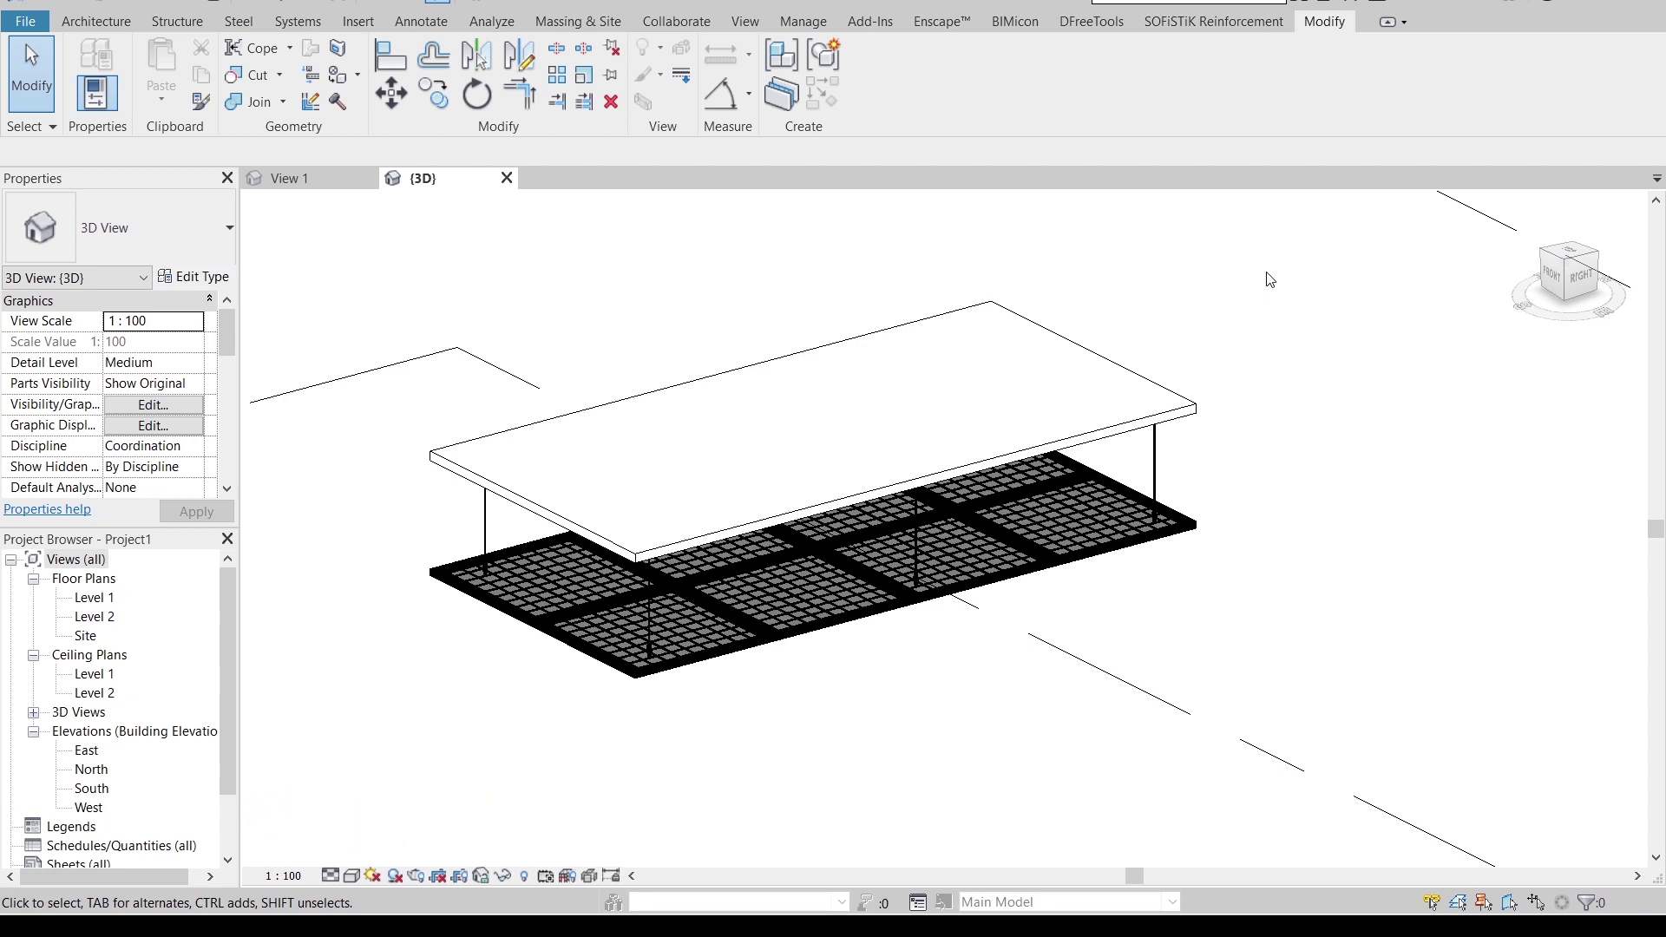
- Inspect a corner of the ceiling grid, glance at the thread rod family, then return to the ceiling 3D view
scroll(679, 677, "up", 4)
middle_click_drag(679, 677, 769, 665)
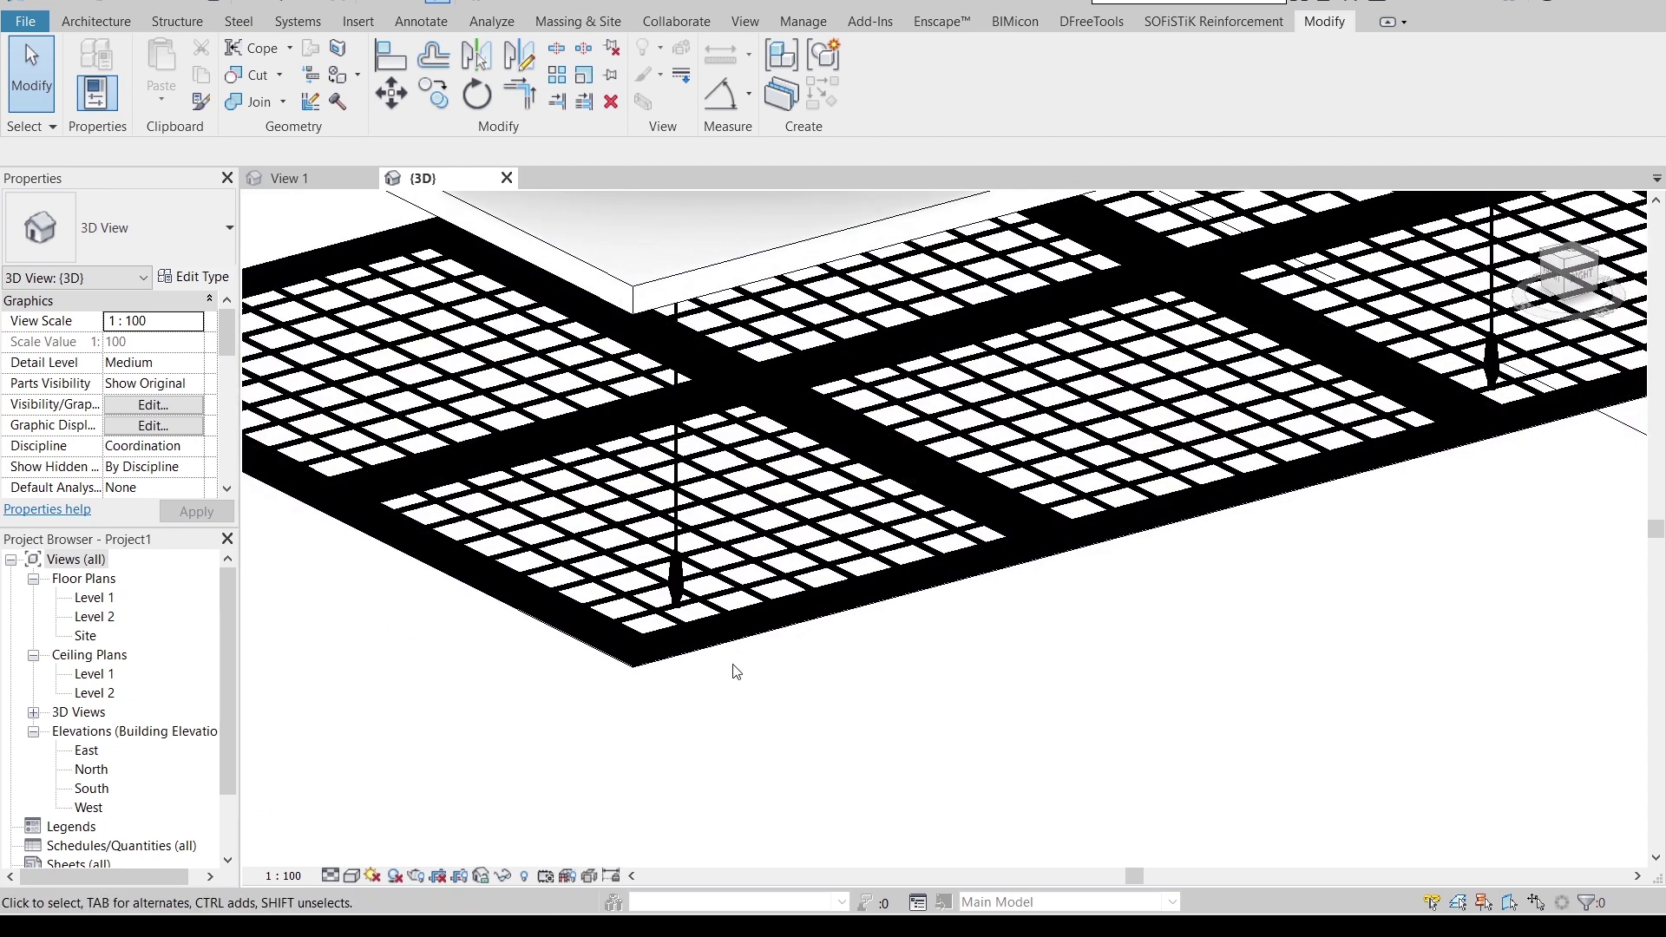
middle_click_drag(859, 454, 849, 450)
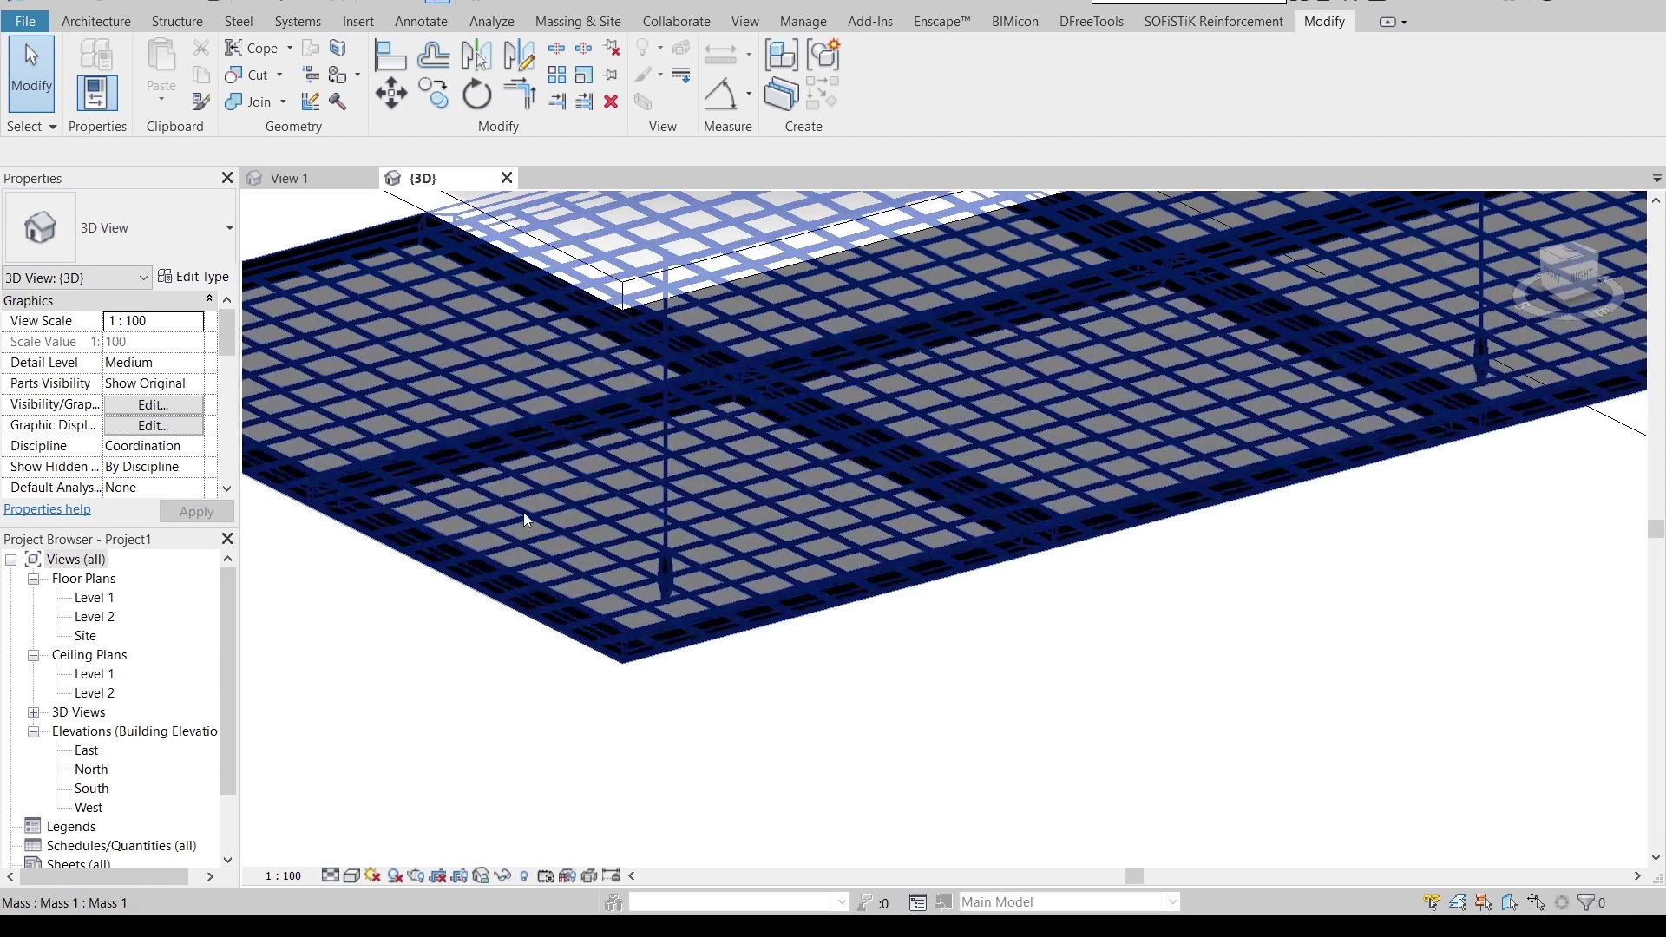
middle_click_drag(942, 688, 942, 656)
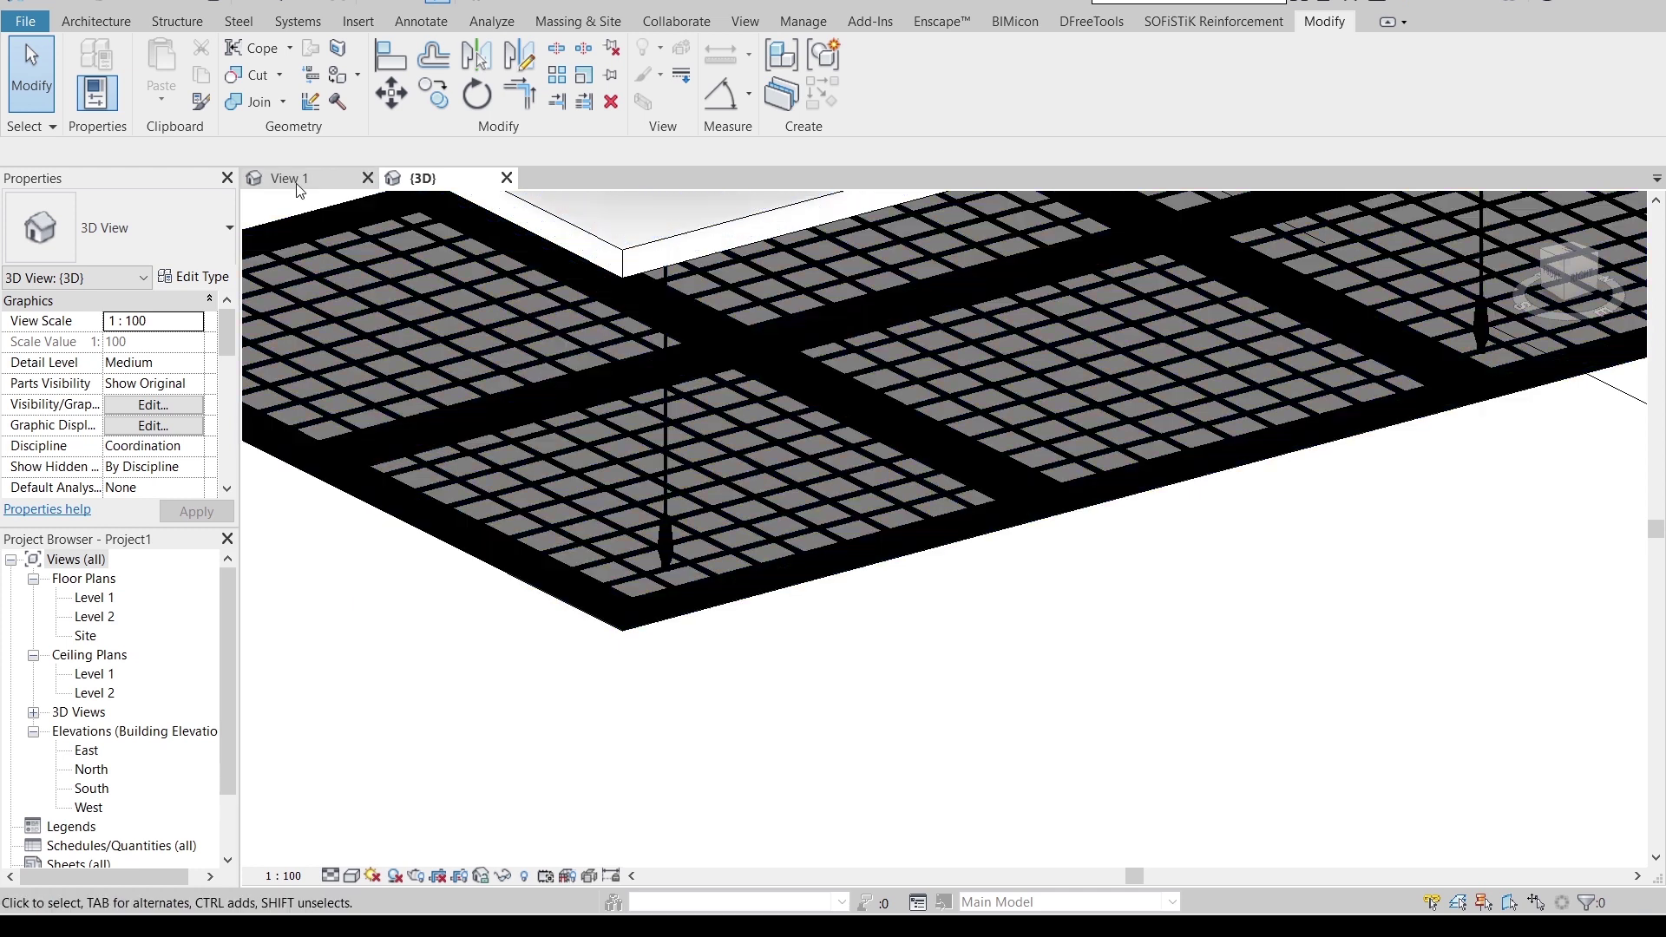
left_click(286, 177)
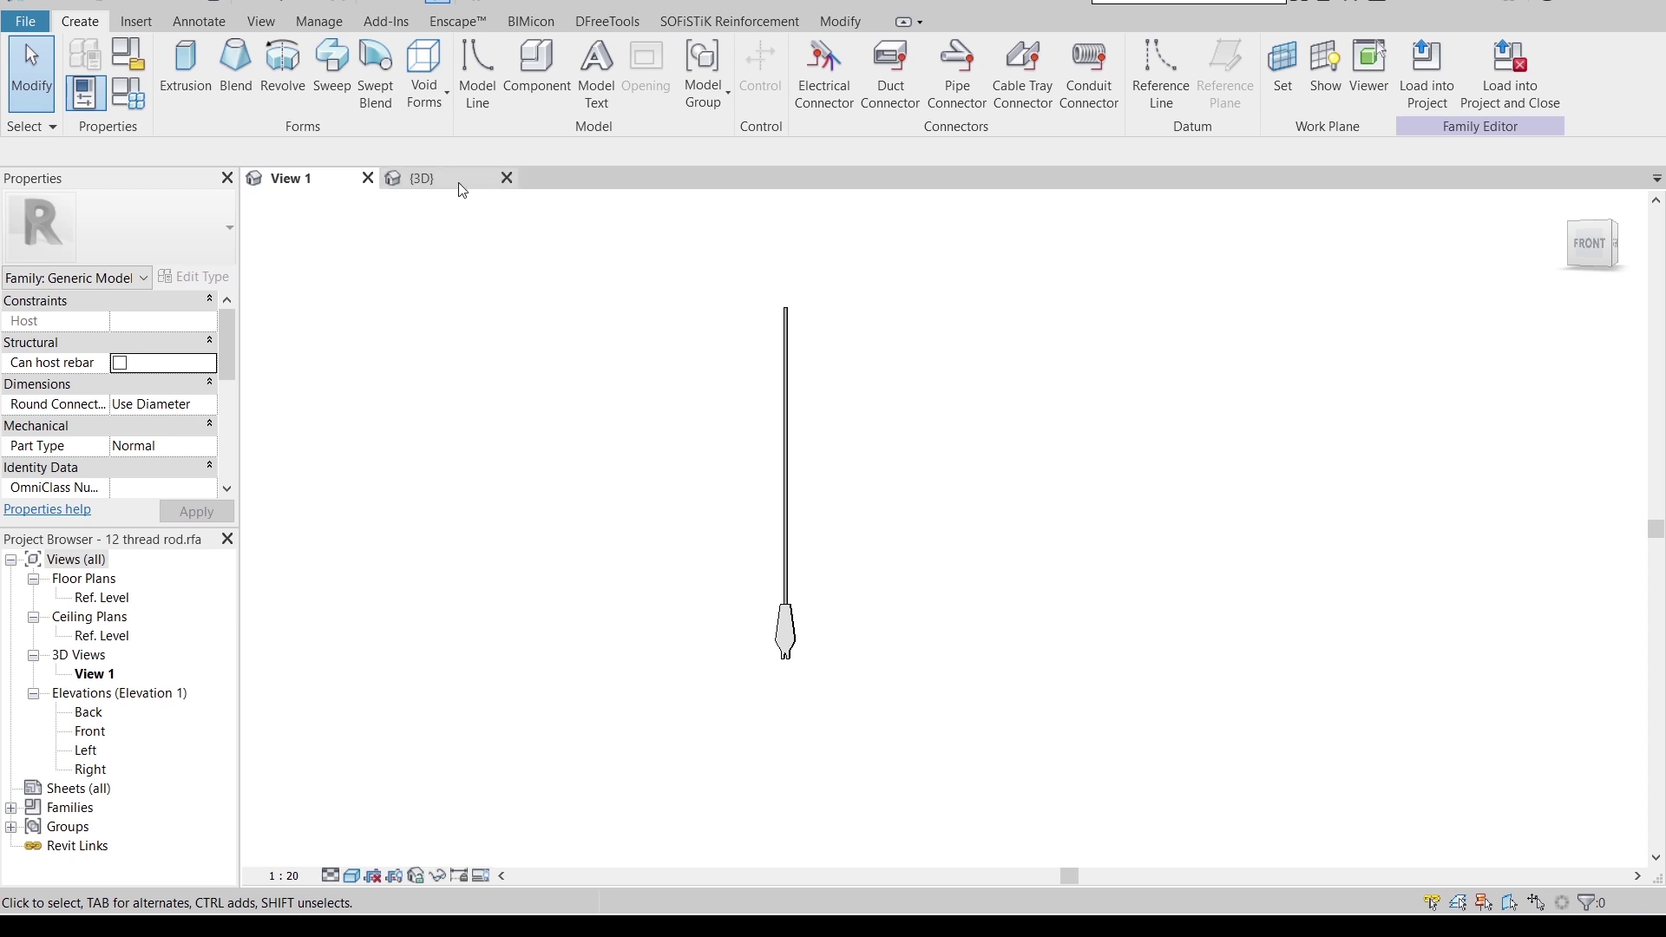
left_click(433, 179)
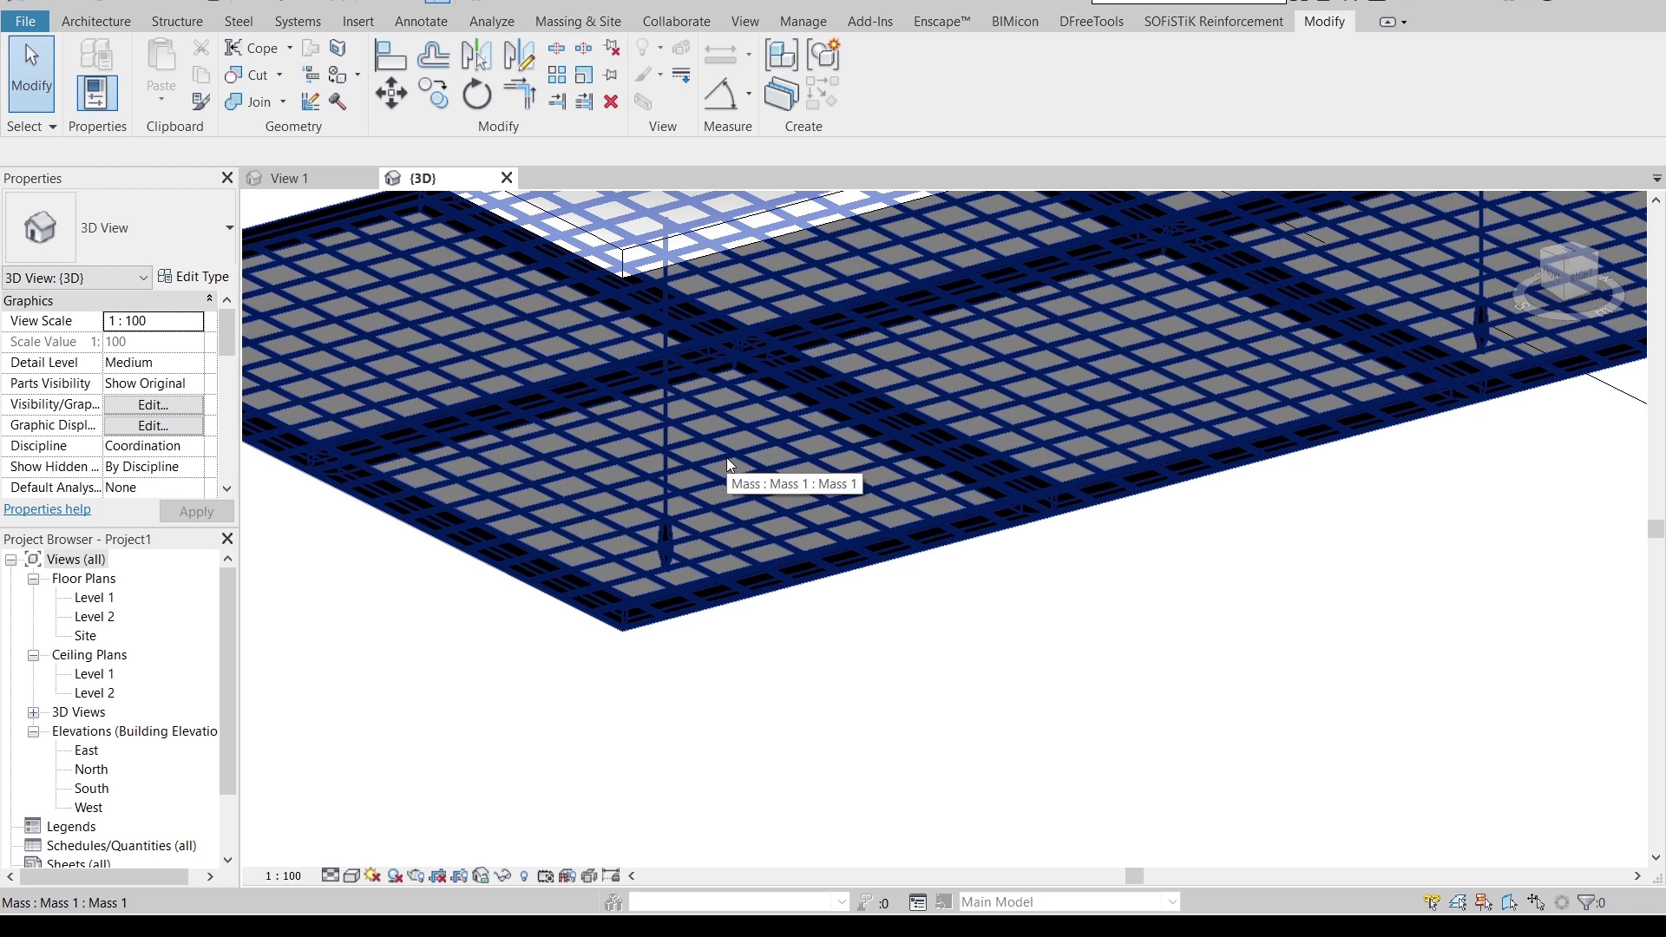
- Create a new project from the Architectural Template
key("ctrl+n")
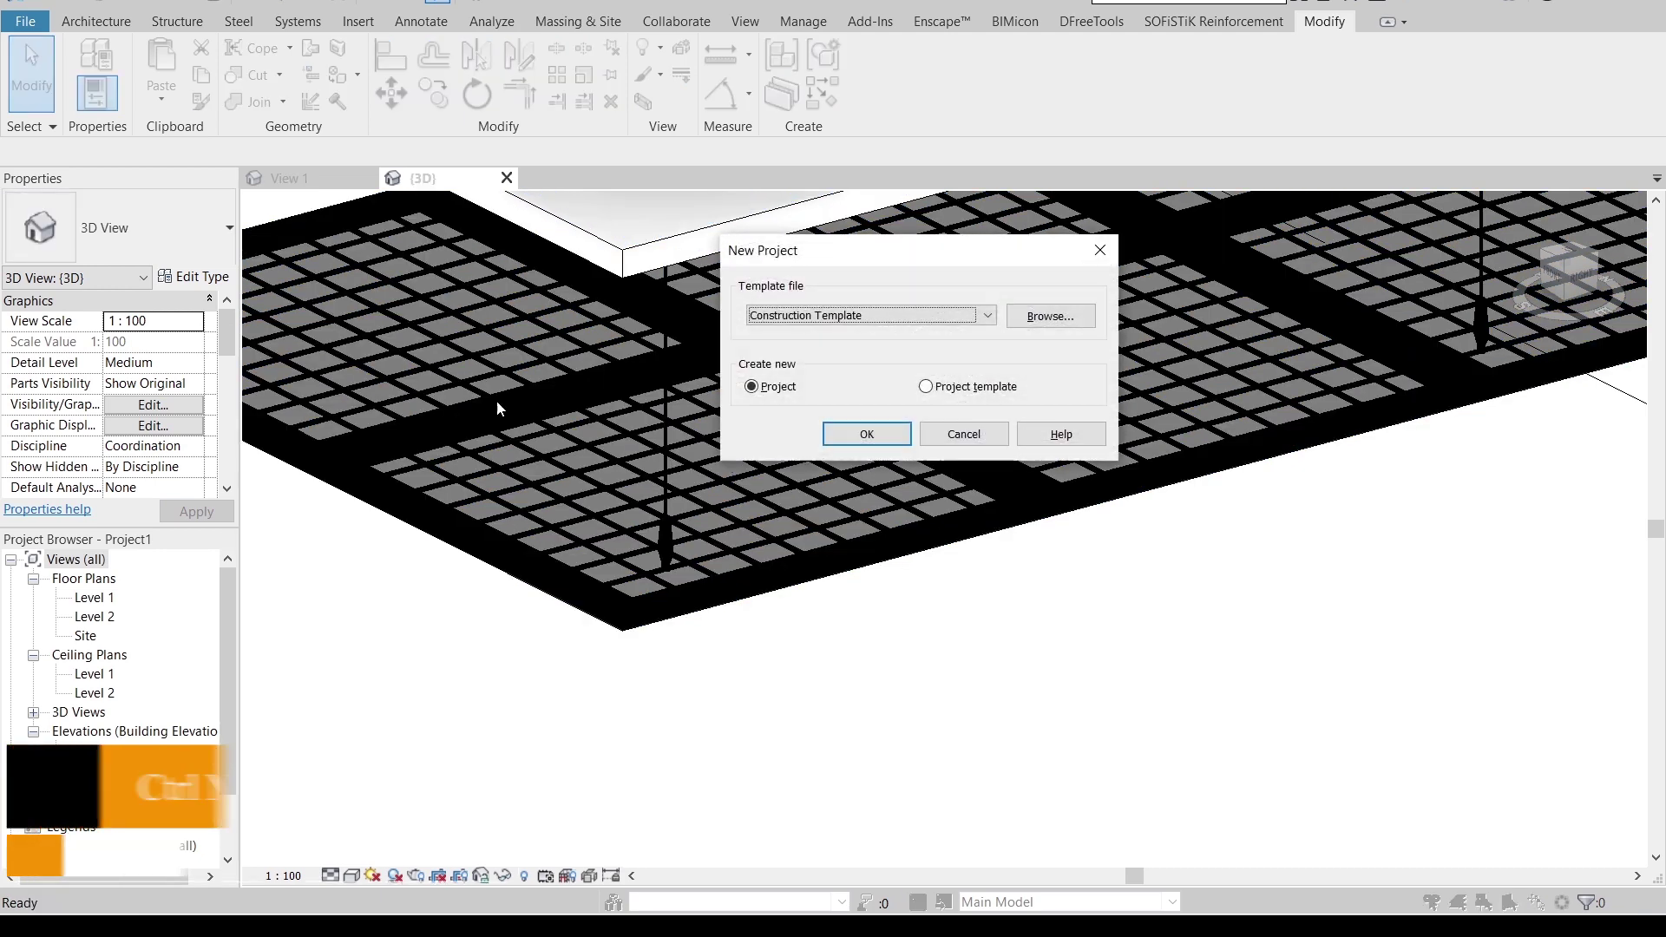
left_click(855, 315)
left_click(833, 363)
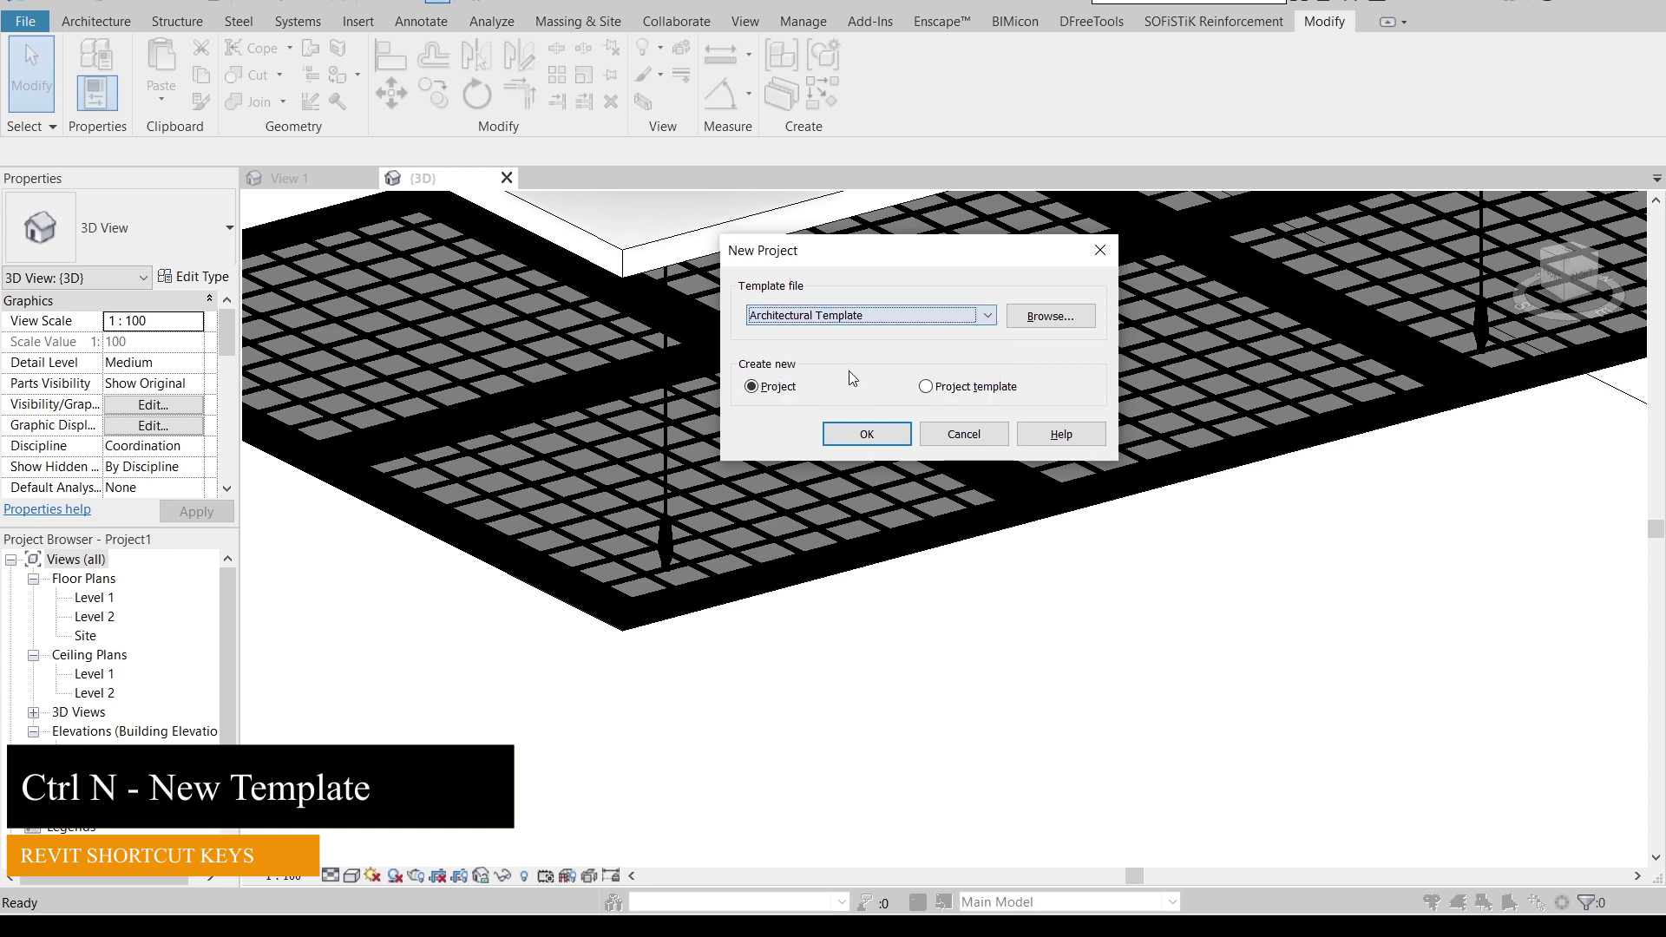
left_click(867, 434)
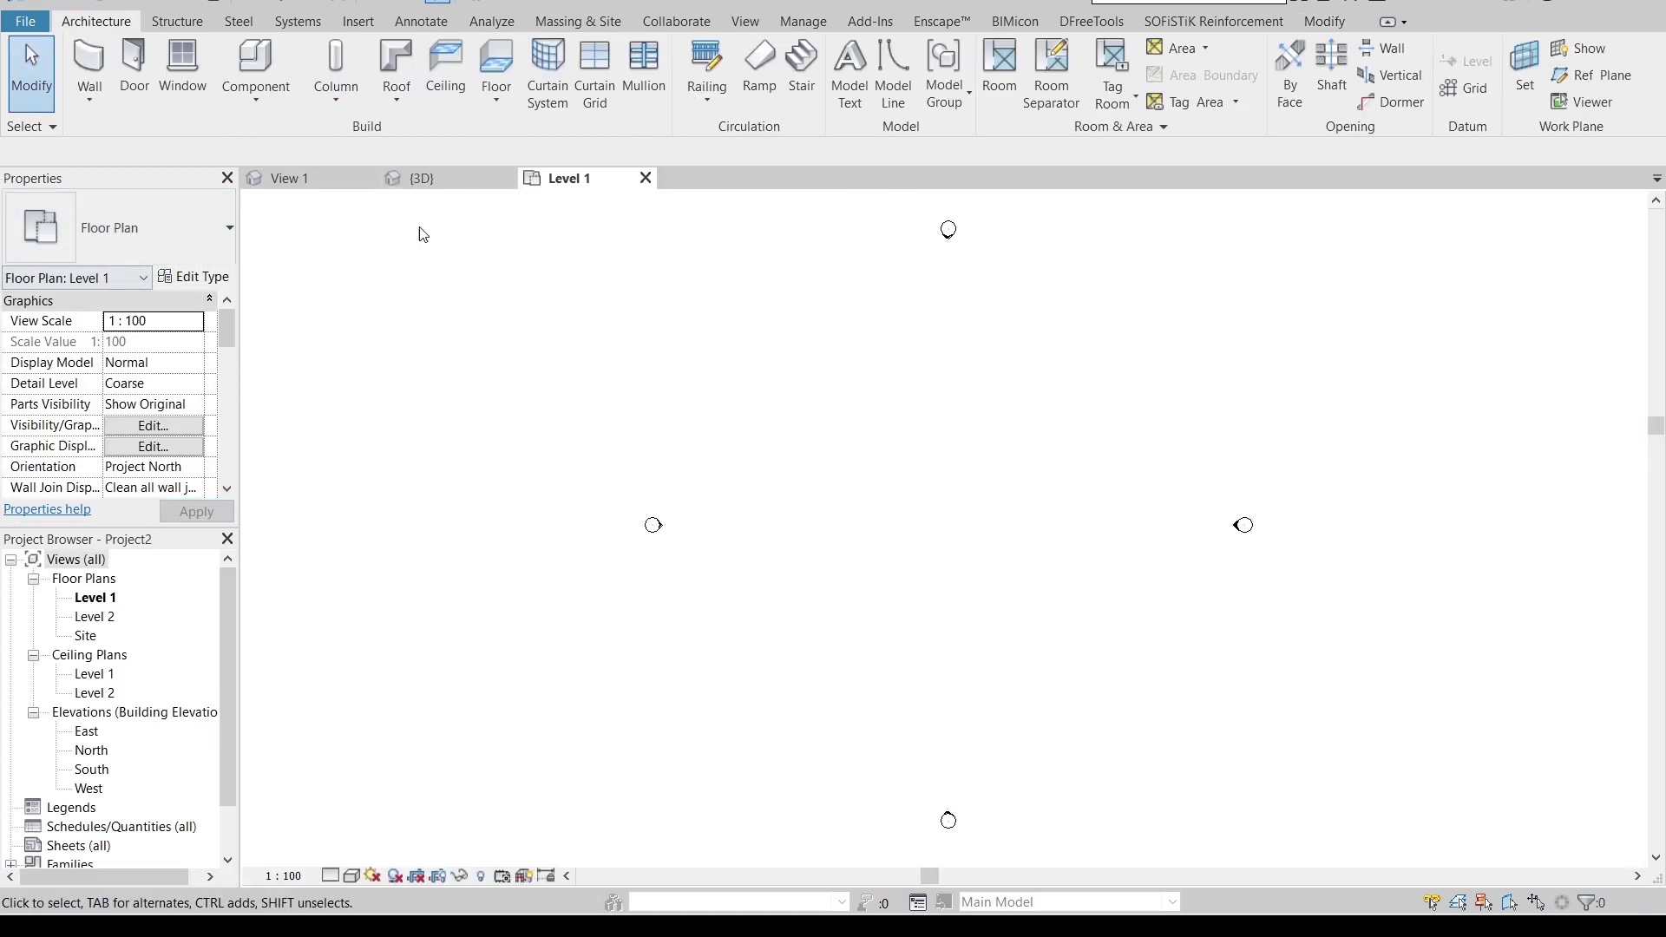
- Start a new family from the Curtain Panel Pattern Based.rft template
left_click(25, 20)
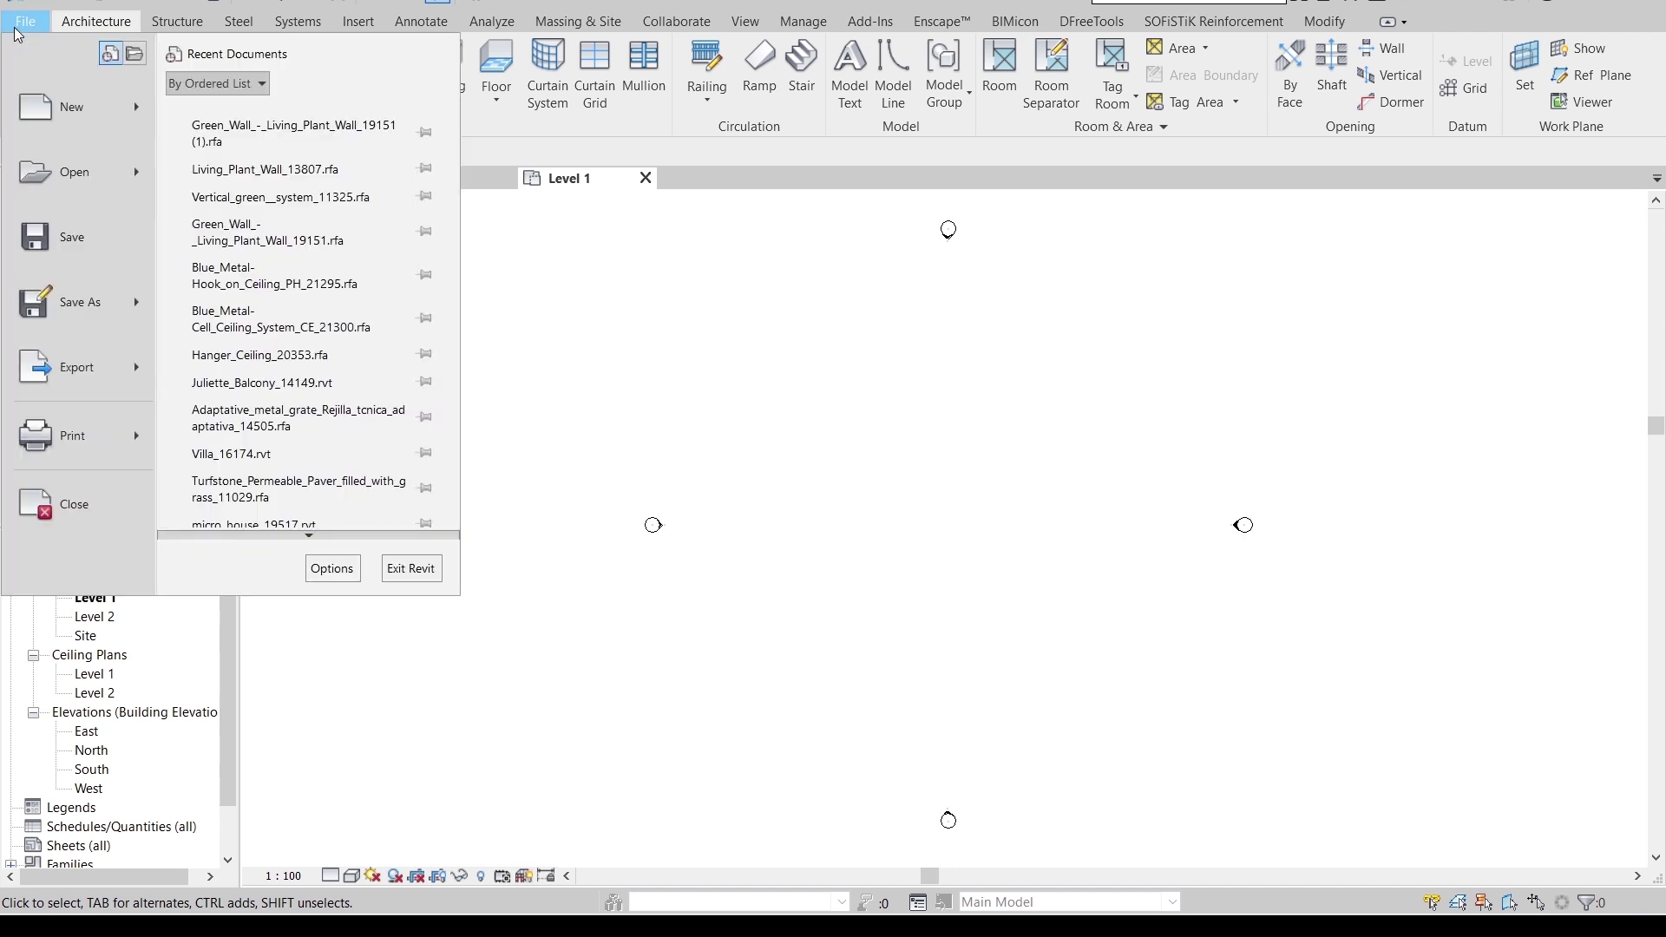
mouse_move(107, 97)
left_click(245, 166)
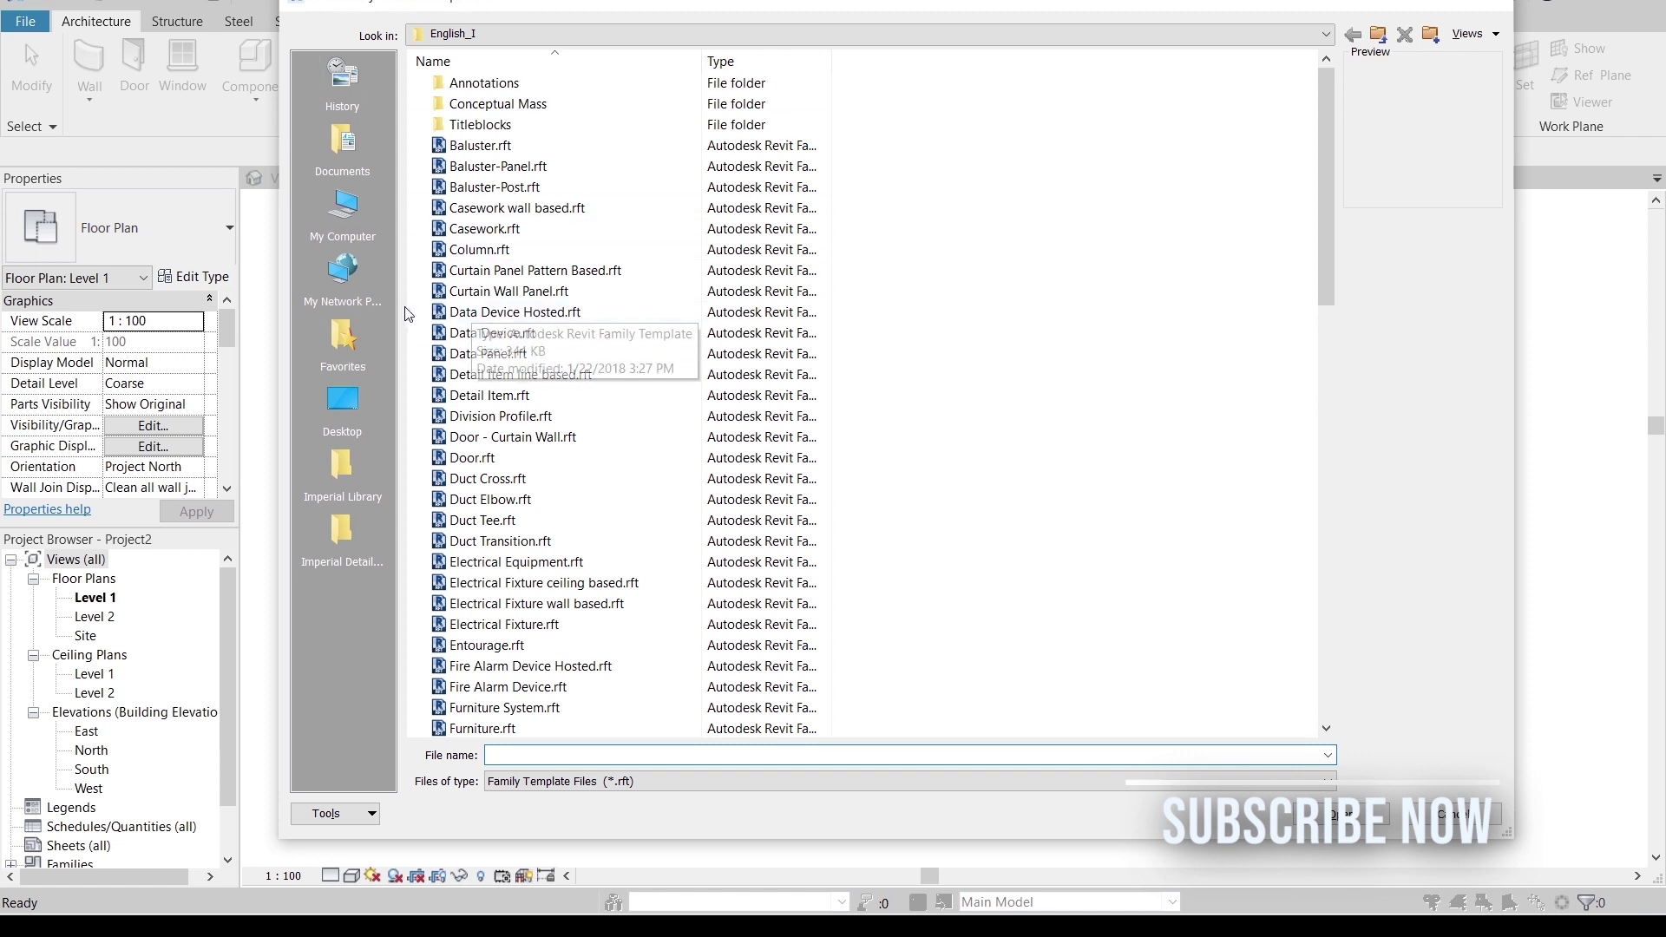
left_click(598, 270)
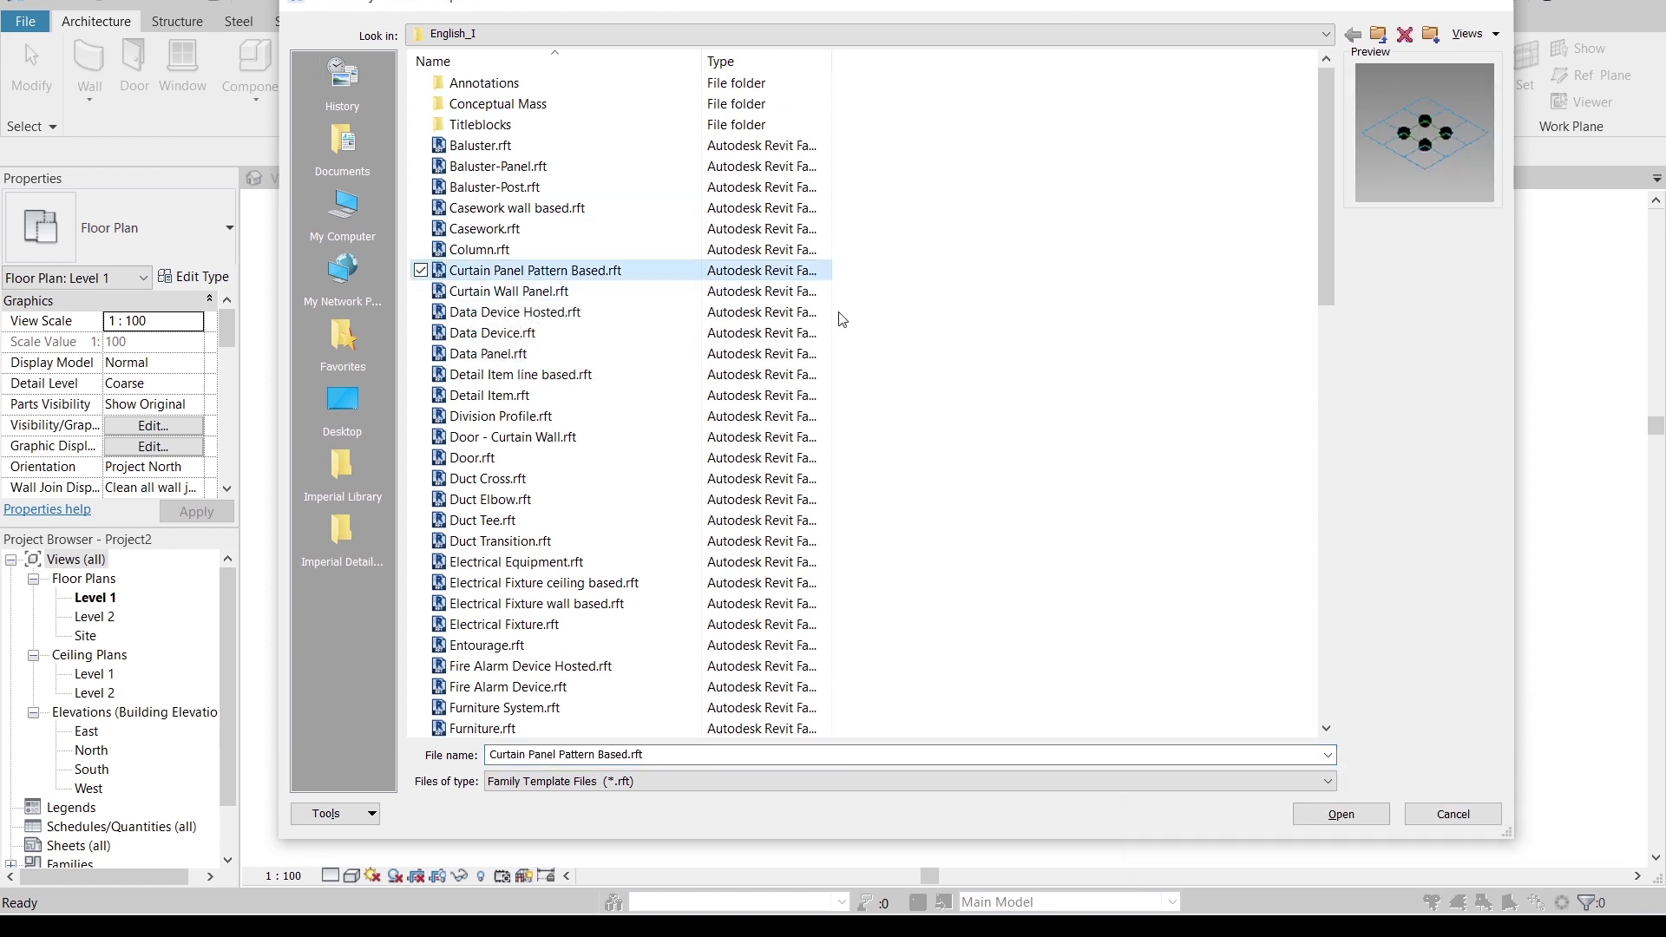
left_click(1346, 819)
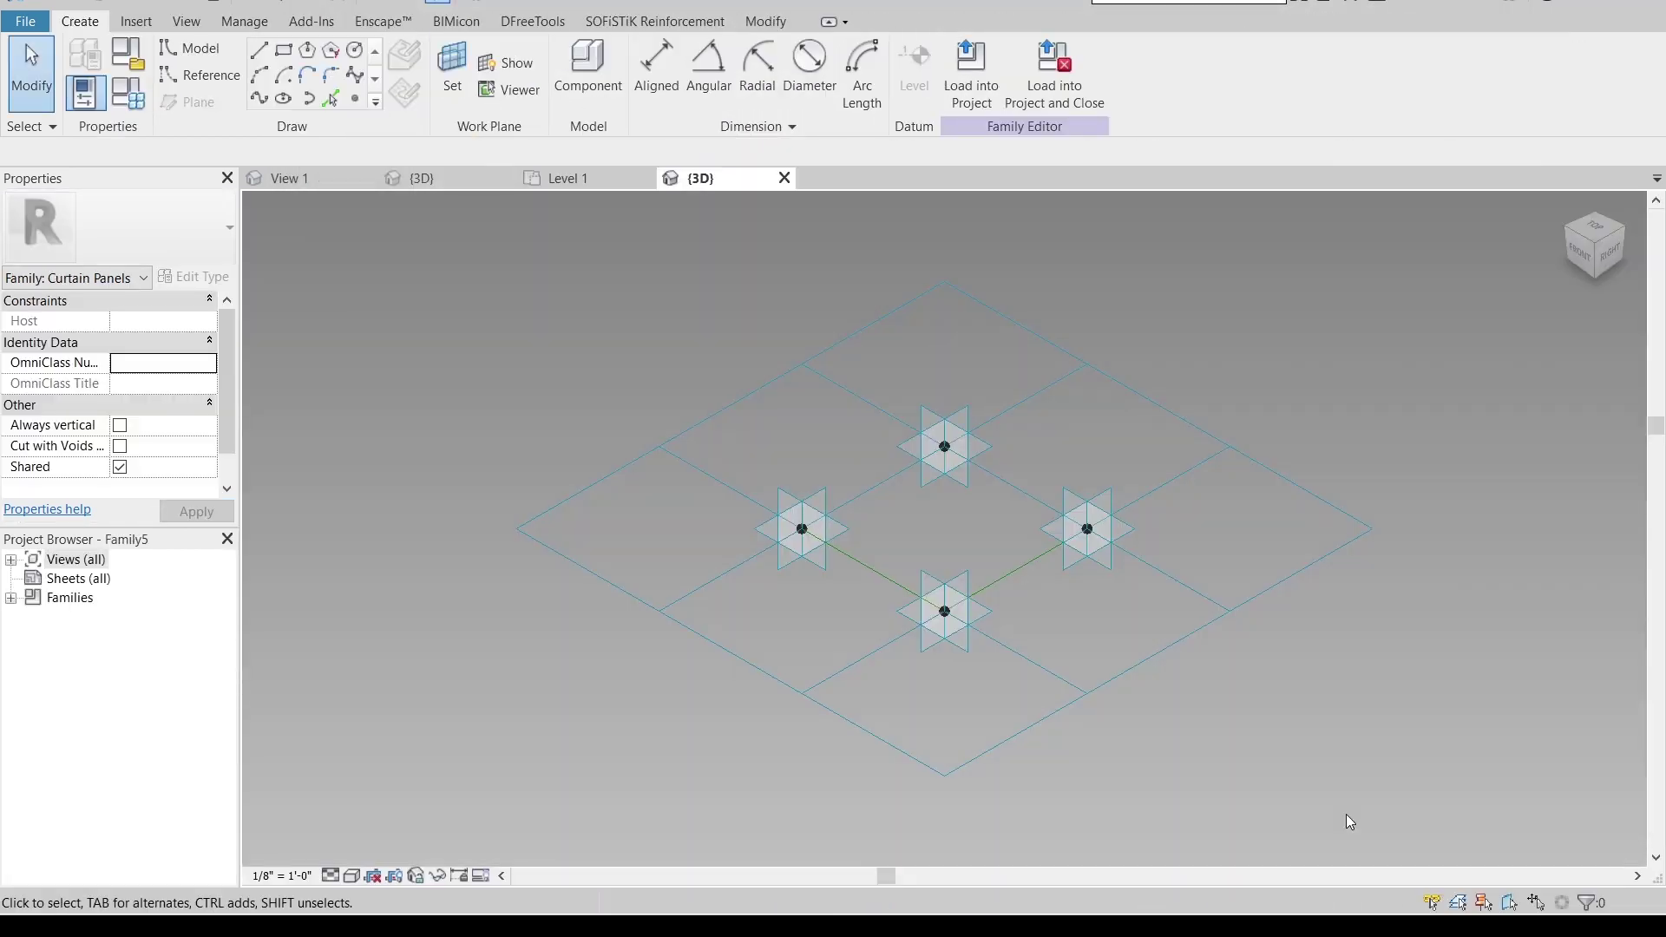
- Set the family's length units to millimetres using the UN command
left_click(589, 490)
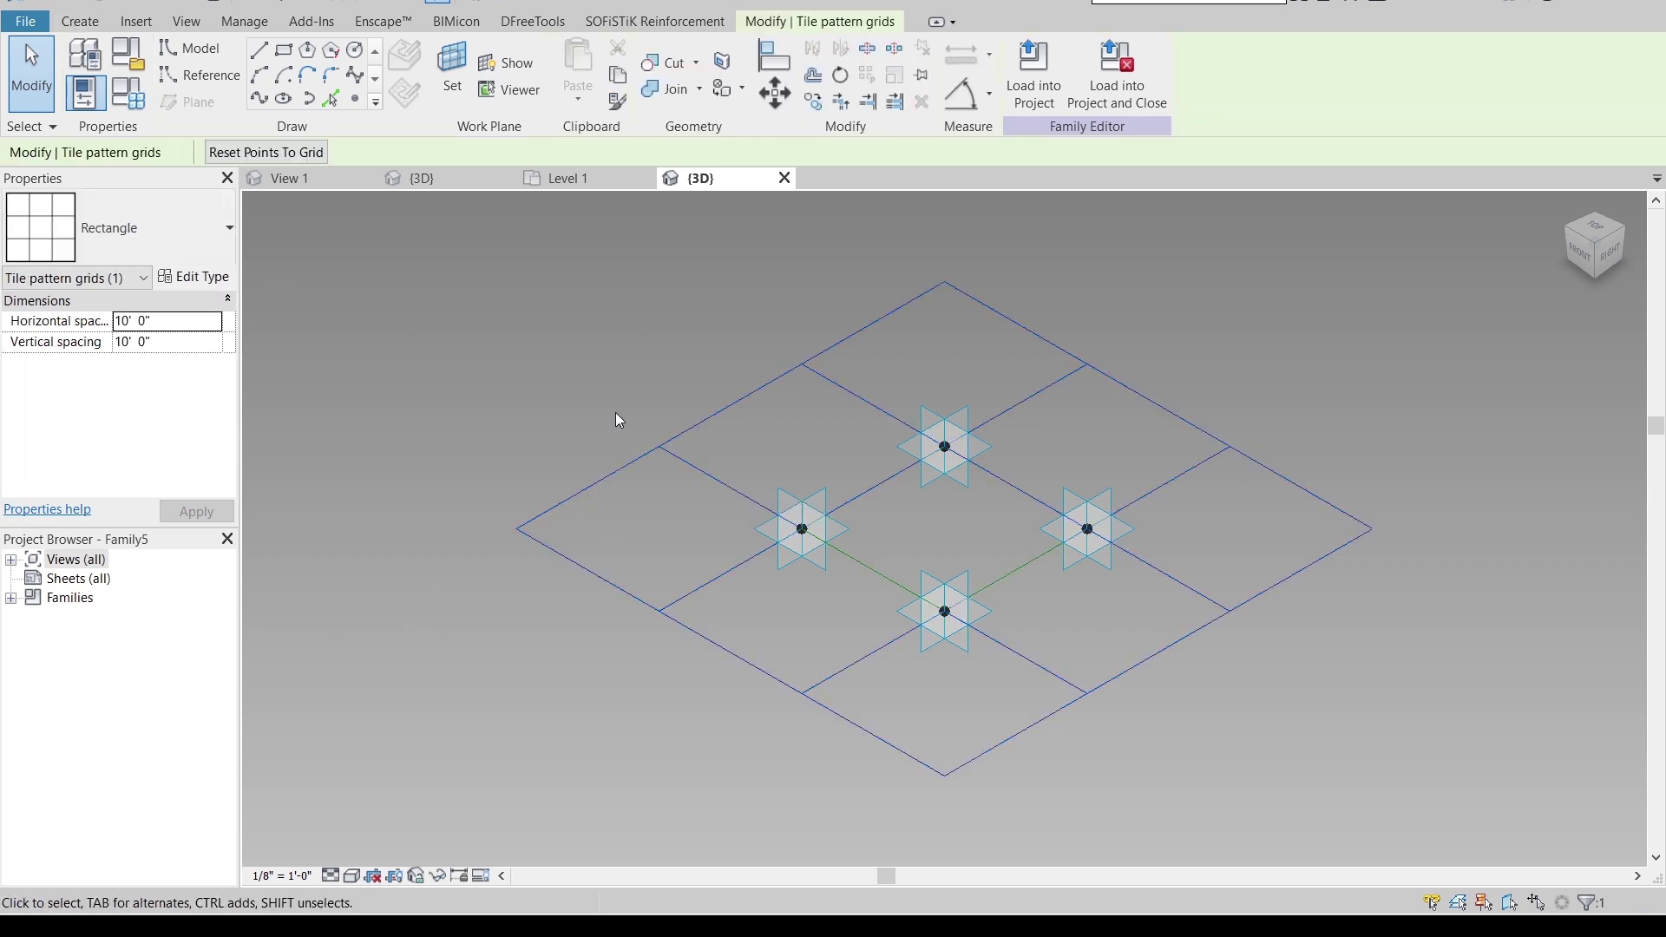
key("u")
key("n")
left_click_drag(1089, 213, 794, 175)
left_click(870, 267)
left_click(863, 301)
left_click(757, 416)
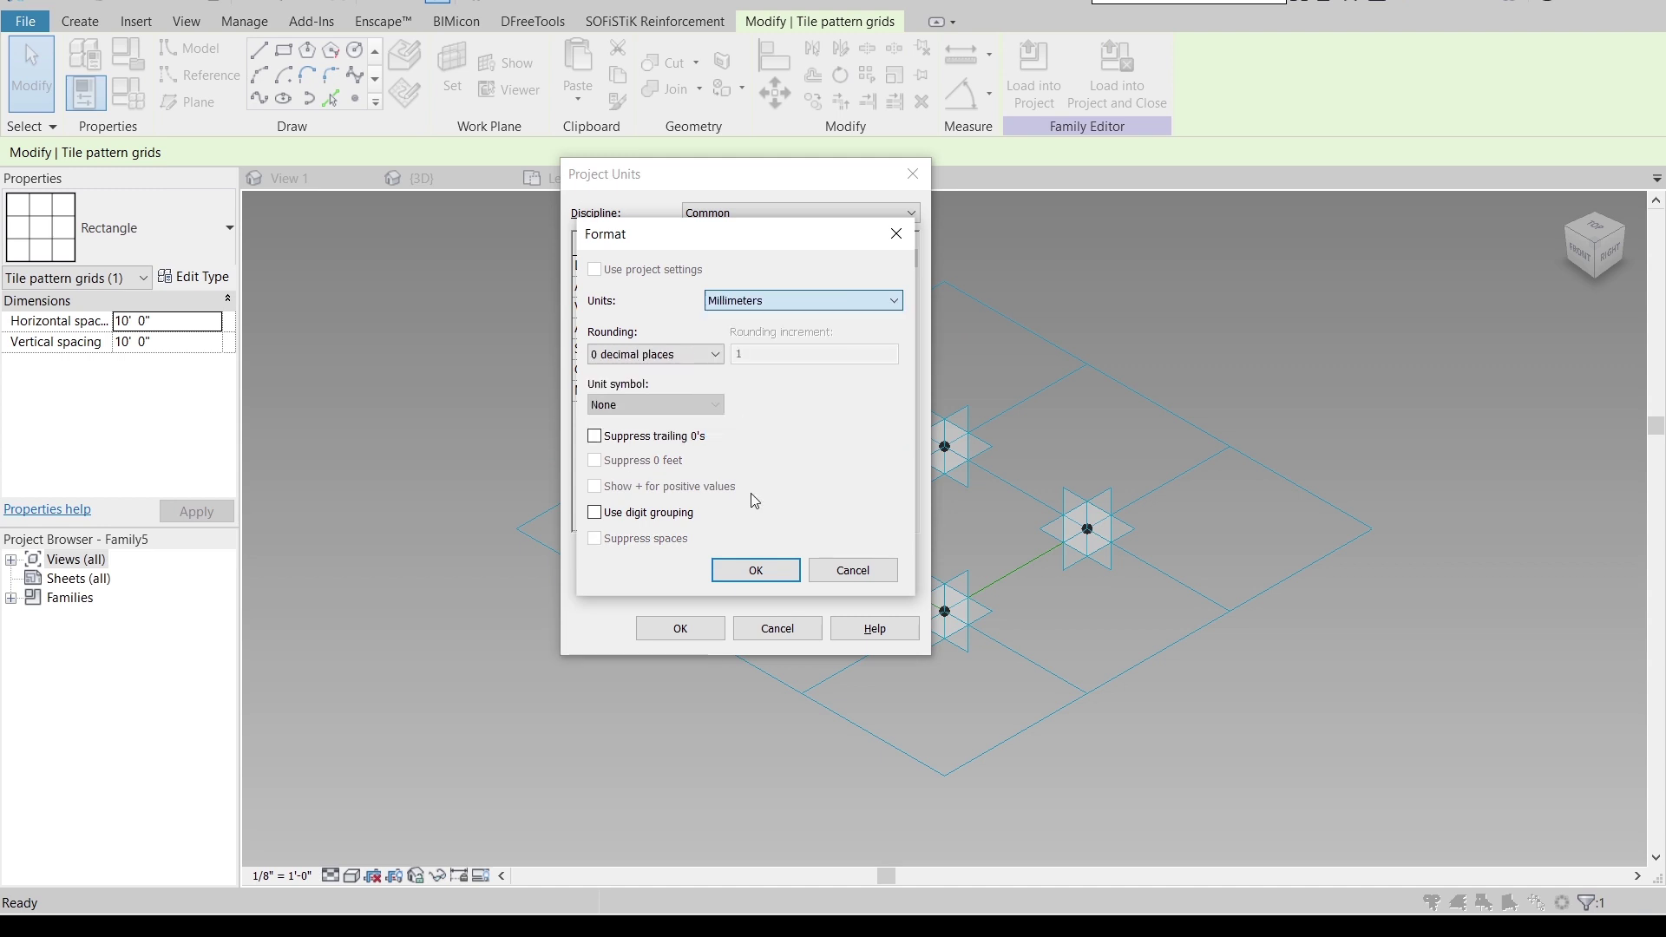
left_click(755, 571)
left_click(681, 629)
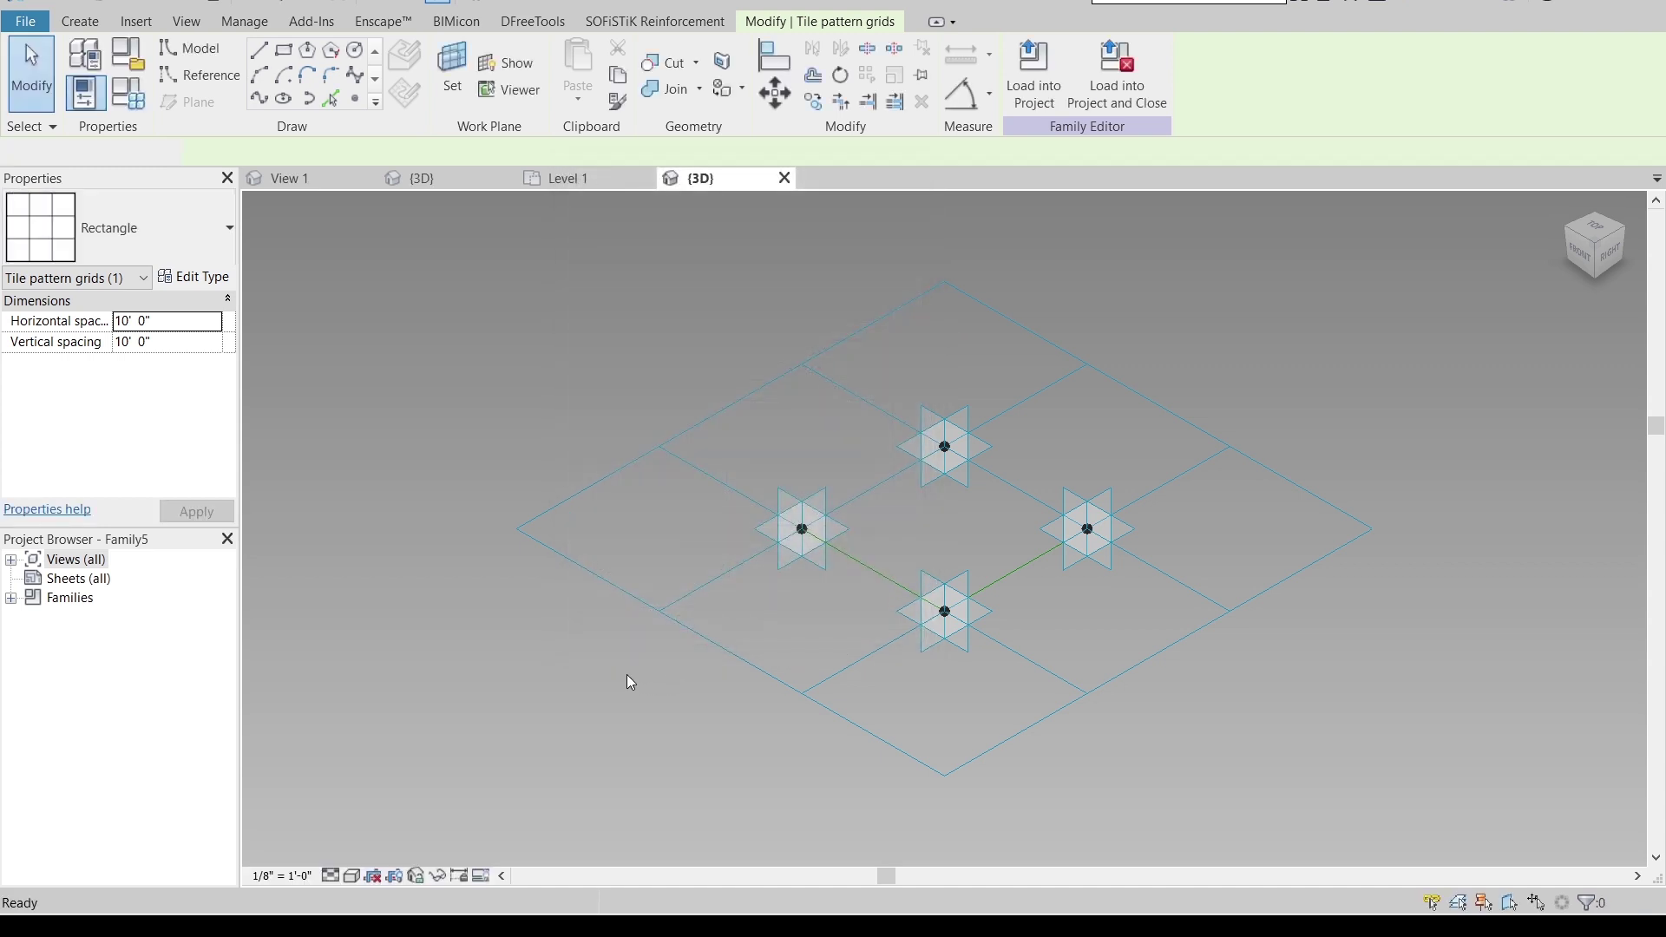
- Set the tile pattern grid's horizontal and vertical spacing to 1m (1000) and apply
left_click(632, 677)
left_click(579, 490)
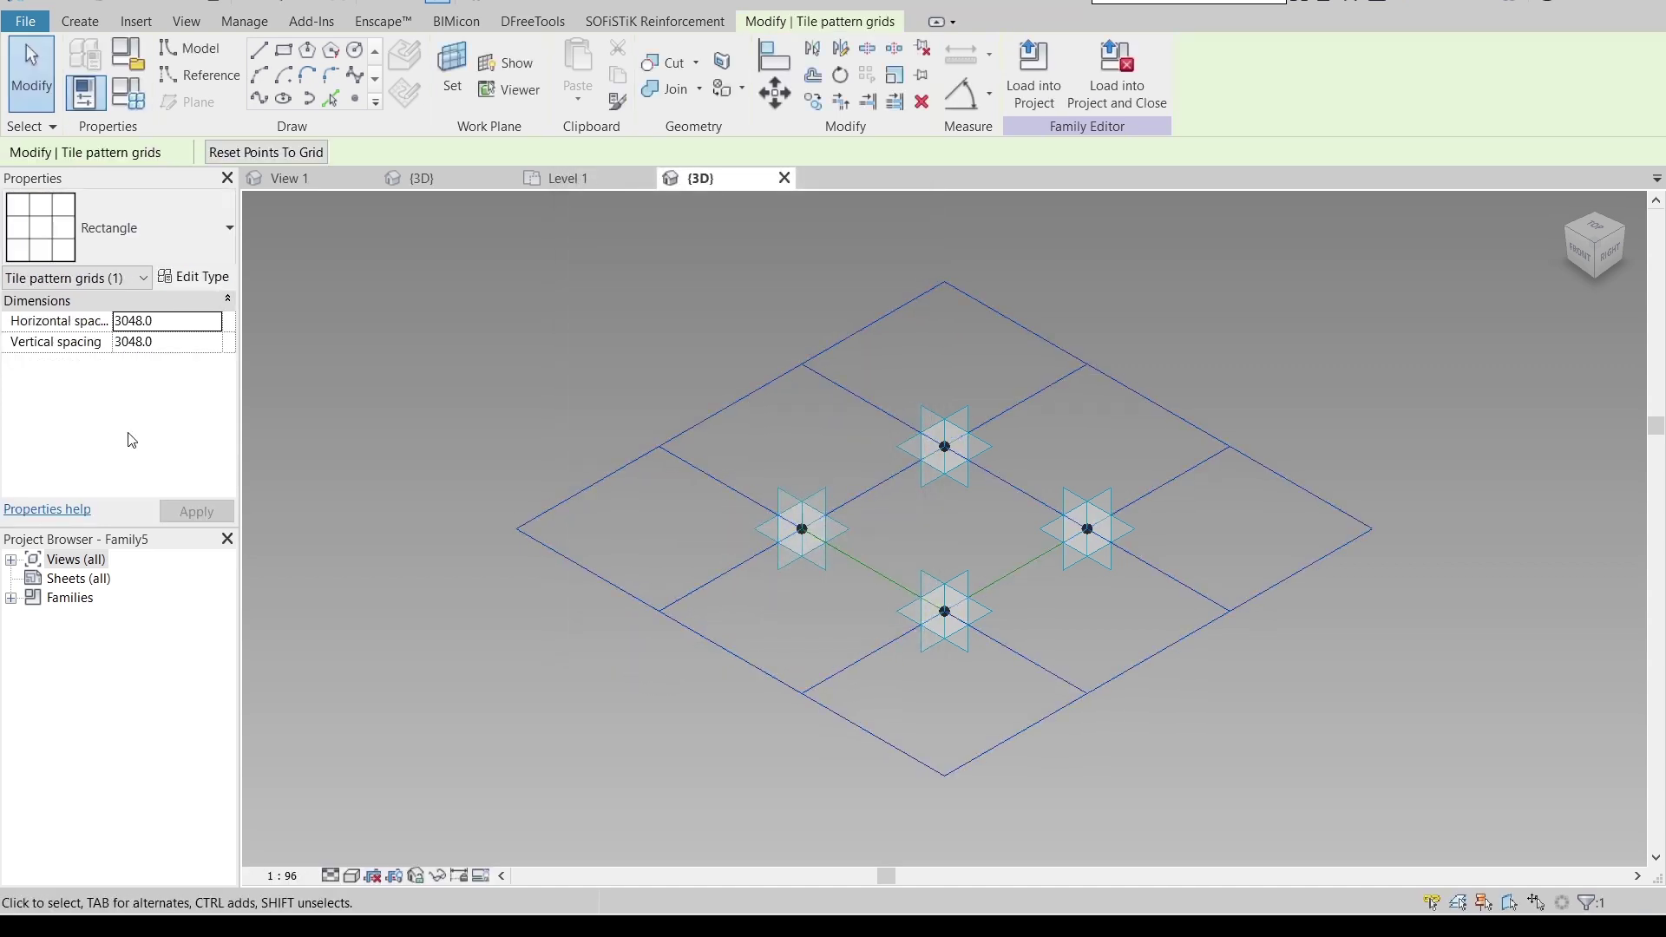
left_click(165, 321)
type("1m")
key("Return")
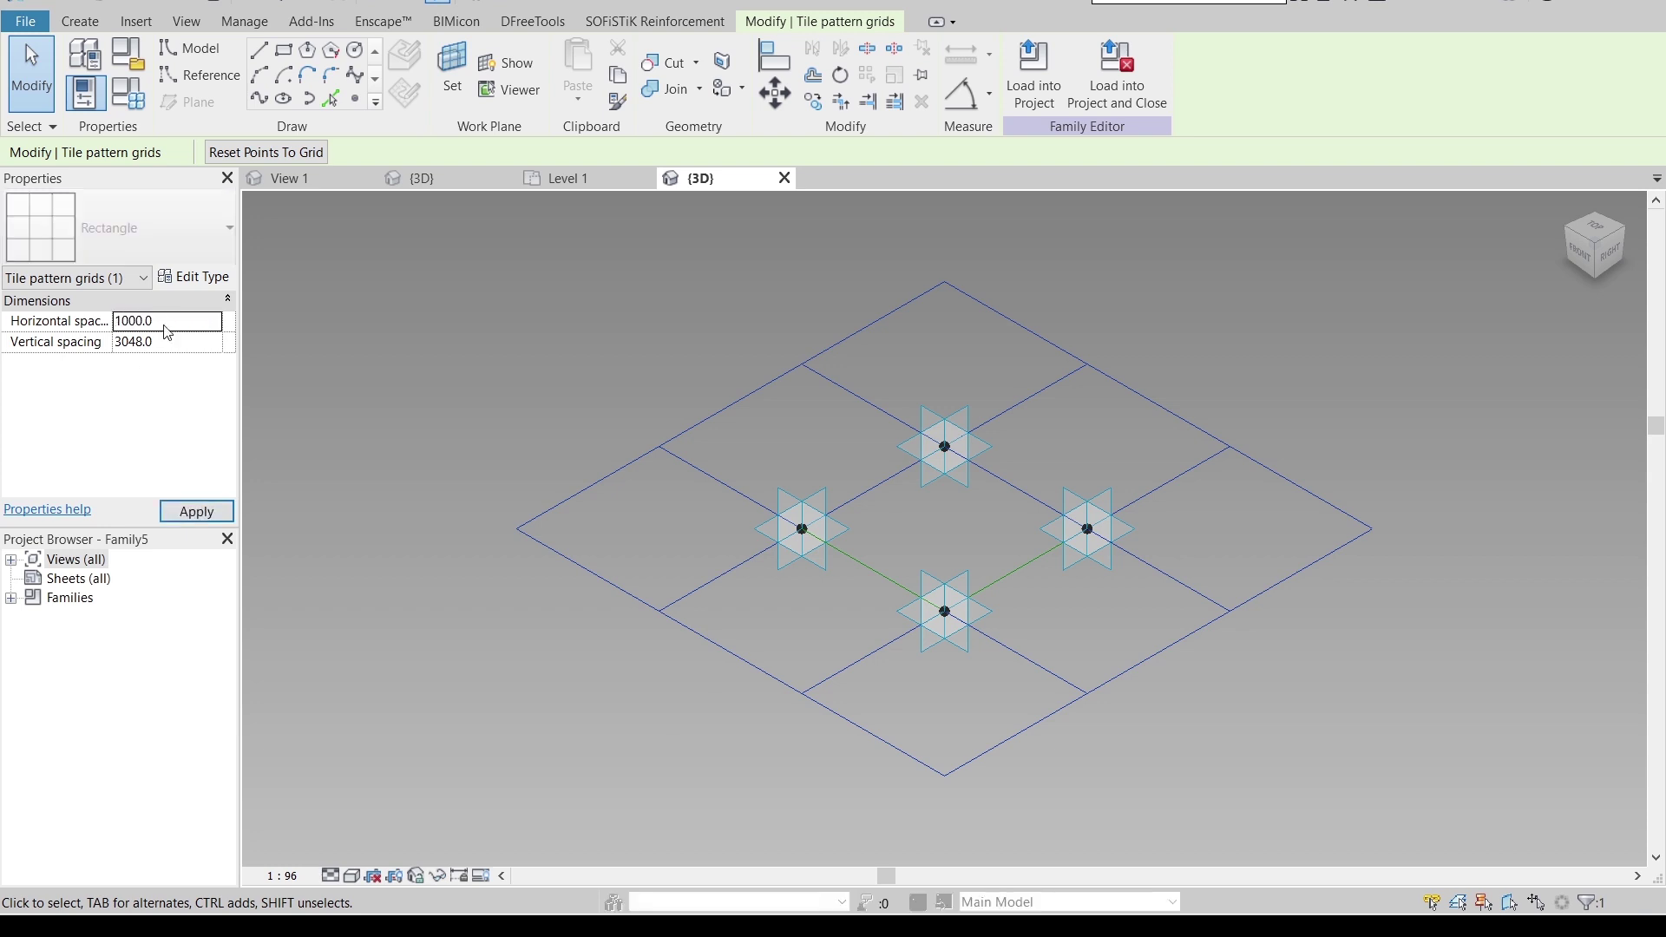
left_click(192, 341)
type("1m")
key("Return")
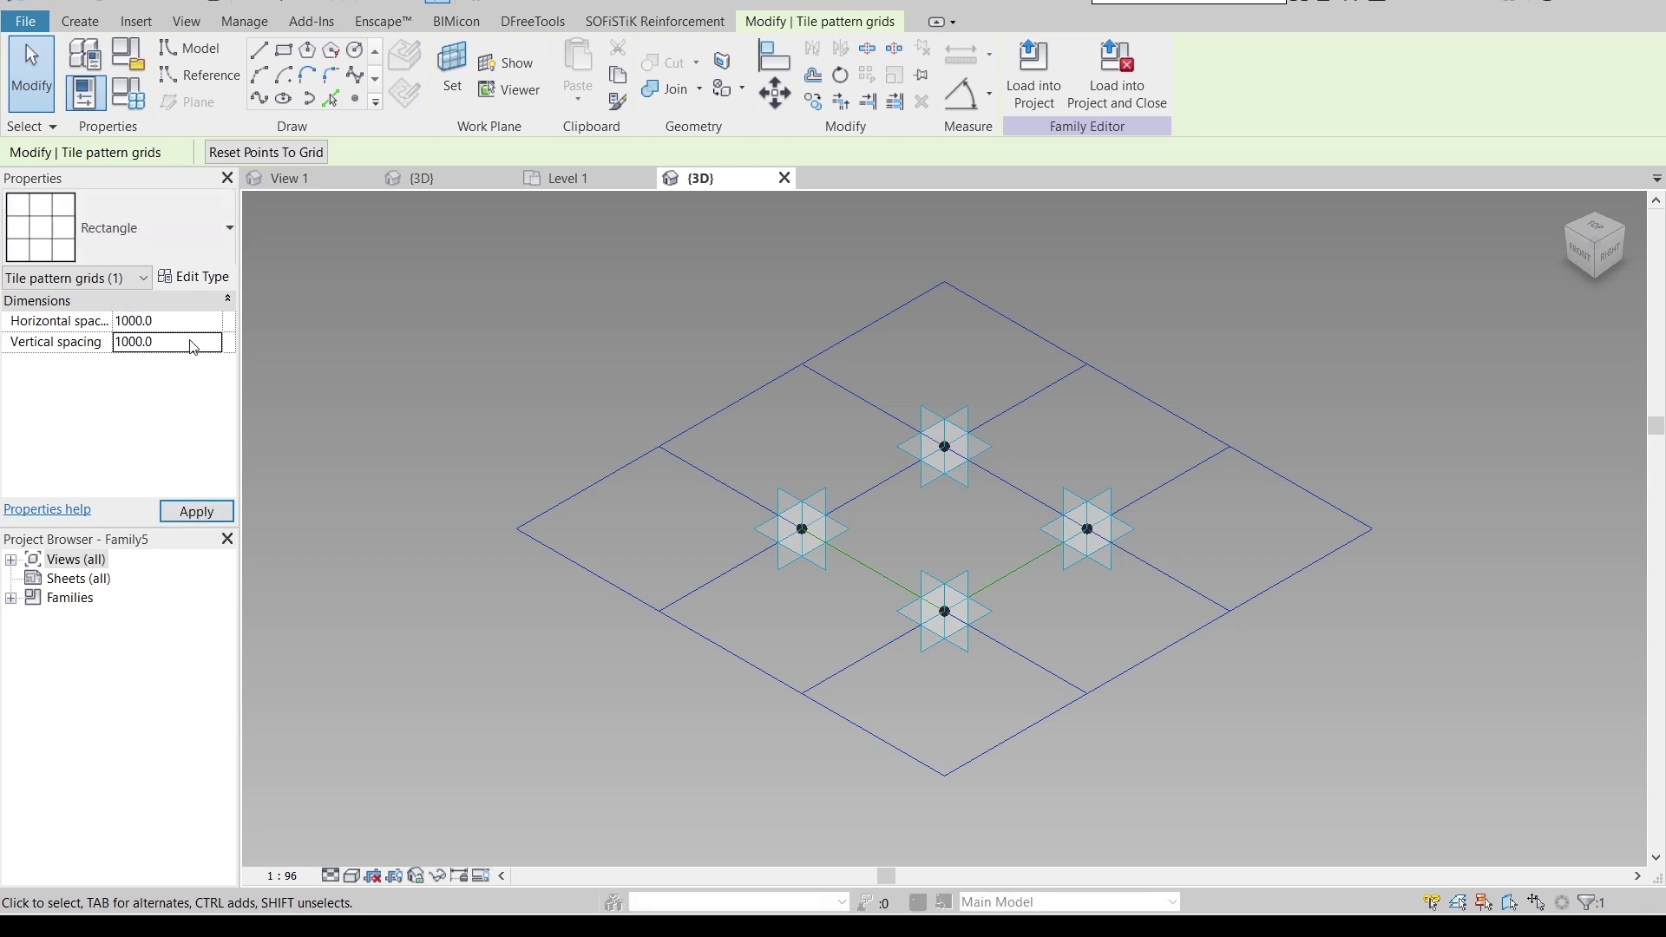
left_click(195, 514)
scroll(639, 544, "up", 5)
middle_click_drag(531, 533, 722, 492)
middle_click_drag(662, 427, 677, 493)
middle_click_drag(737, 550, 759, 566)
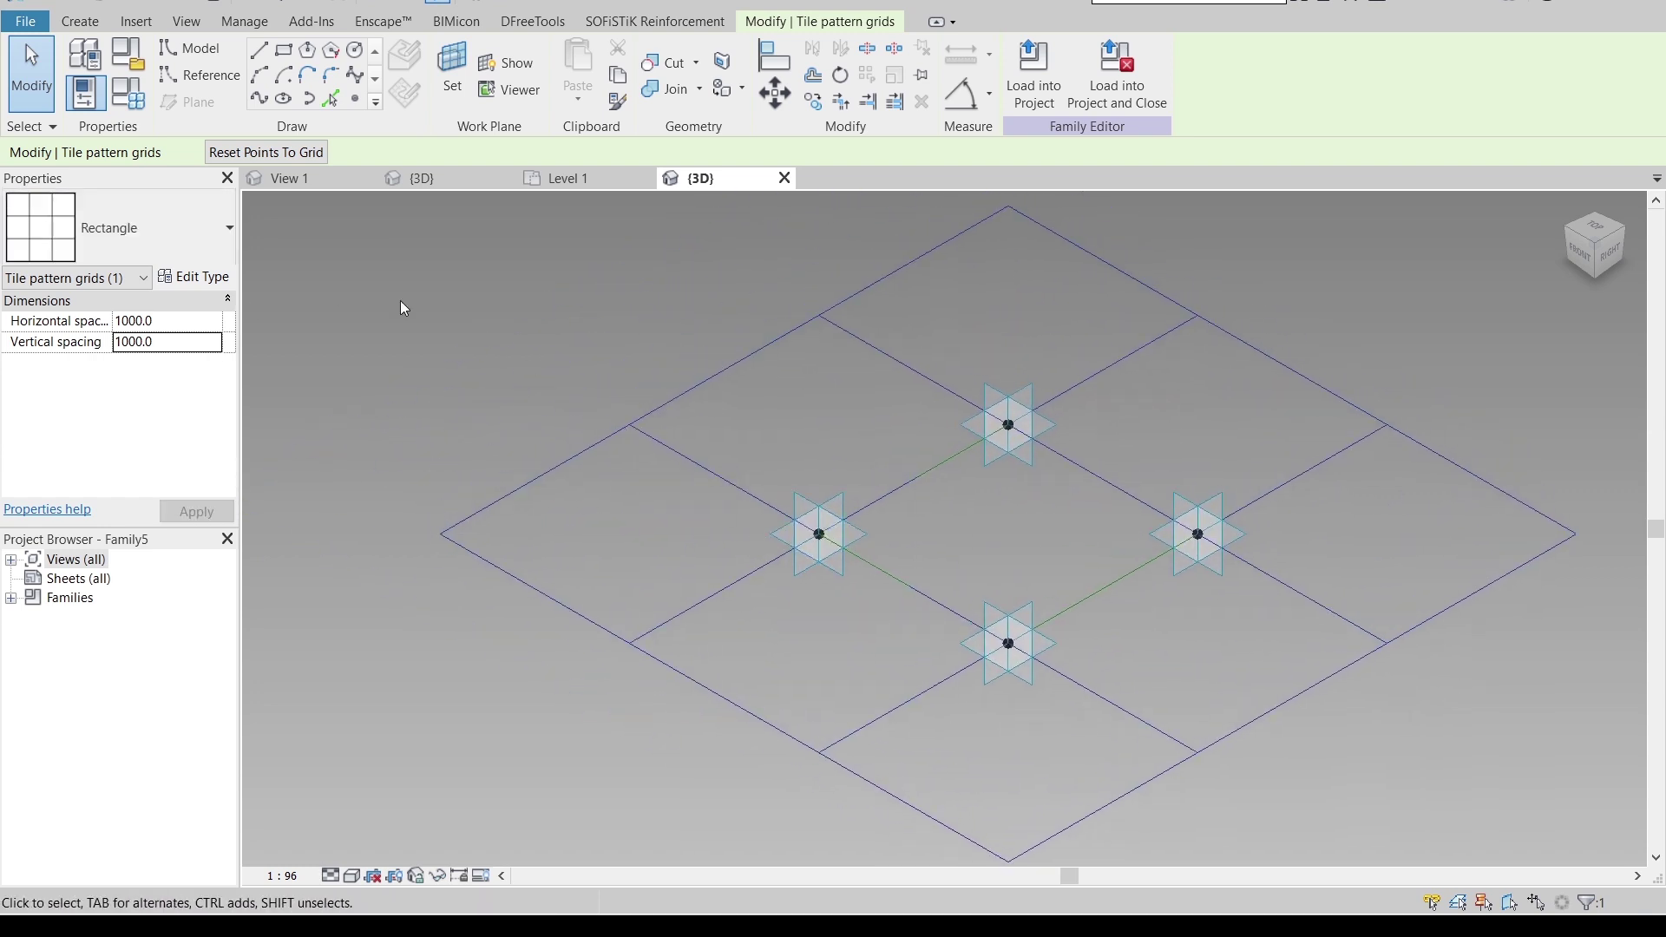
- Change the grid's horizontal and vertical spacing to 100 and apply
left_click(177, 321)
type("100")
left_click(172, 341)
type("1")
left_click(207, 511)
scroll(392, 559, "up", 6)
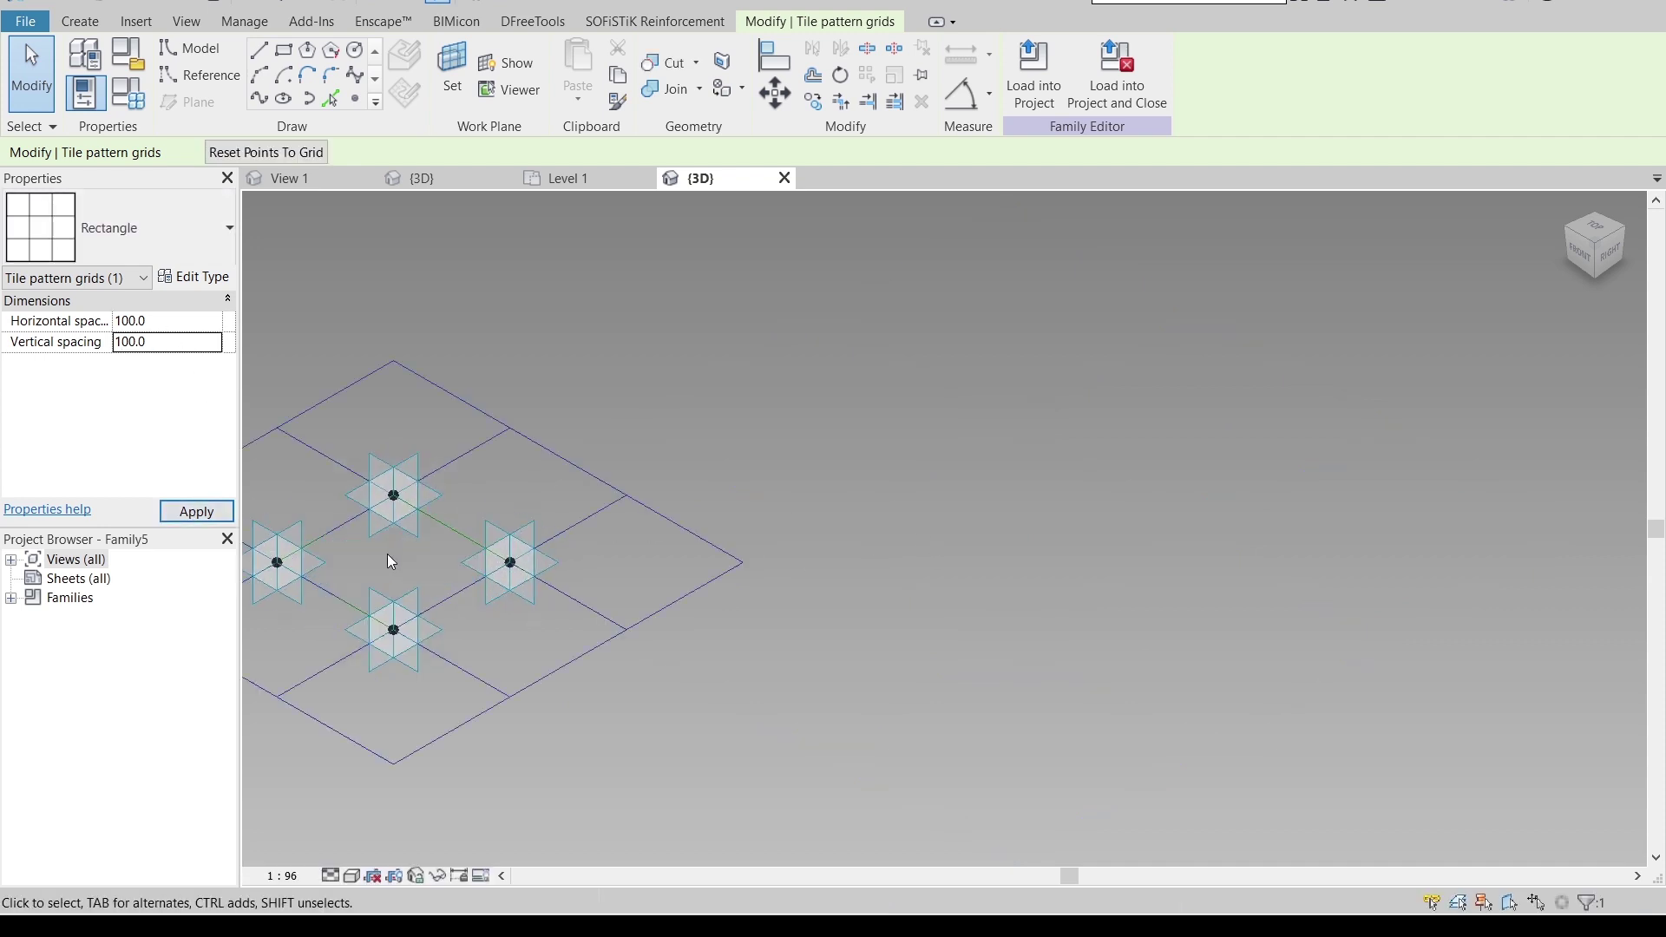
middle_click_drag(813, 416, 947, 477)
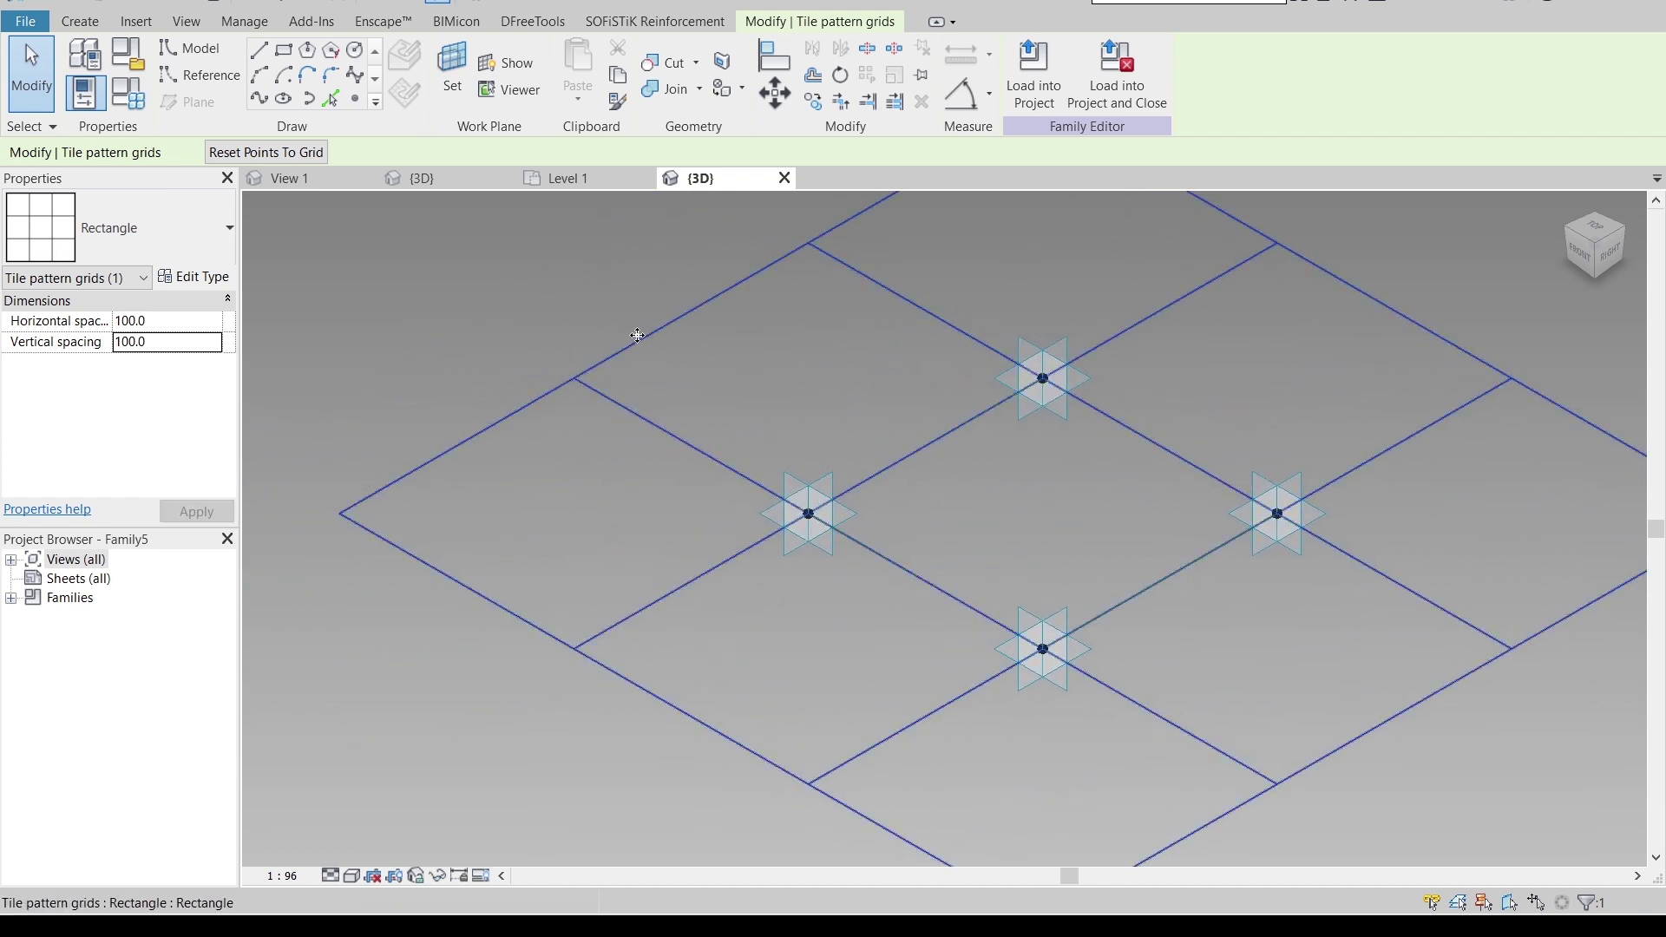
- Place a reference point on a grid line of the reference-line square
left_click(971, 466)
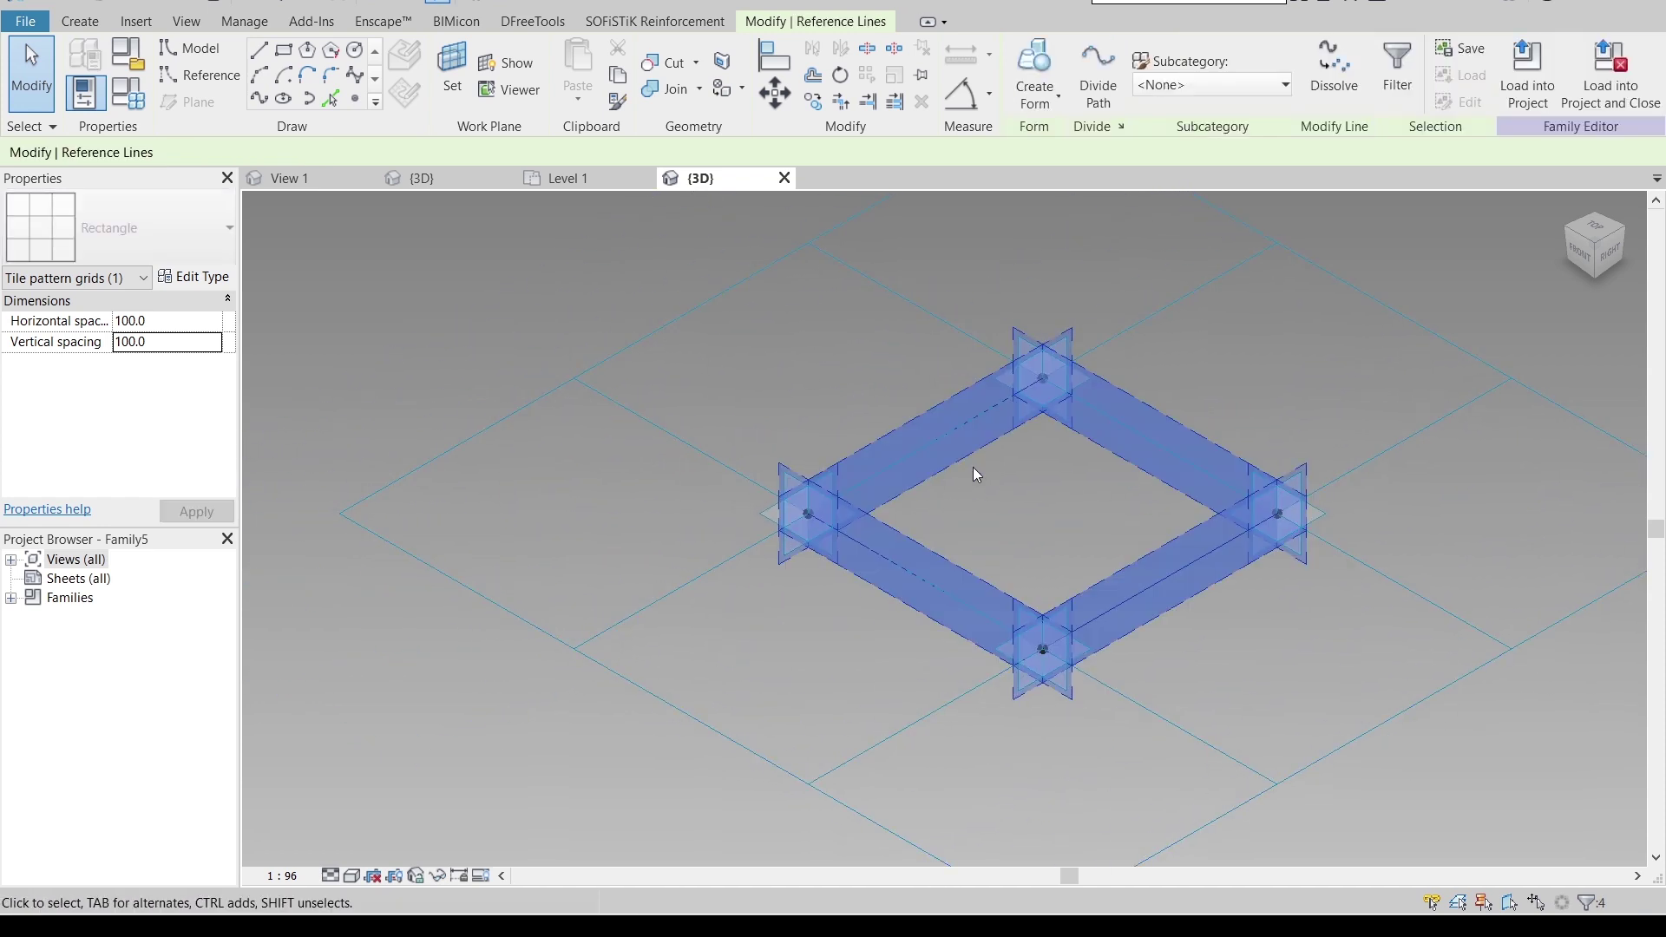
left_click(355, 101)
left_click(926, 445)
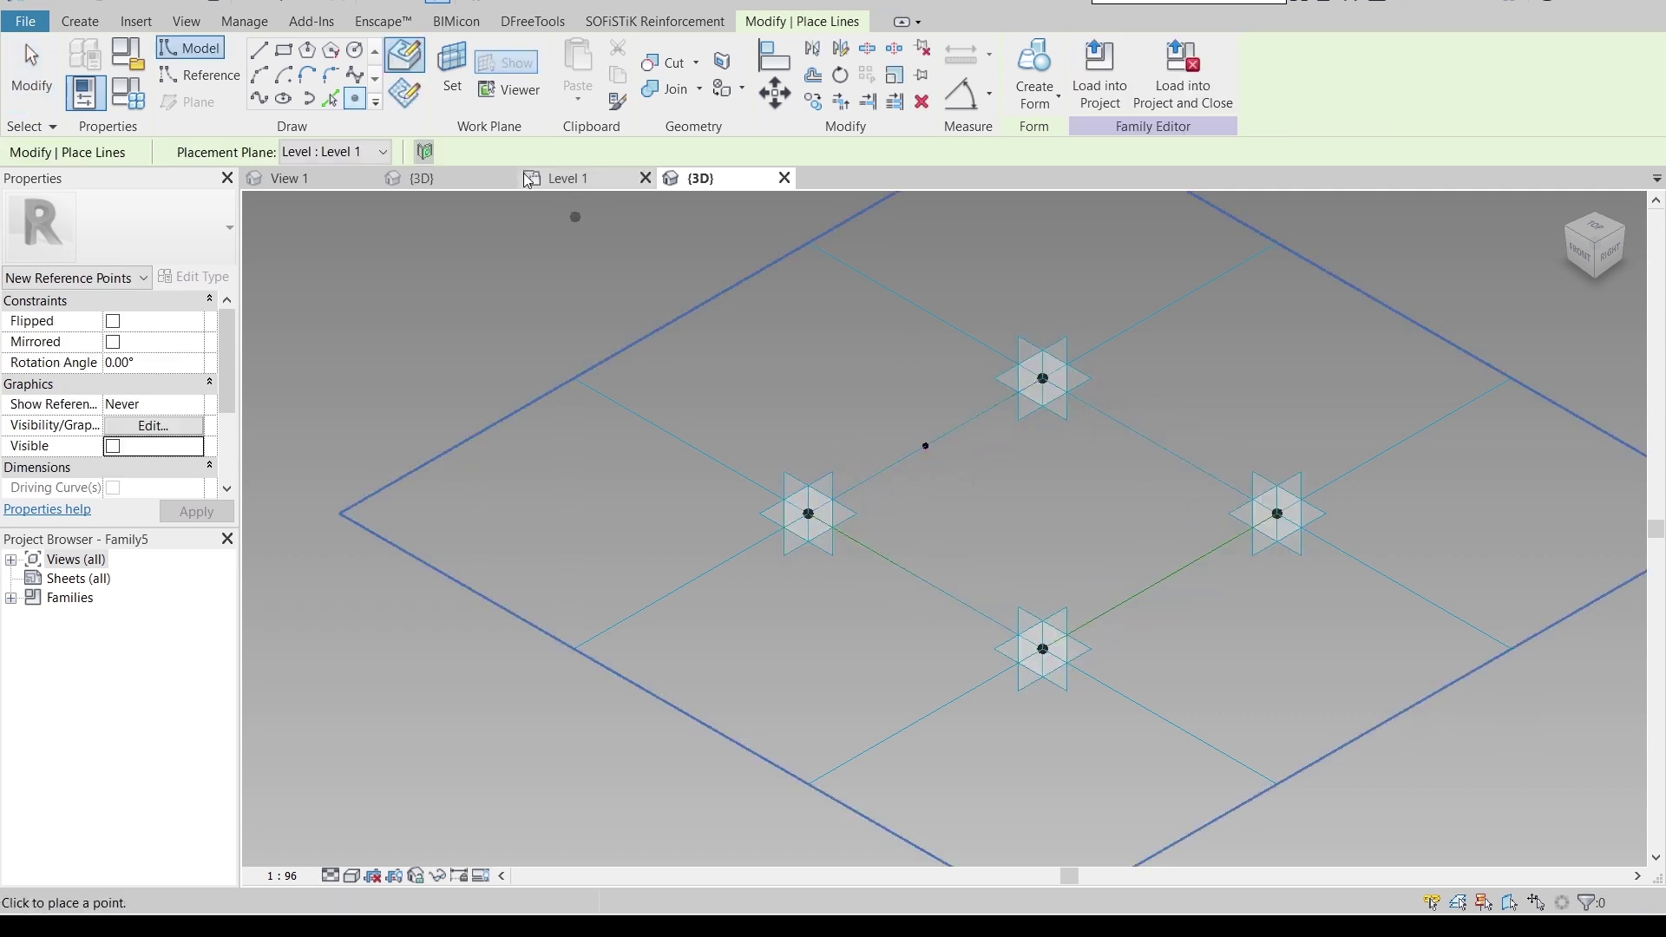
key("Escape")
key("Escape")
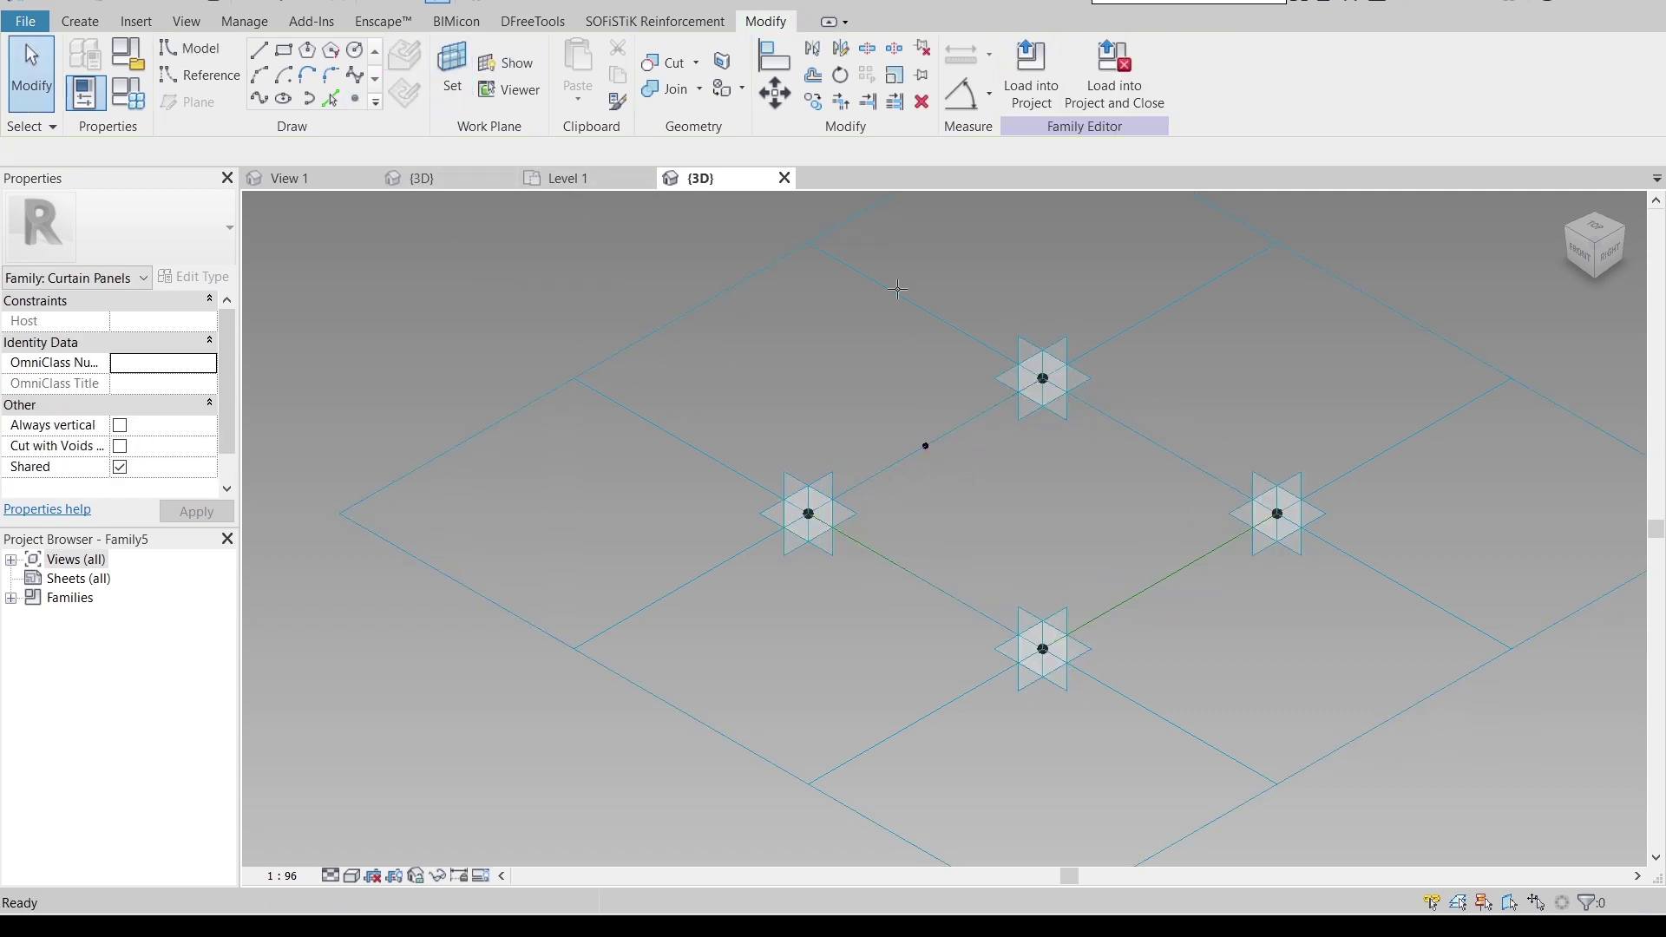
key("Return")
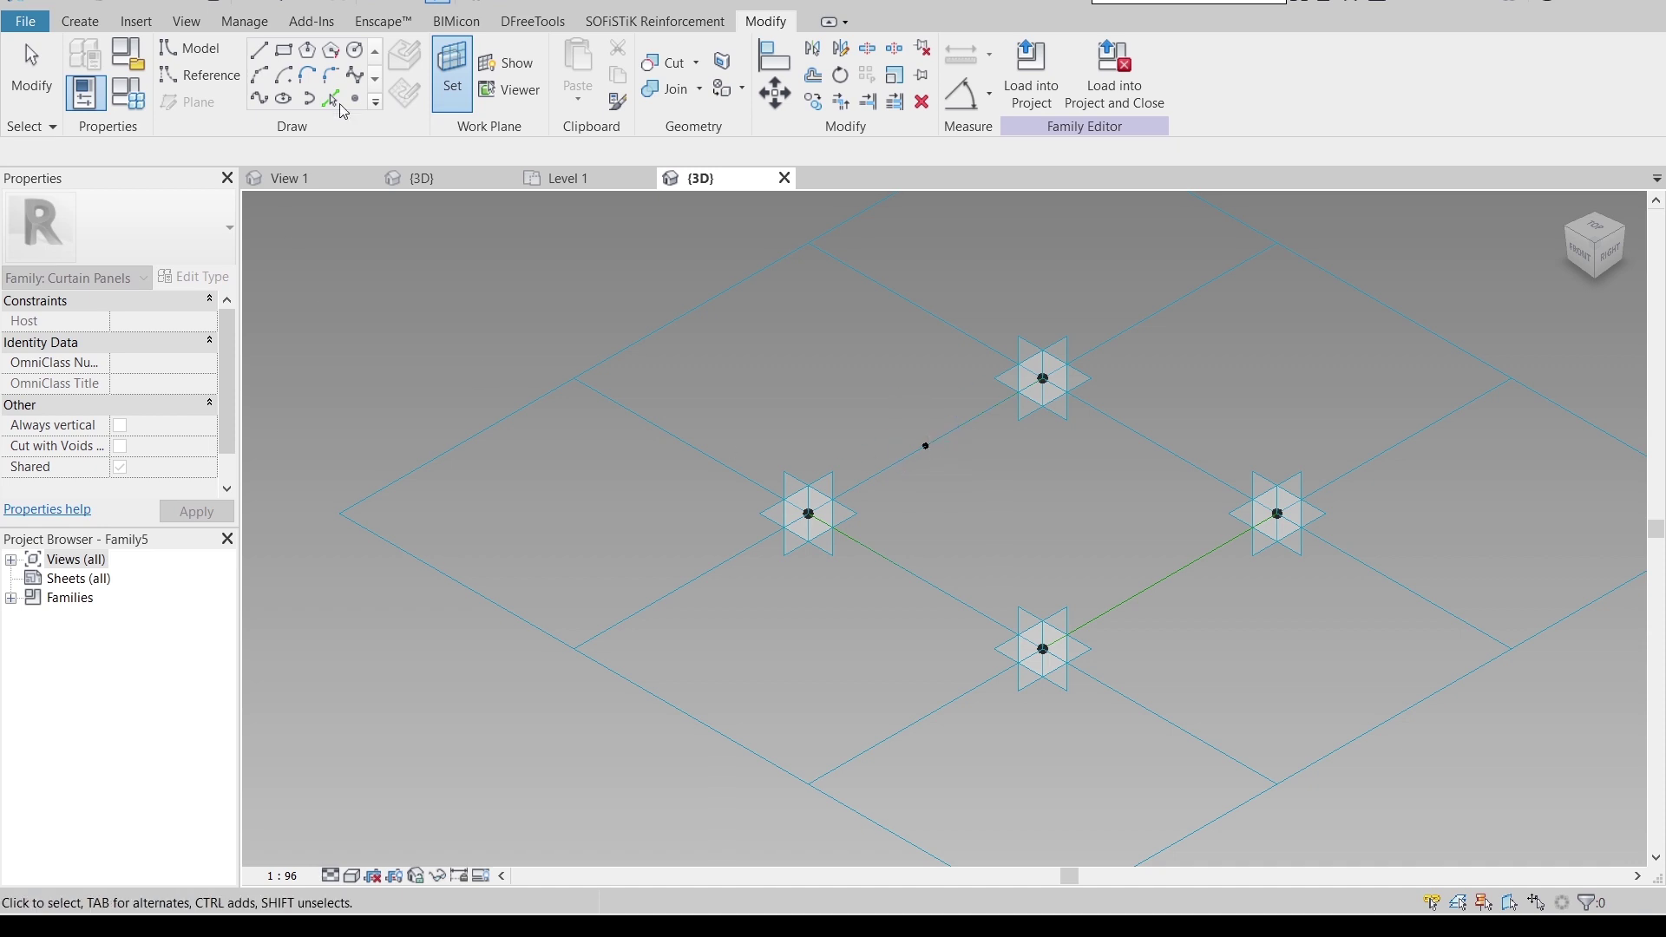
- Sketch a small rectangle starting at the new reference point
left_click(284, 49)
scroll(944, 463, "up", 2)
scroll(944, 462, "up", 2)
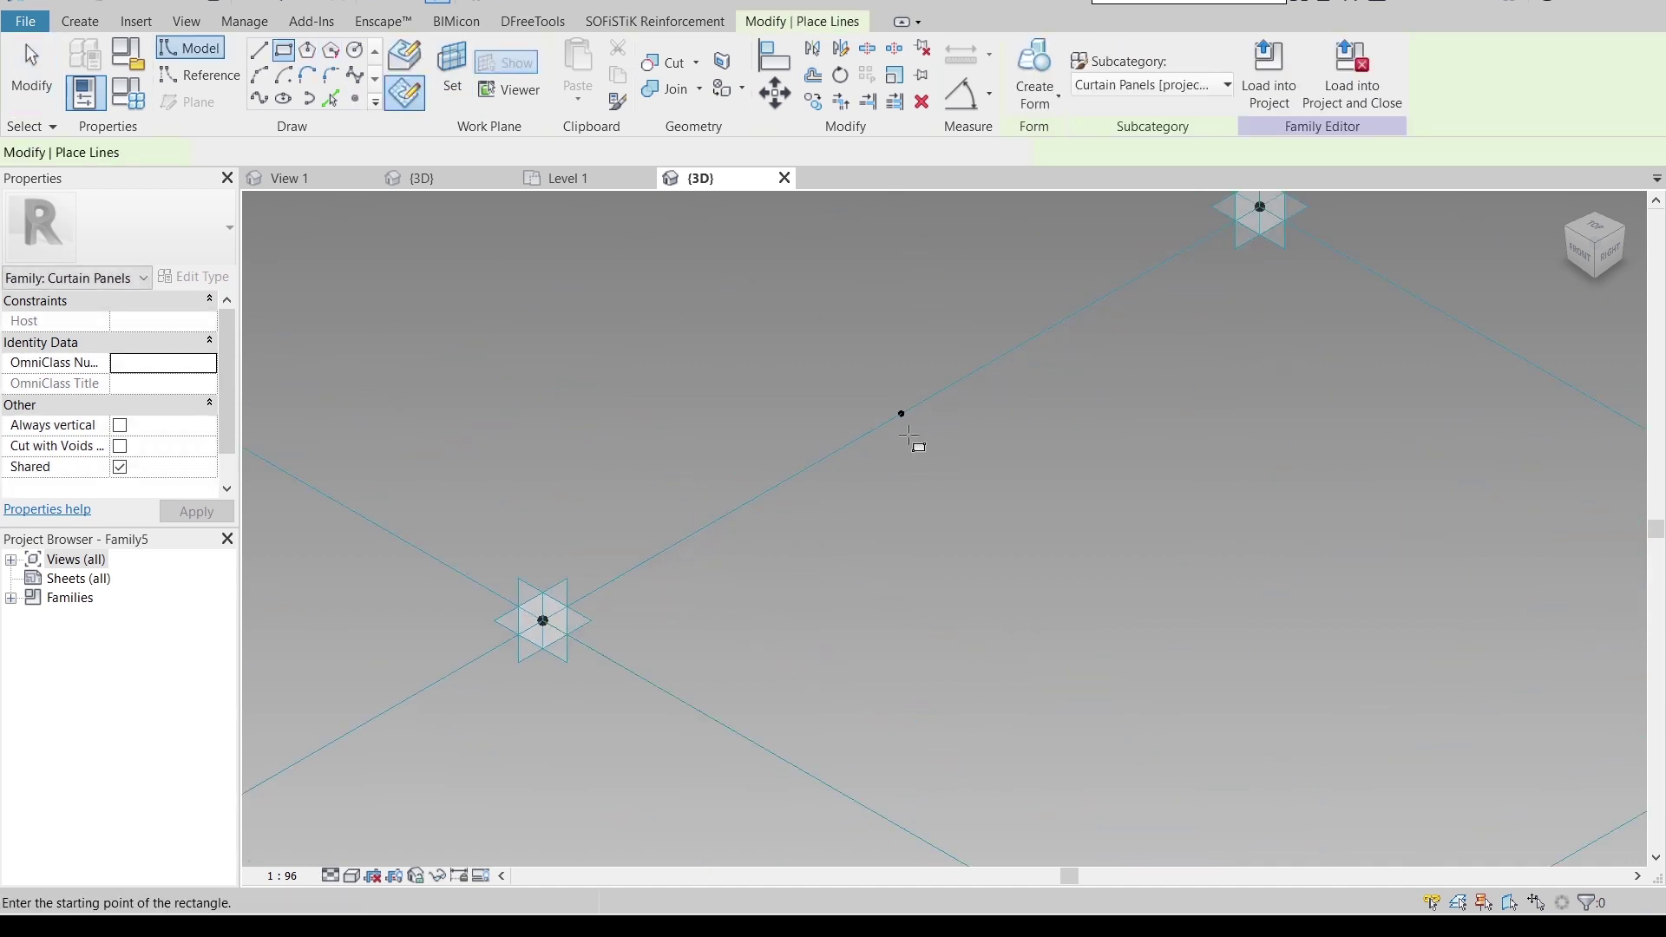
left_click(902, 413)
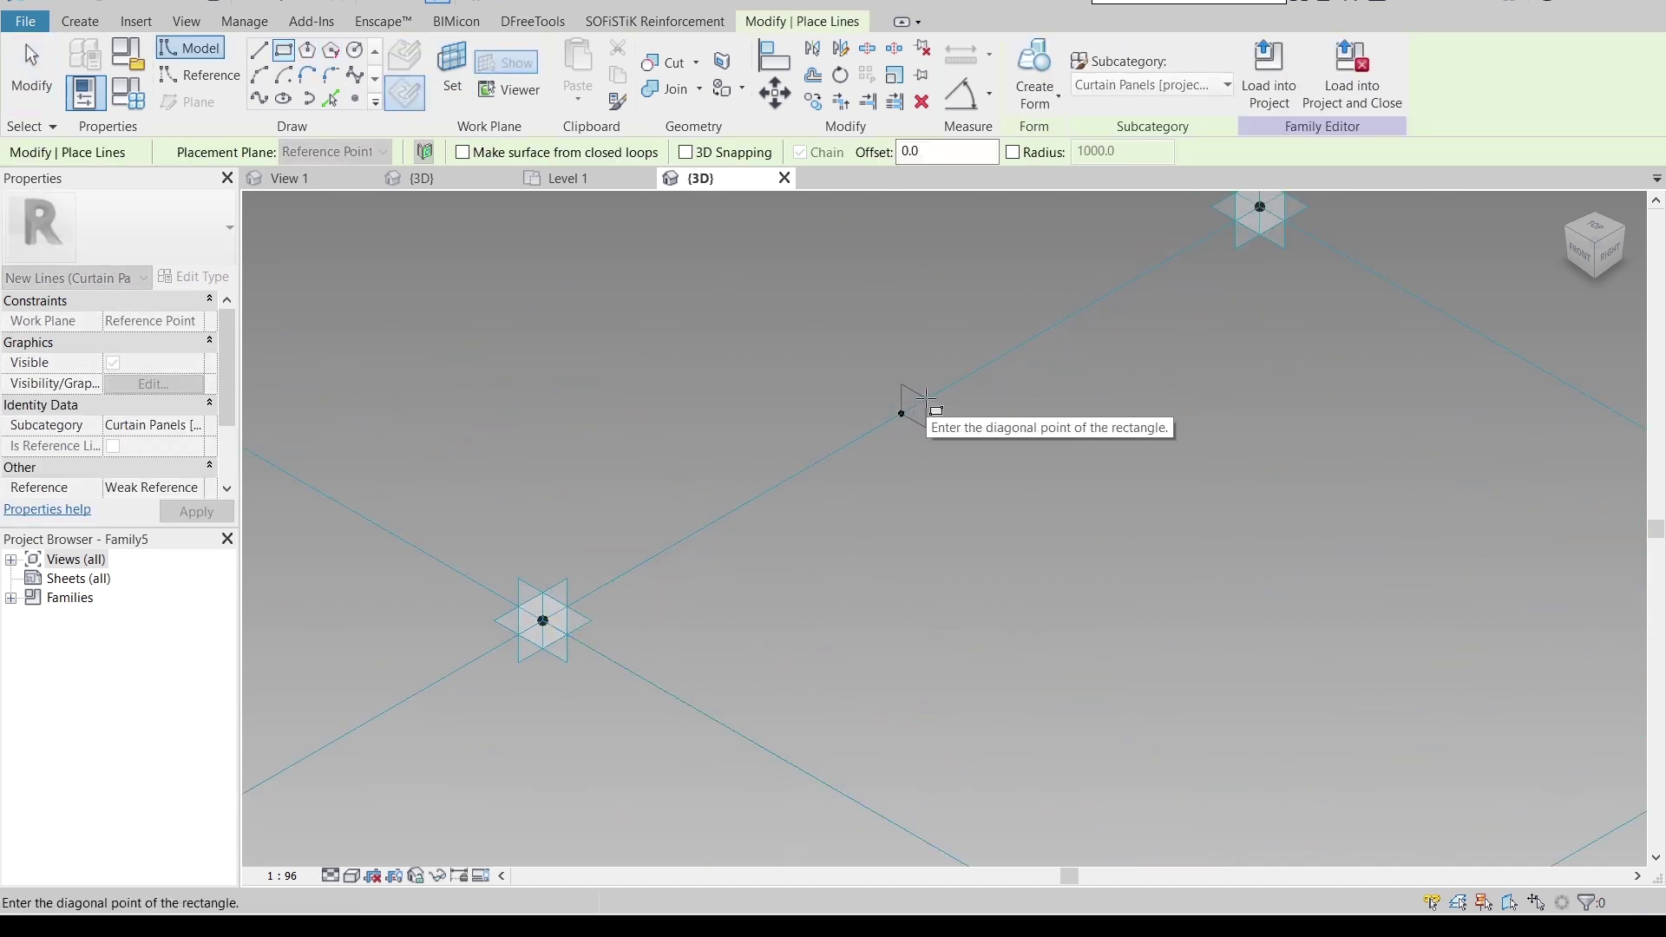
key("Escape")
key("Escape")
scroll(893, 434, "down", 2)
middle_click_drag(923, 605, 920, 533)
middle_click_drag(920, 532, 1024, 512, "shift")
scroll(925, 368, "up", 3)
middle_click_drag(918, 413, 908, 527)
- Change the rectangle's 3.6 height to 5
left_click(878, 459)
left_click(1026, 399)
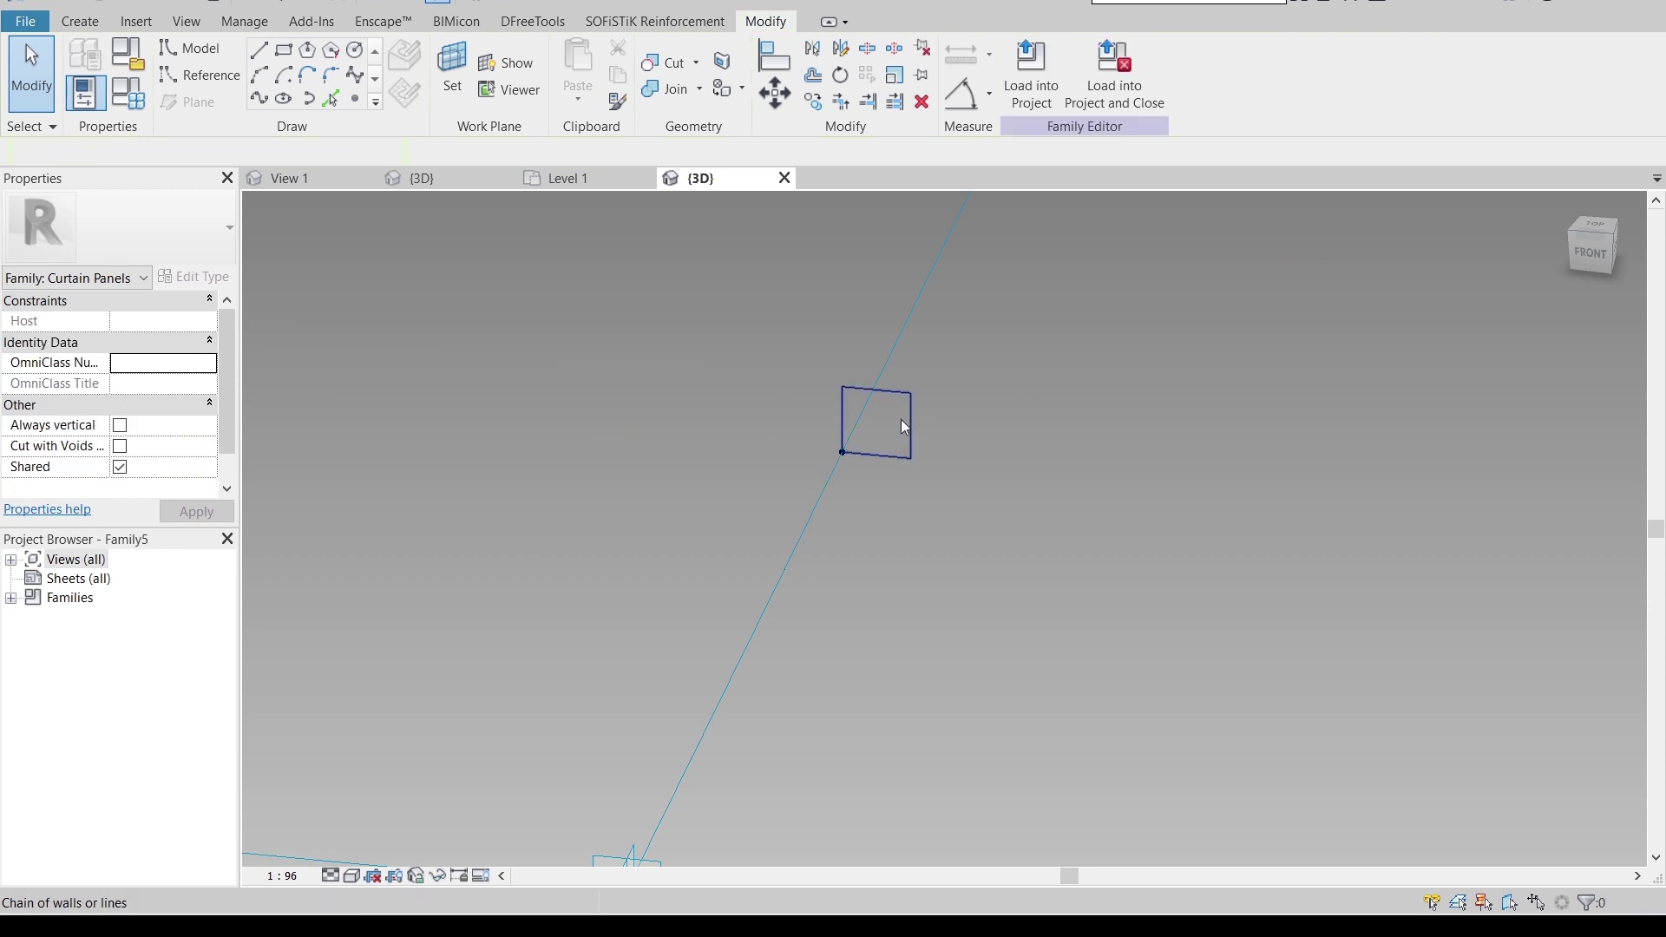
left_click(843, 407)
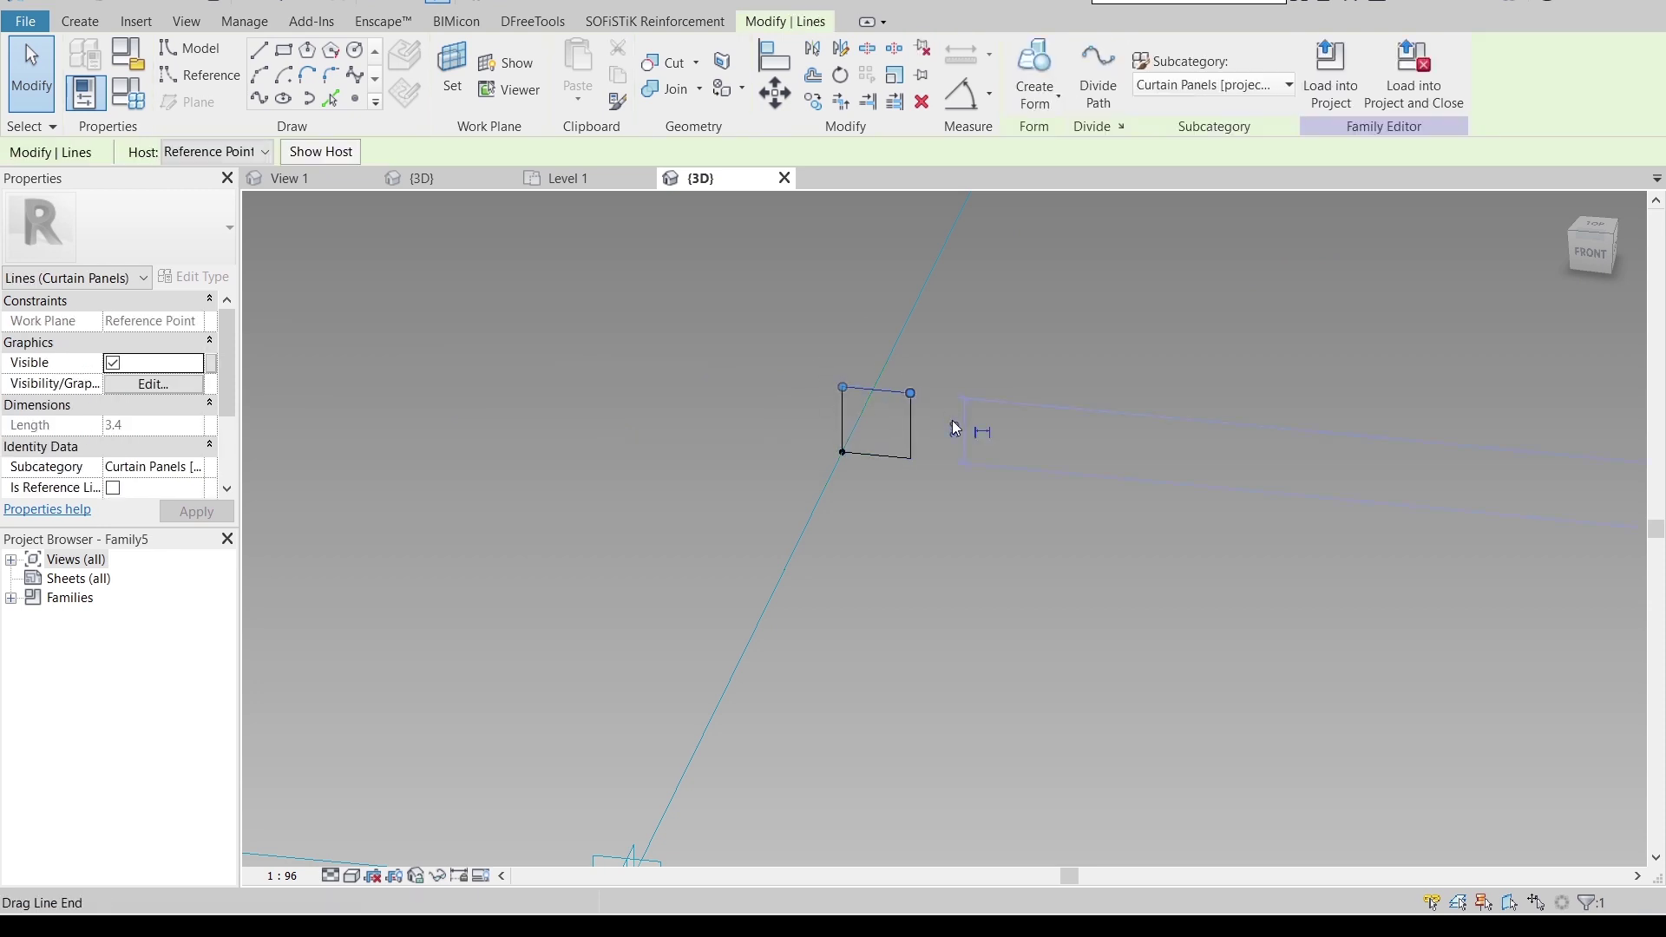
left_click(954, 425)
type("5")
key("Return")
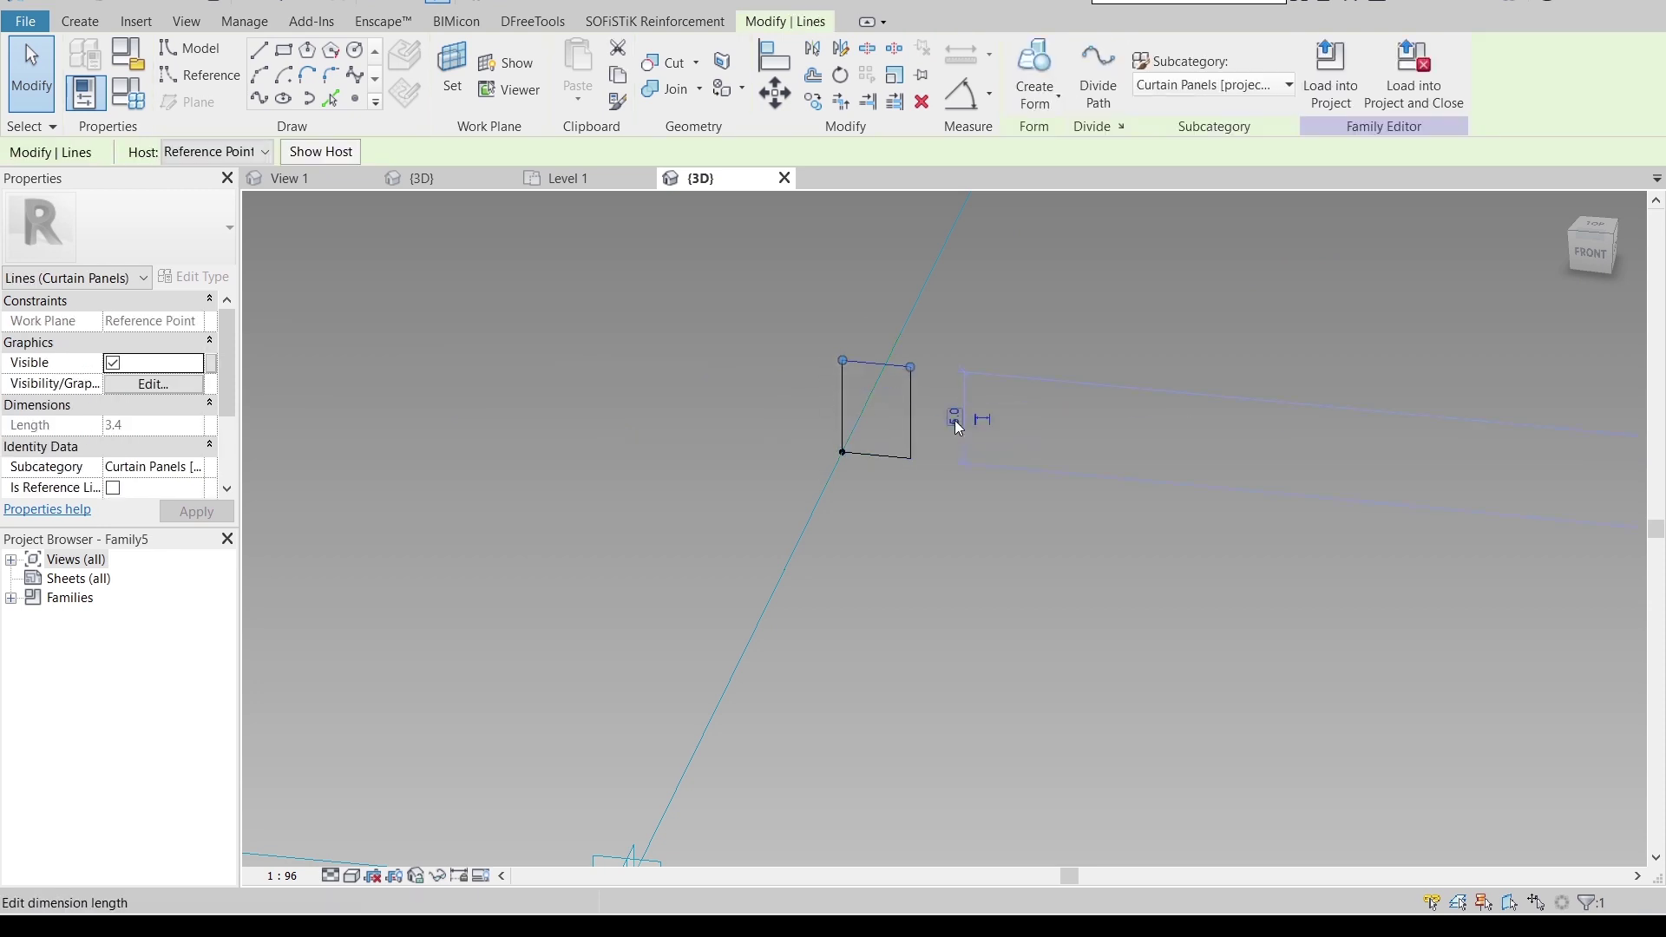
left_click(1034, 539)
key("Tab")
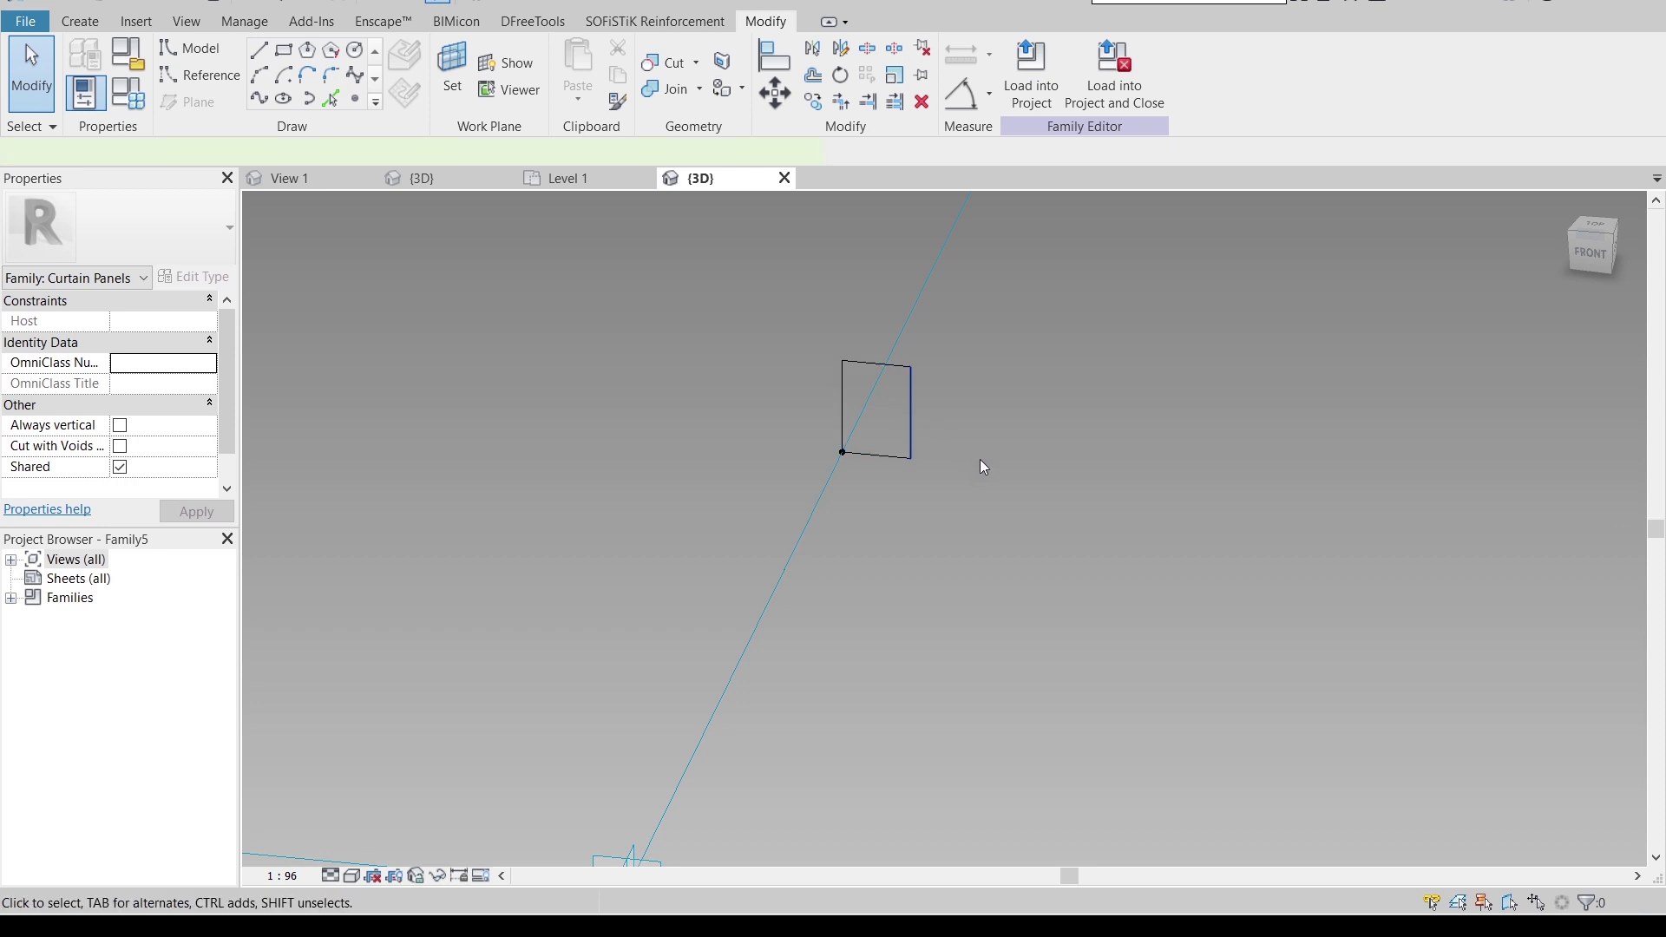
- Change the rectangle's 3.4 width to 5
left_click(911, 434)
left_click(879, 493)
type("5")
key("Return")
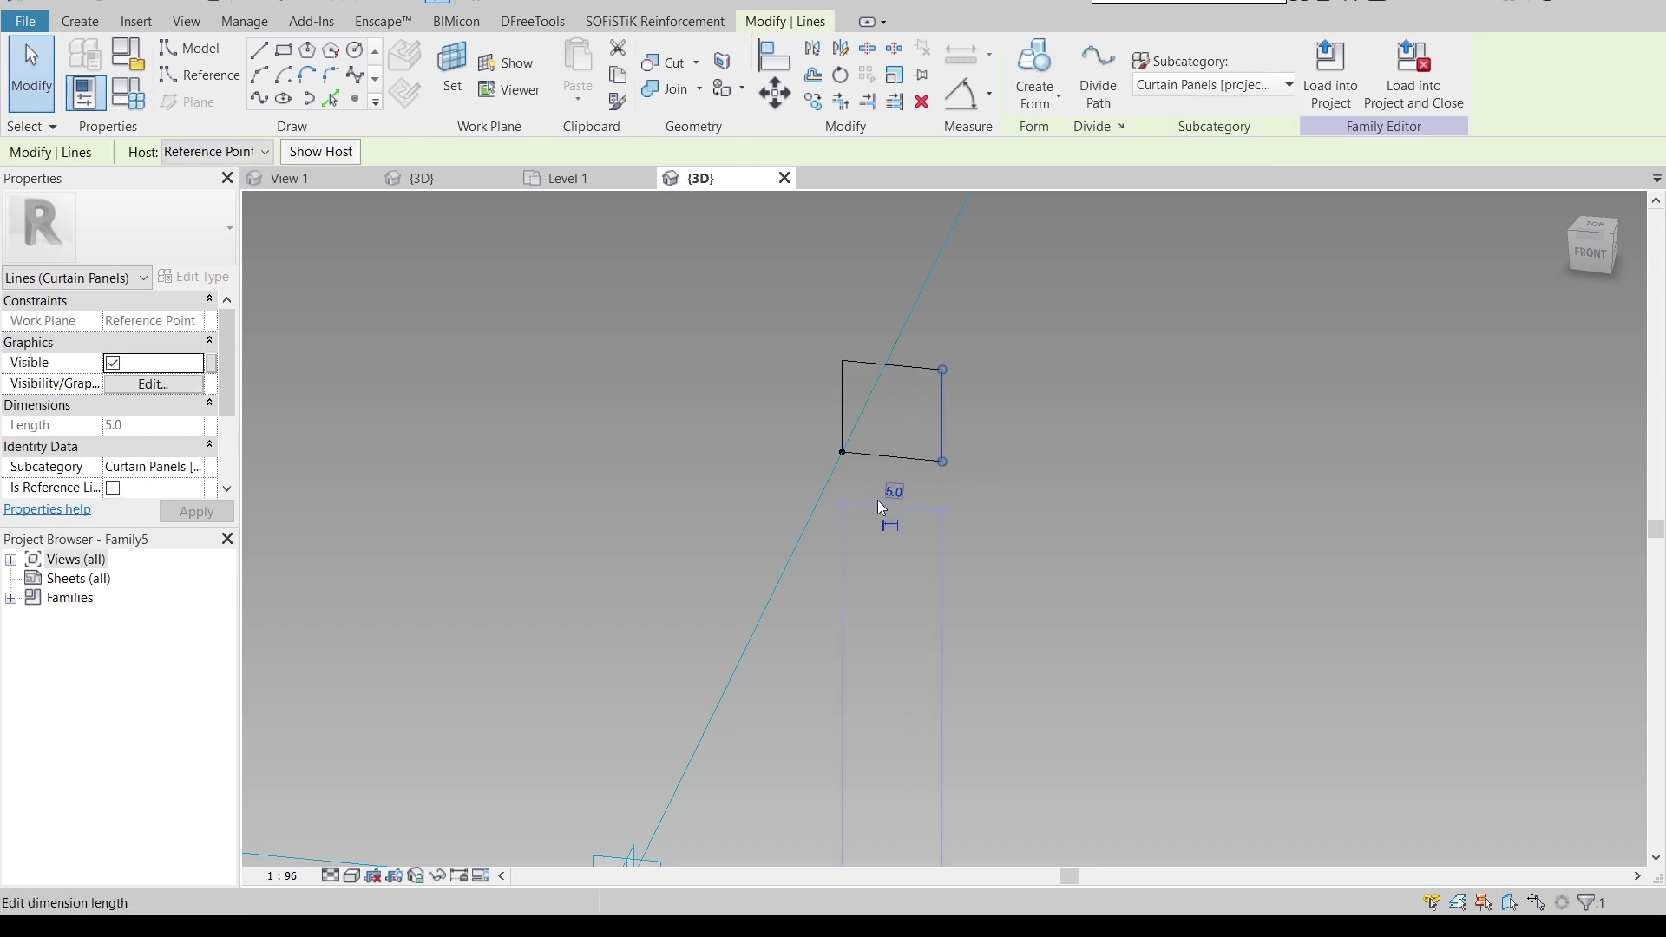
left_click(892, 523)
scroll(892, 519, "down", 3)
scroll(896, 513, "up", 2)
middle_click_drag(824, 434, 800, 517)
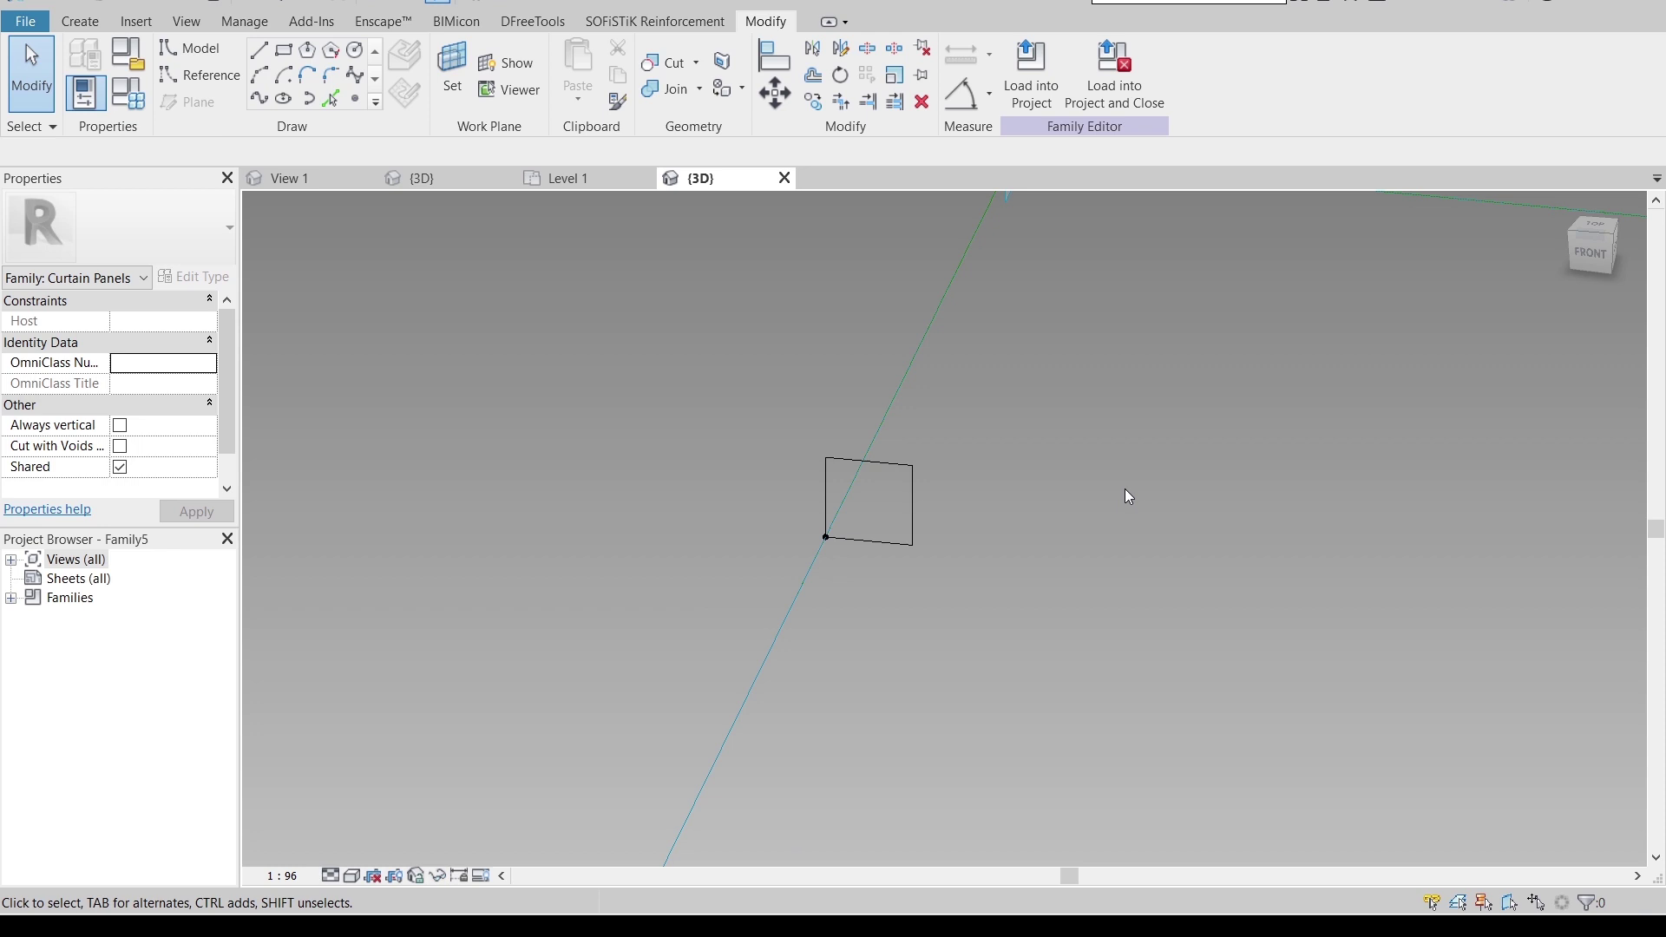
- Tab-cycle to highlight the whole square profile chain
key("Tab")
scroll(927, 467, "down", 1)
middle_click_drag(927, 467, 796, 460)
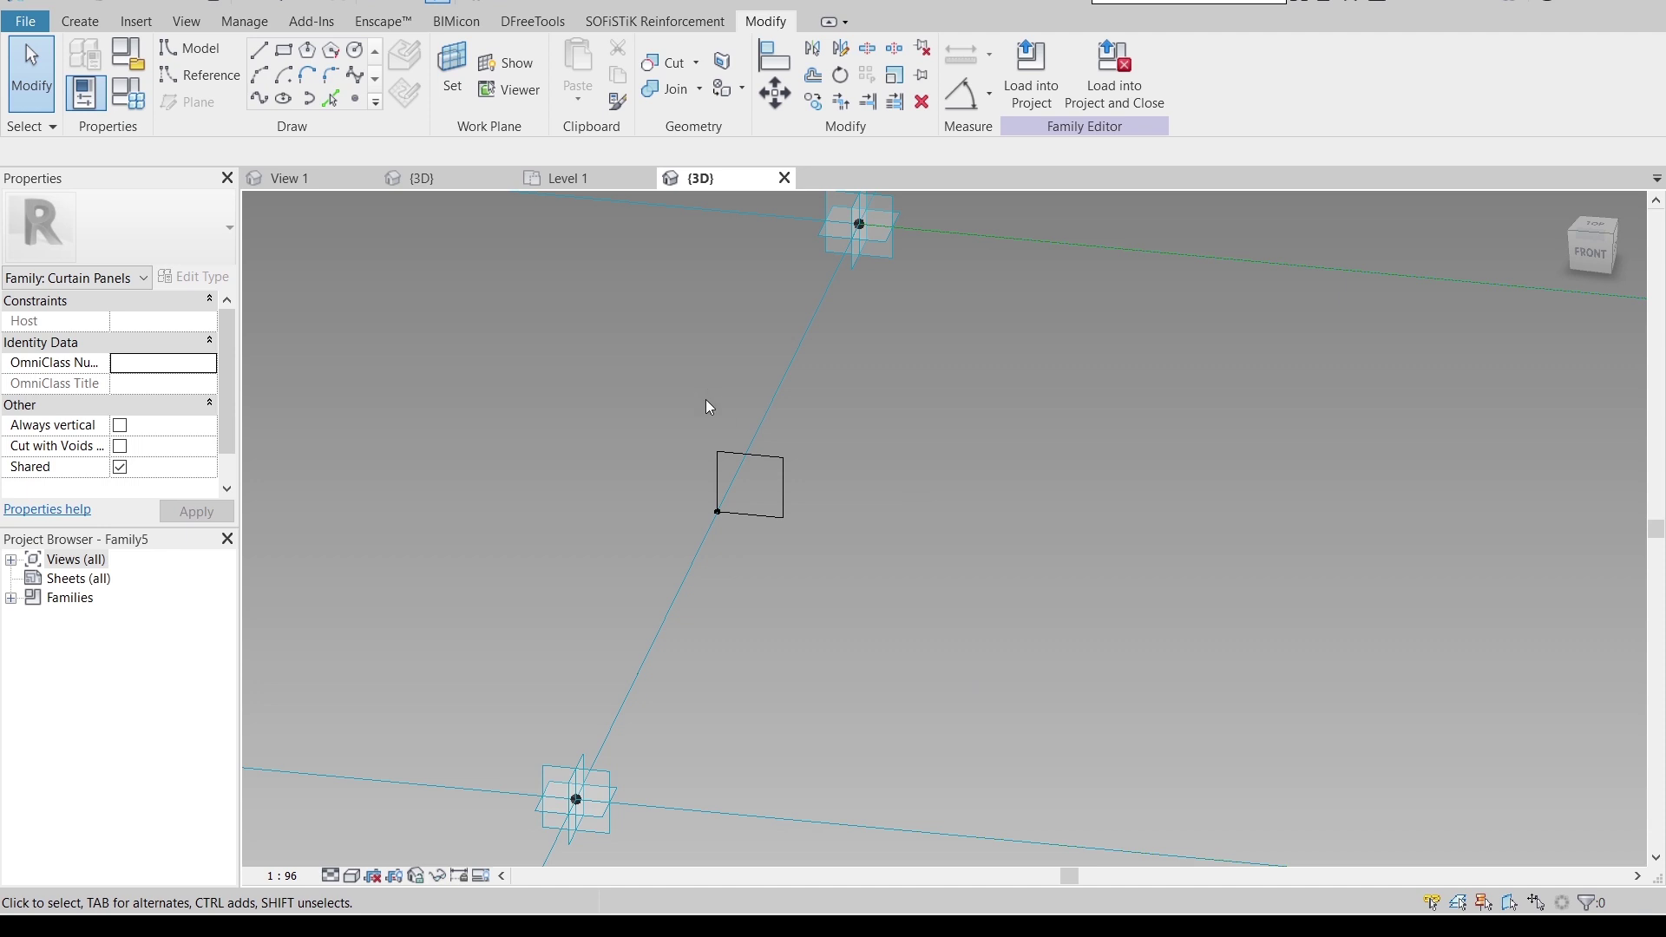
key("Tab")
- Create a solid form from the square profile and rectangular path
left_click(752, 523)
key("Tab")
left_click(782, 404, "ctrl")
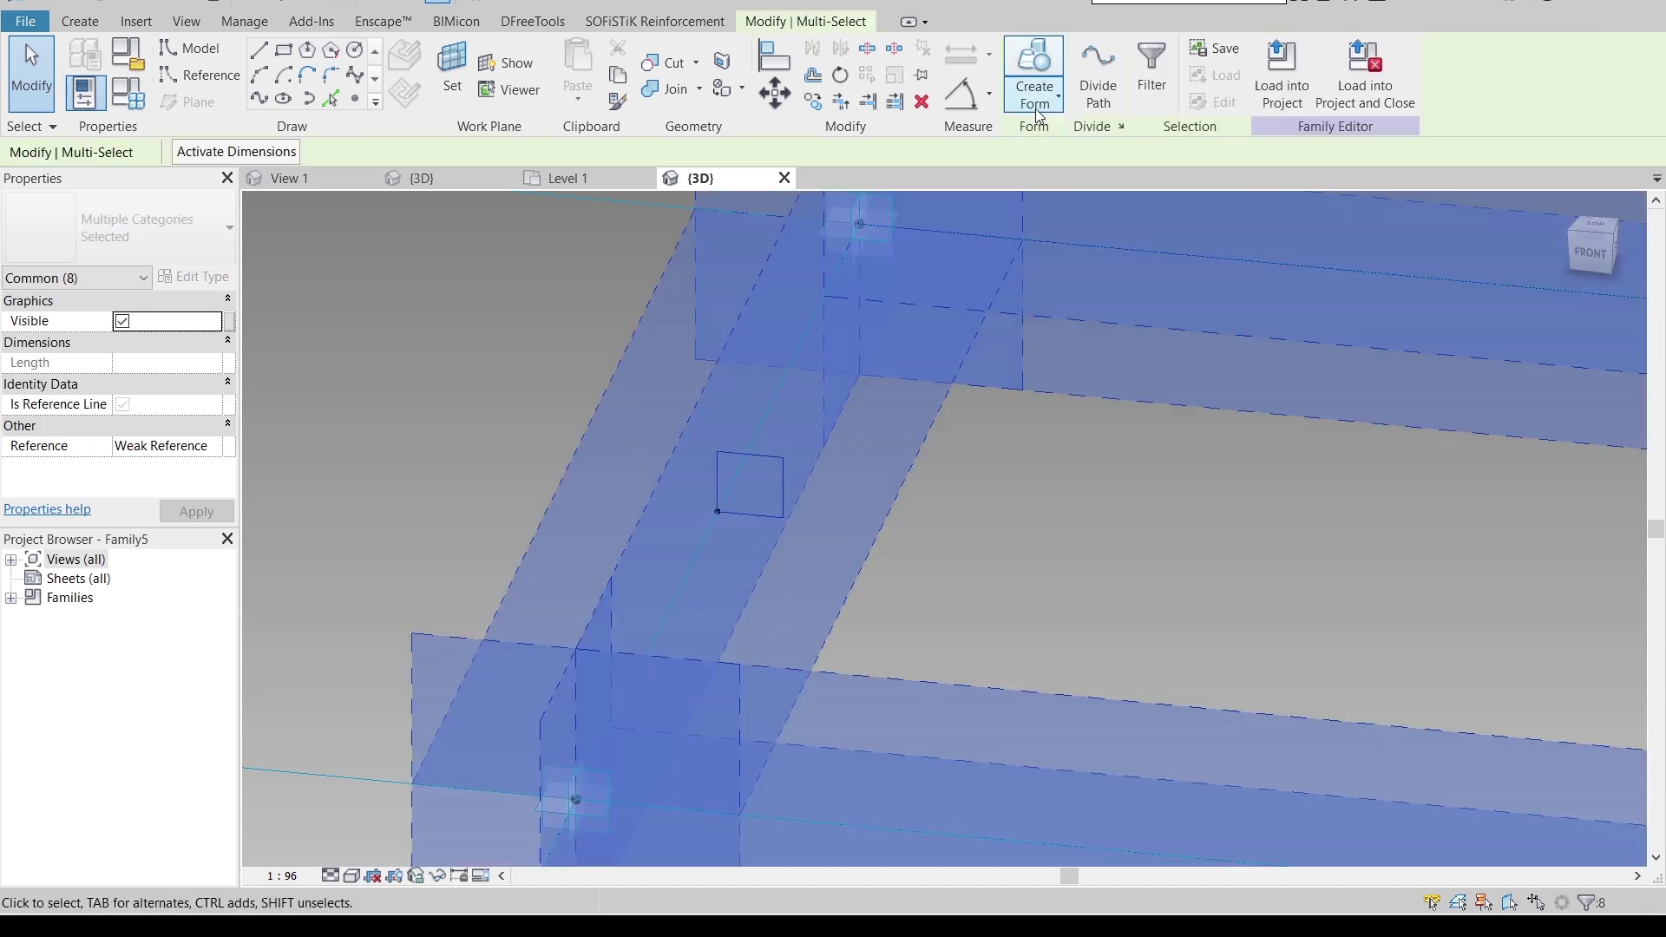
left_click(1036, 91)
left_click(1020, 135)
scroll(1028, 439, "down", 4)
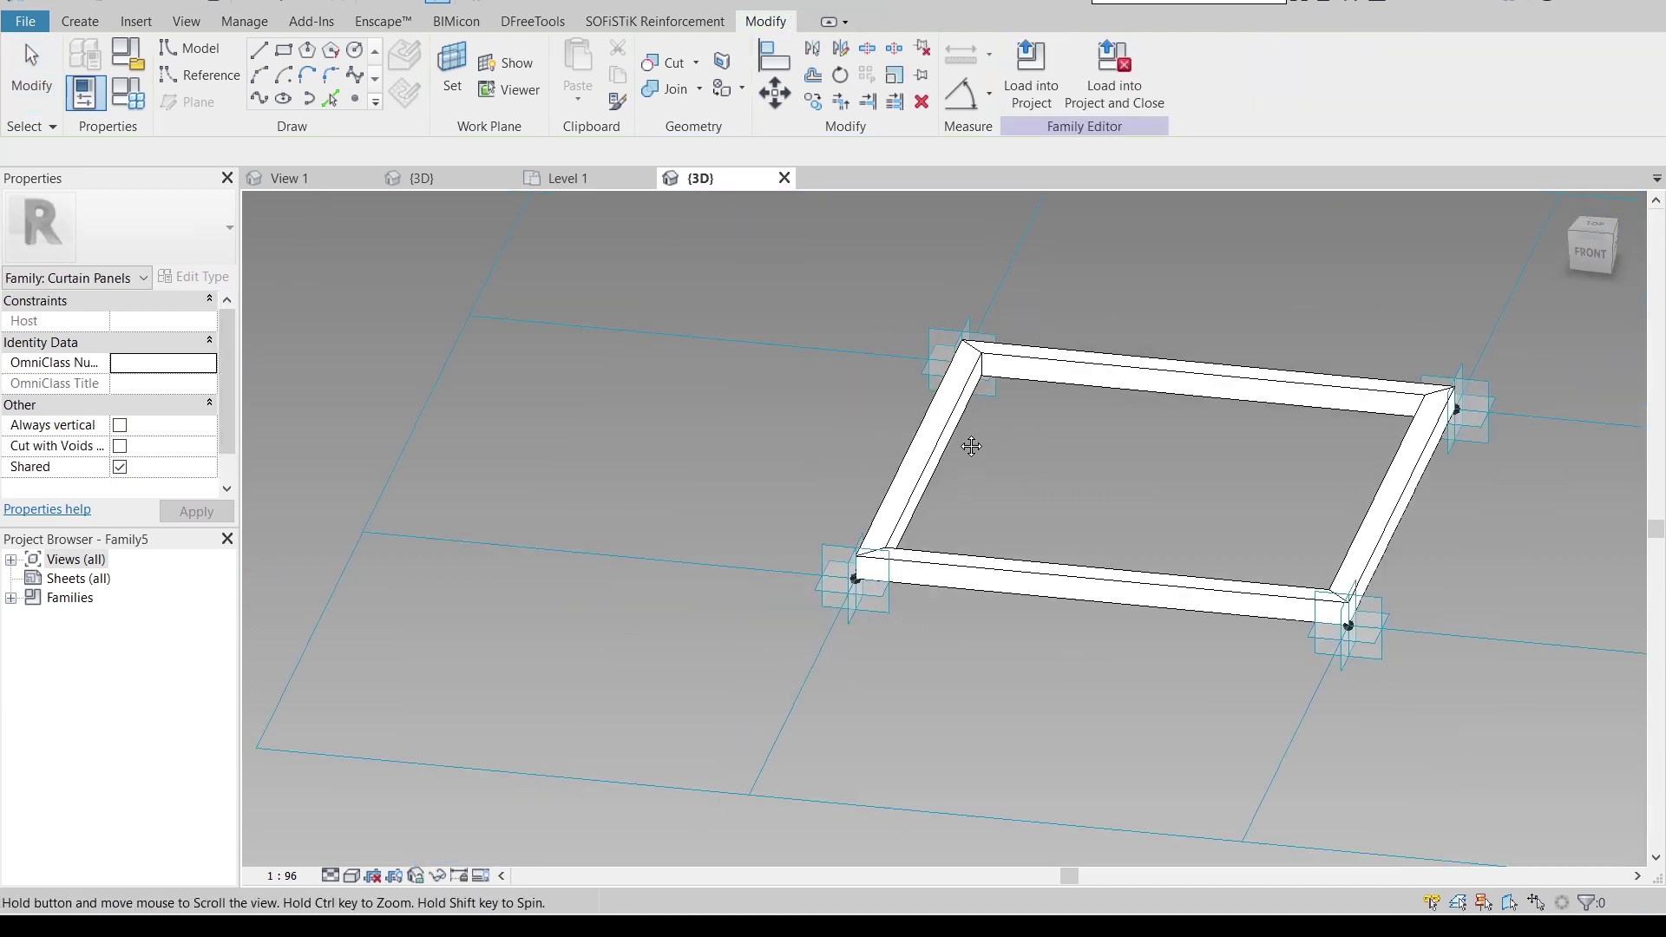
middle_click_drag(1002, 453, 904, 437)
- Link the frame's material to a new 'Material' parameter and edit its value in Family Types
key("Tab")
left_click(831, 456)
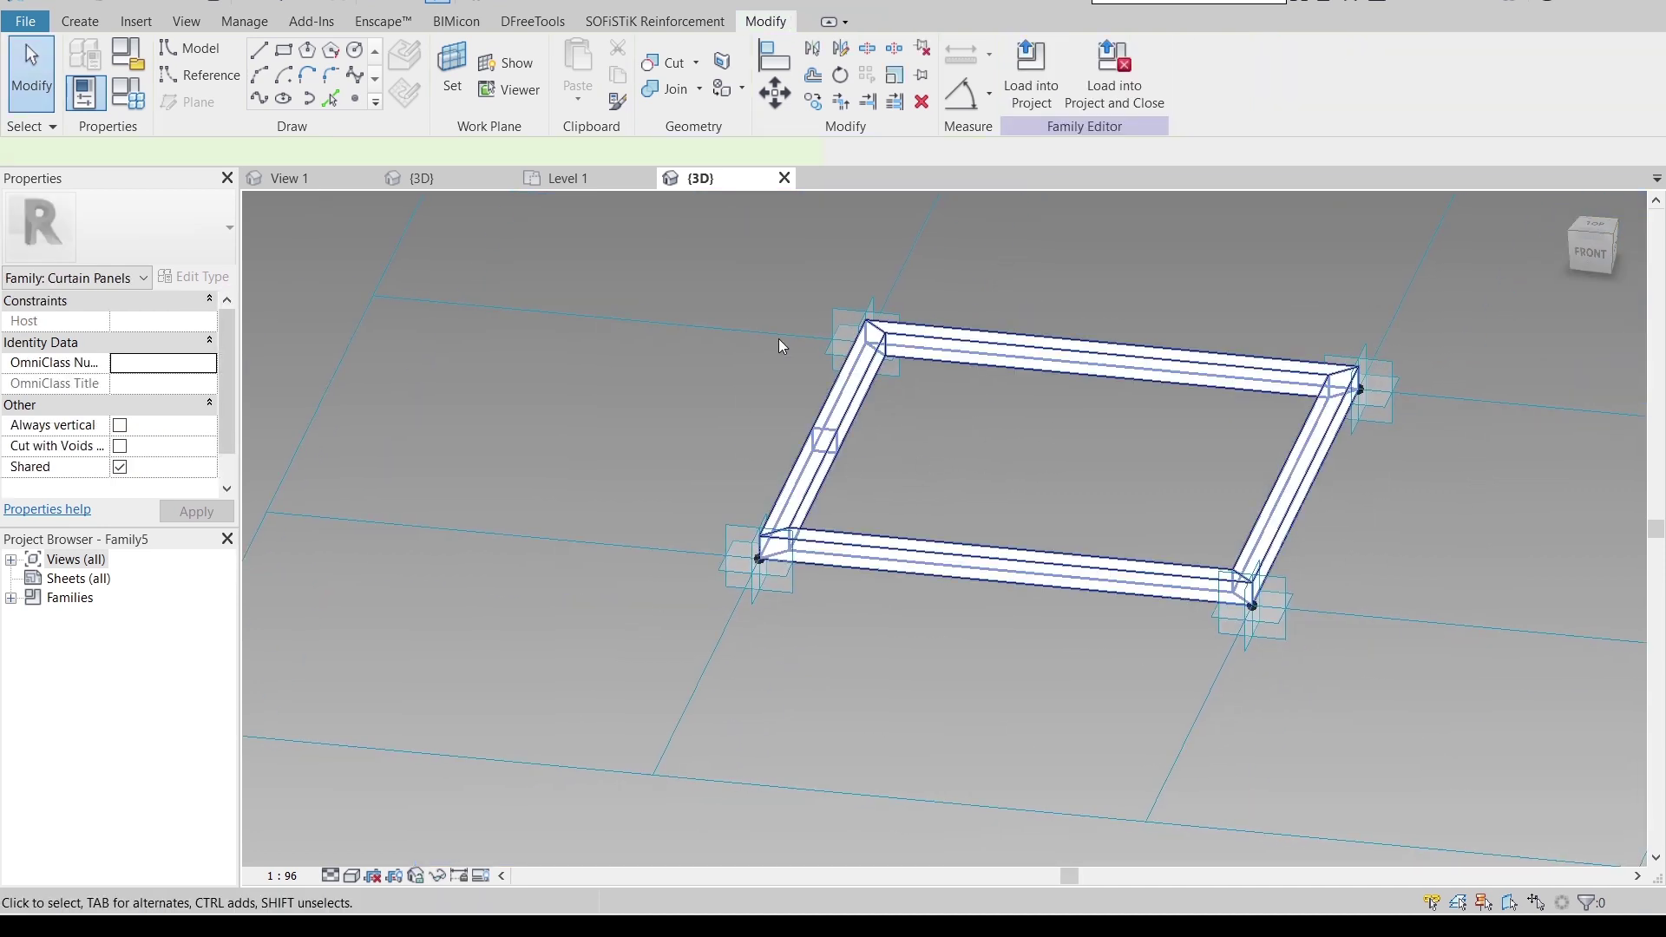
left_click(230, 387)
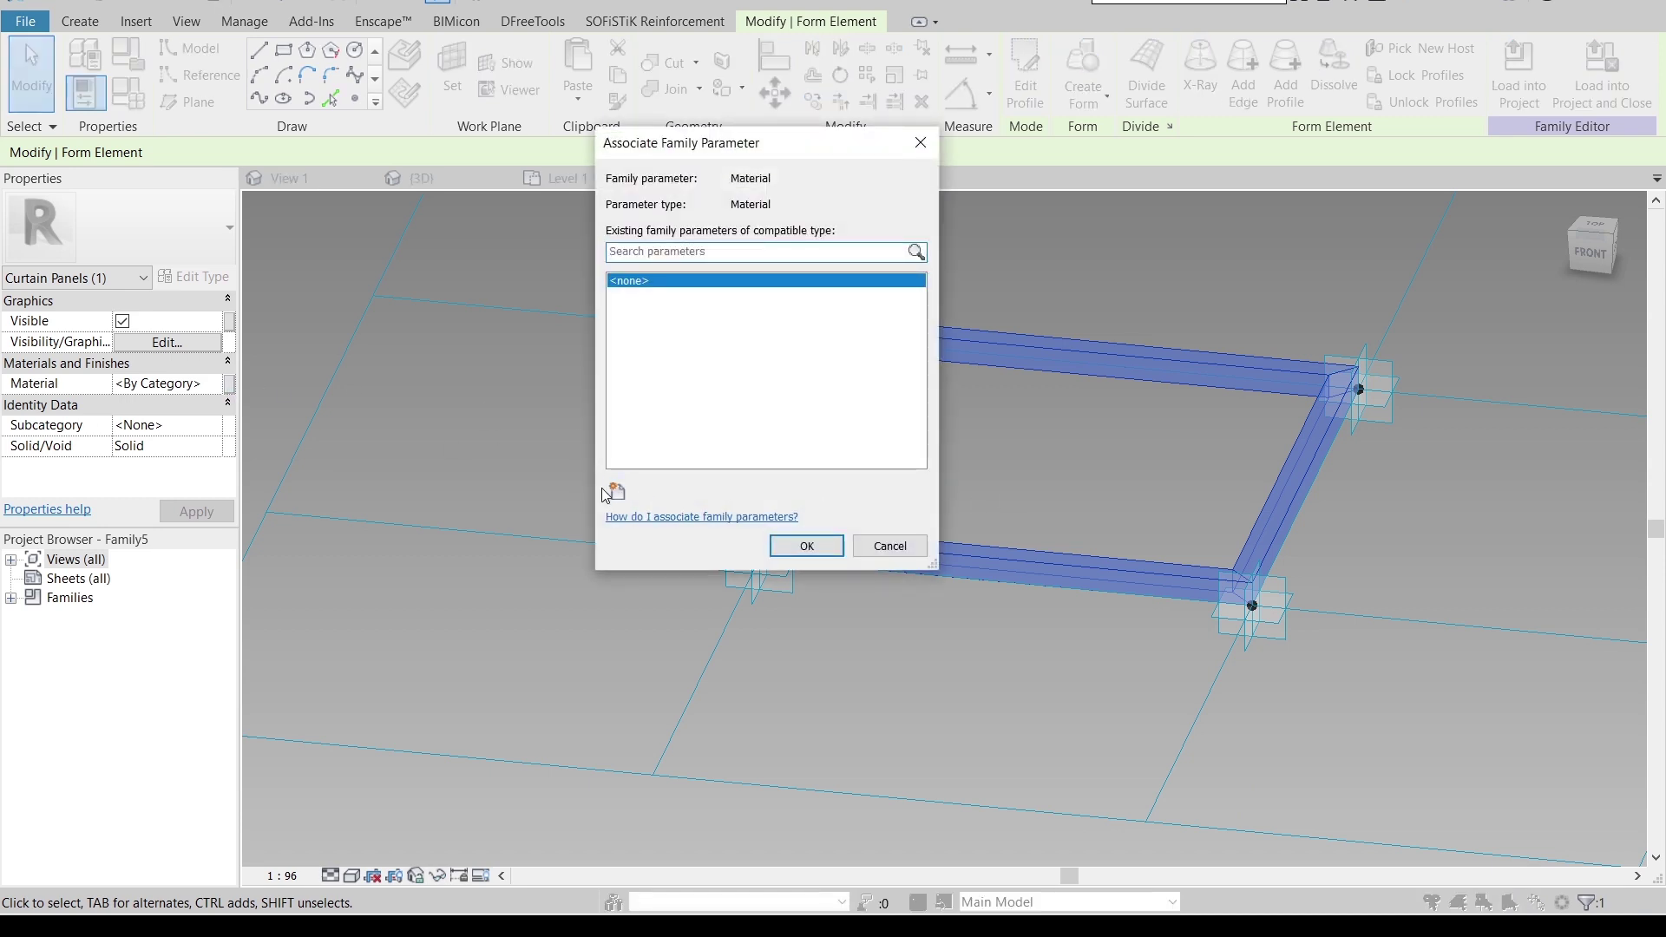
left_click(618, 489)
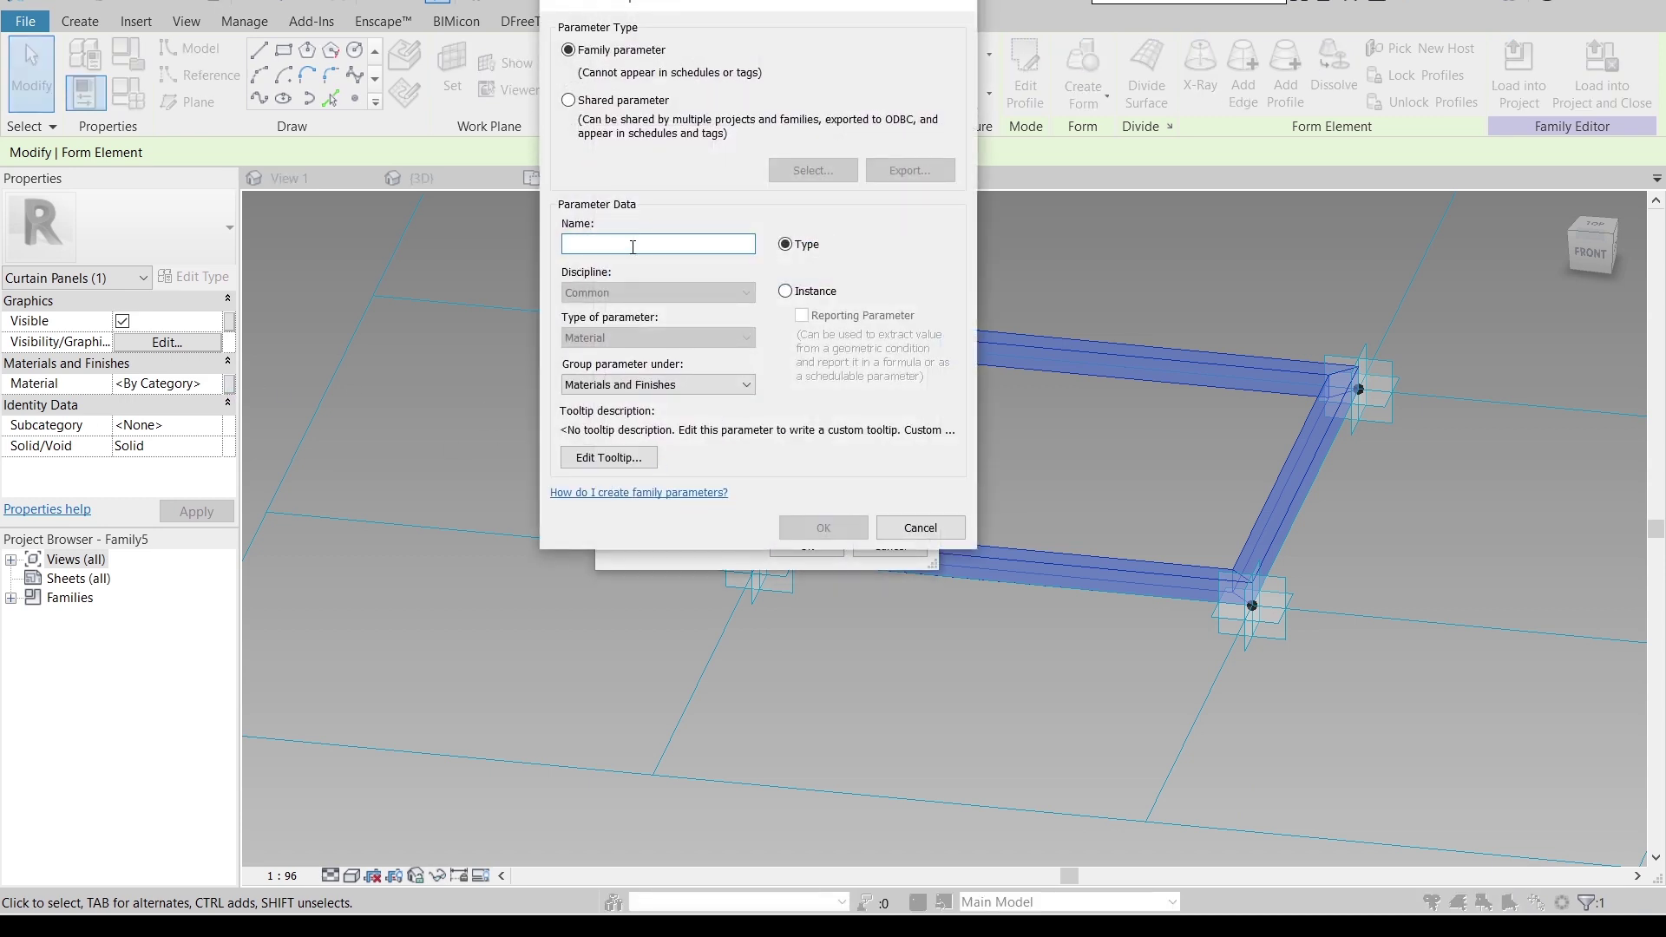
type("Material")
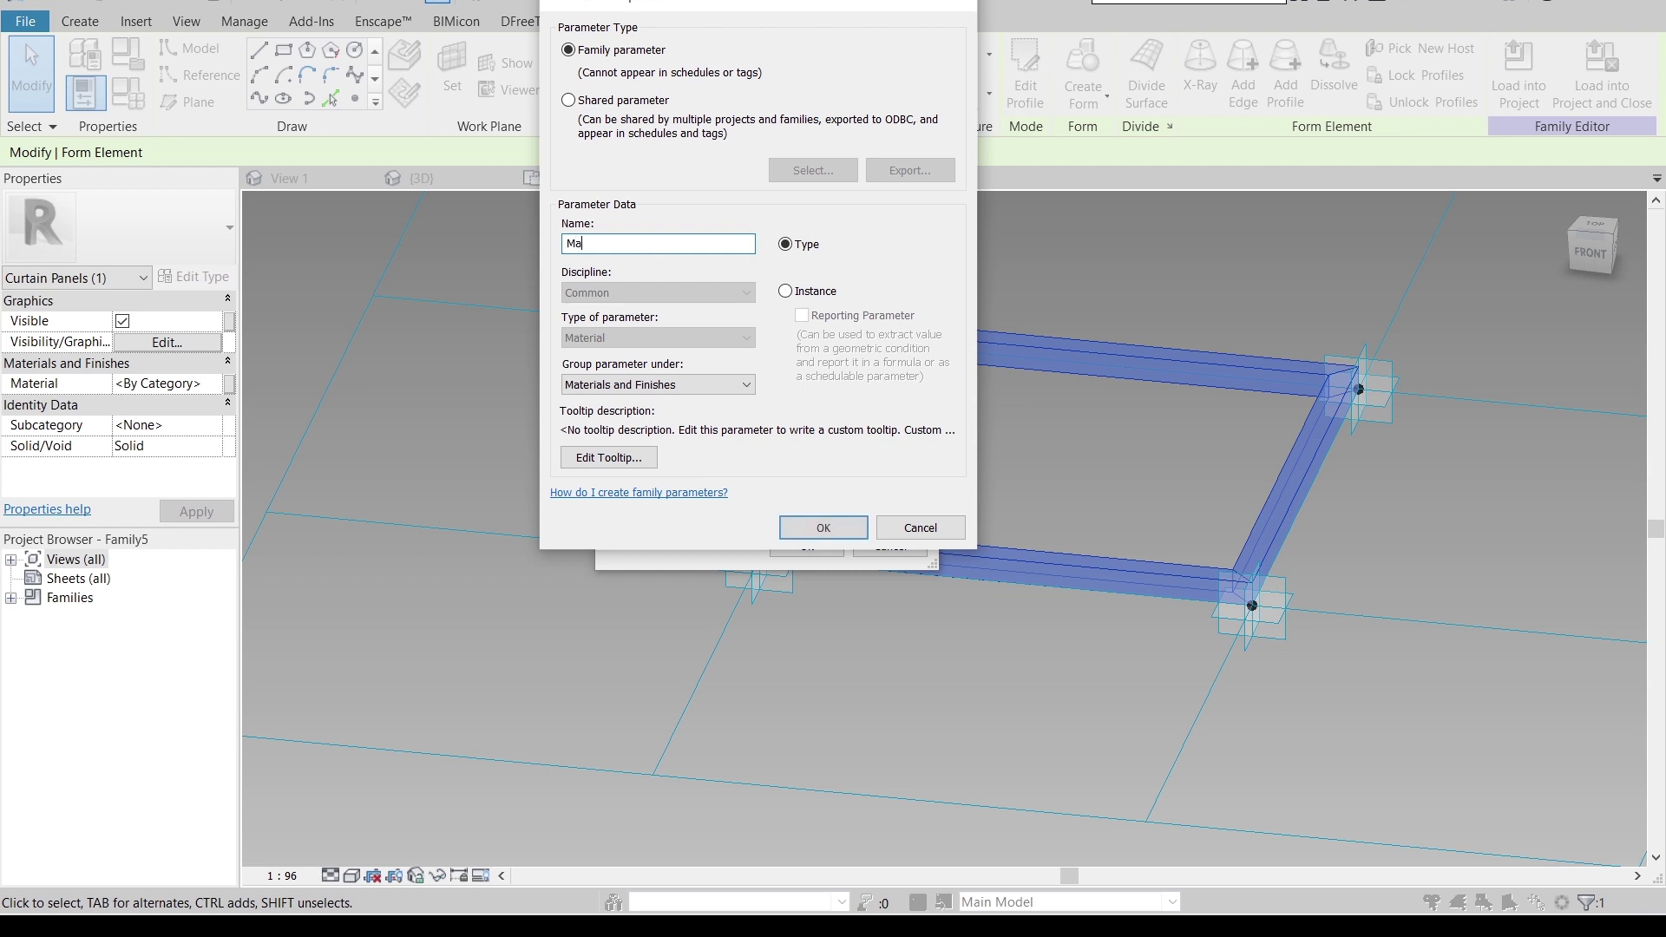
key("Return")
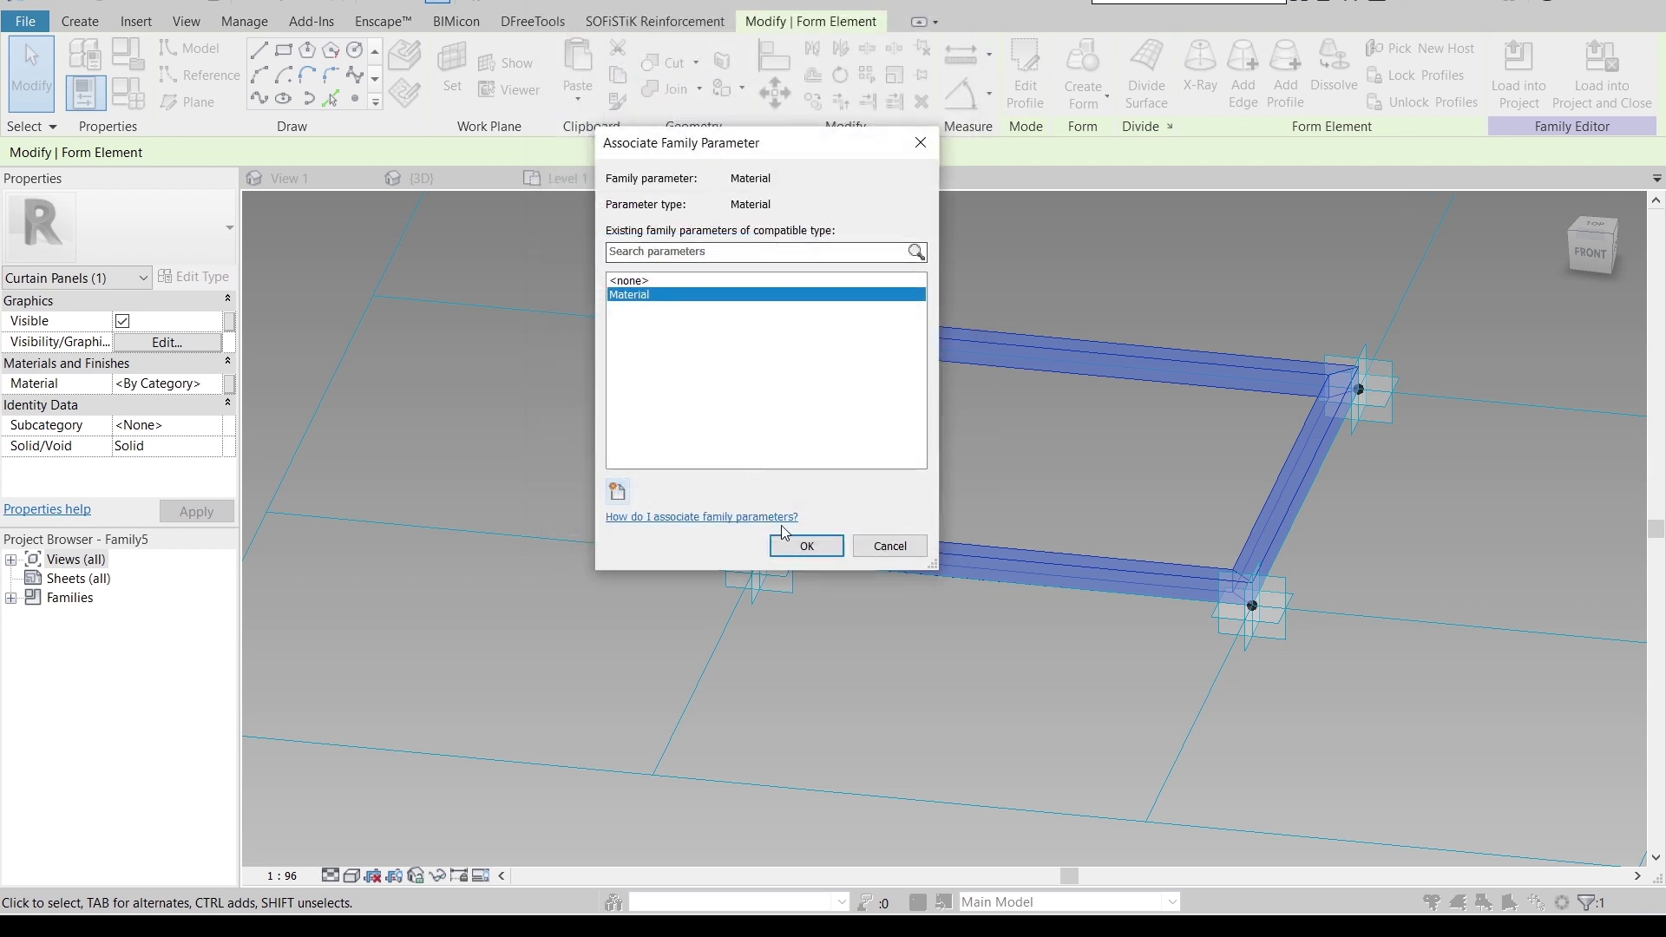
left_click(807, 545)
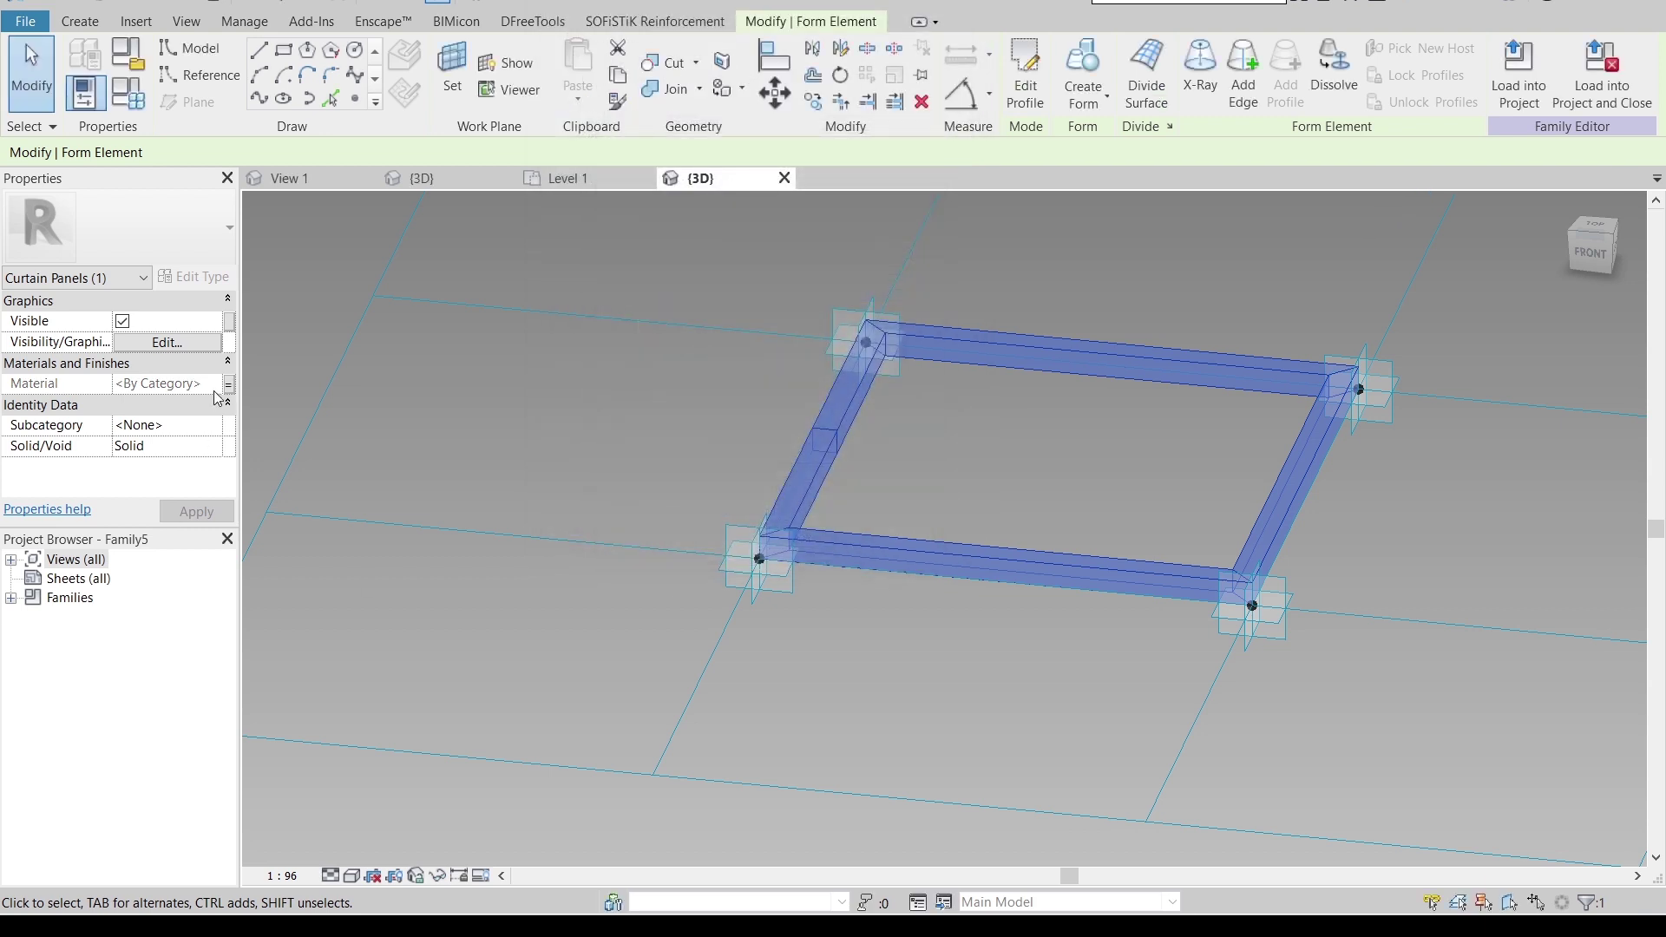
left_click(133, 111)
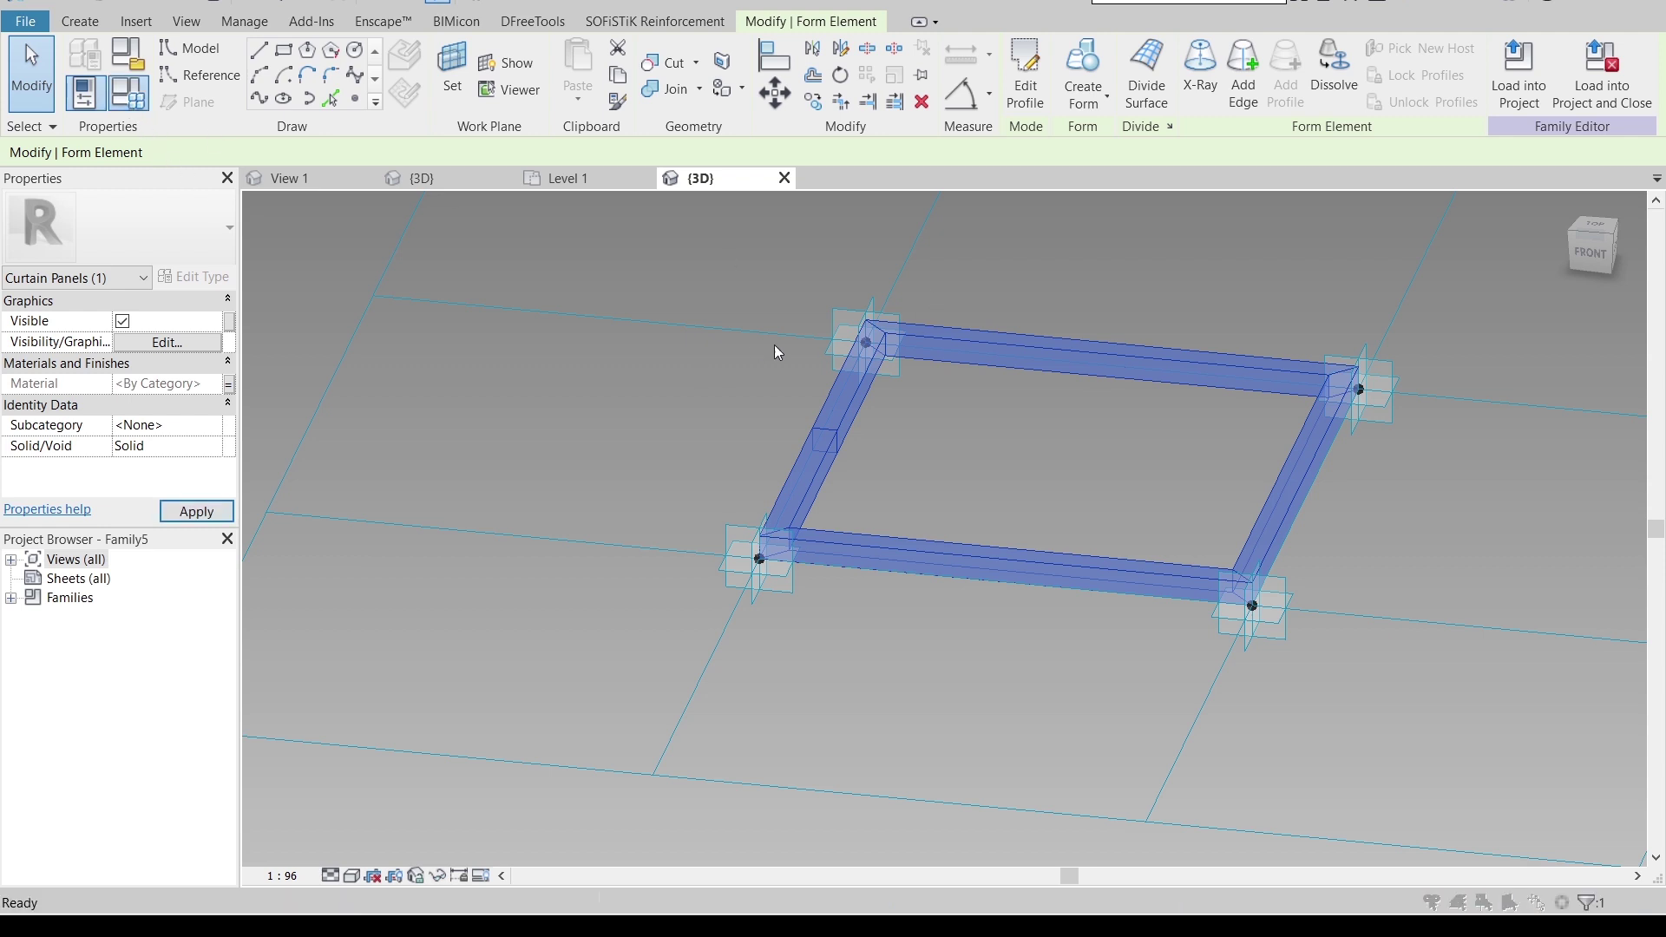
left_click_drag(1385, 33, 655, 121)
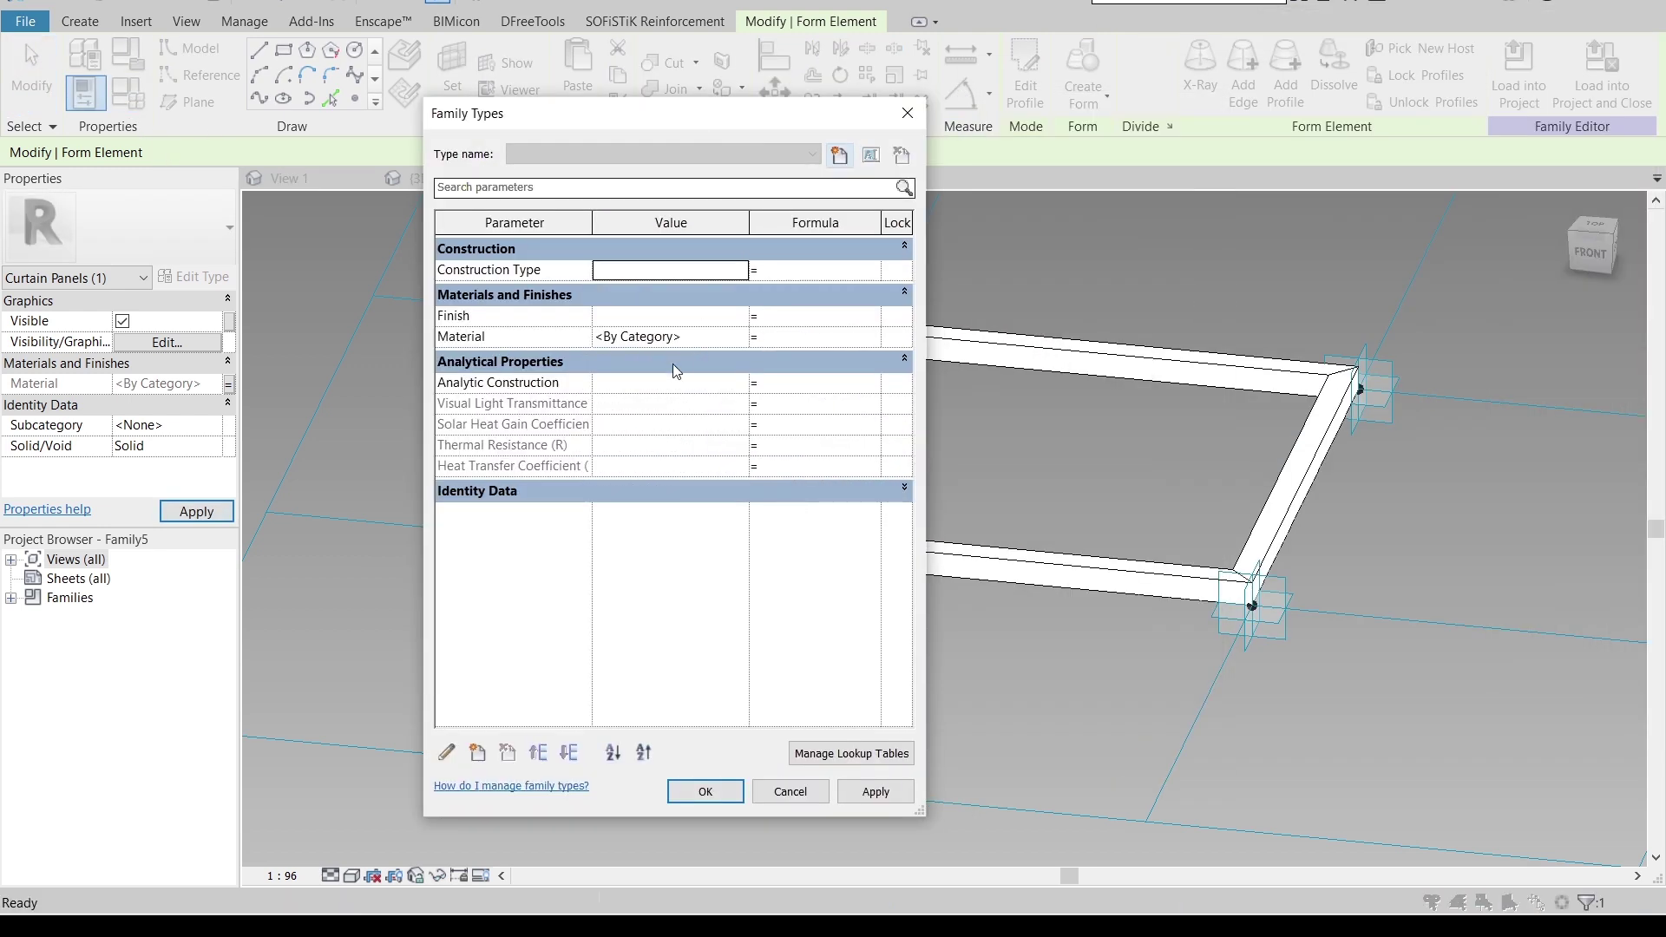
left_click(730, 335)
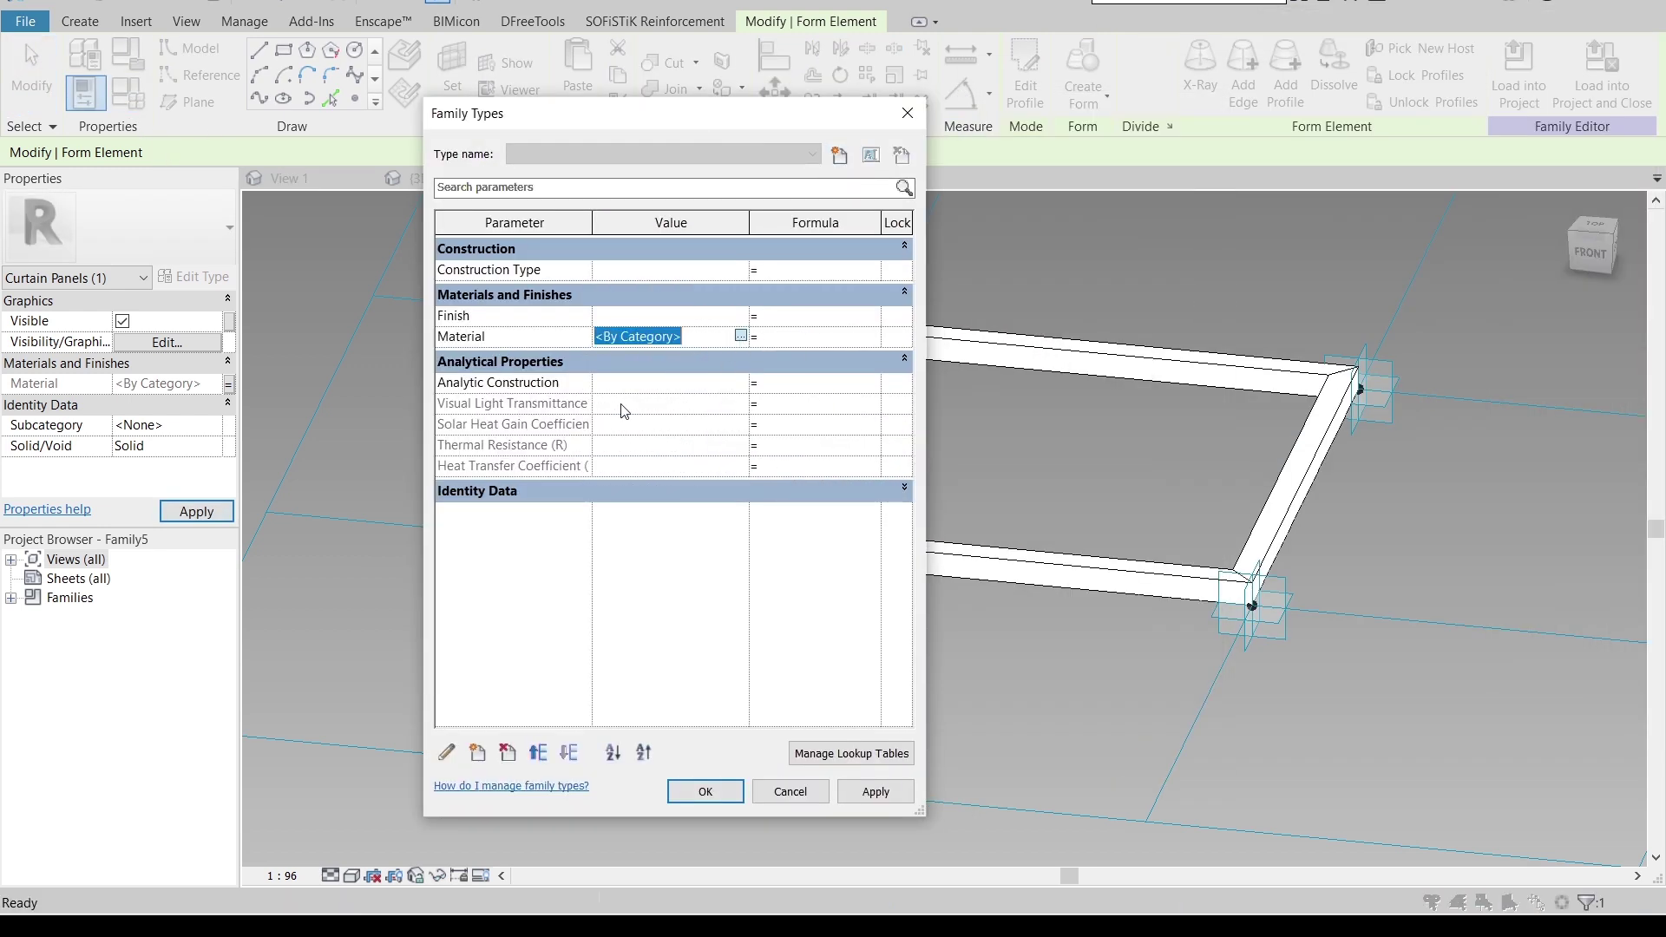
- Create a new material, rename it 'Black', and open the Asset Browser's Appearance Library
left_click(741, 336)
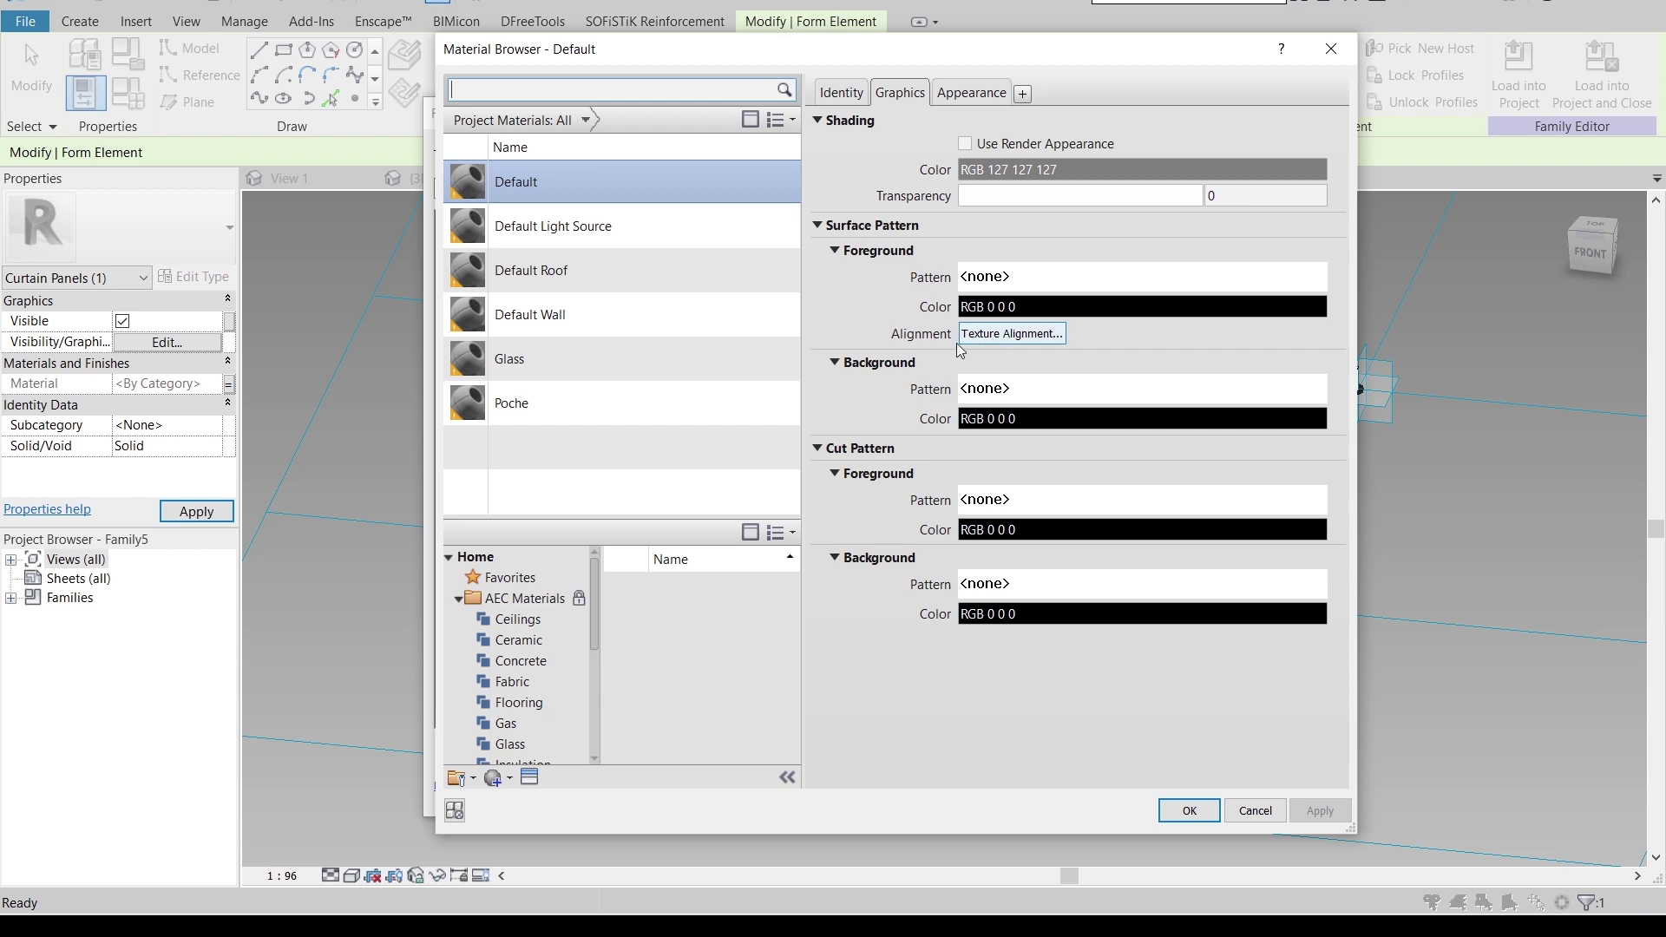
left_click(507, 778)
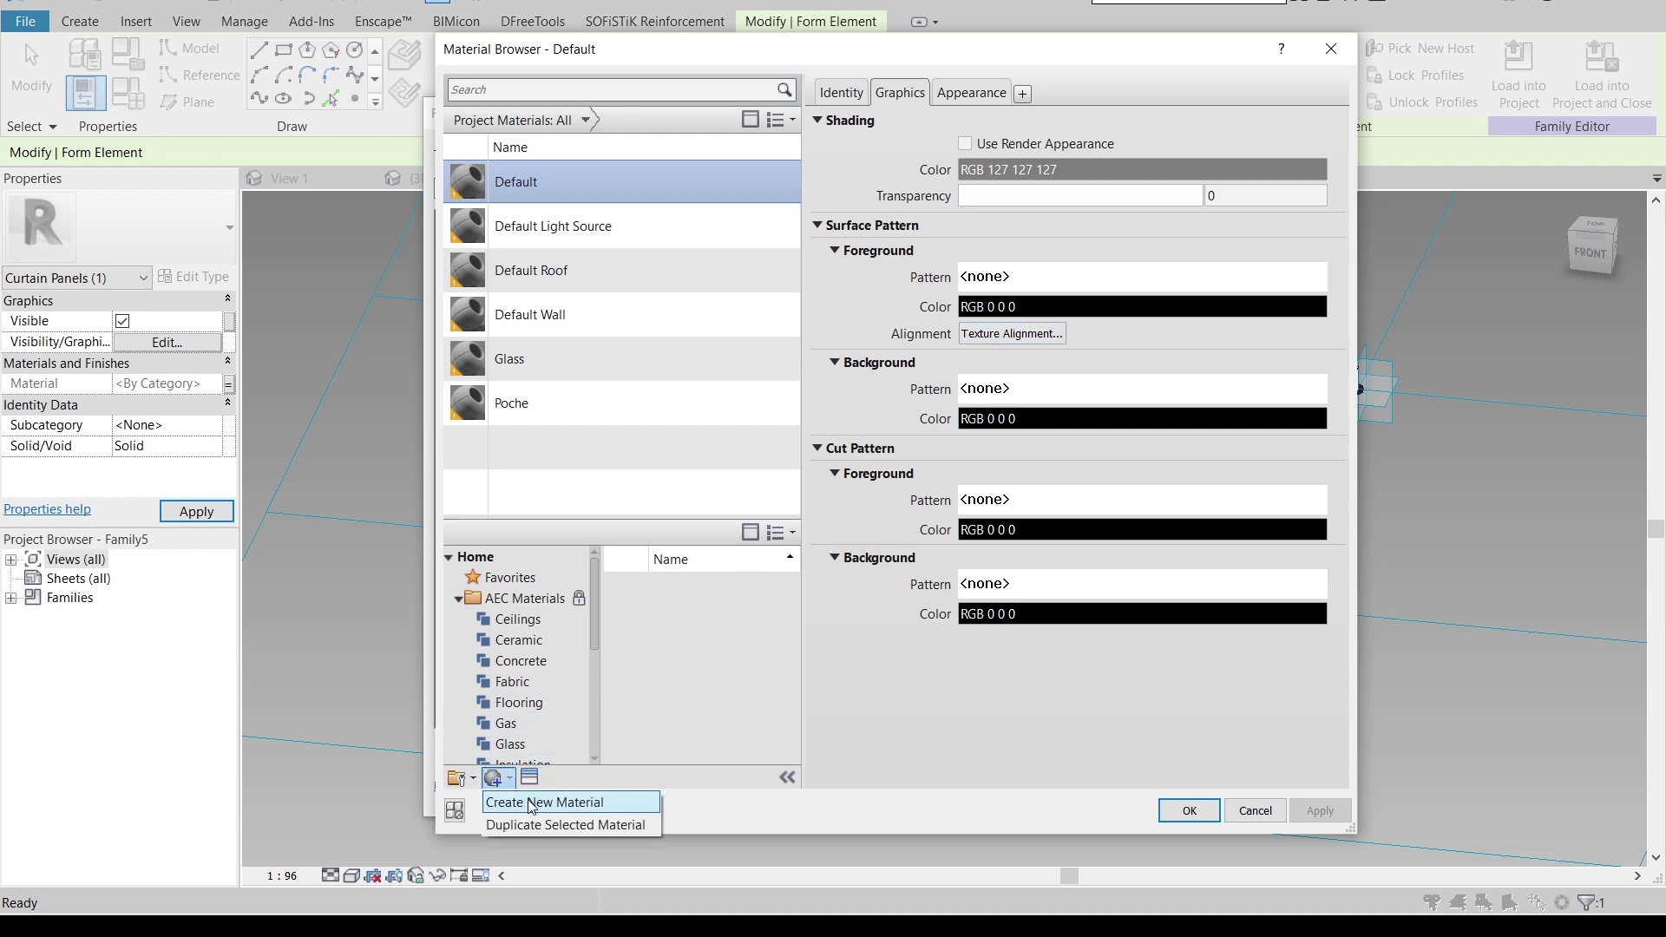
left_click(556, 797)
right_click(642, 287)
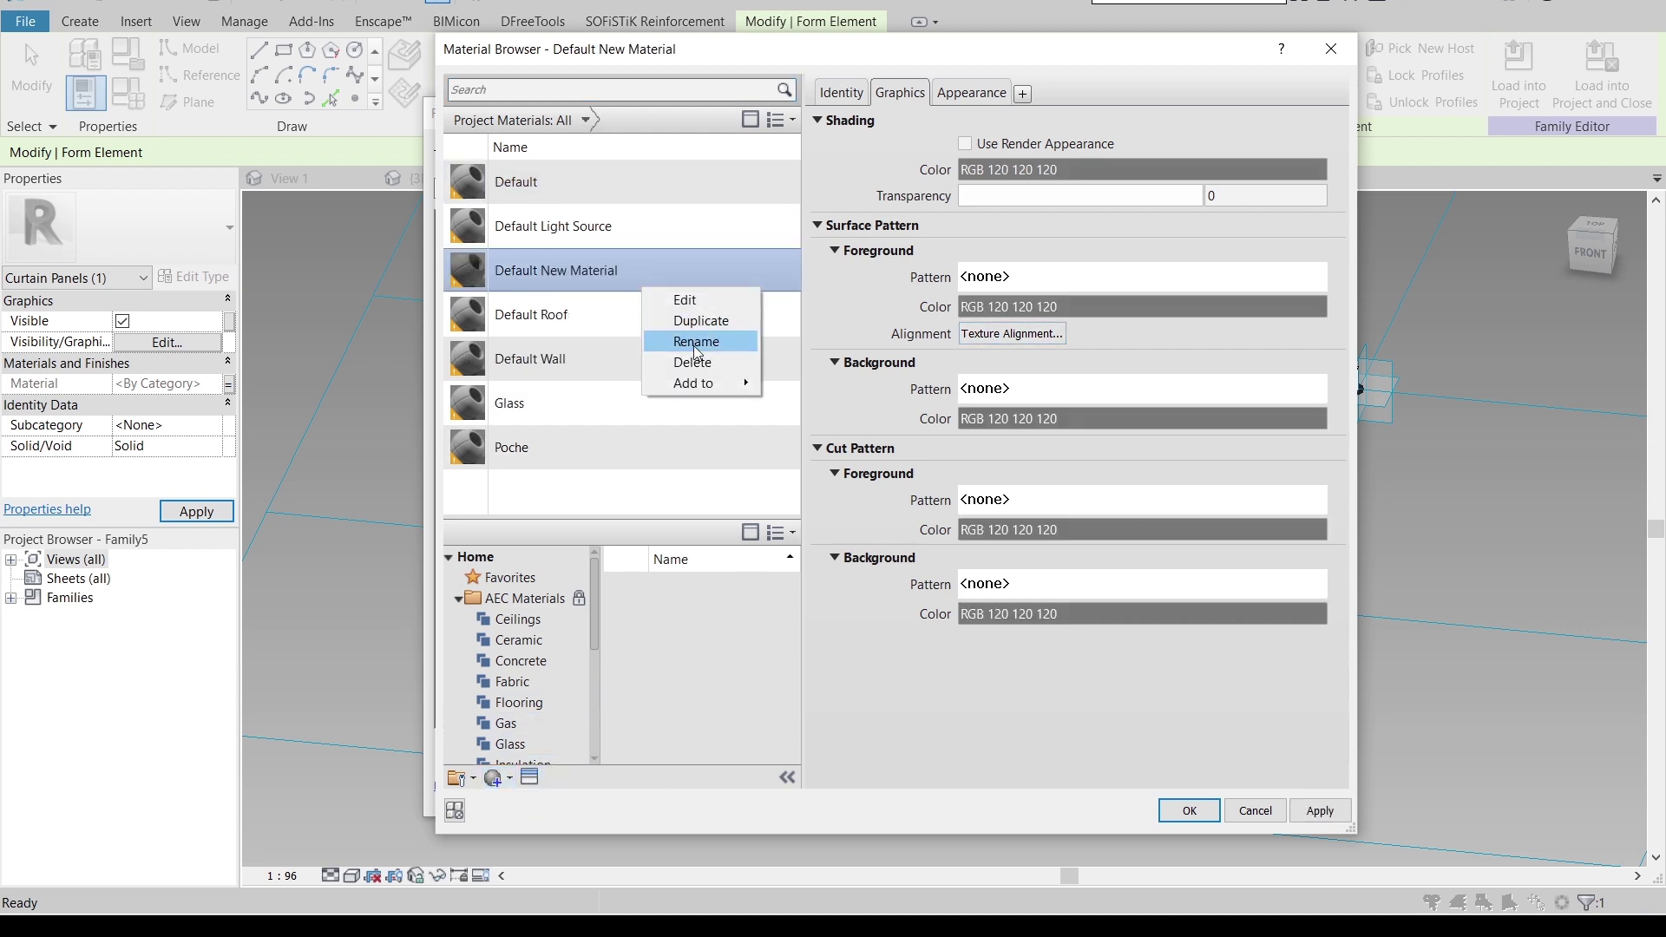
left_click(690, 343)
left_click(690, 343)
right_click(613, 277)
left_click(666, 331)
right_click(622, 274)
left_click(658, 325)
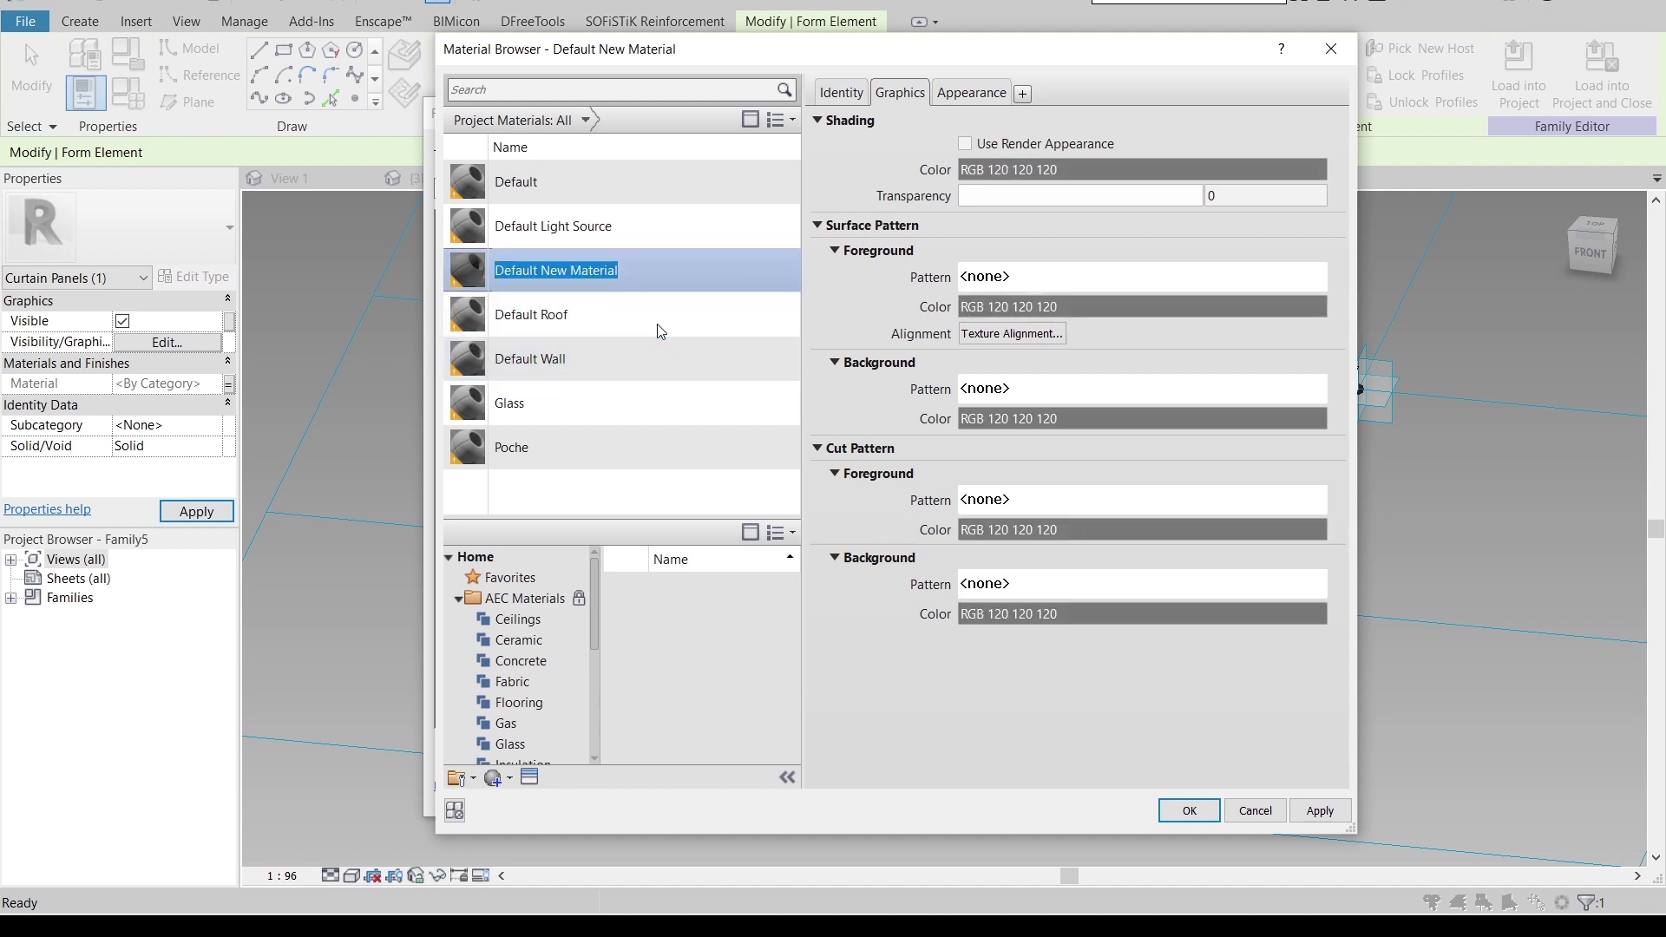
type("Black")
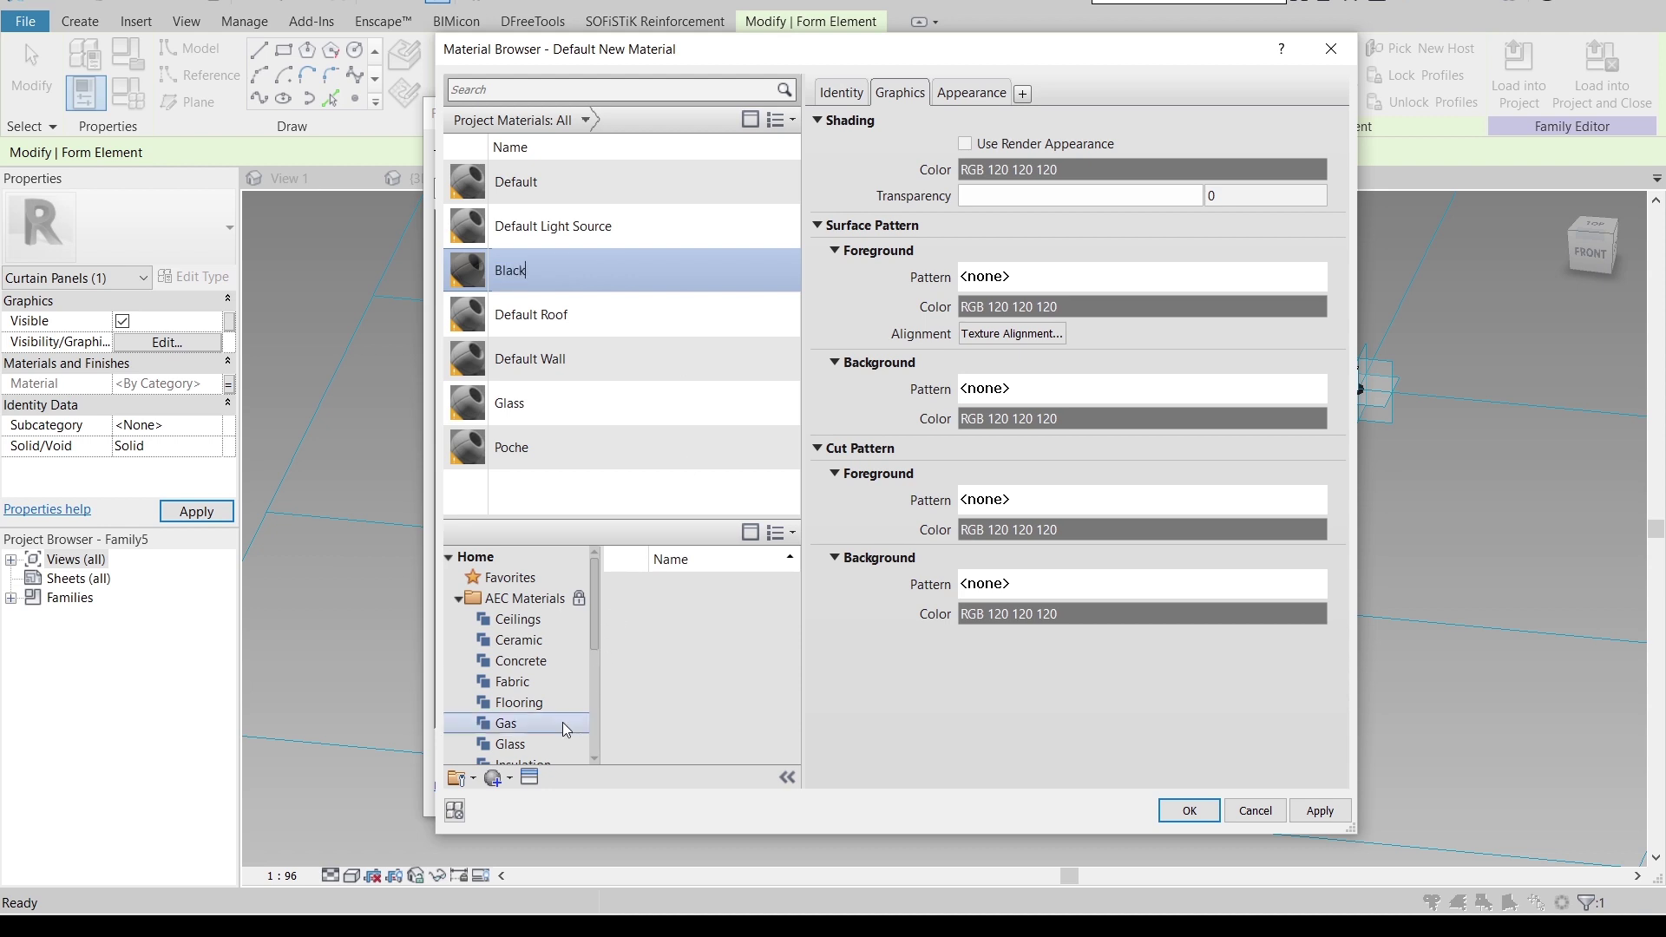
left_click(530, 777)
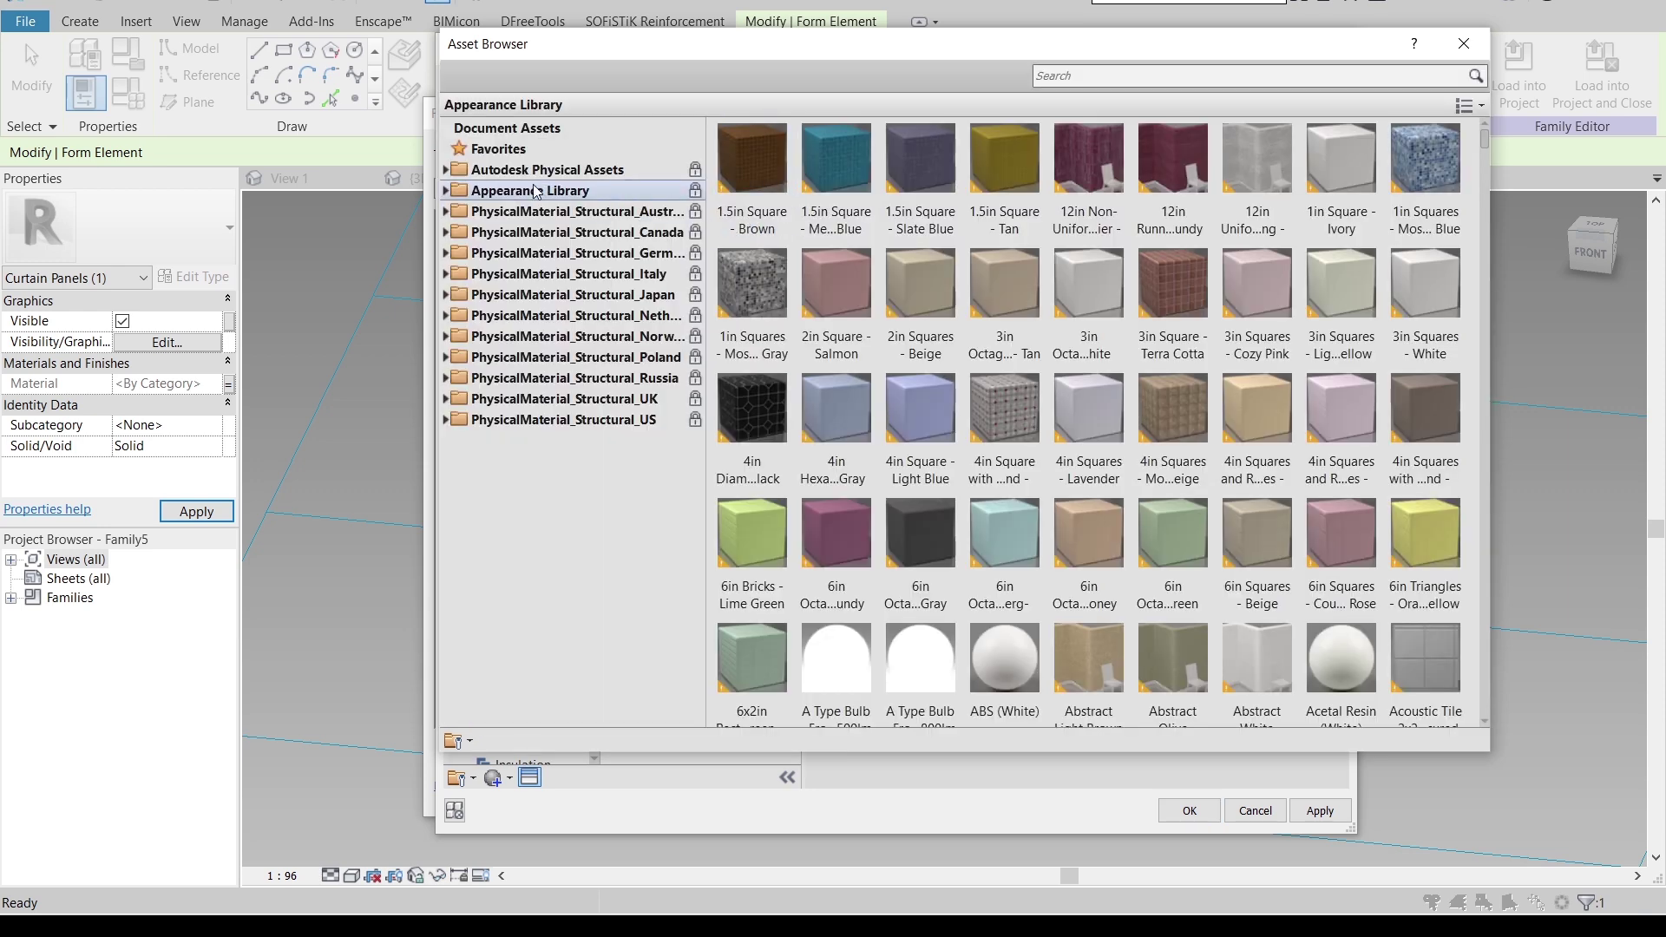
- Give the Black material the Anodized - Black appearance and apply it as the frame's Material
left_click(518, 192)
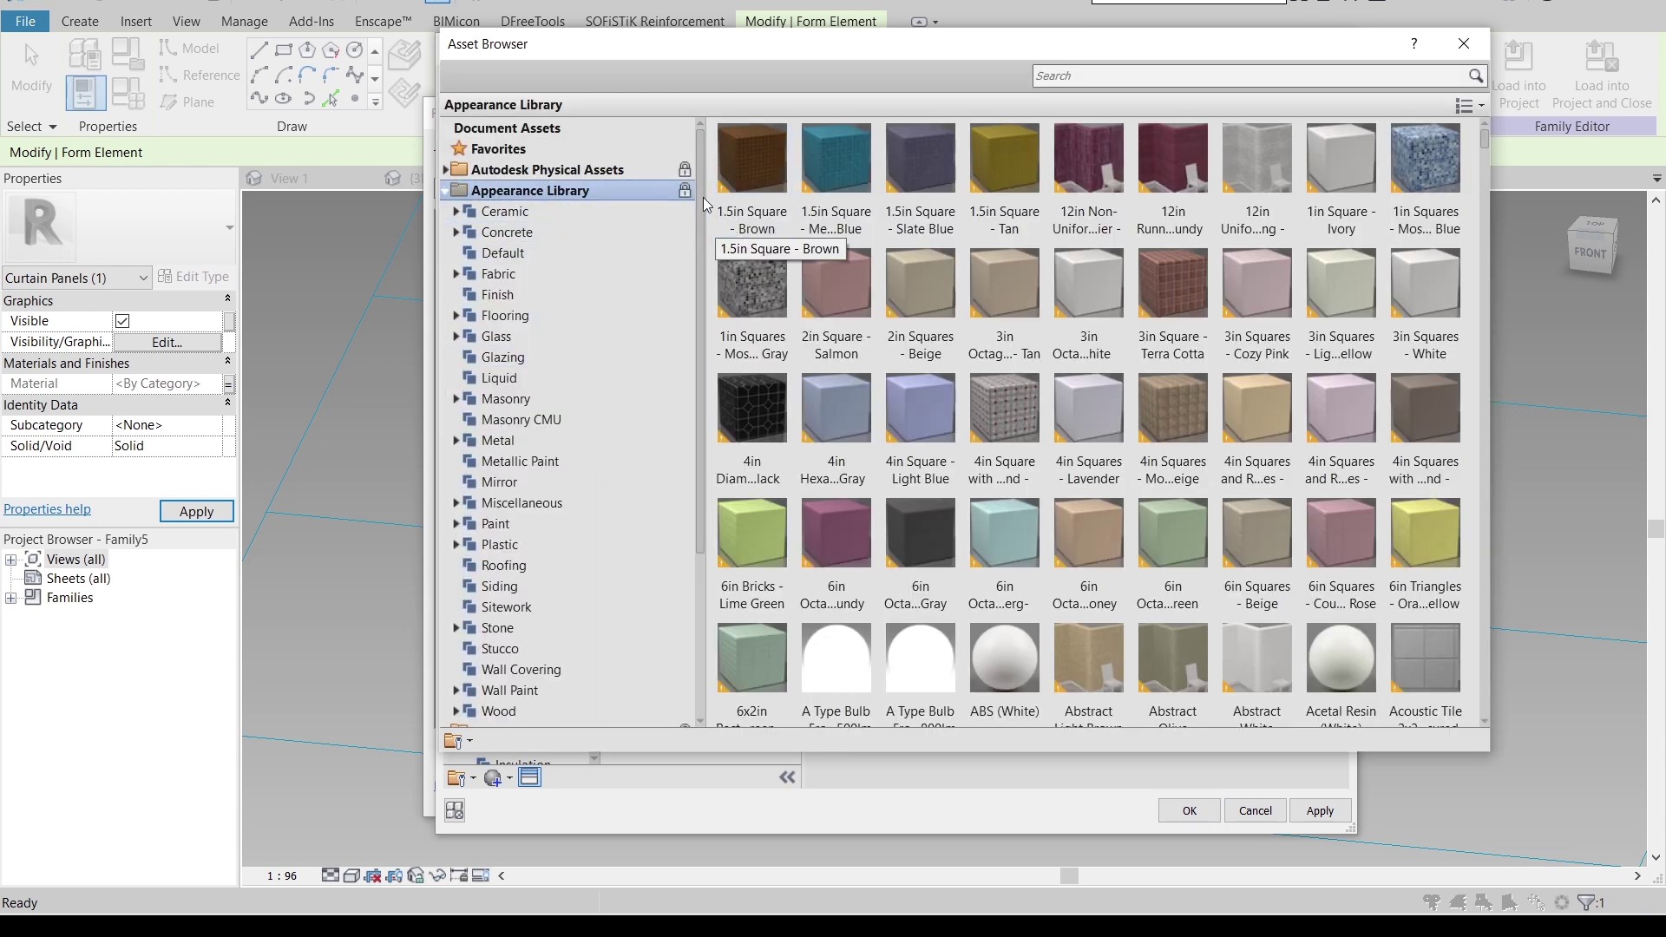
left_click_drag(701, 205, 700, 277)
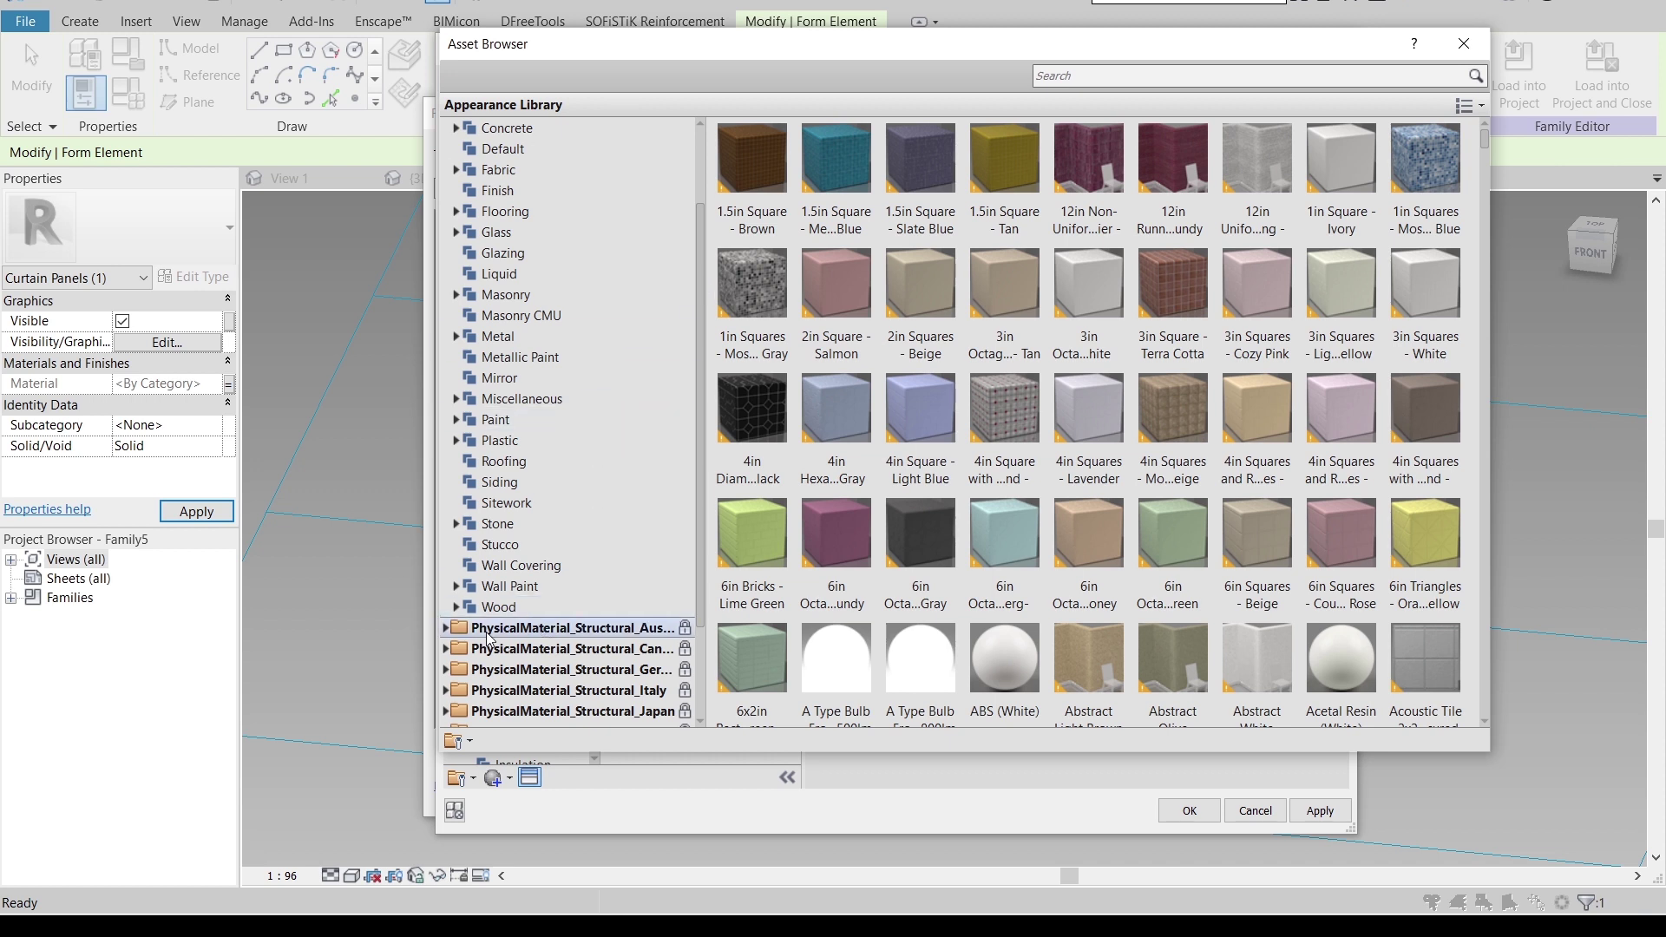
left_click(514, 192)
scroll(513, 219, "up", 1)
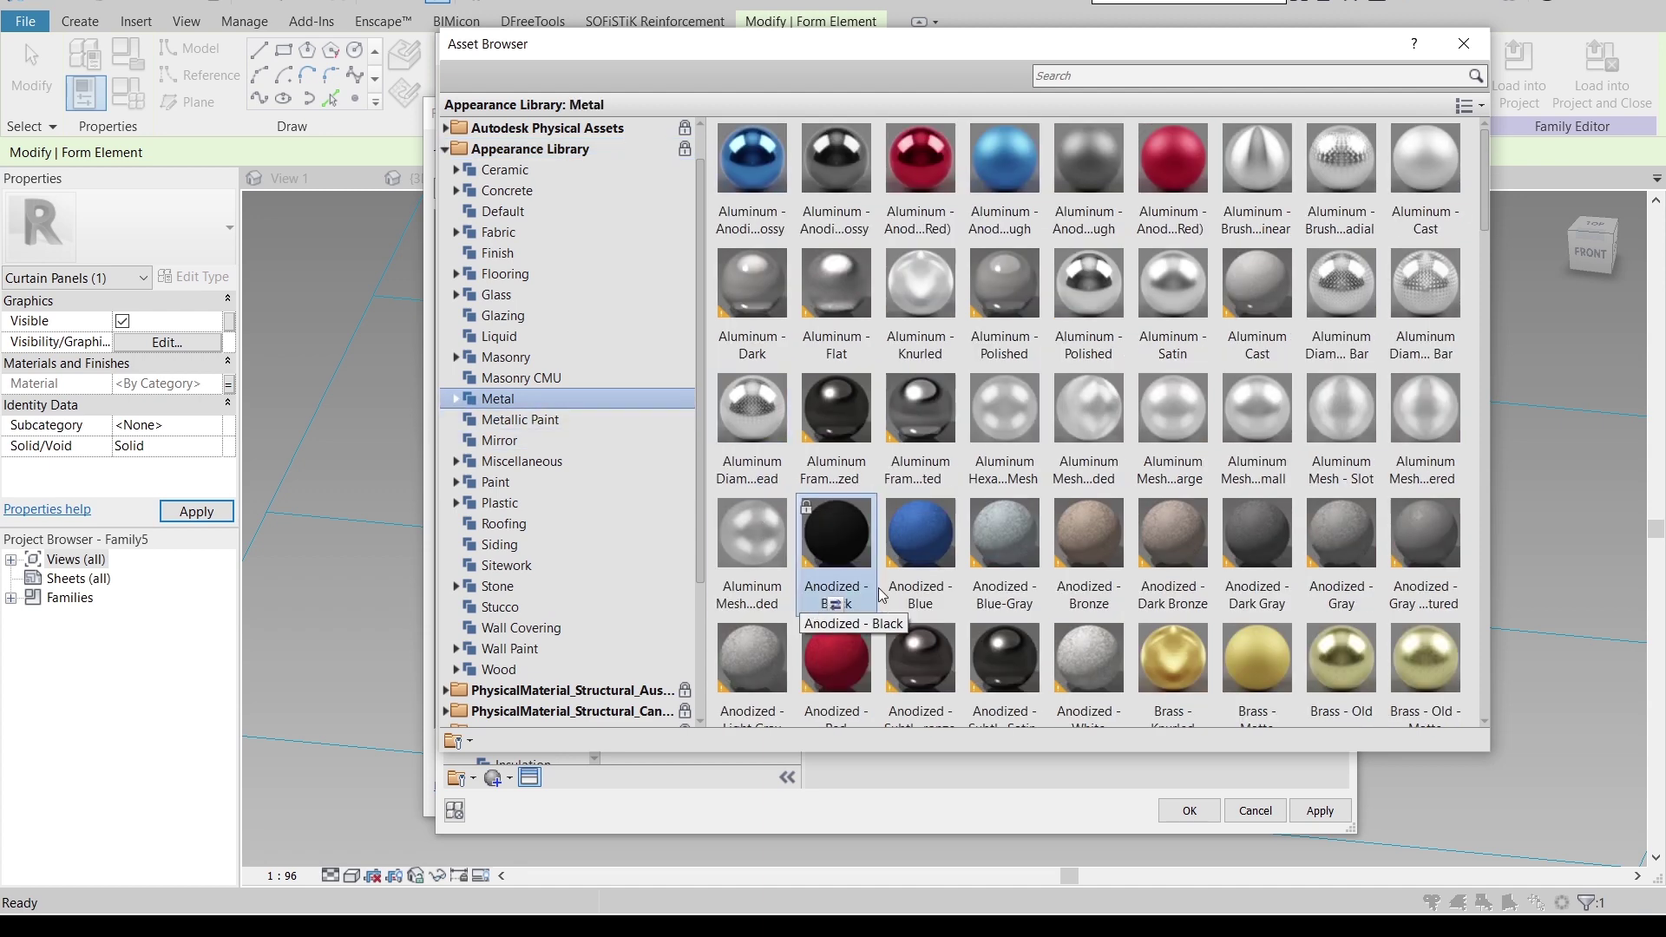
scroll(822, 615, "down", 1)
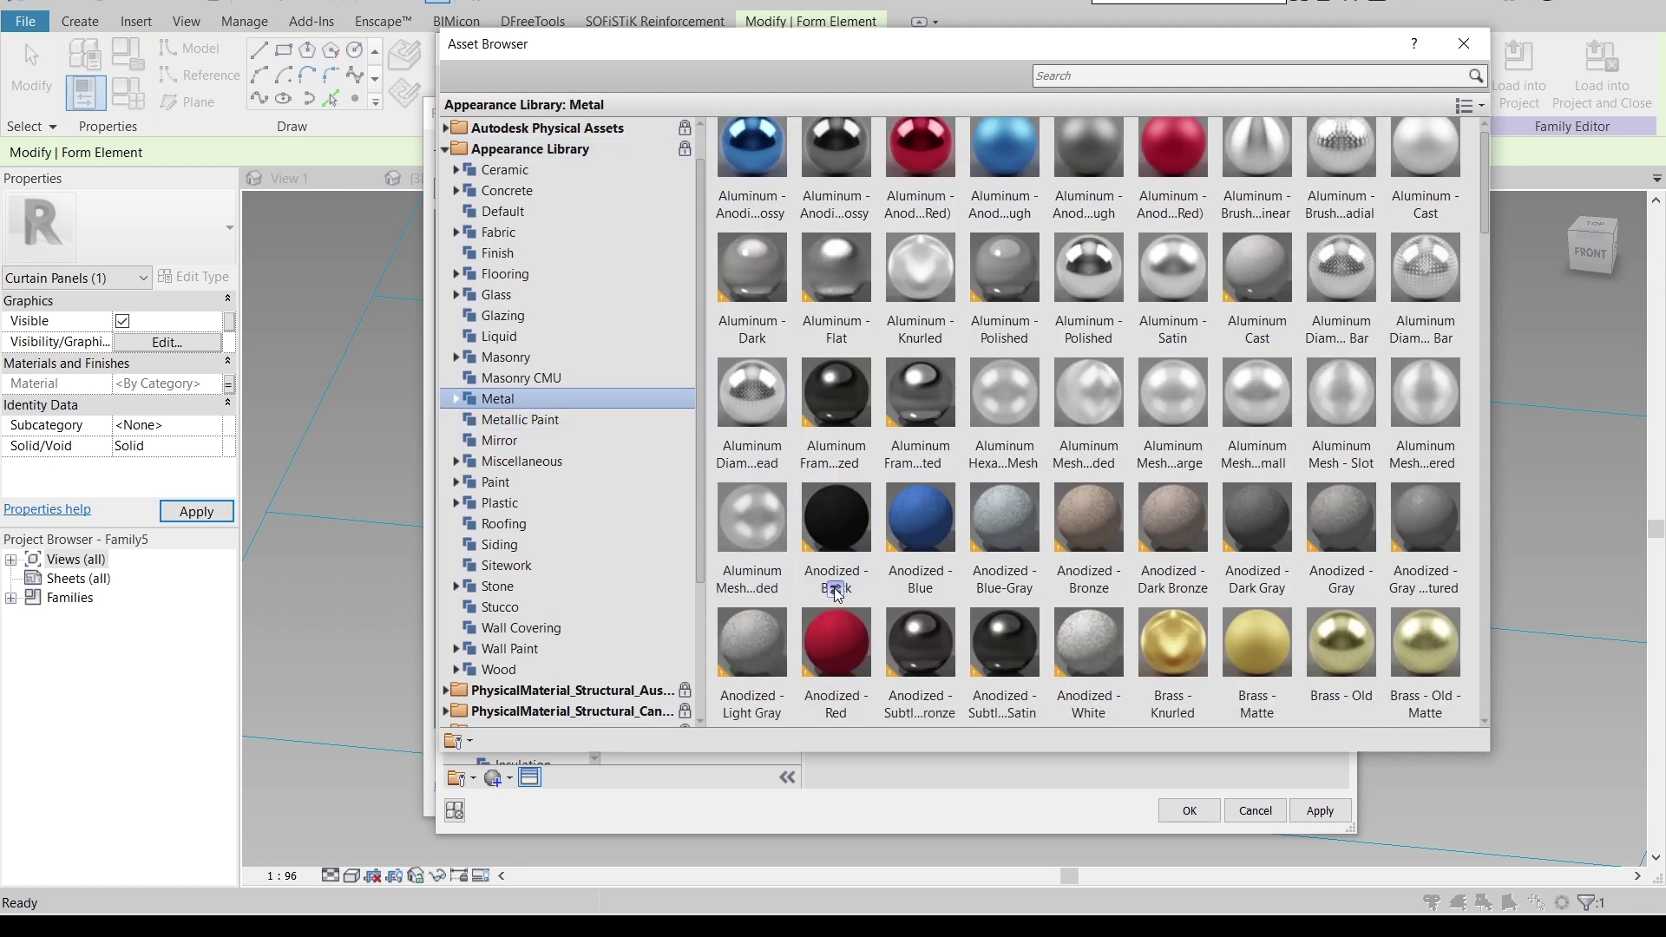
left_click(1464, 44)
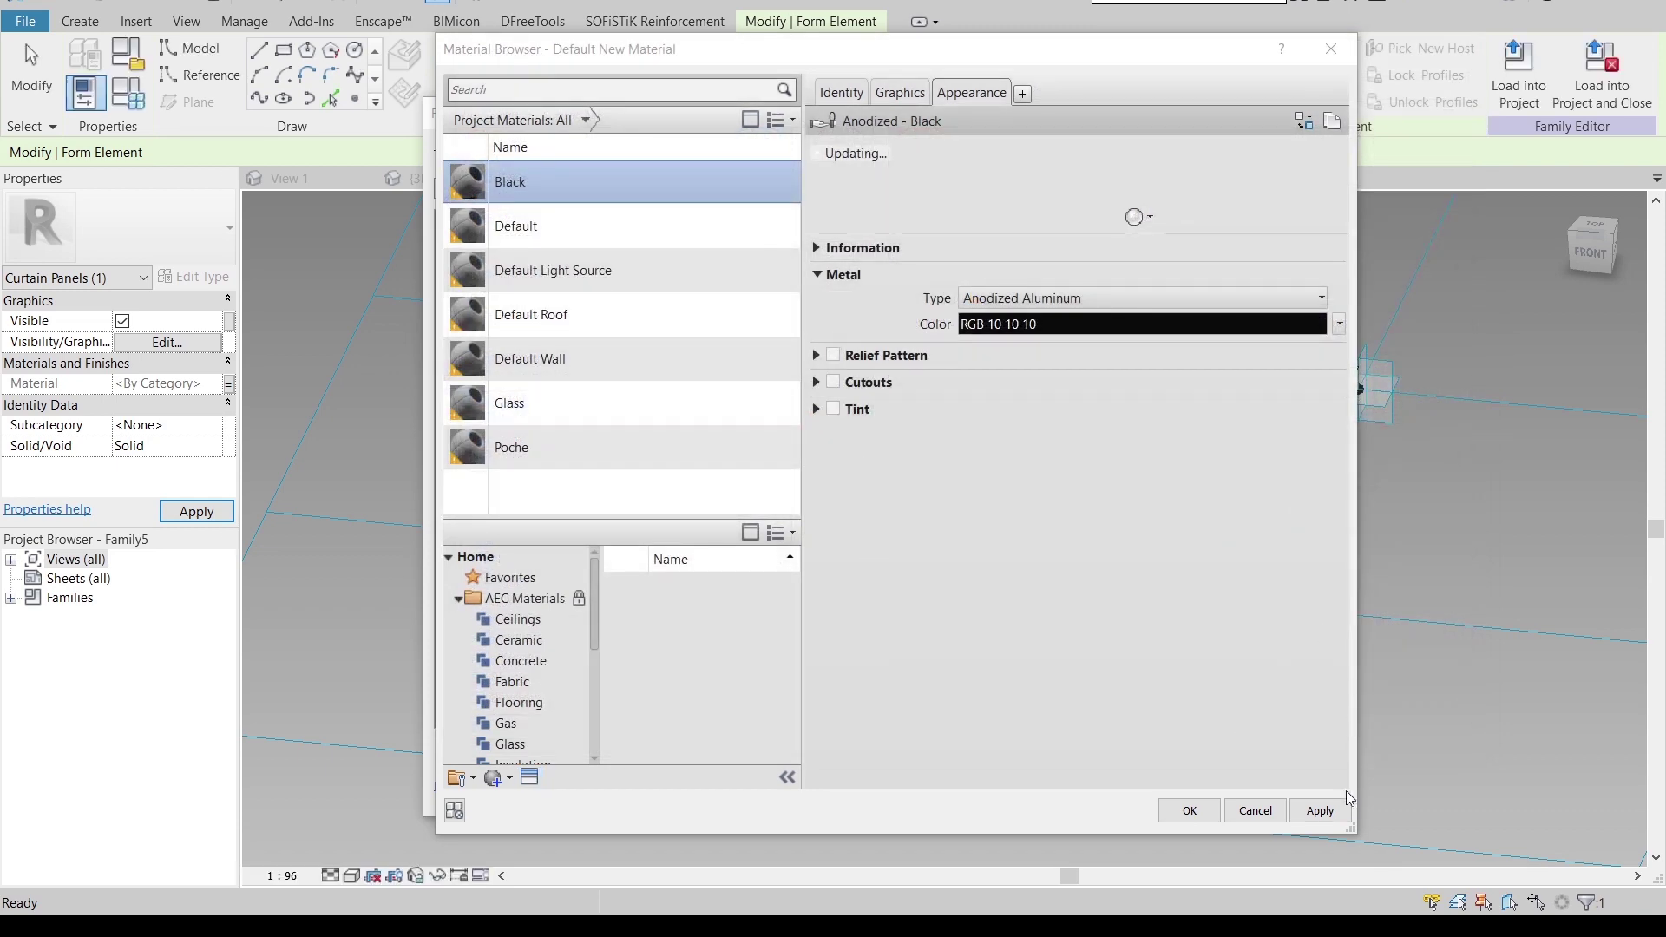
left_click(1340, 812)
left_click(1191, 809)
left_click(891, 797)
left_click(707, 792)
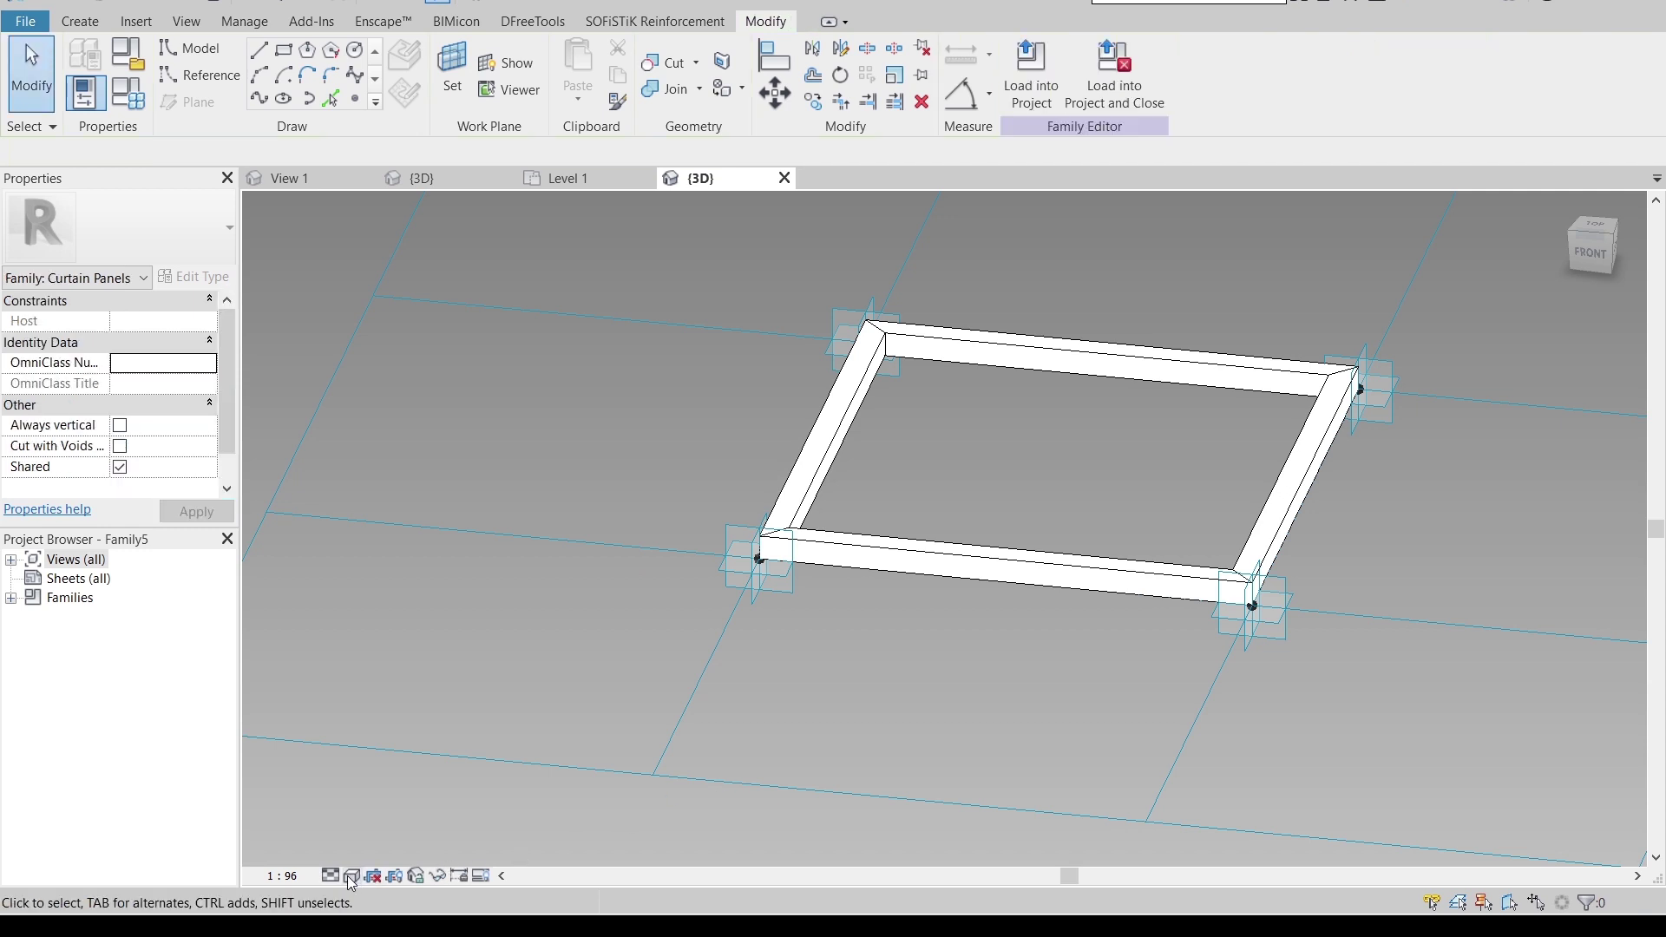
- Switch the visual style to Realistic so the frame shows black
left_click(347, 875)
left_click(384, 825)
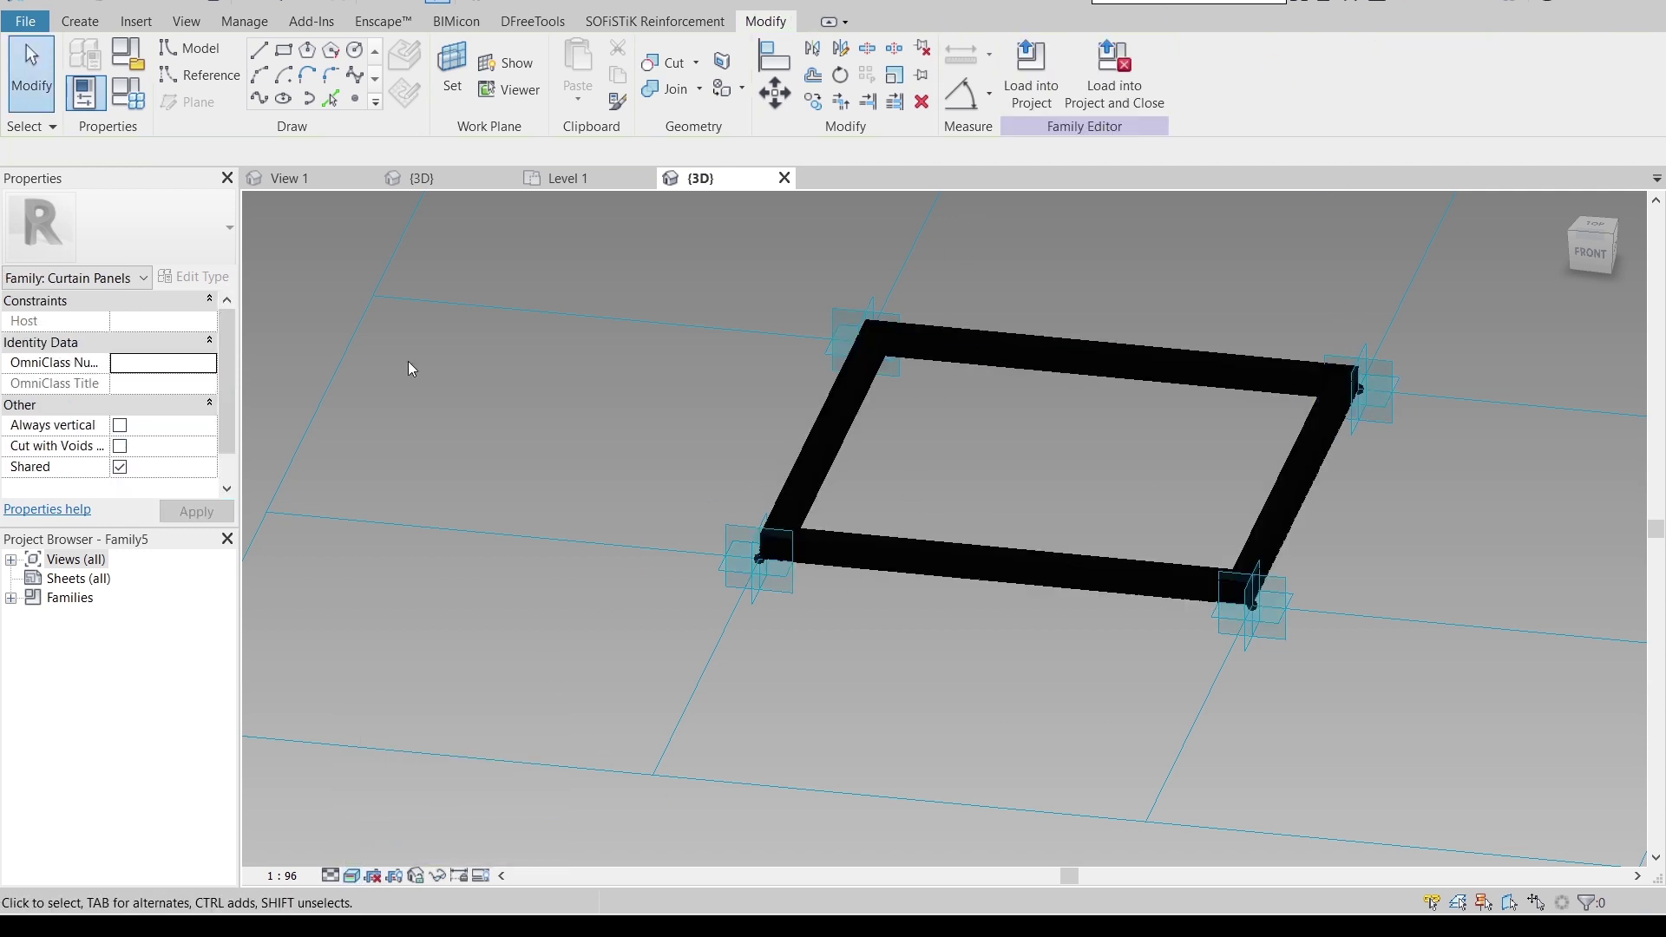
left_click(759, 557)
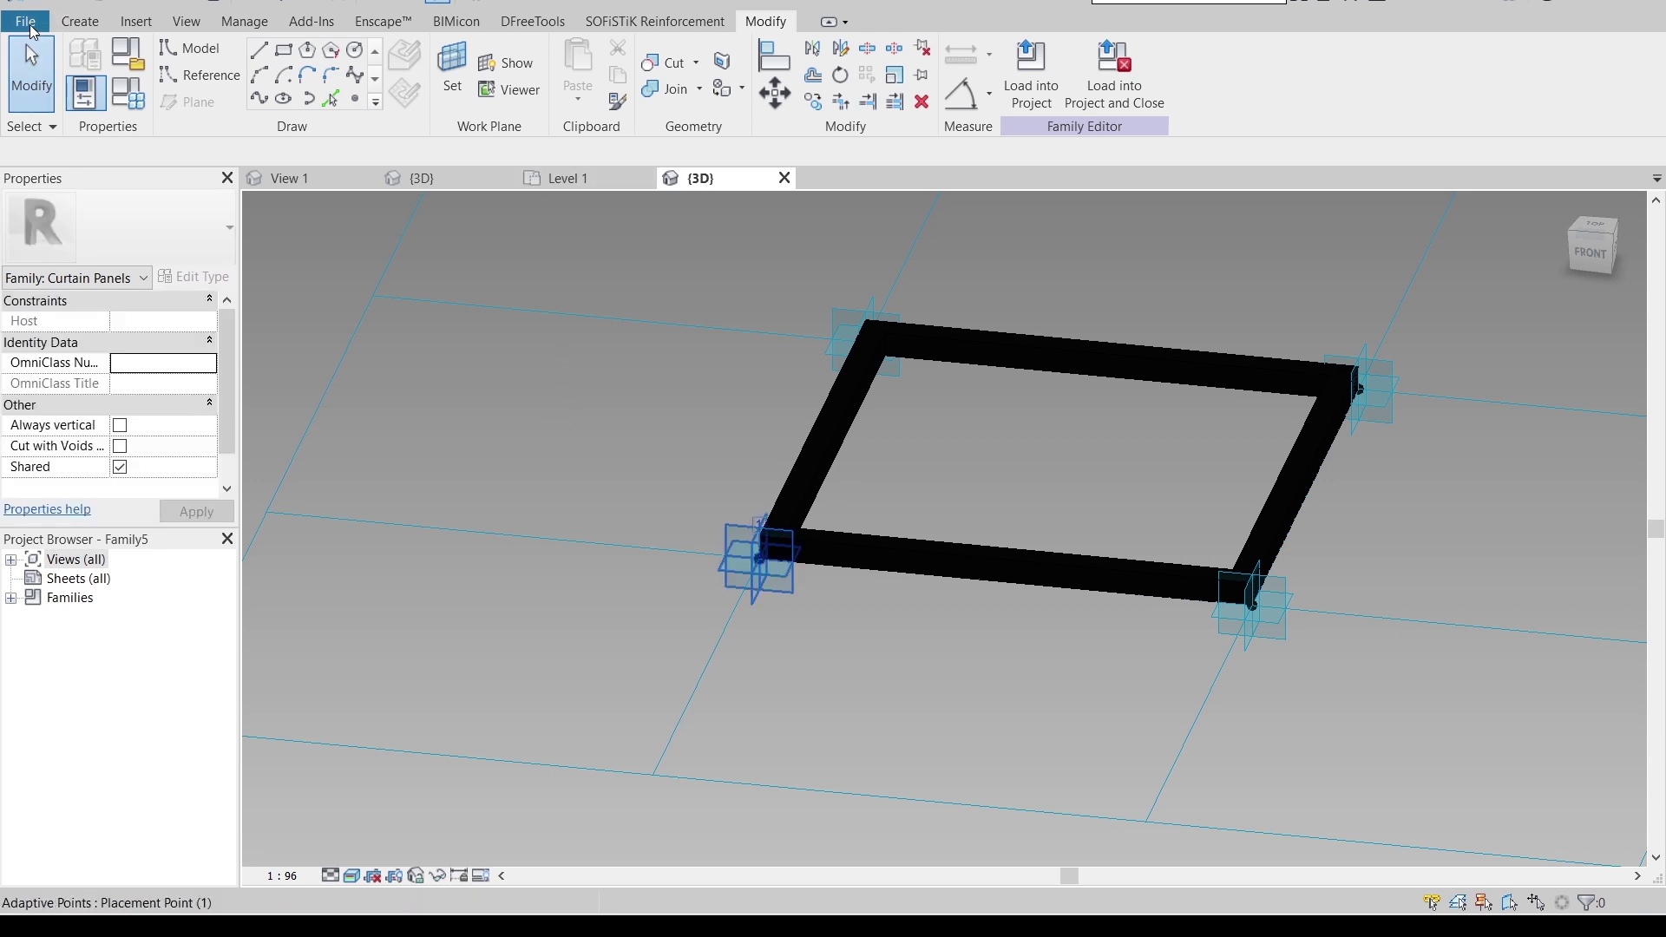
- Start a new family from a template via the File menu
left_click(33, 30)
mouse_move(54, 123)
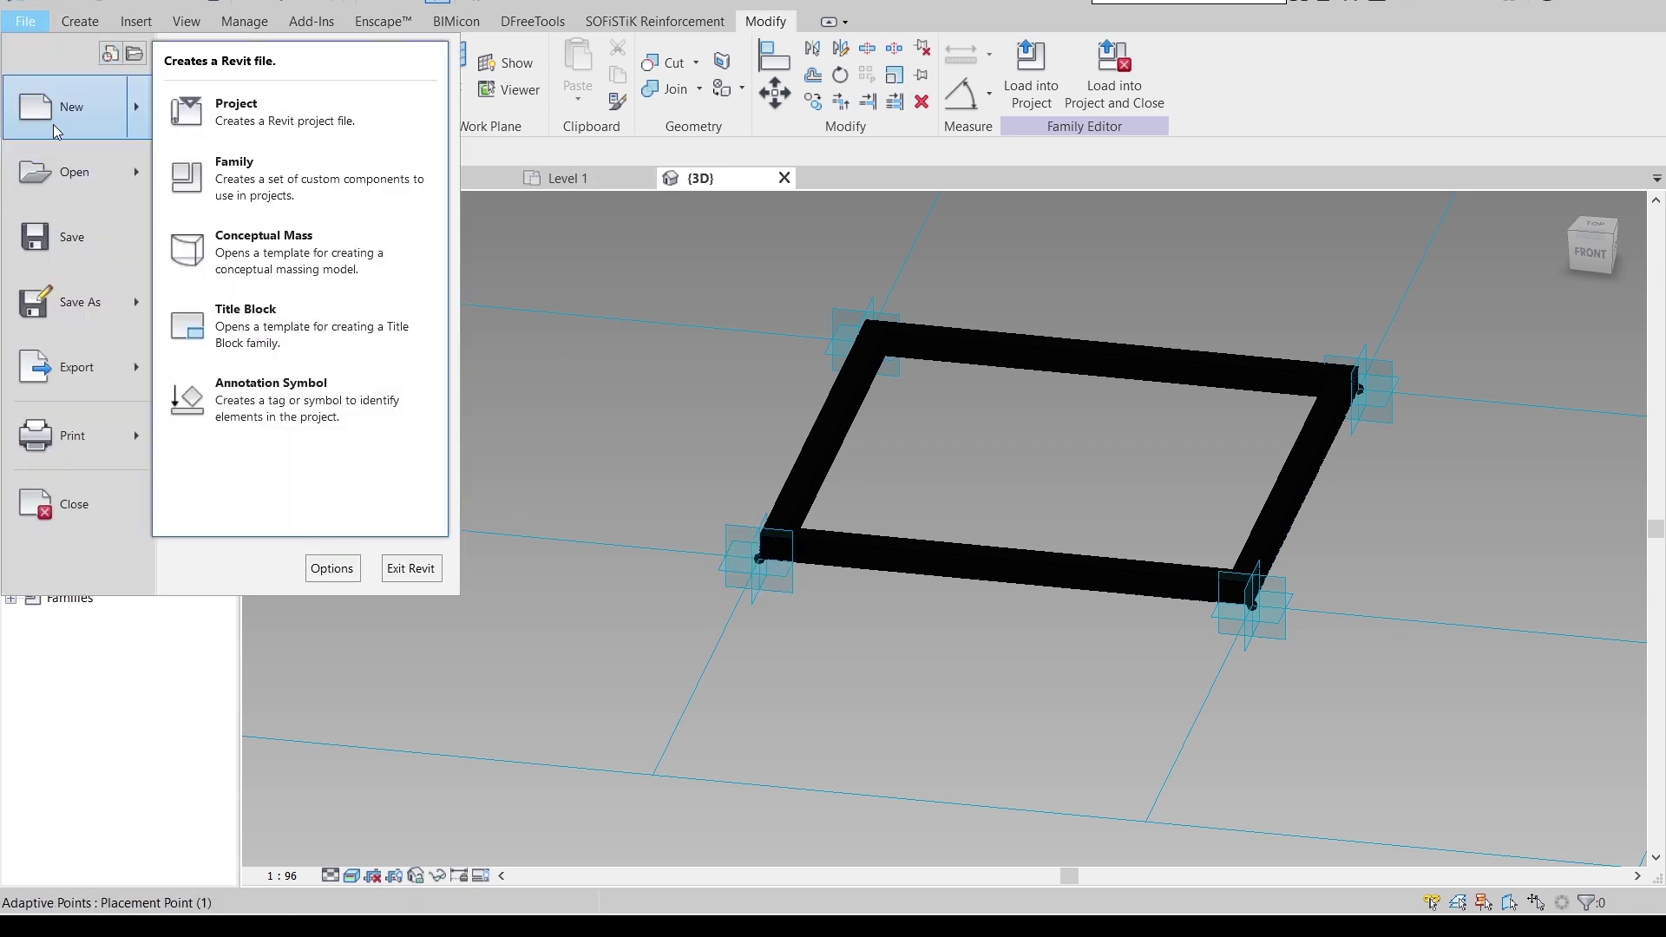
left_click(249, 177)
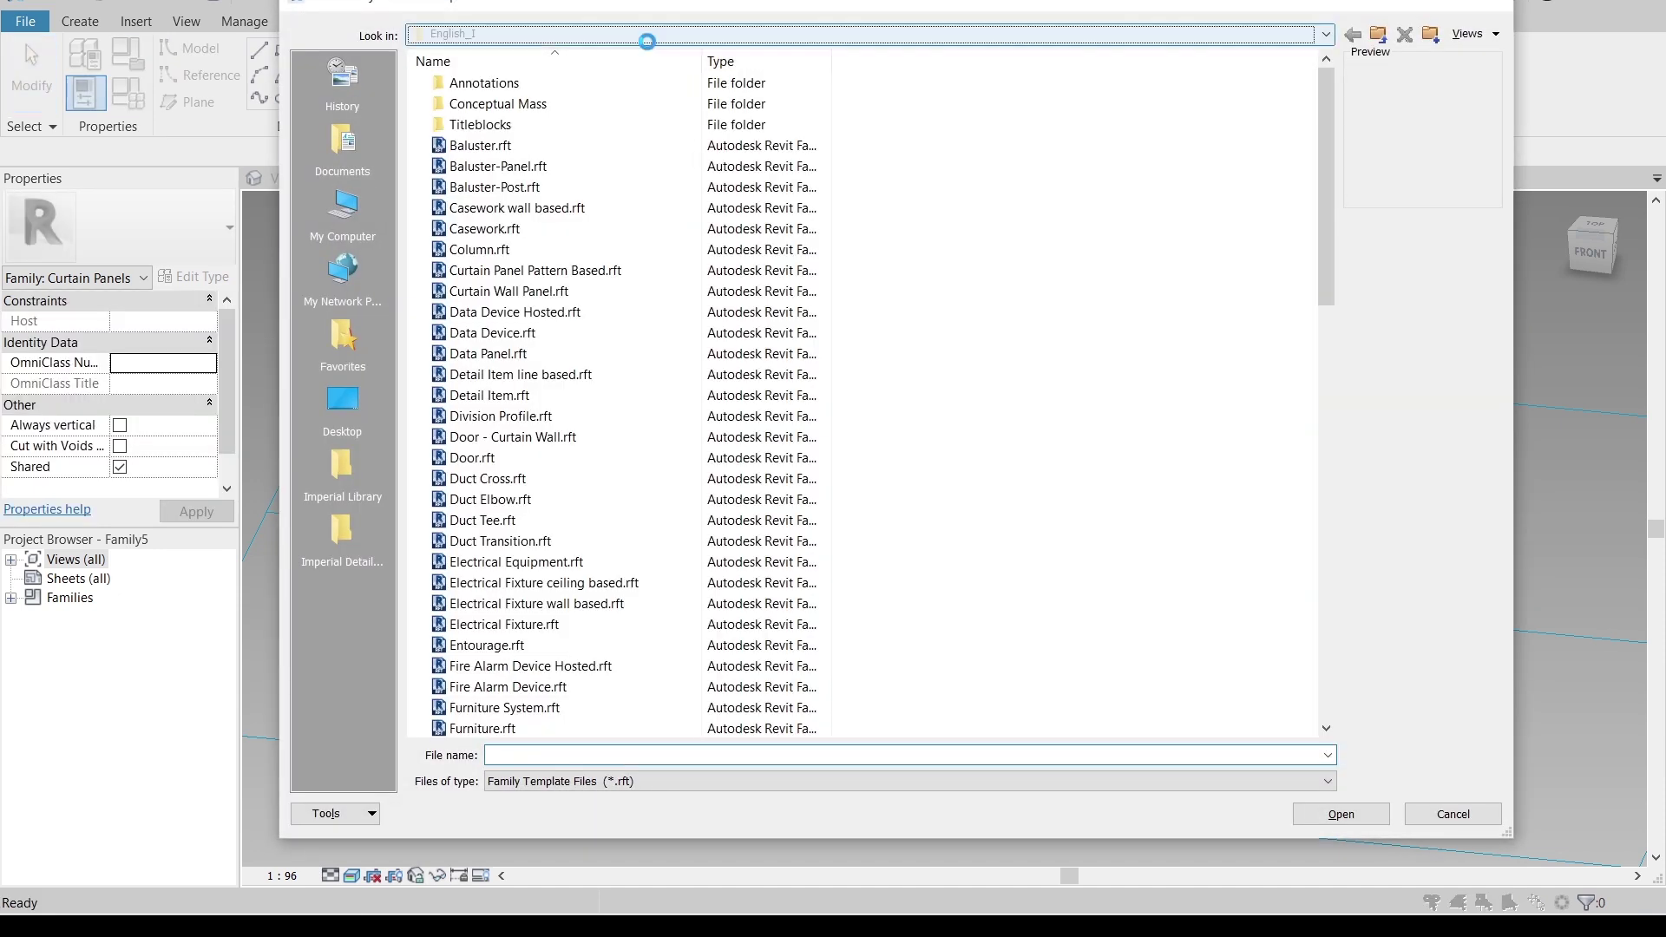
- Open the English Metric Curtain Panel Pattern Based.rft template as a new family
left_click(647, 41)
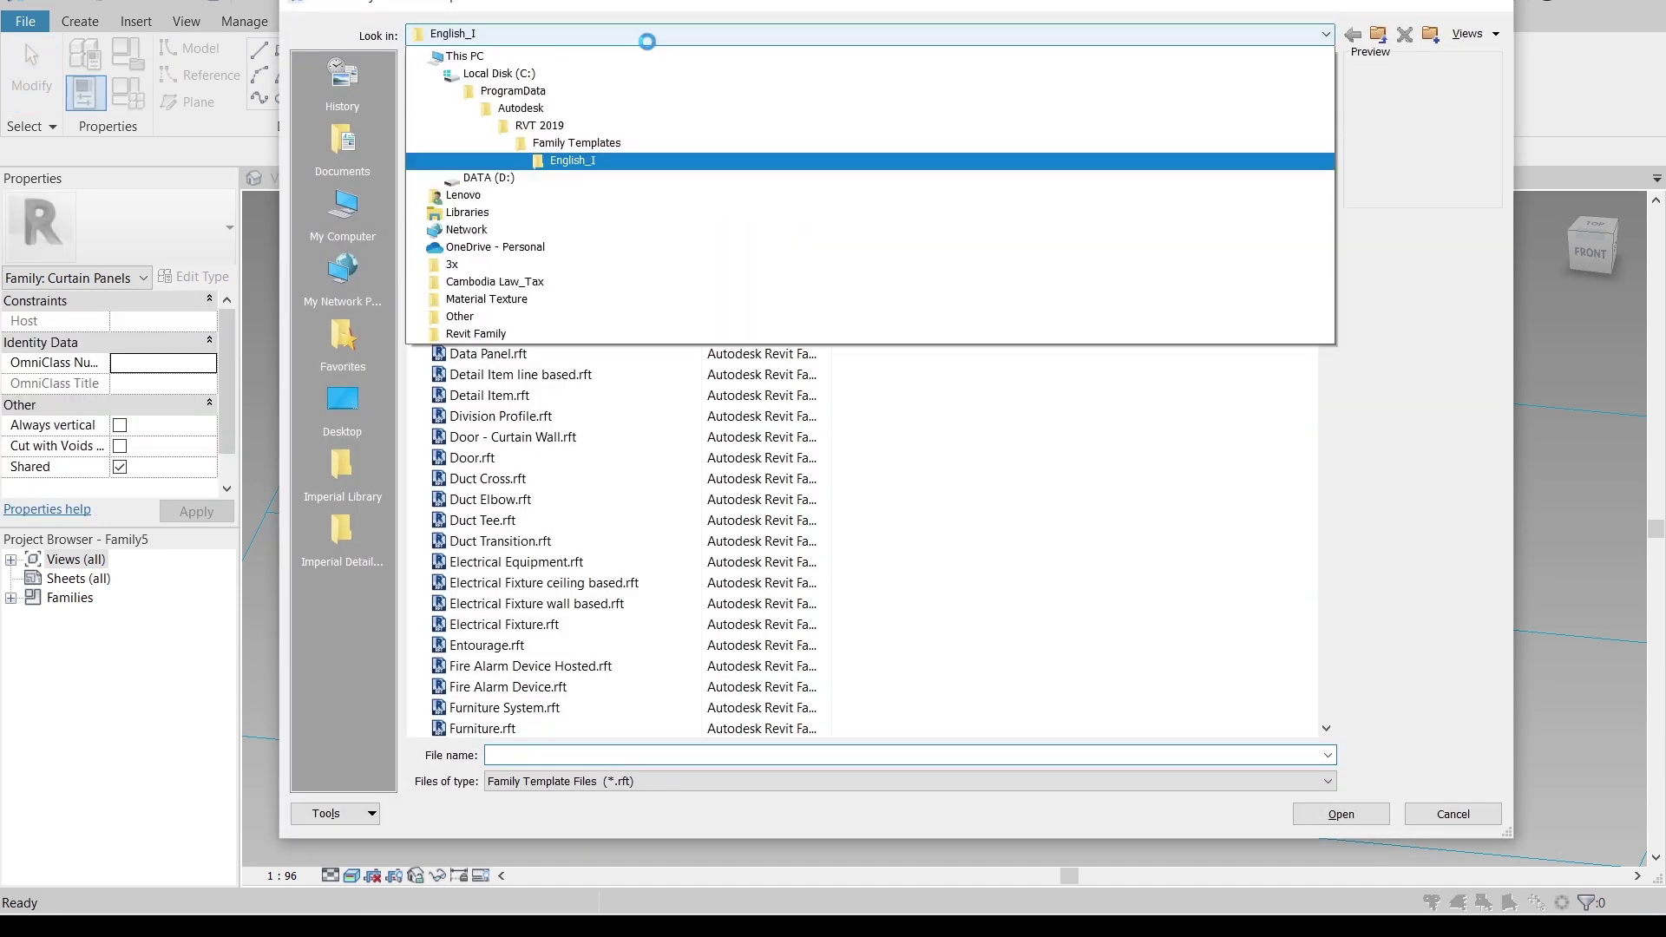
left_click(534, 139)
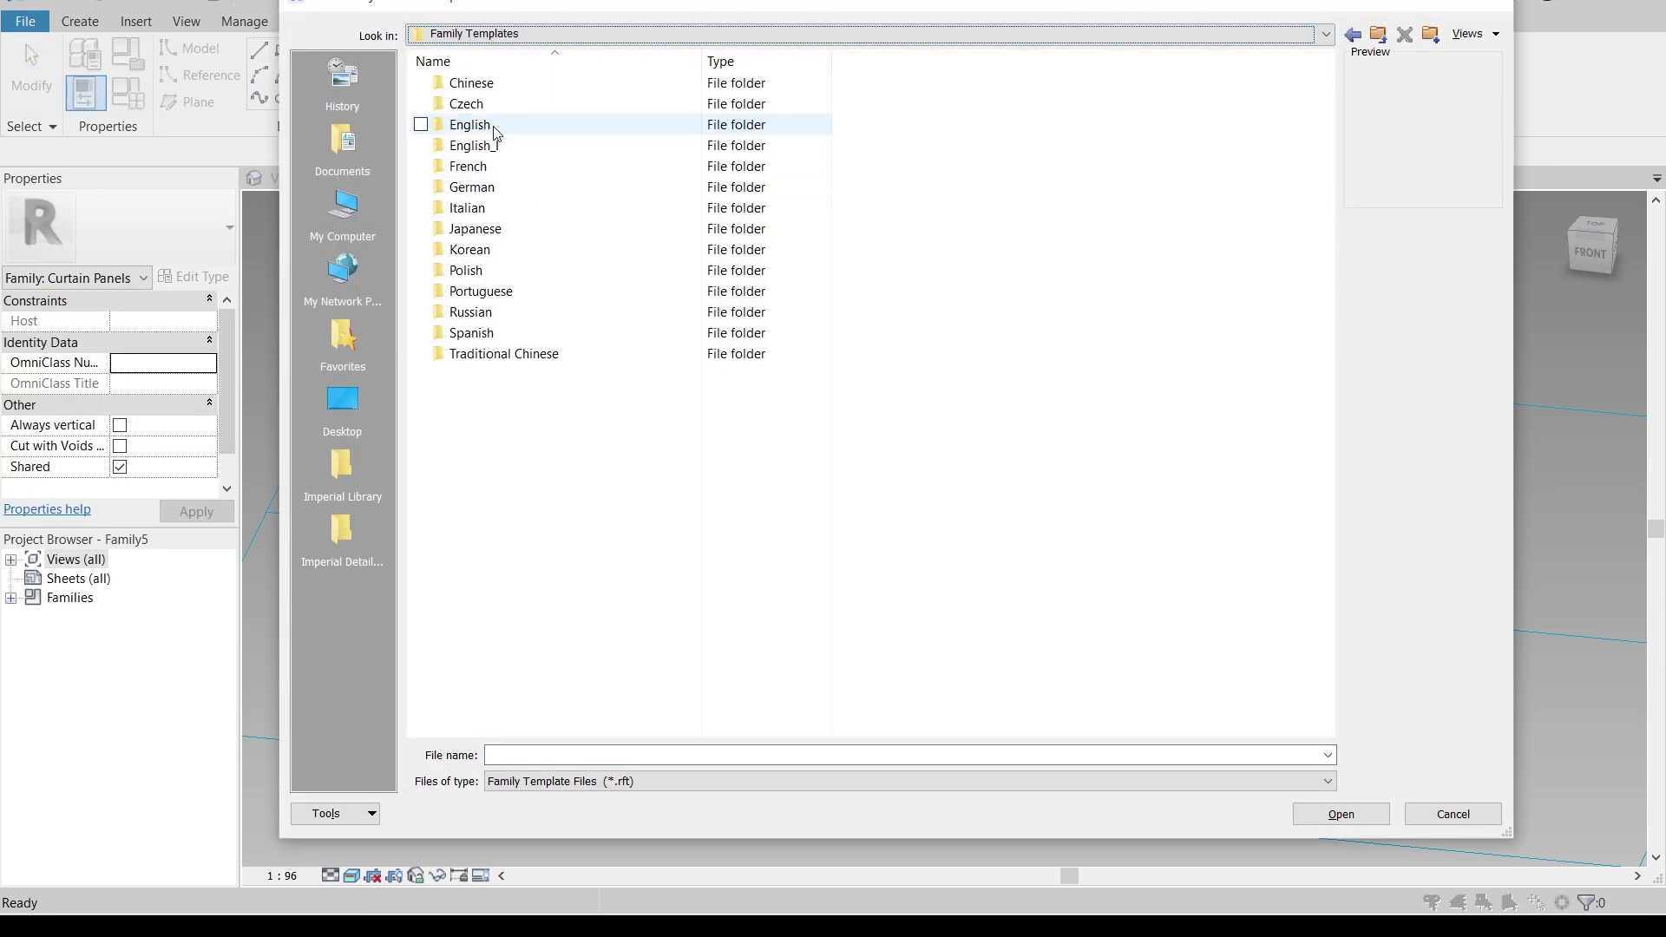
double_click(497, 131)
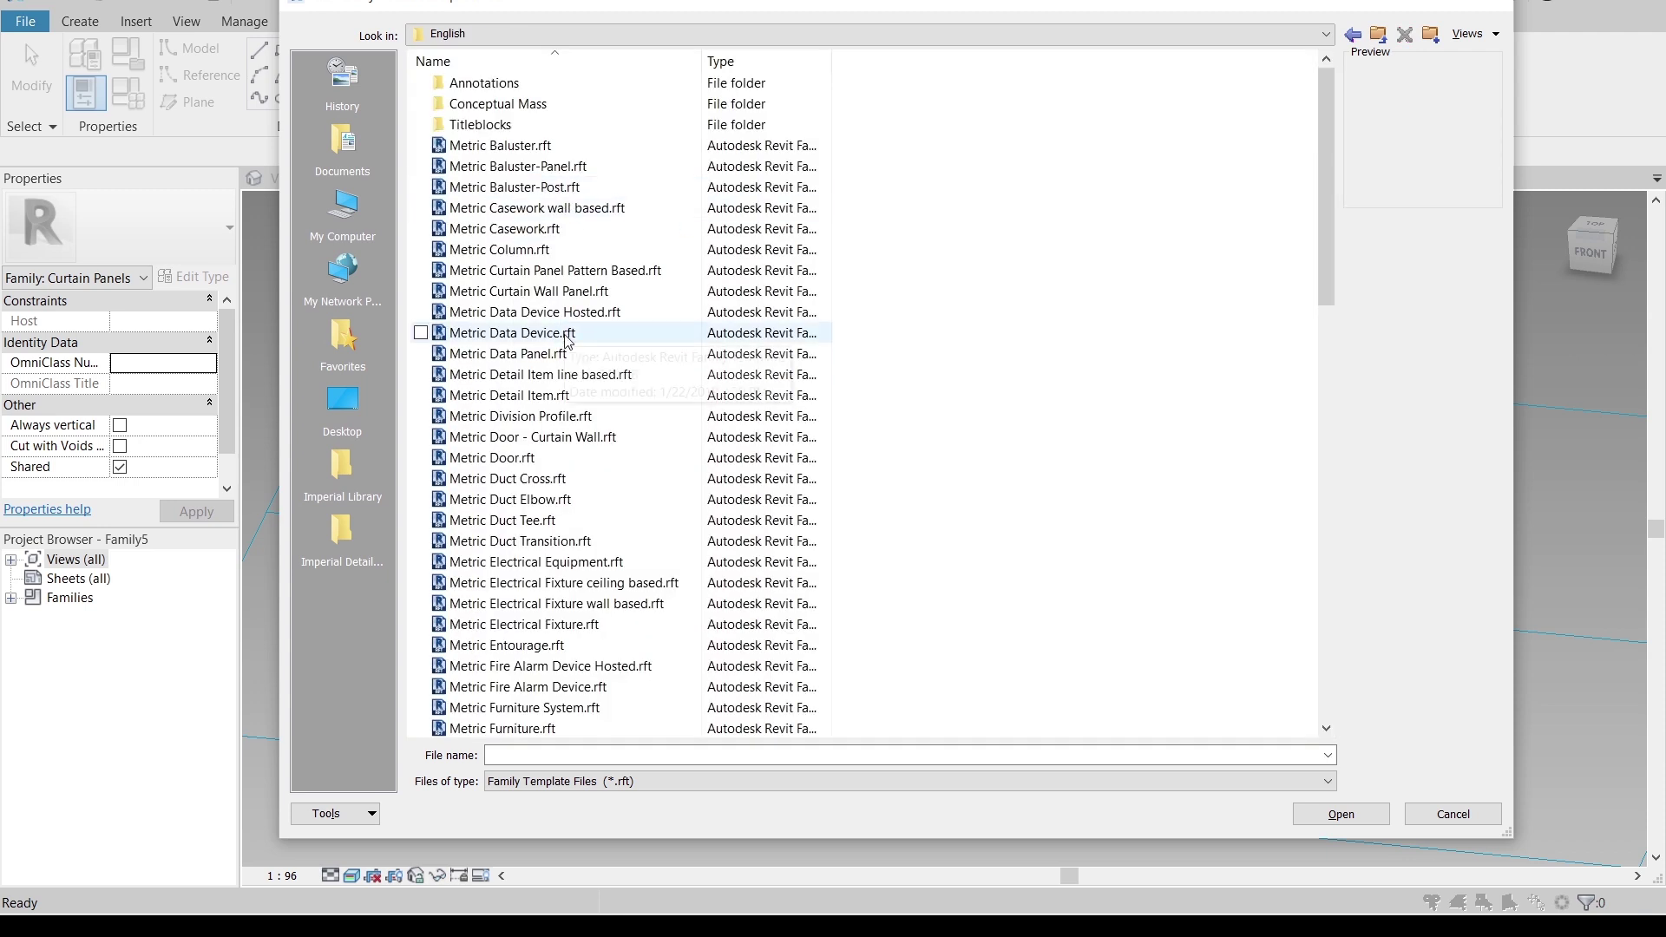
double_click(590, 270)
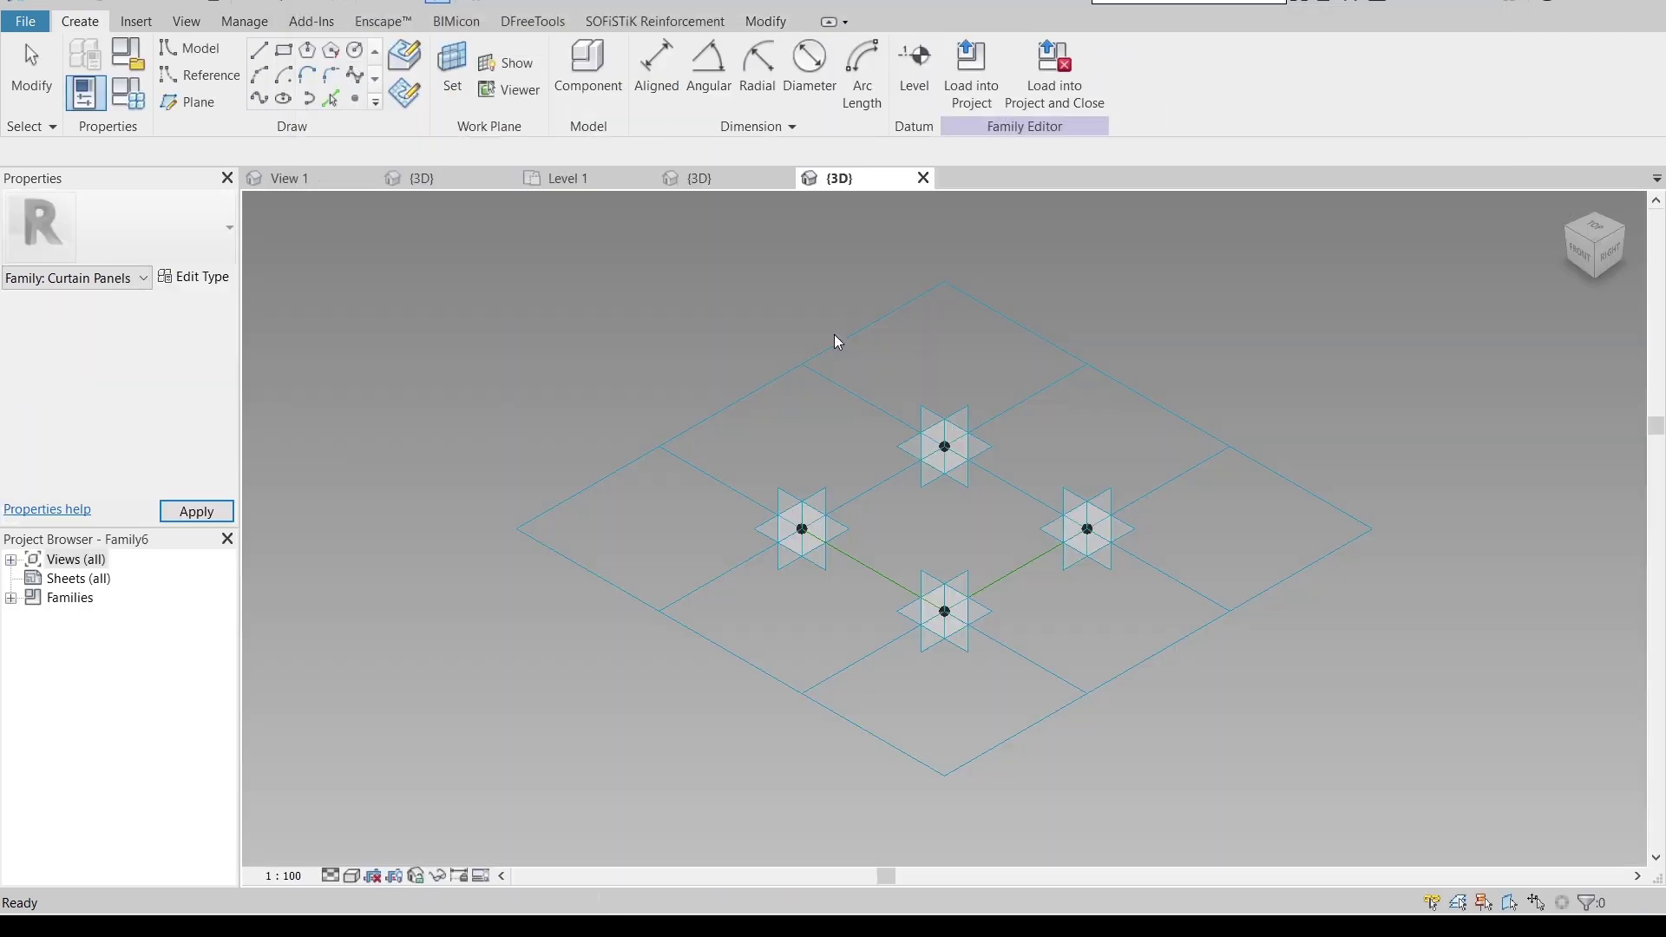
- Set the tile grid spacing to 1000 both ways, then return to Family5's 3D view
left_click(811, 356)
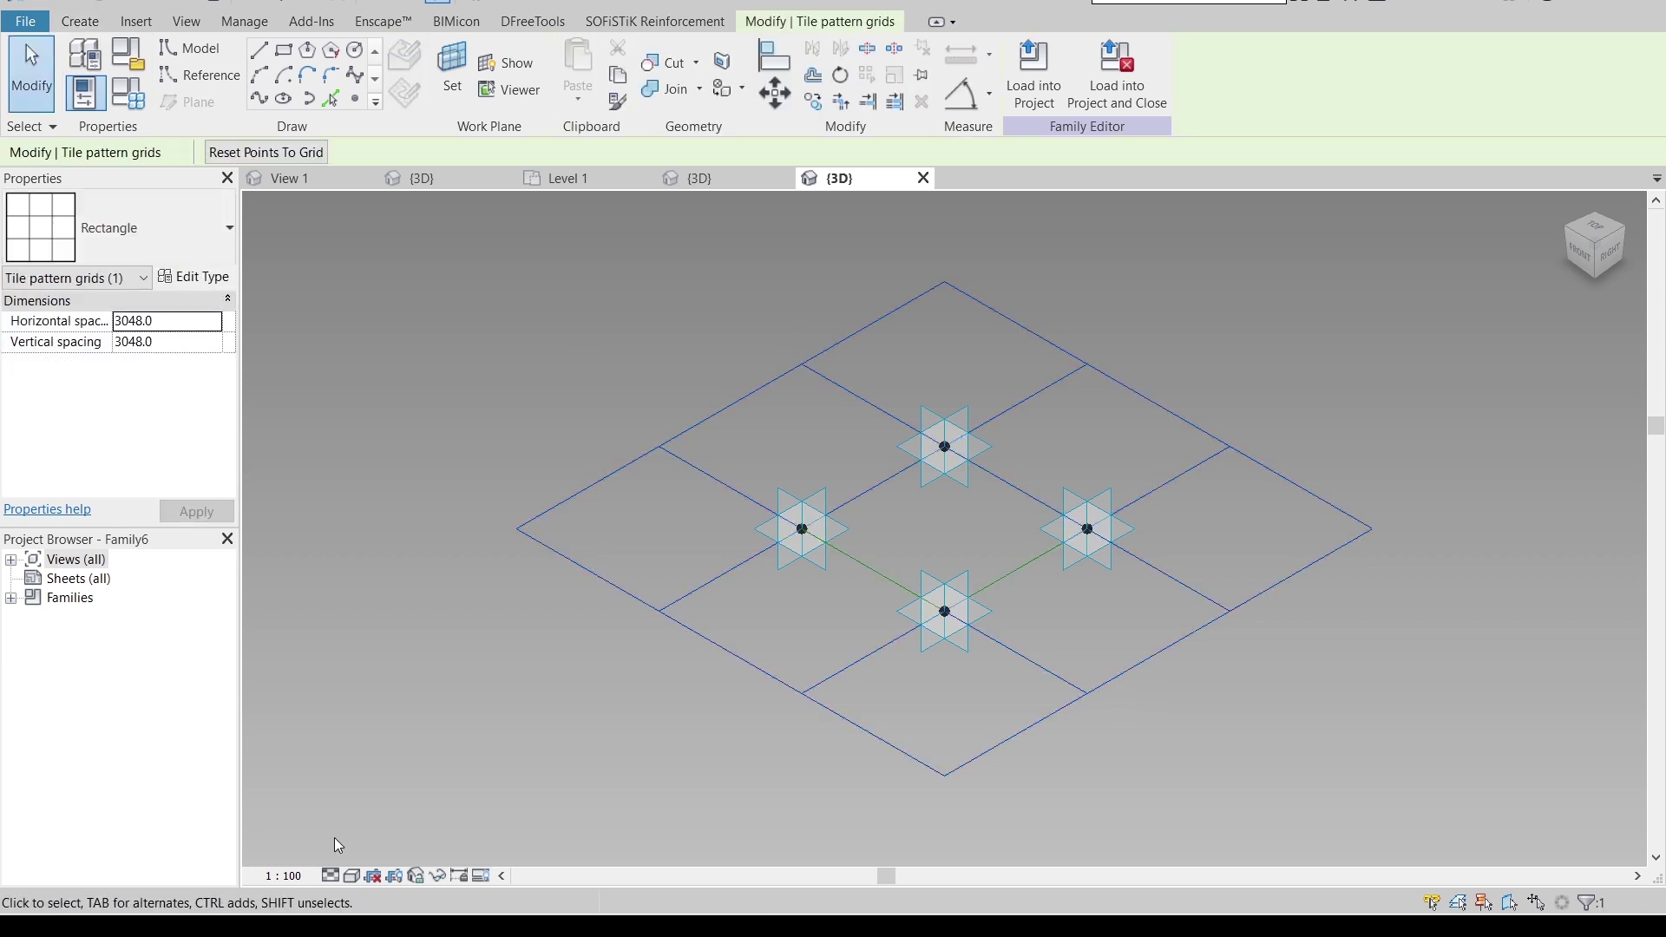
left_click(185, 321)
left_click(183, 344)
type("1m")
key("Return")
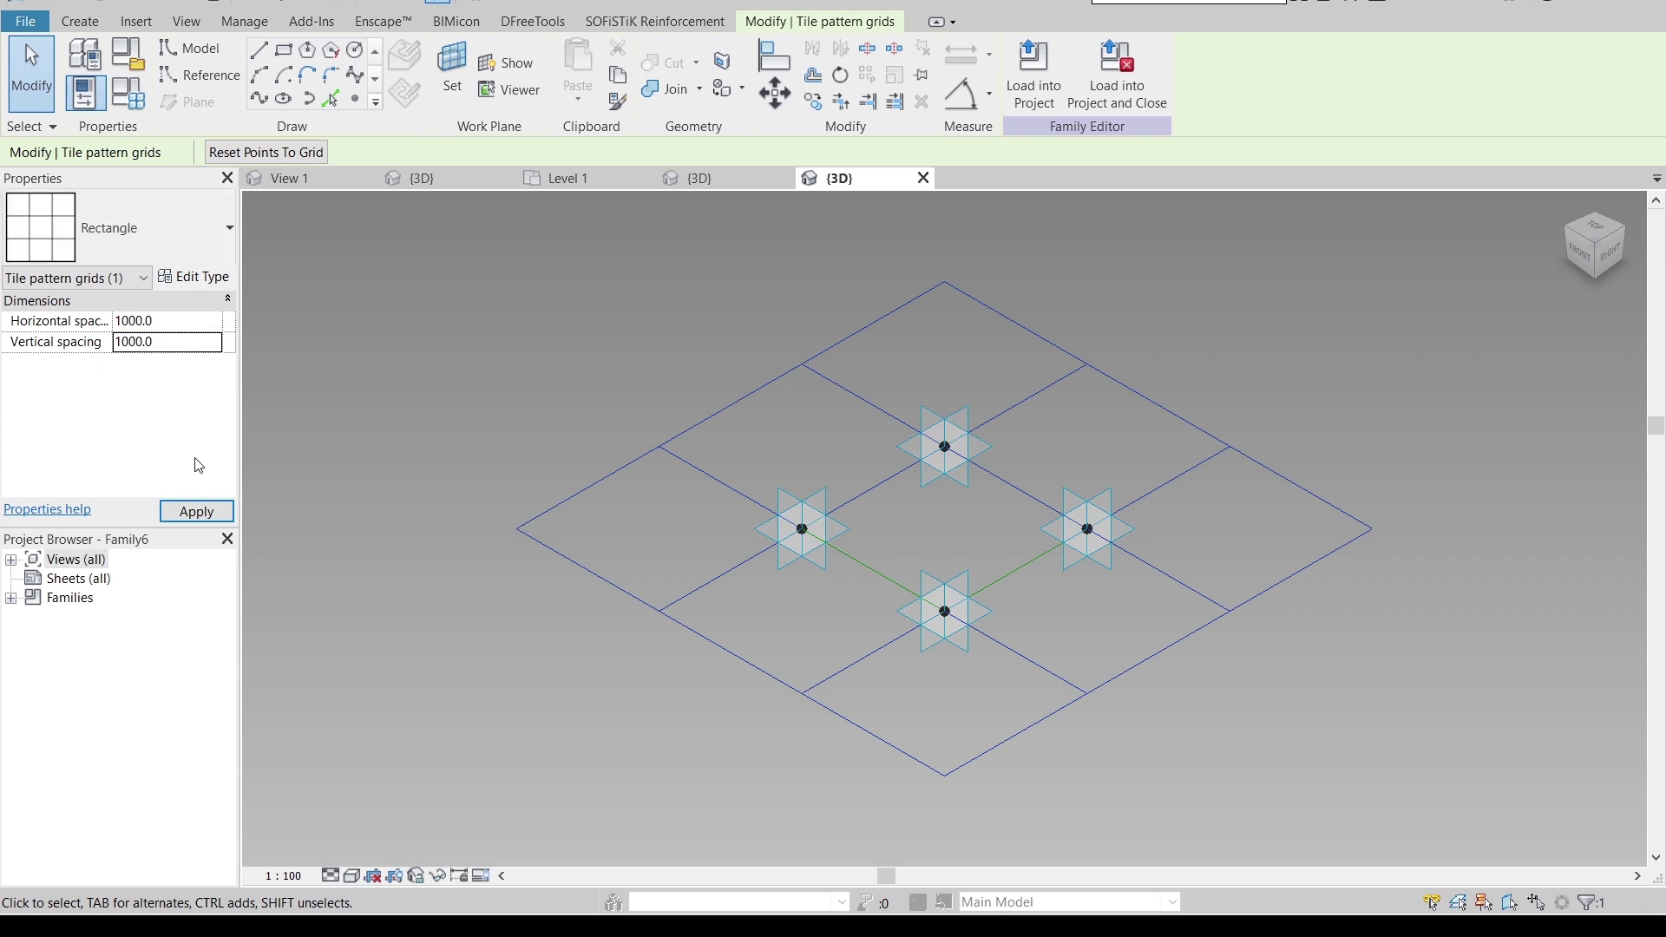
left_click(197, 511)
scroll(587, 434, "up", 5)
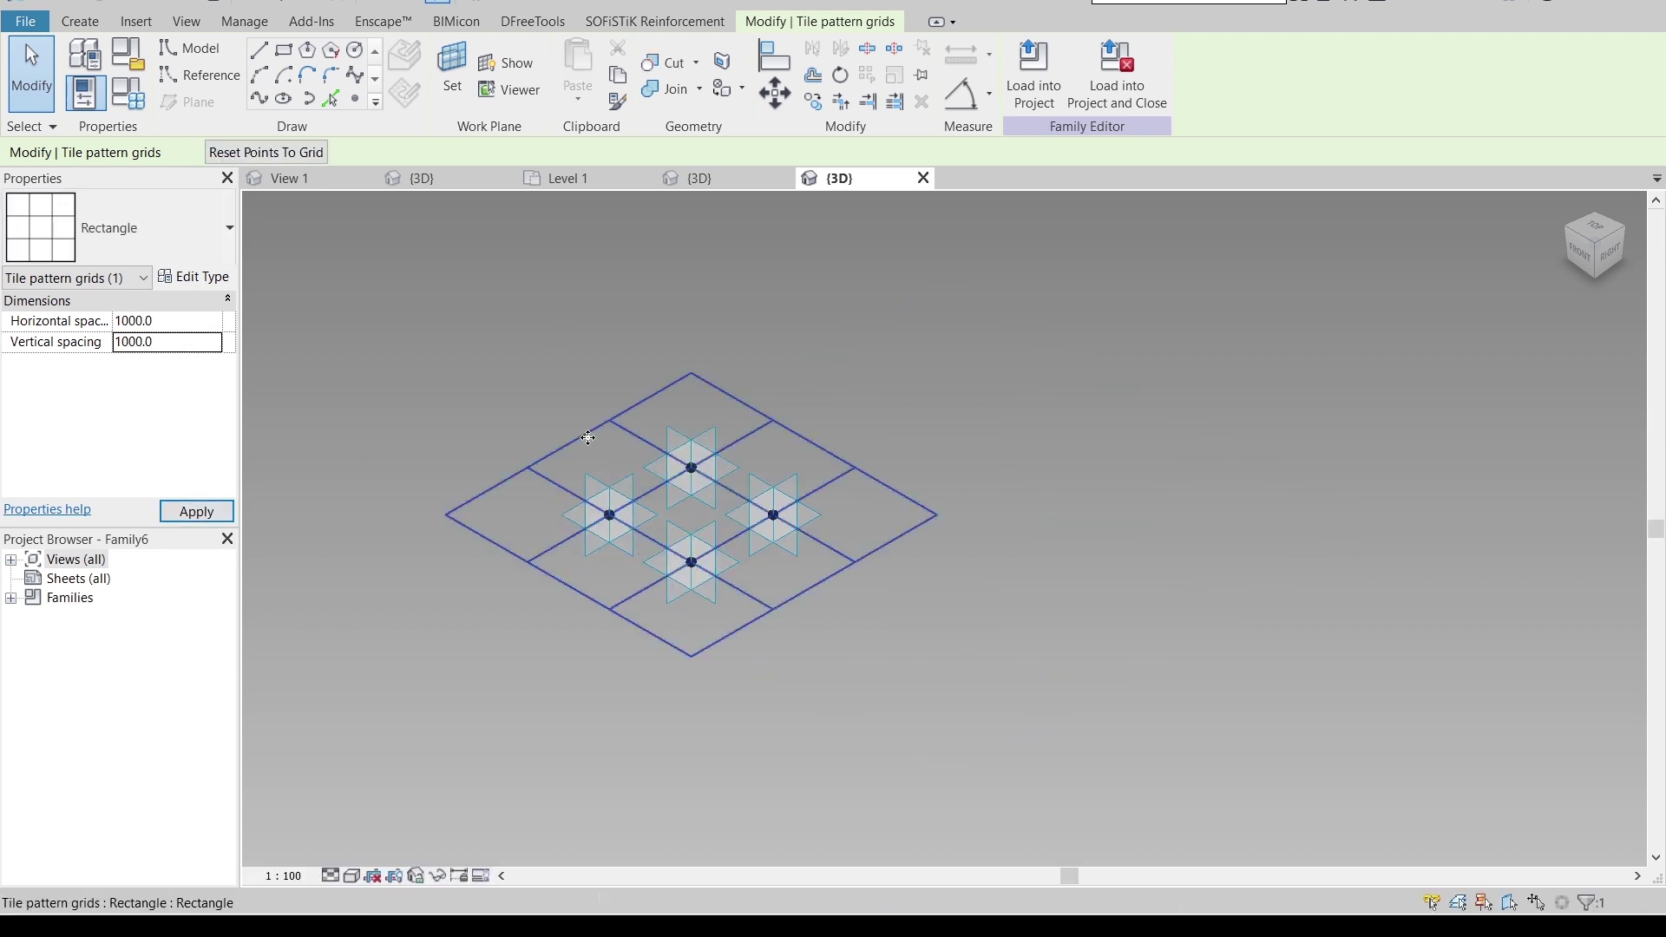
left_click(727, 180)
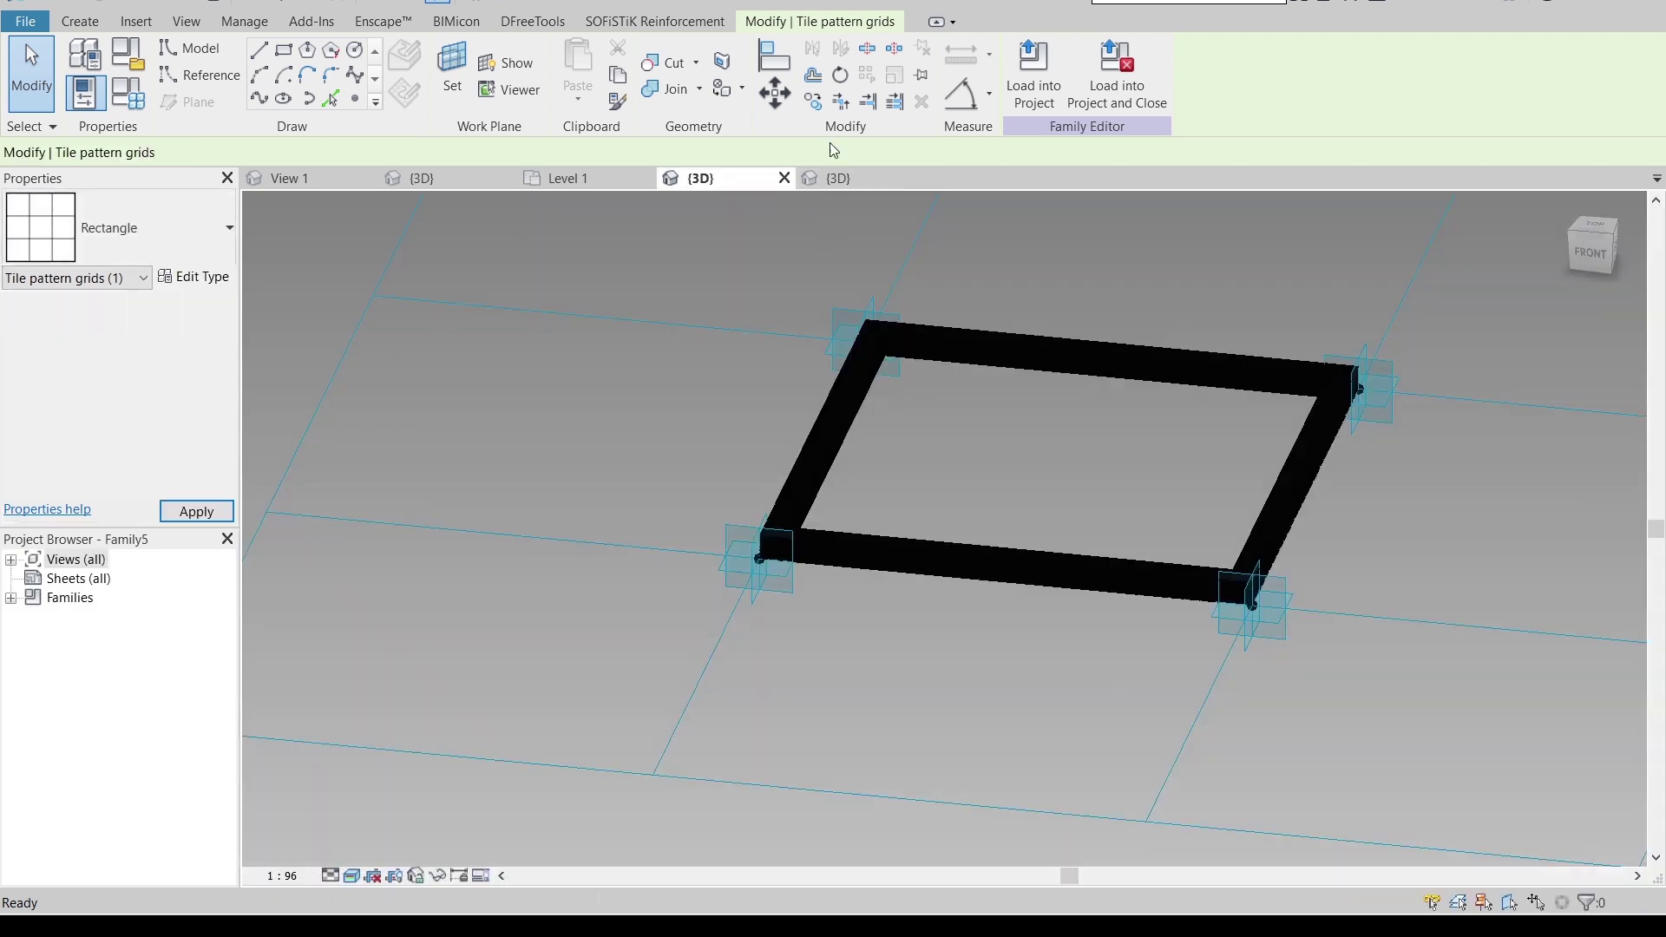
- Load Family5 into Project1, leaving Project2 and Family6 unticked, then return to Family6's 3D view
left_click(1030, 90)
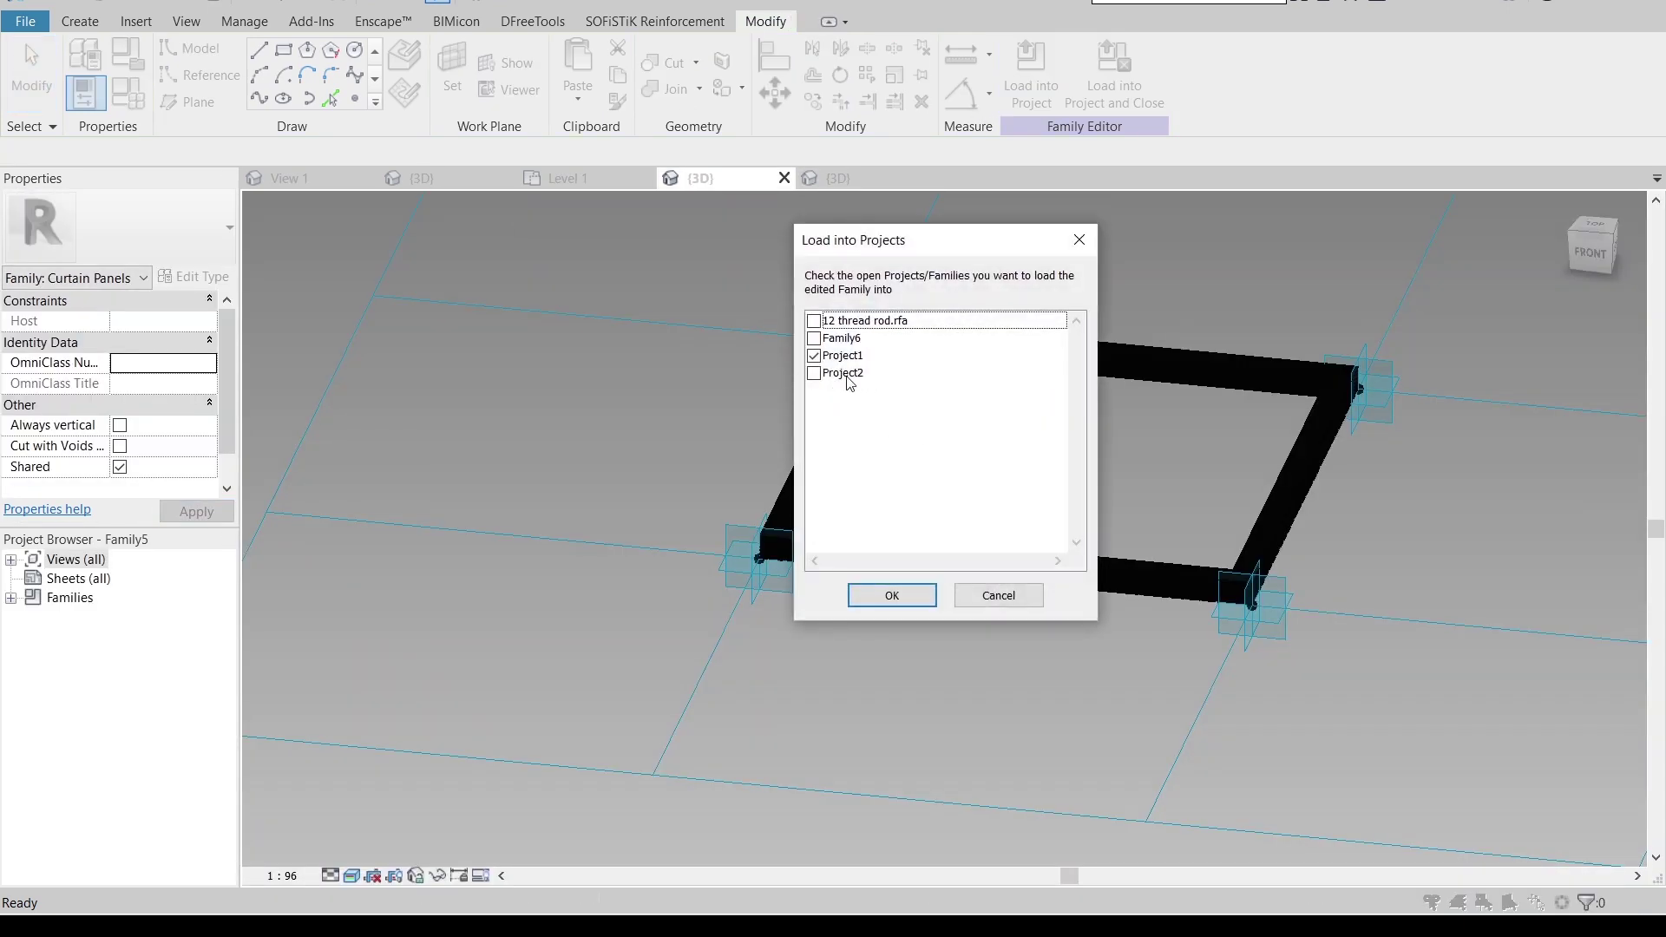
left_click(814, 374)
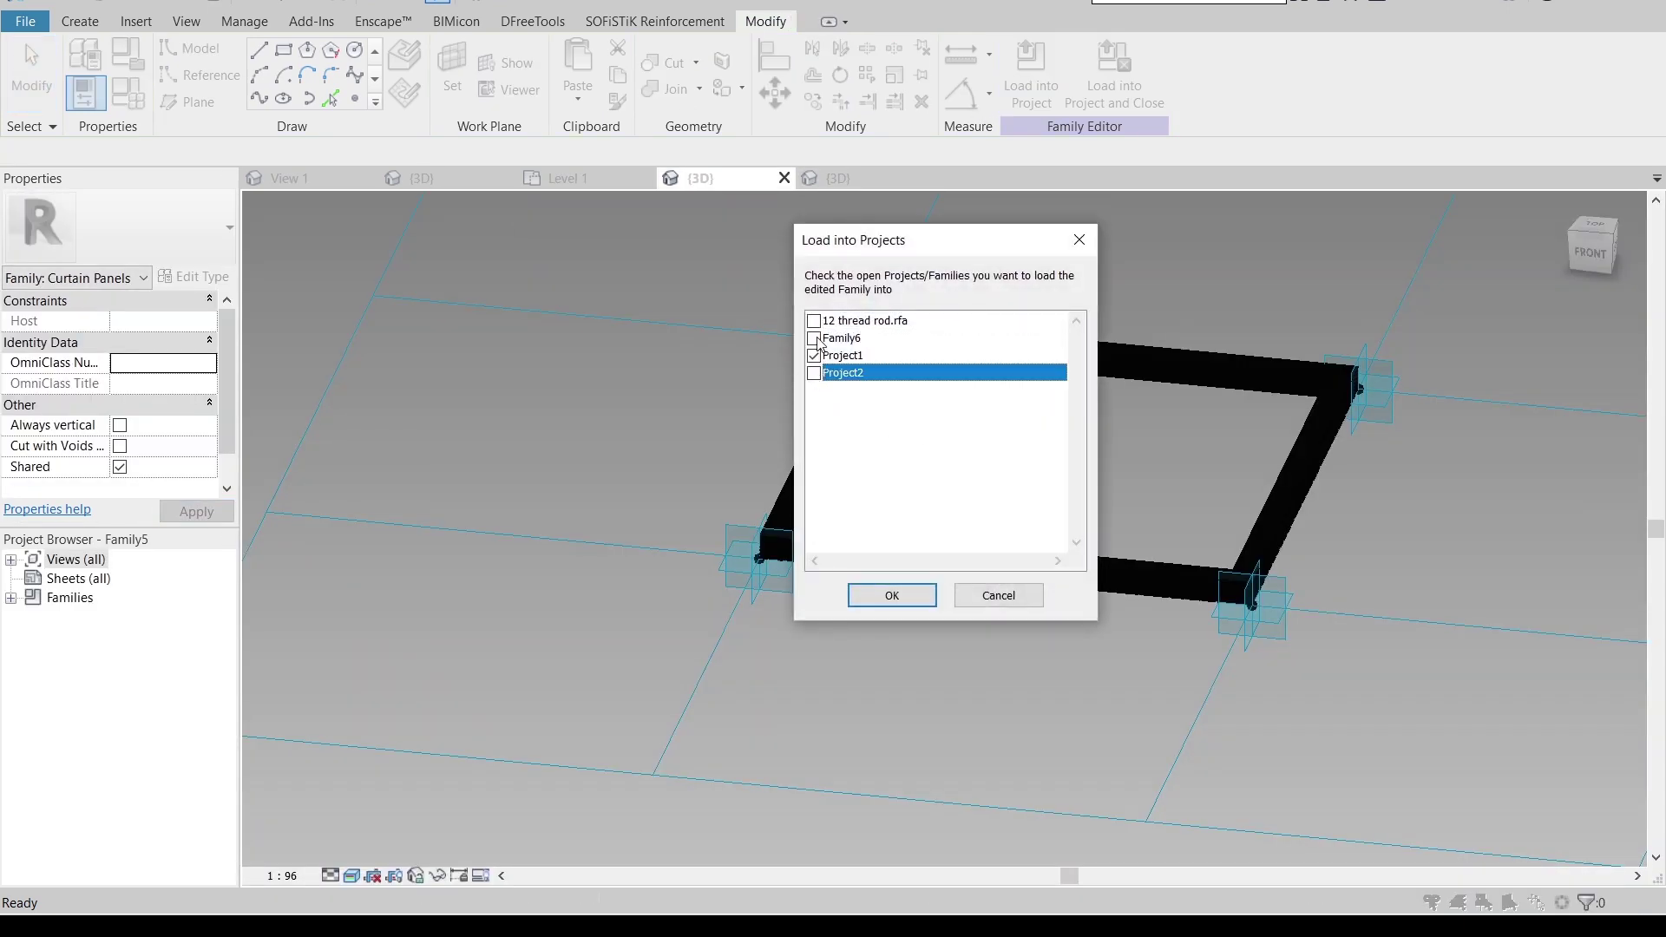
left_click(815, 338)
left_click(887, 596)
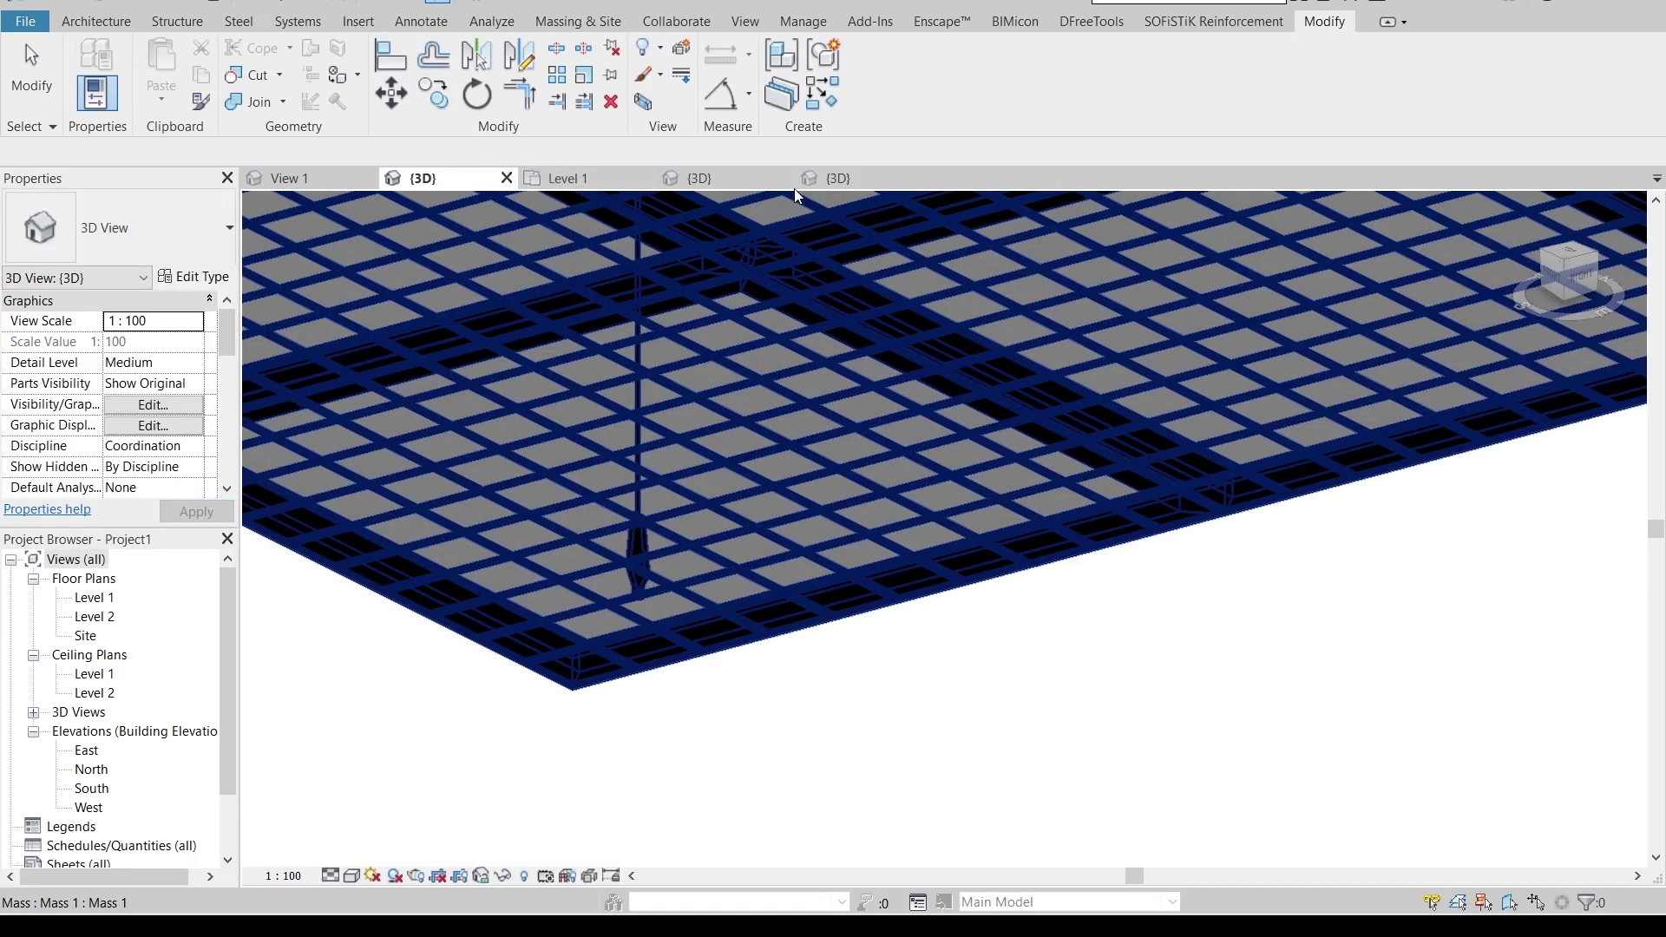
left_click(845, 183)
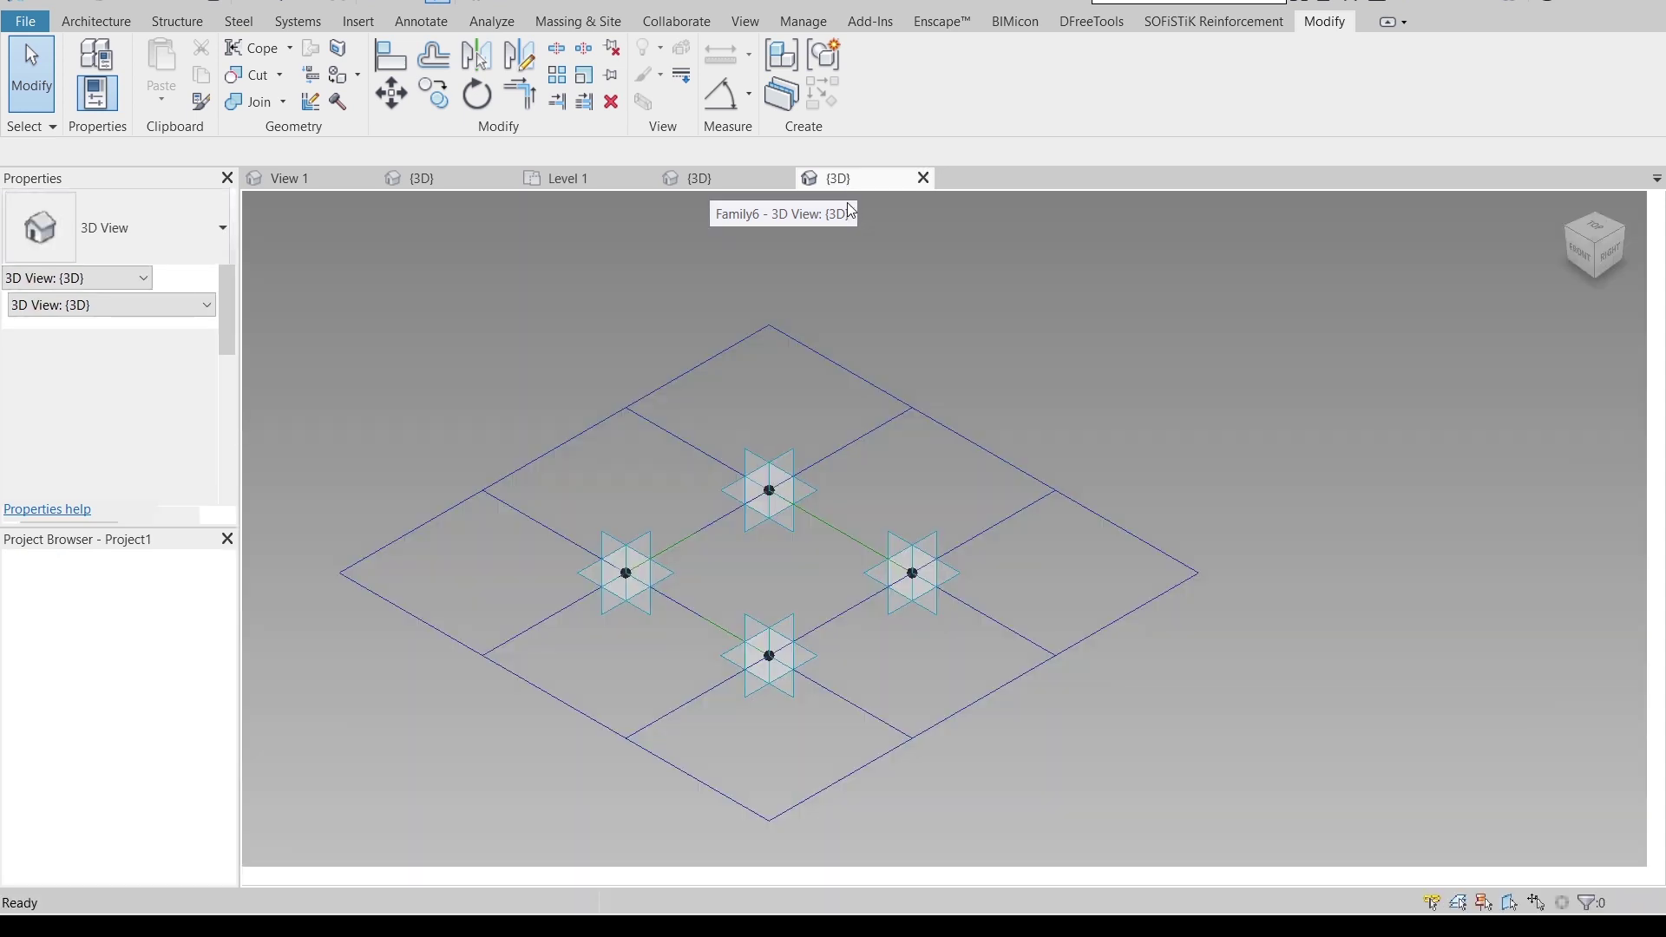
- Select the tile pattern grid and browse its available pattern types
left_click(821, 350)
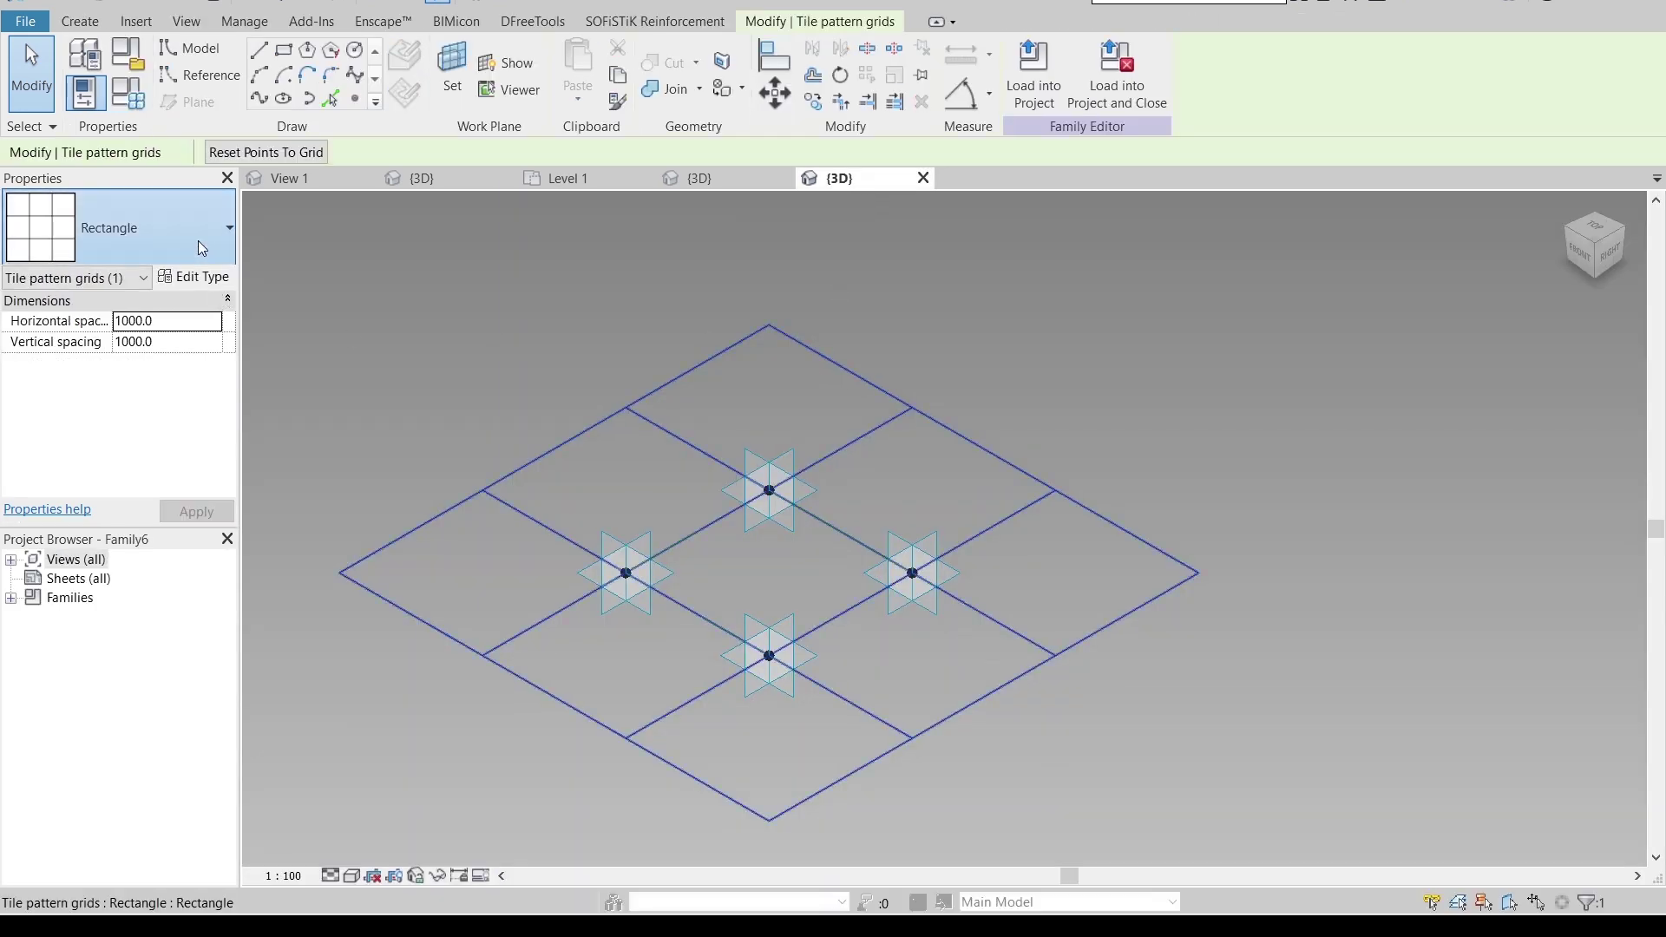
left_click(200, 248)
scroll(180, 684, "down", 2)
scroll(183, 694, "up", 3)
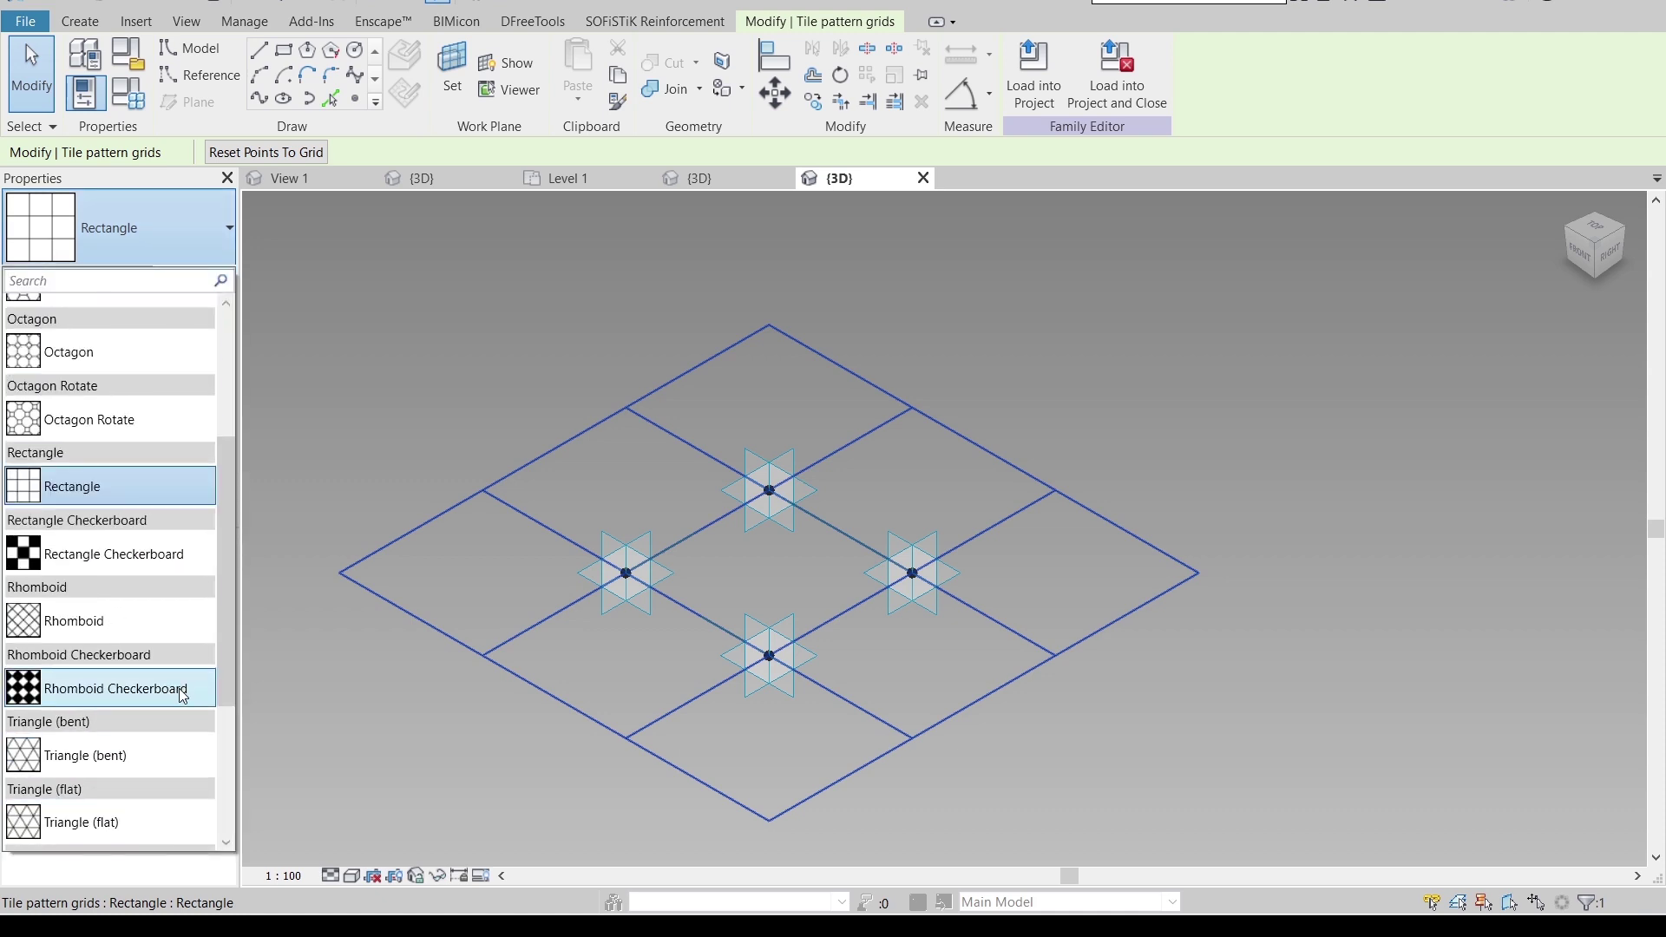
scroll(183, 694, "up", 5)
scroll(187, 664, "down", 10)
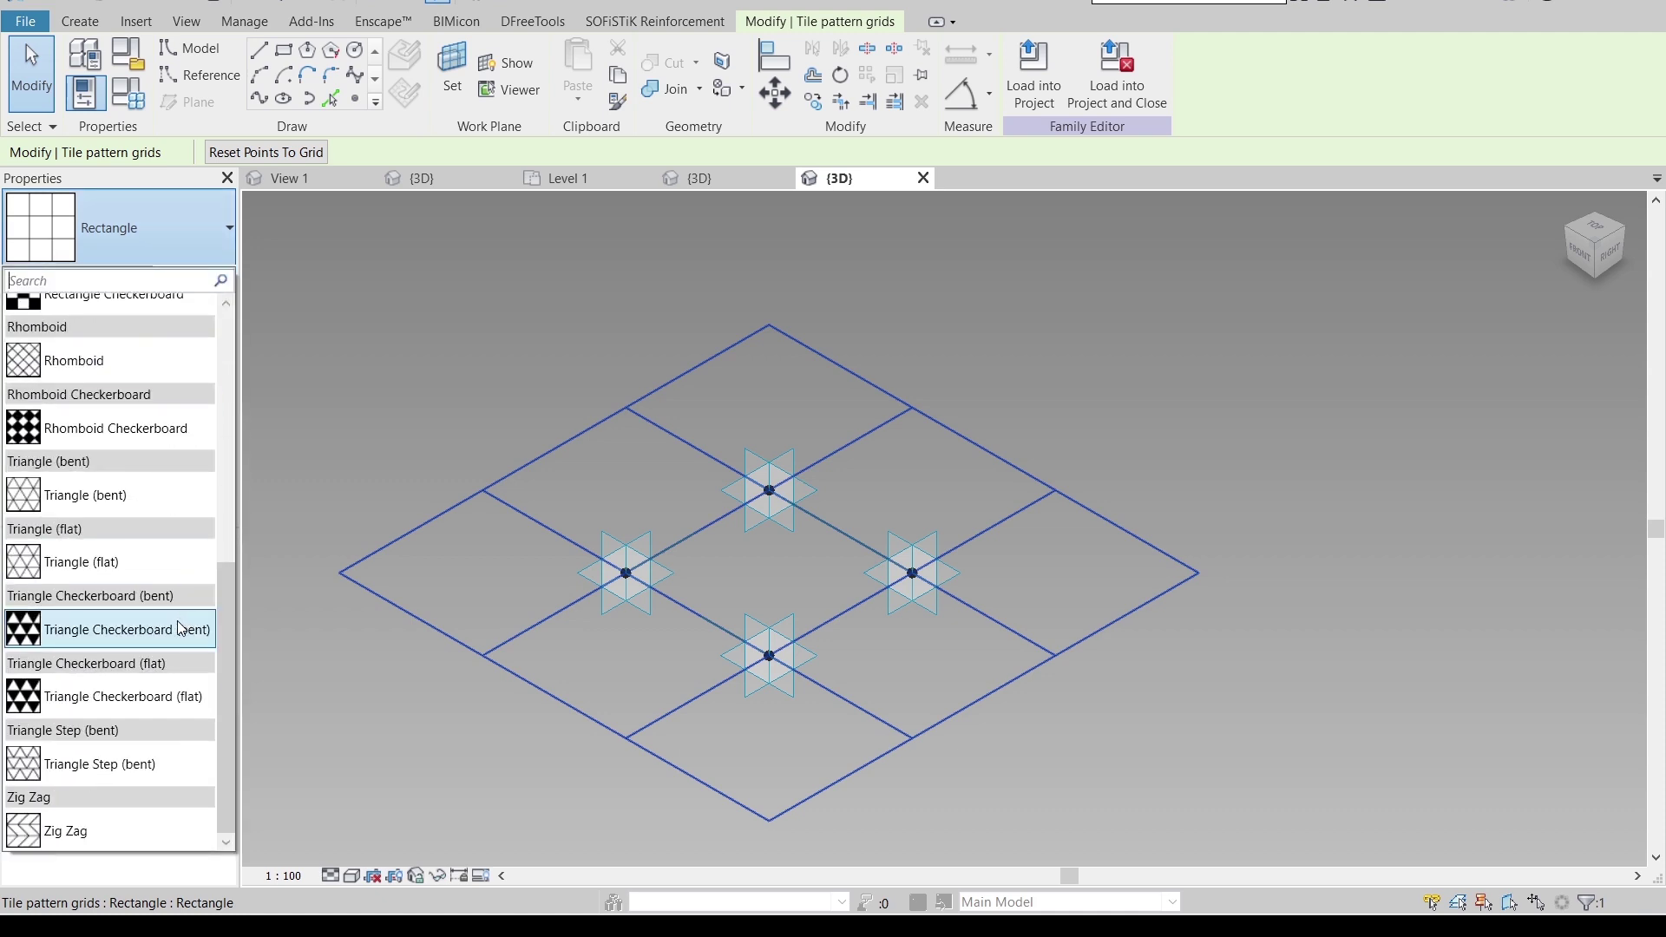
- From Family5's 3D view, load the frame family into Family6 only, excluding Project1
left_click(711, 177)
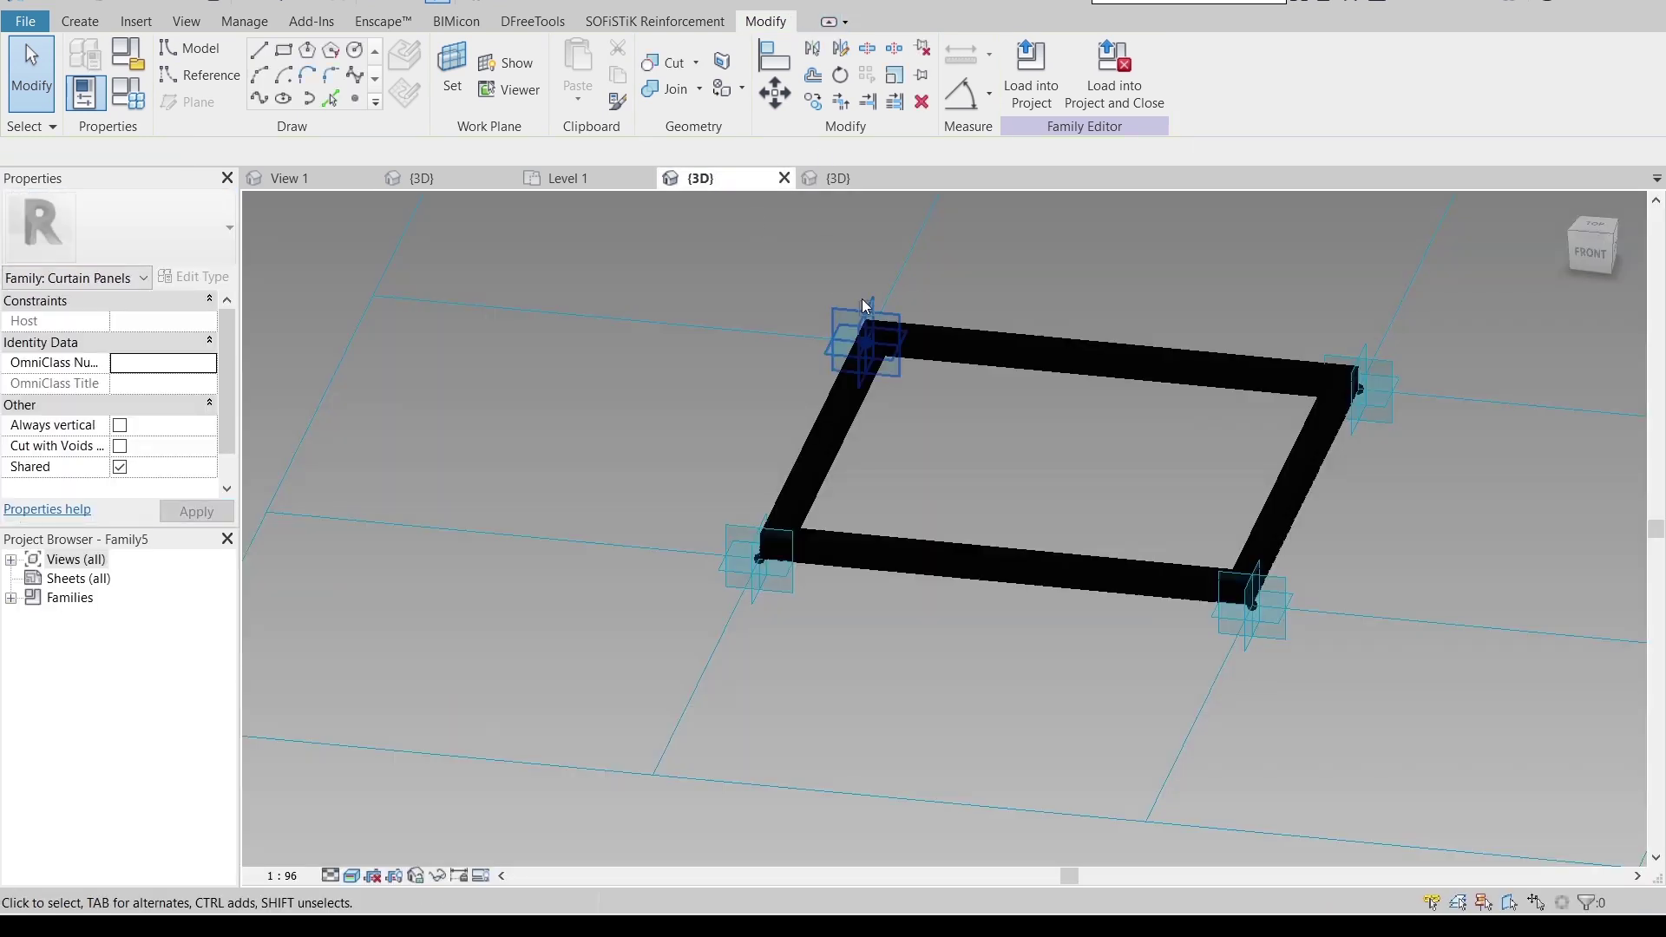
left_click(1031, 70)
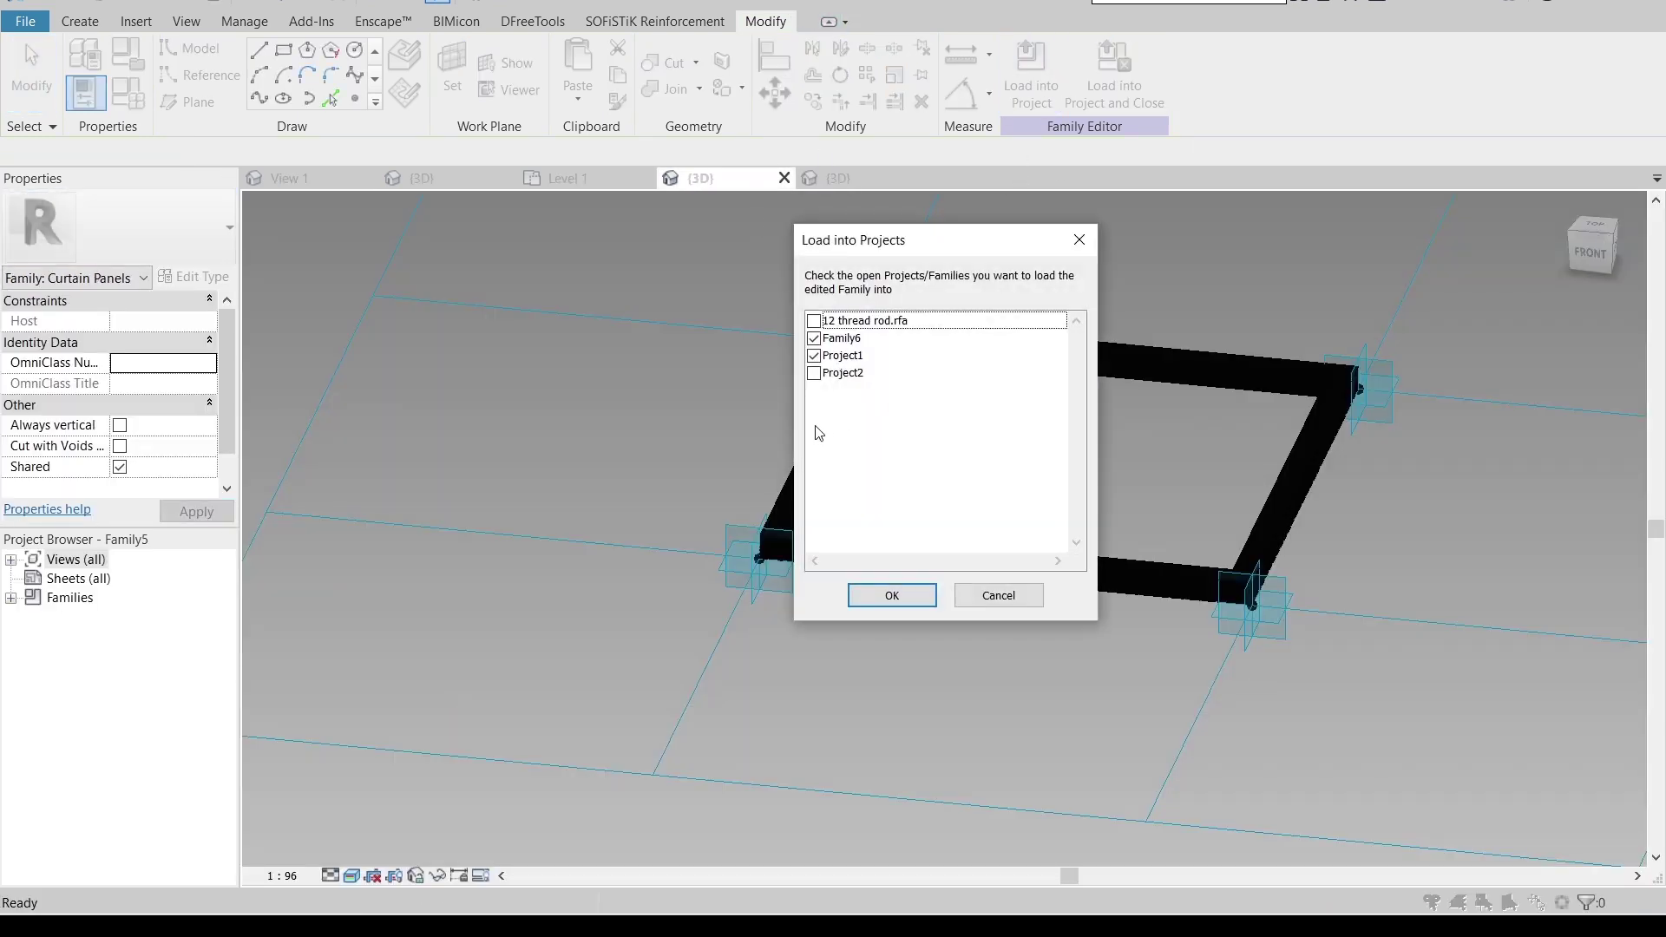
left_click(815, 356)
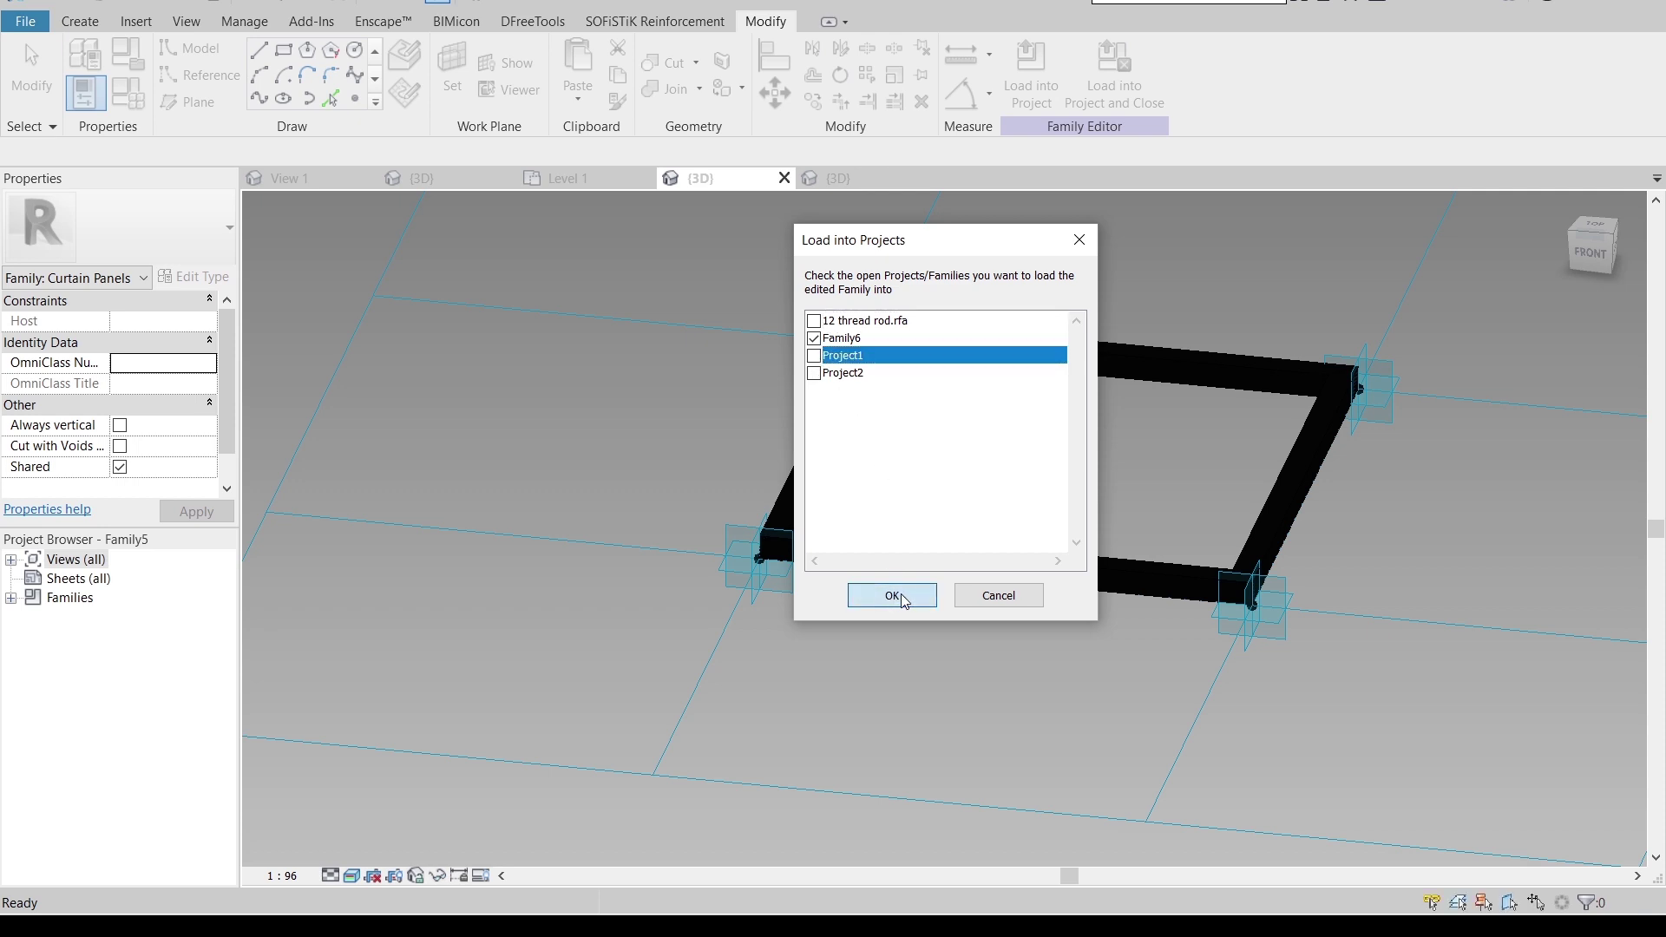
left_click(895, 596)
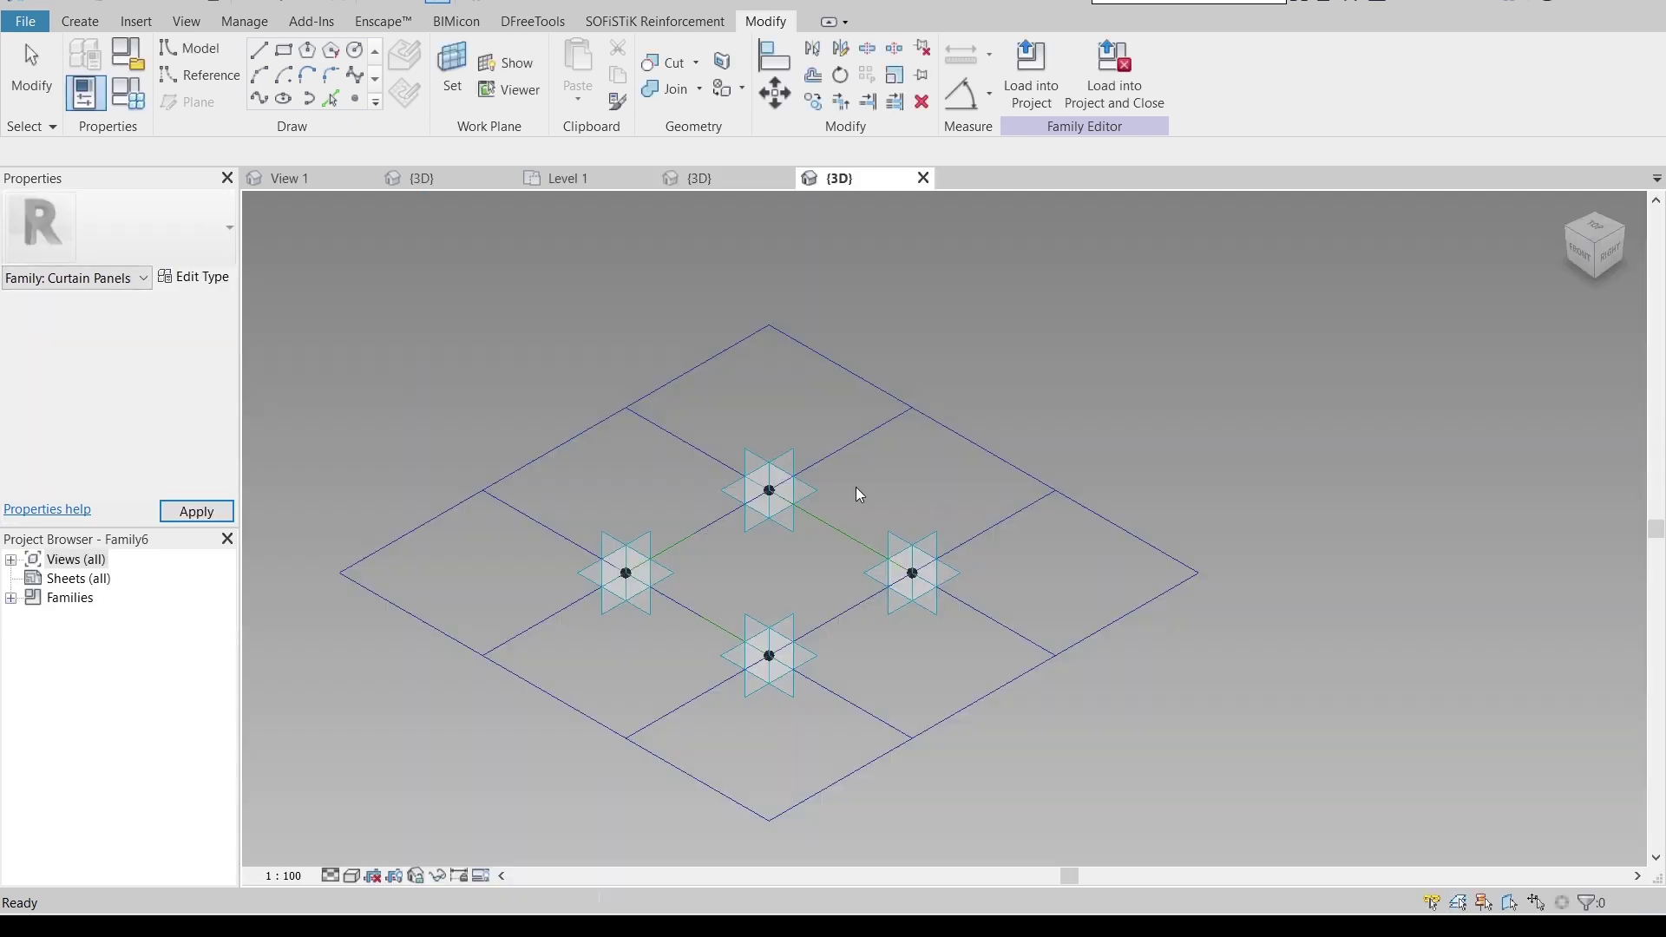
middle_click_drag(885, 491, 923, 383)
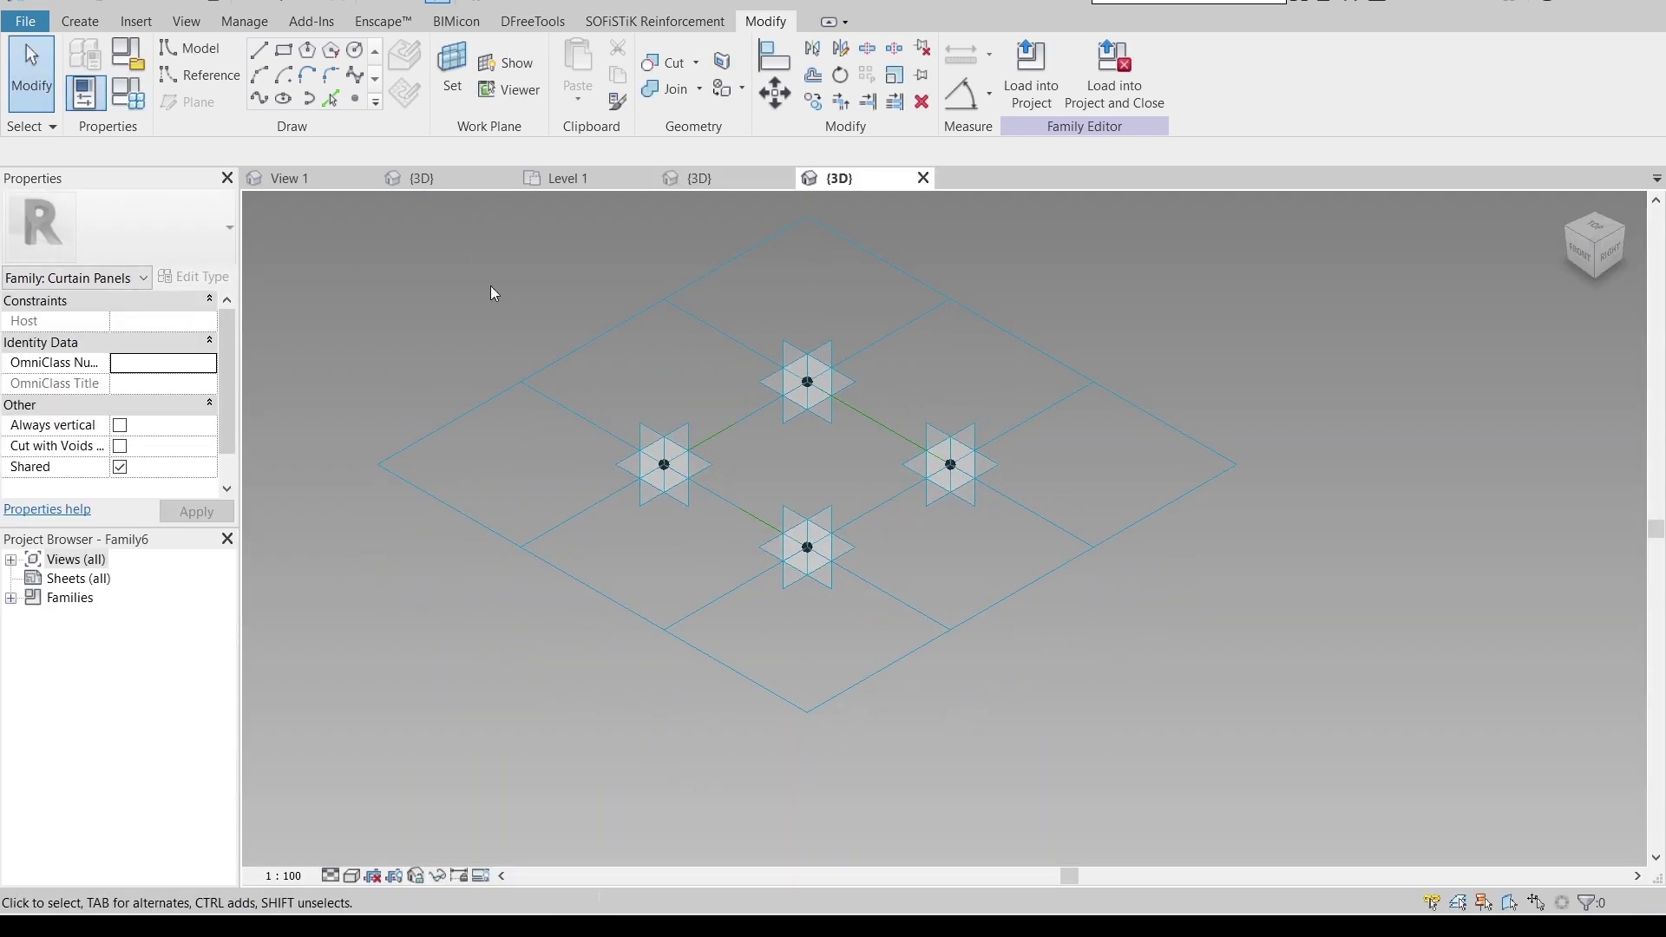
- Place a reference point on the upper-left edge line of the grid
key("Tab")
left_click(710, 436)
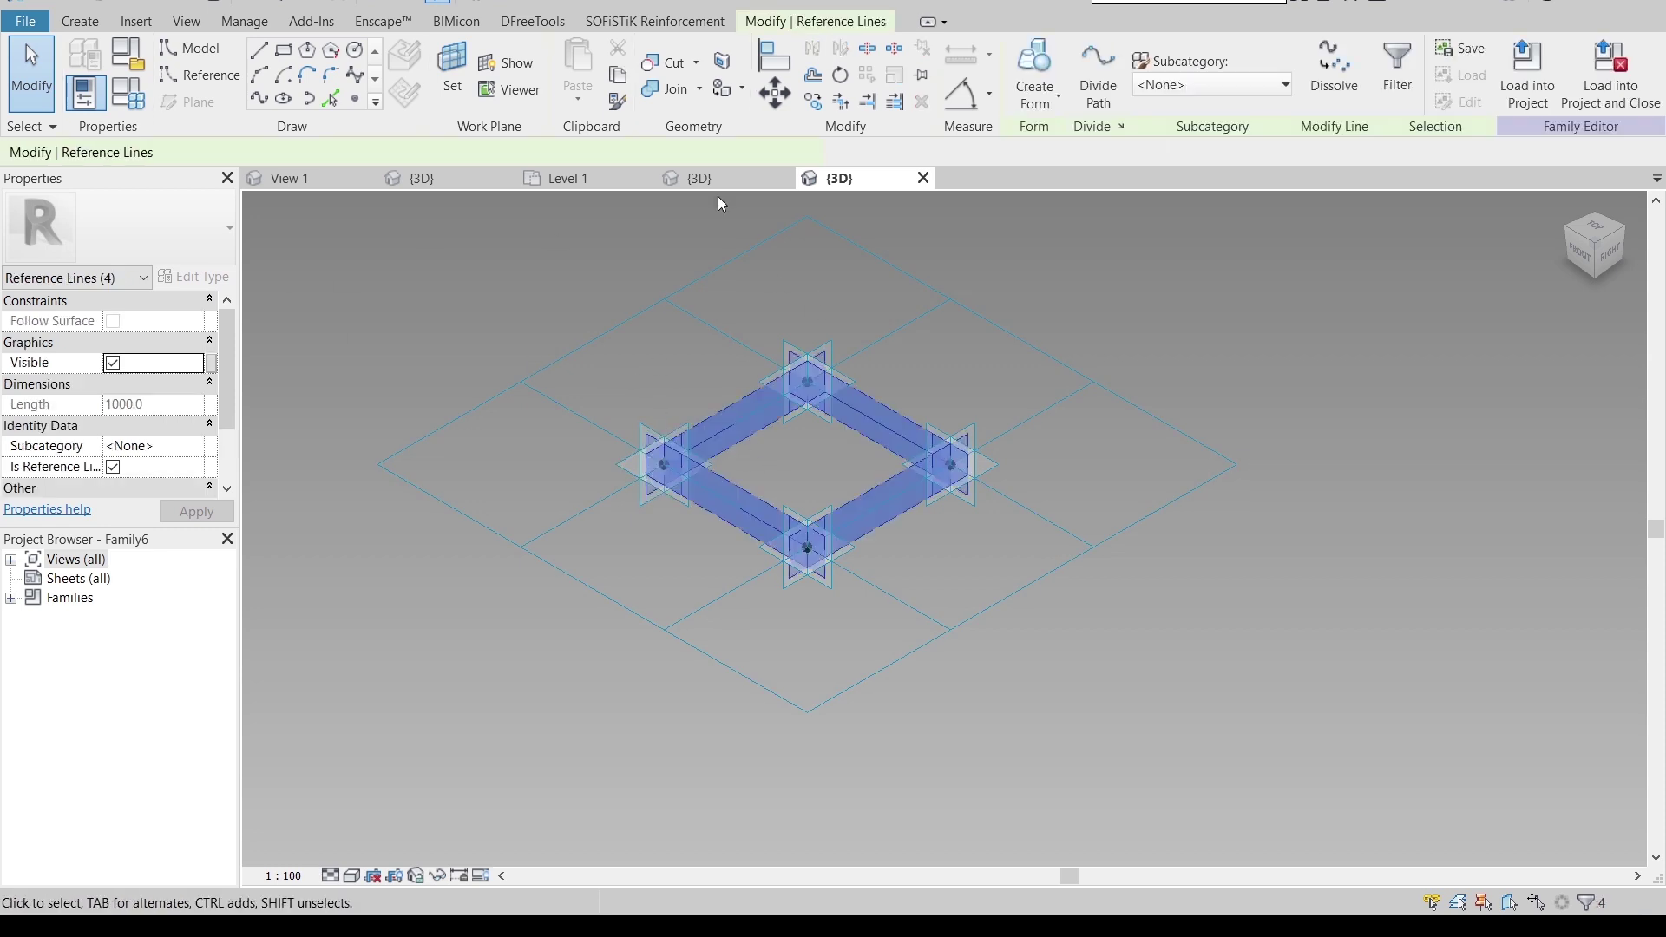
left_click(1053, 105)
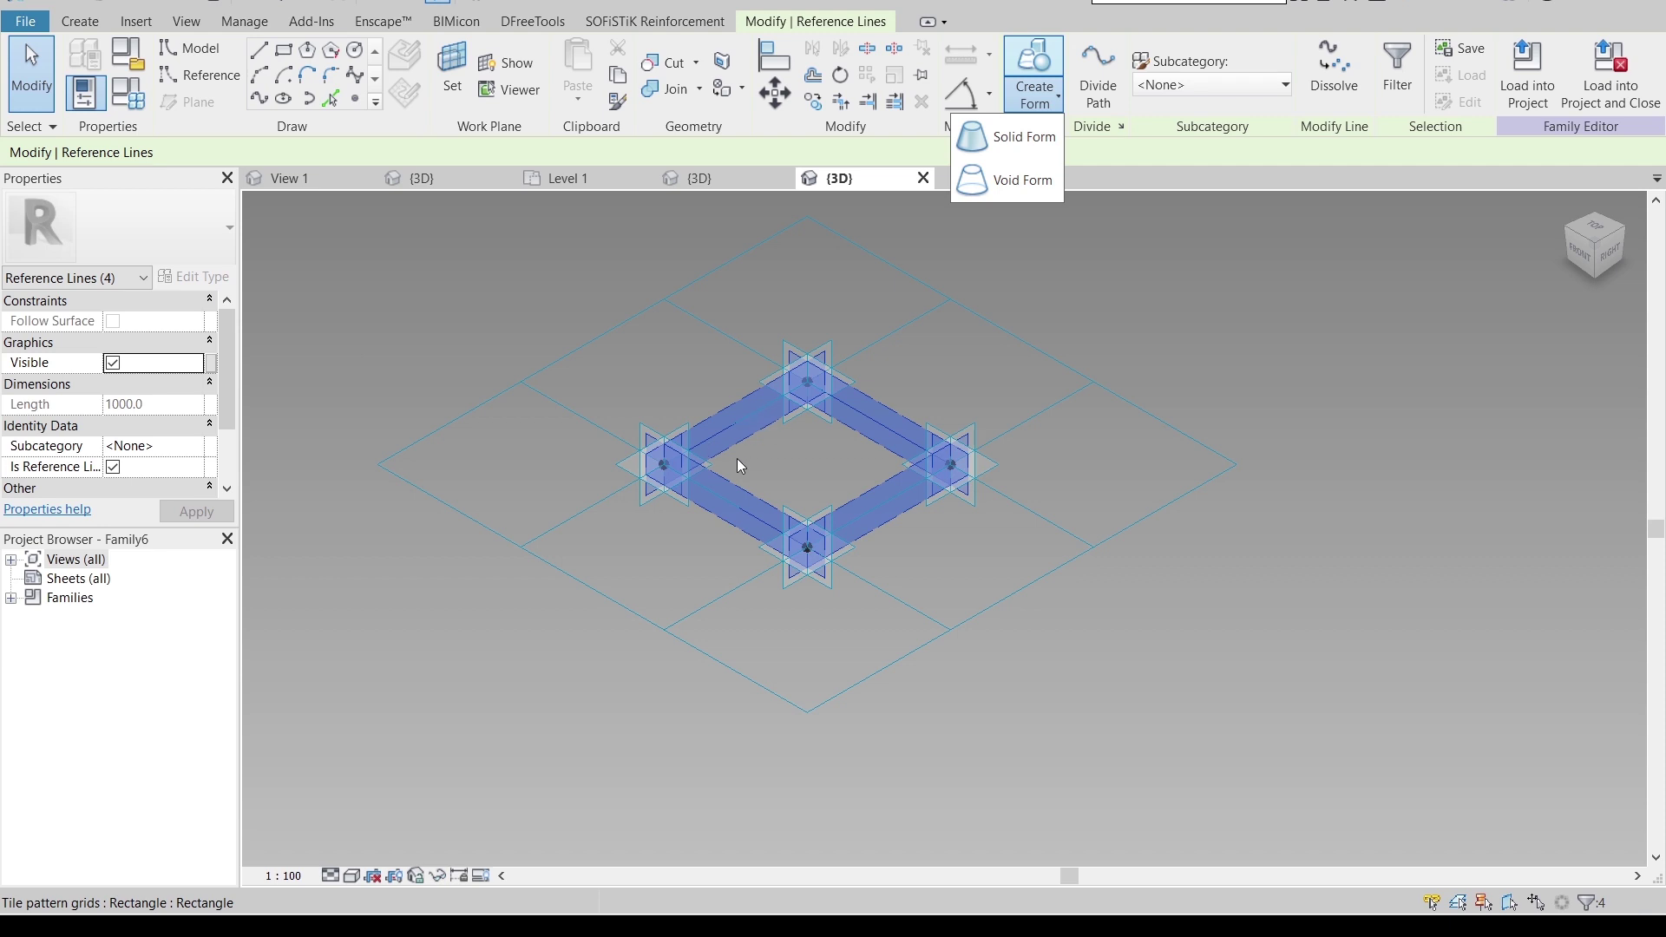
left_click(805, 445)
scroll(768, 479, "up", 5)
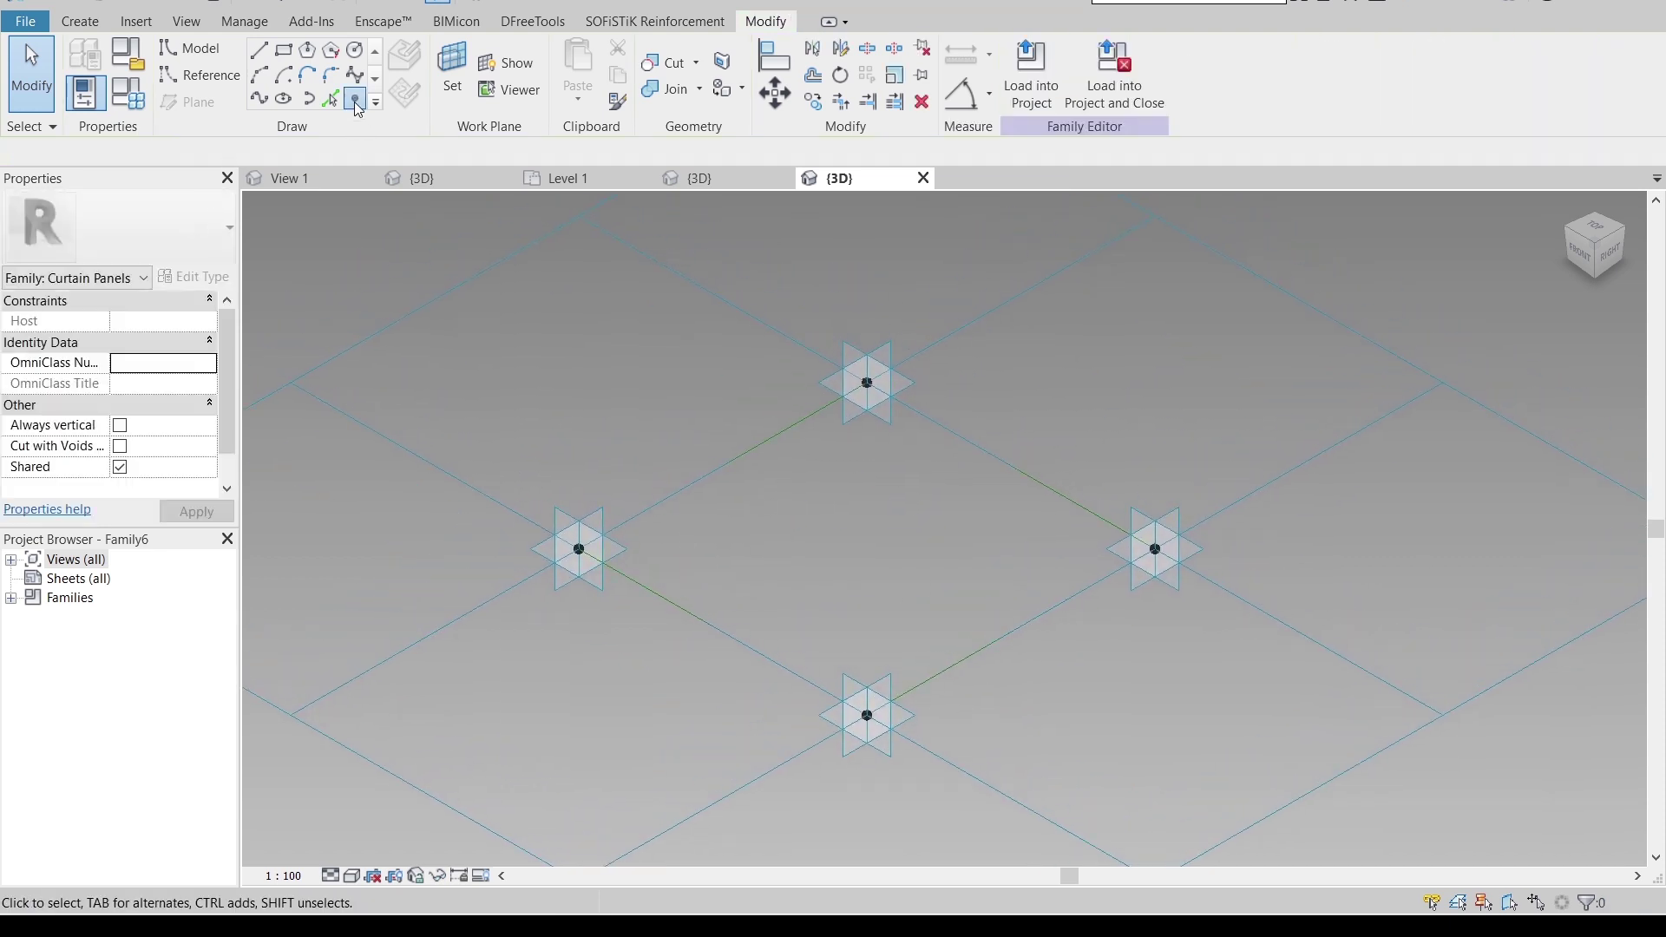
left_click(358, 100)
left_click(724, 466)
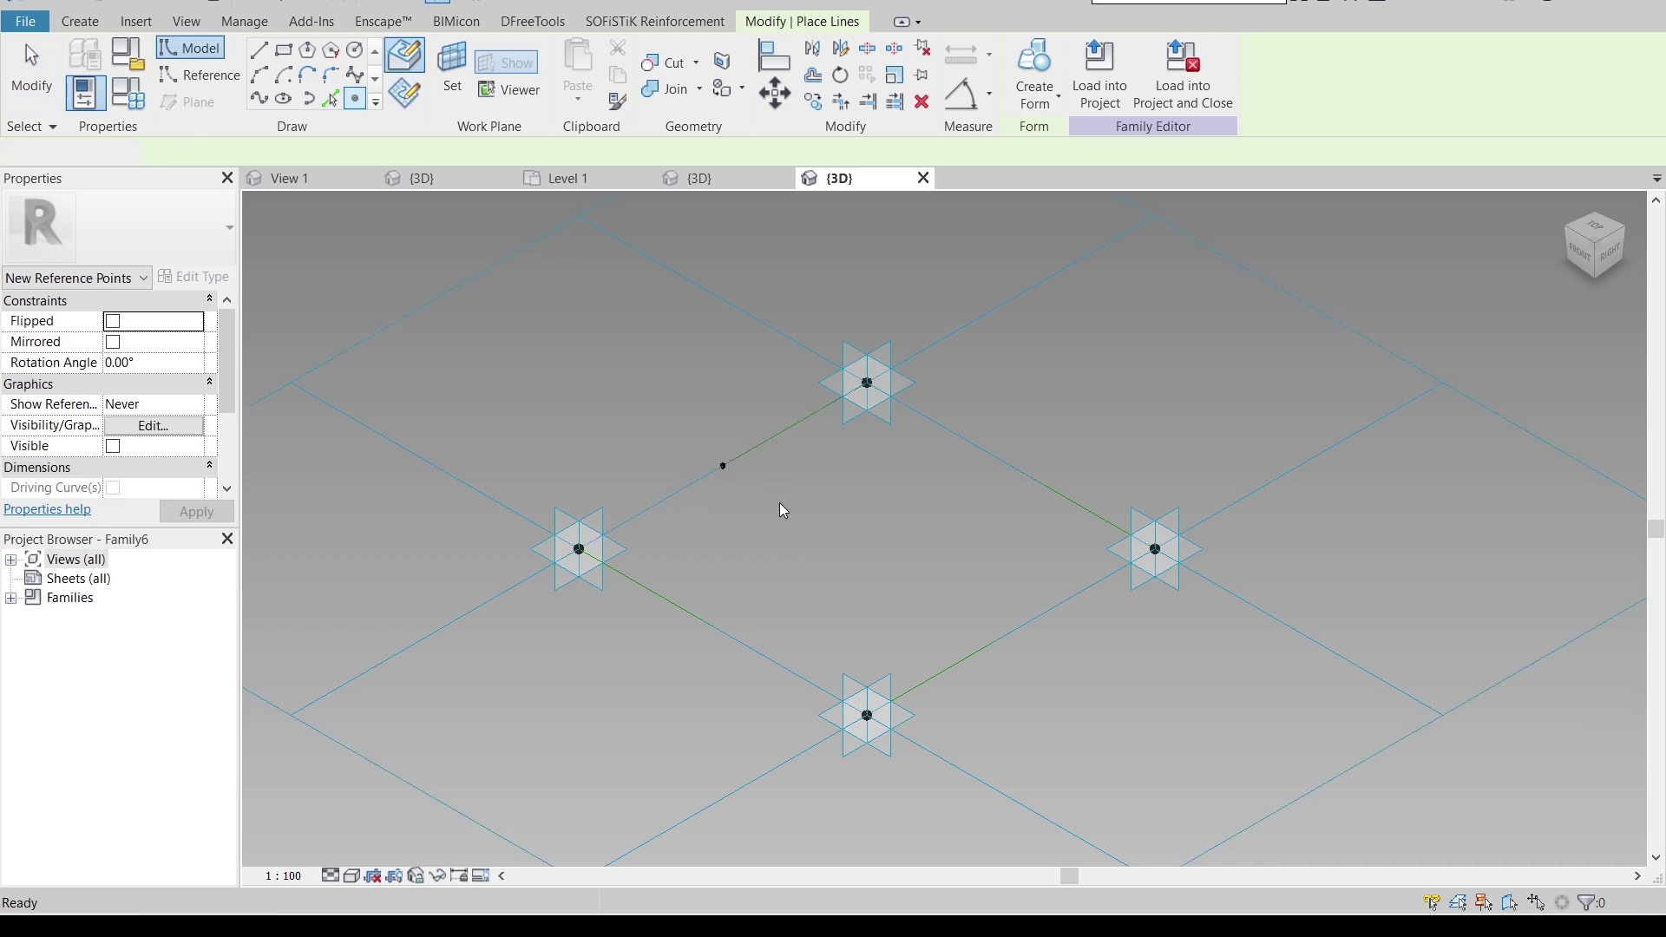
key("Escape")
- Make the point's plane the work plane and draw a small rectangle profile on it
left_click(463, 104)
left_click(724, 473)
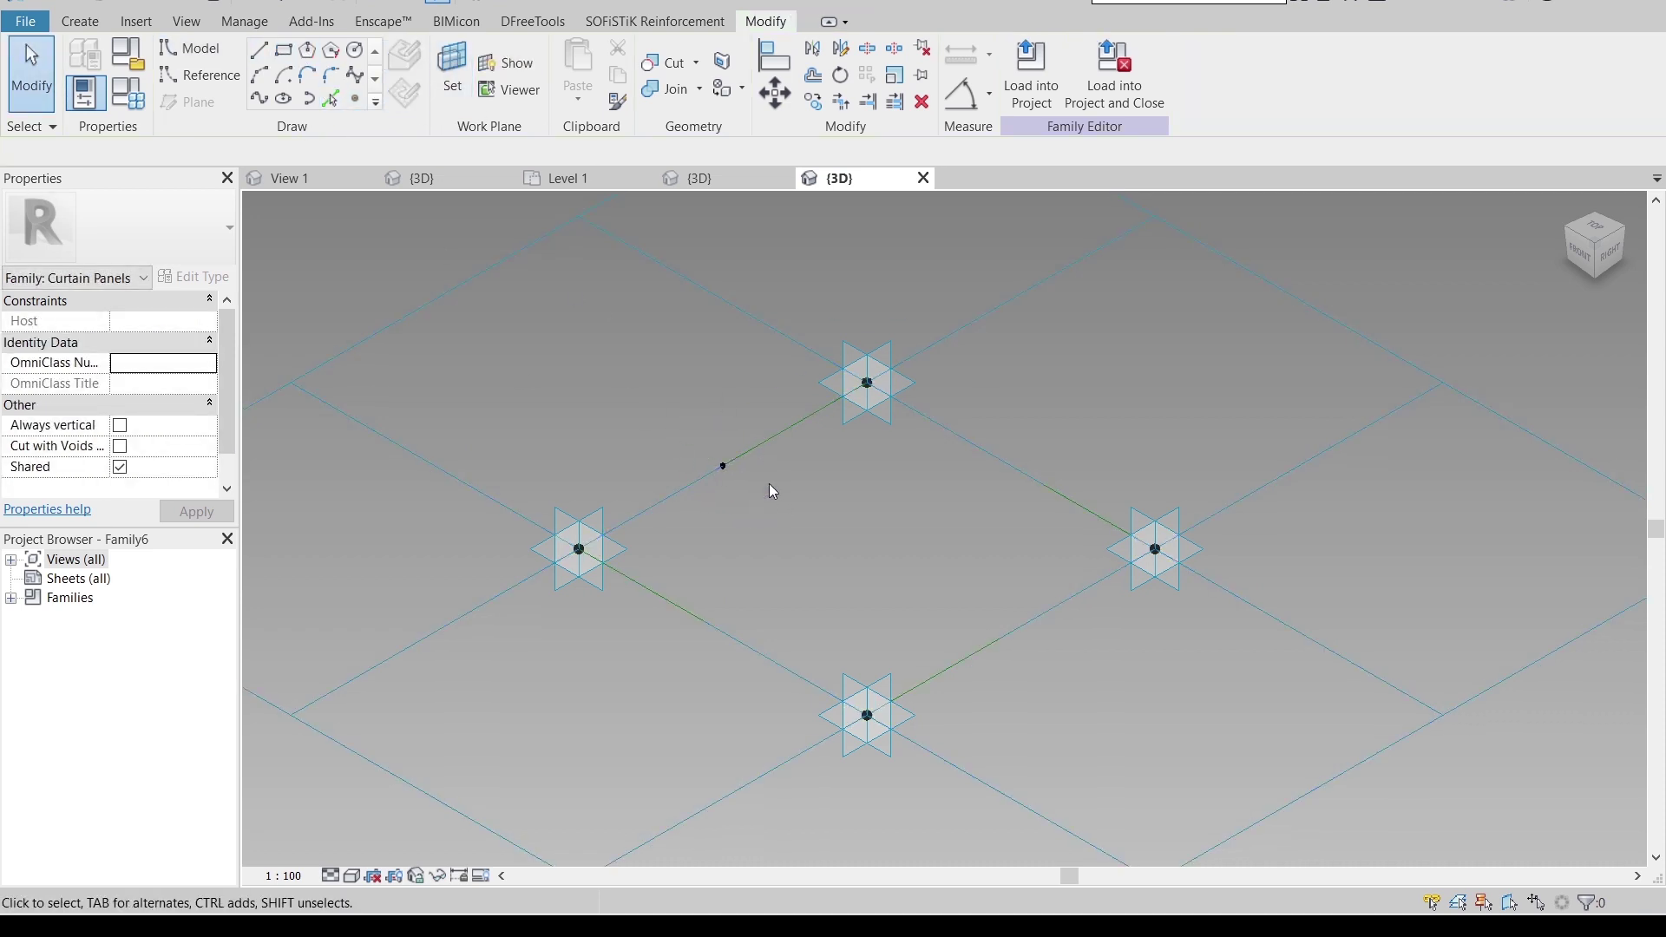
left_click(286, 57)
scroll(733, 478, "up", 2)
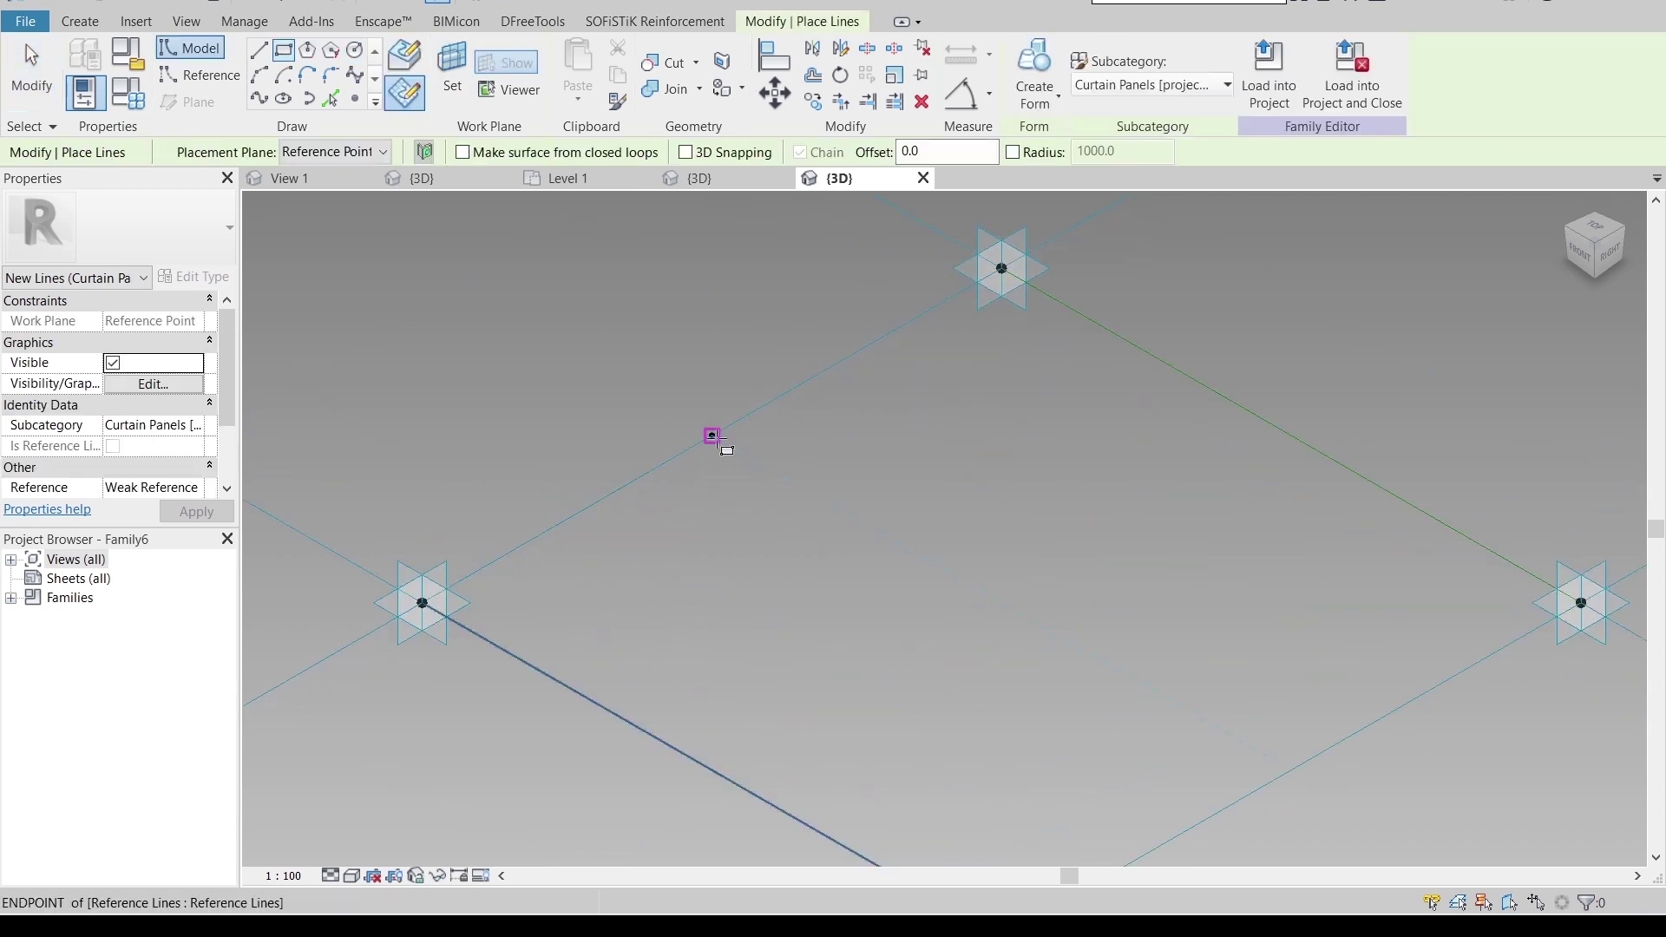
left_click(713, 435)
left_click(736, 412)
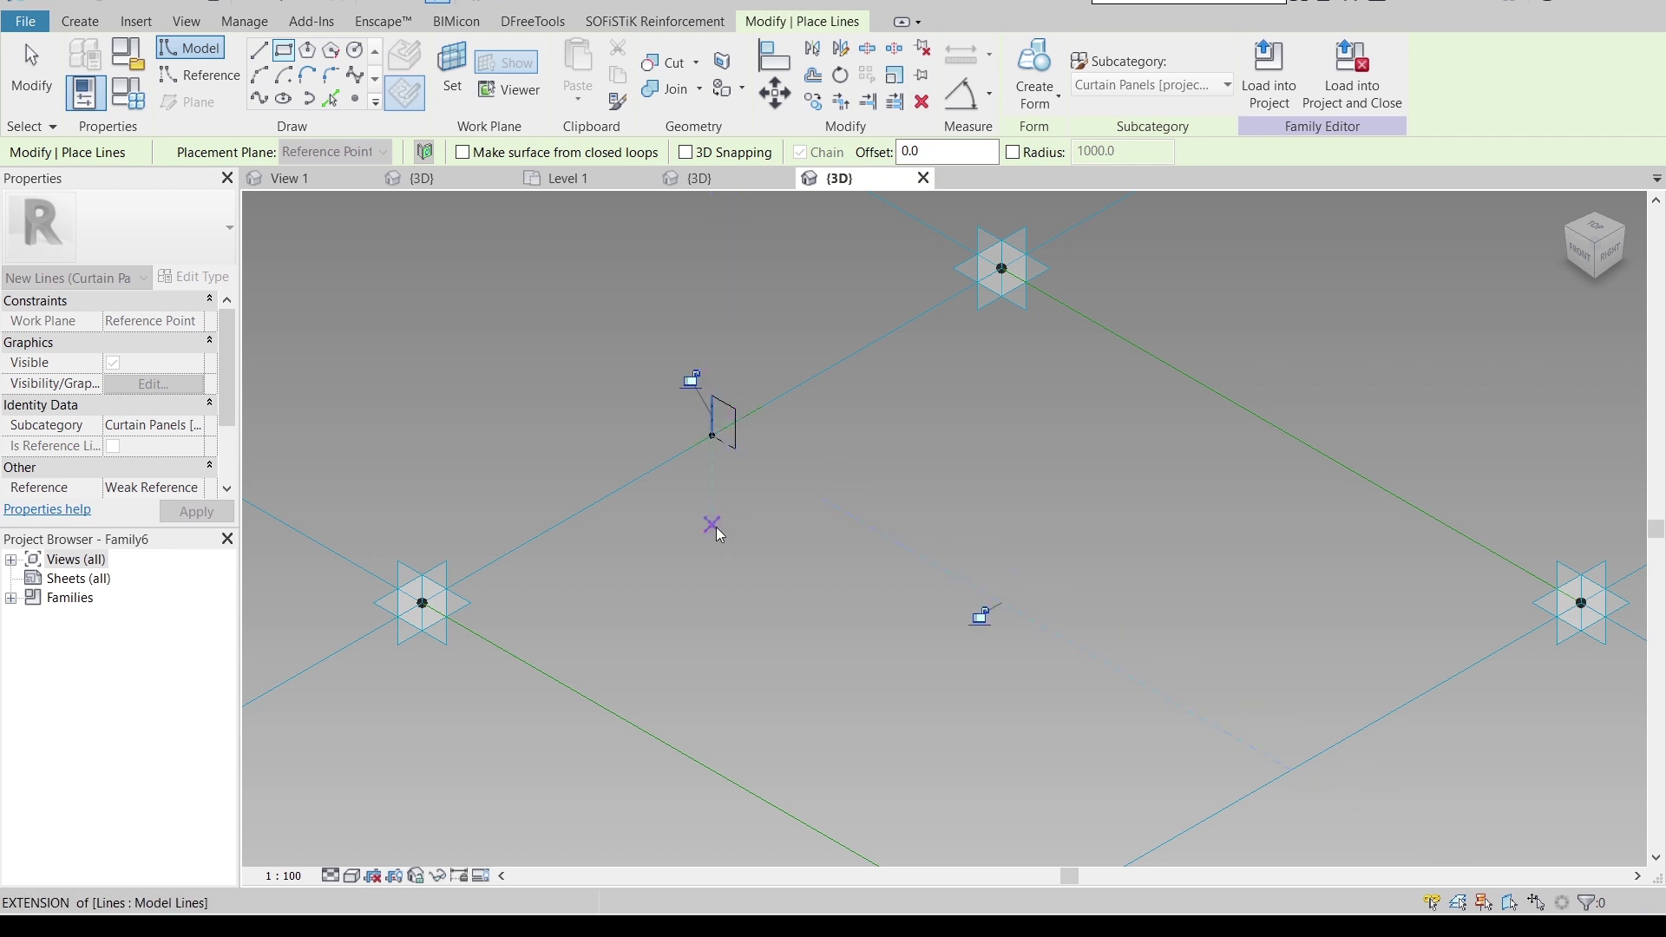
key("Escape")
key("Escape")
- Change the rectangle's top edge size from 60.0 to 40
scroll(714, 533, "down", 2)
scroll(715, 554, "down", 2)
middle_click_drag(715, 553, 748, 461)
middle_click_drag(649, 597, 861, 530, "shift")
scroll(697, 487, "up", 7)
middle_click_drag(677, 501, 718, 484)
left_click(693, 491)
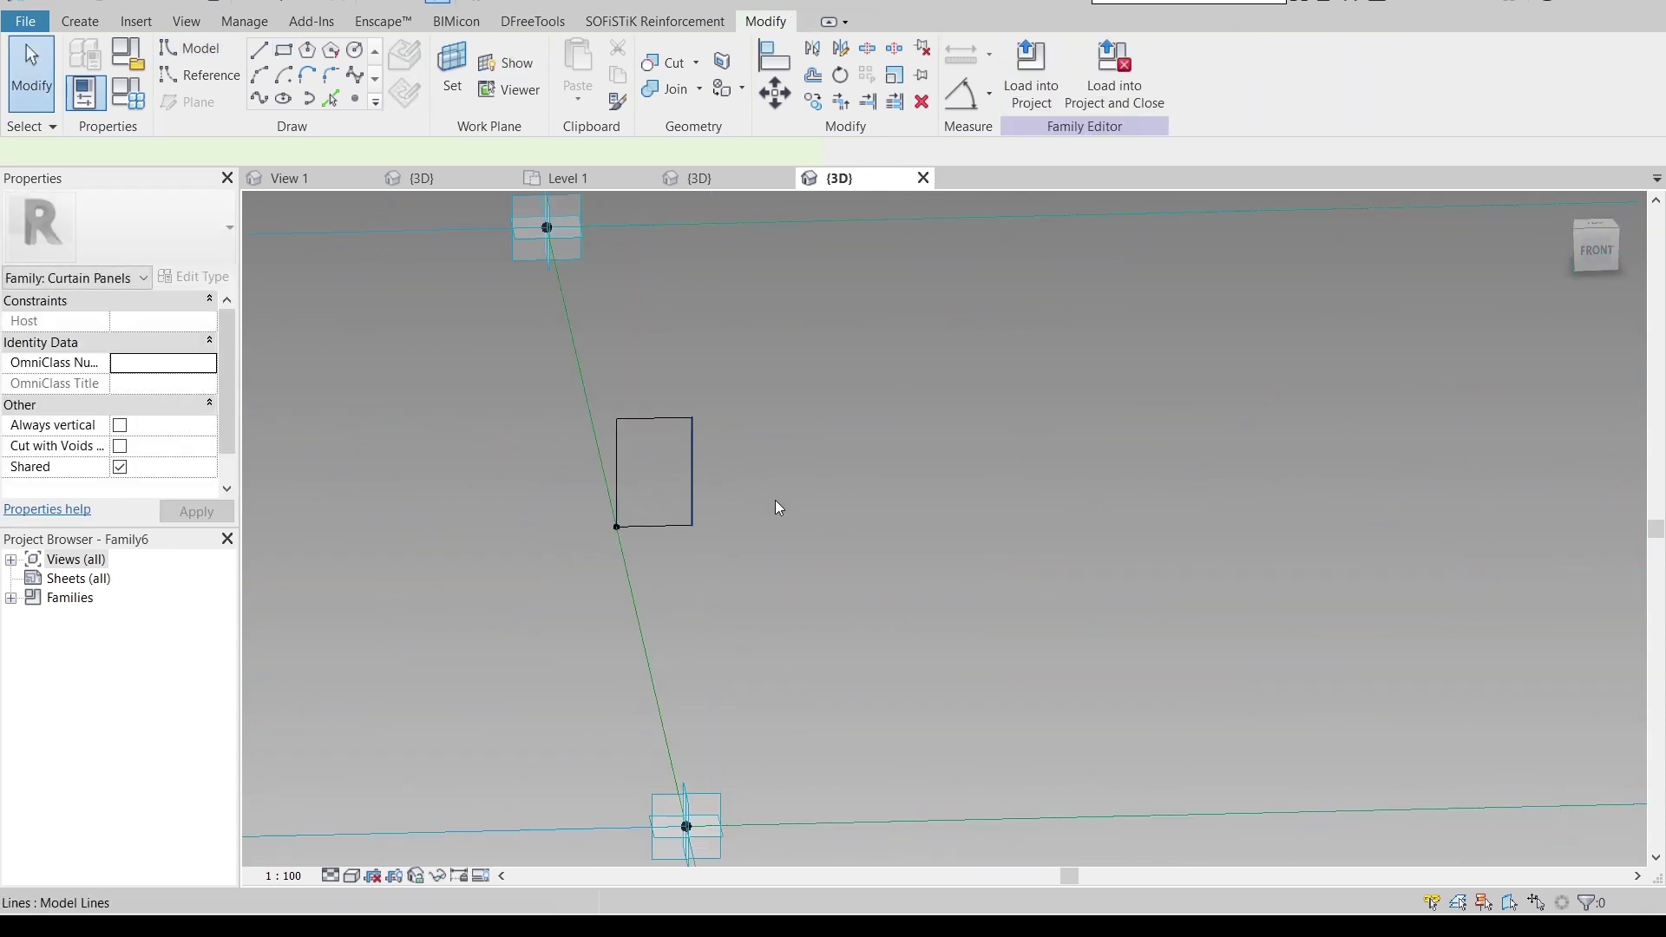
left_click(732, 514)
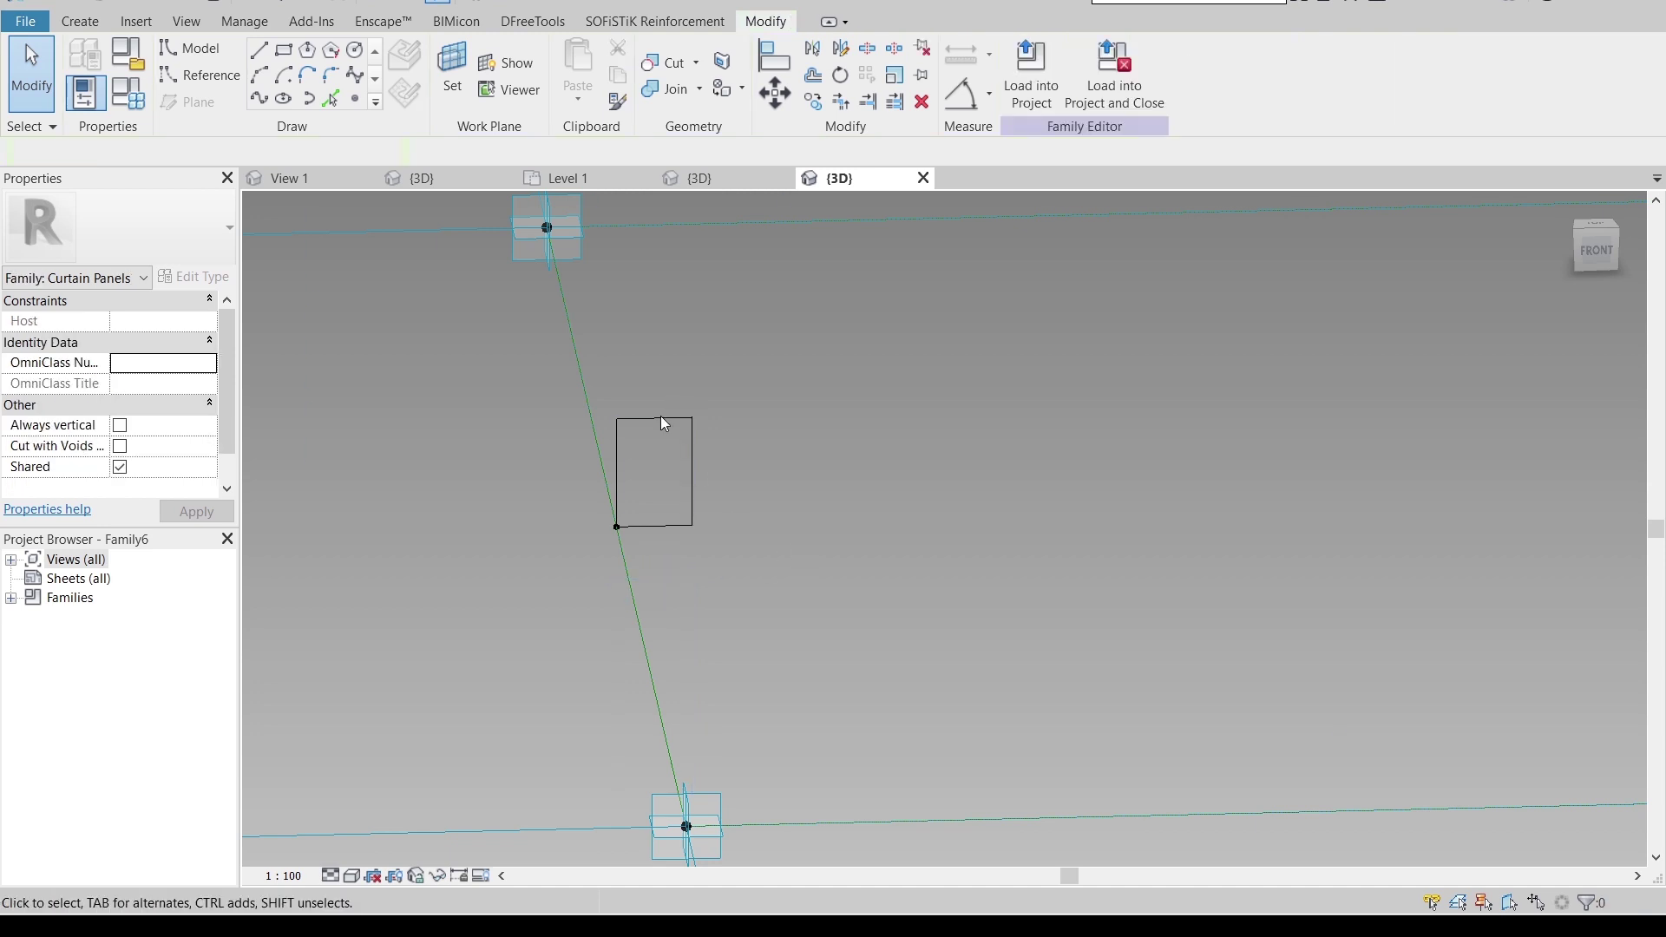
left_click(662, 418)
left_click(736, 473)
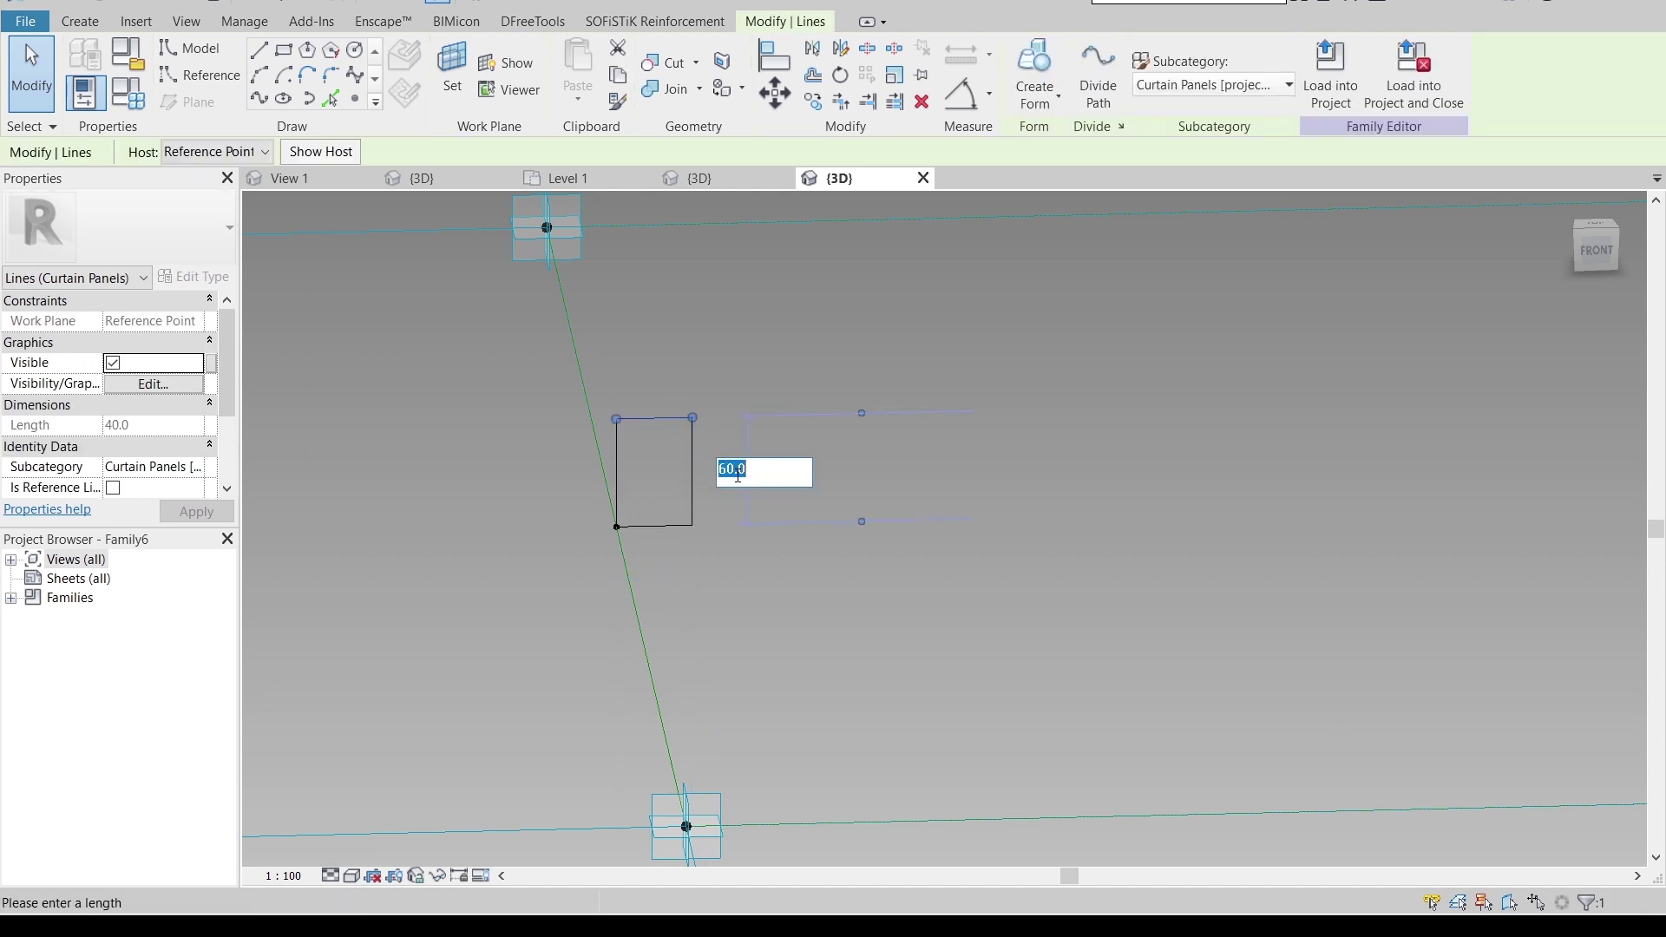
type("40")
key("Return")
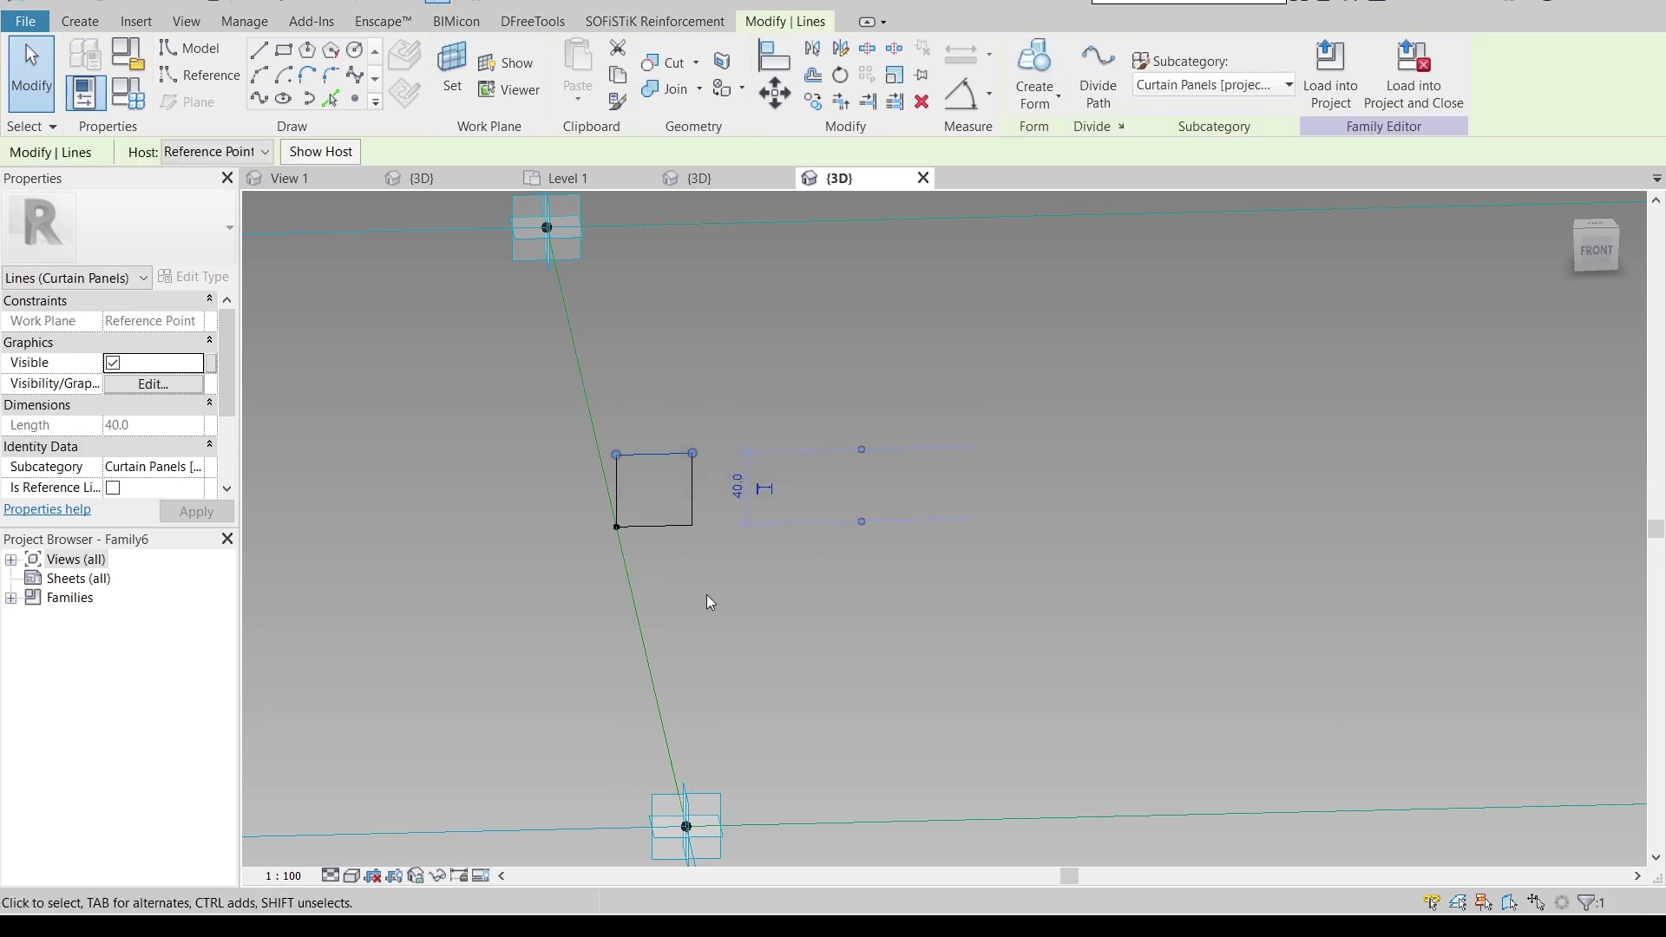
key("Escape")
- Place aligned dimensions (DI) across the square's height and width
key("d")
key("i")
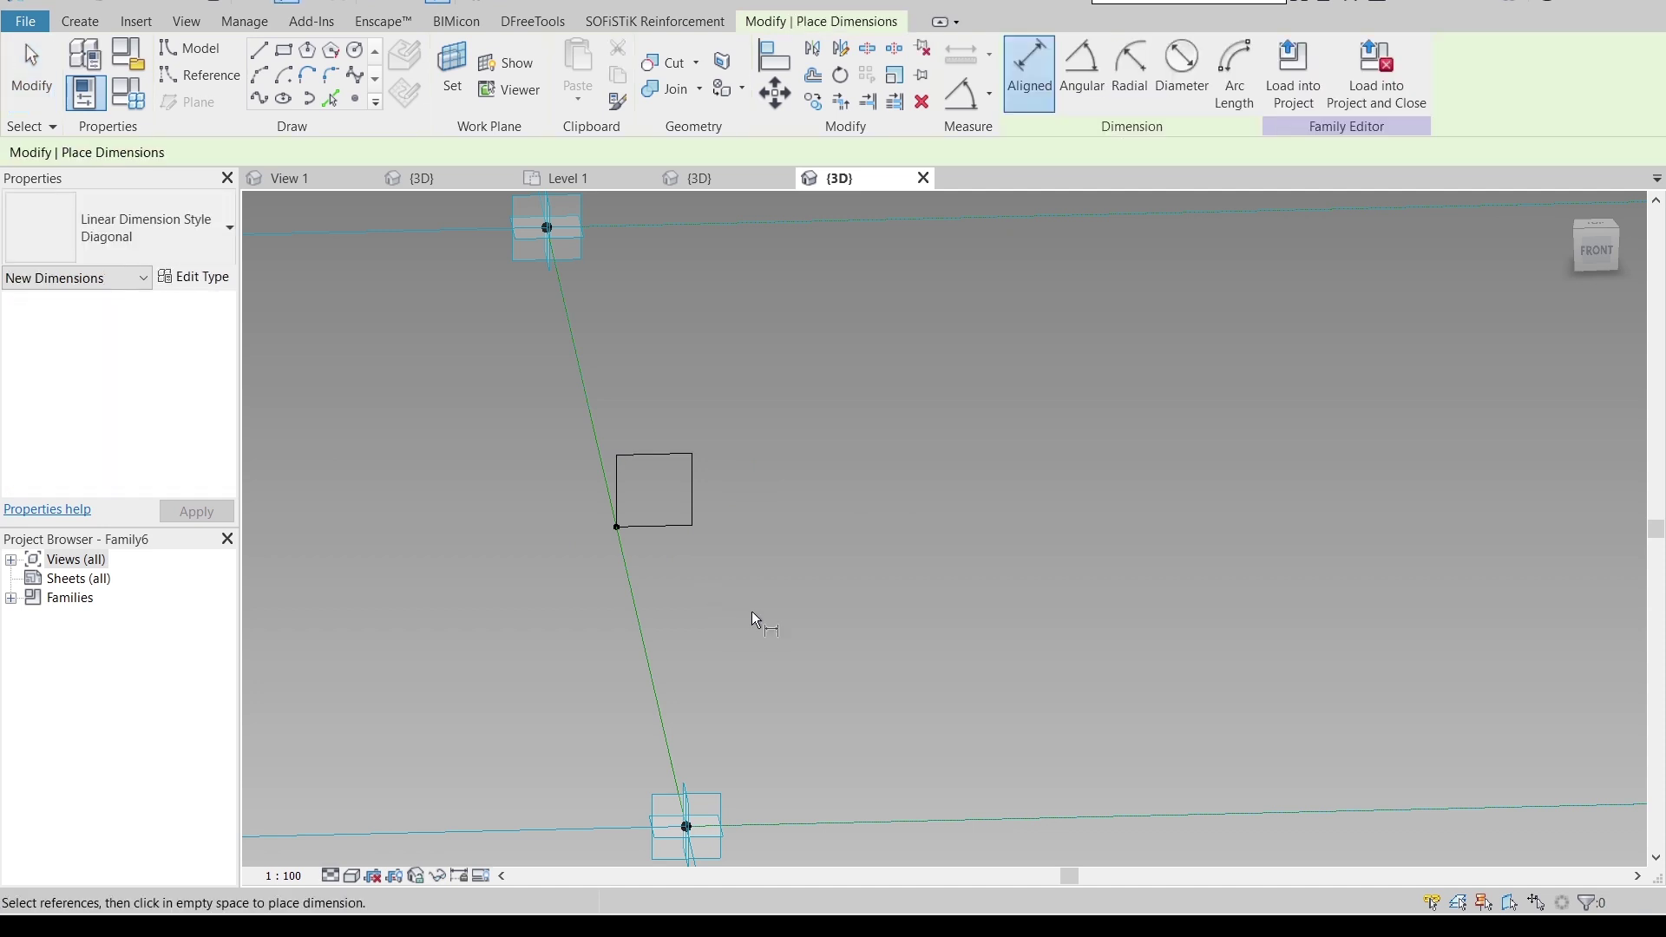
middle_click_drag(802, 593, 882, 584)
left_click(752, 524)
left_click(735, 449)
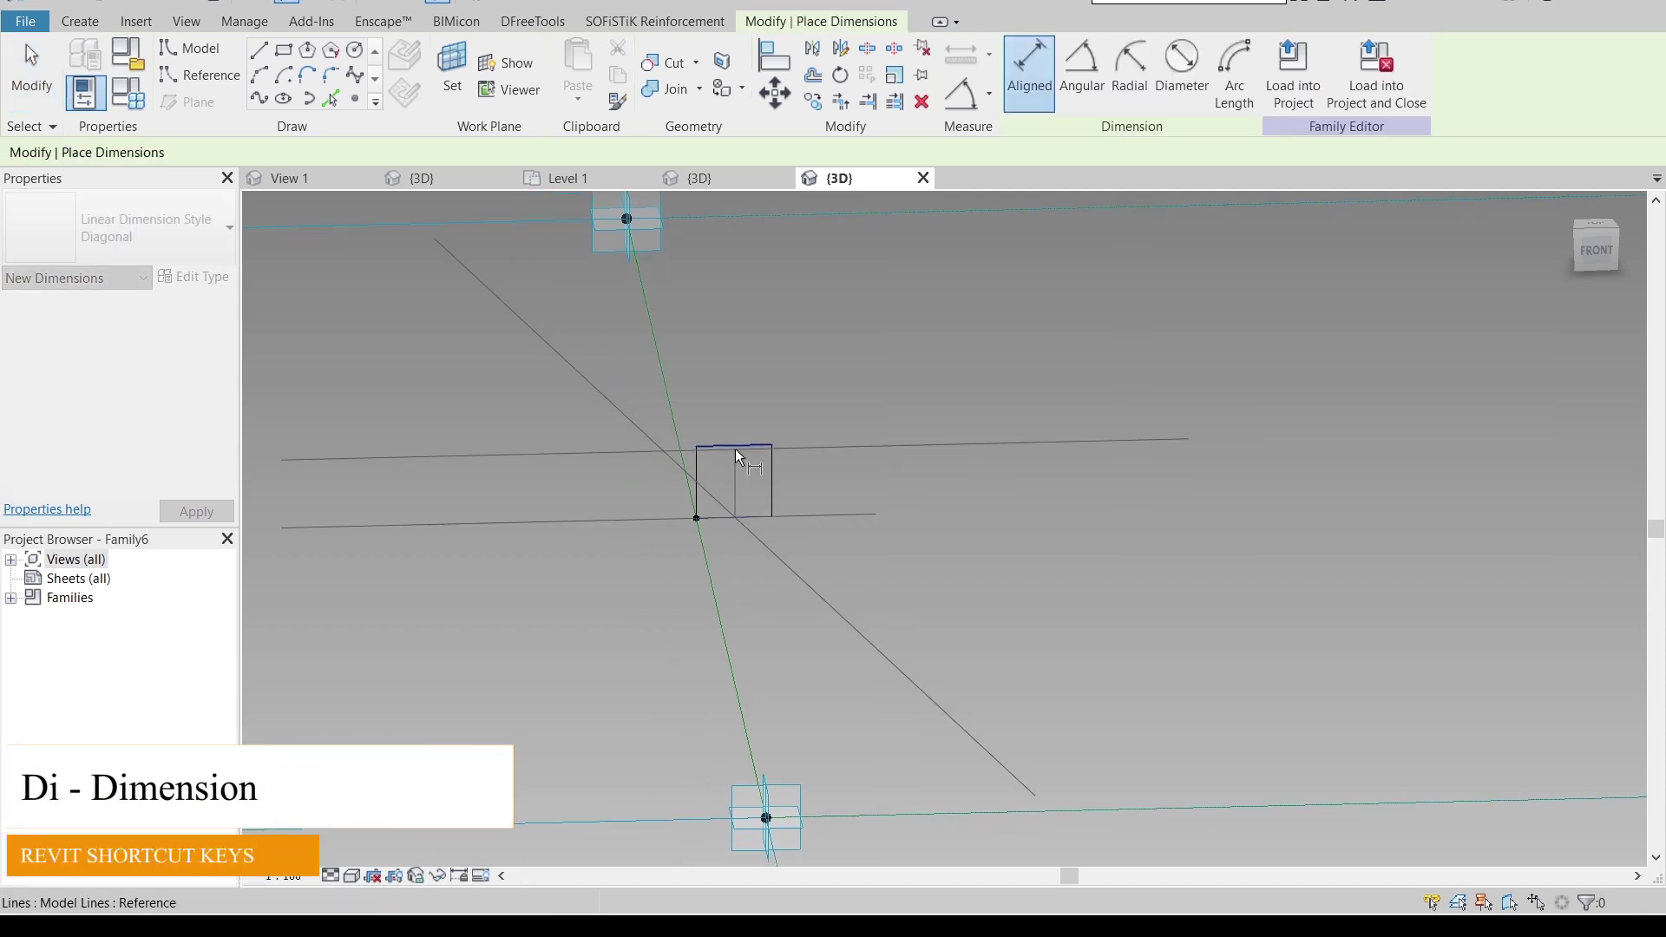
left_click(553, 449)
left_click(696, 475)
left_click(771, 475)
left_click(867, 684)
- Set the view scale to 1 : 5
scroll(866, 682, "down", 2)
middle_click_drag(859, 665, 877, 647)
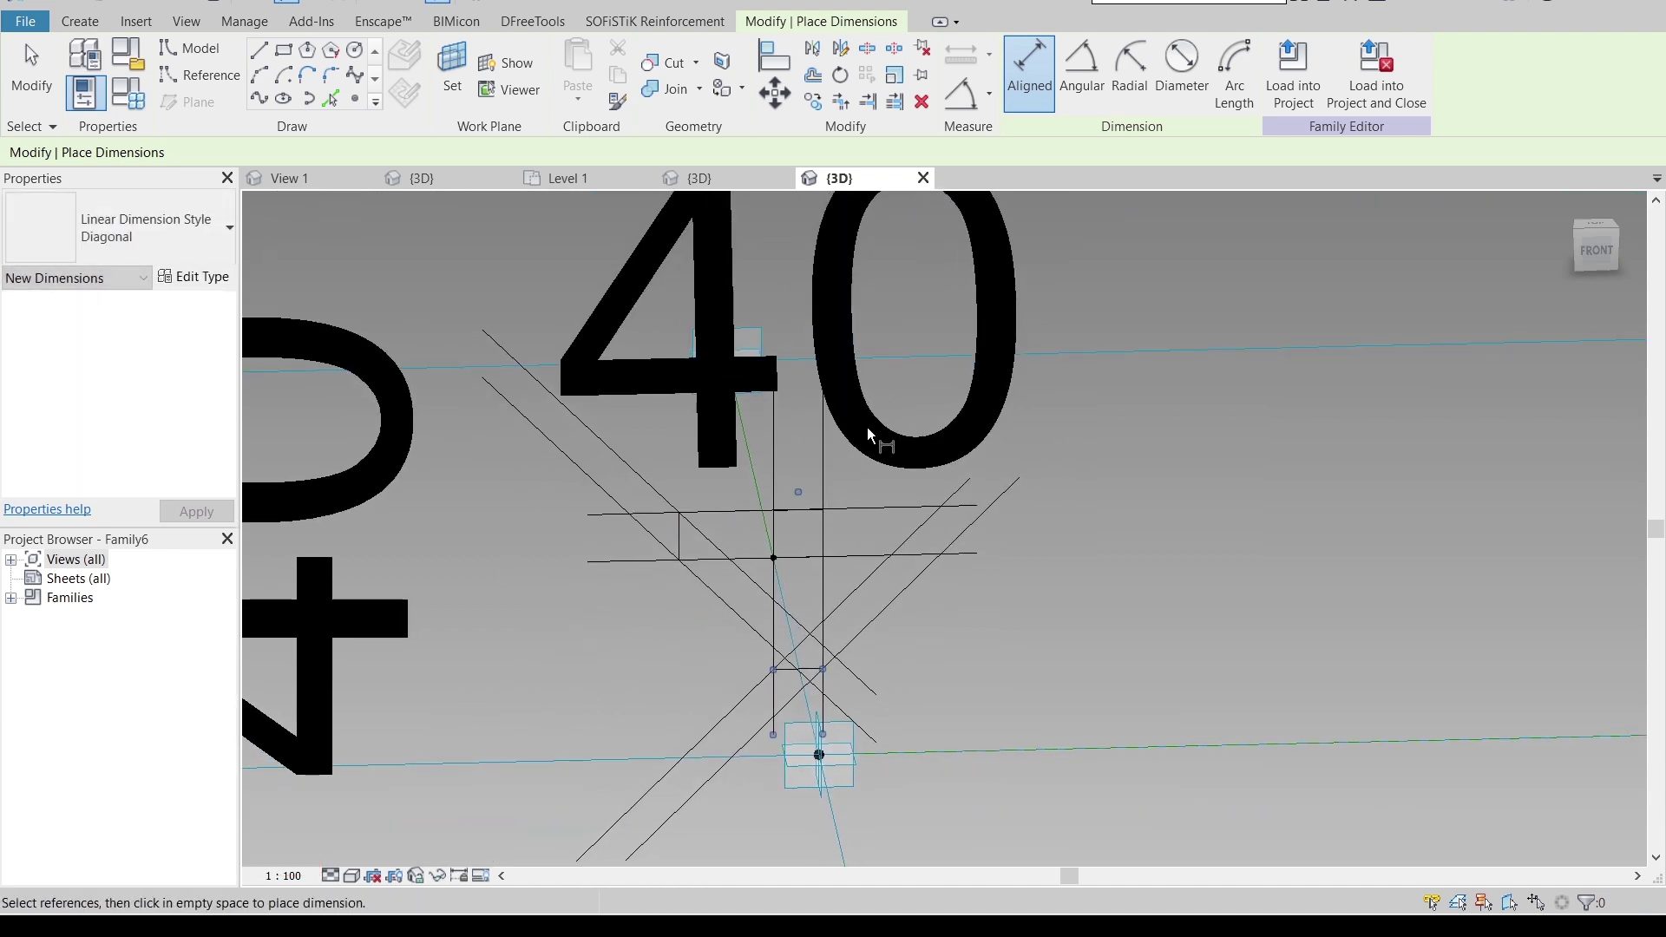
left_click(265, 878)
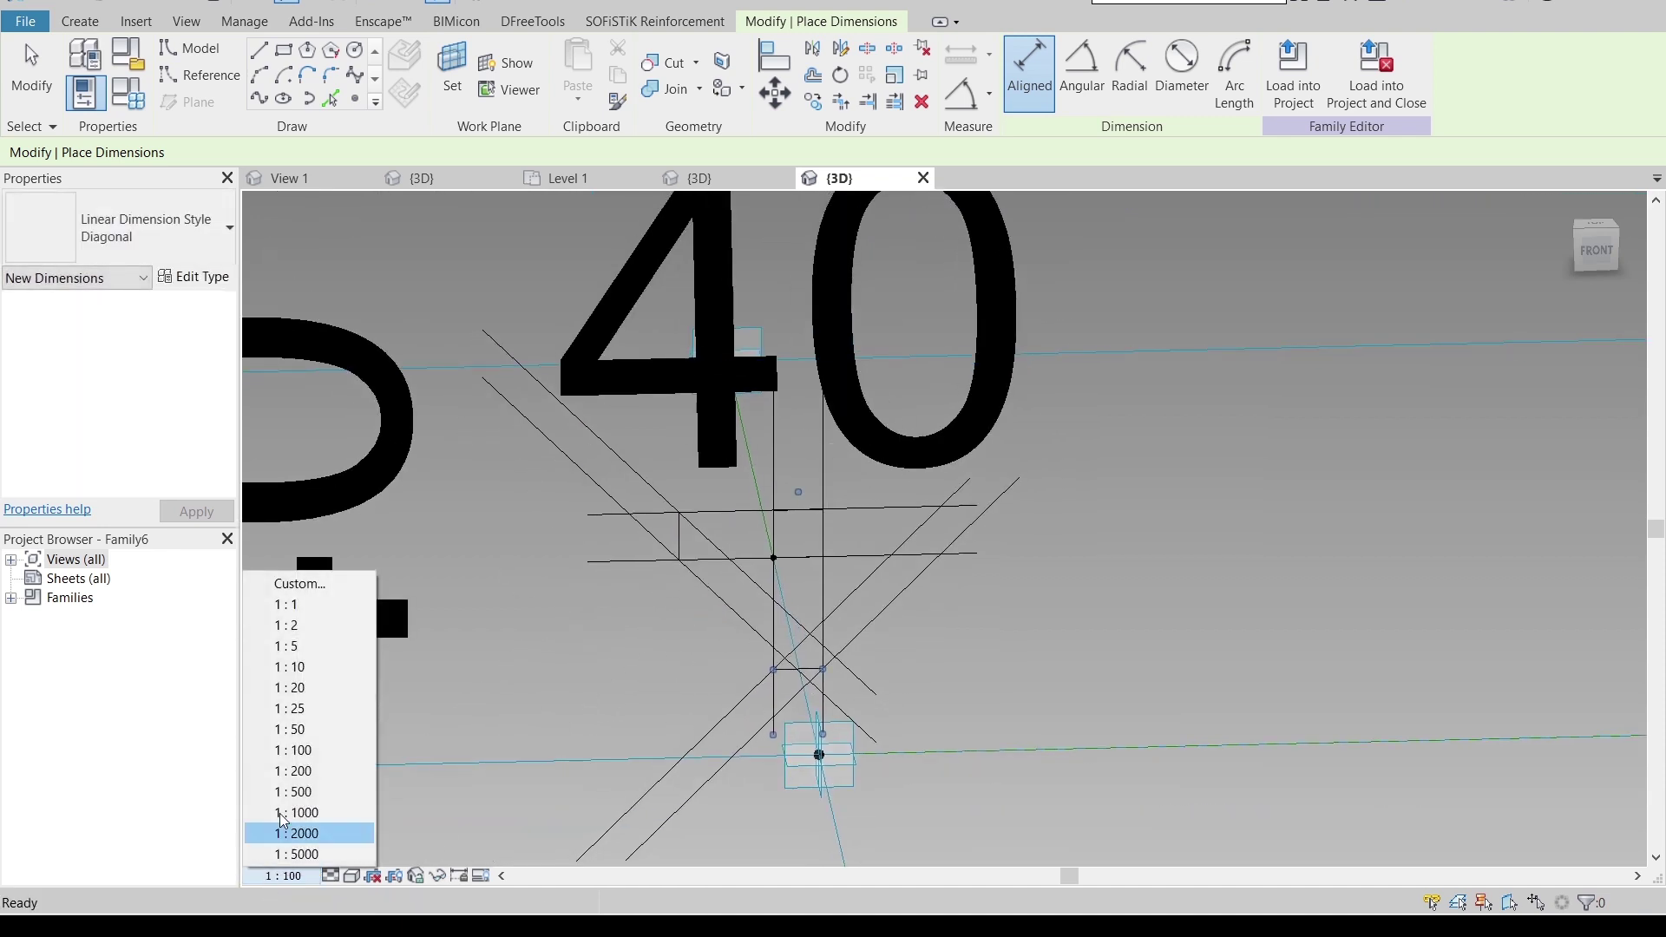
left_click(300, 648)
key("Escape")
key("Escape")
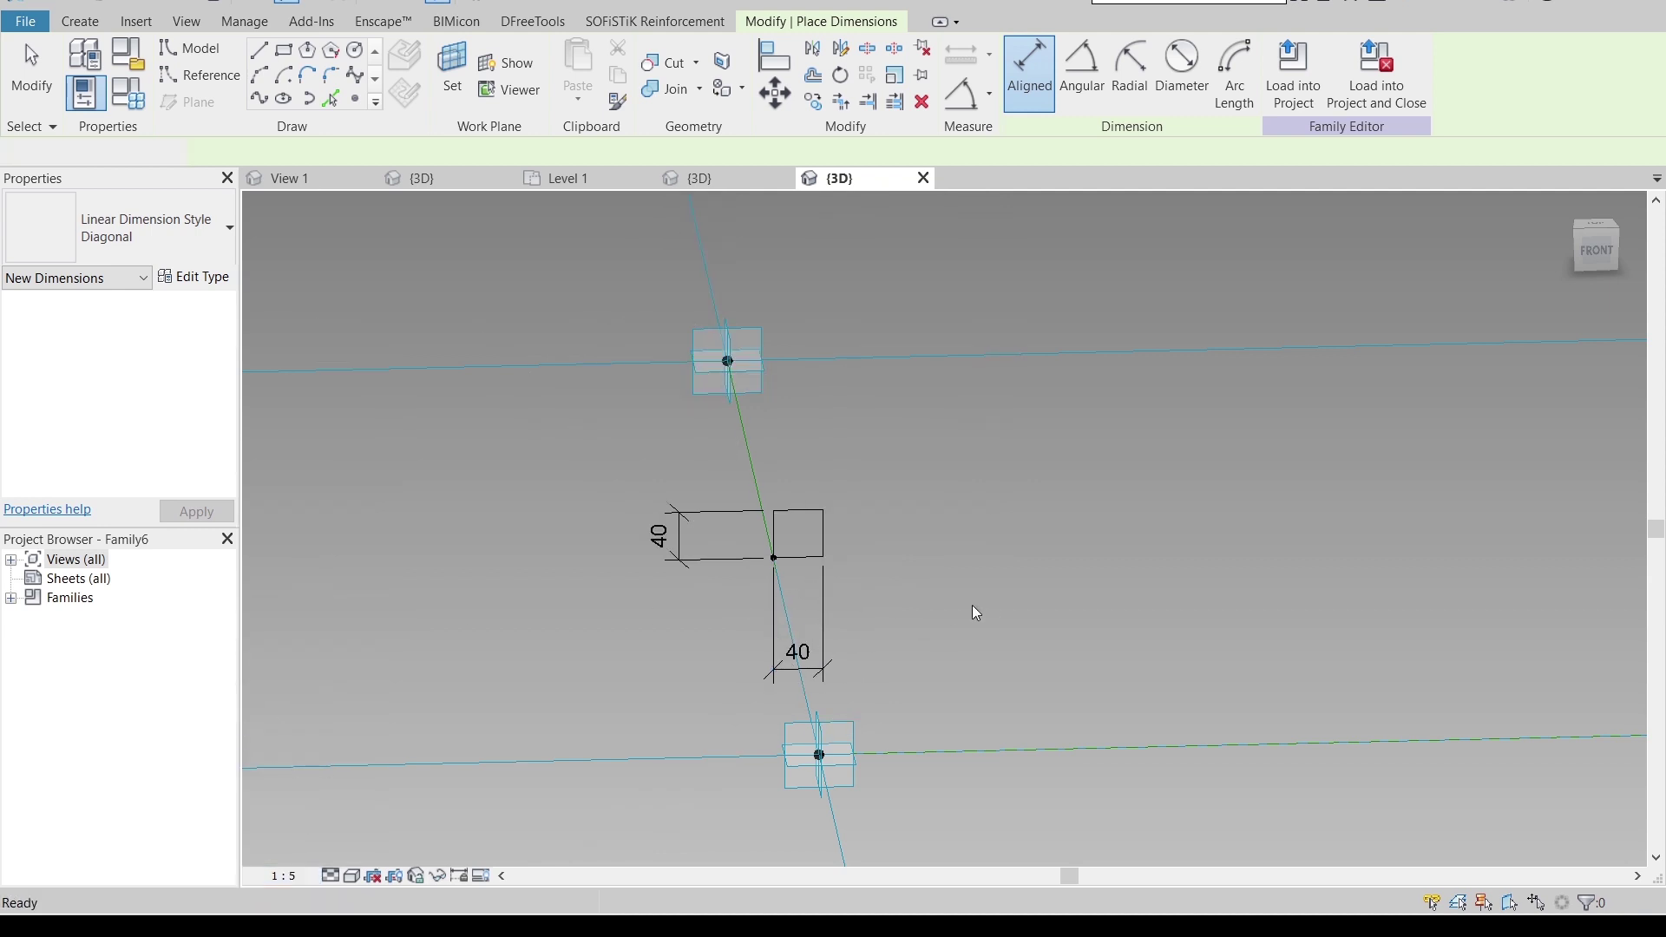
- Label the bottom and left 40 dimensions with new parameters Length and Height
left_click(821, 671)
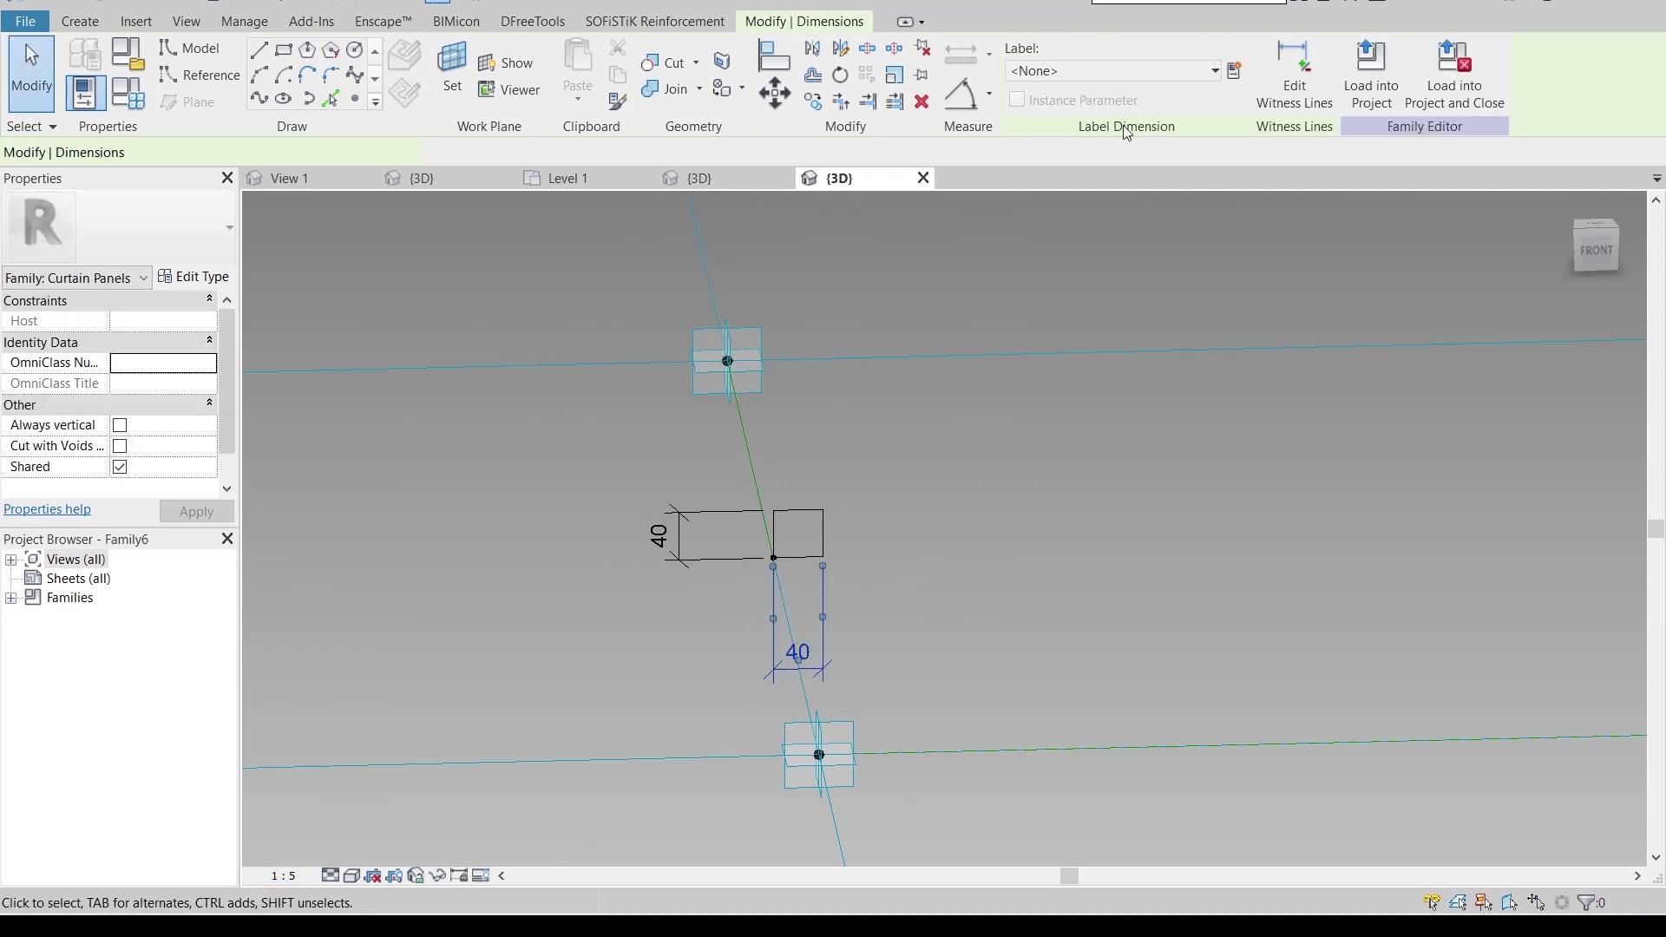
left_click(1235, 74)
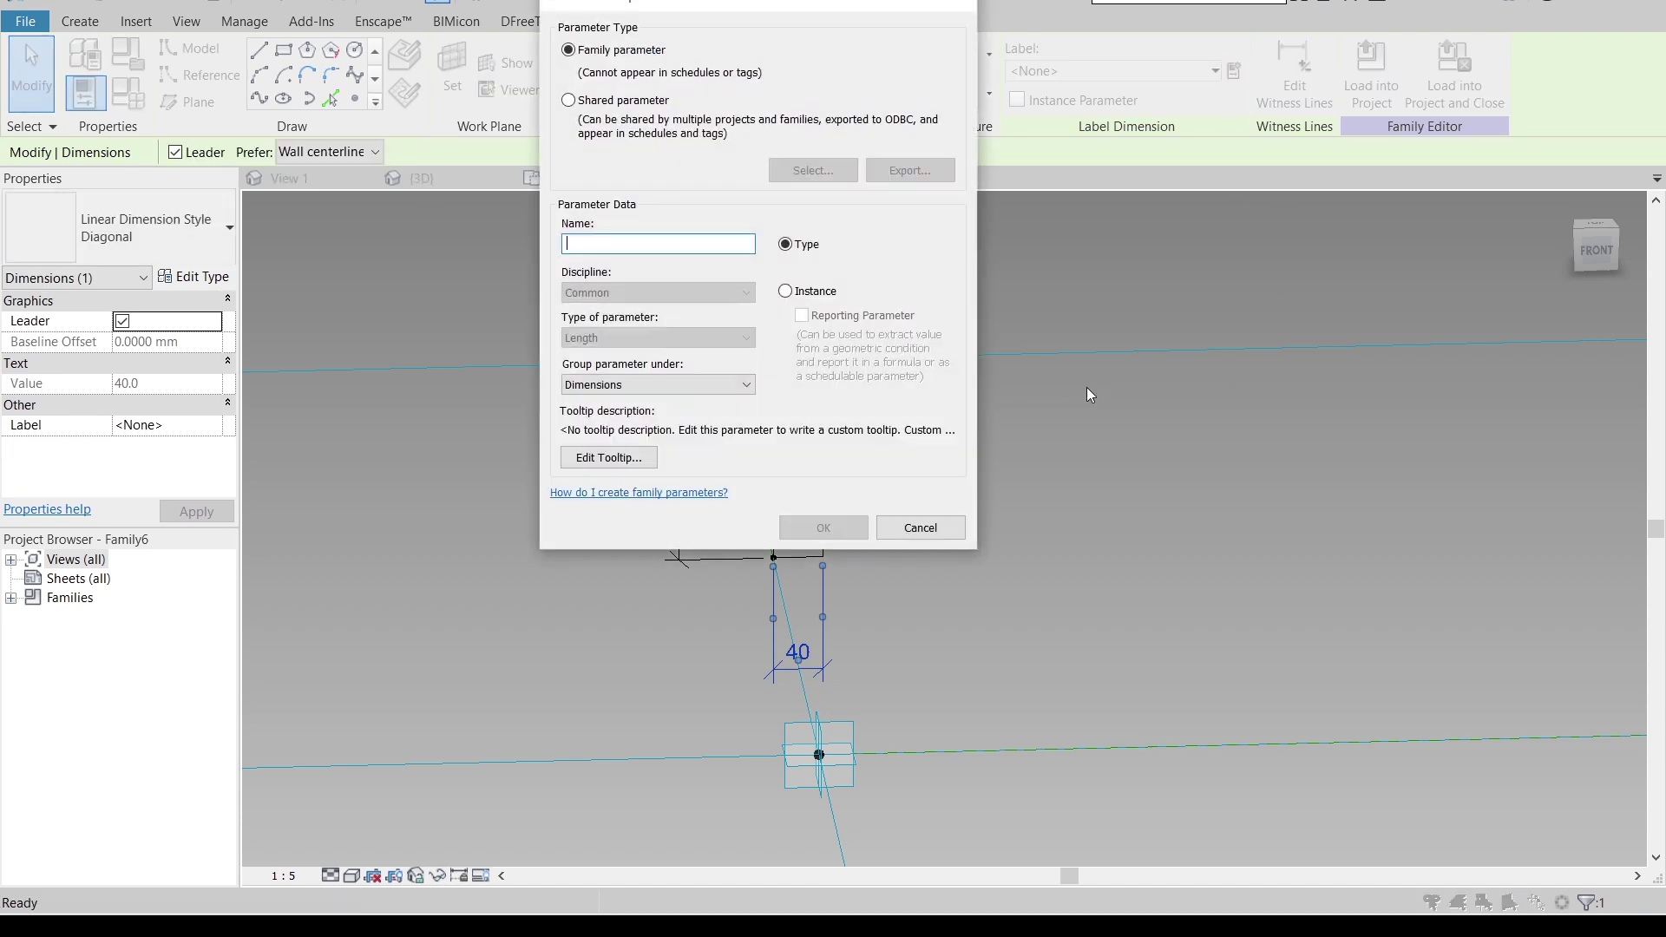
type("Length")
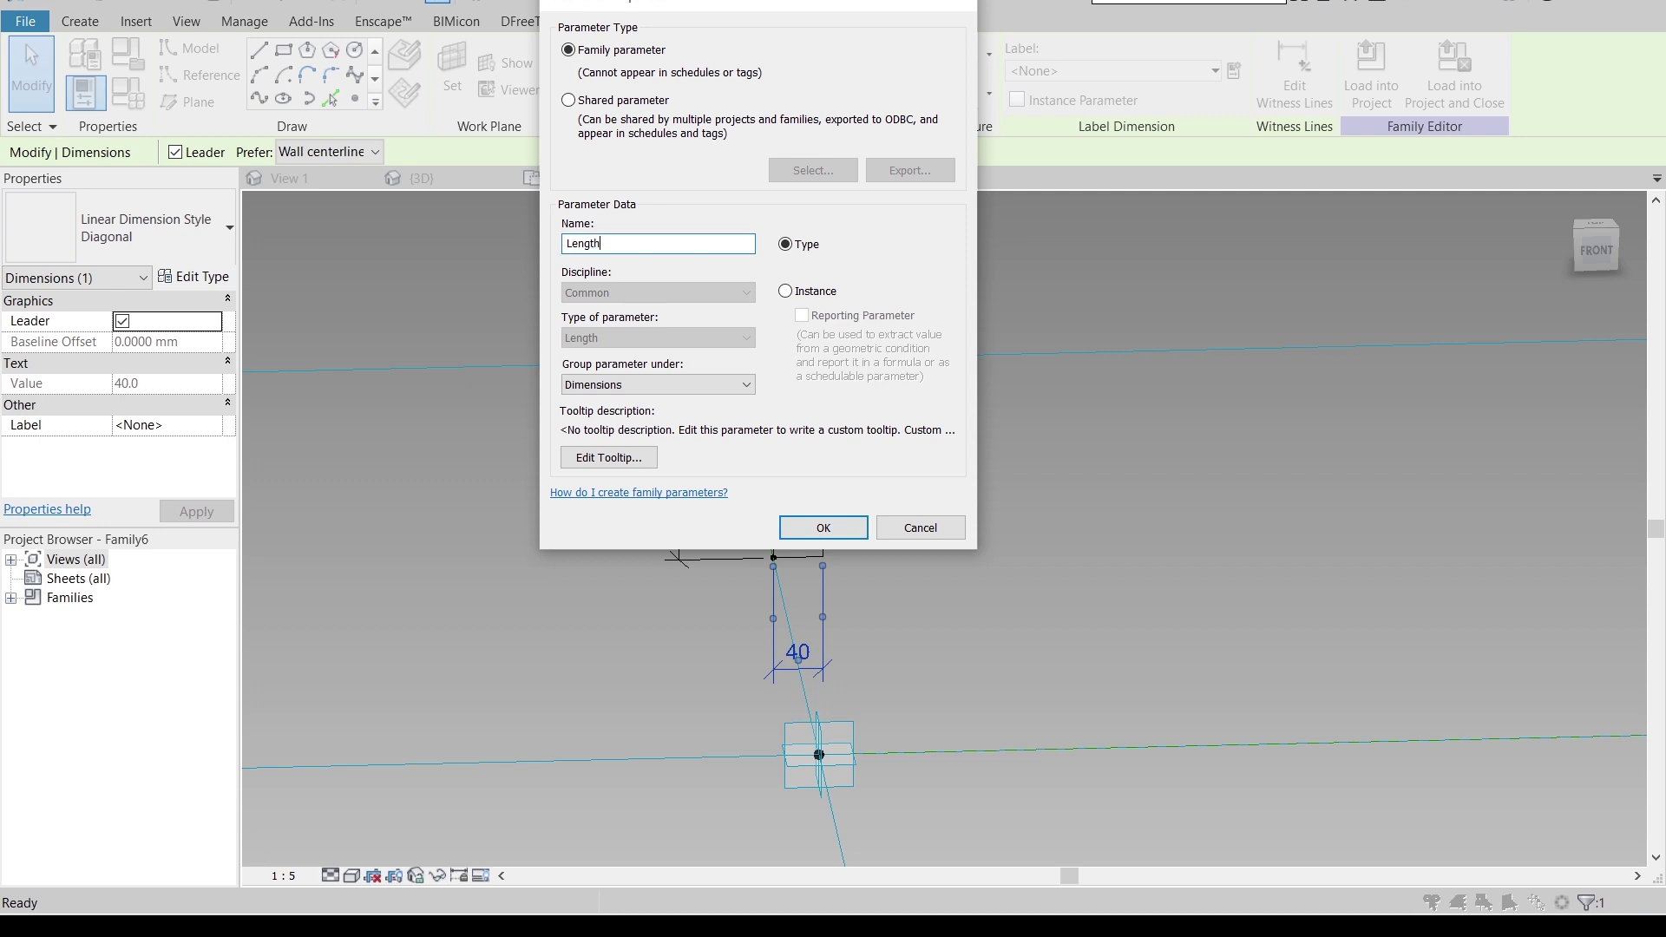
key("Return")
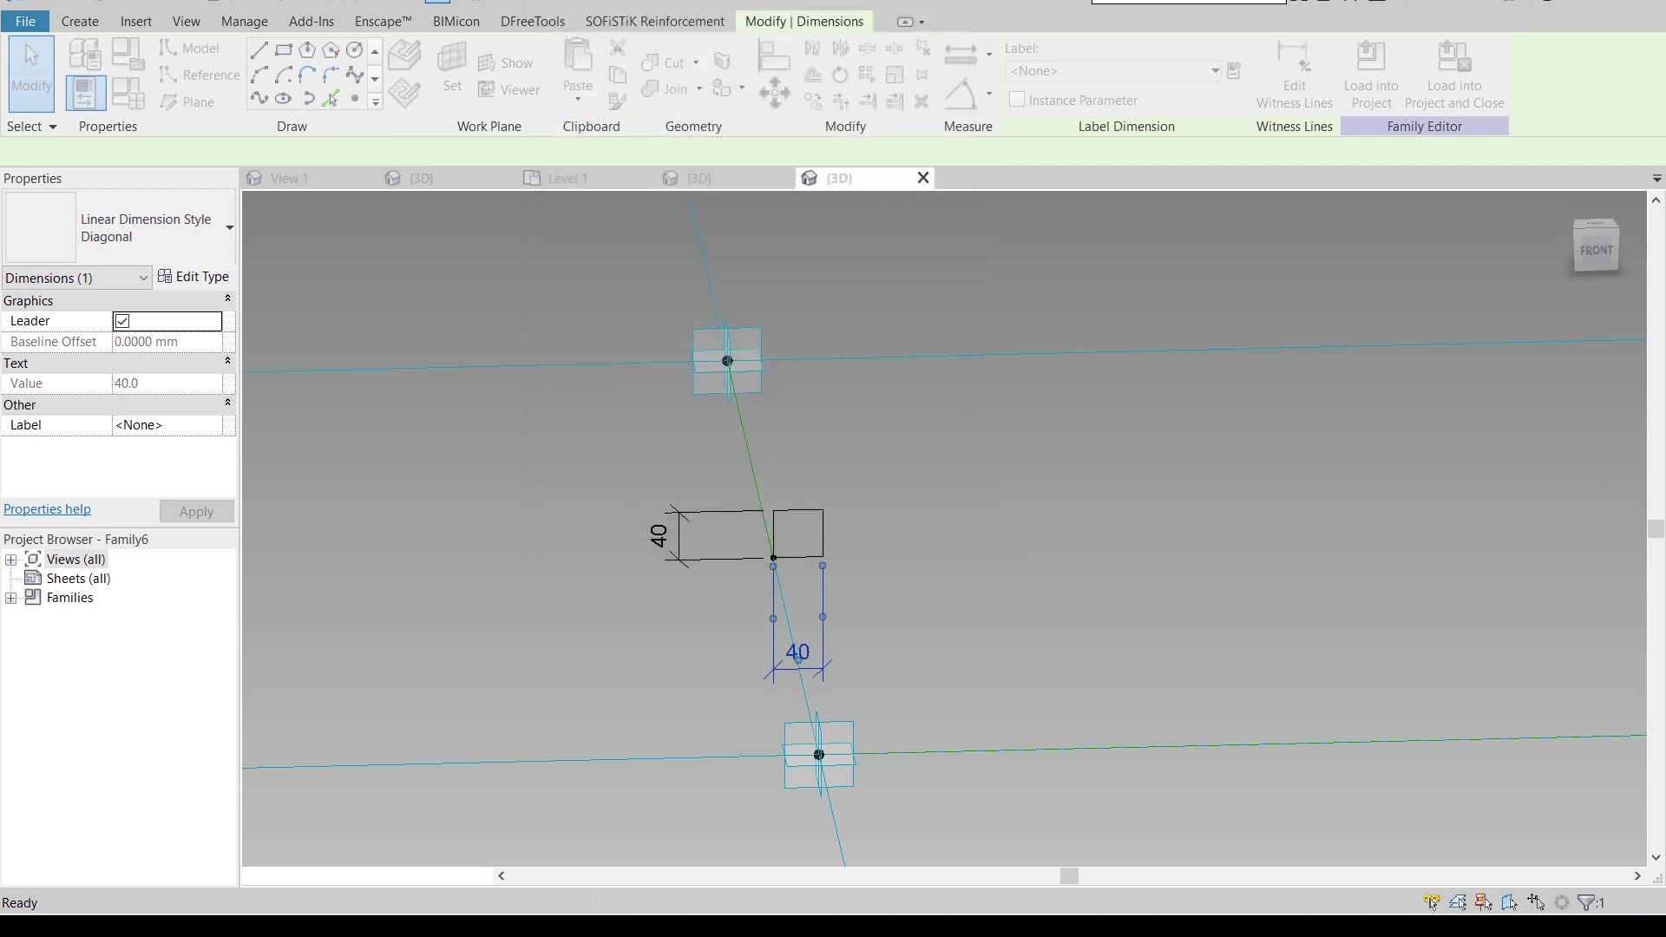
left_click(696, 562)
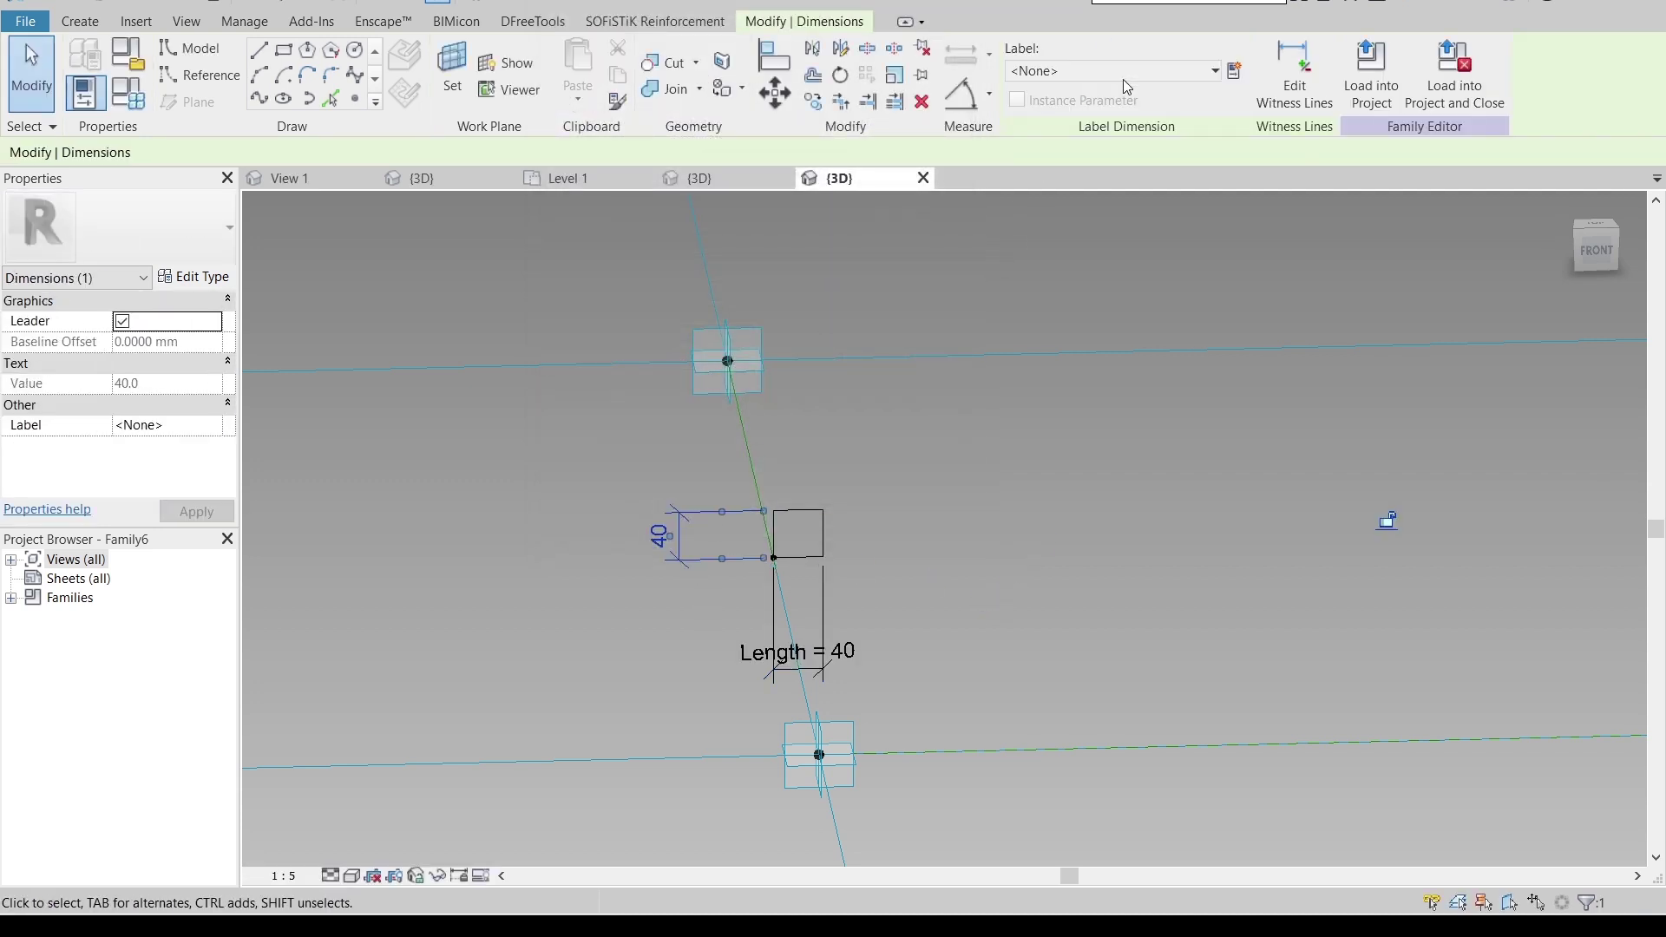
left_click(1234, 70)
type("Heig")
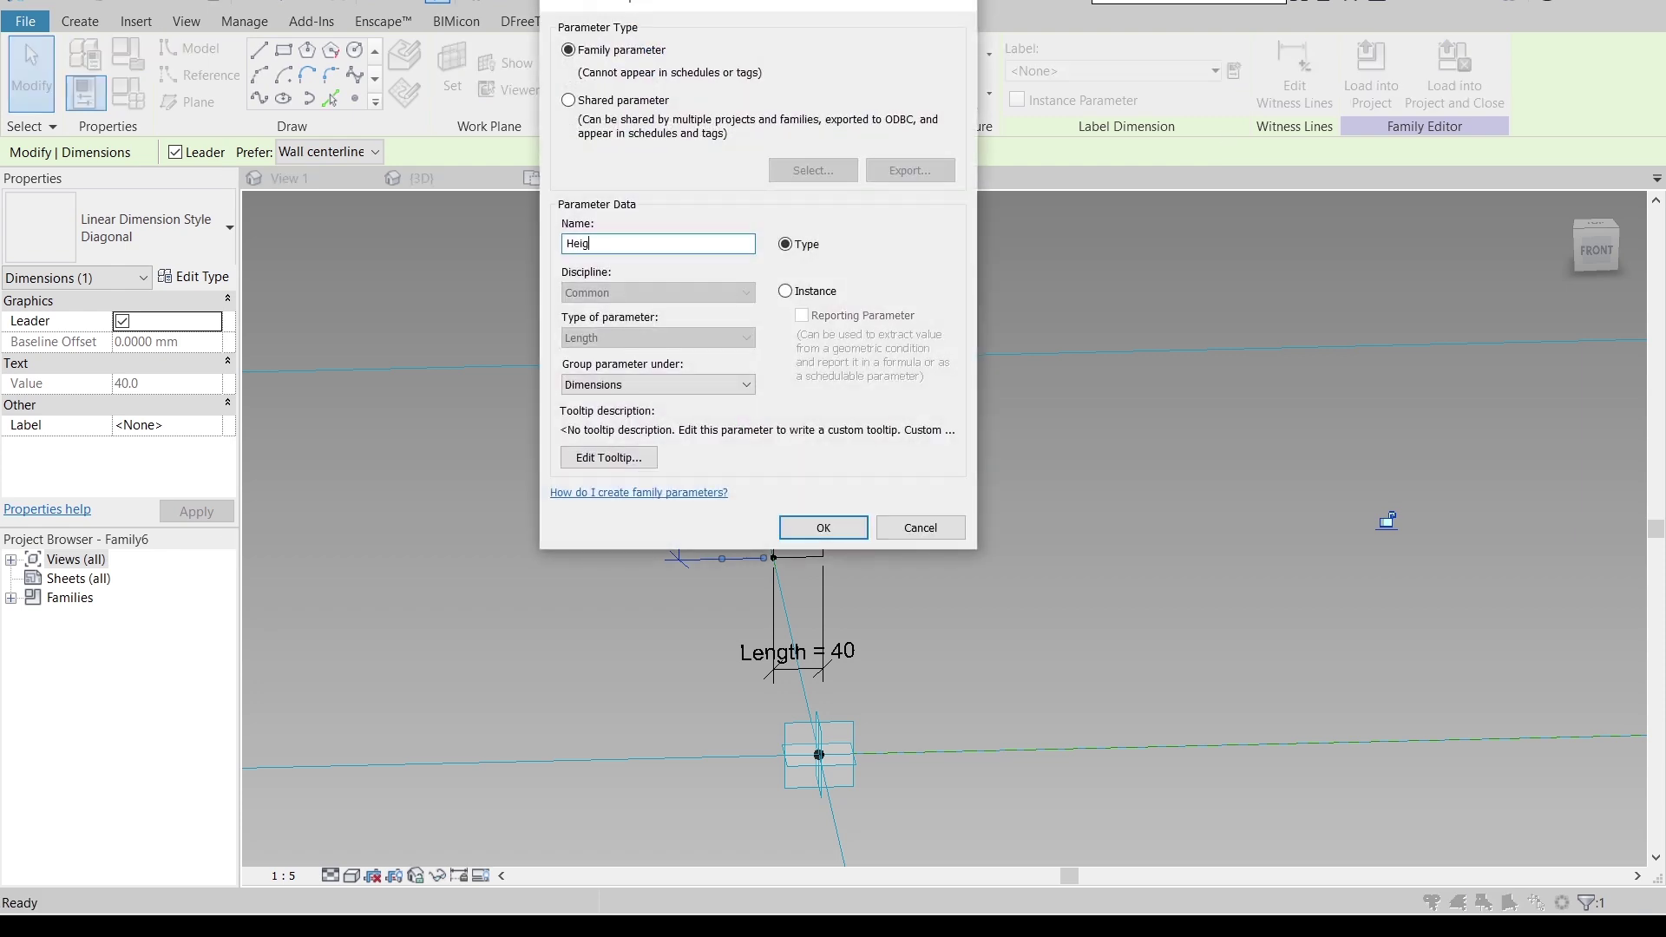
type("ht")
key("Return")
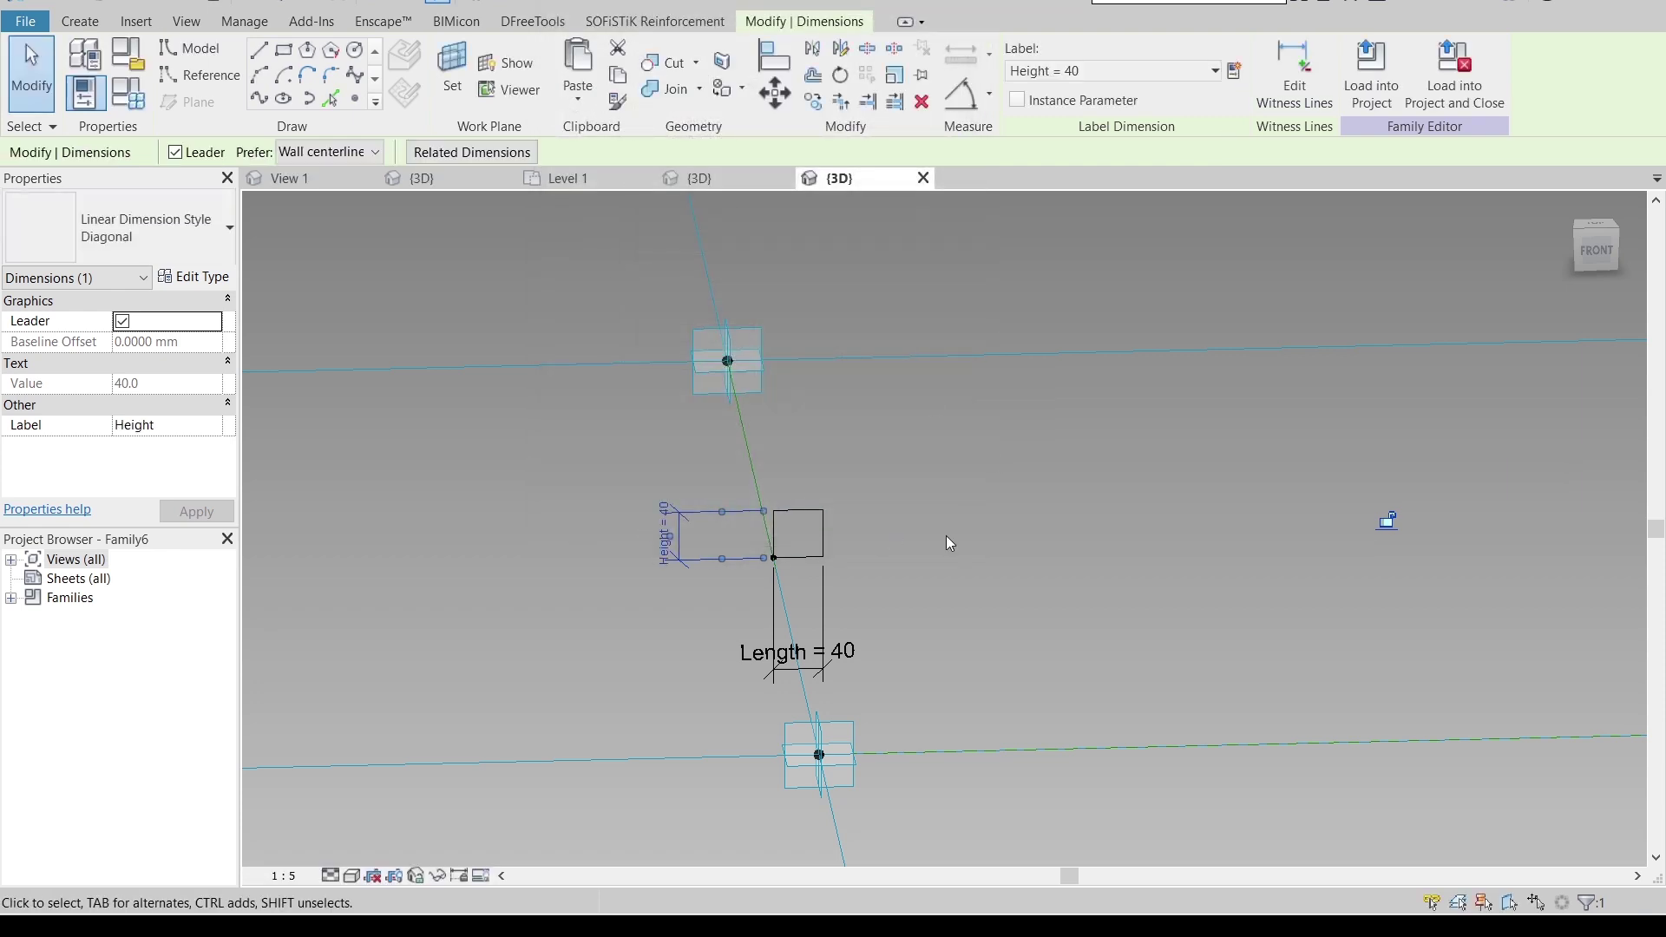
left_click(951, 544)
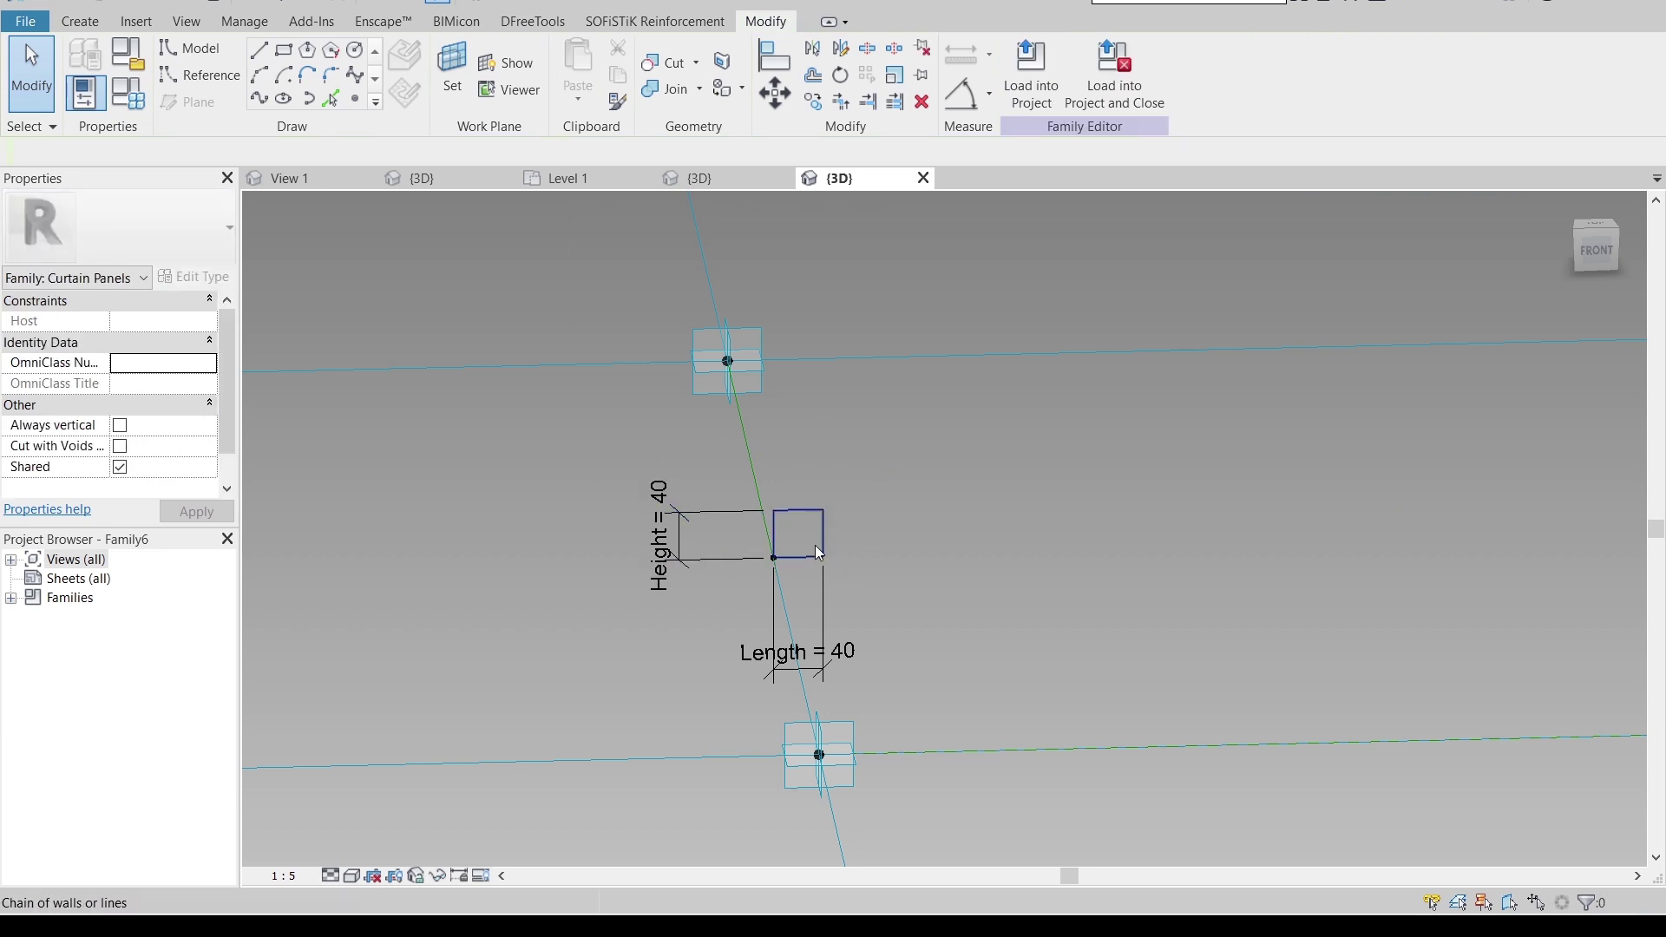
- Sweep the square profile along the frame's reference lines into a solid frame
left_click(754, 449)
left_click(752, 447, "ctrl")
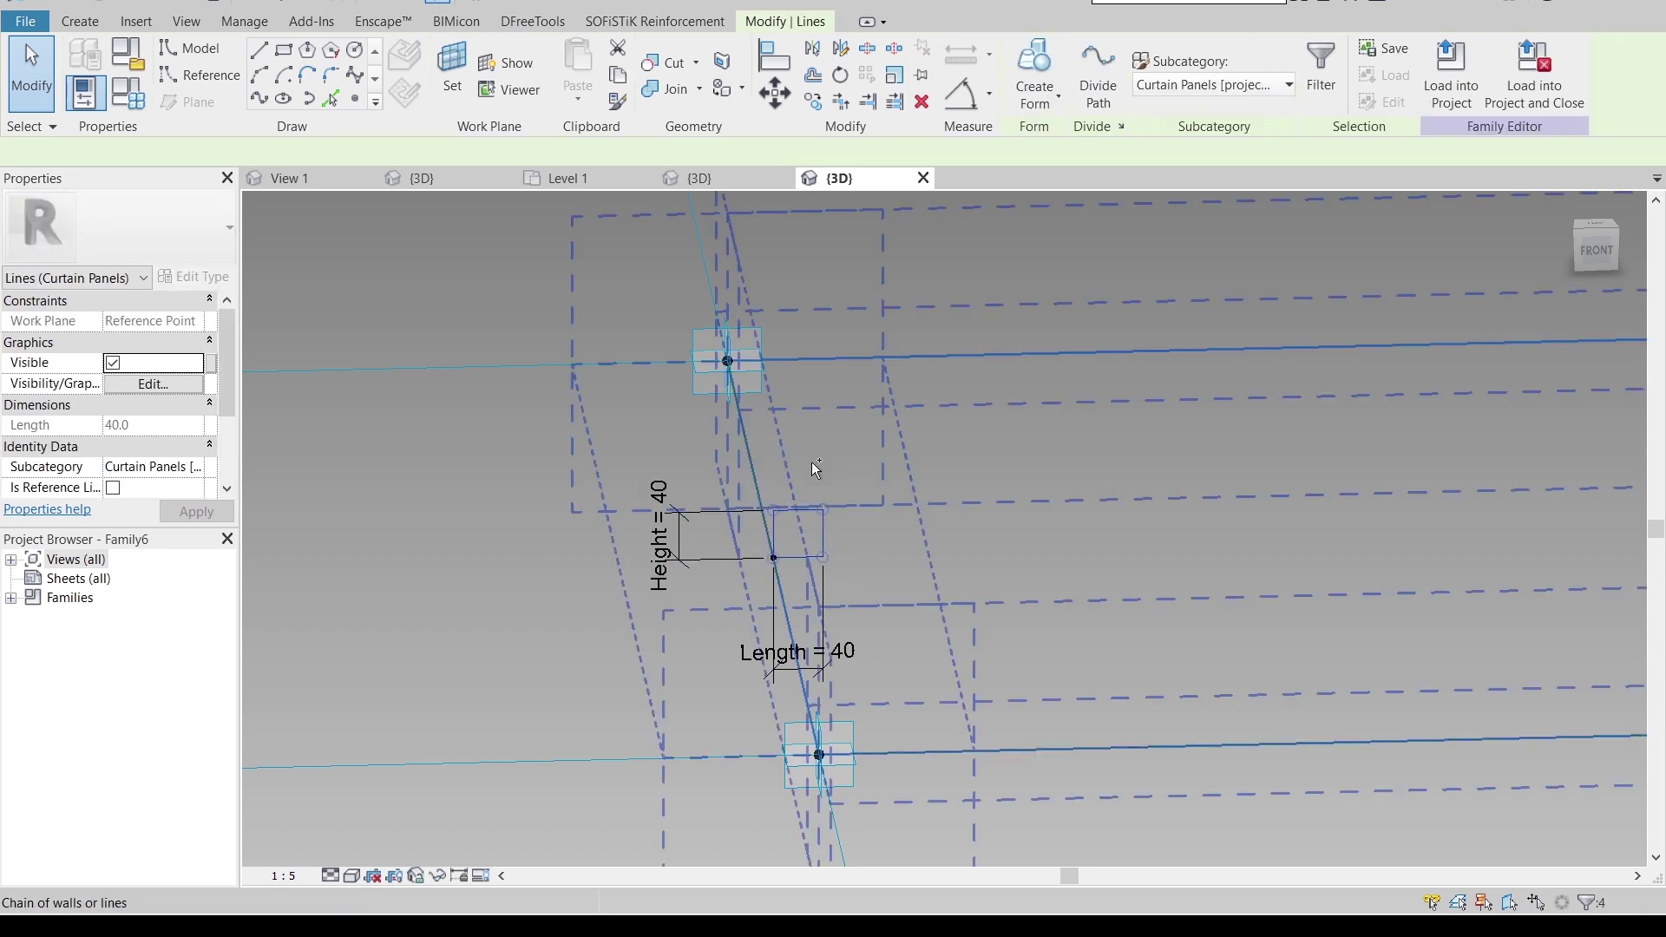
left_click(1033, 95)
left_click(984, 142)
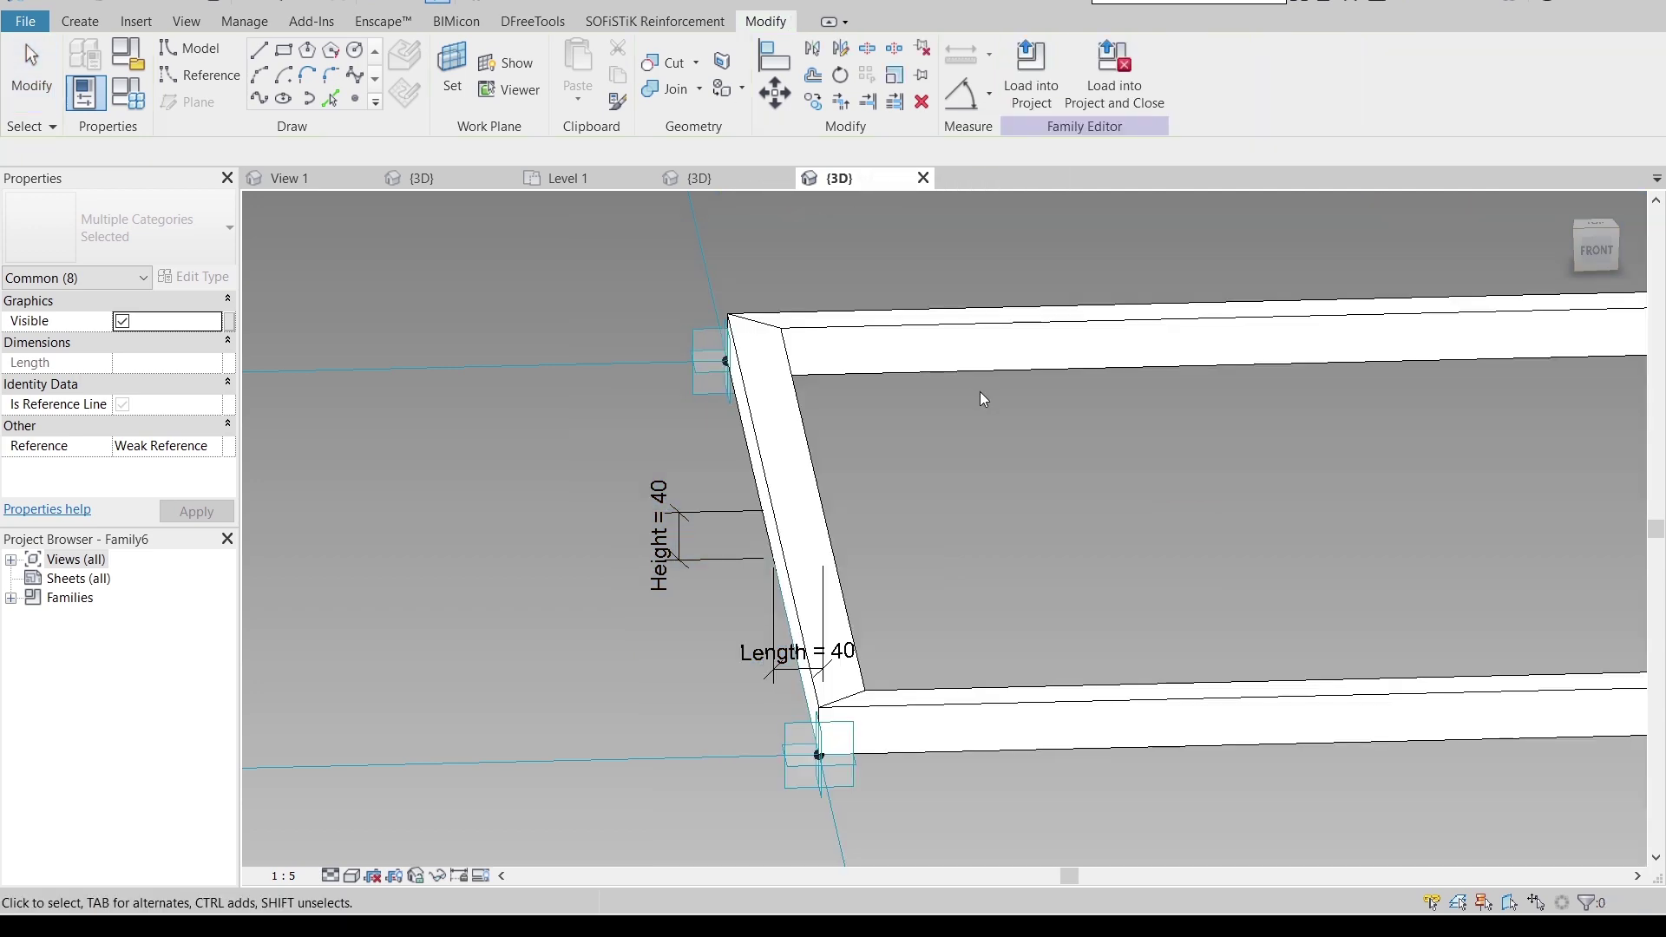
scroll(1006, 434, "down", 3)
middle_click_drag(1040, 453, 764, 444)
middle_click_drag(1067, 528, 980, 638, "shift")
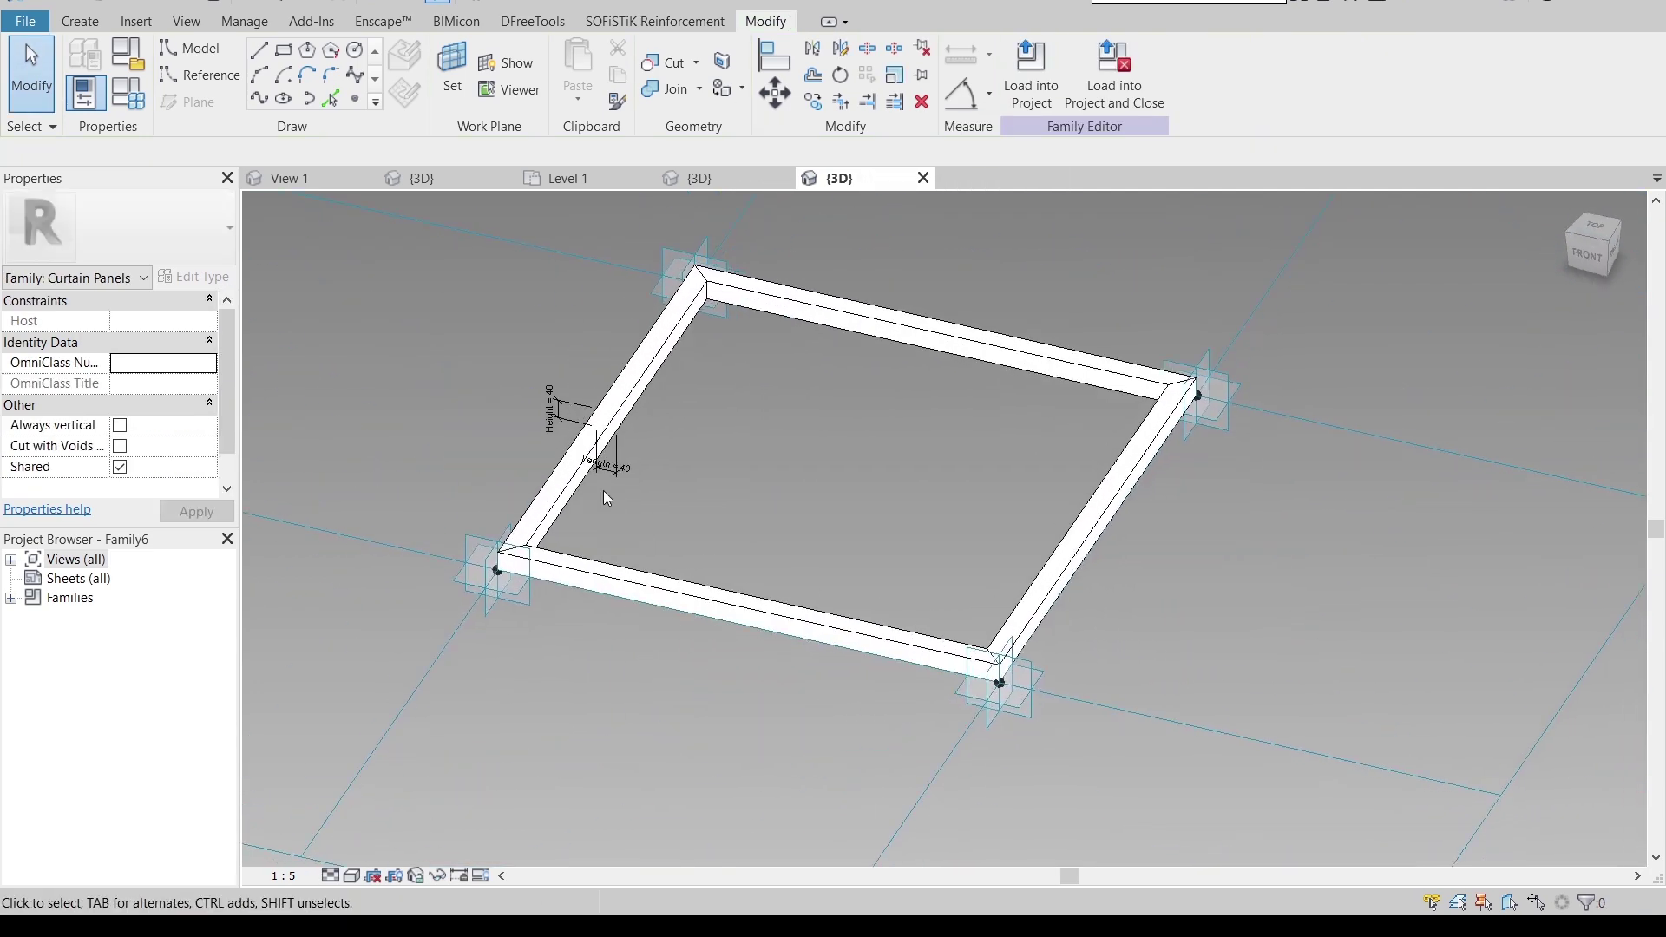
- Create a flat solid form across the four reference lines and select its top face
left_click(574, 591)
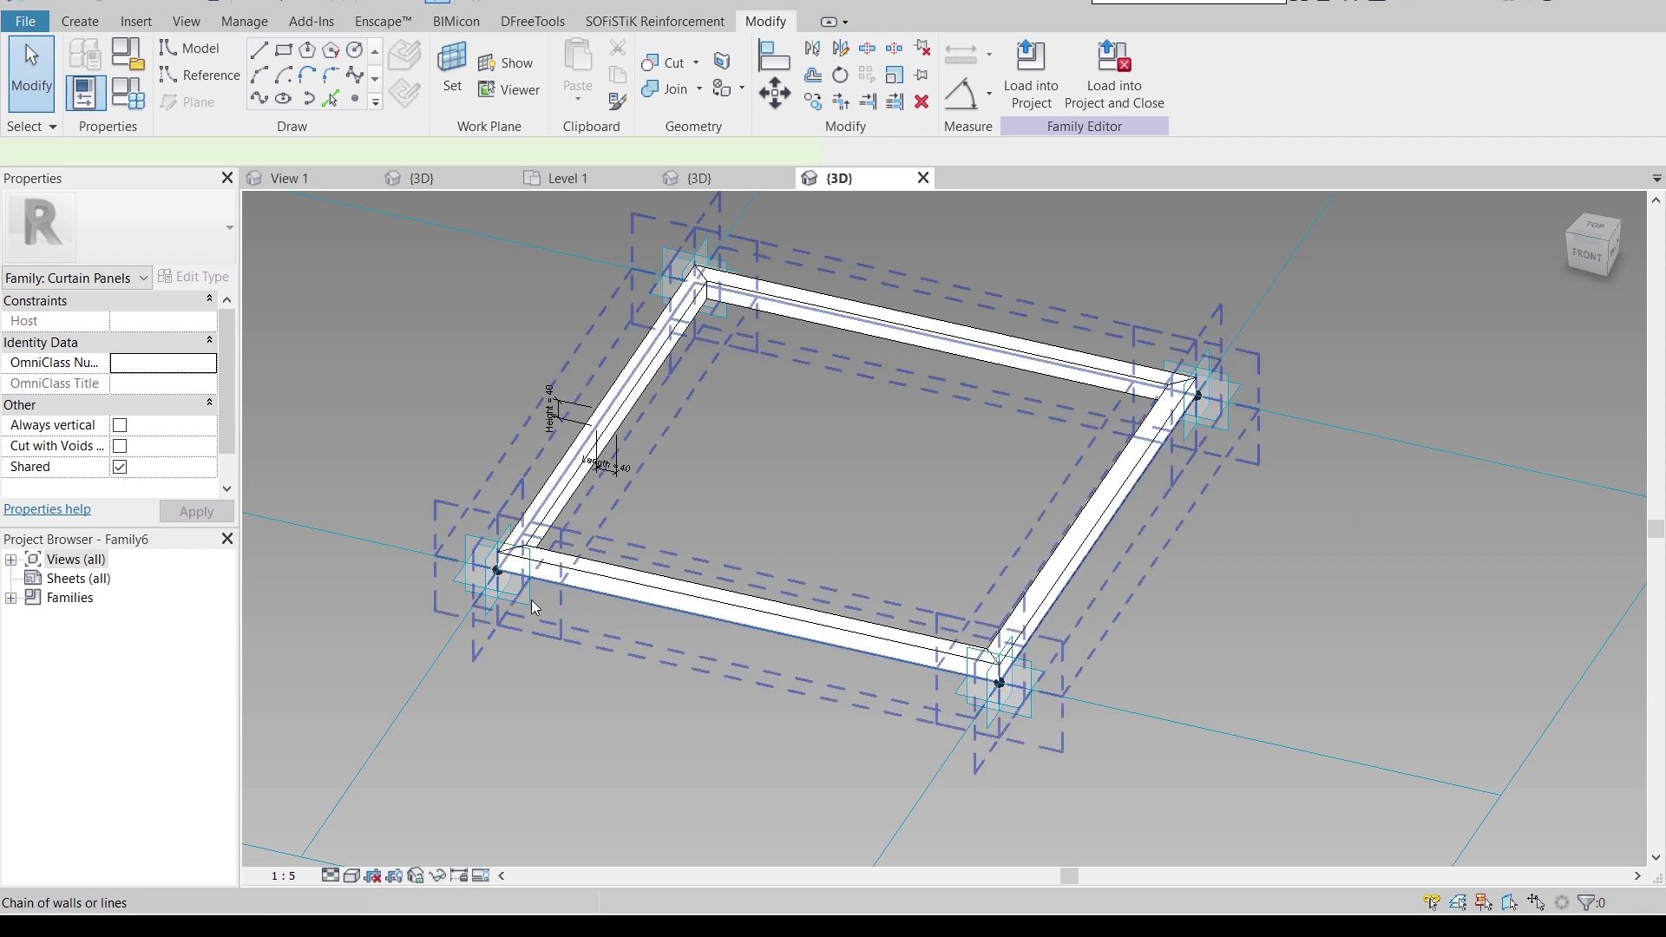
left_click(584, 616)
left_click(1033, 102)
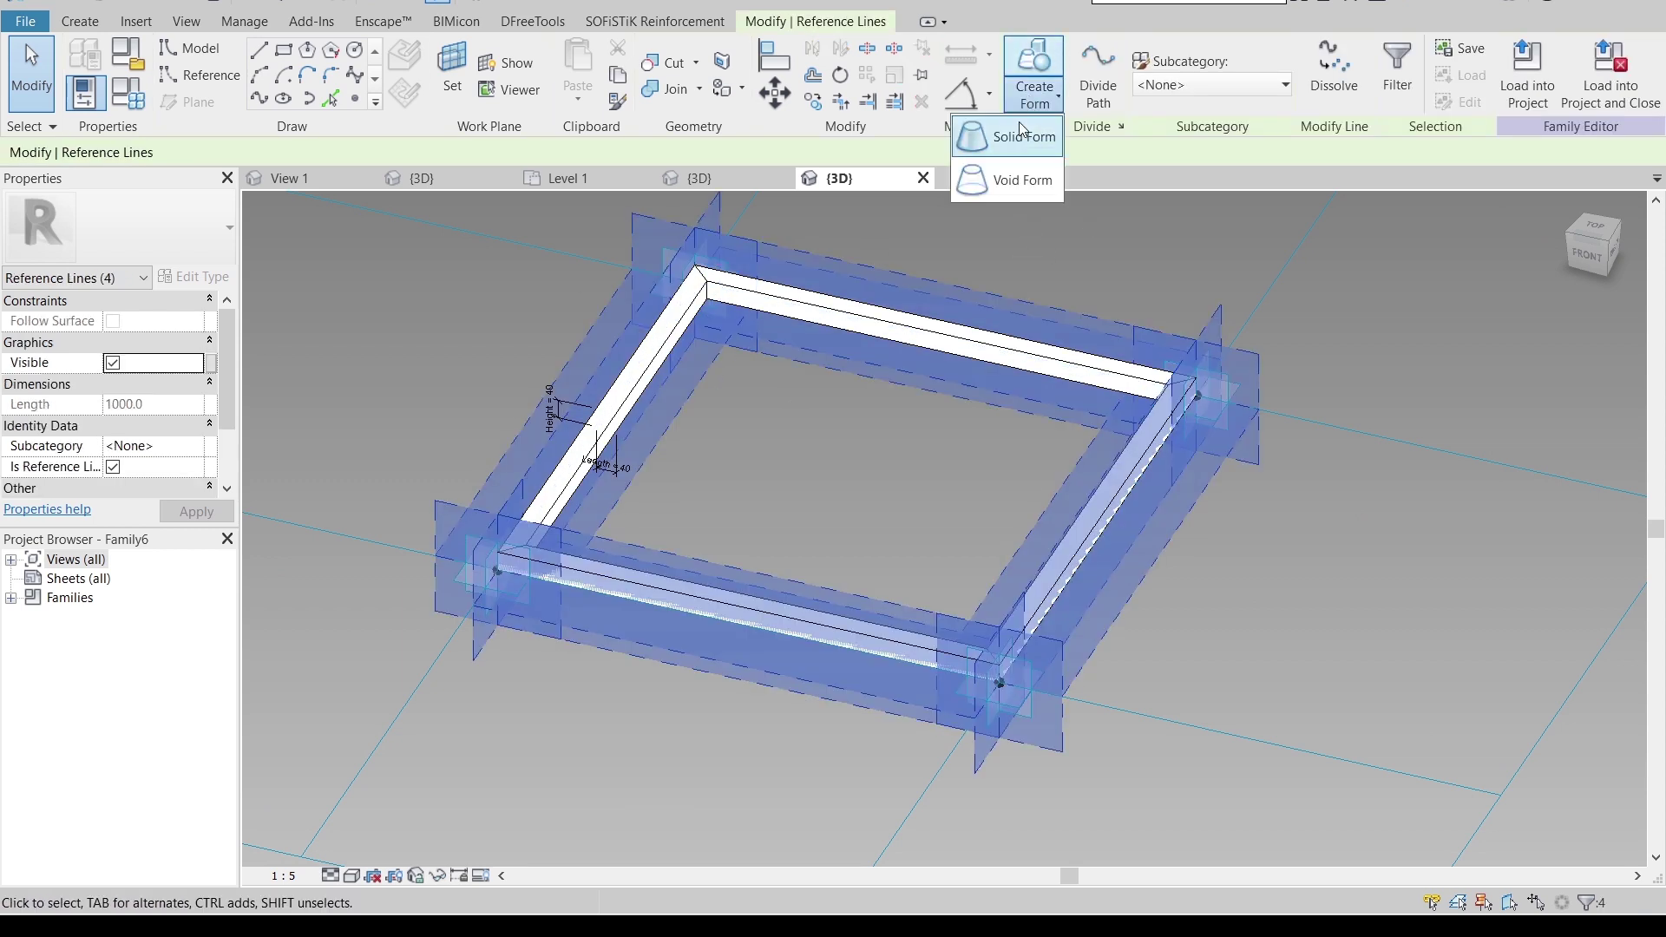
left_click(1024, 130)
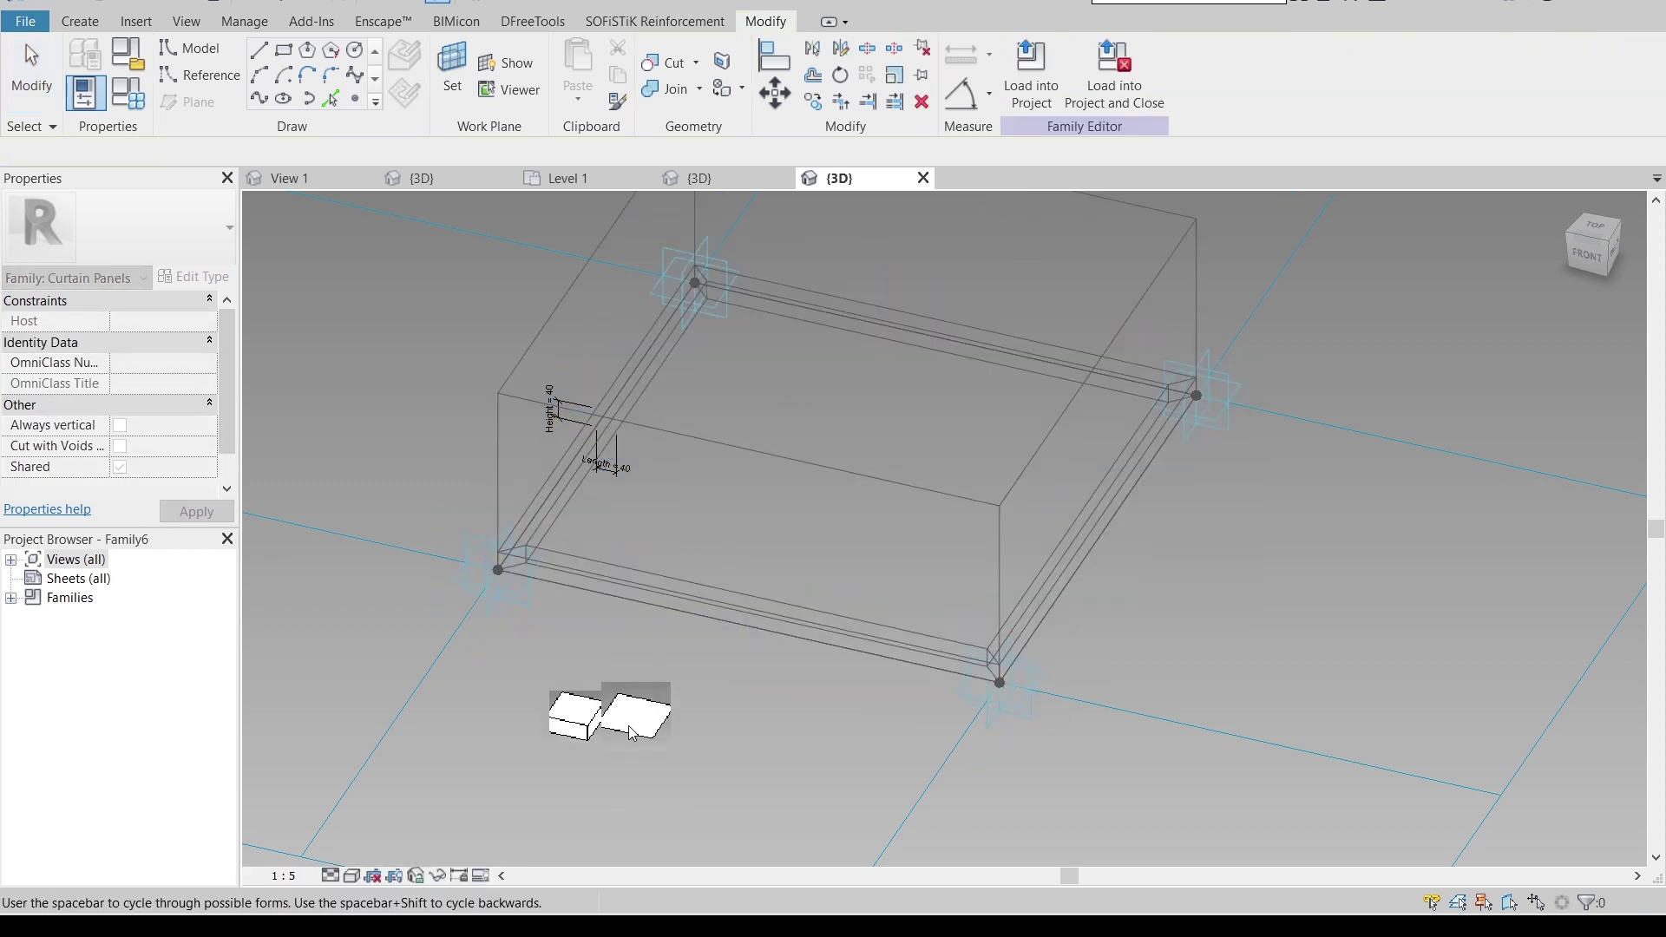
left_click(632, 731)
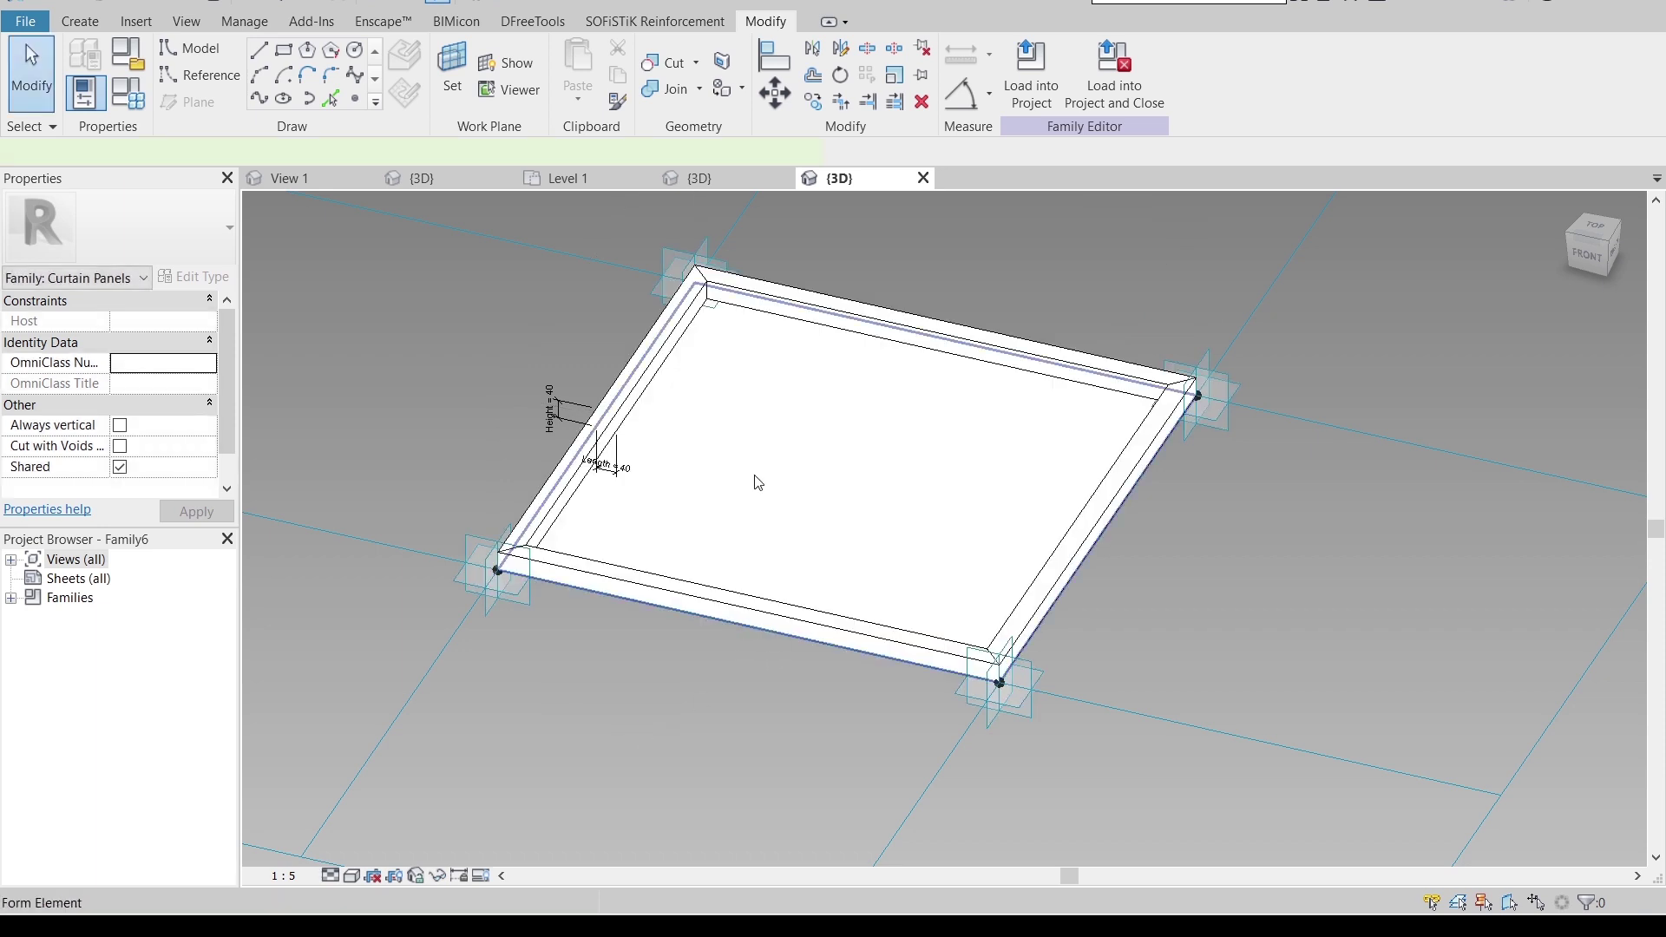
left_click(757, 483)
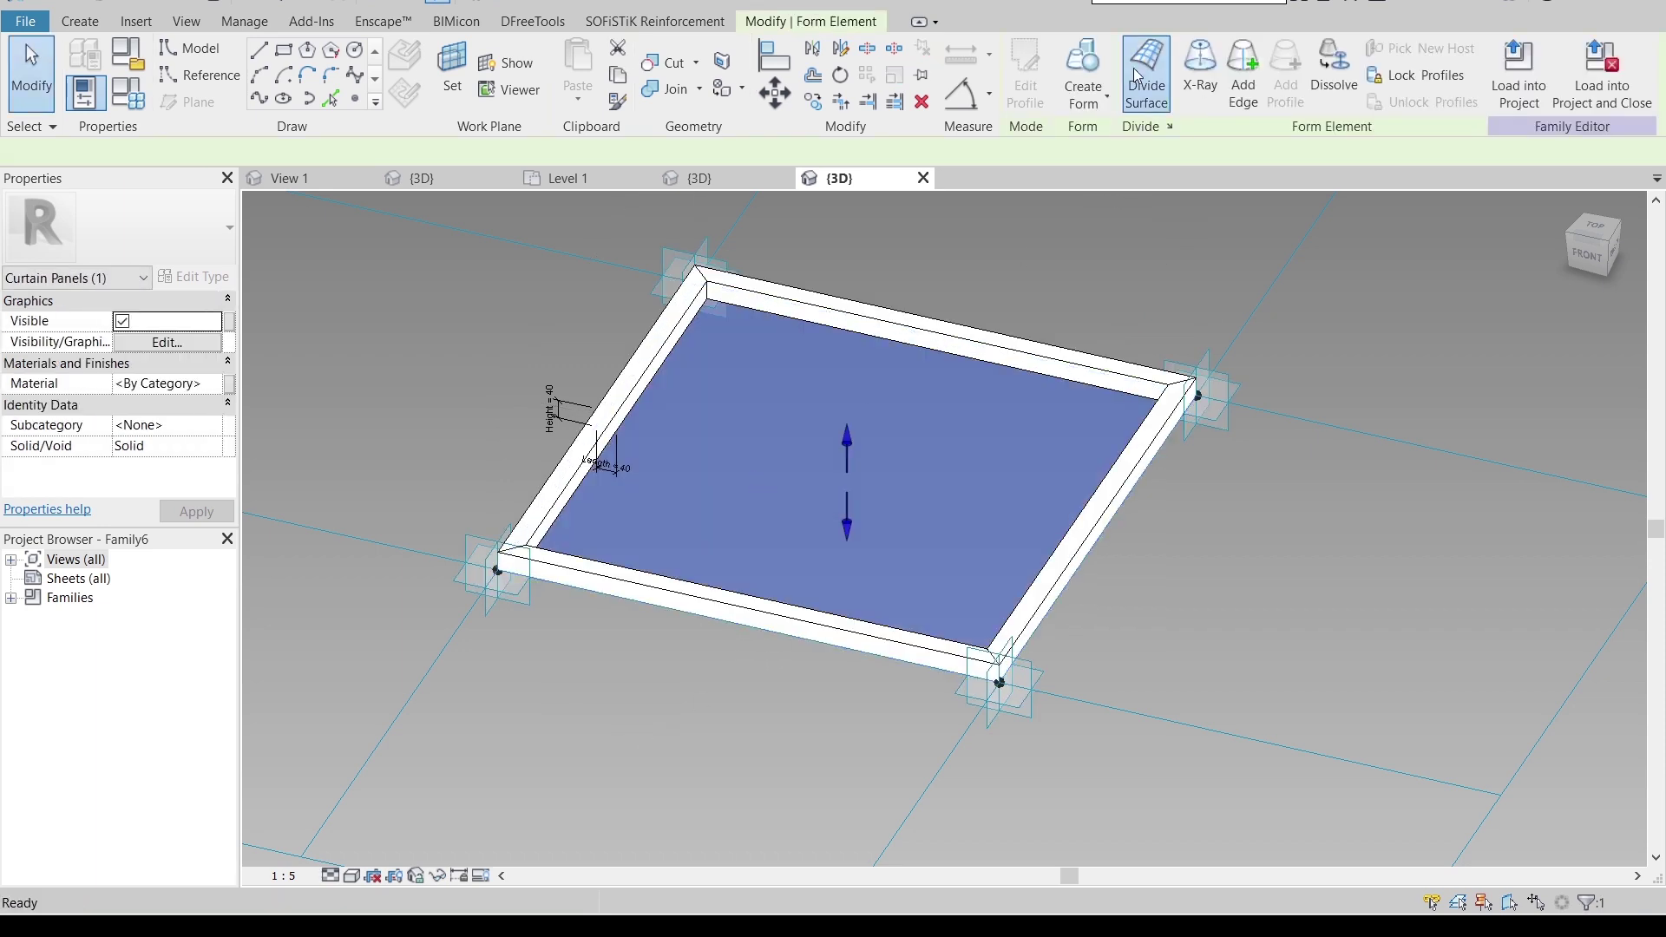
- Divide the panel's top face with U and V grids at Fixed Distance 100
left_click(1147, 74)
left_click(197, 383)
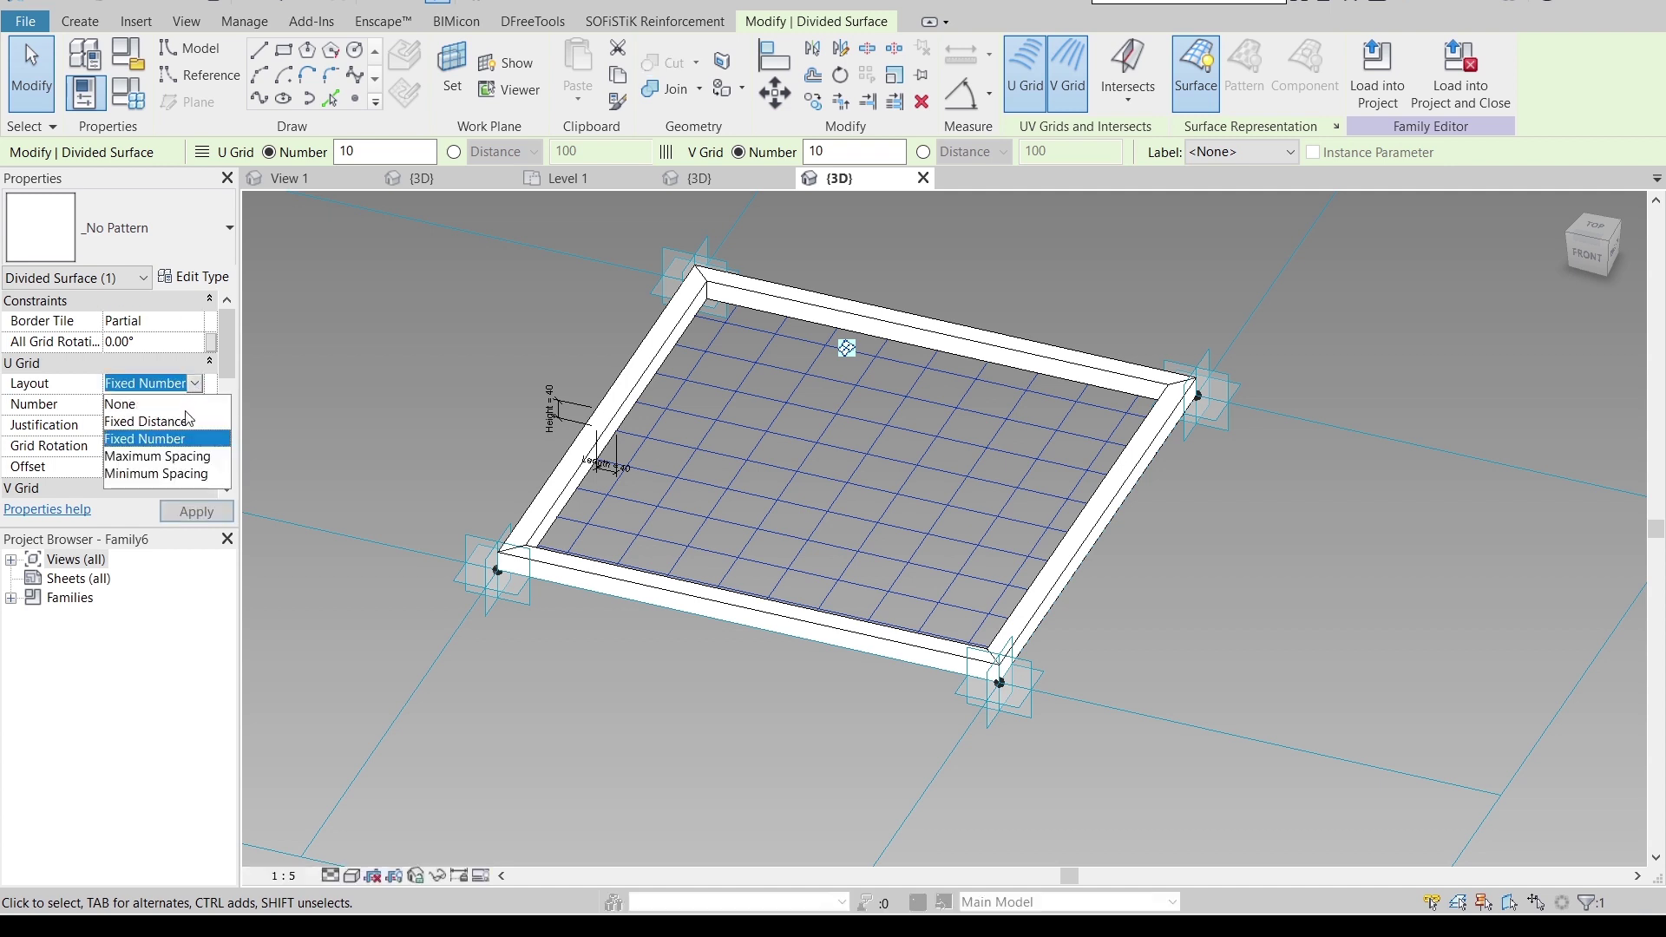
left_click(156, 438)
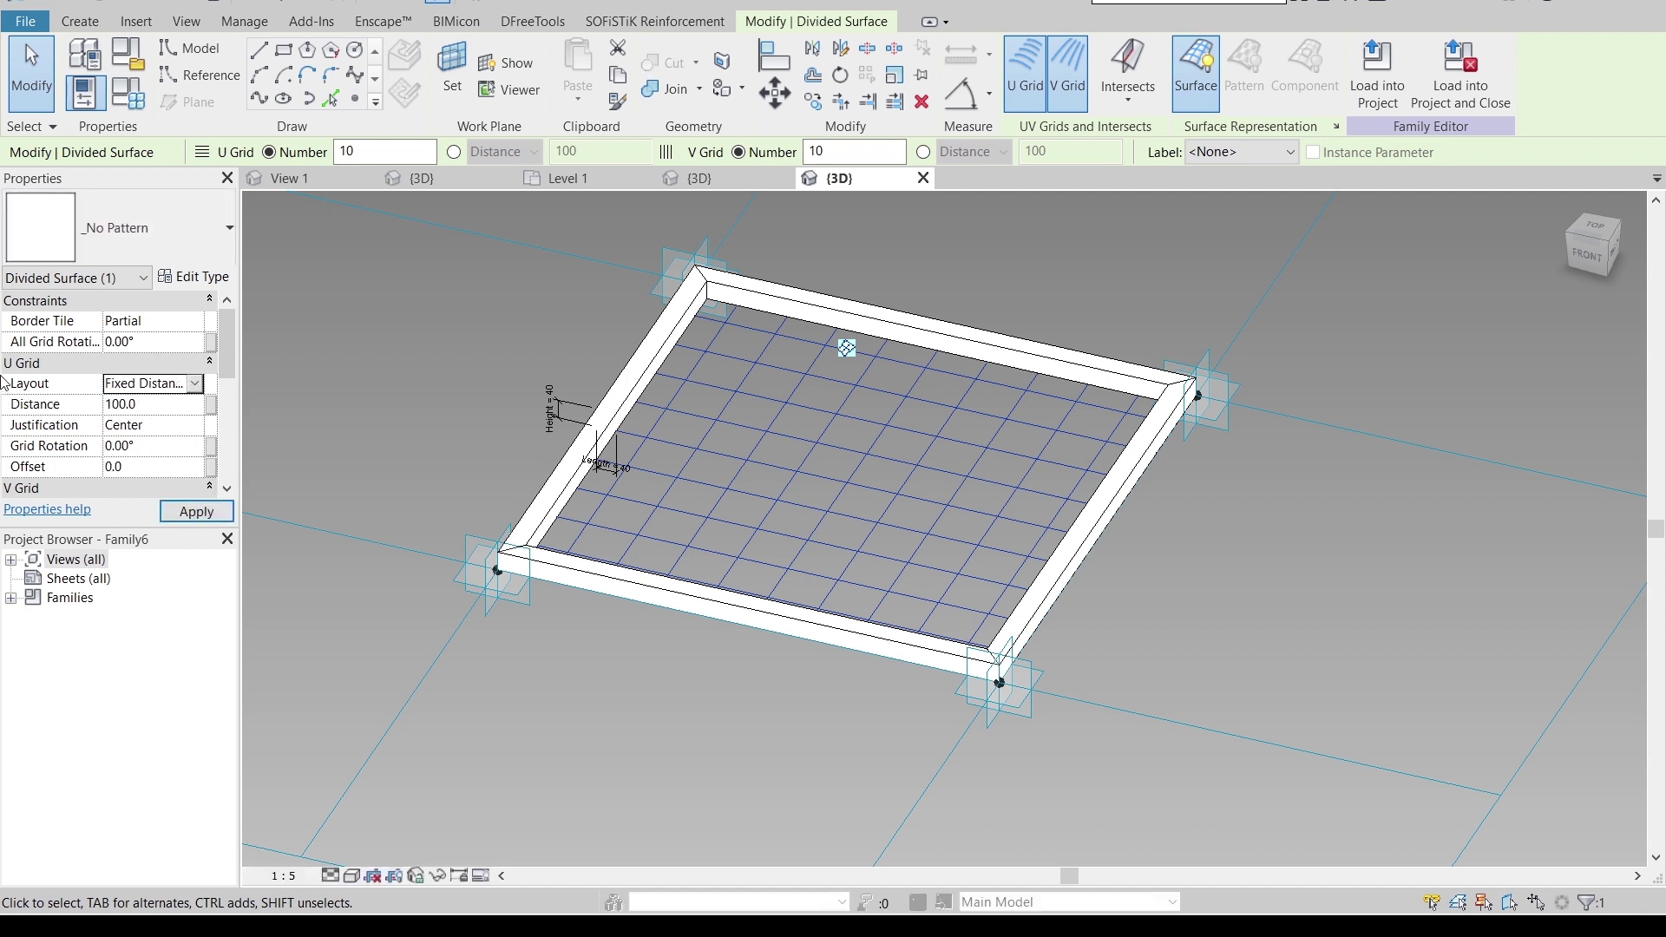
scroll(191, 391, "down", 3)
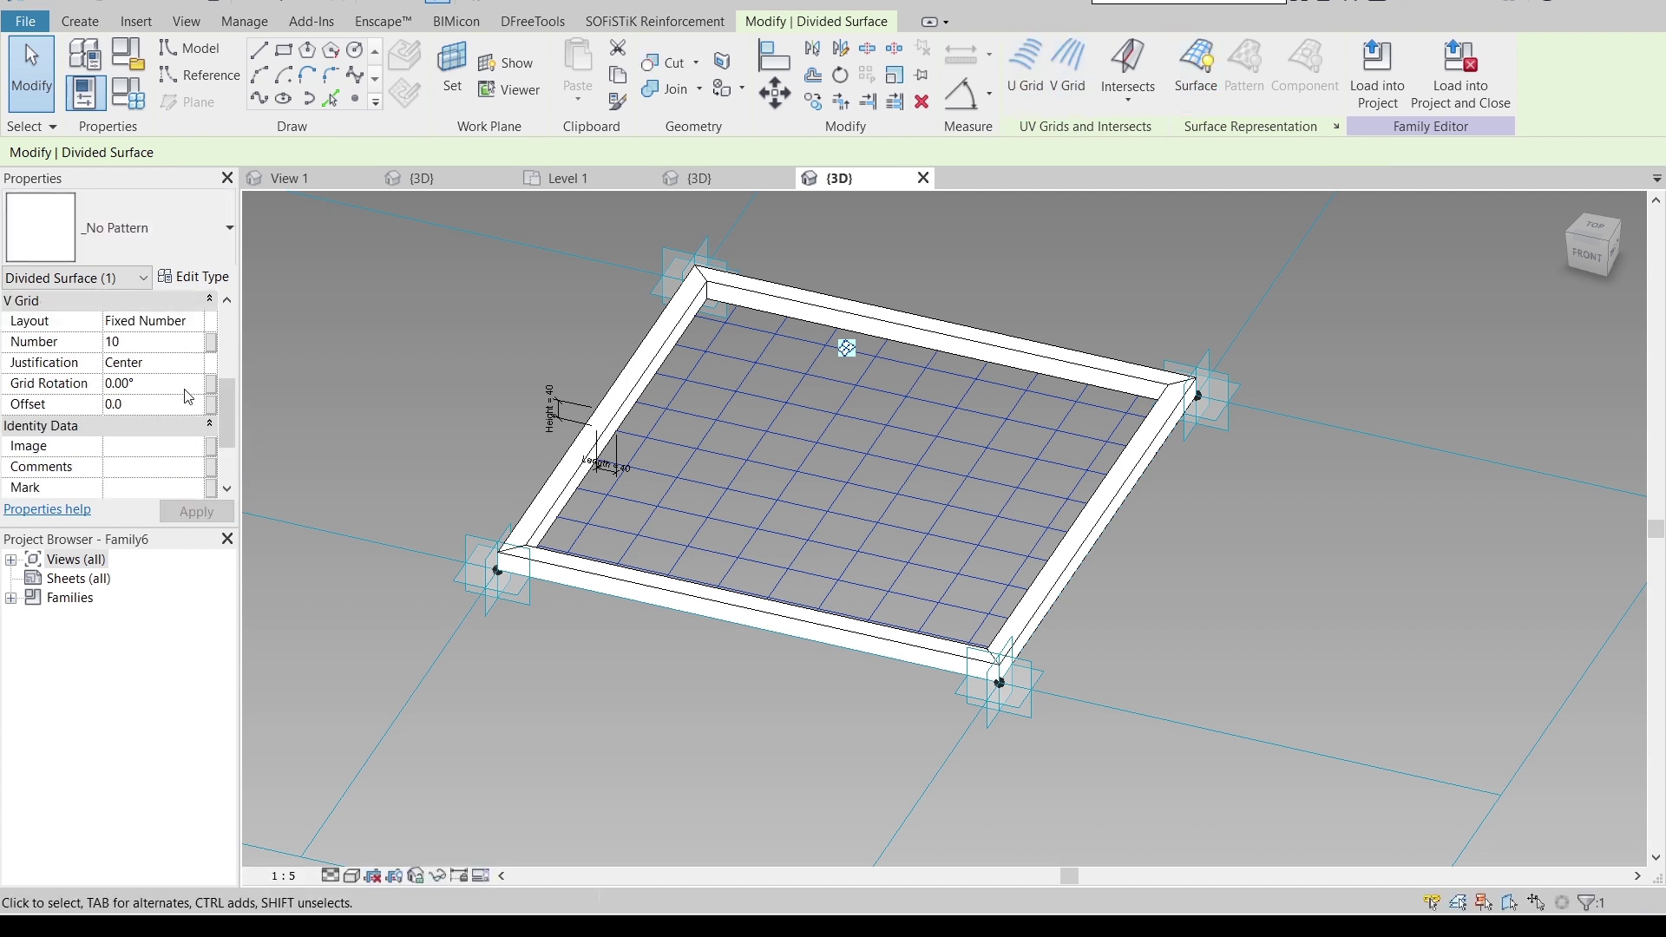
left_click(198, 322)
left_click(190, 359)
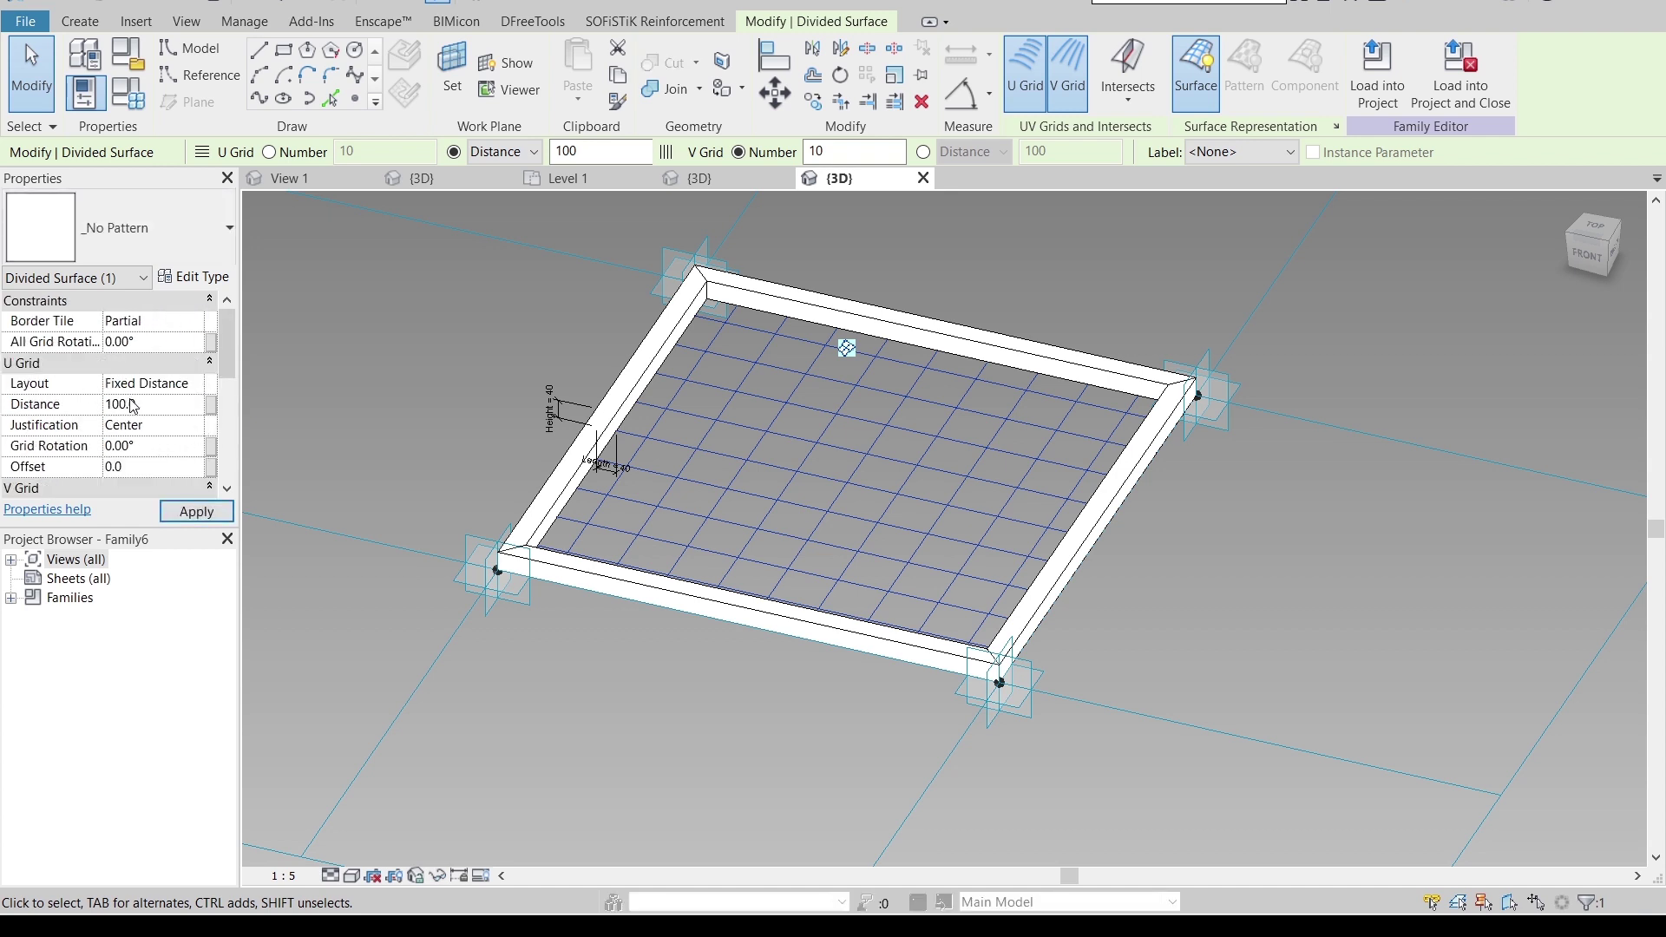
scroll(133, 405, "down", 2)
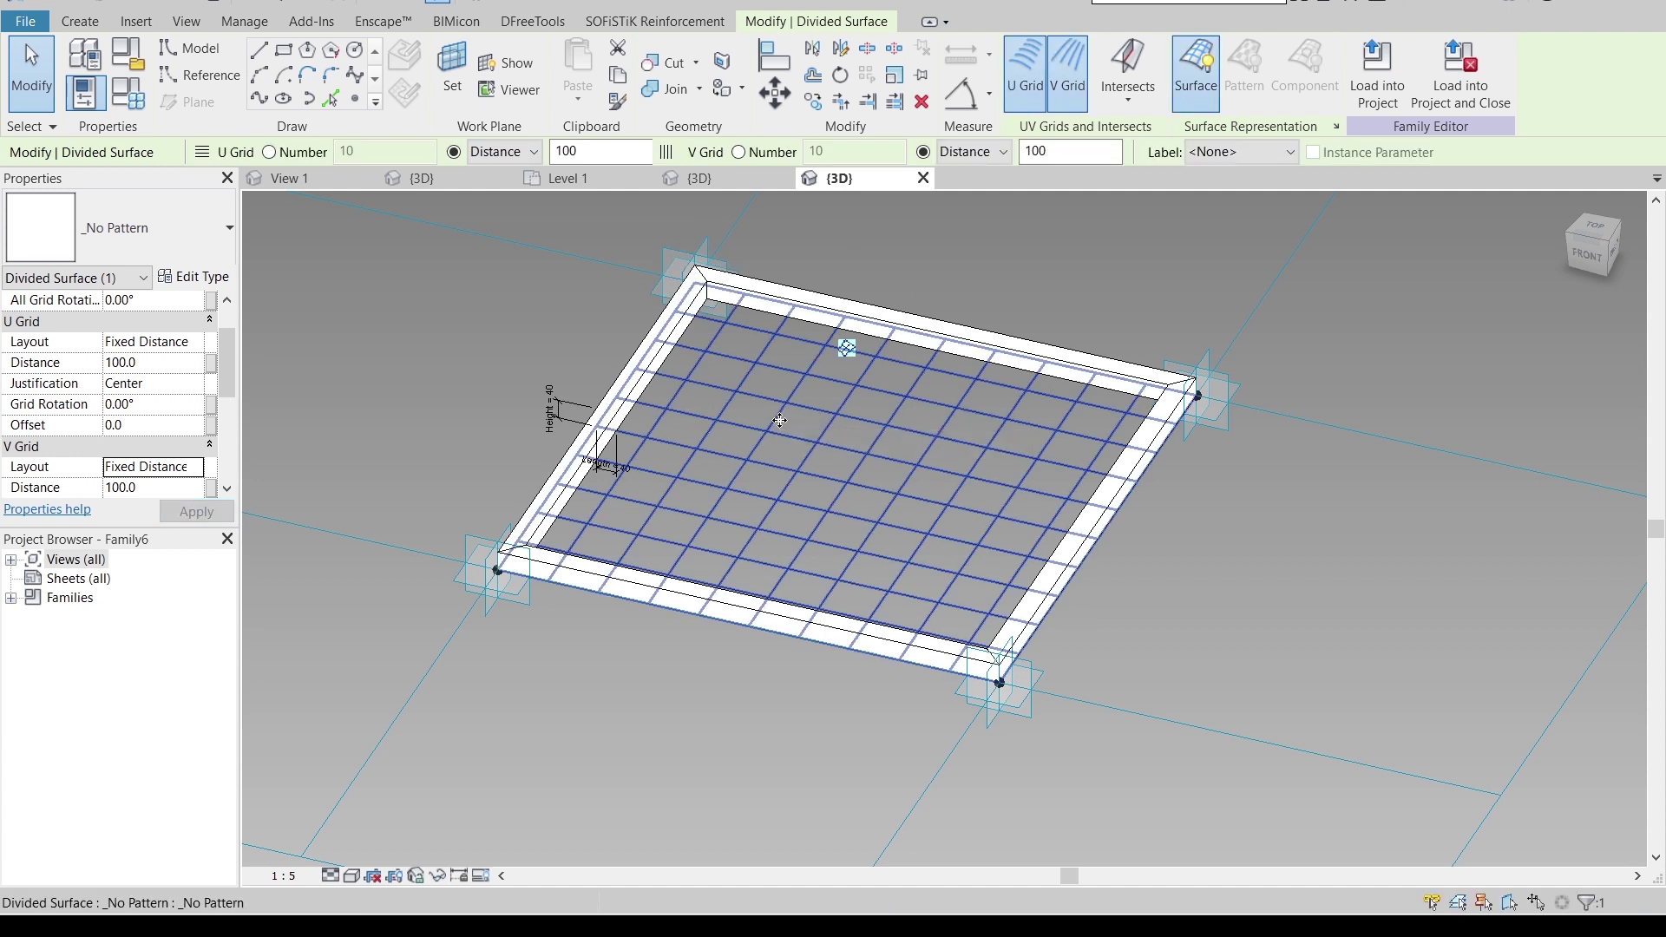
- Apply the Rectangle Family5 pattern to the divided surface and review the result
left_click(191, 251)
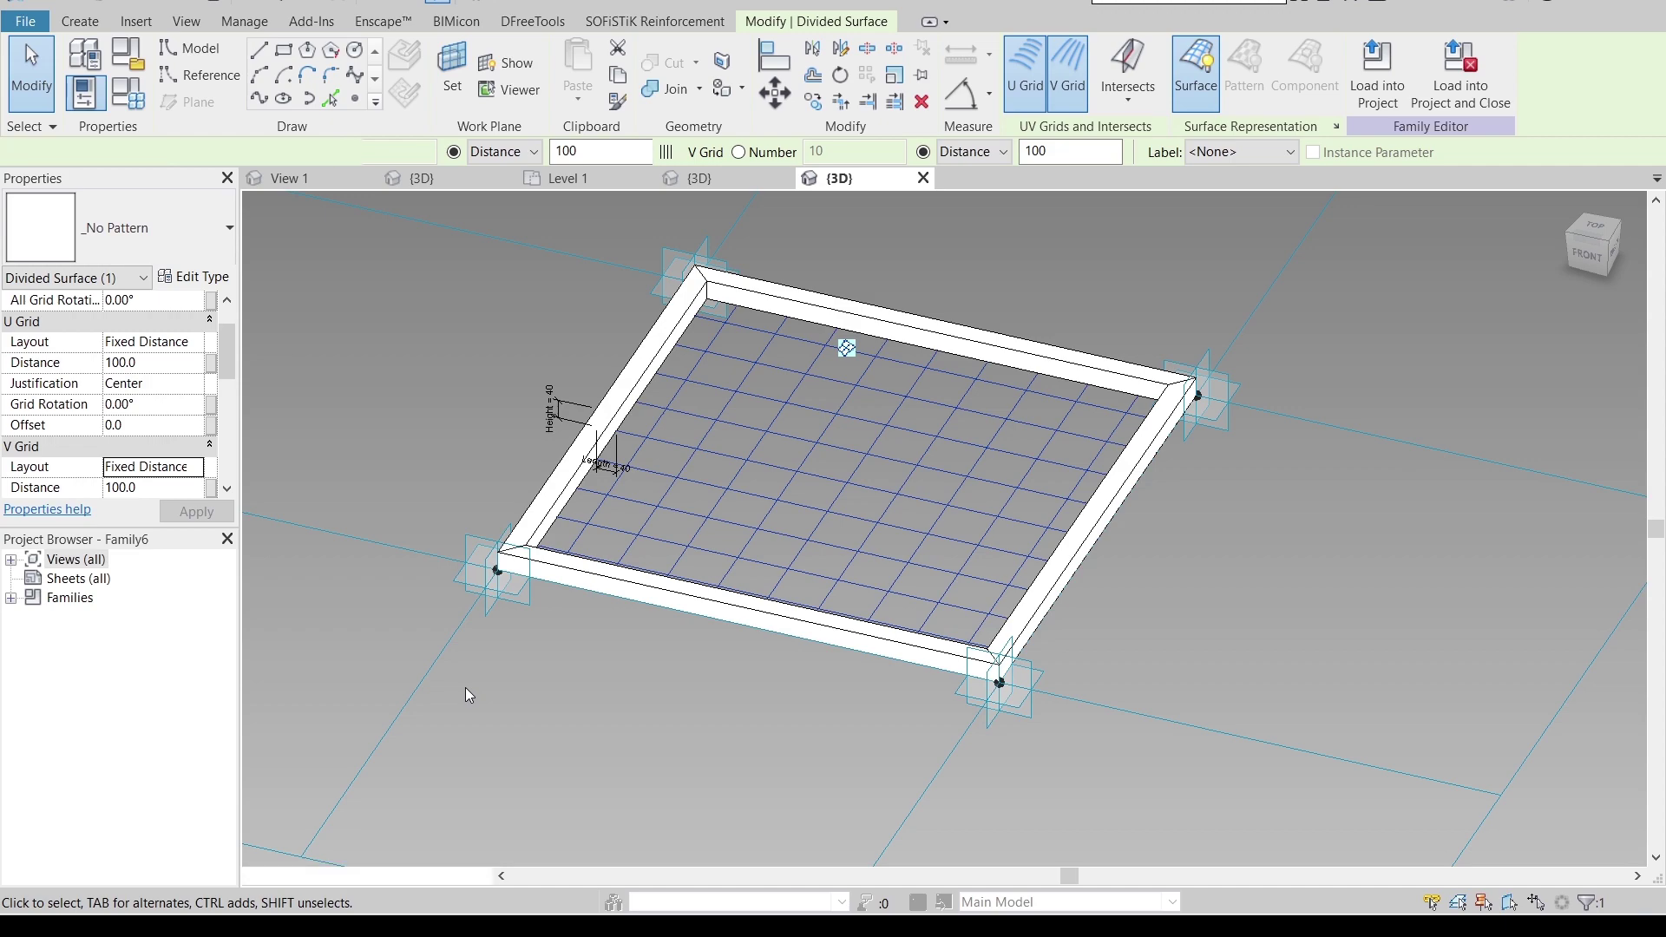
scroll(703, 458, "up", 2)
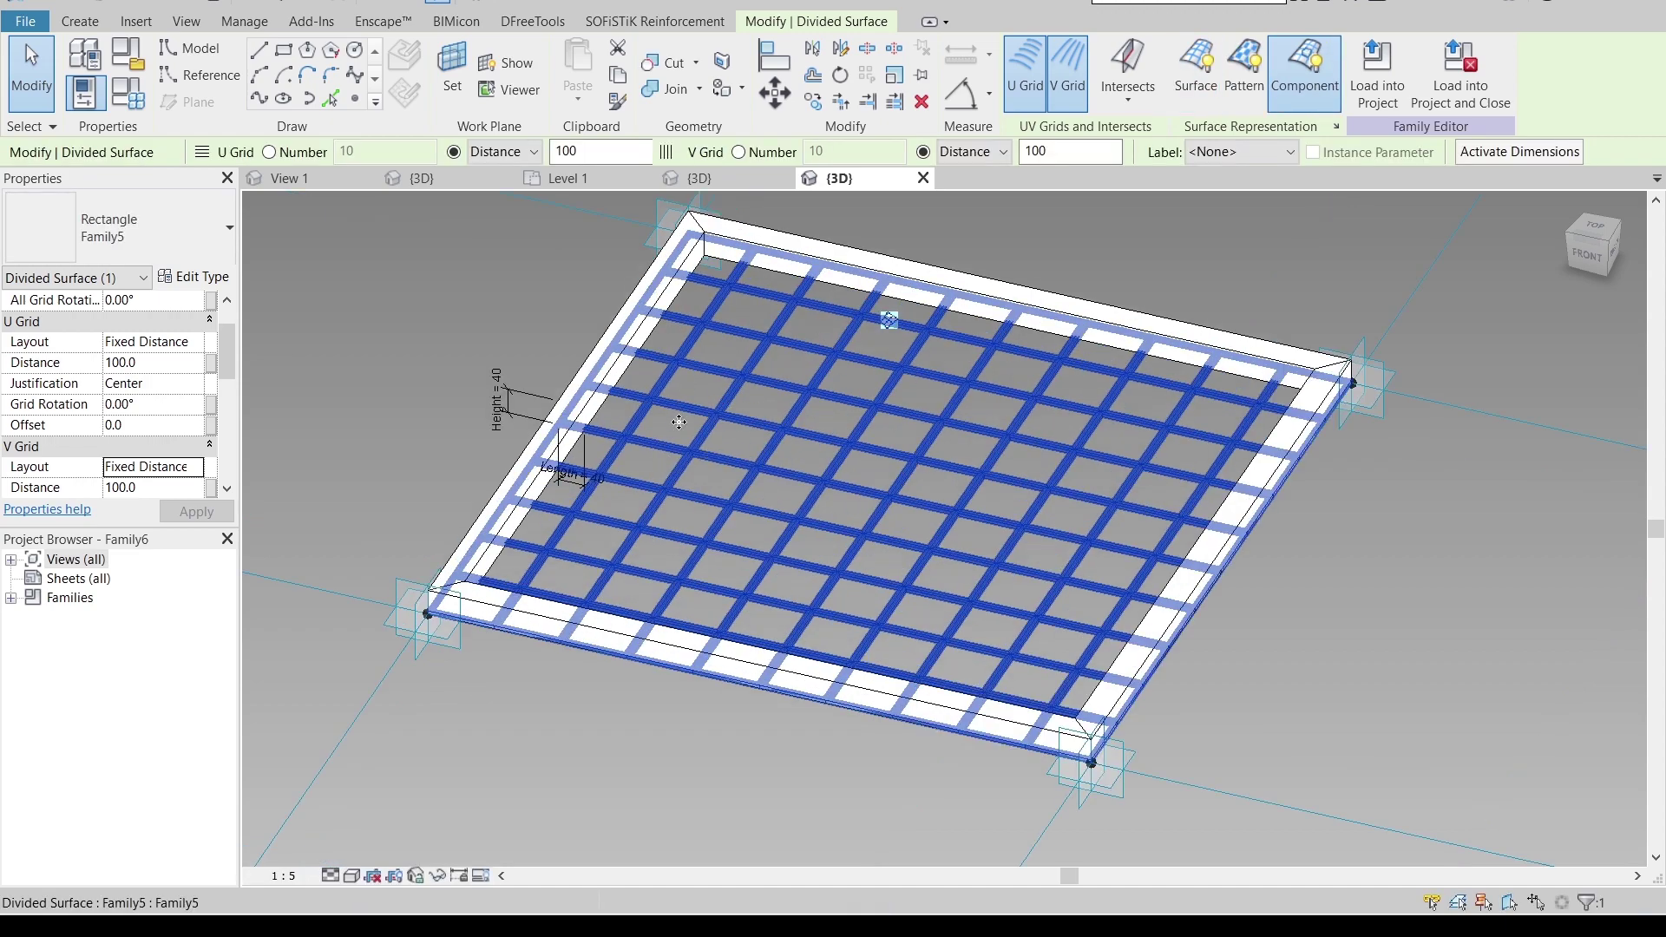
left_click(482, 335)
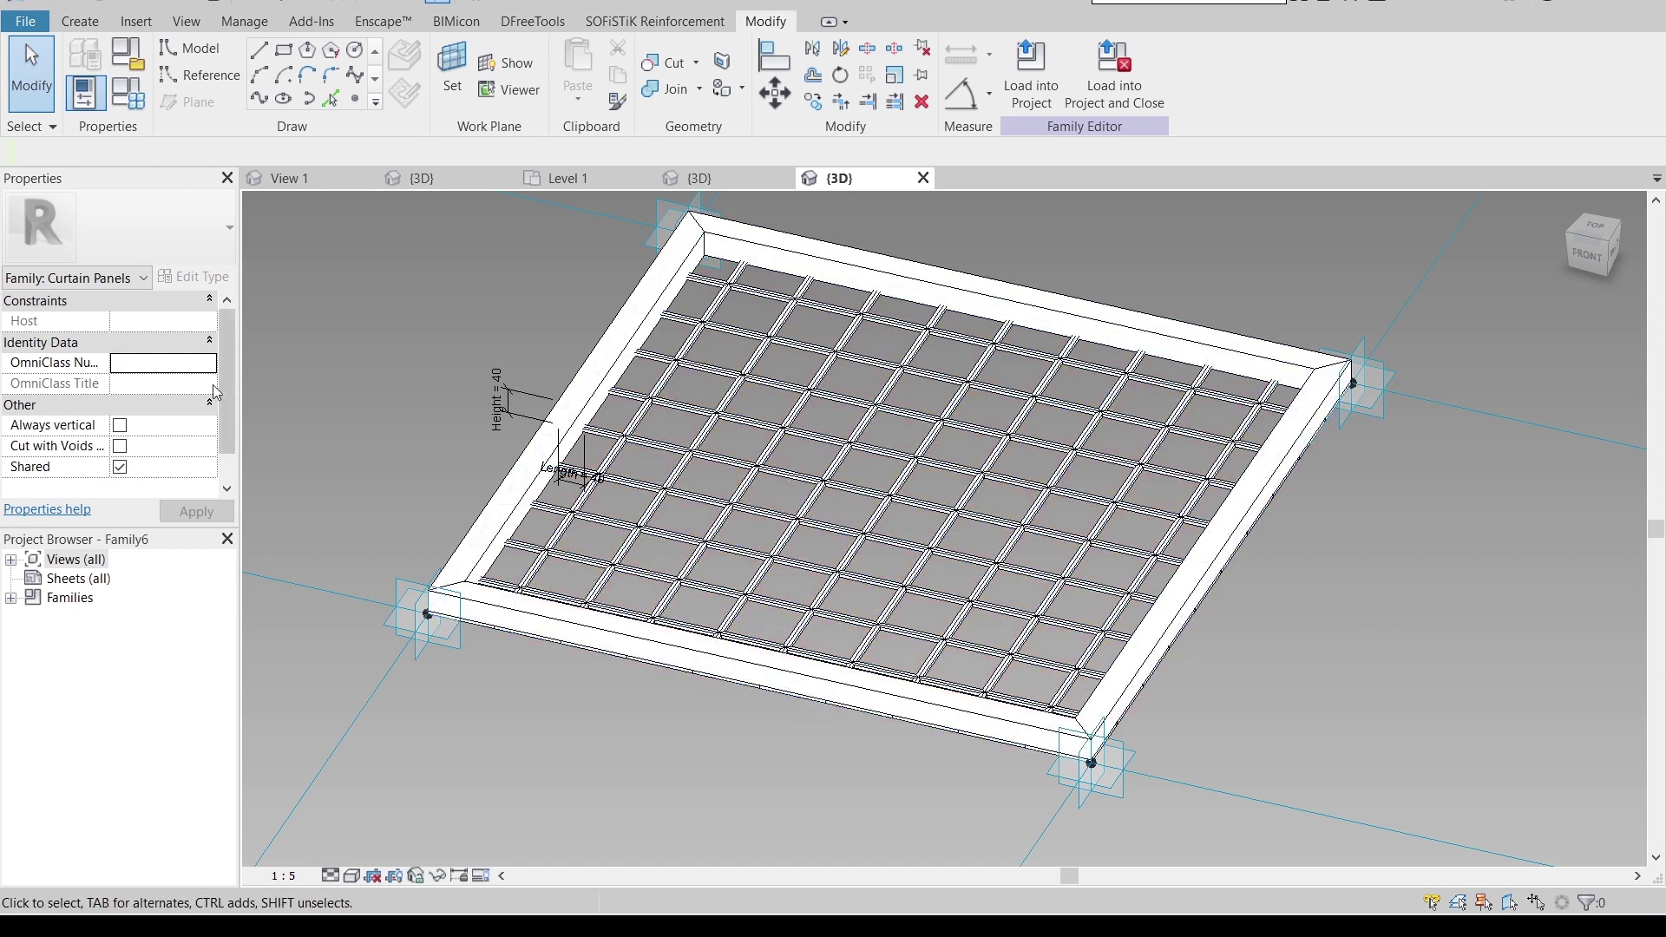
left_click(852, 497)
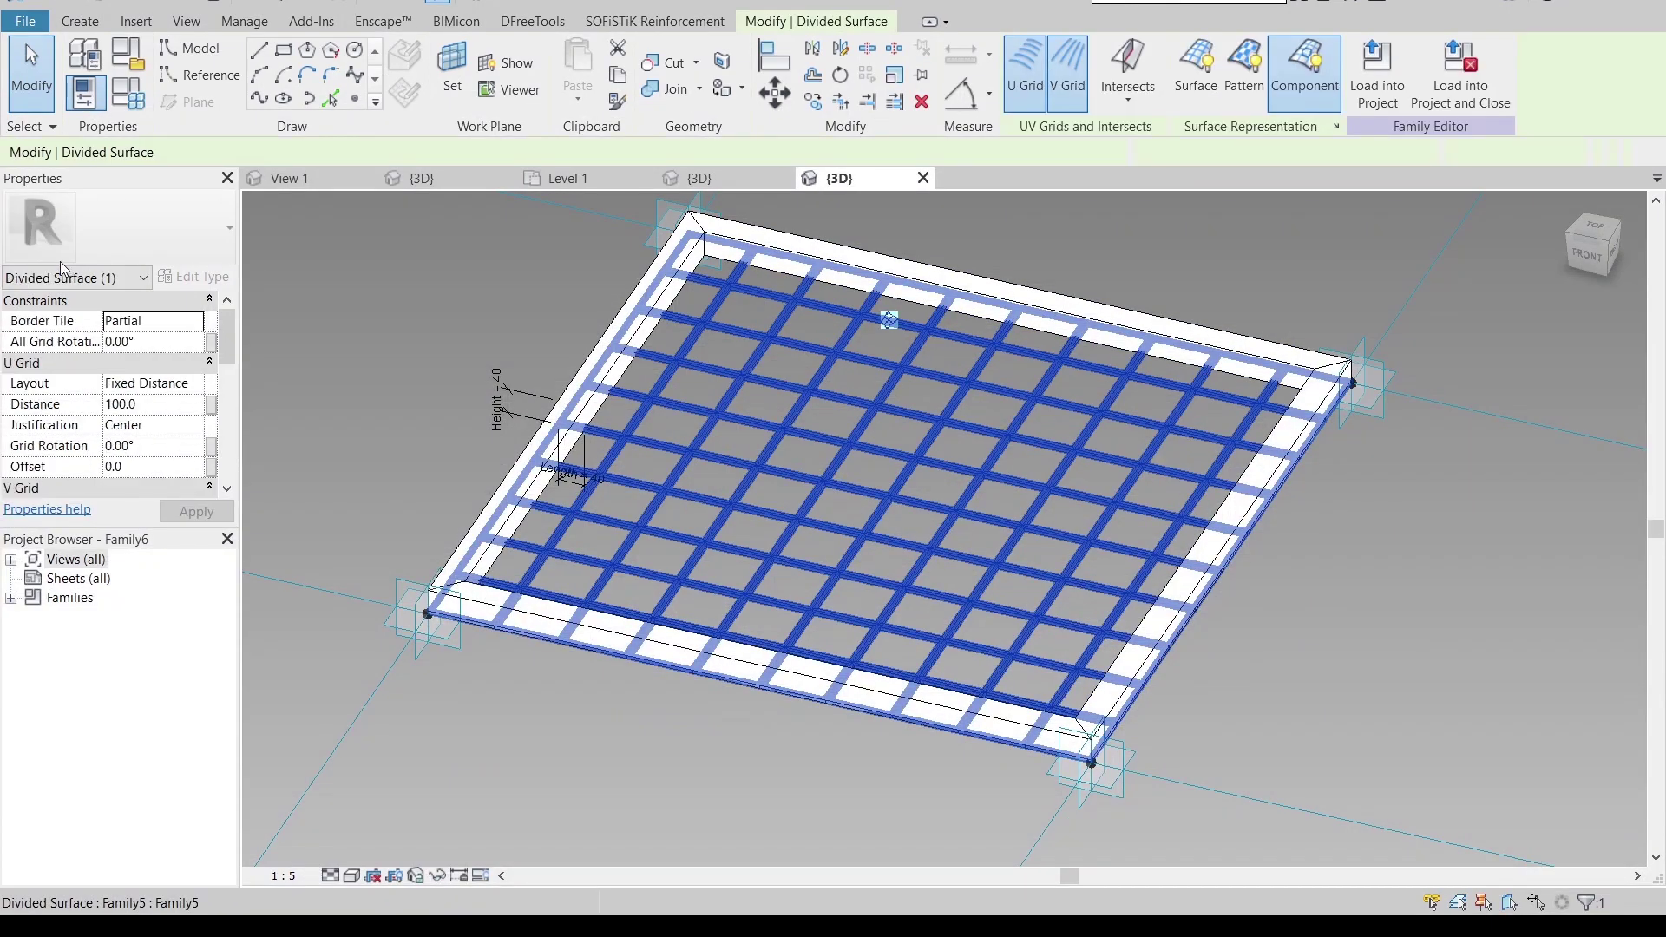
left_click_drag(231, 335, 236, 455)
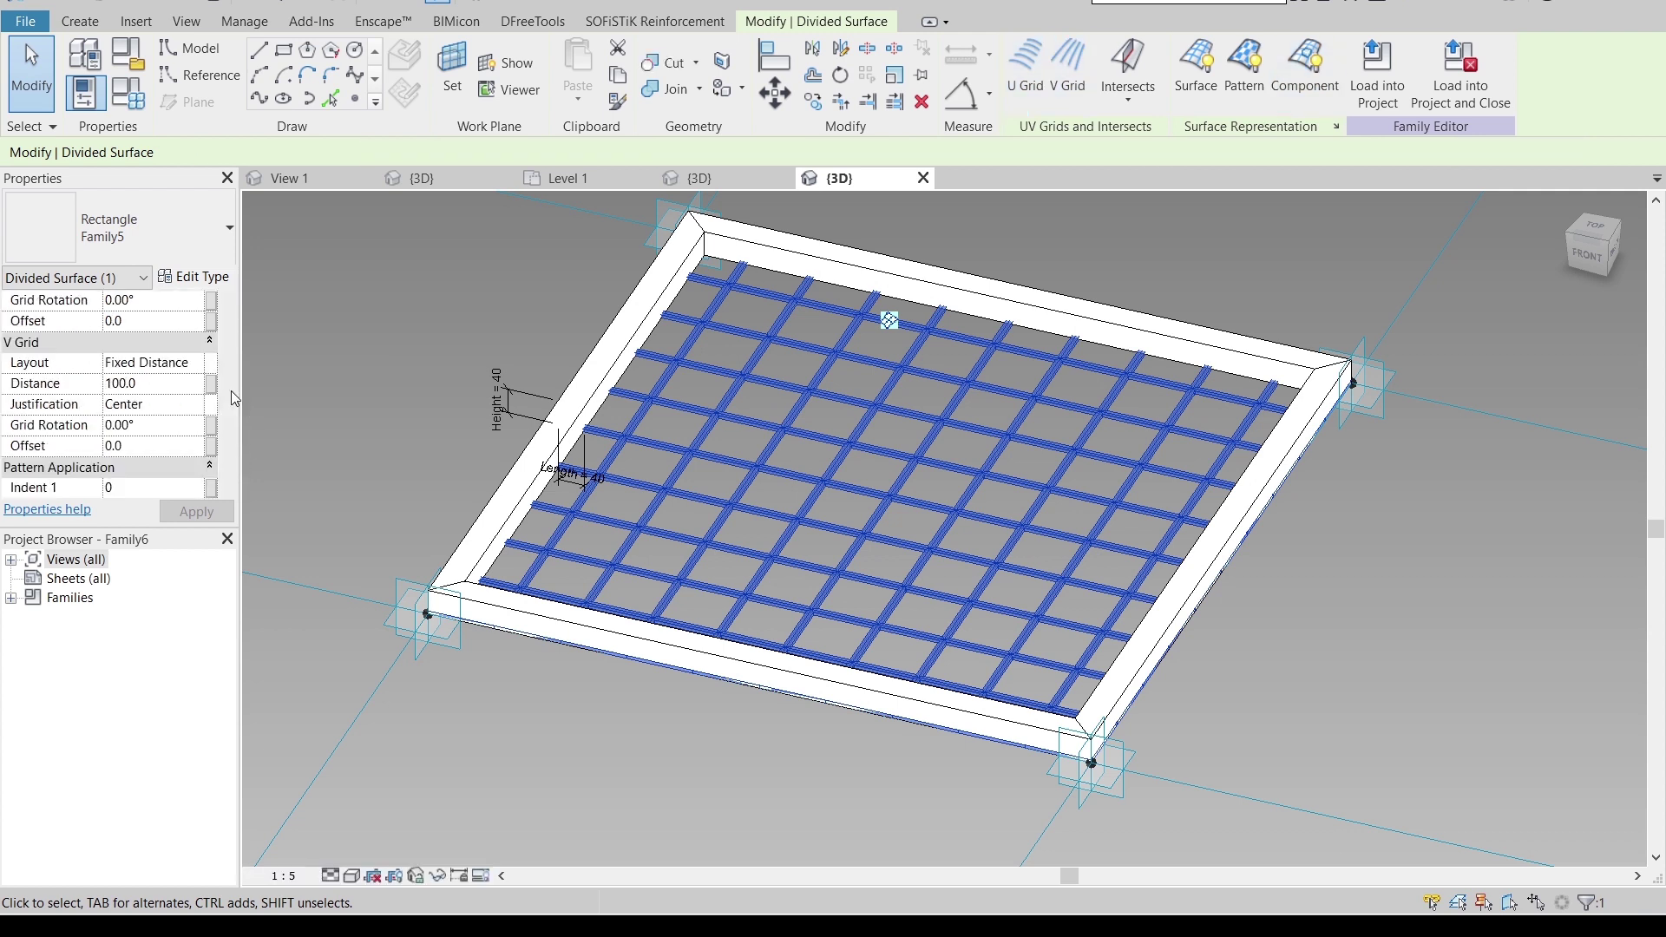
scroll(231, 397, "down", 5)
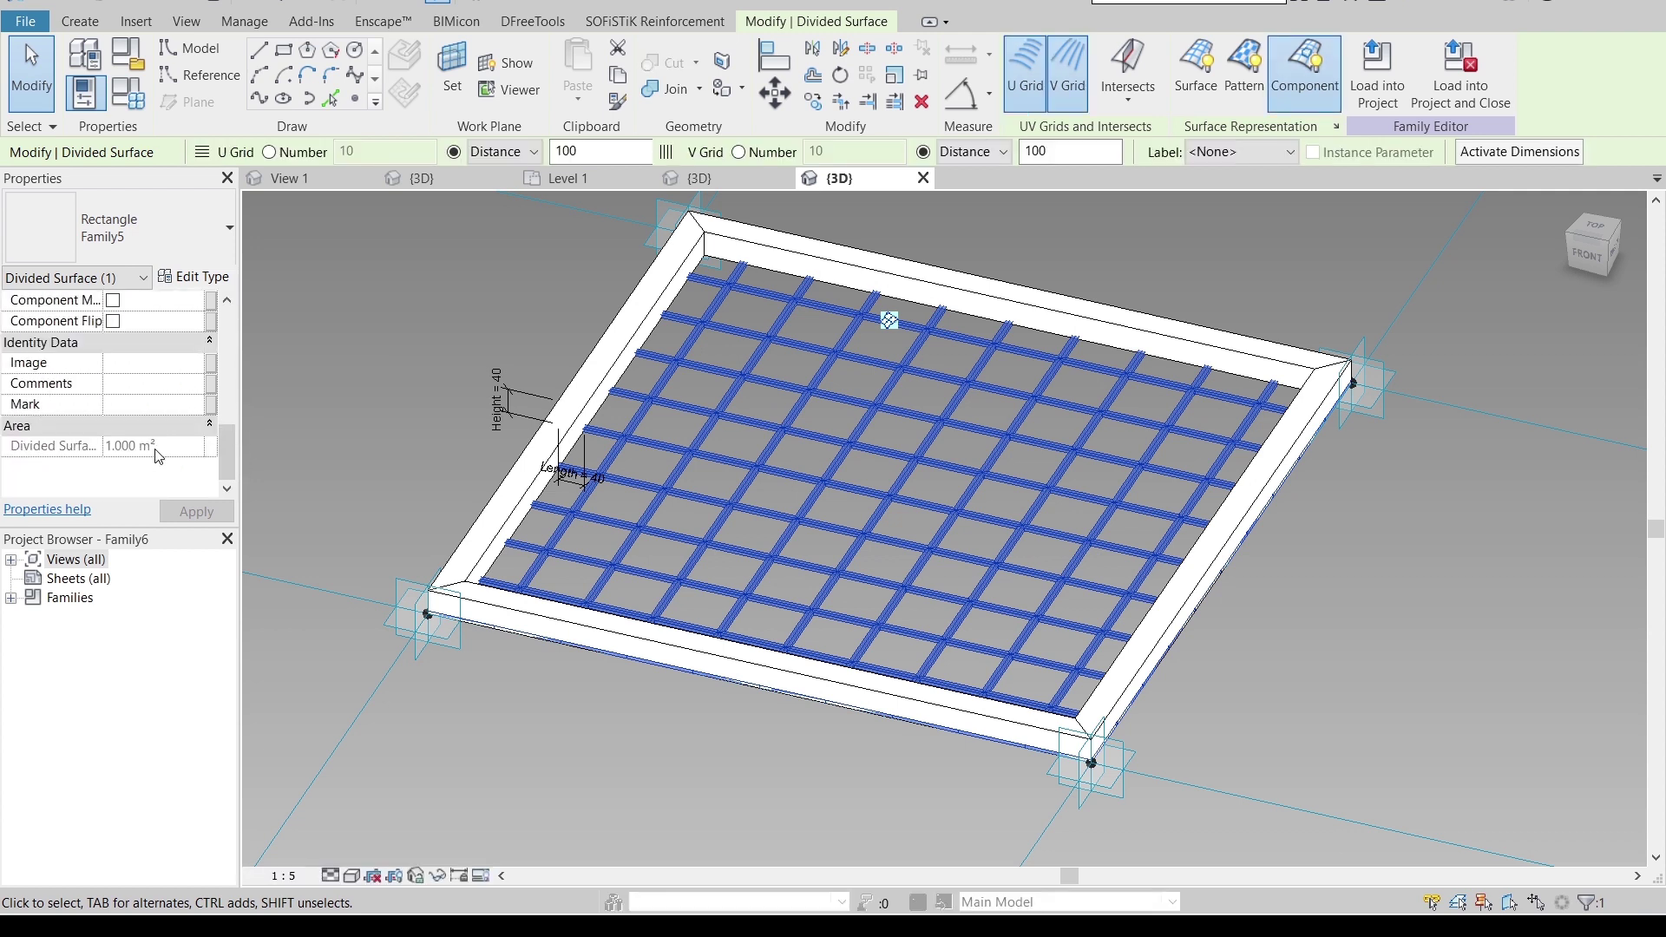
scroll(159, 457, "up", 6)
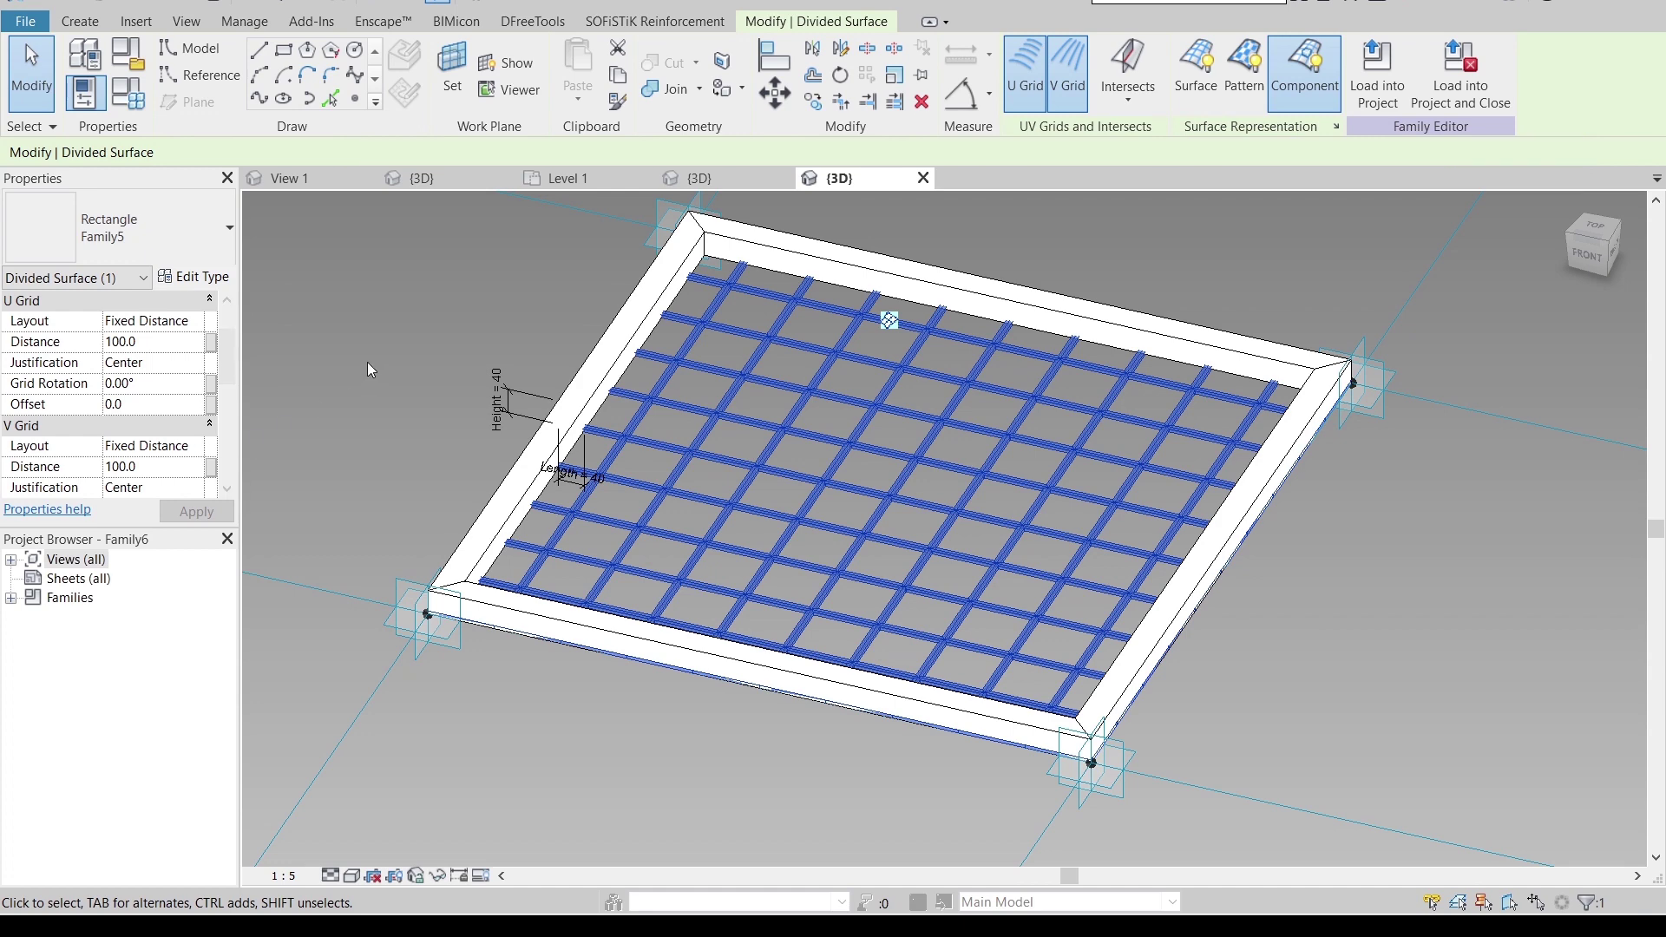
scroll(100, 434, "up", 2)
key("Escape")
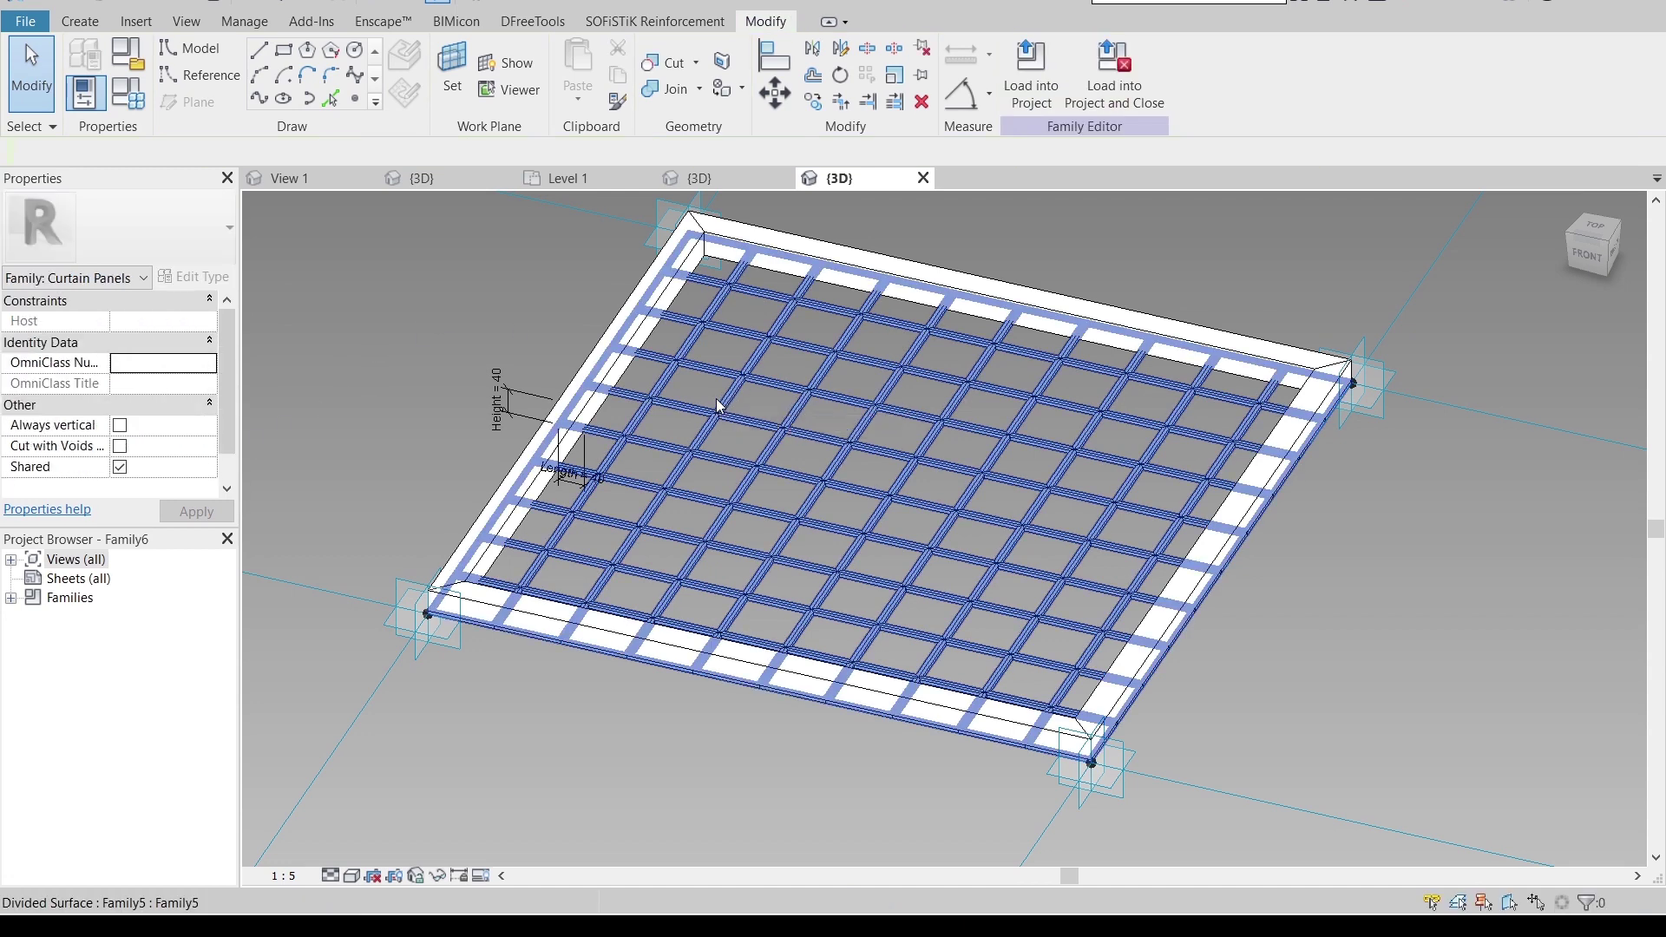
left_click(719, 406)
scroll(134, 407, "down", 4)
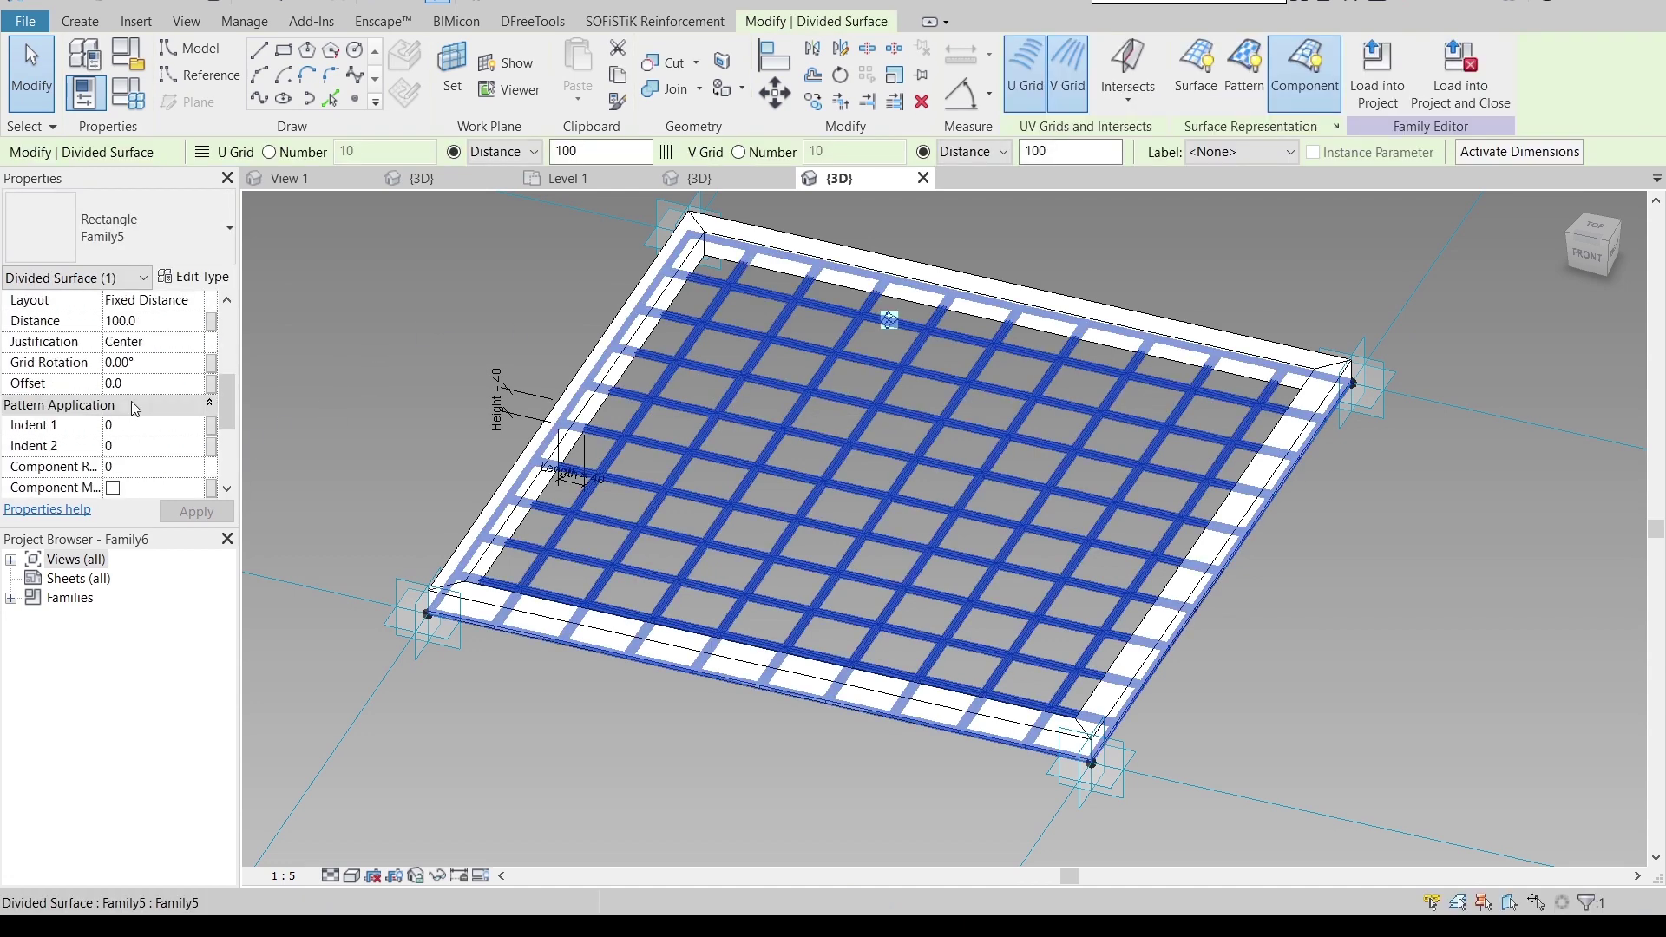
scroll(132, 401, "down", 3)
key("Escape")
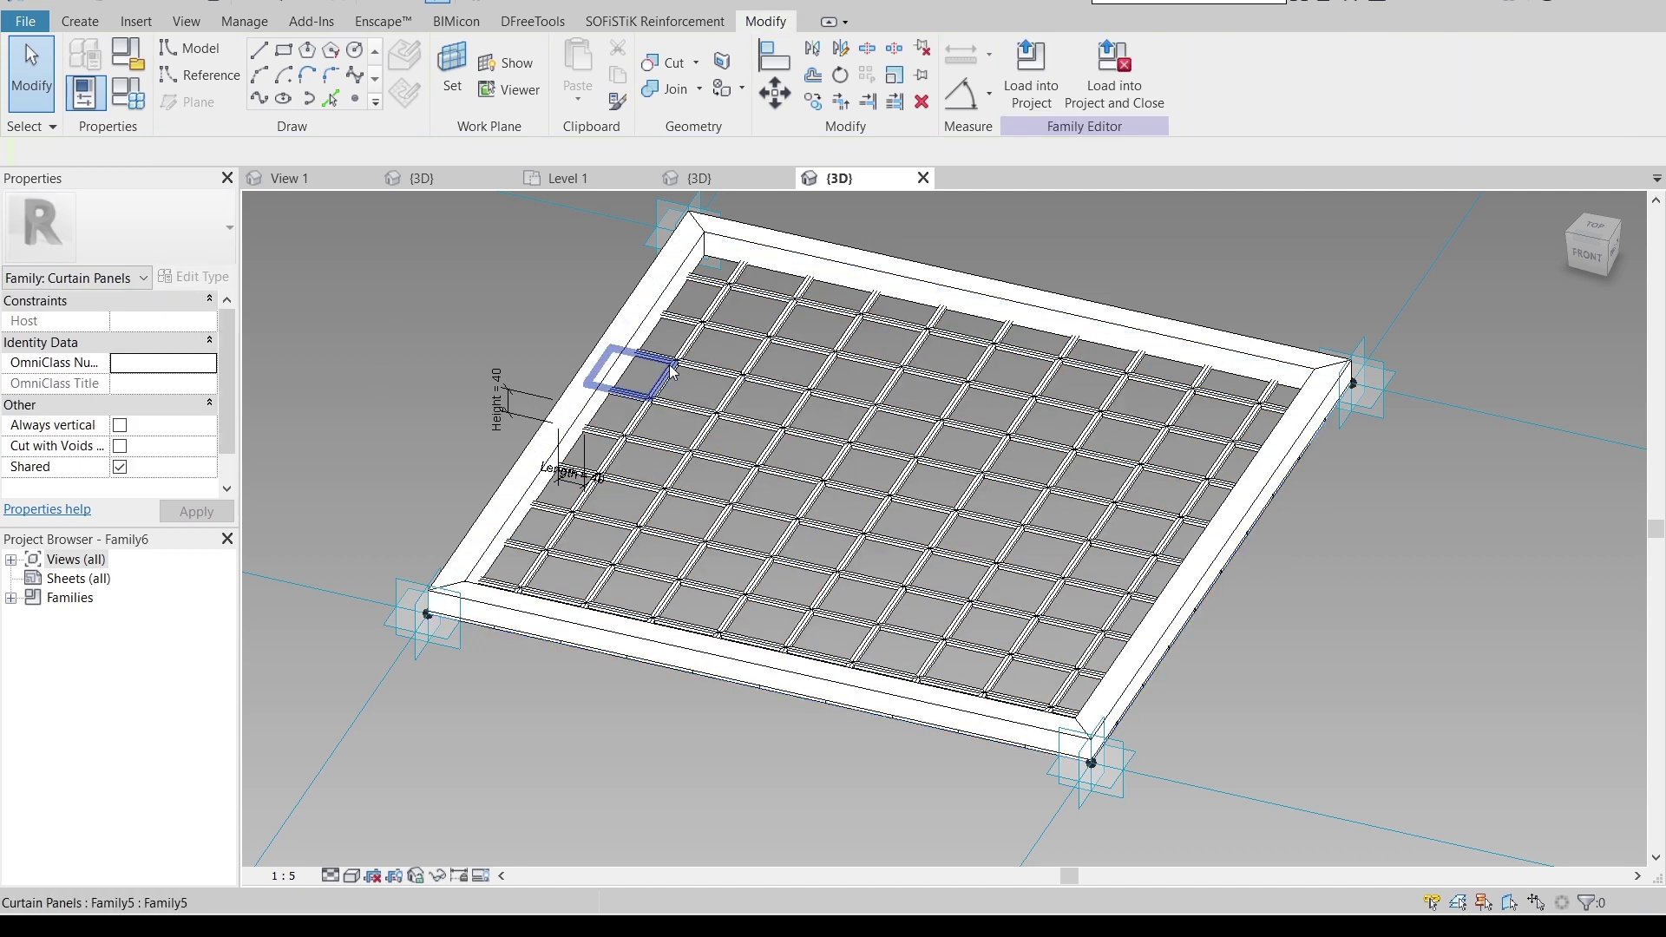
- Select the frame form, then orbit and pan to view the panel from other angles
key("Tab")
left_click(612, 360)
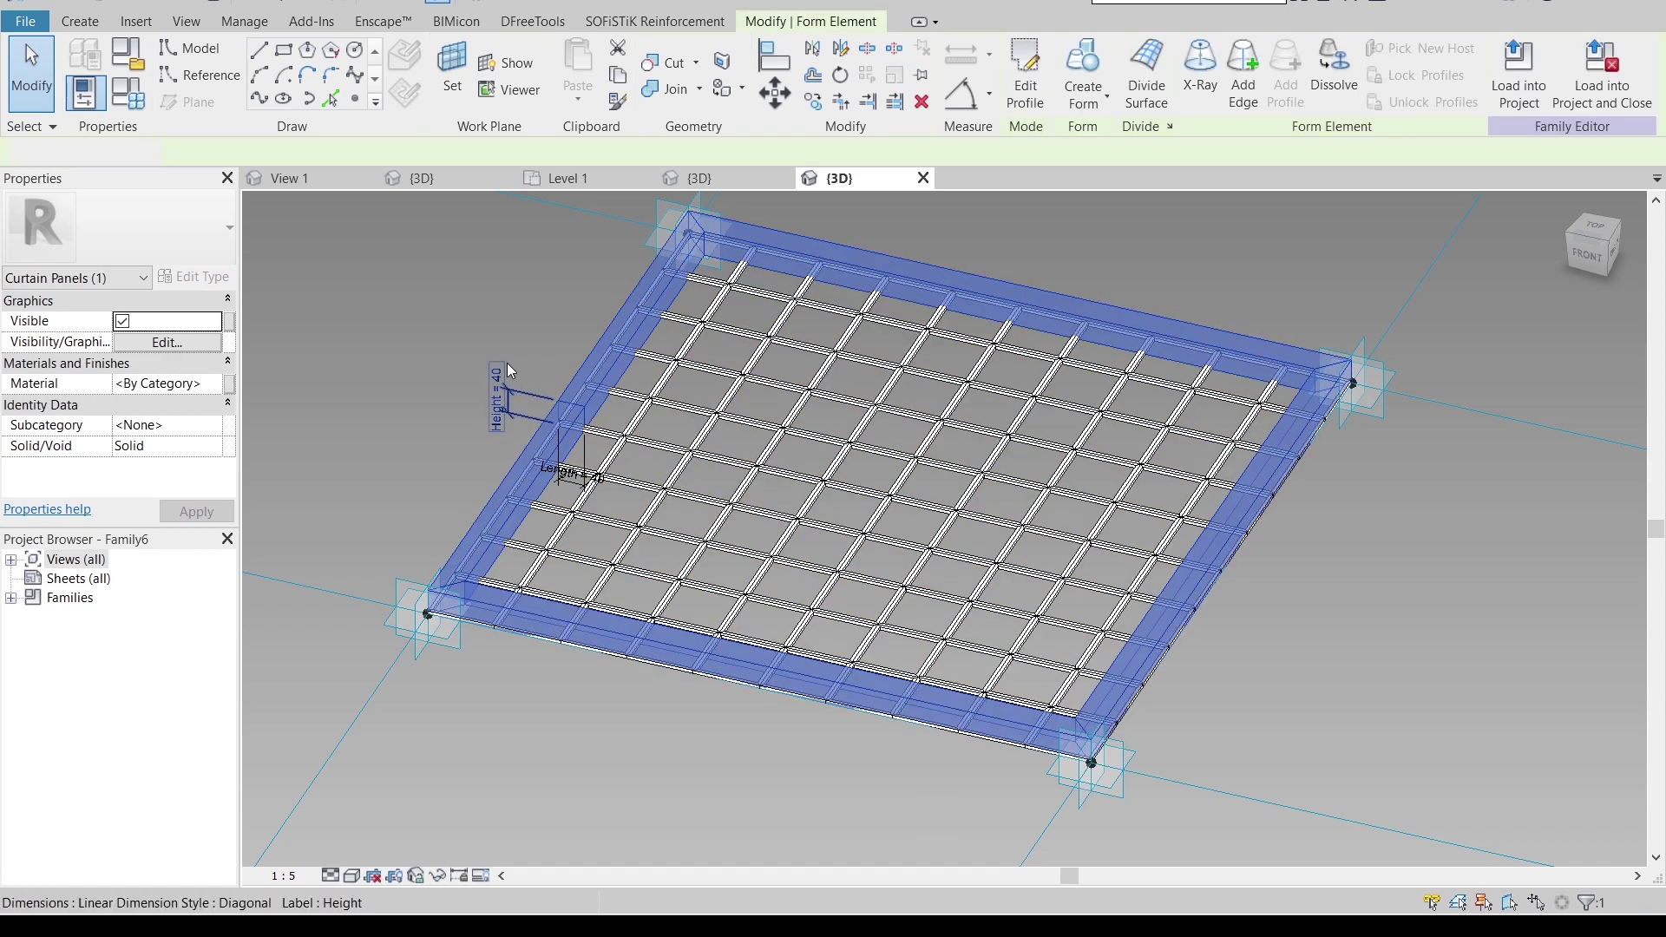
left_click(507, 363)
scroll(598, 469, "down", 2)
scroll(632, 474, "down", 1)
middle_click_drag(1020, 592, 1096, 569, "shift")
middle_click_drag(1033, 479, 975, 528, "shift")
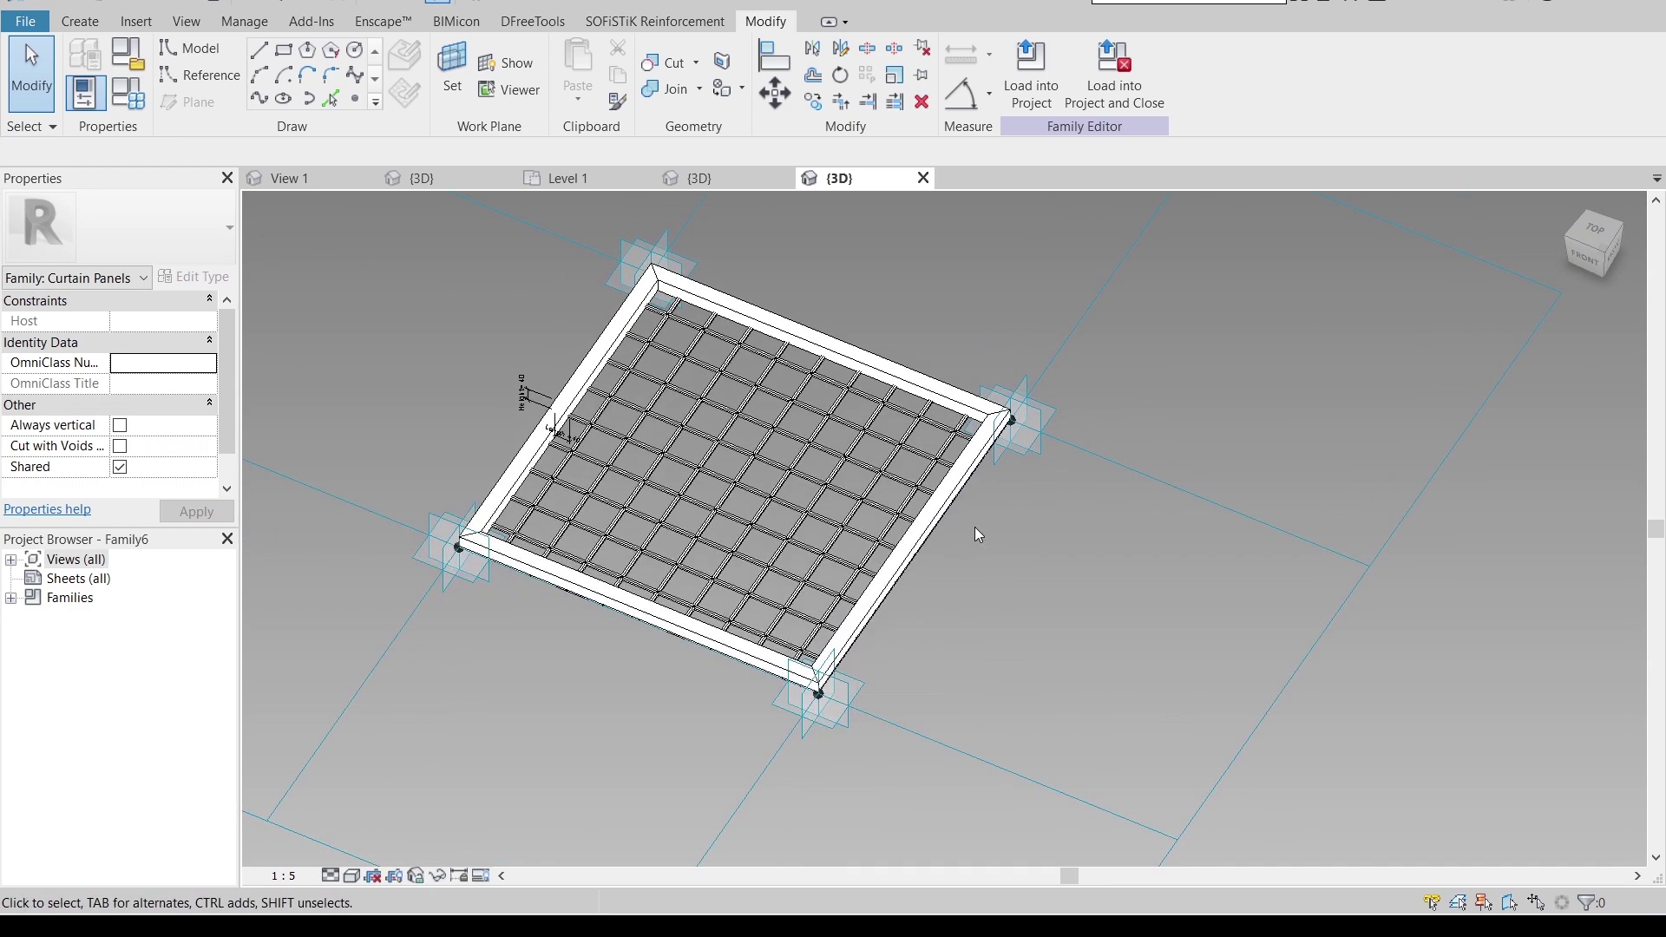
middle_click_drag(373, 546, 477, 574)
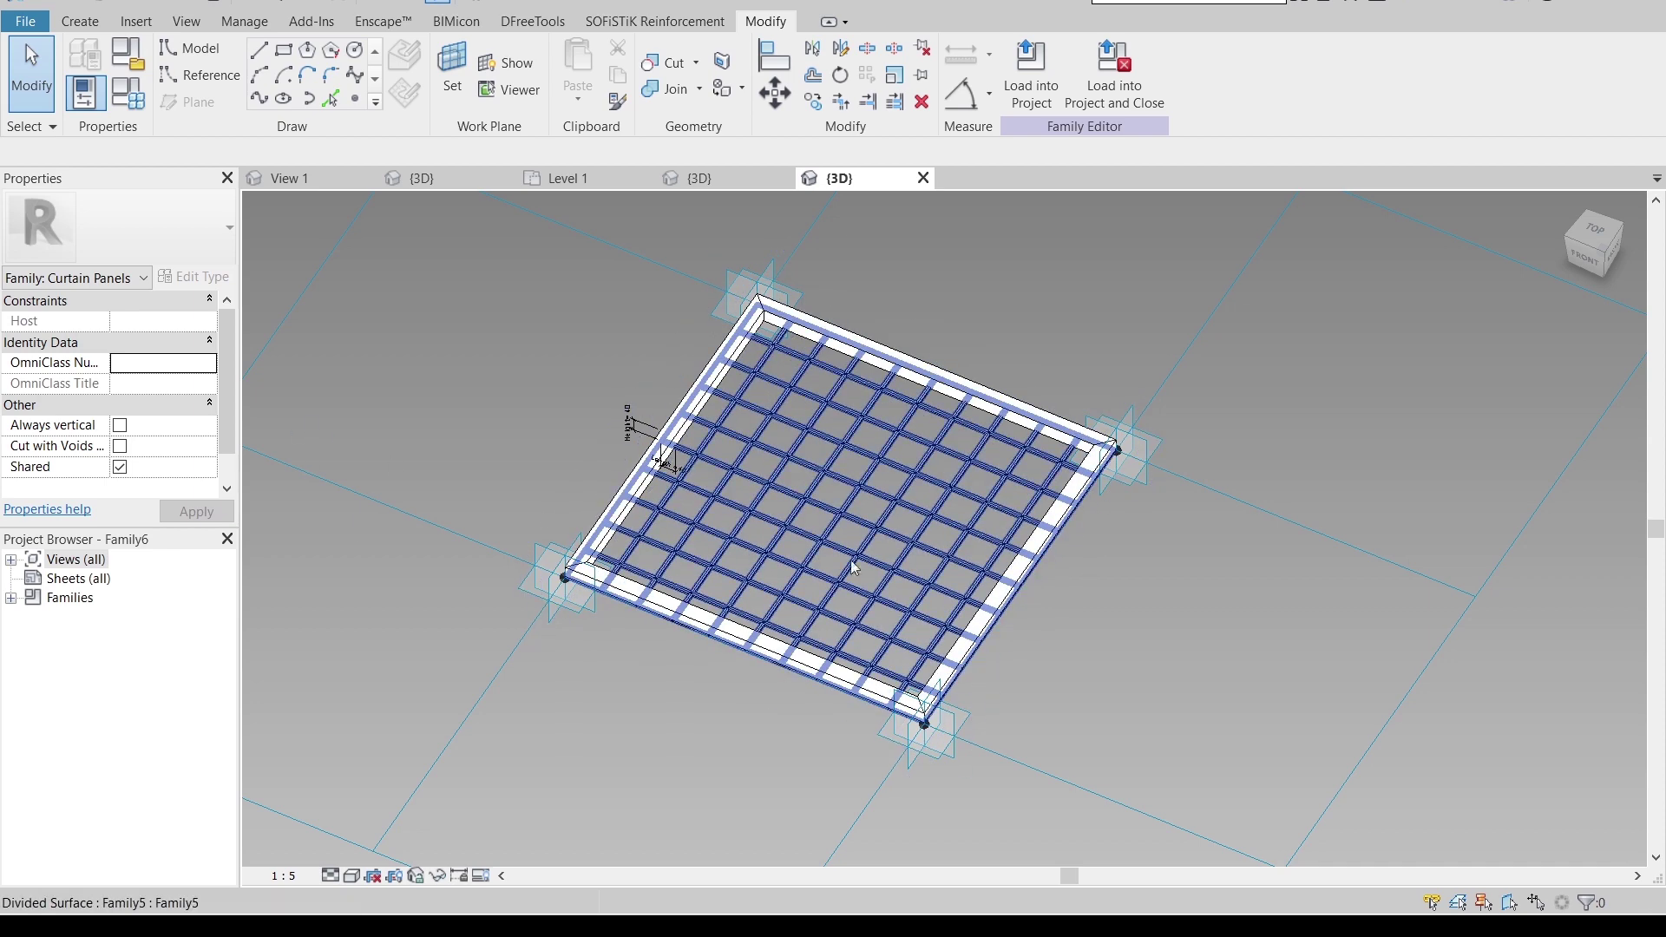
- Check the divided surface's properties, then bring up Load into Project for Family6
left_click(560, 574)
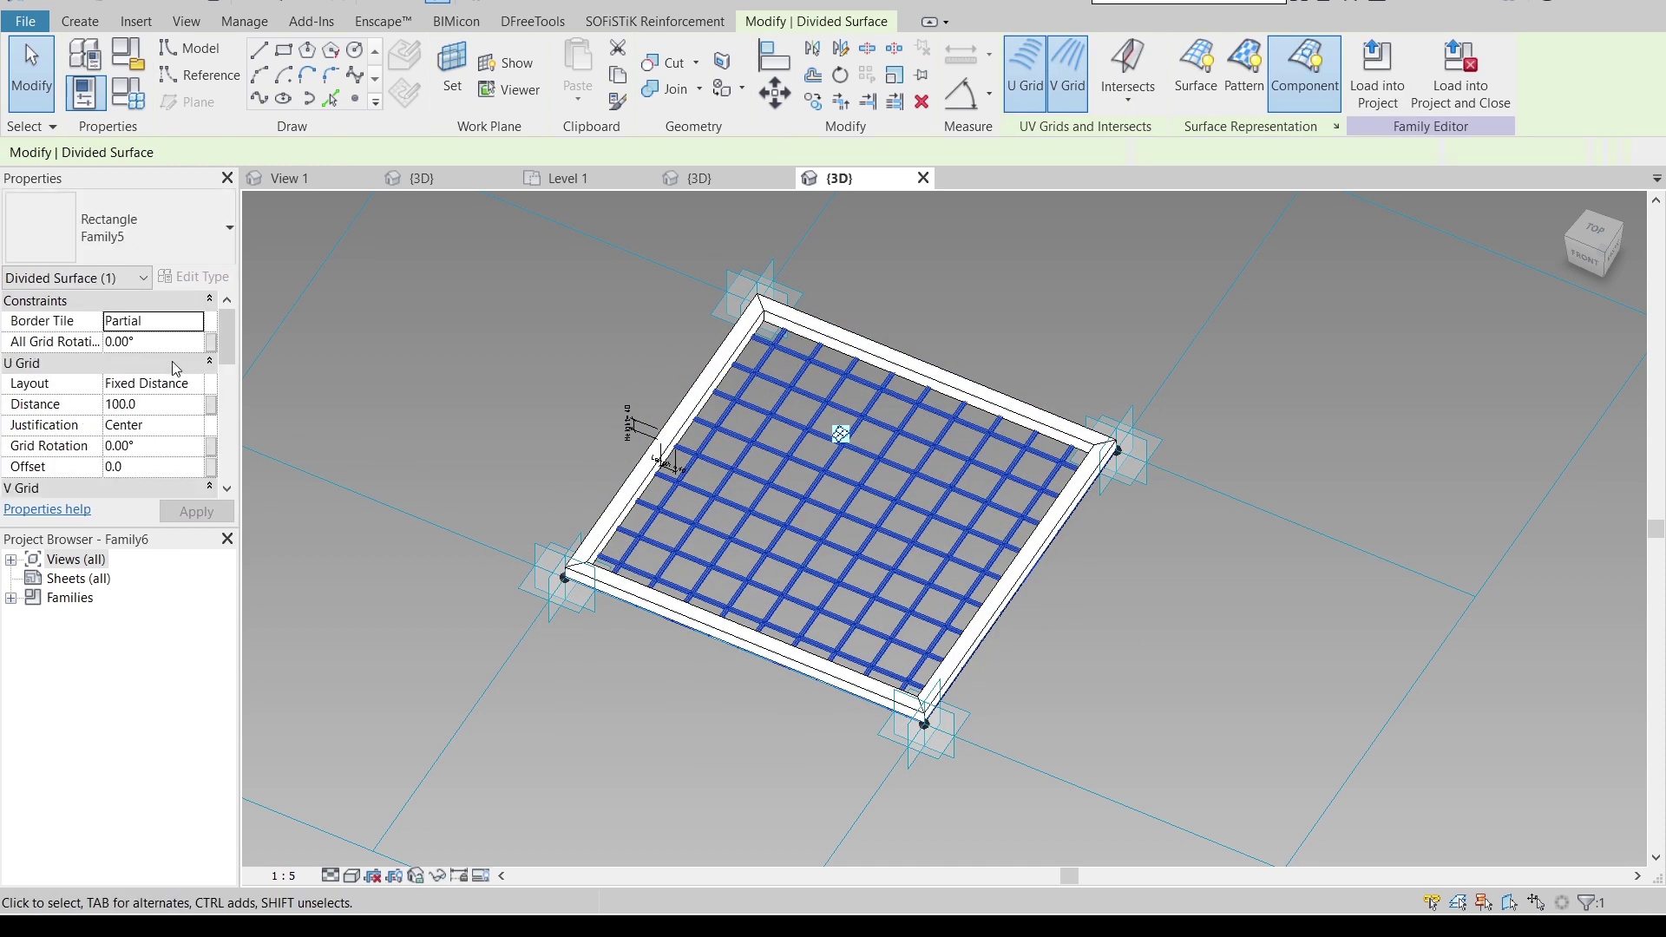
scroll(144, 478, "down", 2)
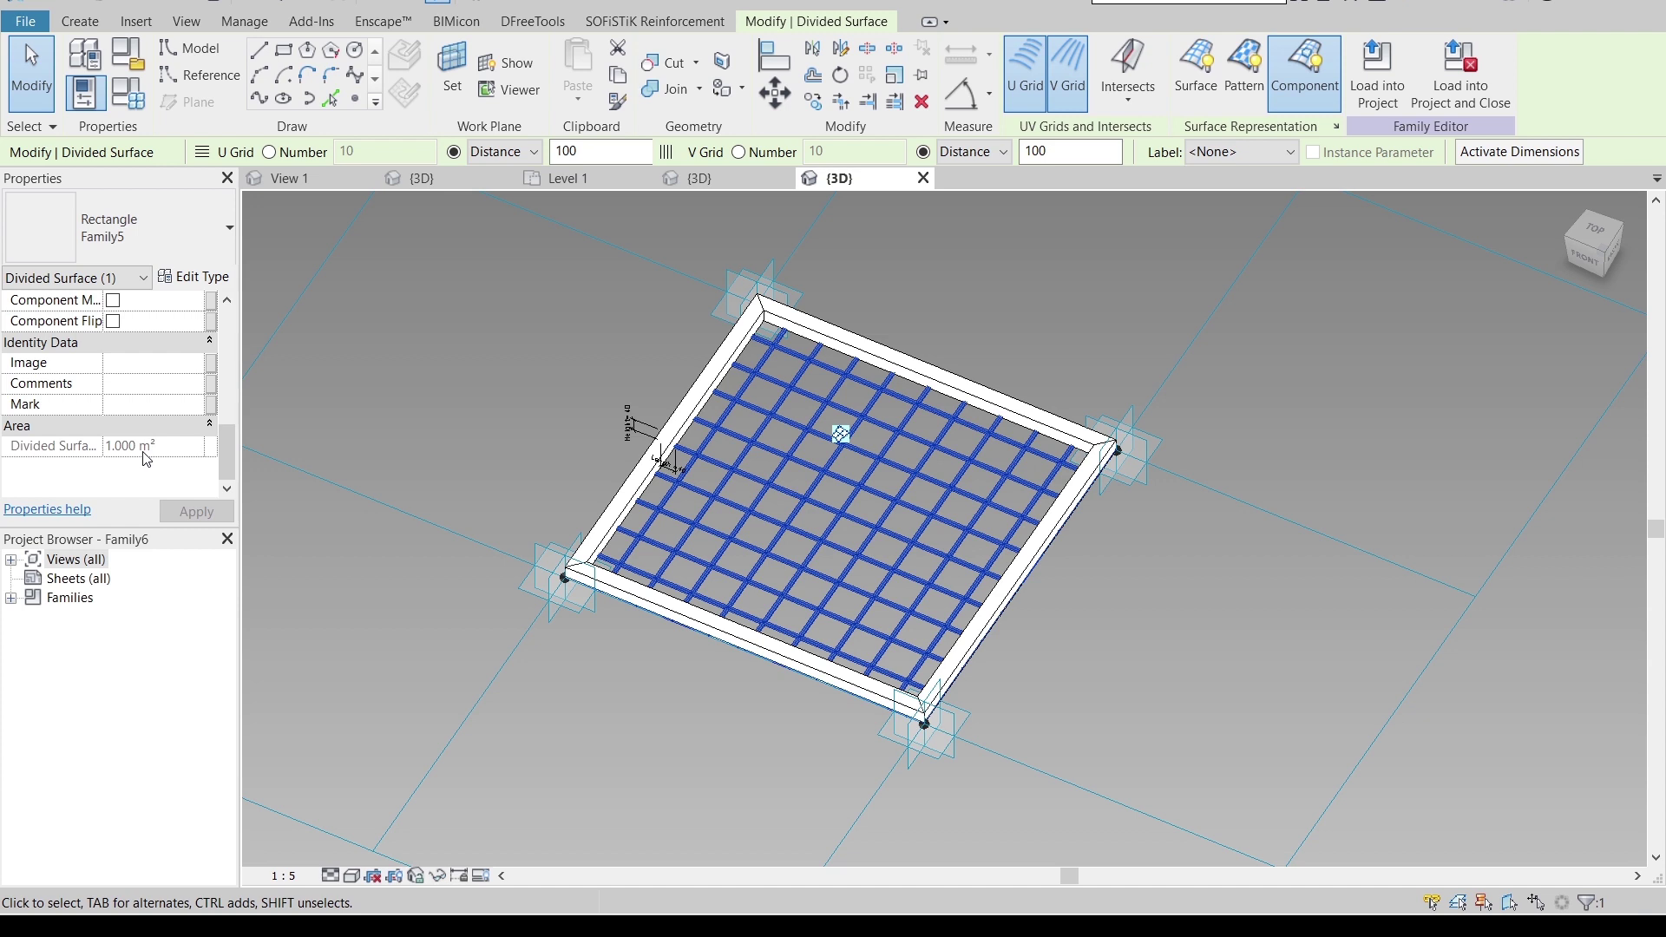
left_click(1065, 295)
middle_click_drag(1090, 329, 1071, 398)
left_click(1031, 104)
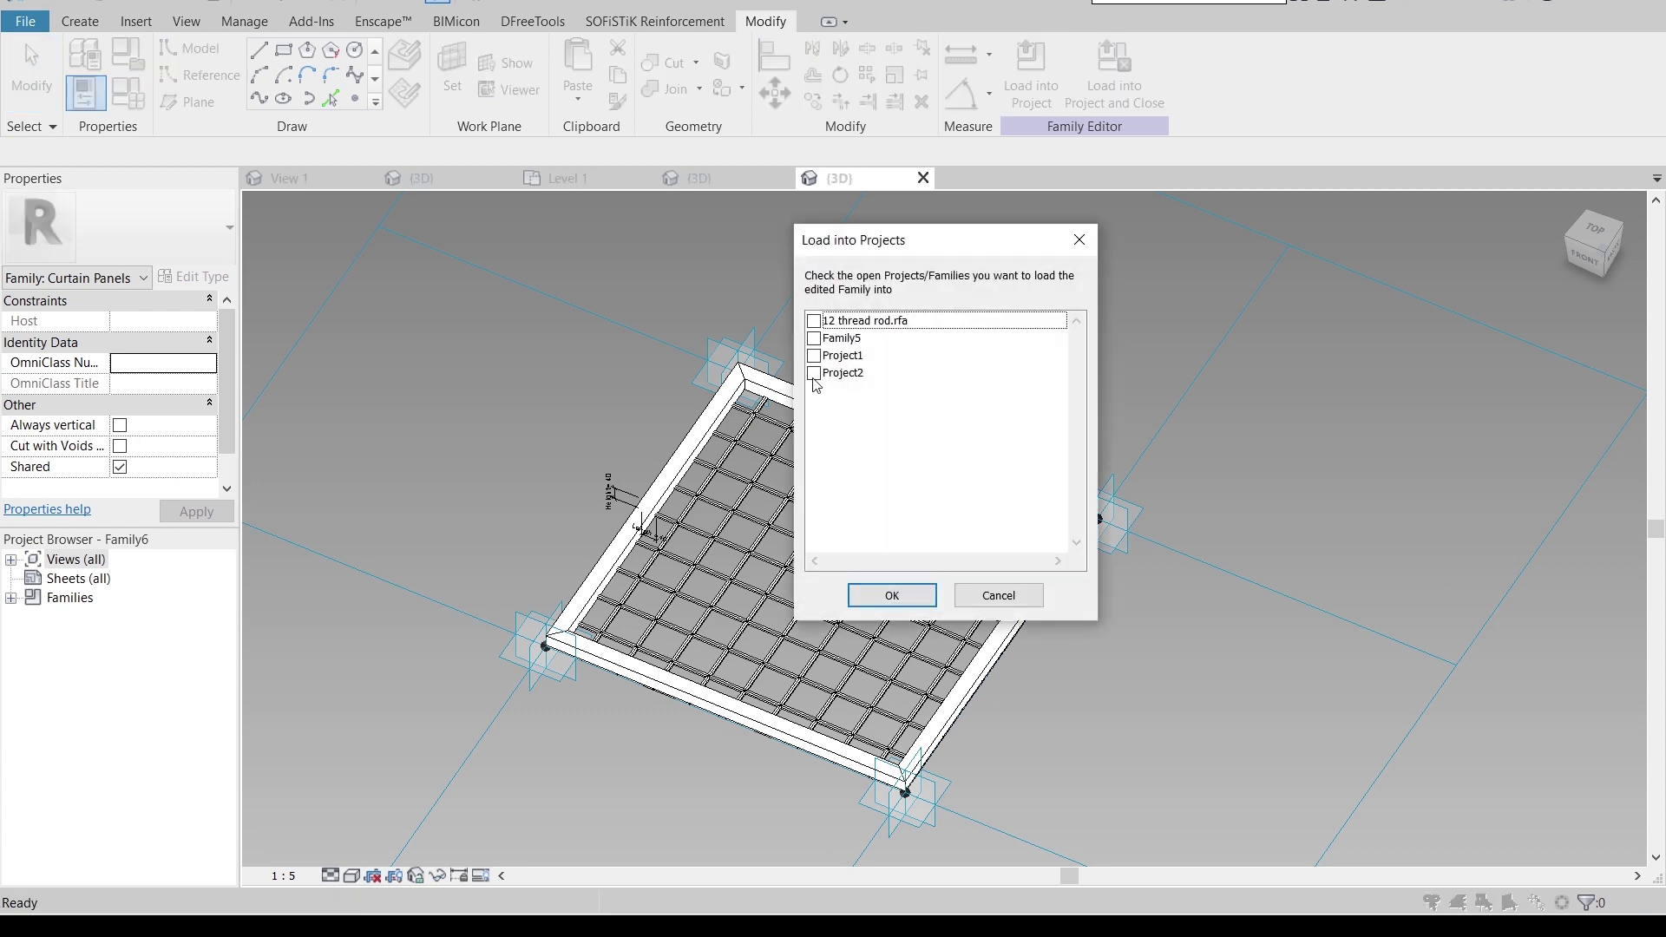
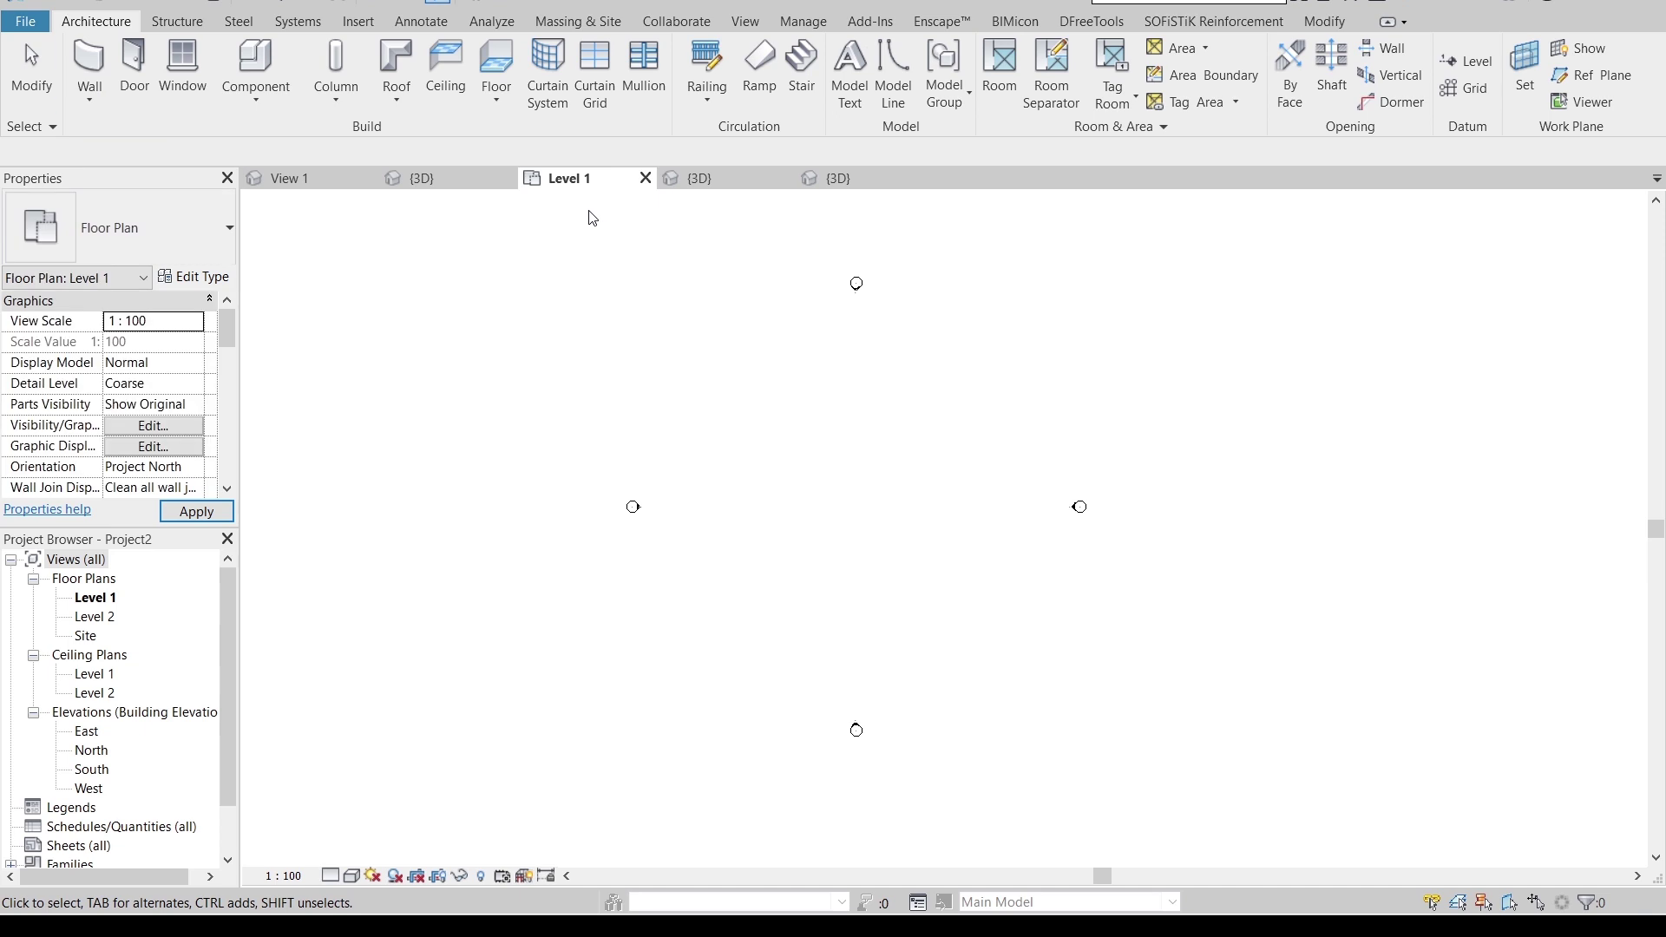
- Bring up the View tab's view creation commands to reach the default 3D view
left_click_drag(573, 178, 865, 189)
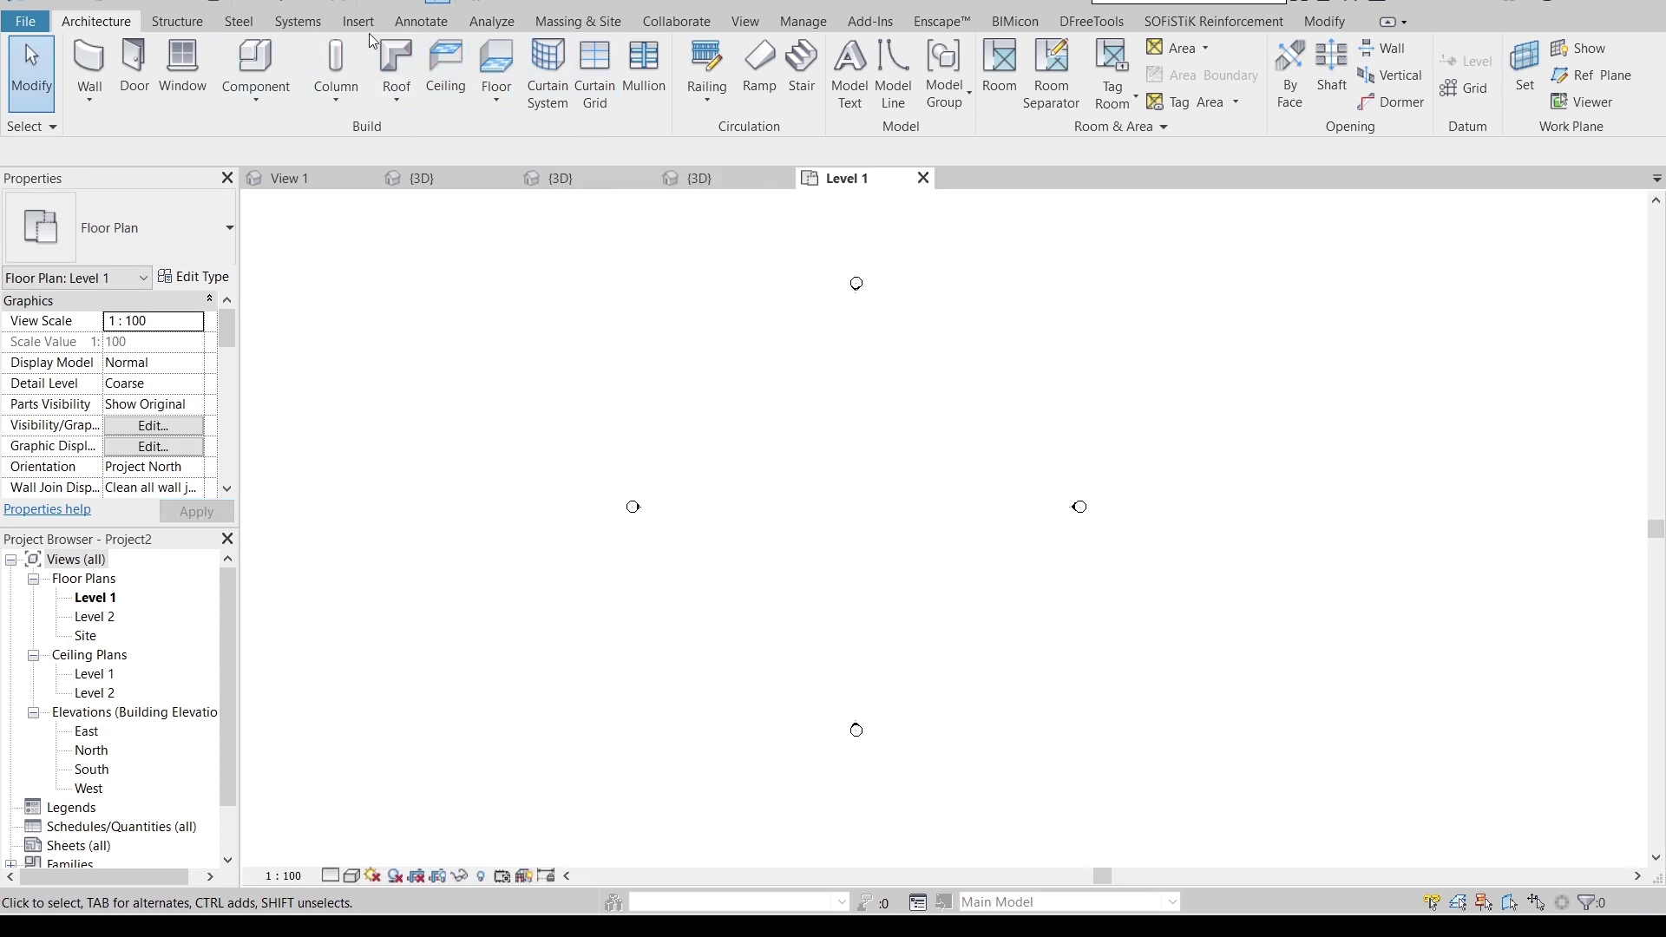
left_click(746, 23)
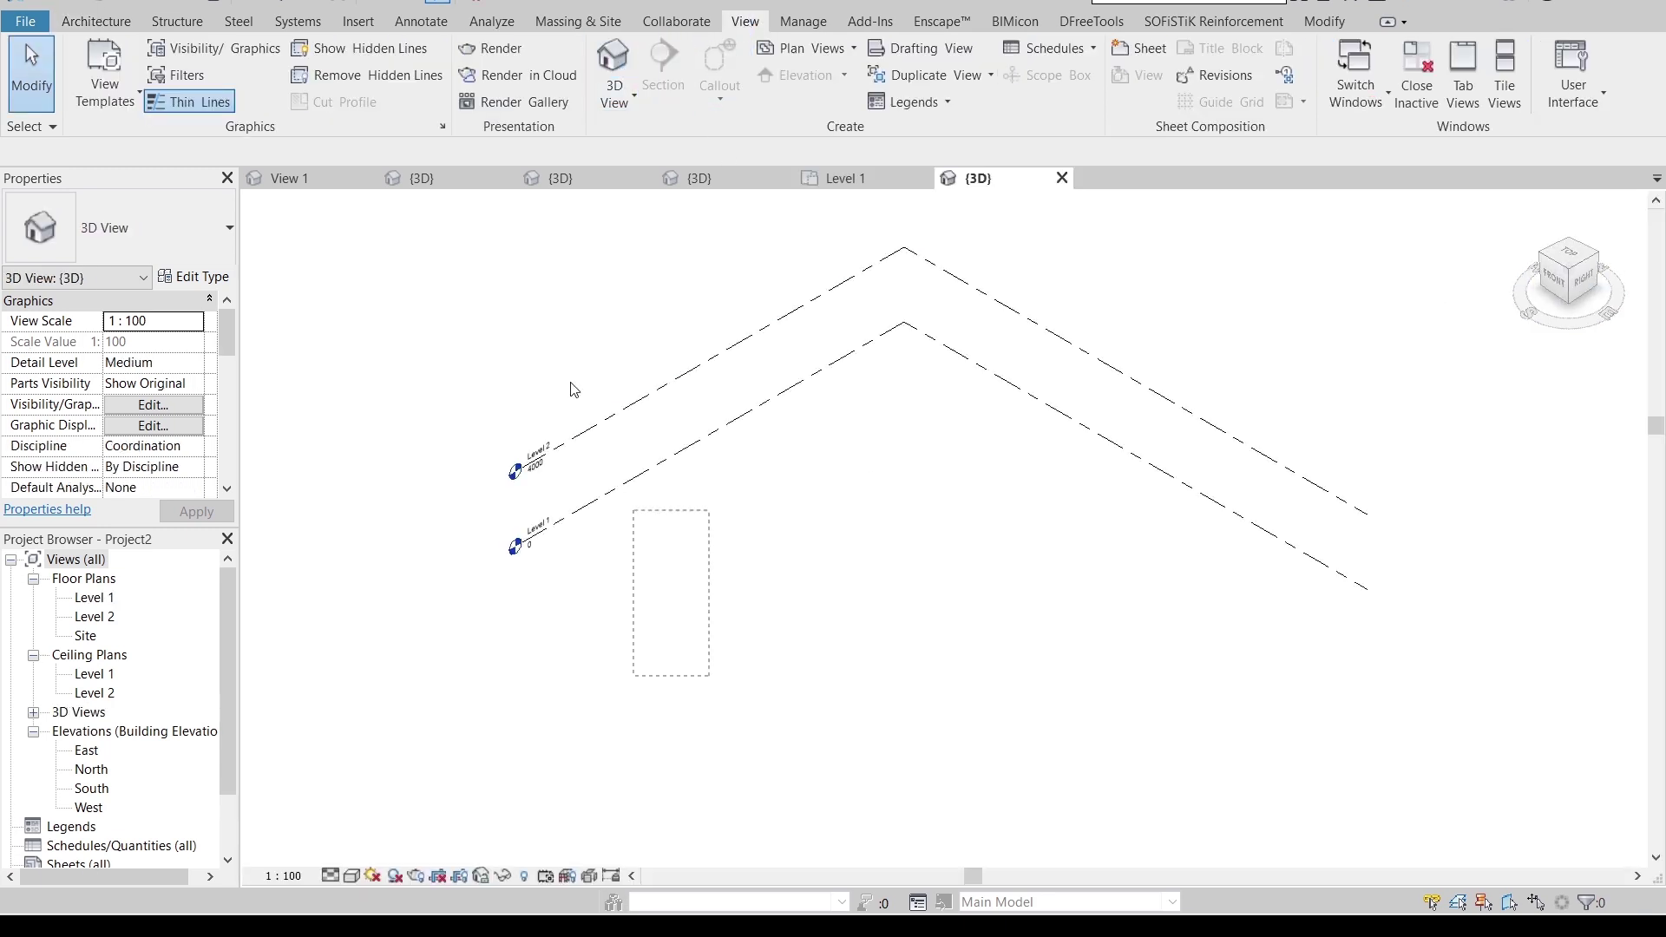
- Hide both levels in the 3D view and switch to the top view
left_click_drag(560, 347, 633, 680)
right_click(633, 684)
mouse_move(736, 301)
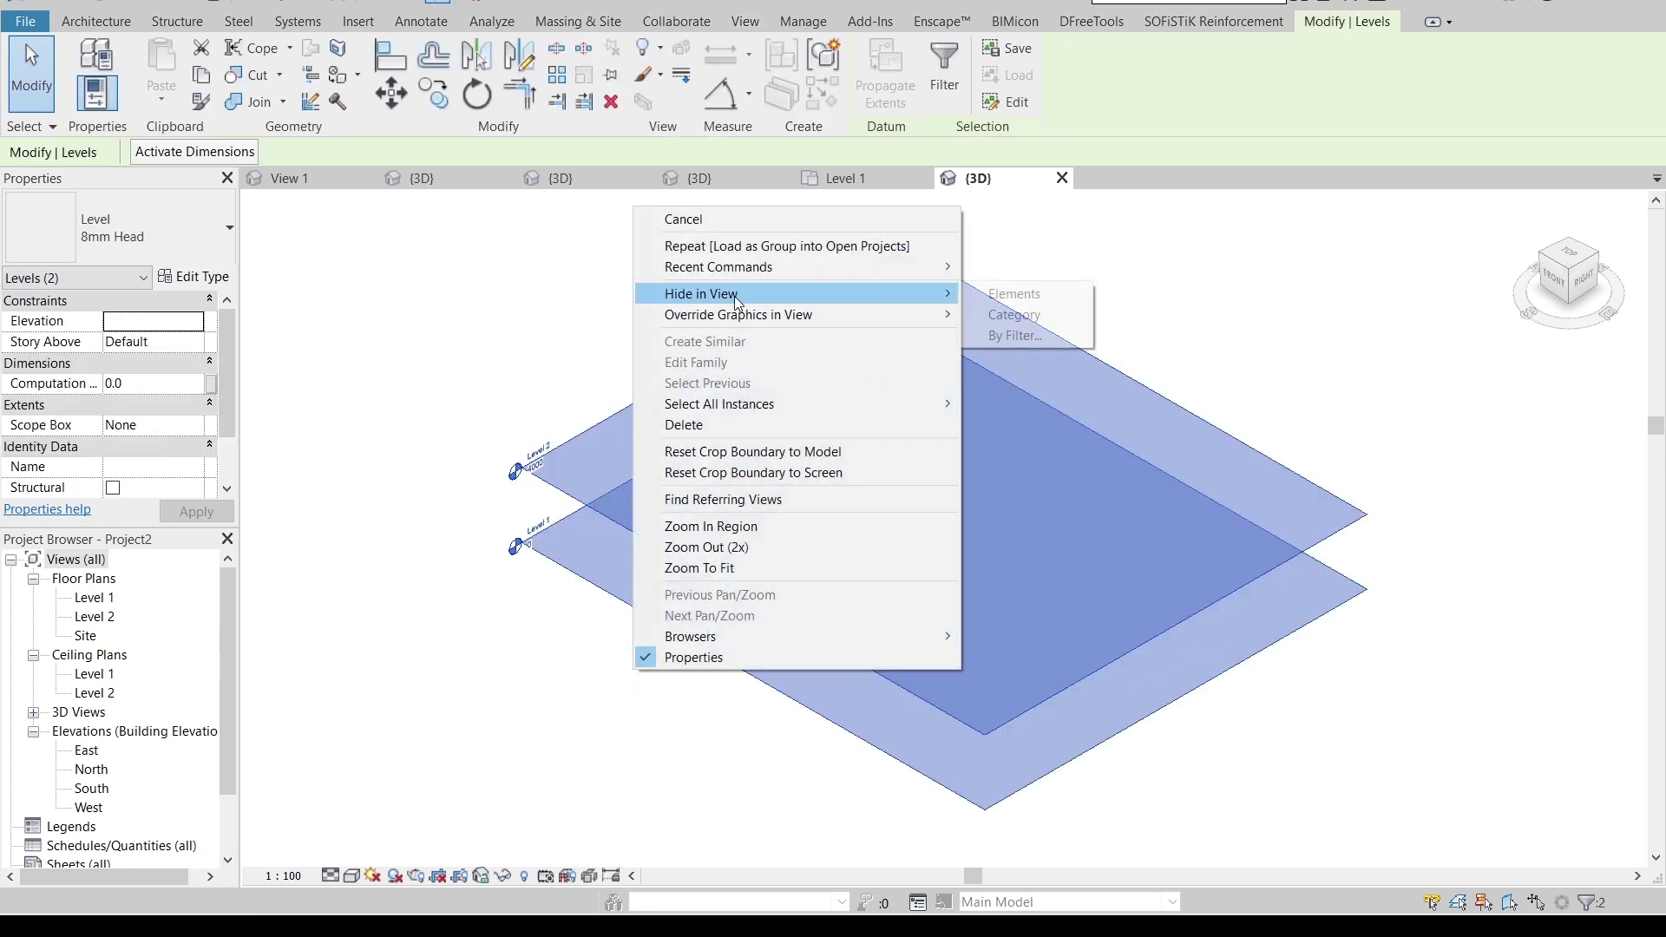
left_click(1014, 294)
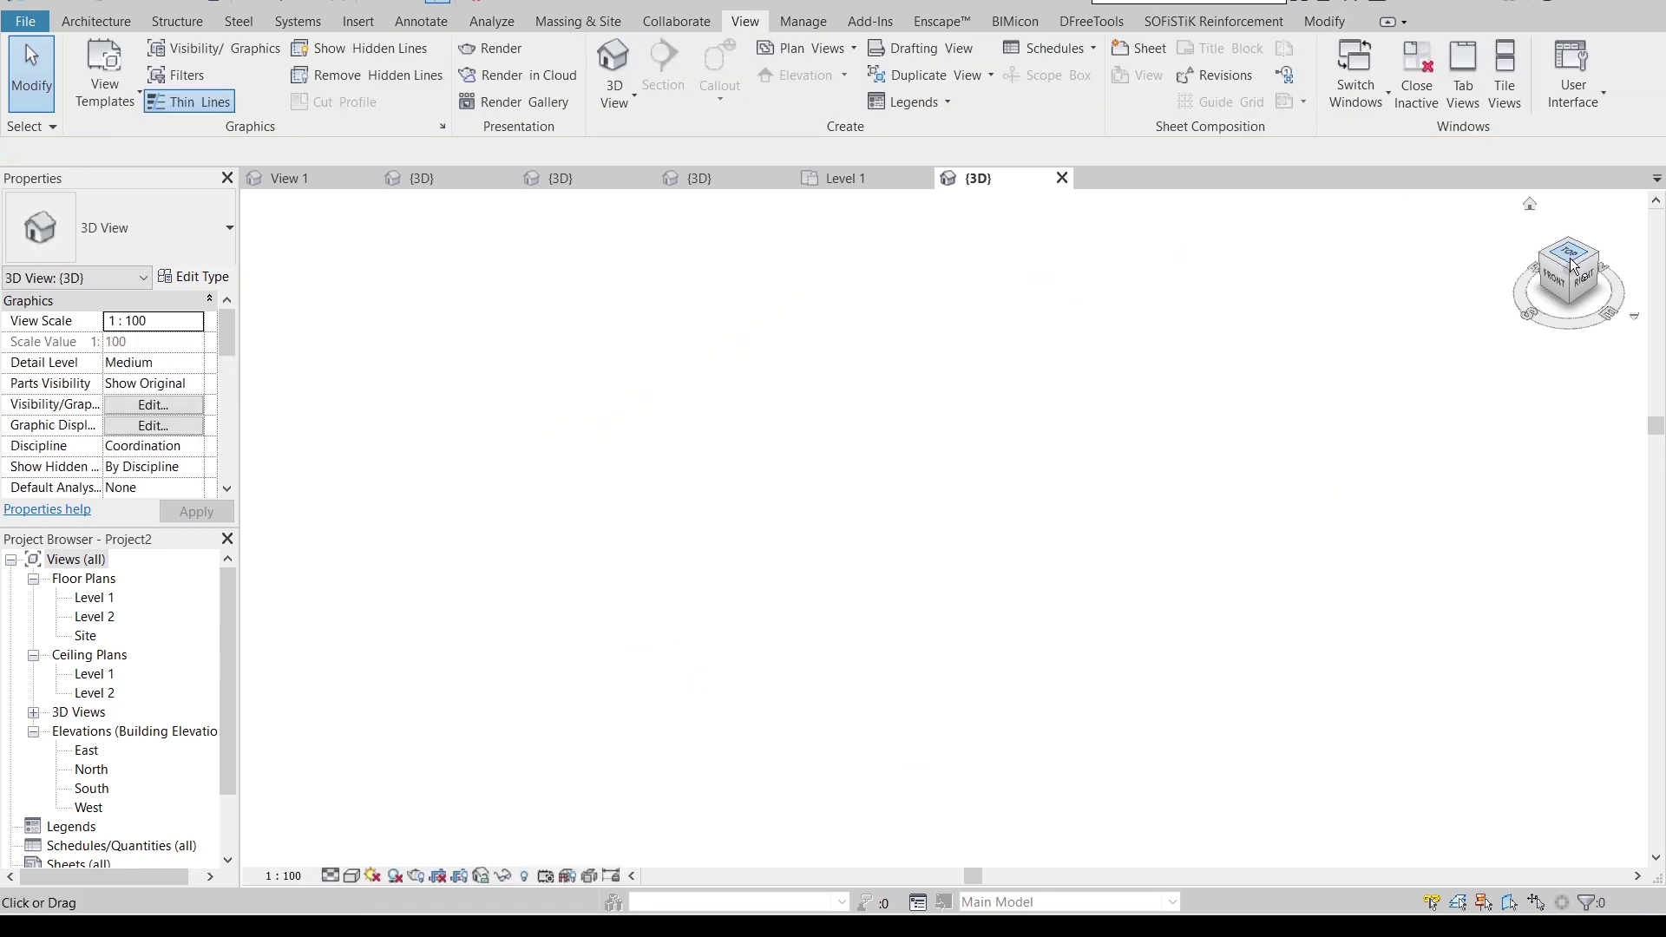
left_click(1572, 262)
- Cancel a stray ceiling placement and create an in-place mass named Mass 1
left_click(123, 28)
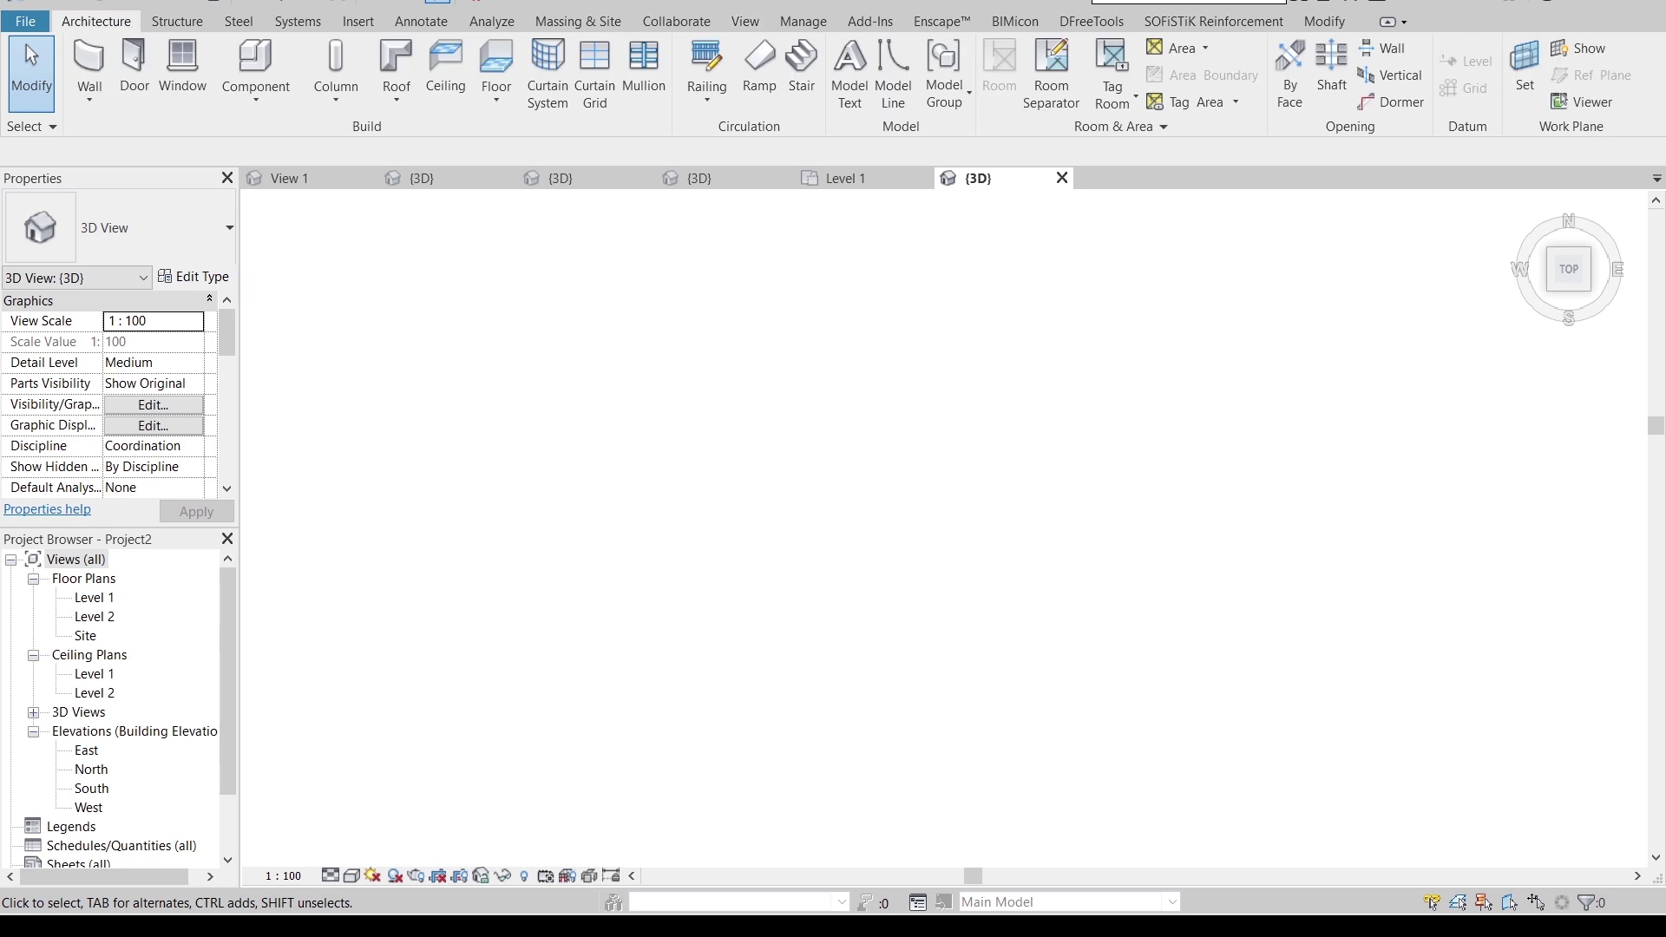
left_click(439, 87)
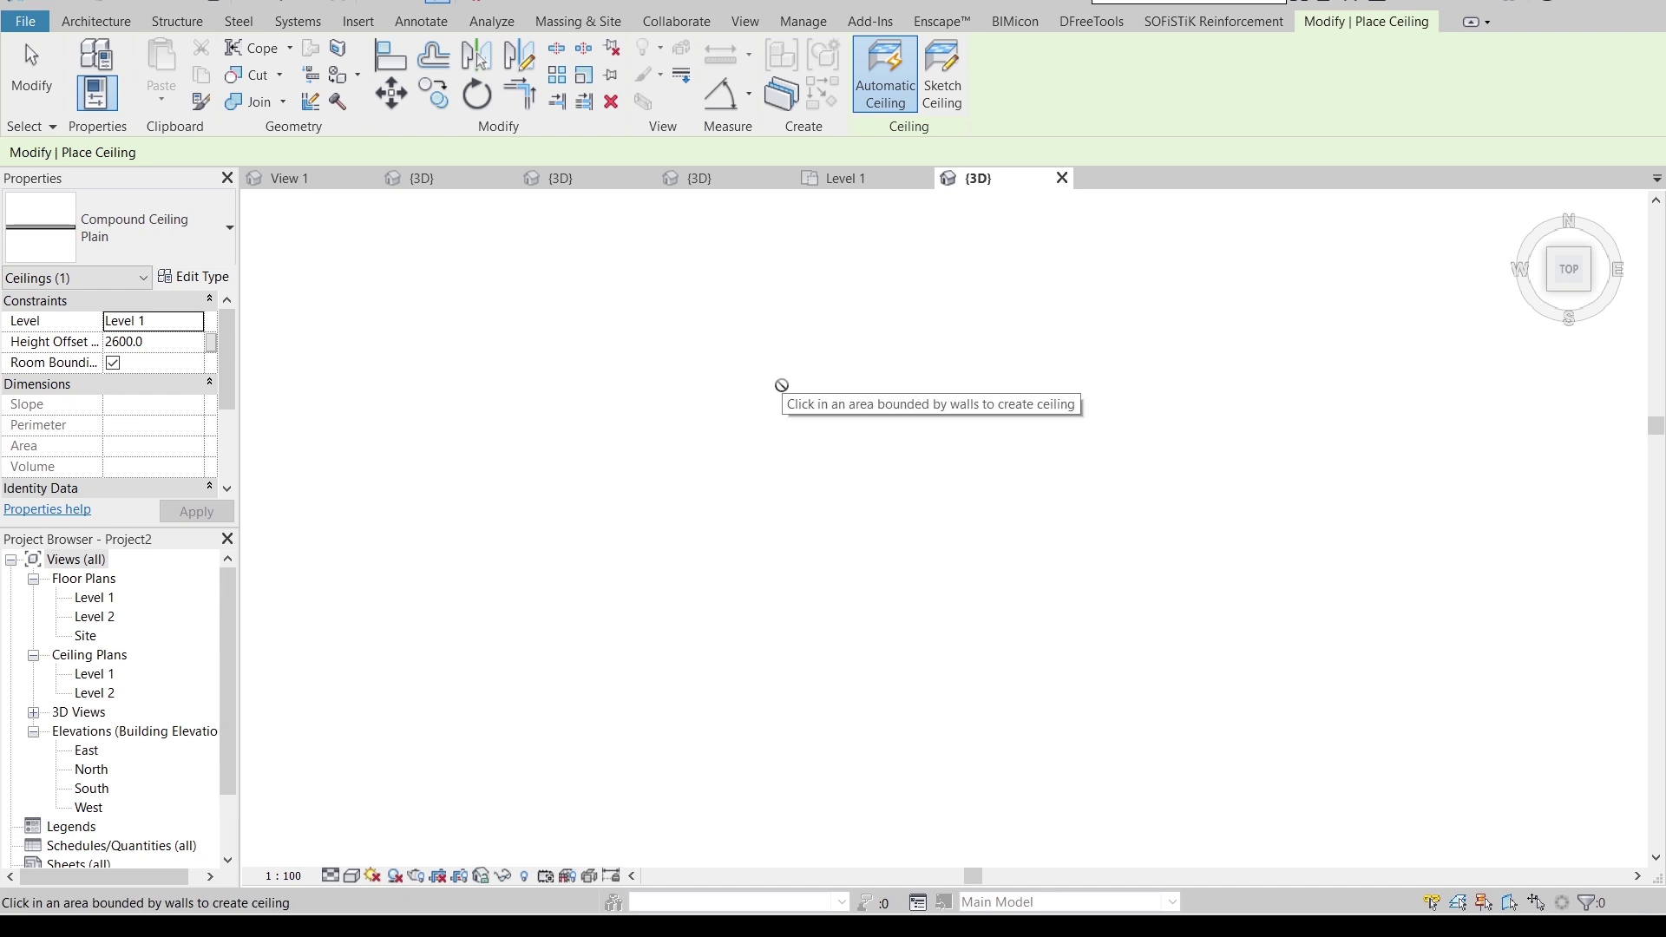
key("Escape")
left_click(592, 23)
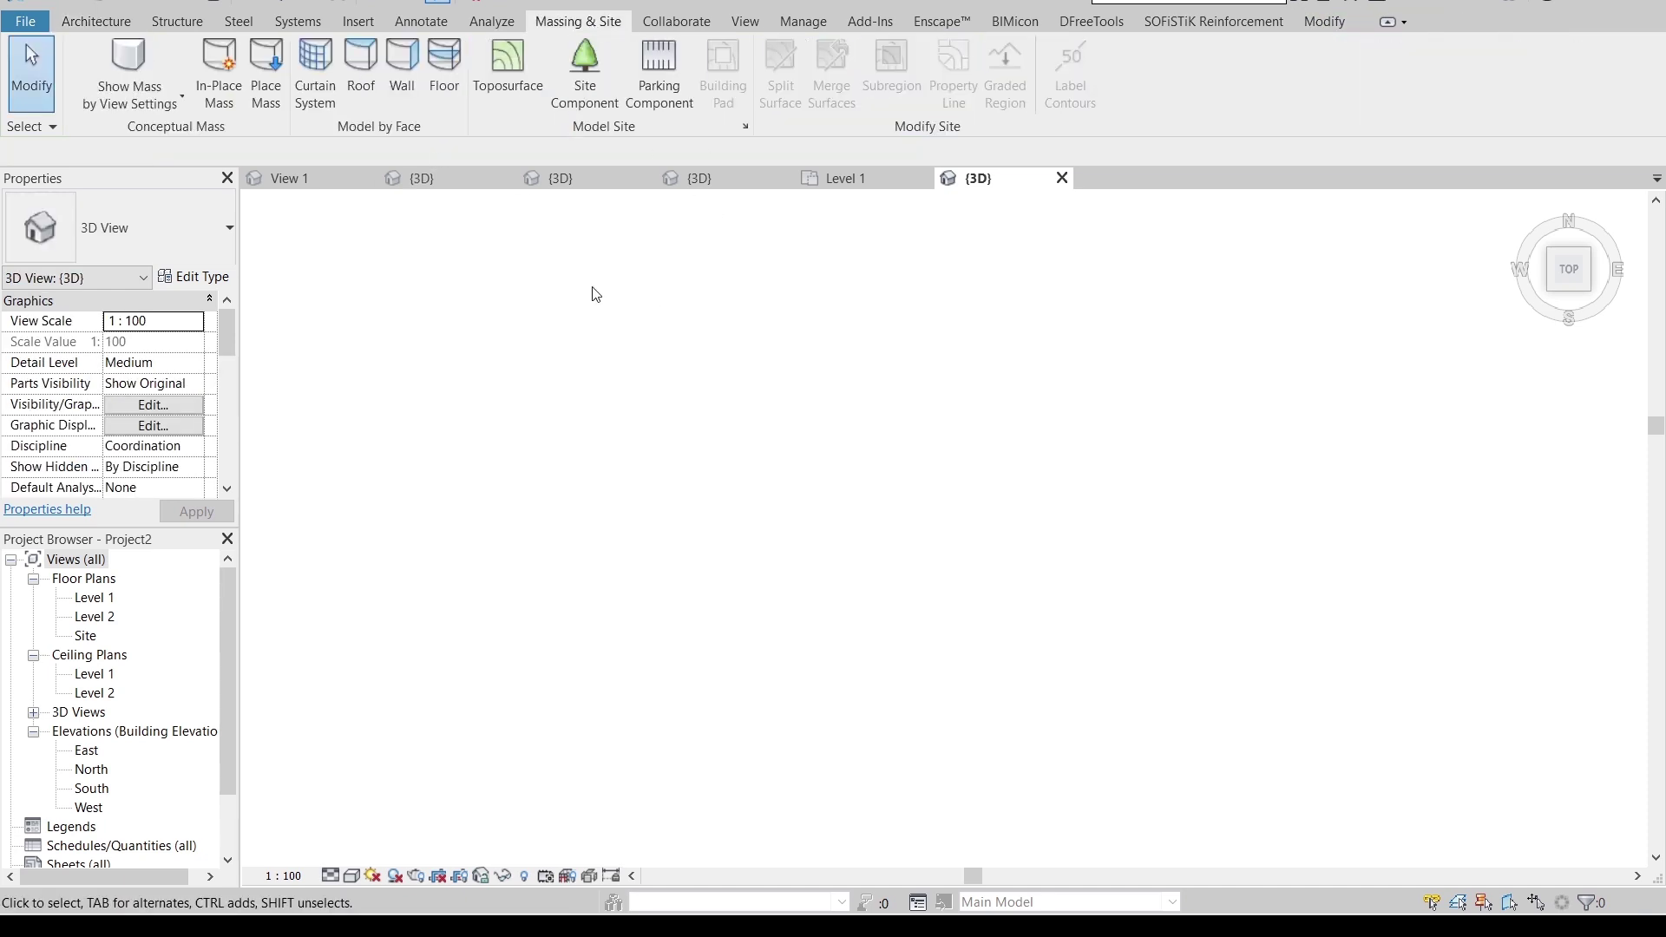
left_click(234, 73)
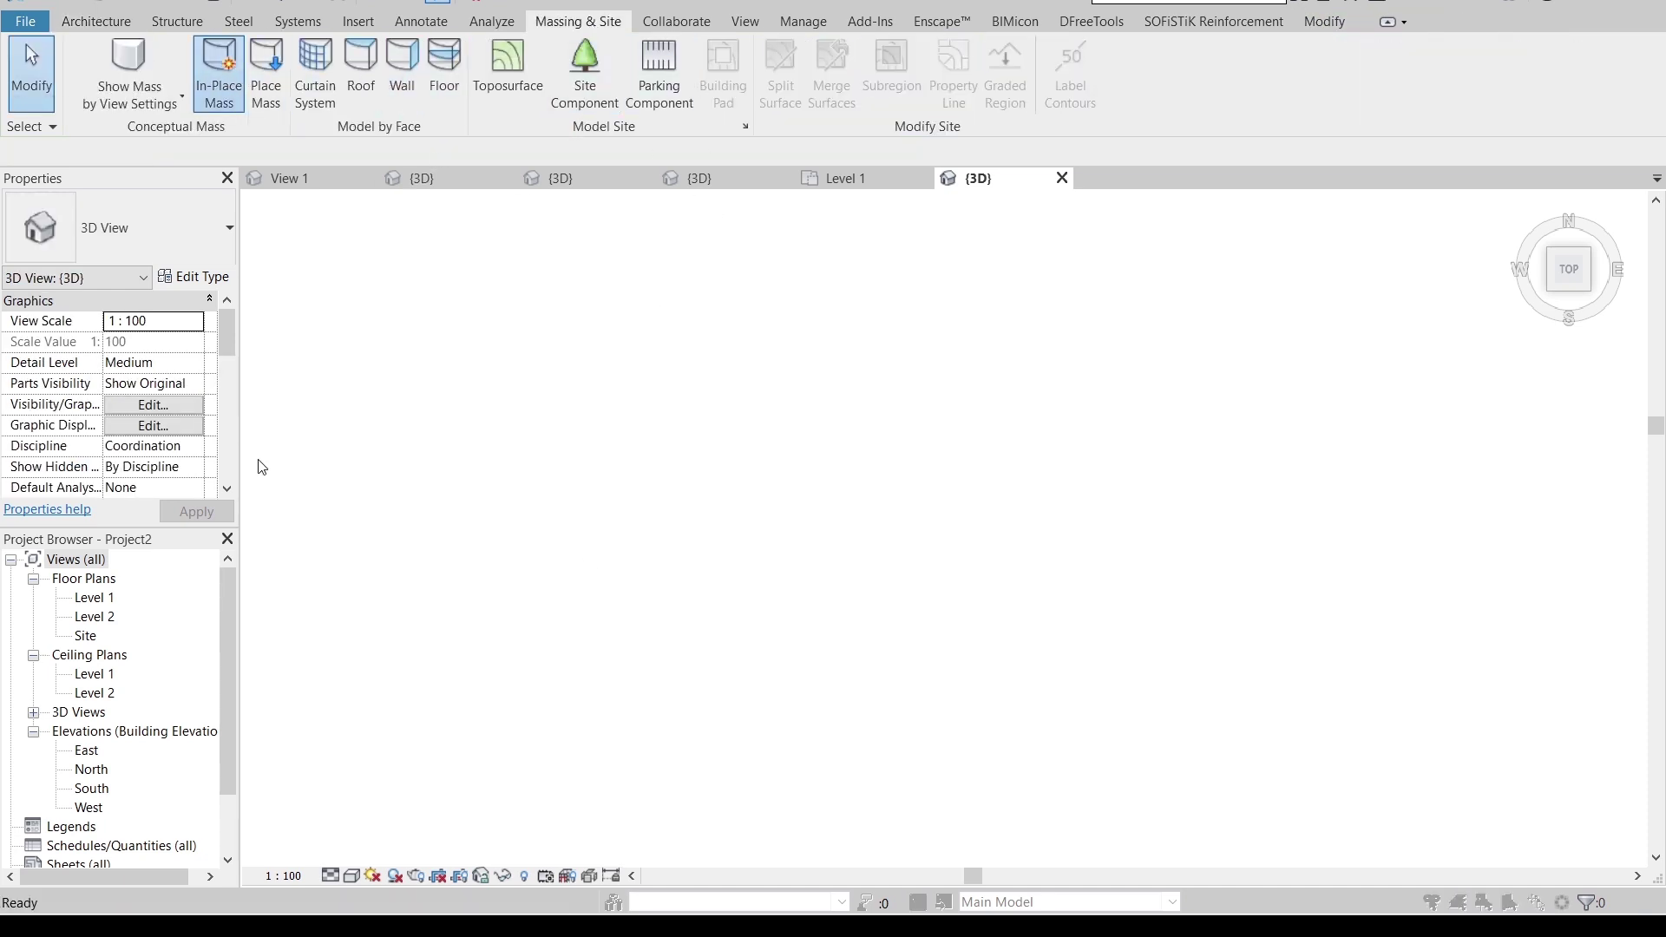
left_click(832, 279)
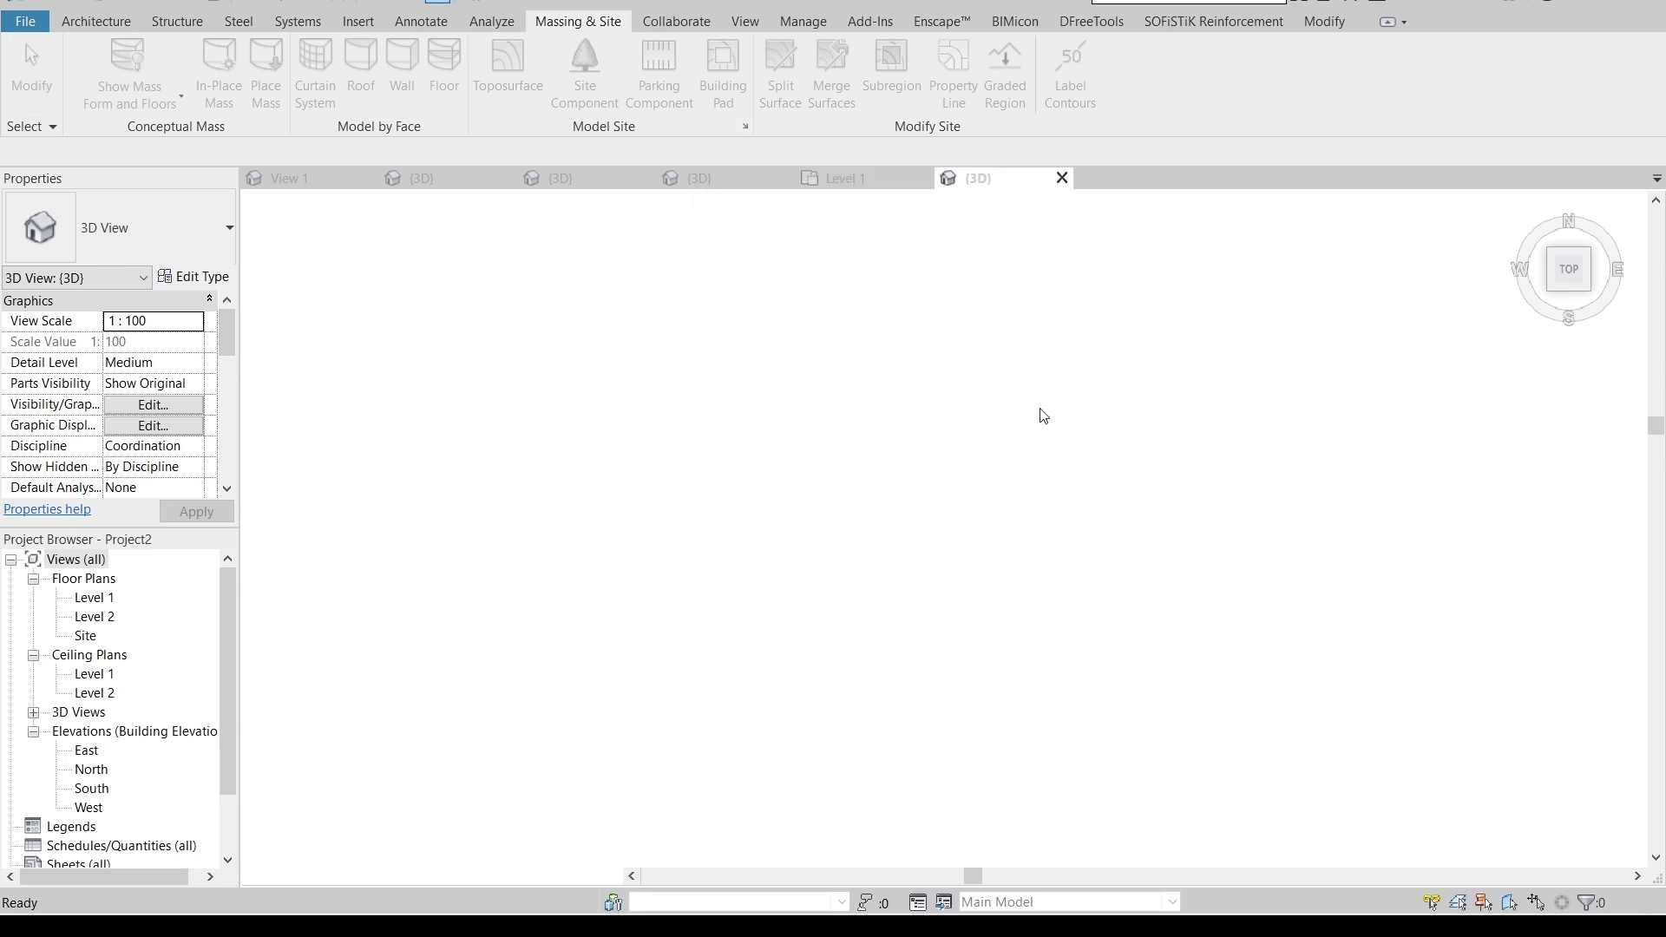
- Draw a rectangle of model lines and set its width to 2000
left_click(285, 52)
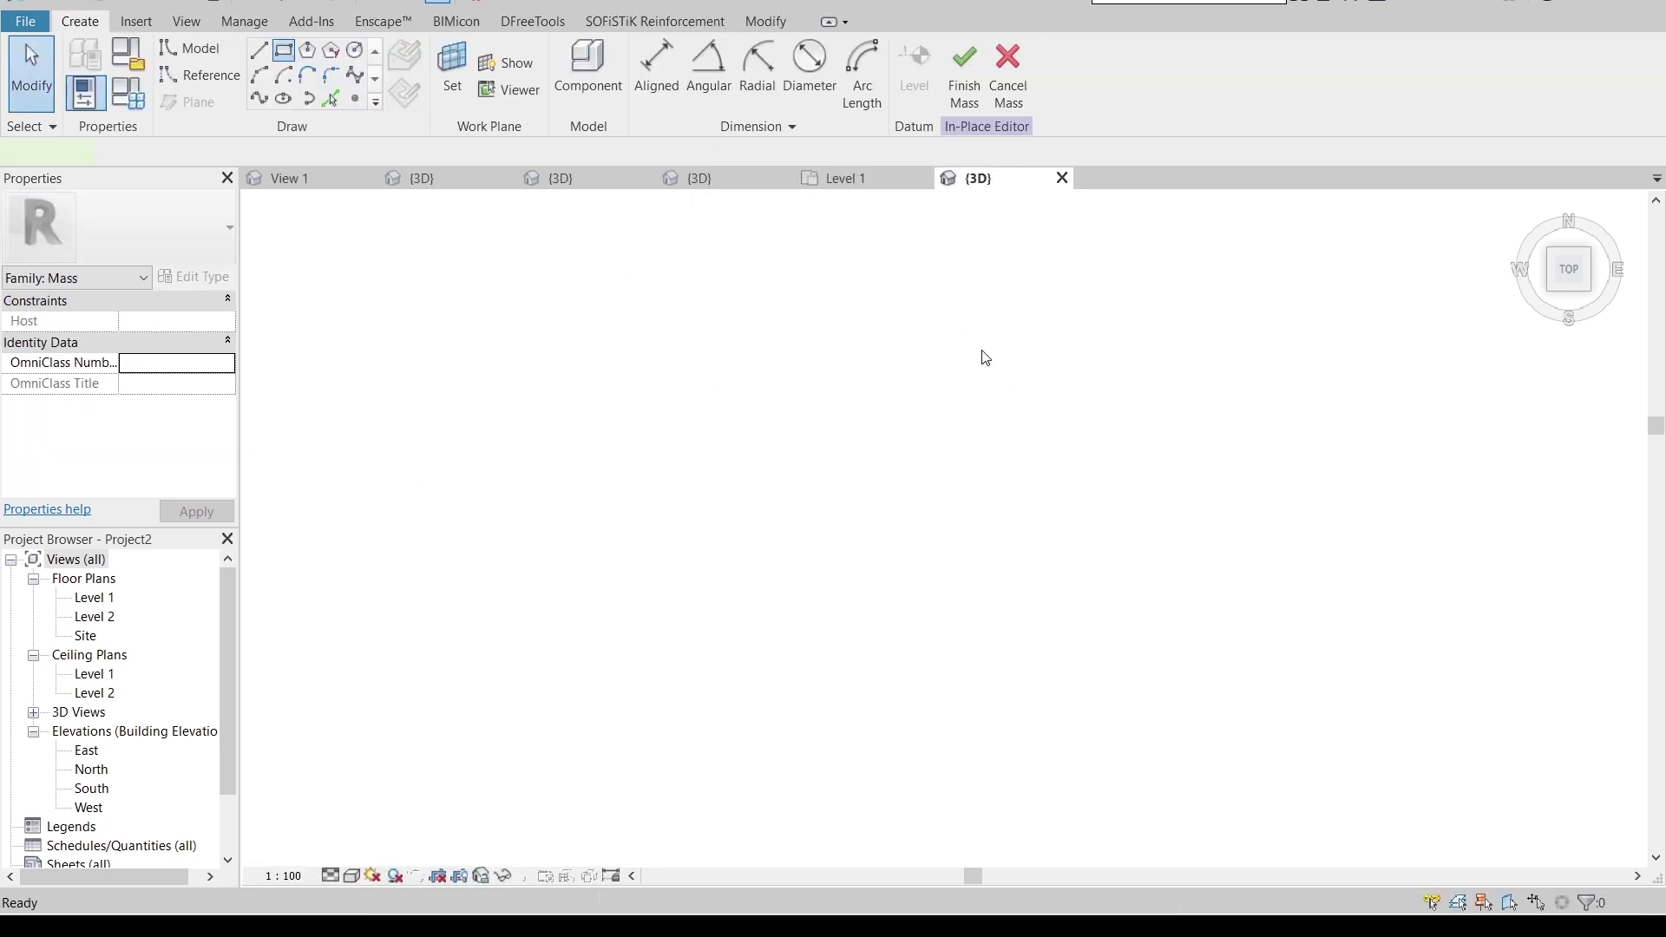
left_click(844, 398)
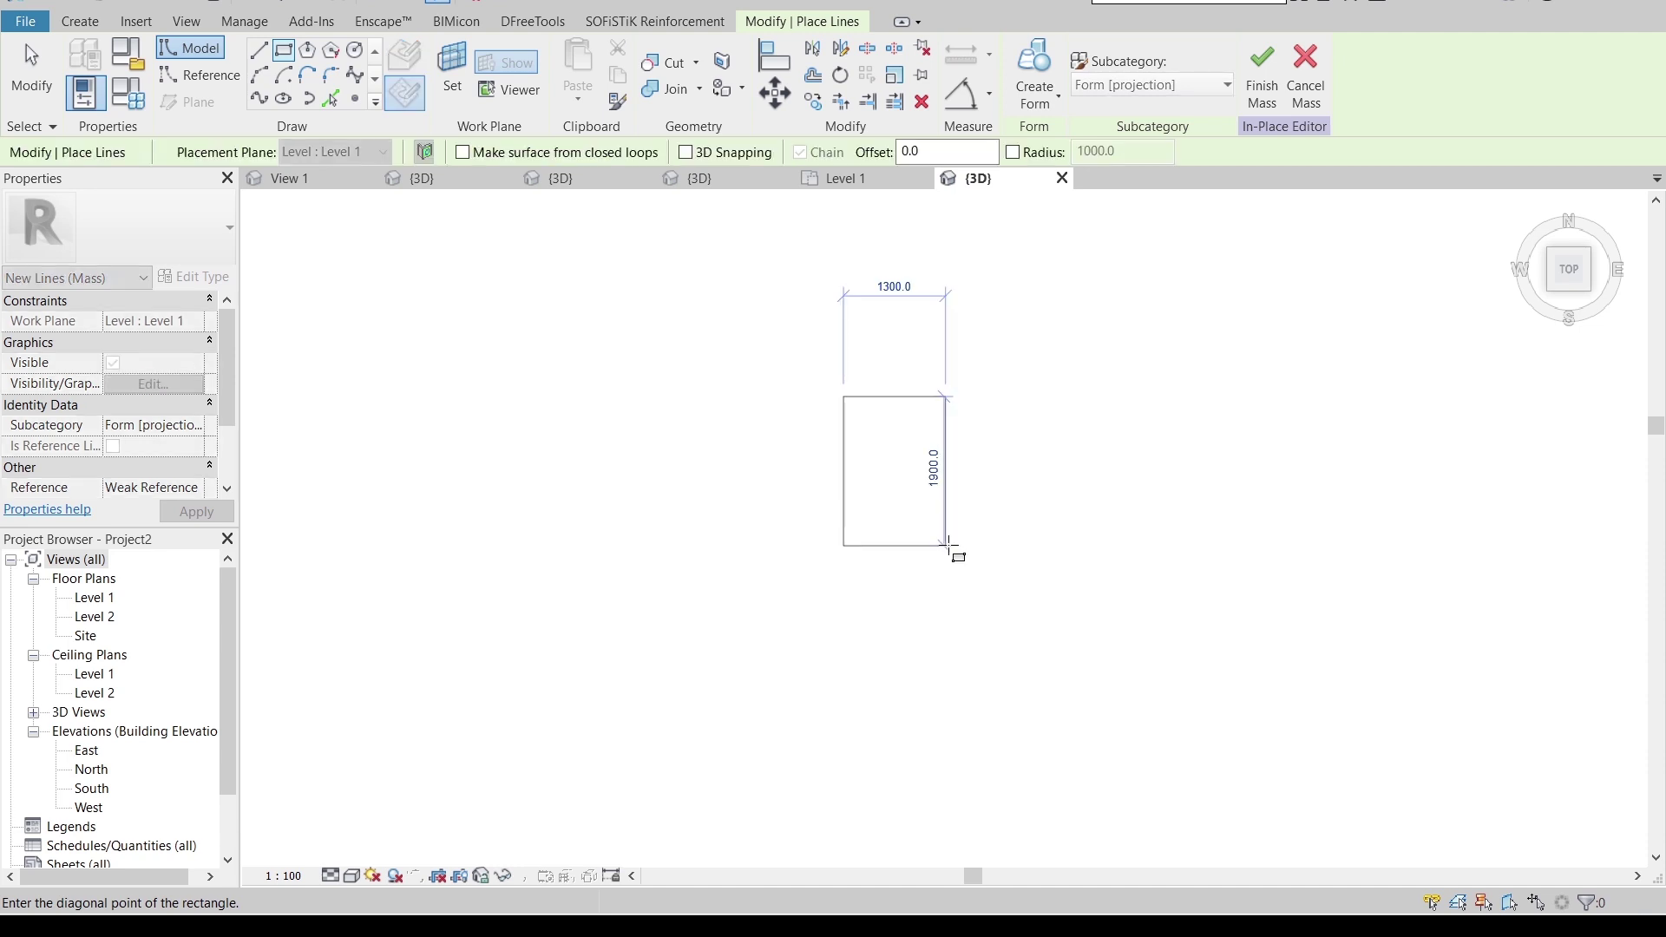
left_click(969, 583)
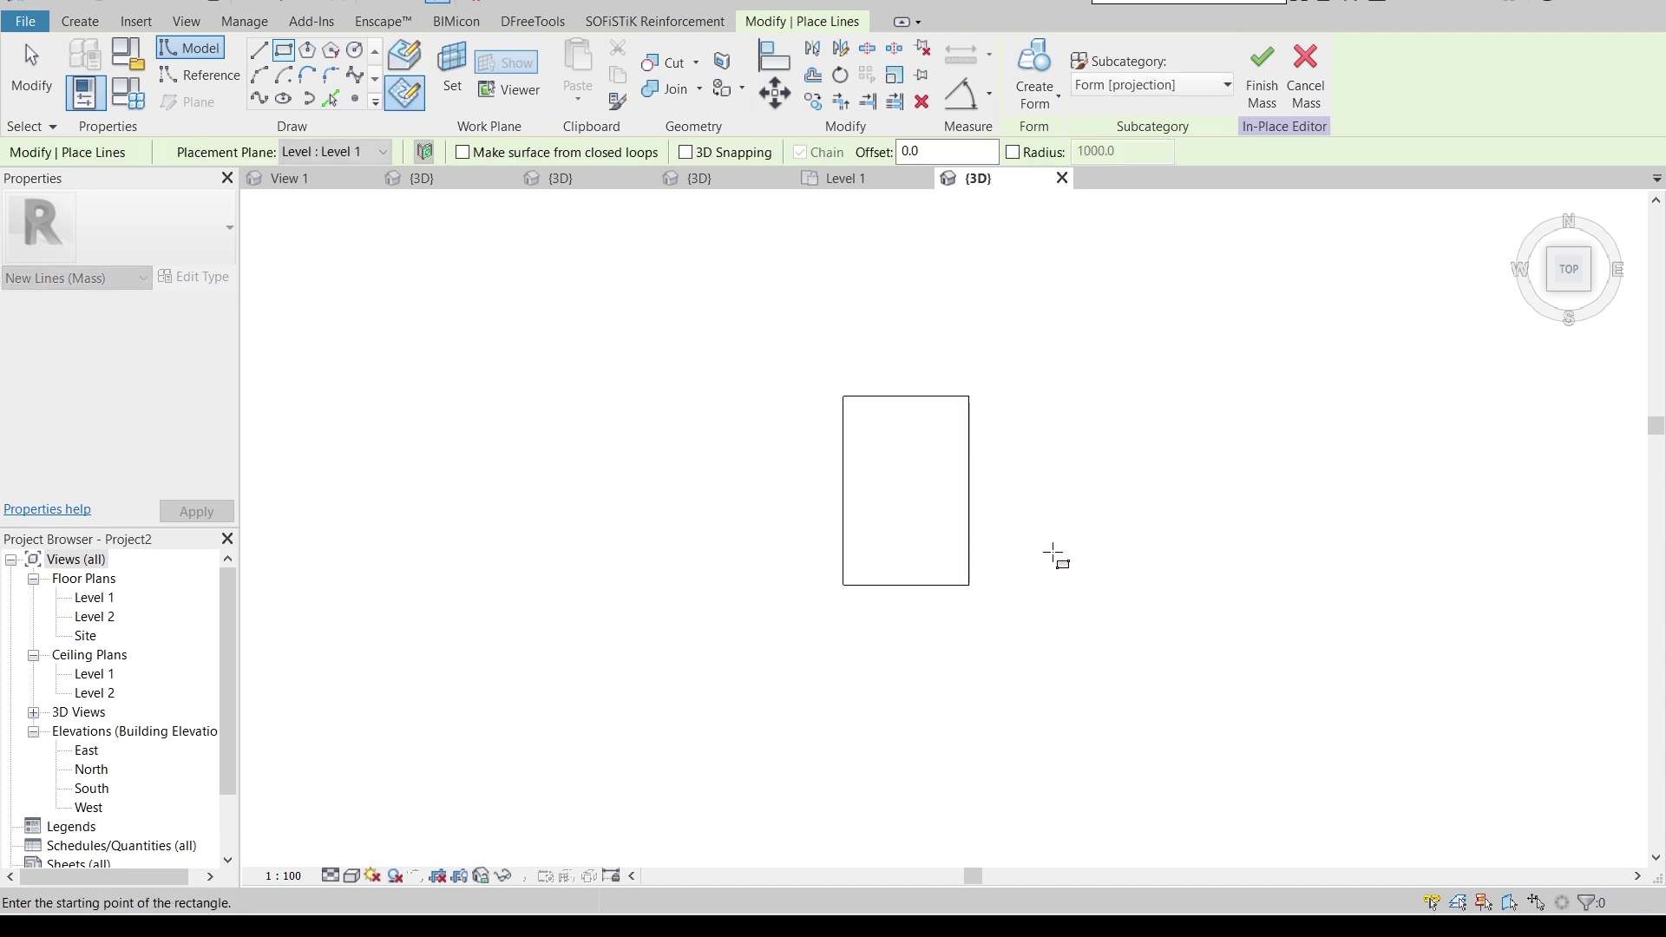
key("Escape")
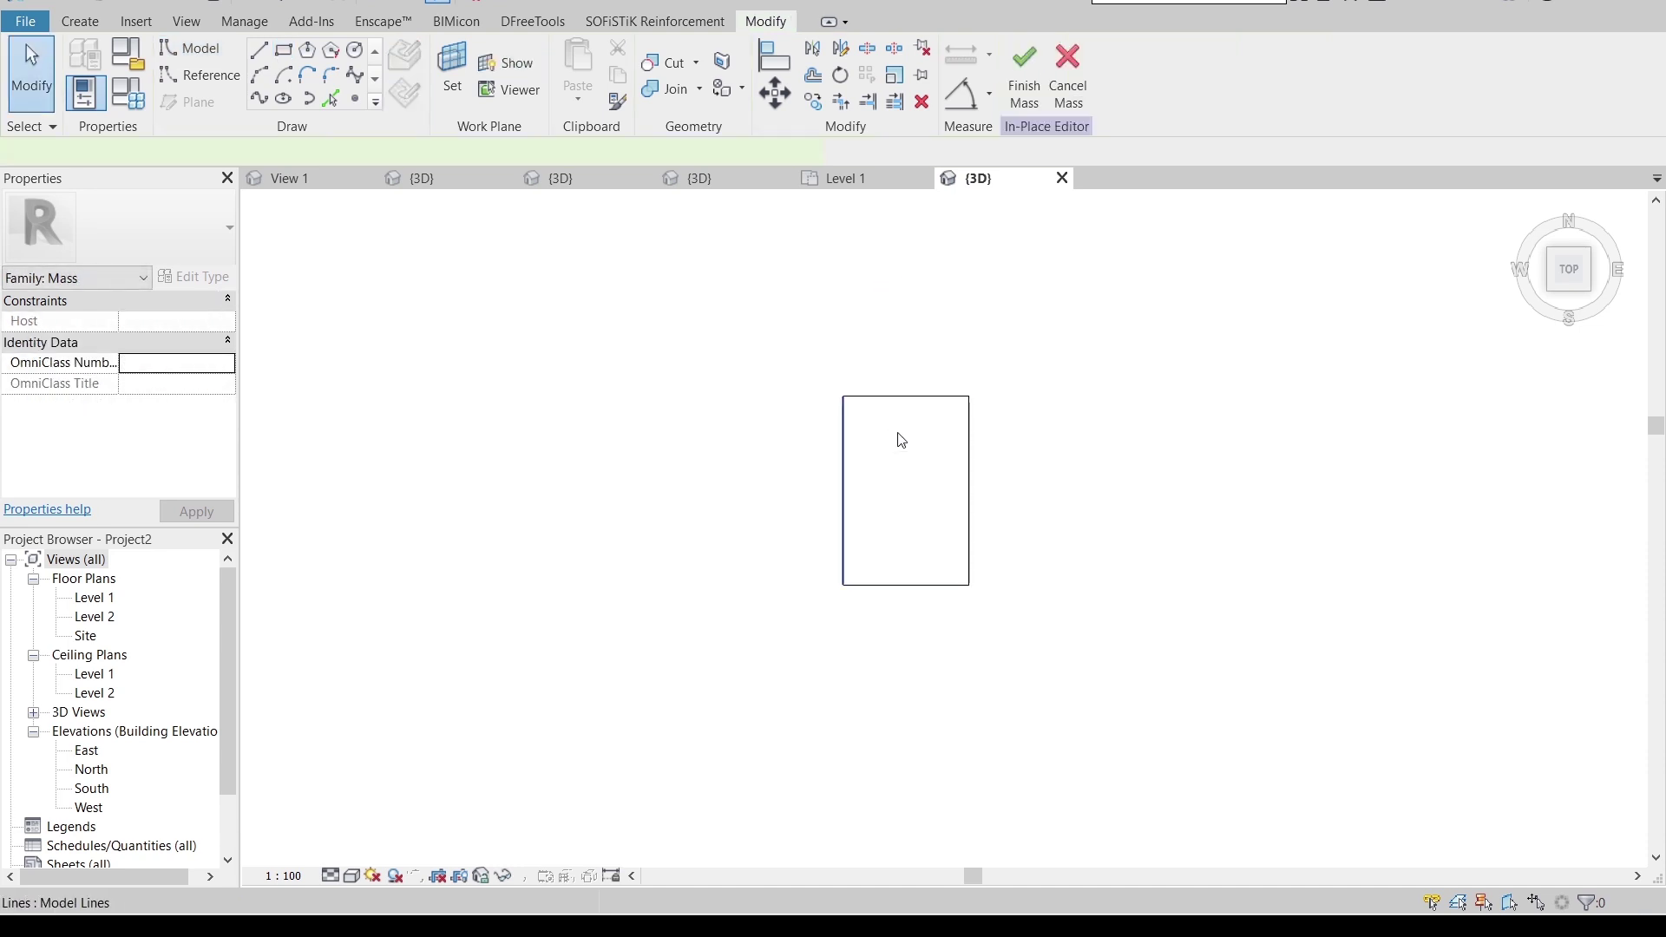
left_click(844, 451)
left_click(906, 328)
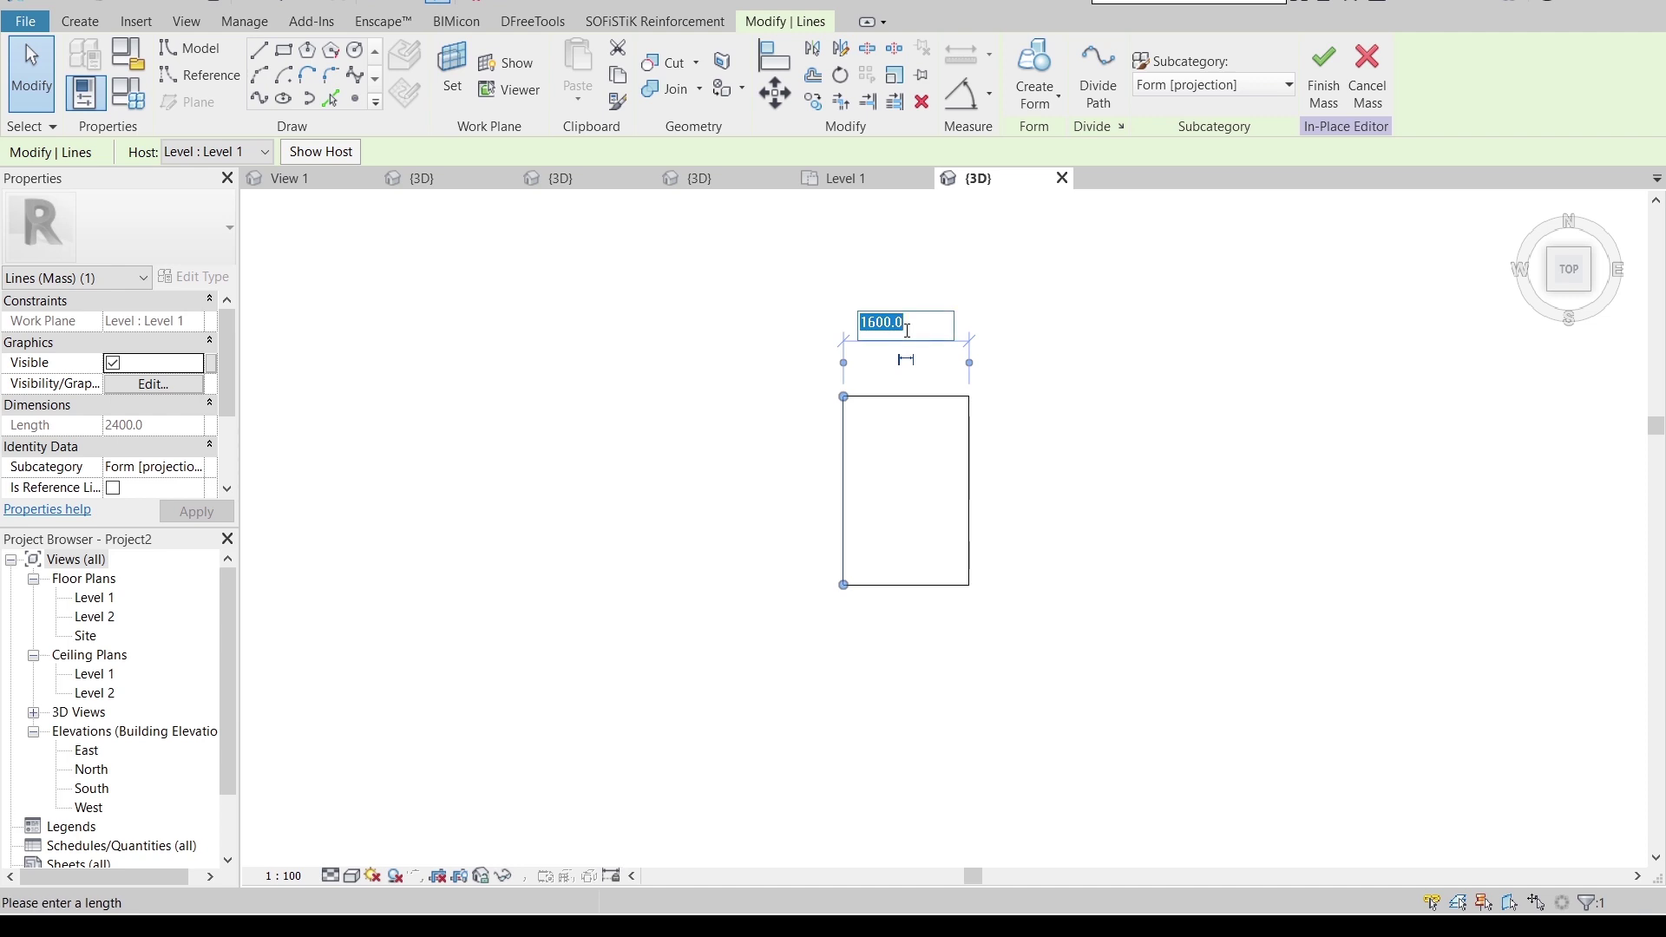
key("Return")
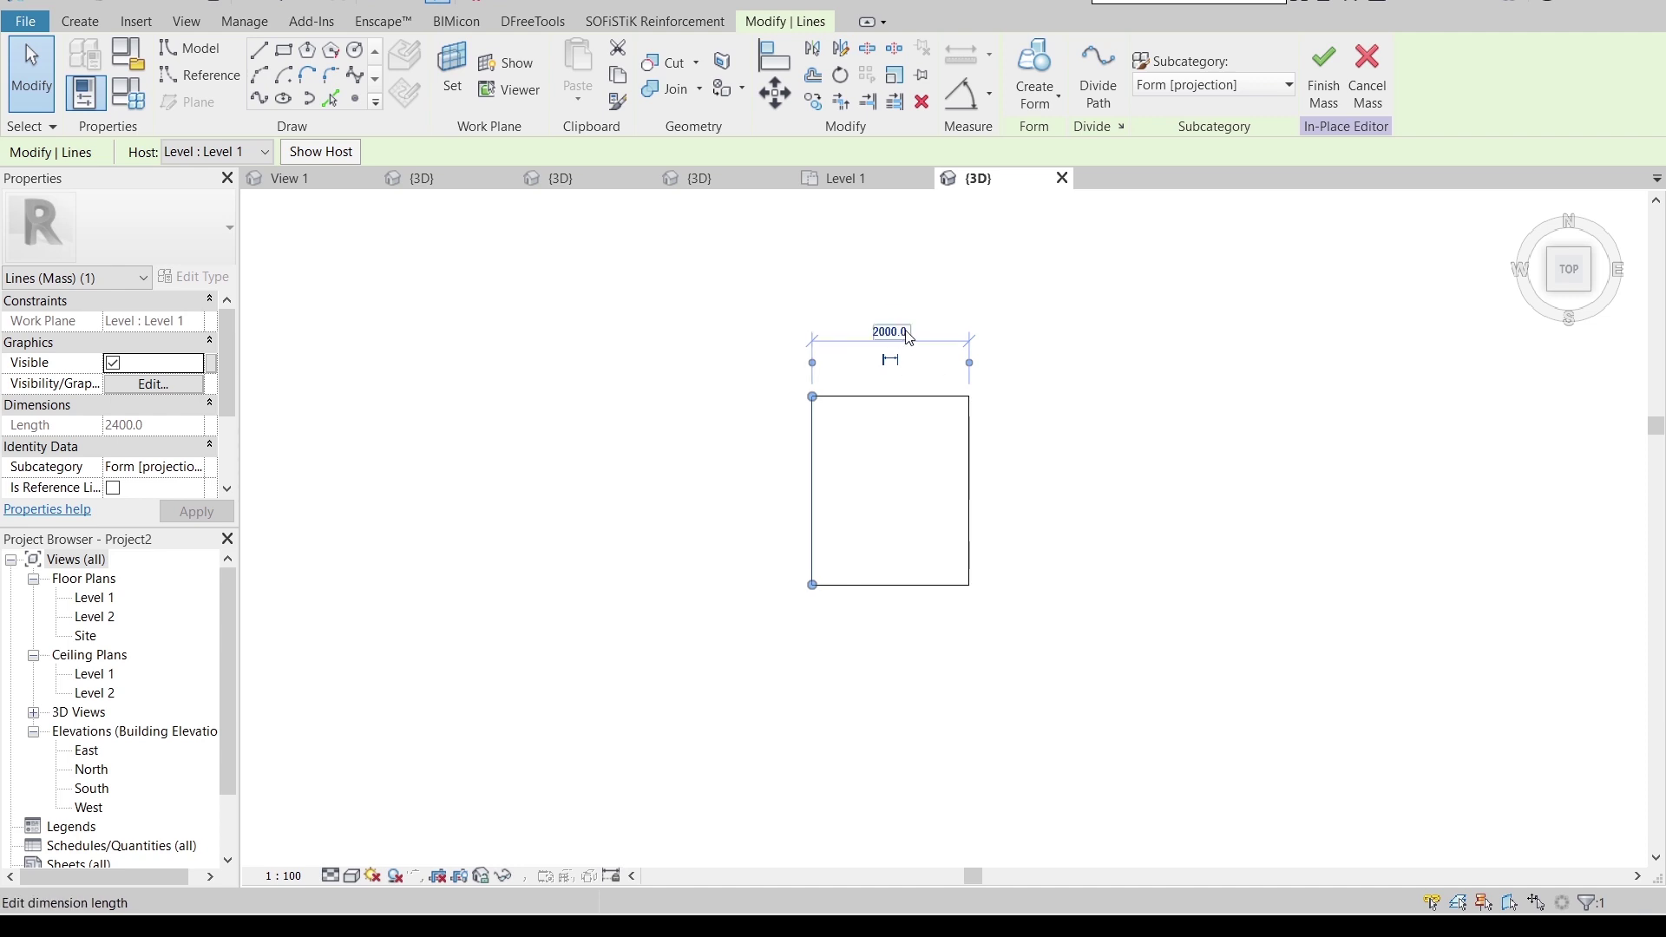
left_click(925, 506)
key("Tab")
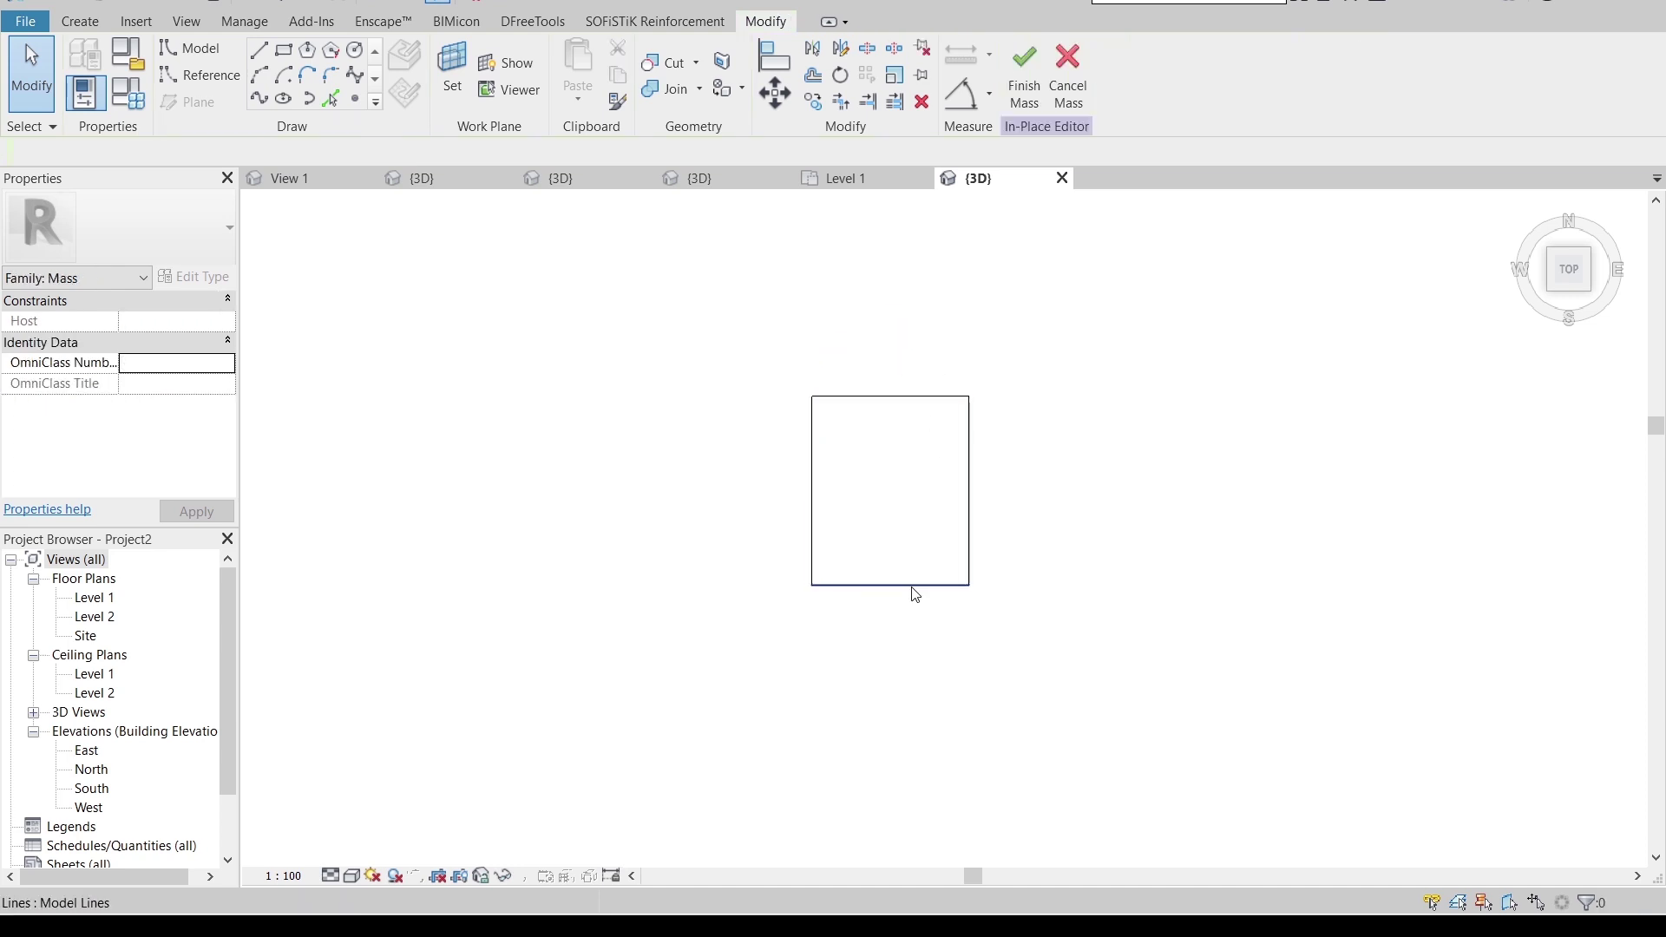
- Set the rectangle's length to 6000
left_click(908, 589)
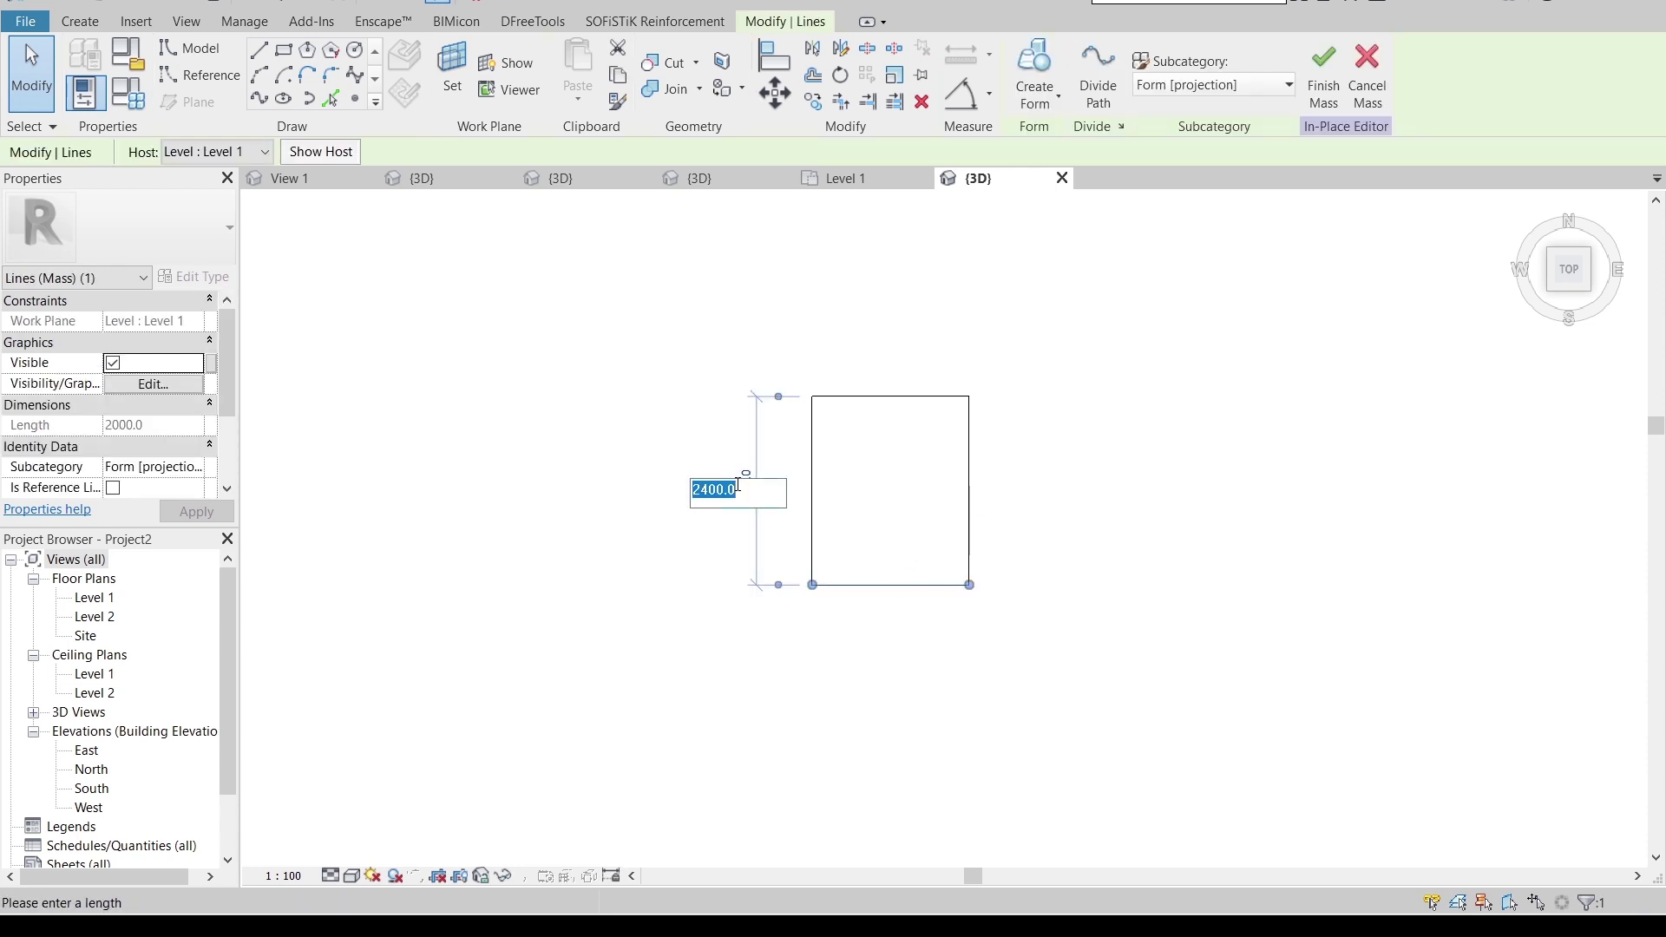
key("Return")
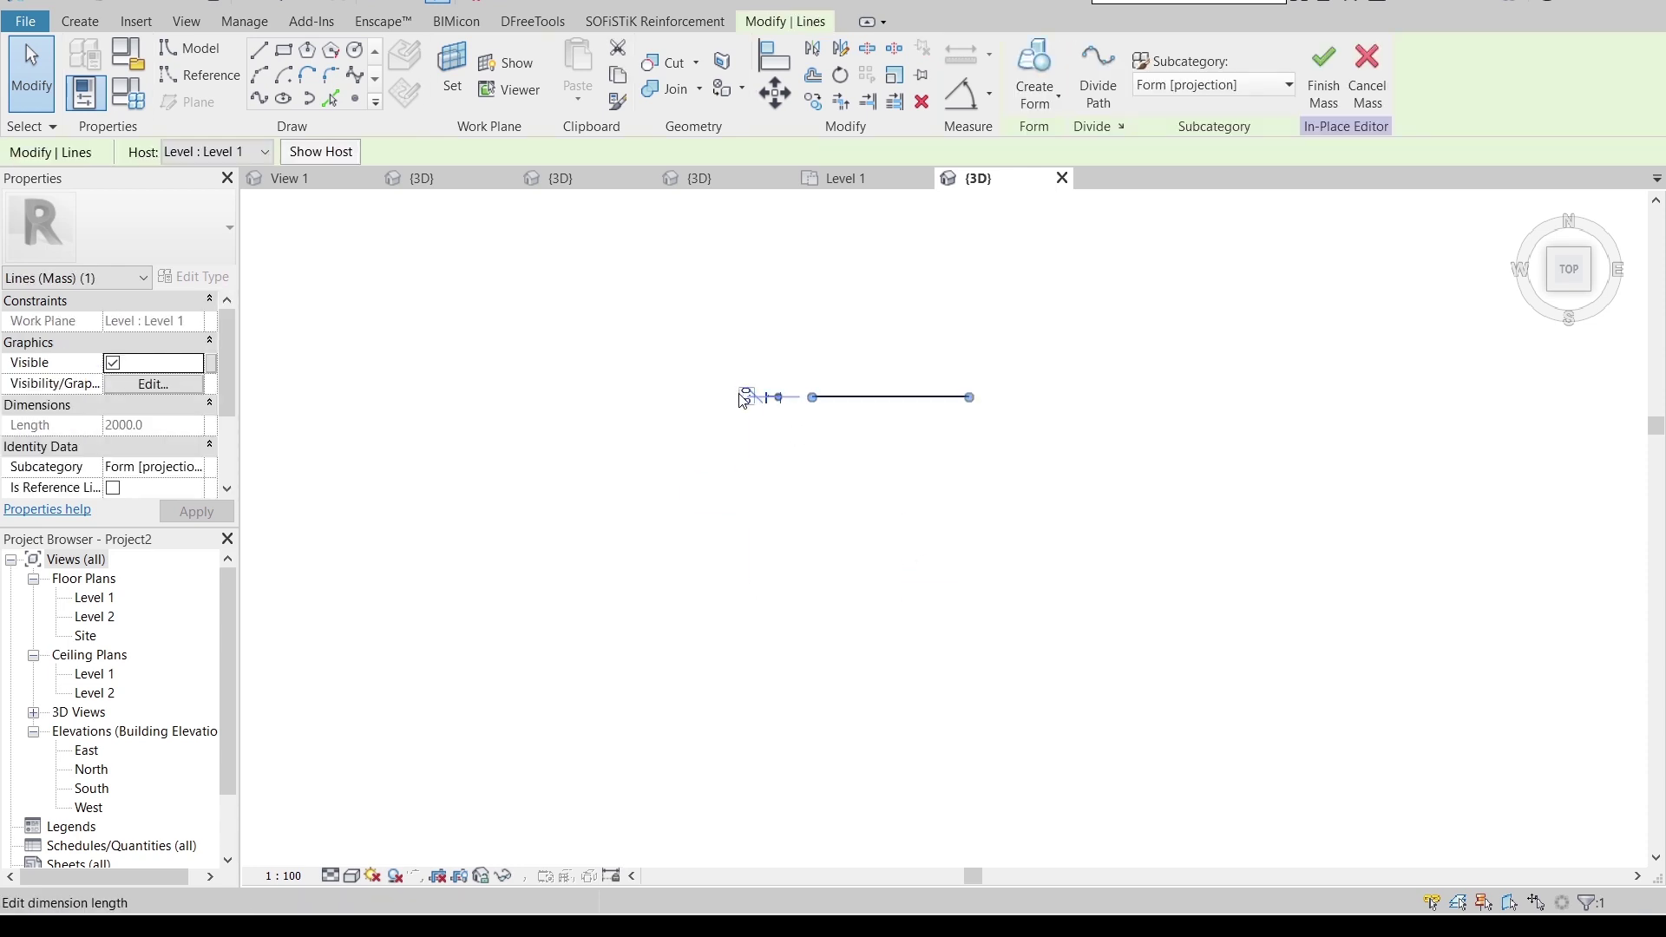
type("000")
key("Return")
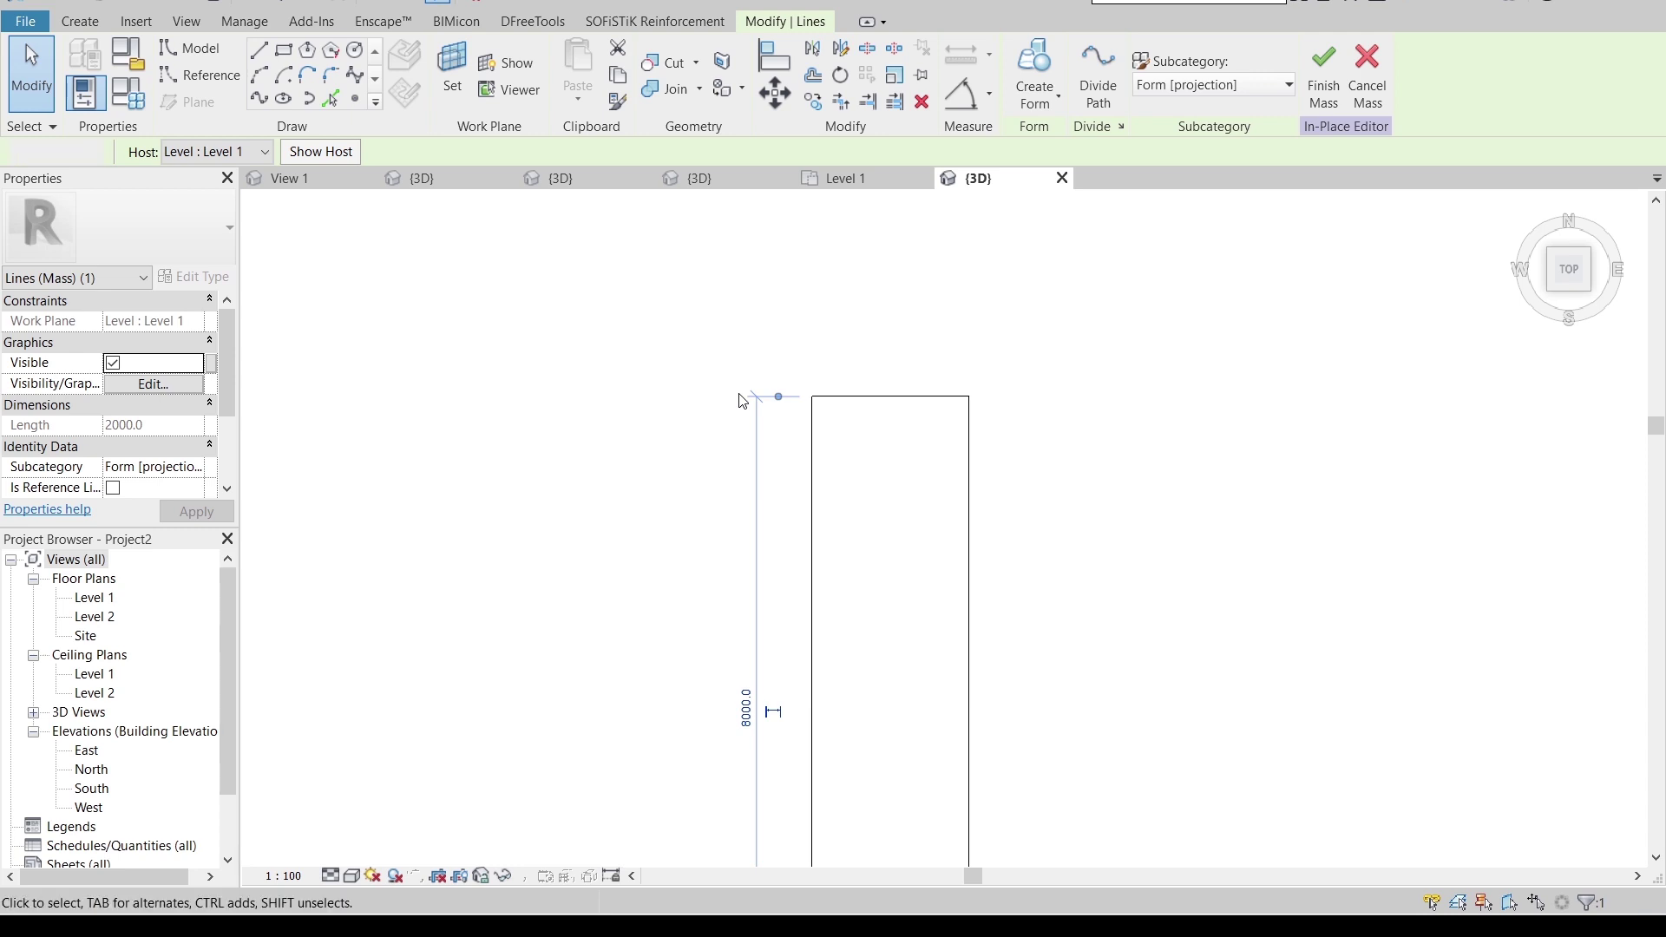
left_click(742, 400)
scroll(743, 382, "down", 3)
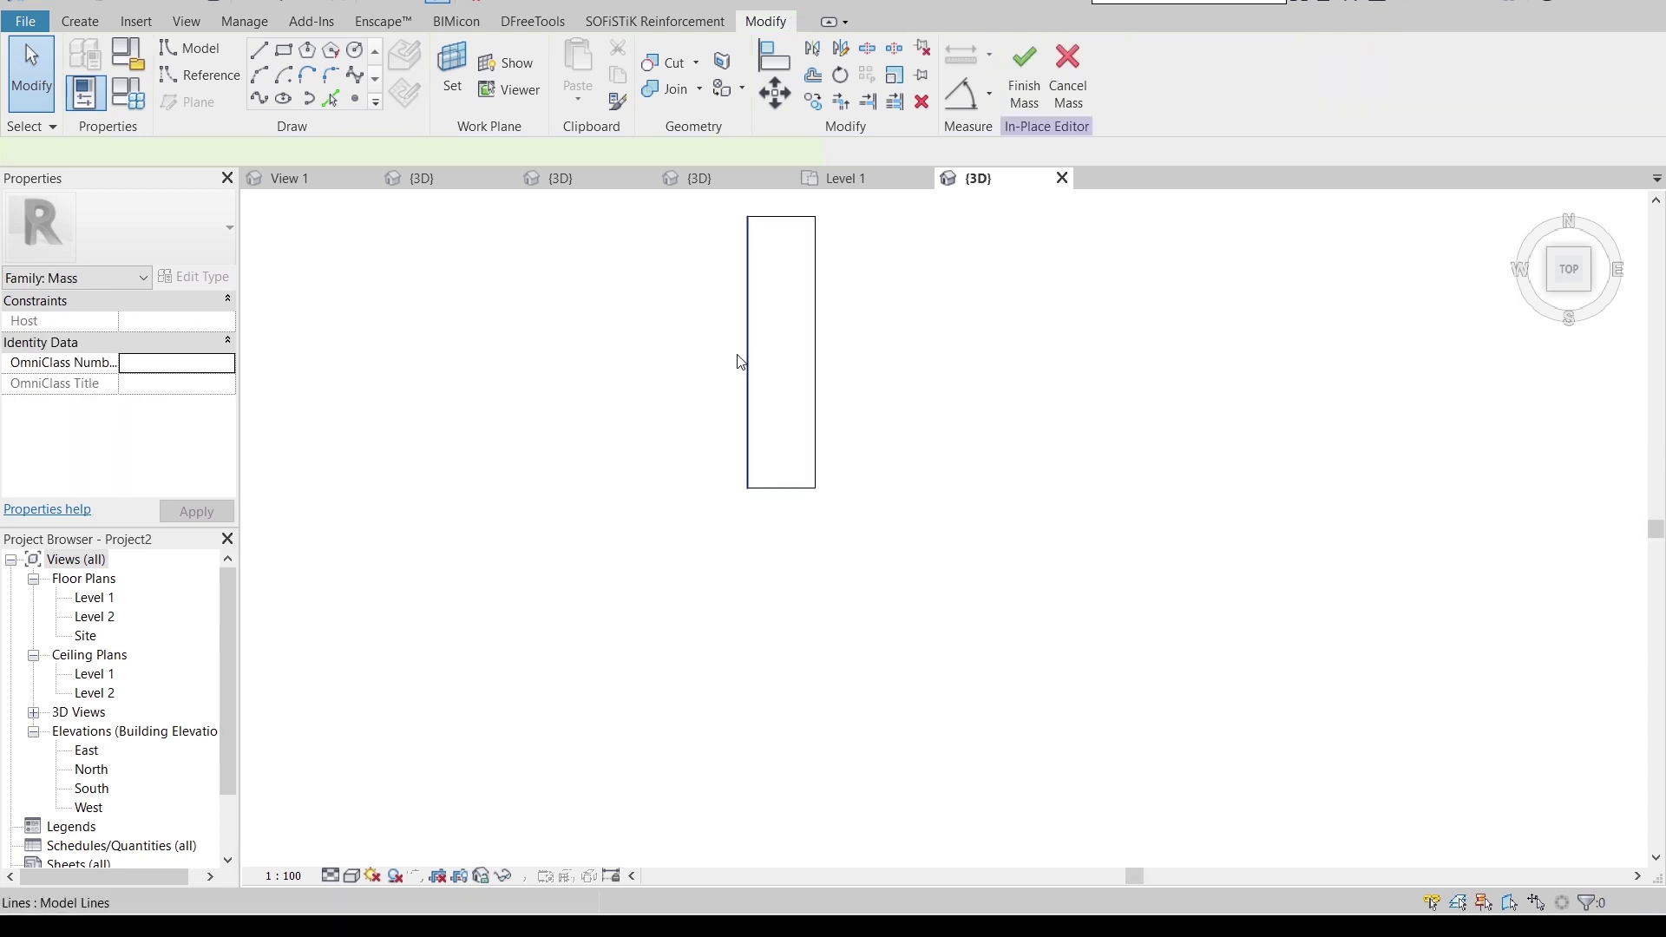
left_click(747, 383)
left_click(882, 543)
left_click(777, 488)
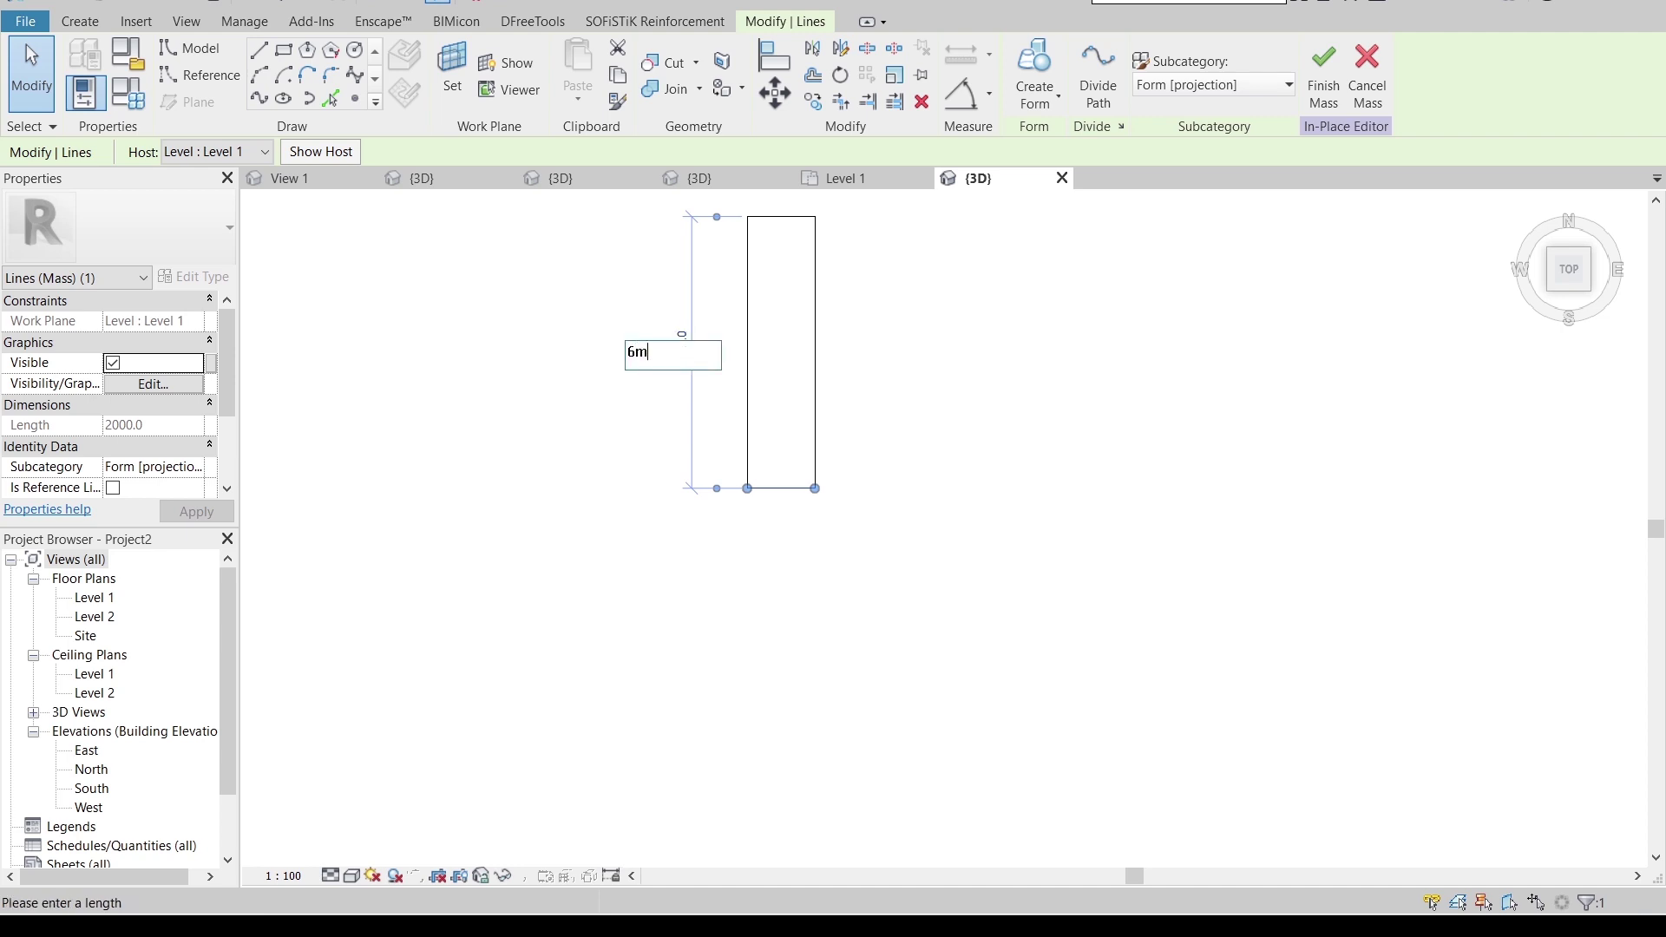
key("Return")
left_click(686, 360)
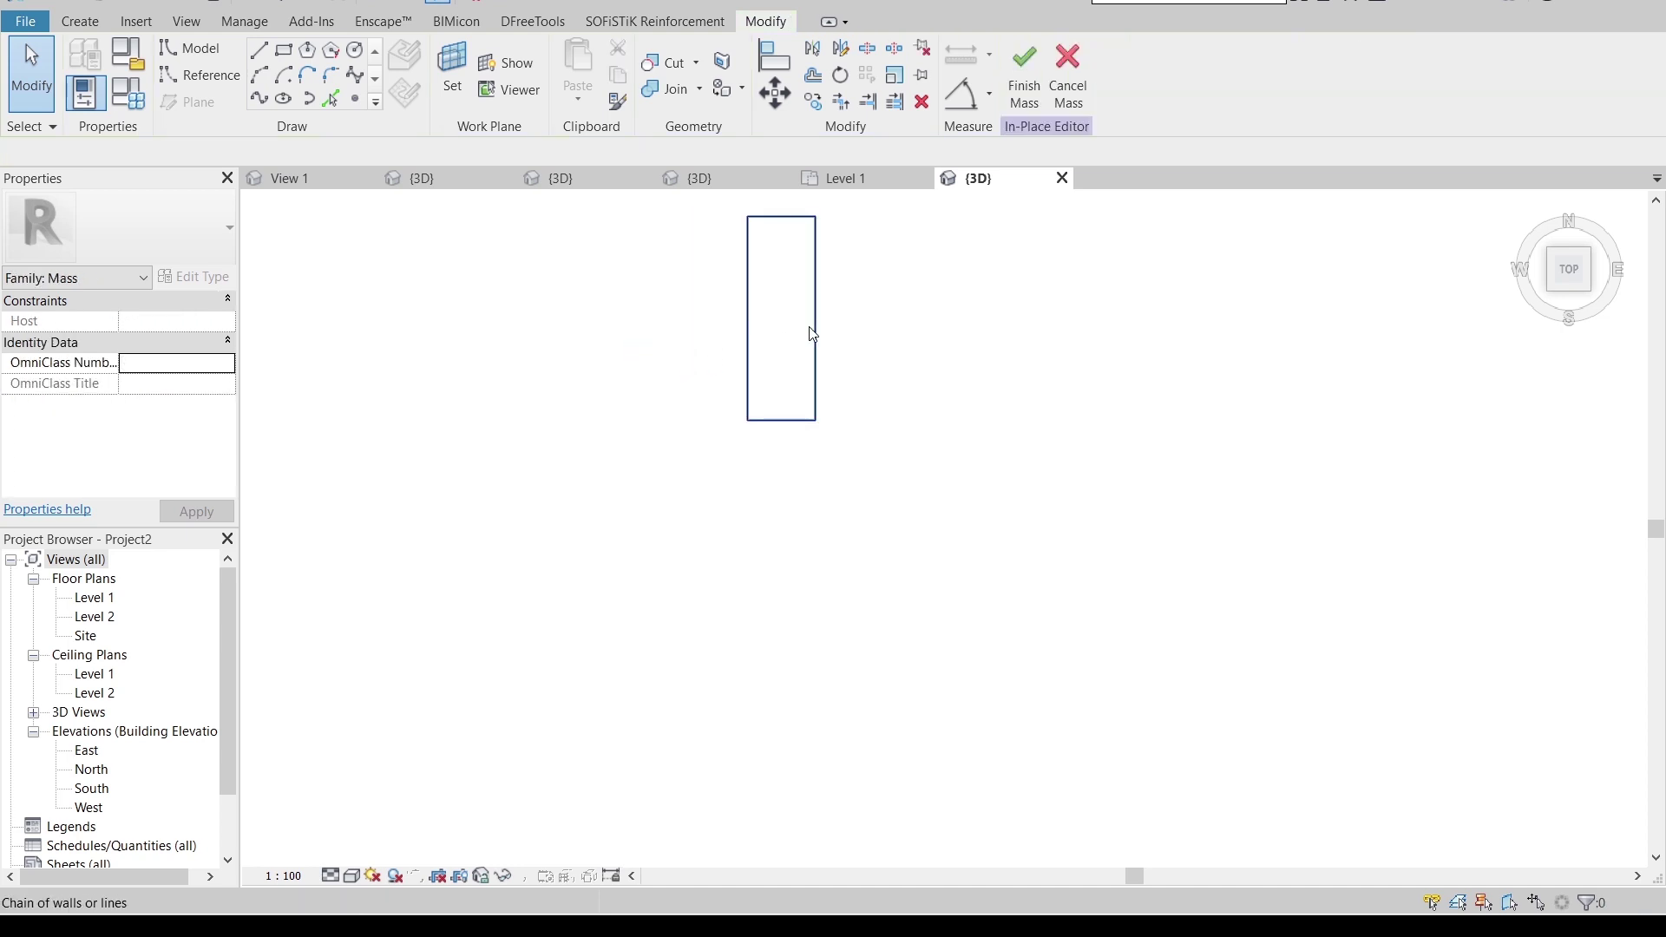
- Turn the rectangle outline into a solid form and view the box in 3D
left_click(1025, 91)
left_click(1033, 135)
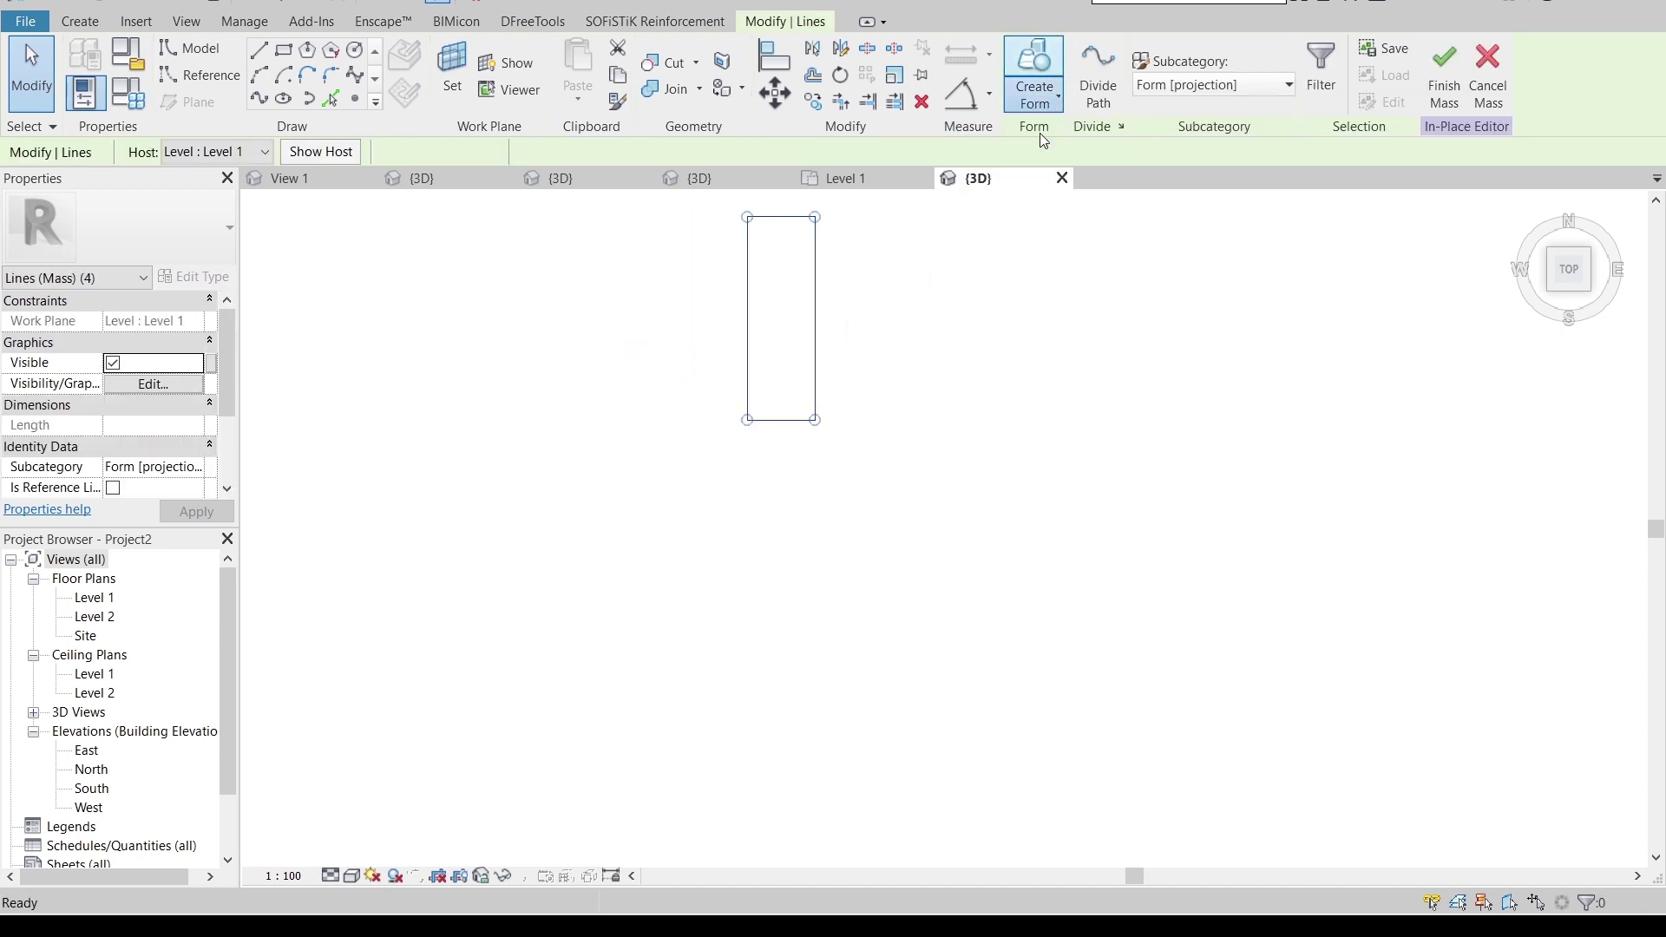
scroll(998, 407, "down", 2)
middle_click_drag(1029, 421, 829, 243)
scroll(706, 606, "up", 3)
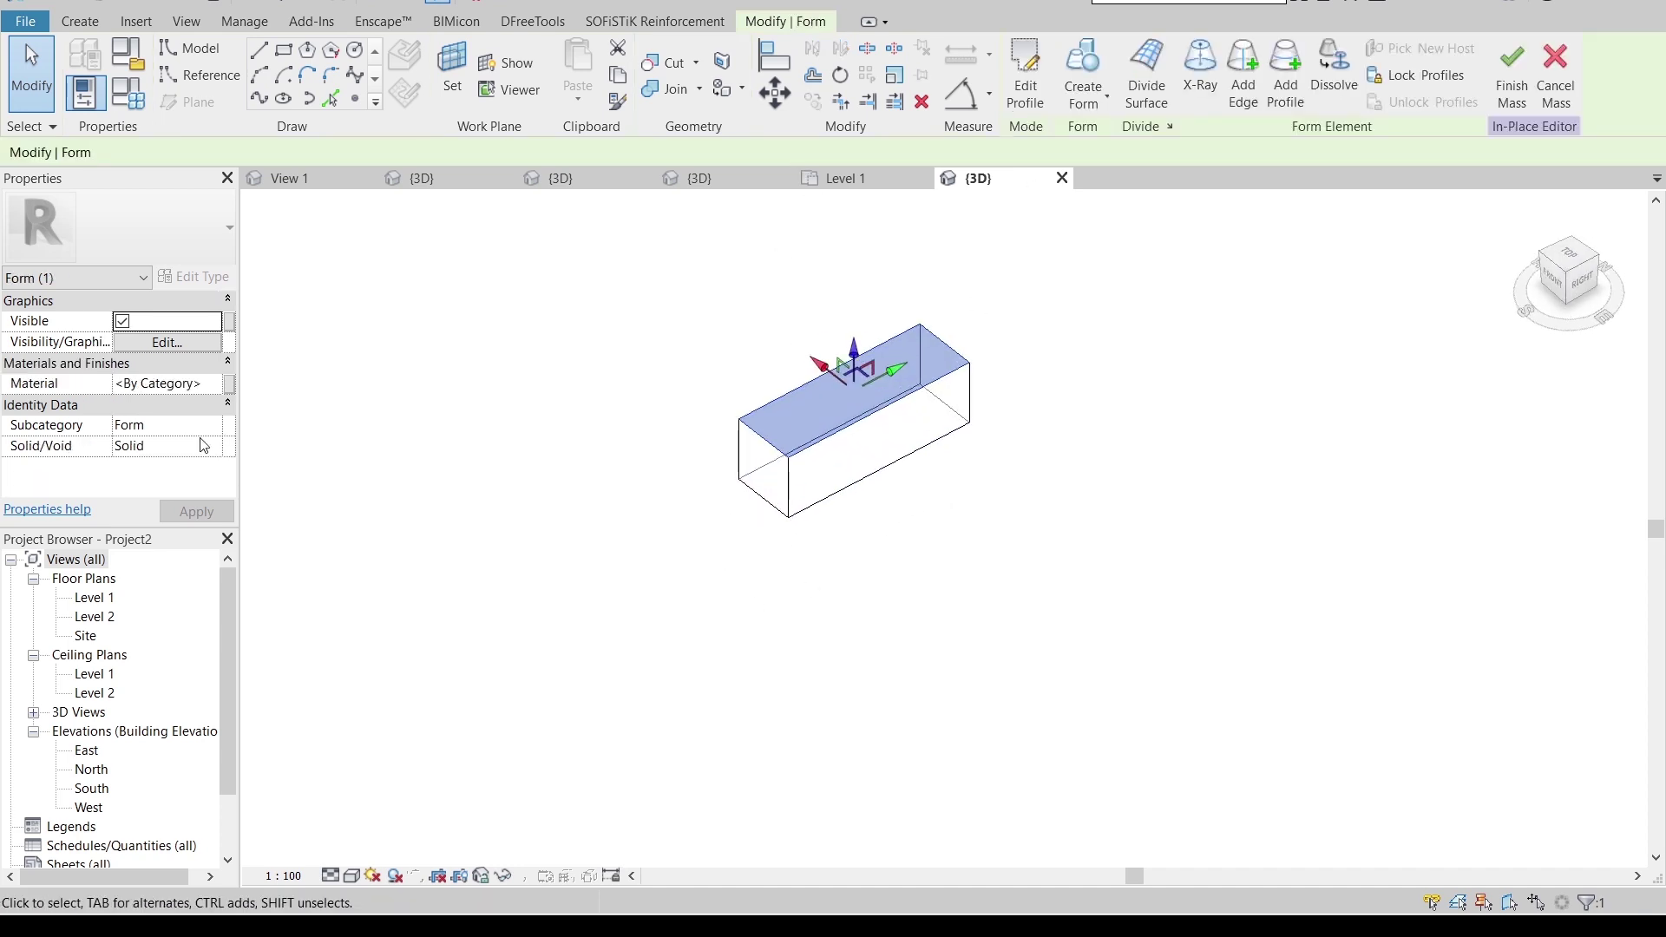
- Select the box's top face and set its height to 2
key("Escape")
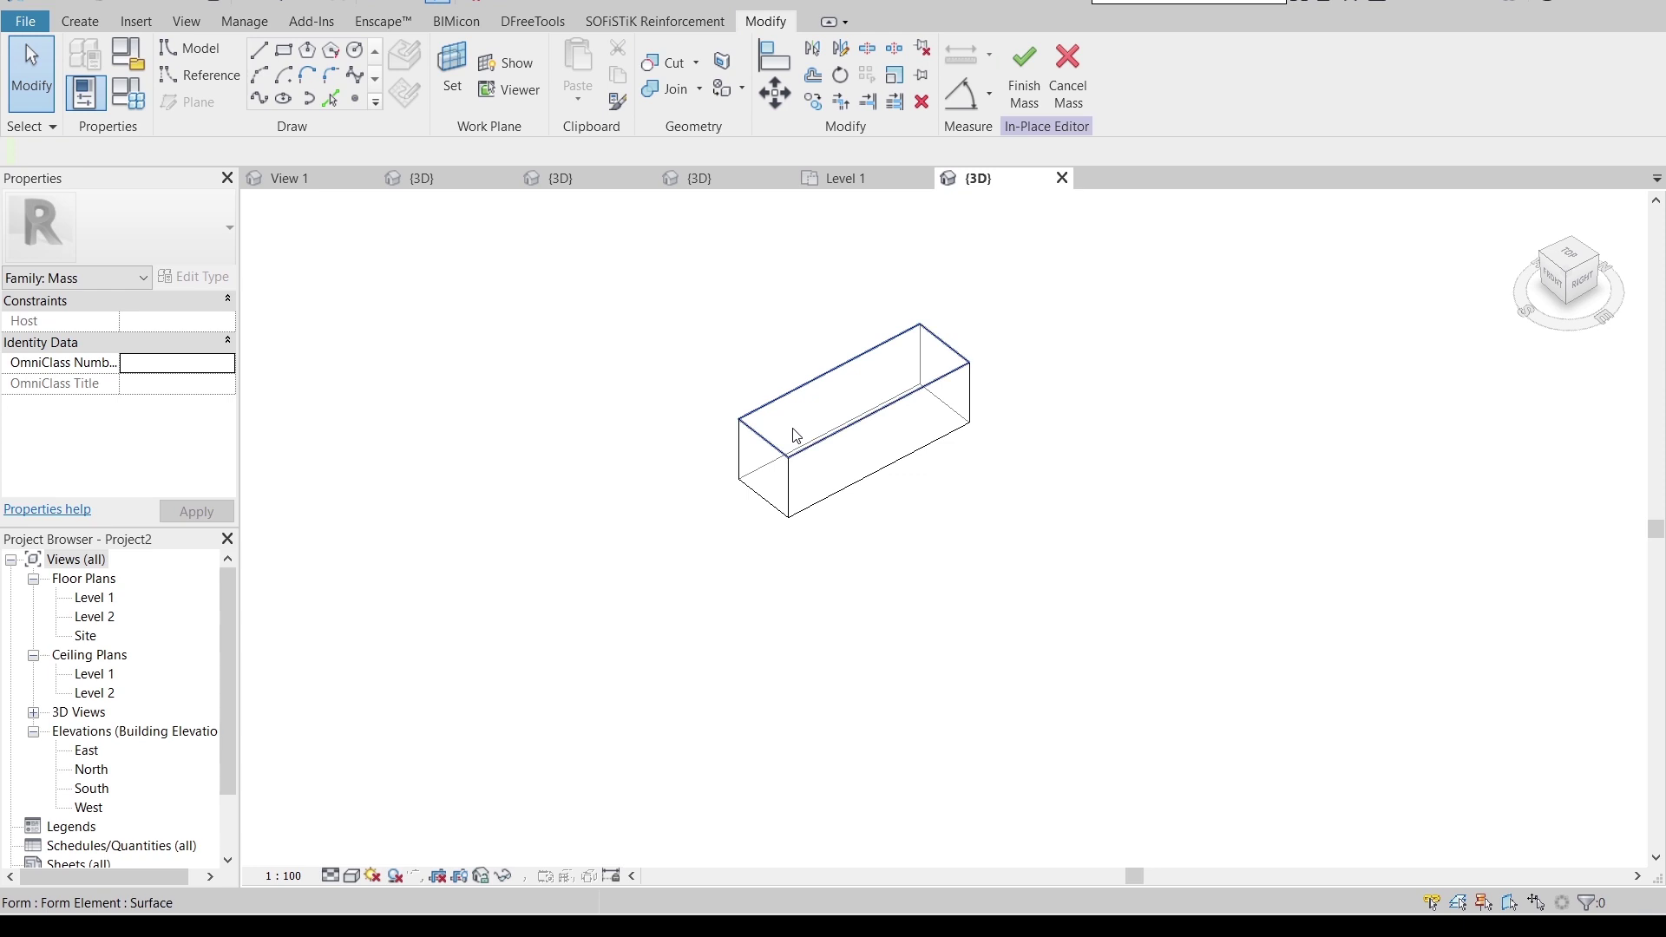
left_click(796, 436)
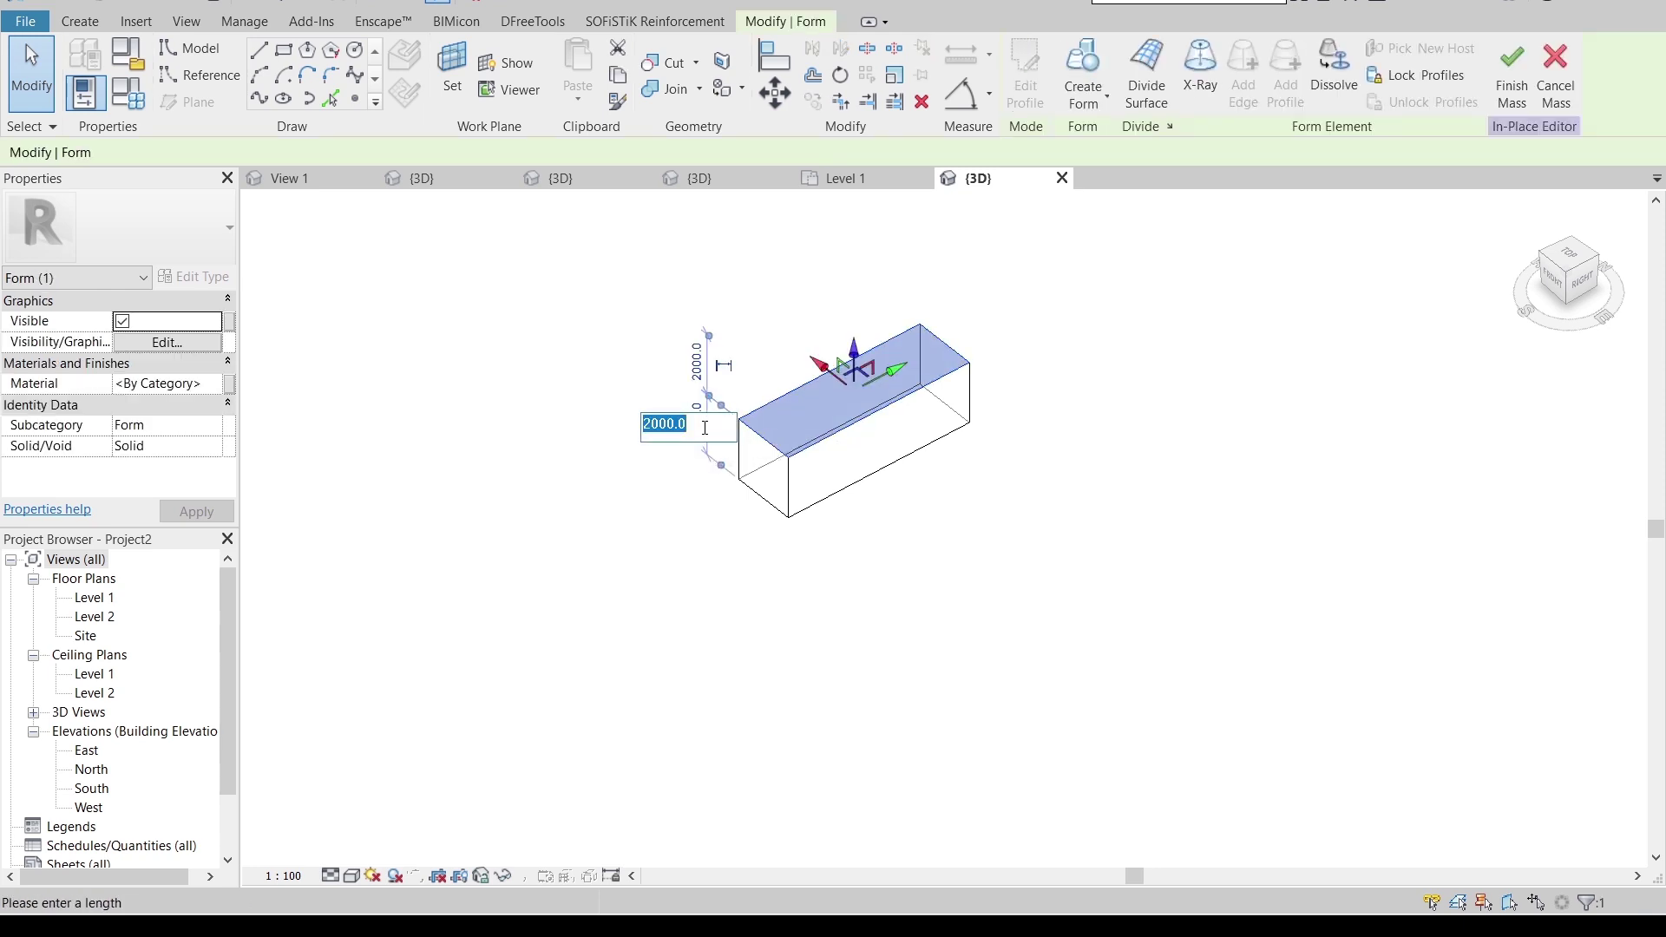
type("2")
key("Return")
- Divide the slab's top face with fixed 1000 spacing for both U and V grids
left_click(1131, 56)
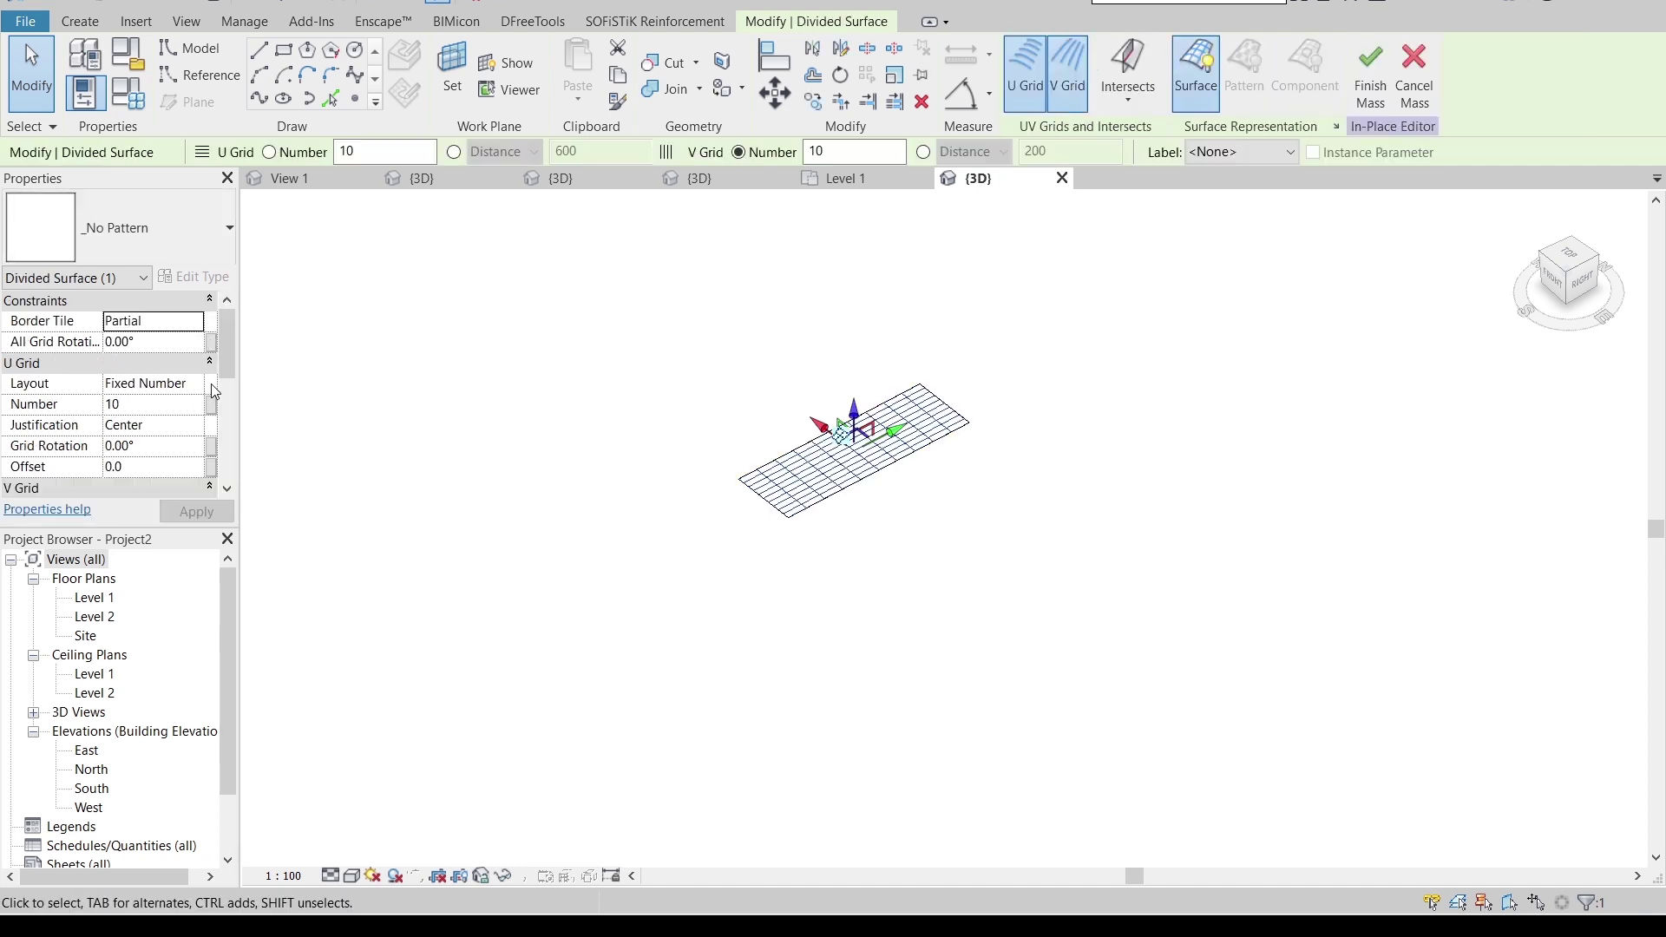
left_click(193, 383)
left_click(169, 416)
left_click(165, 404)
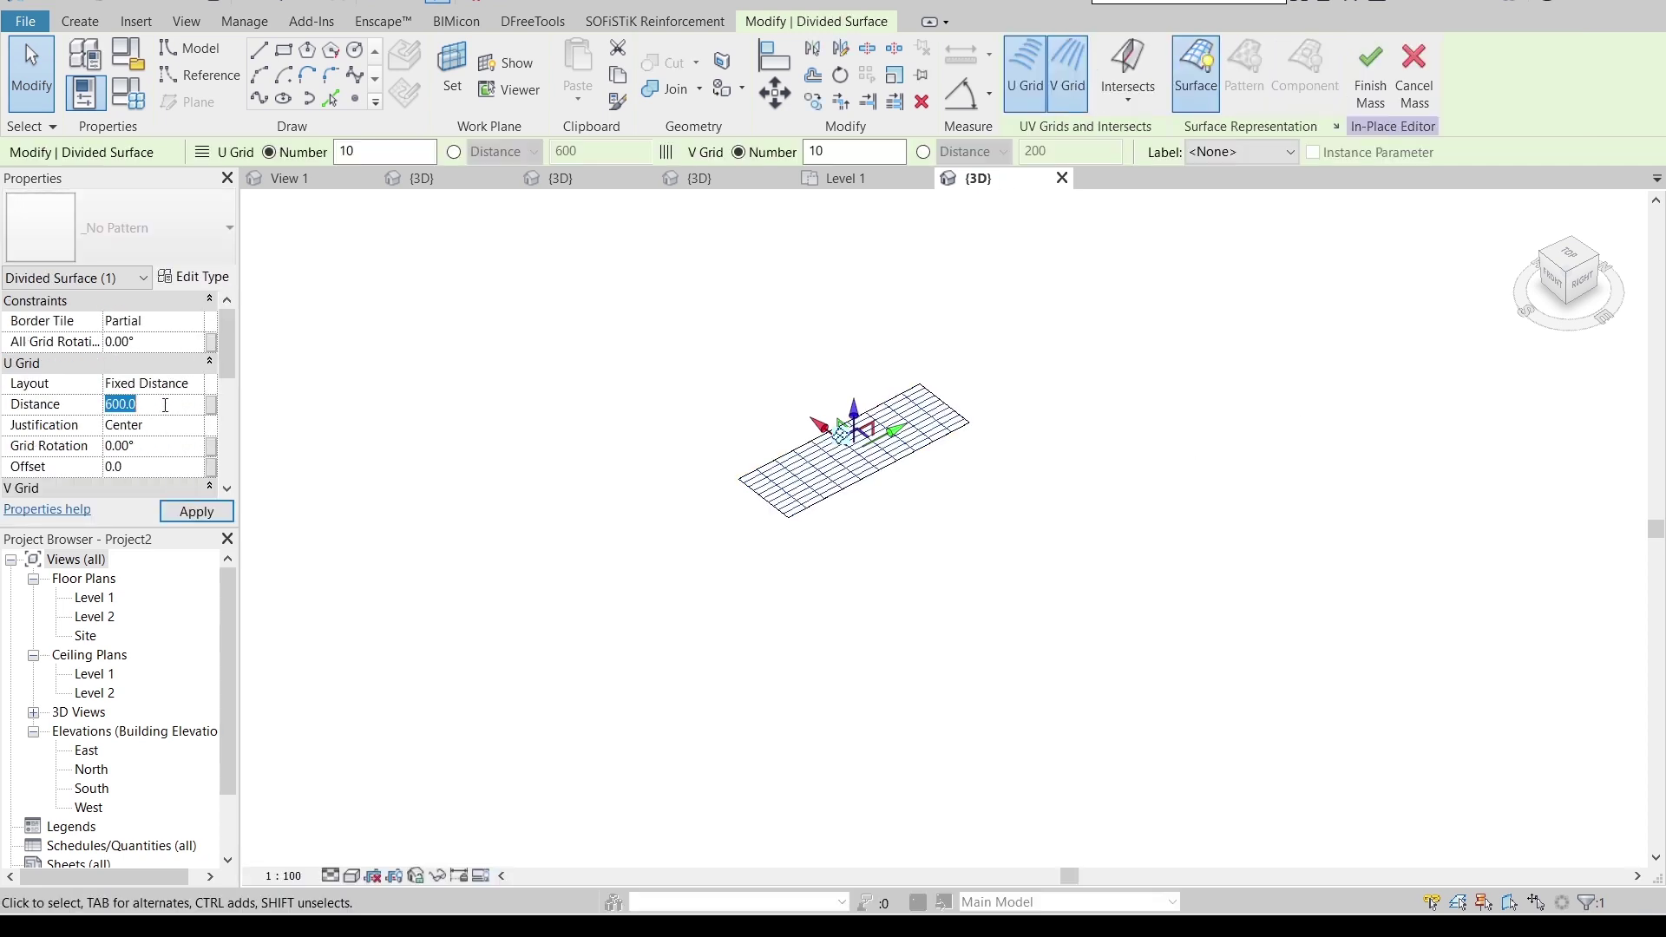
type("1000.0")
key("Return")
scroll(174, 423, "down", 1)
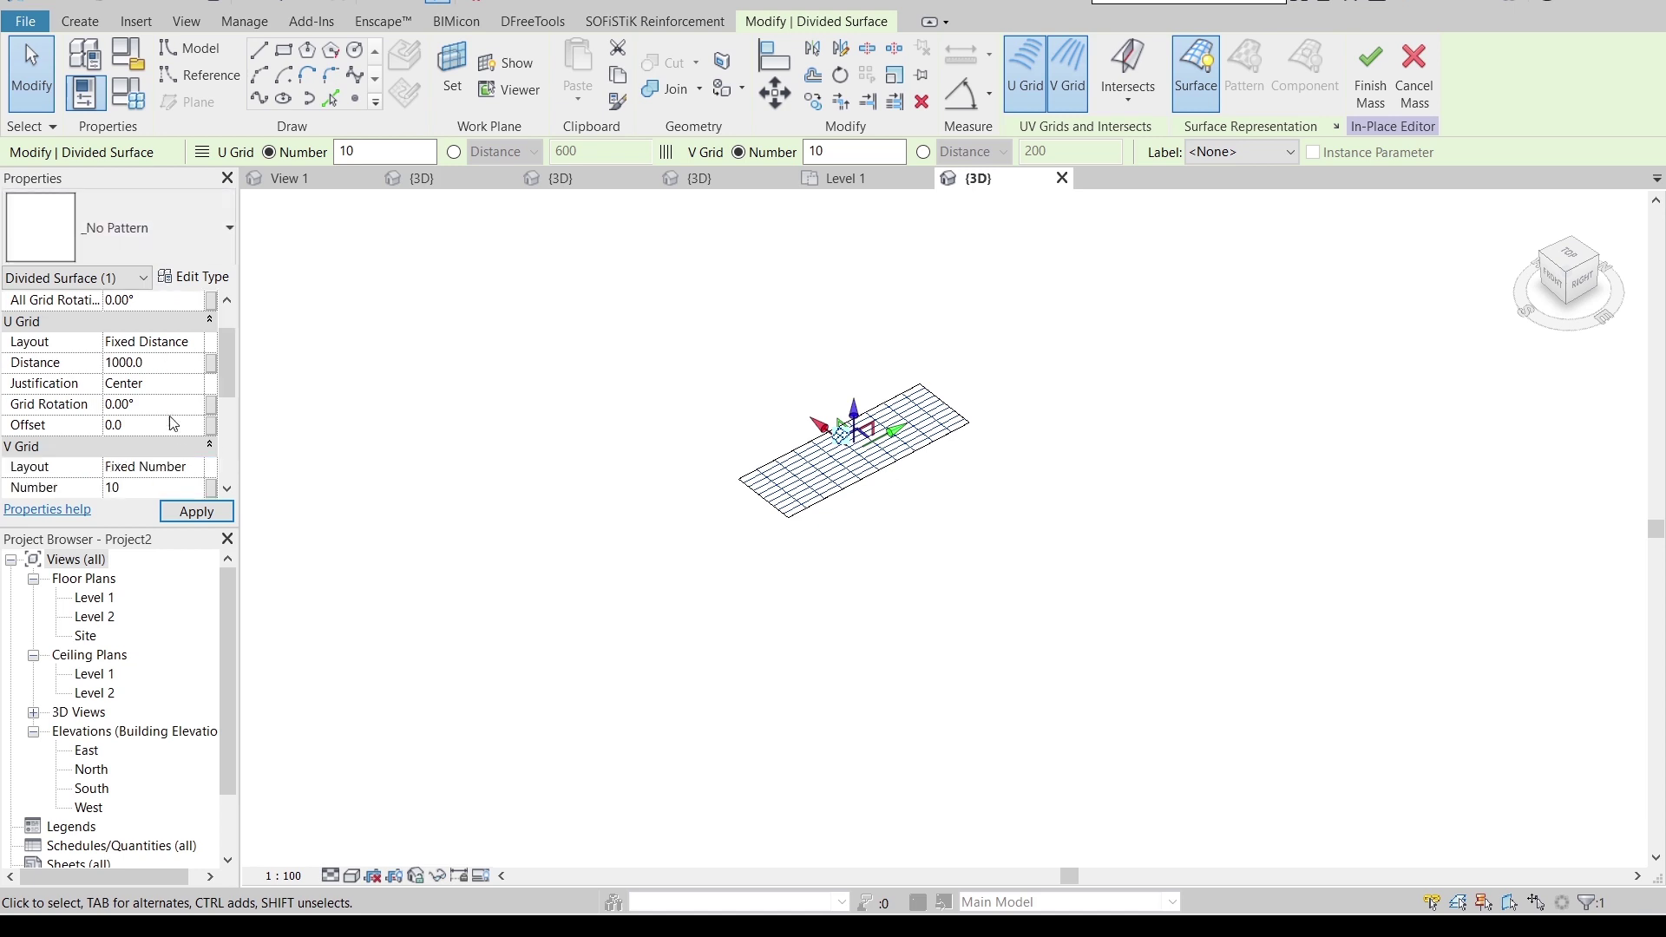
left_click(193, 473)
left_click(196, 500)
left_click(171, 486)
type("1000.0")
key("Return")
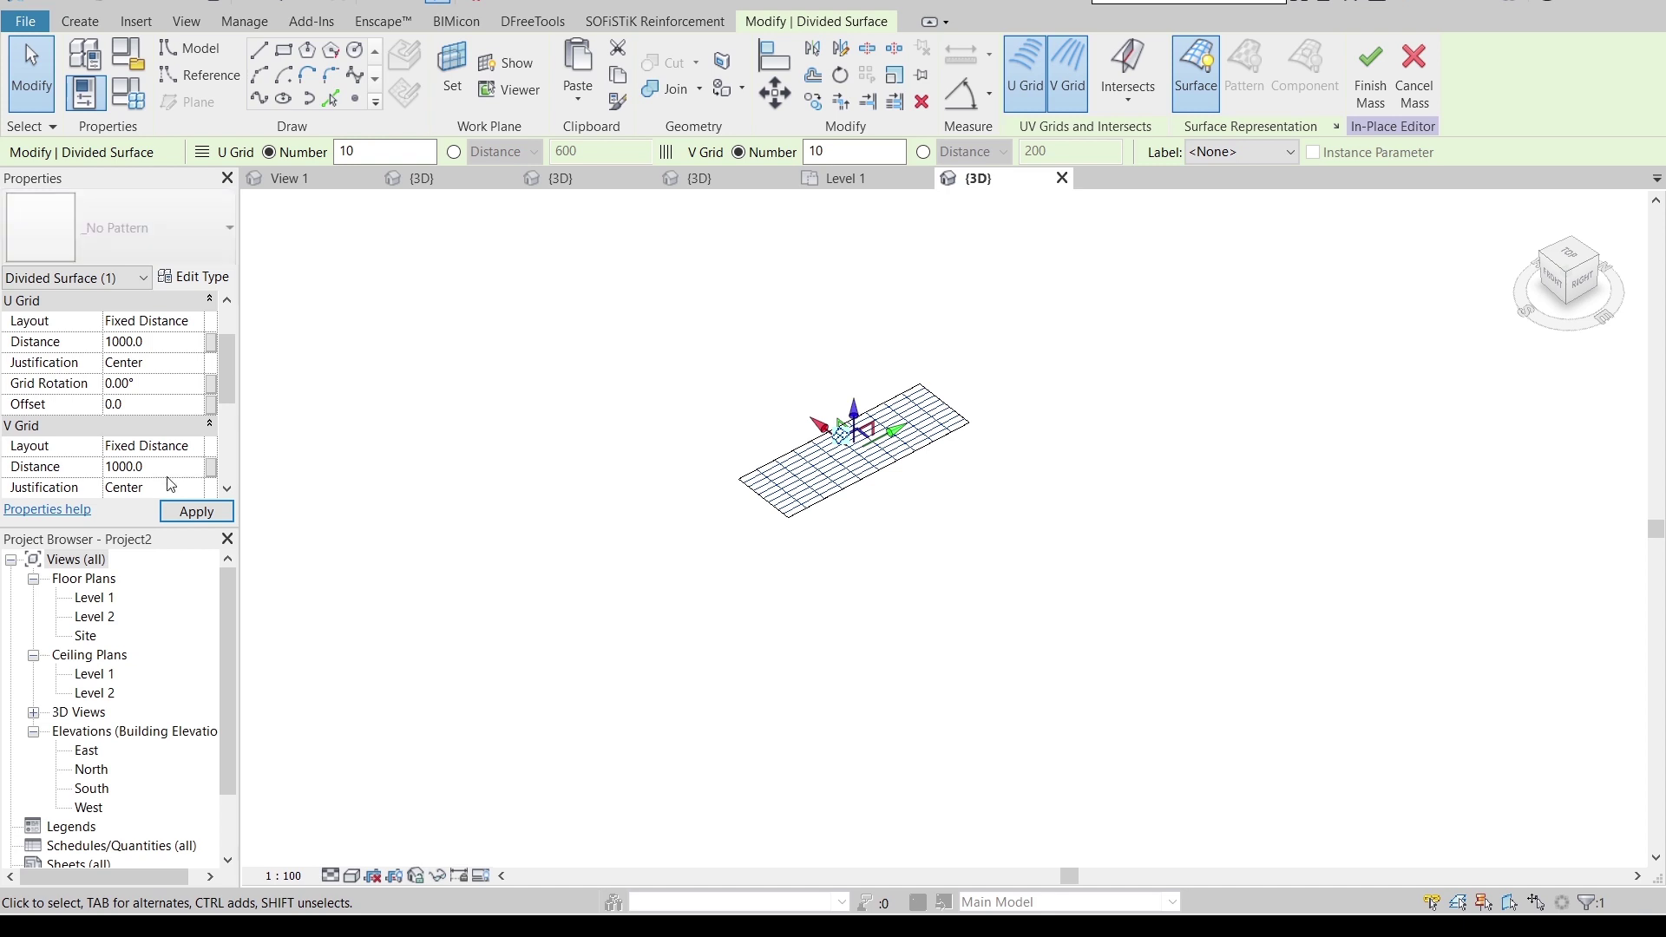
scroll(780, 518, "up", 3)
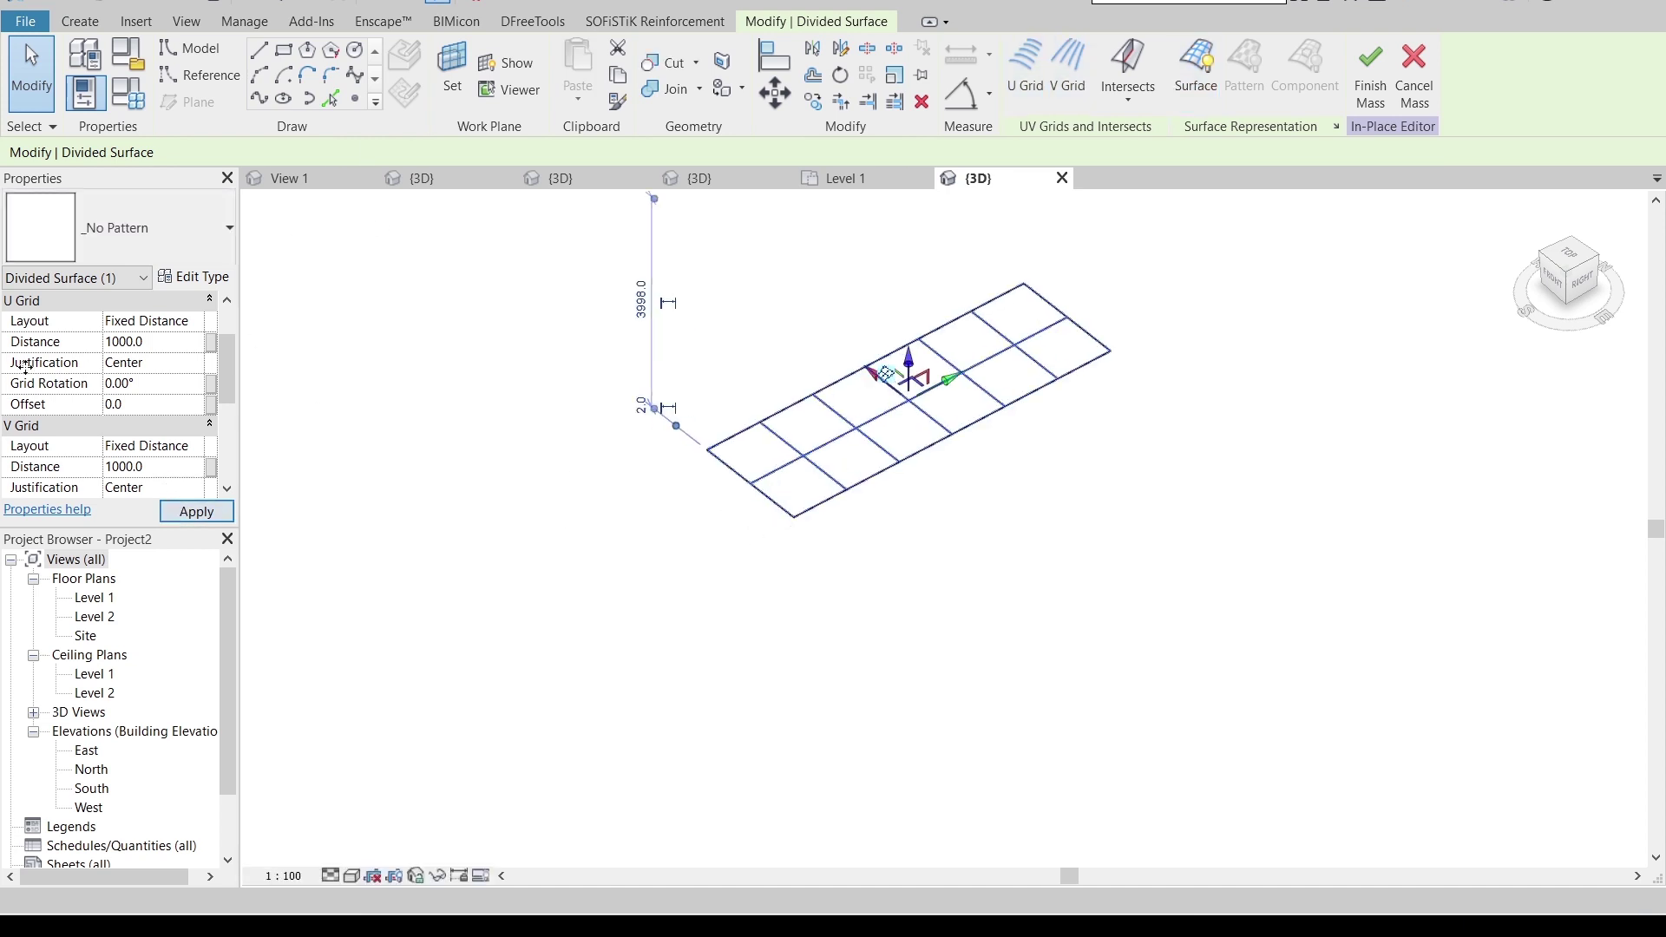
- Fill the divided surface with Rectangle Family6 panels
left_click(230, 227)
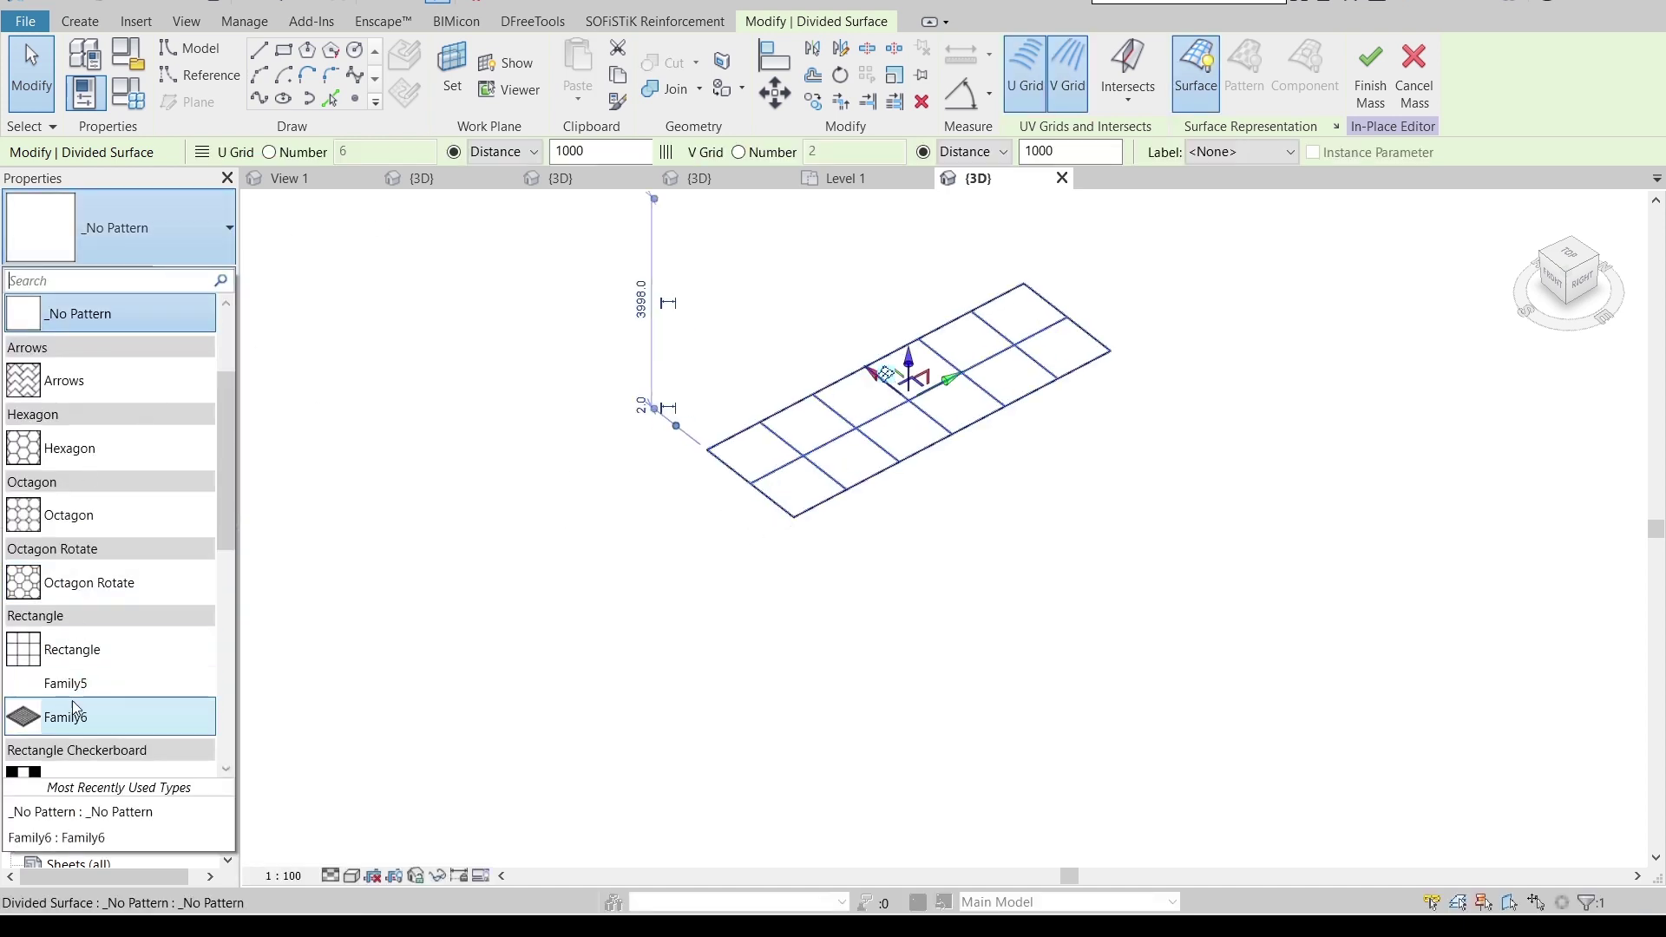
left_click(262, 710)
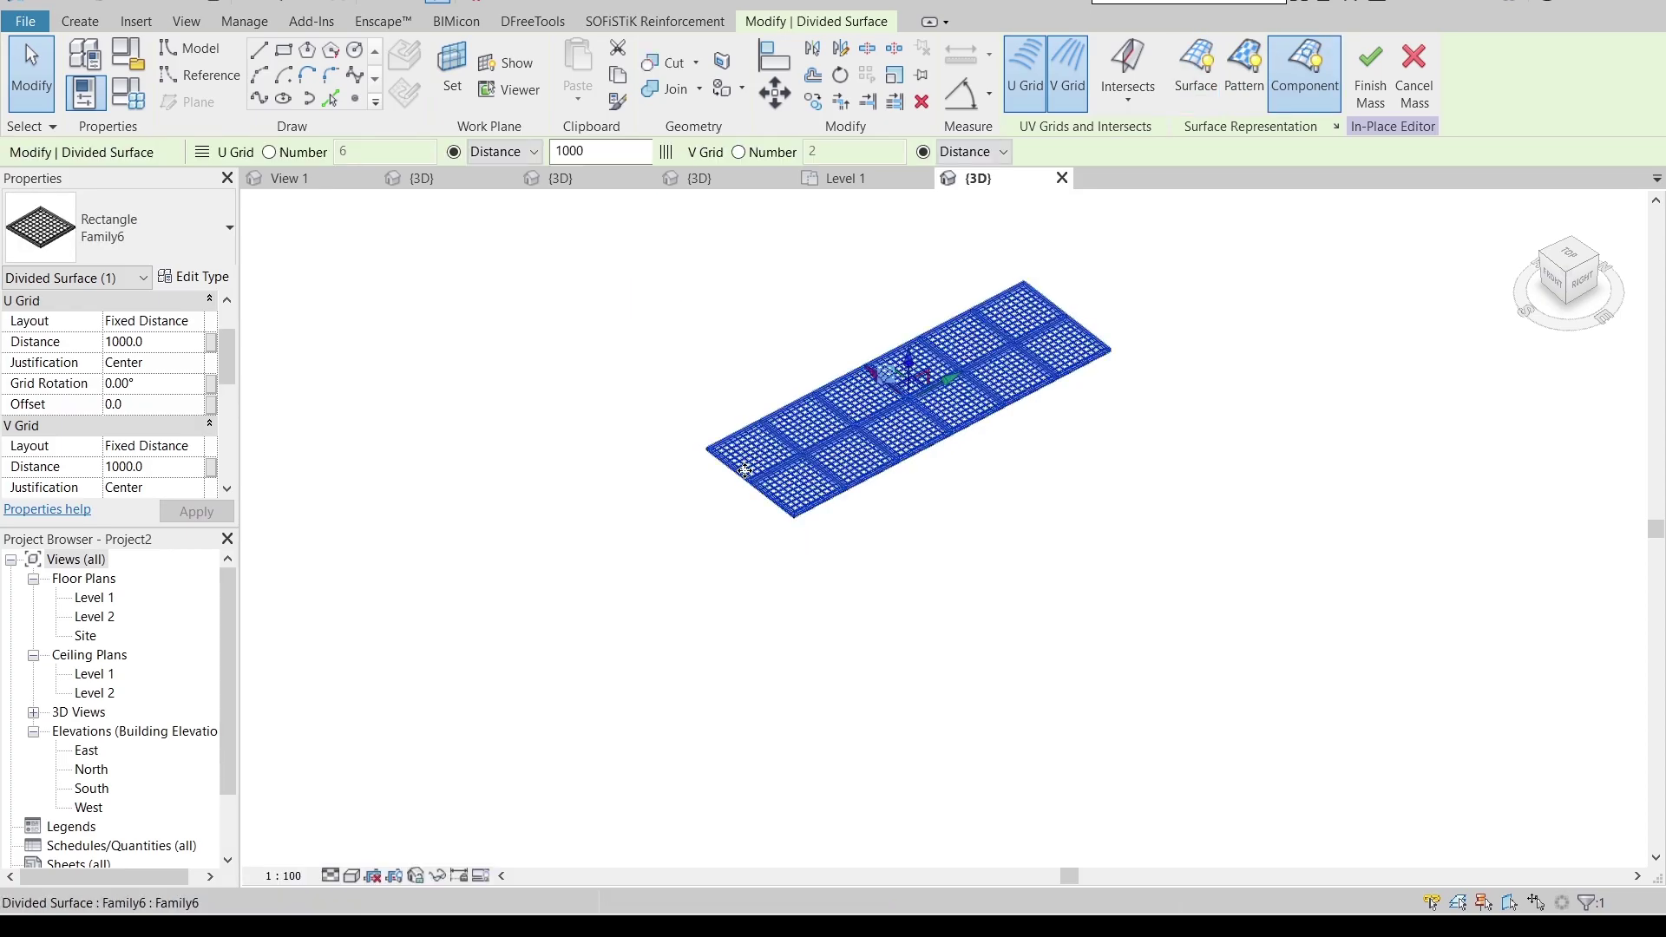
middle_click_drag(641, 417, 599, 390)
scroll(643, 420, "up", 6)
left_click(643, 420)
- Pan across the panelled slab and switch to the top view
scroll(643, 420, "up", 1)
middle_click_drag(615, 540, 425, 774)
scroll(666, 539, "up", 4)
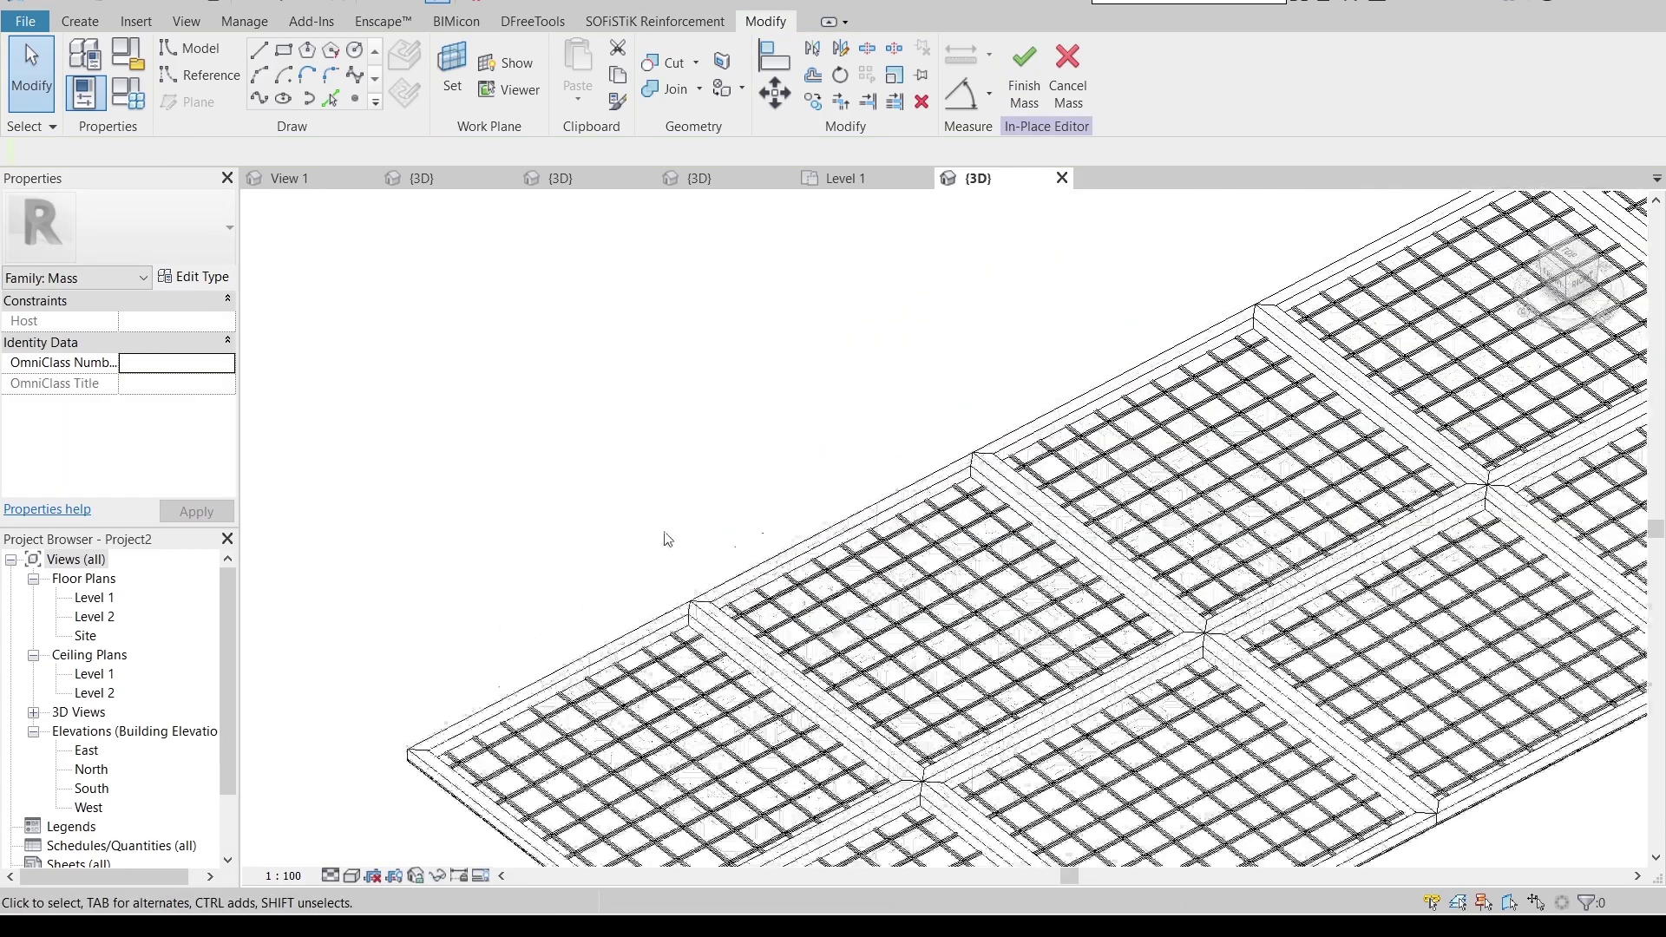
middle_click_drag(729, 556, 625, 438)
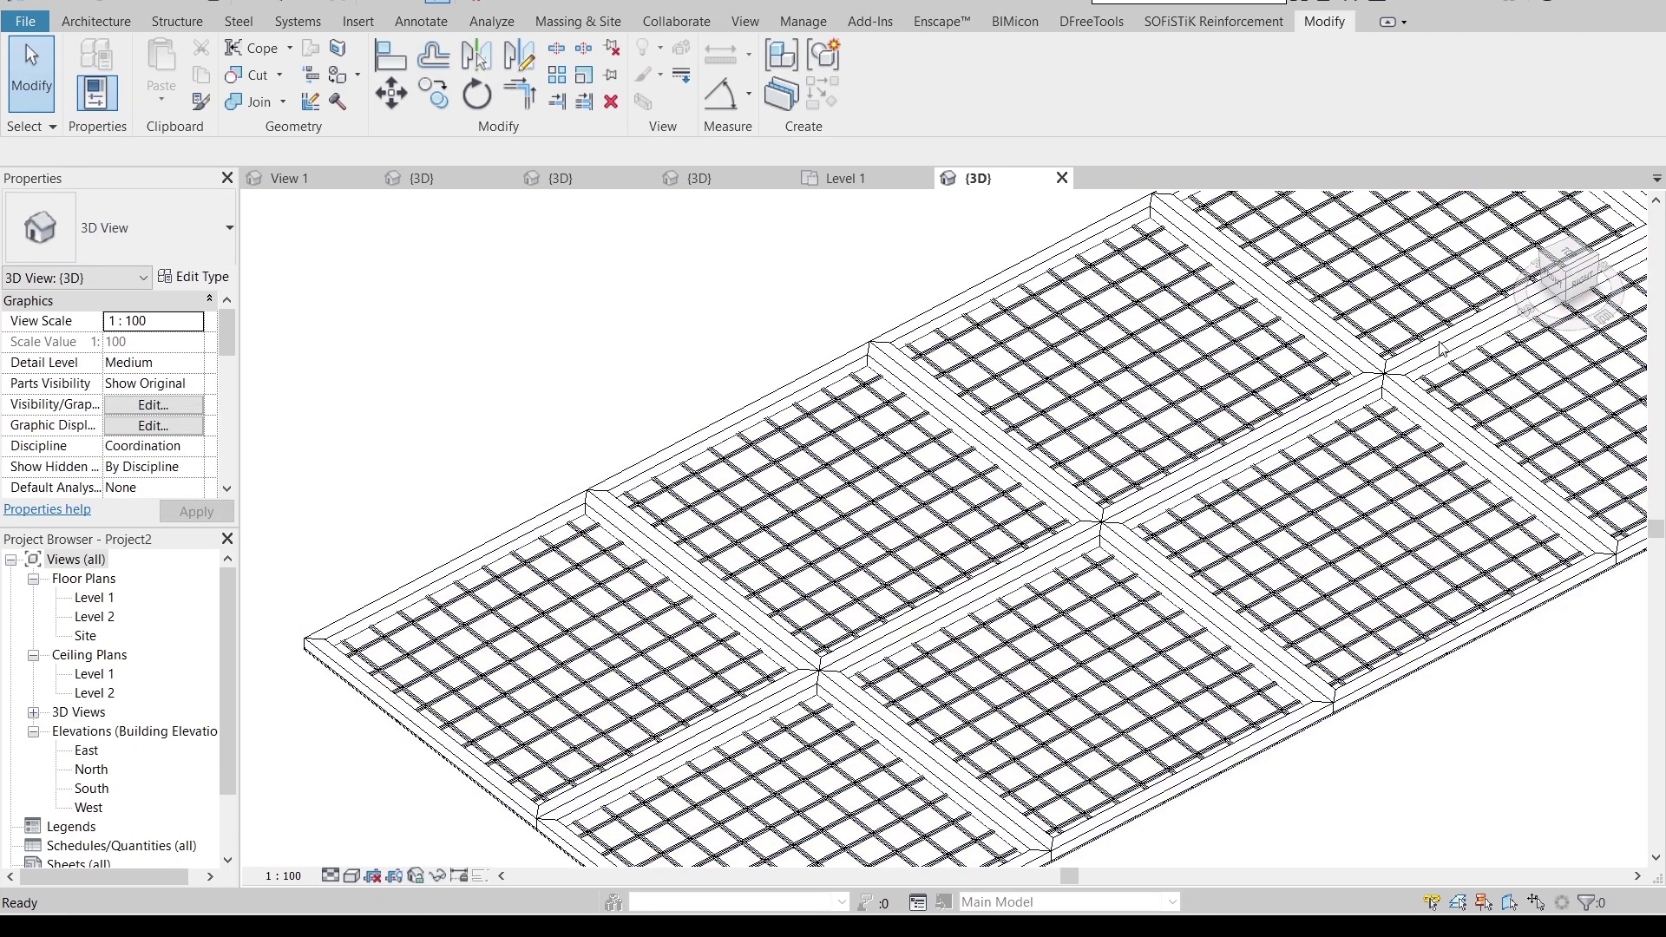
left_click(1557, 268)
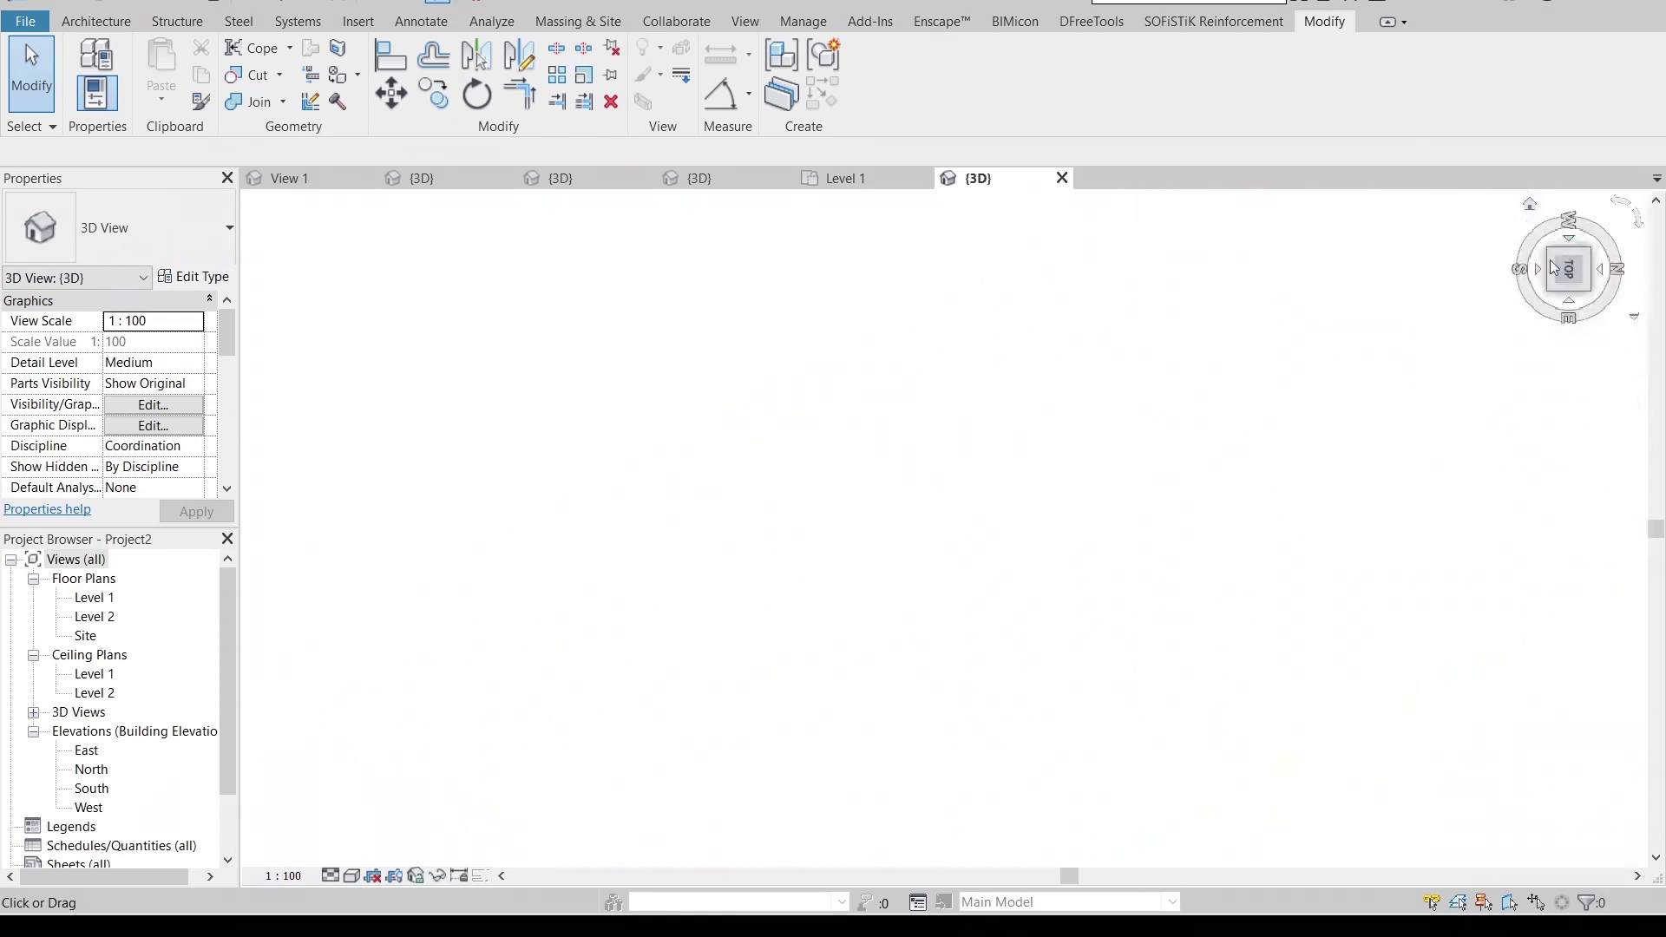
scroll(780, 735, "up", 1)
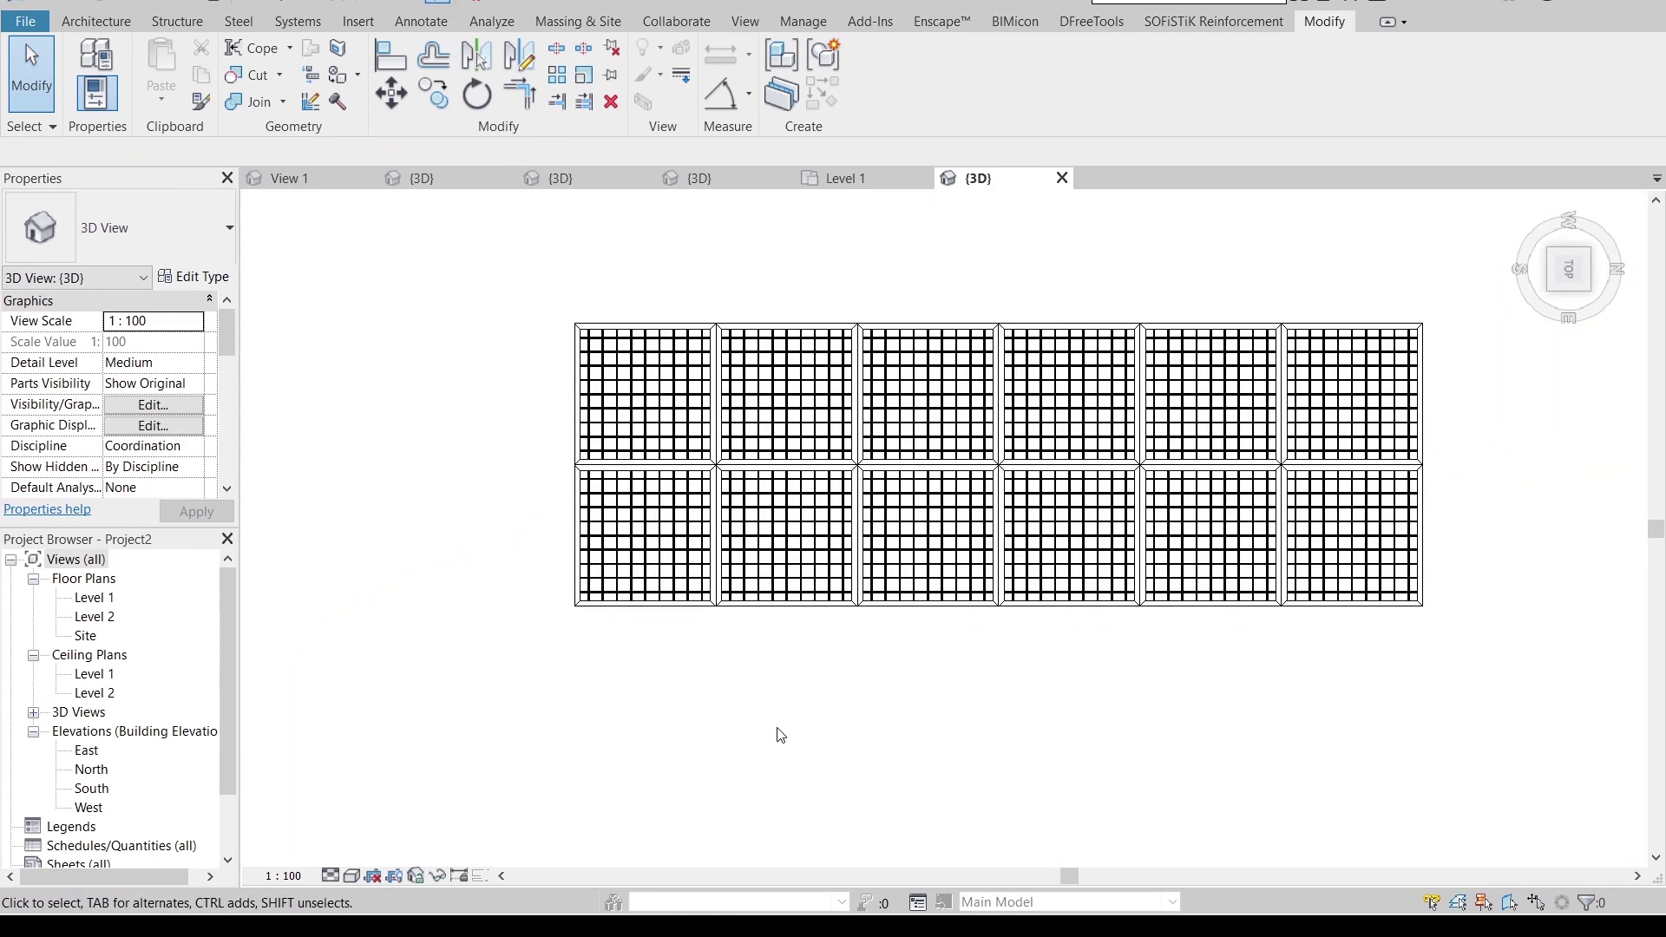
- Start placing the 12 thread rod component with CM over the aligned top view
key("c")
key("m")
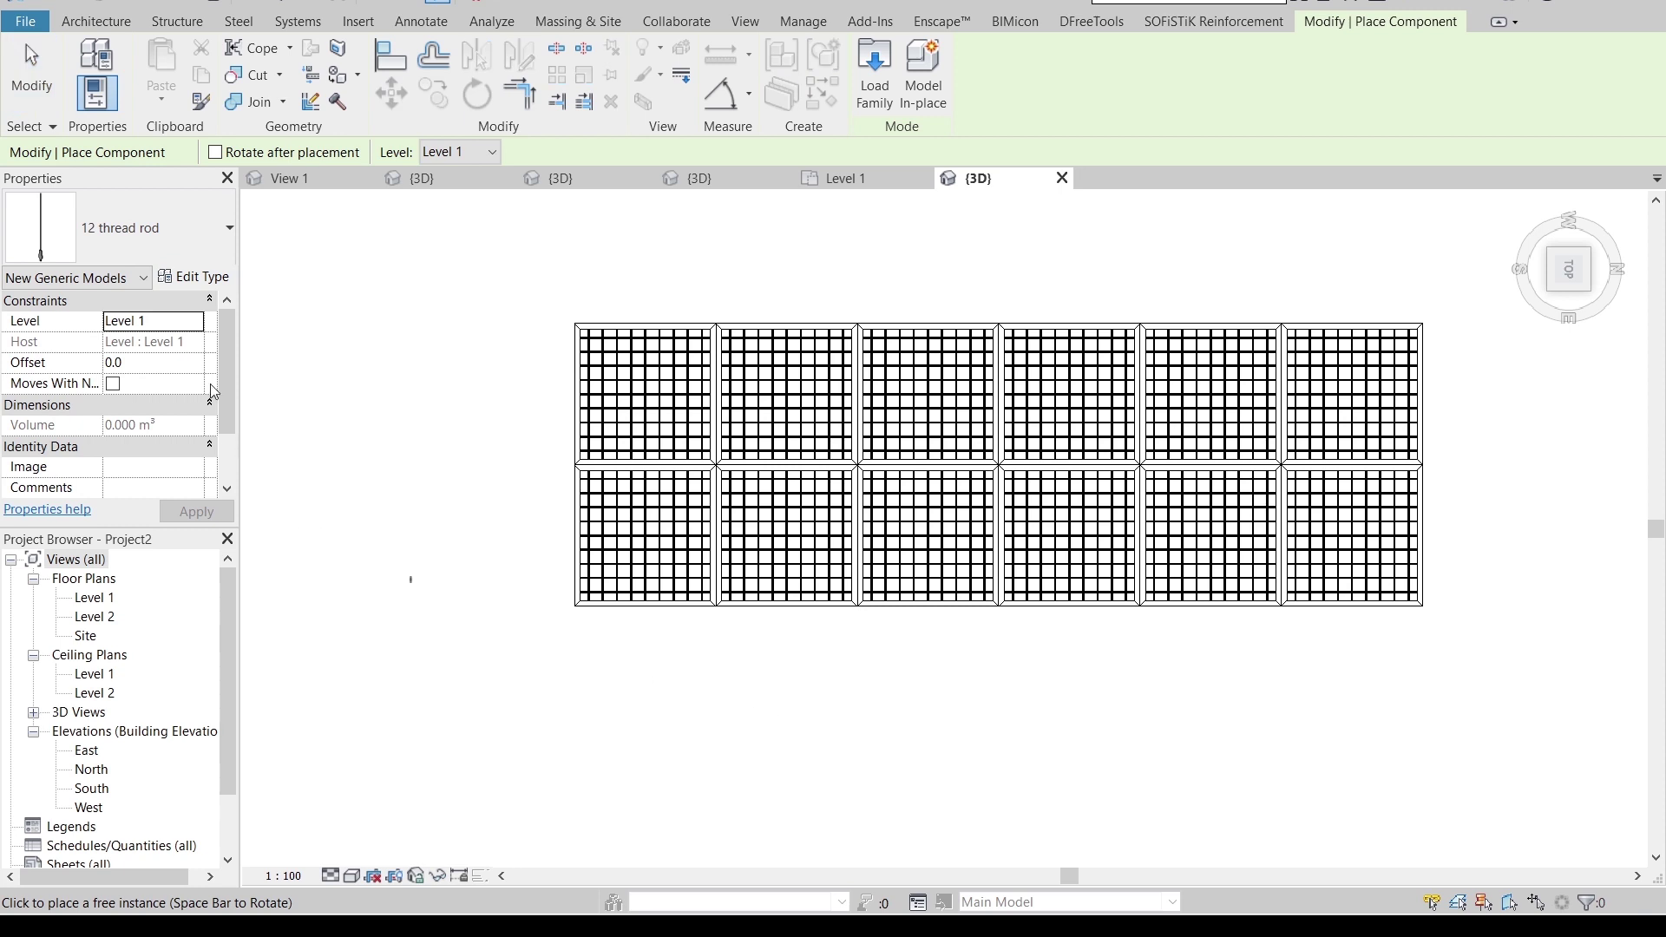
scroll(543, 624, "up", 5)
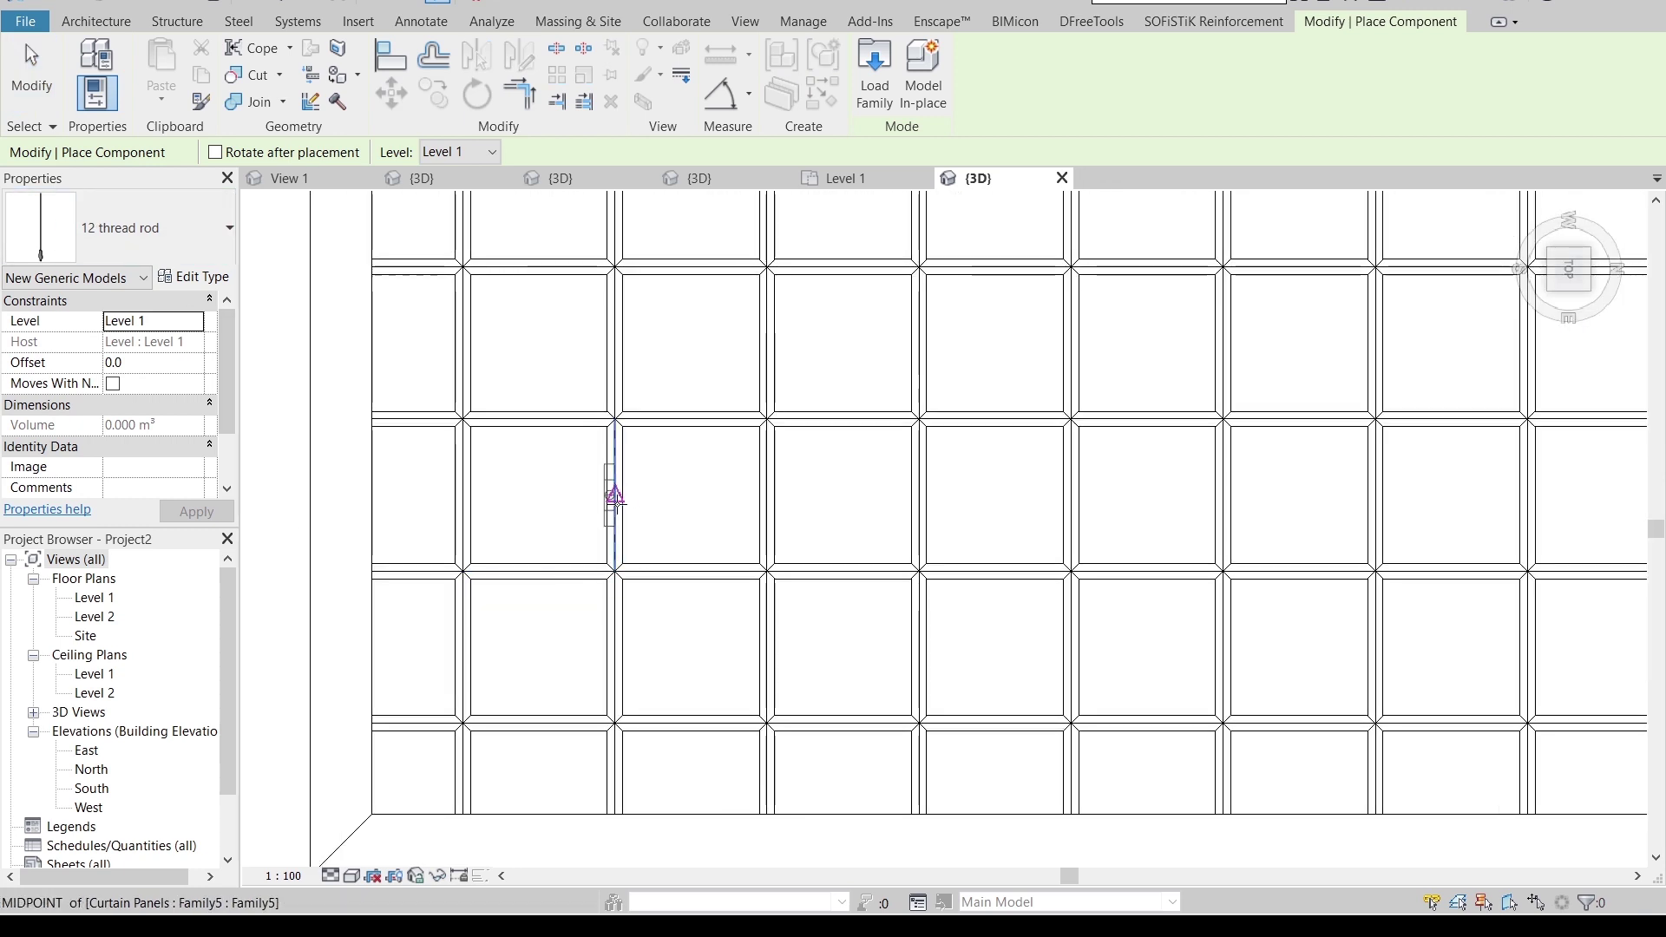
scroll(634, 538, "down", 3)
scroll(593, 595, "down", 2)
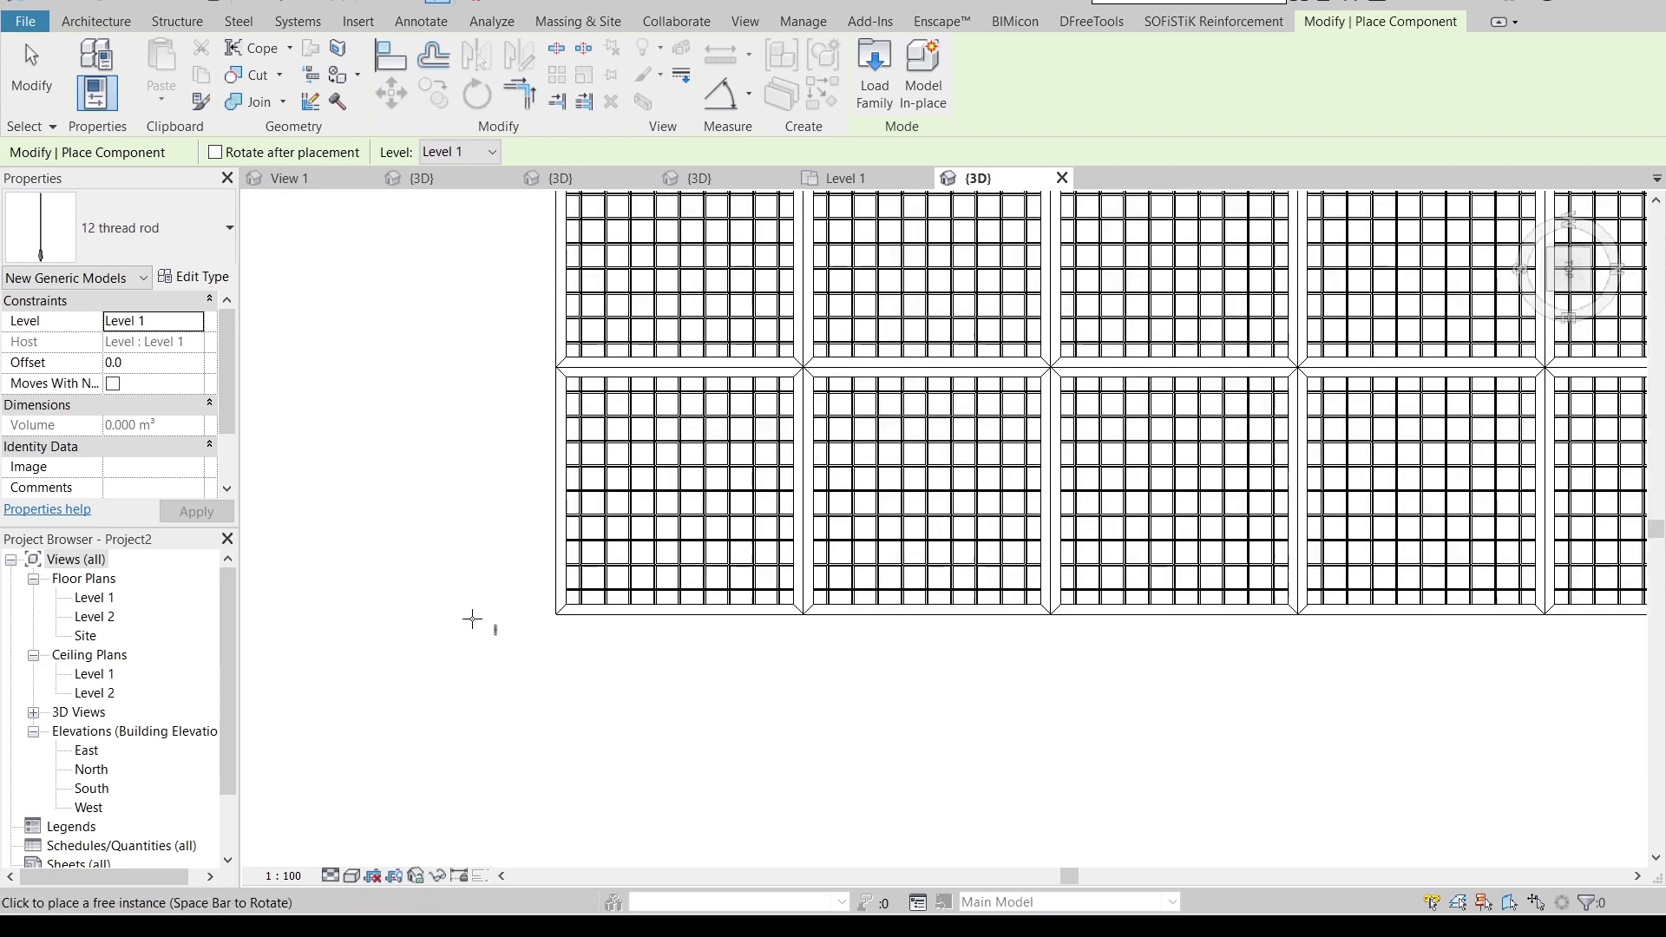
middle_click_drag(476, 622, 1659, 289, "shift")
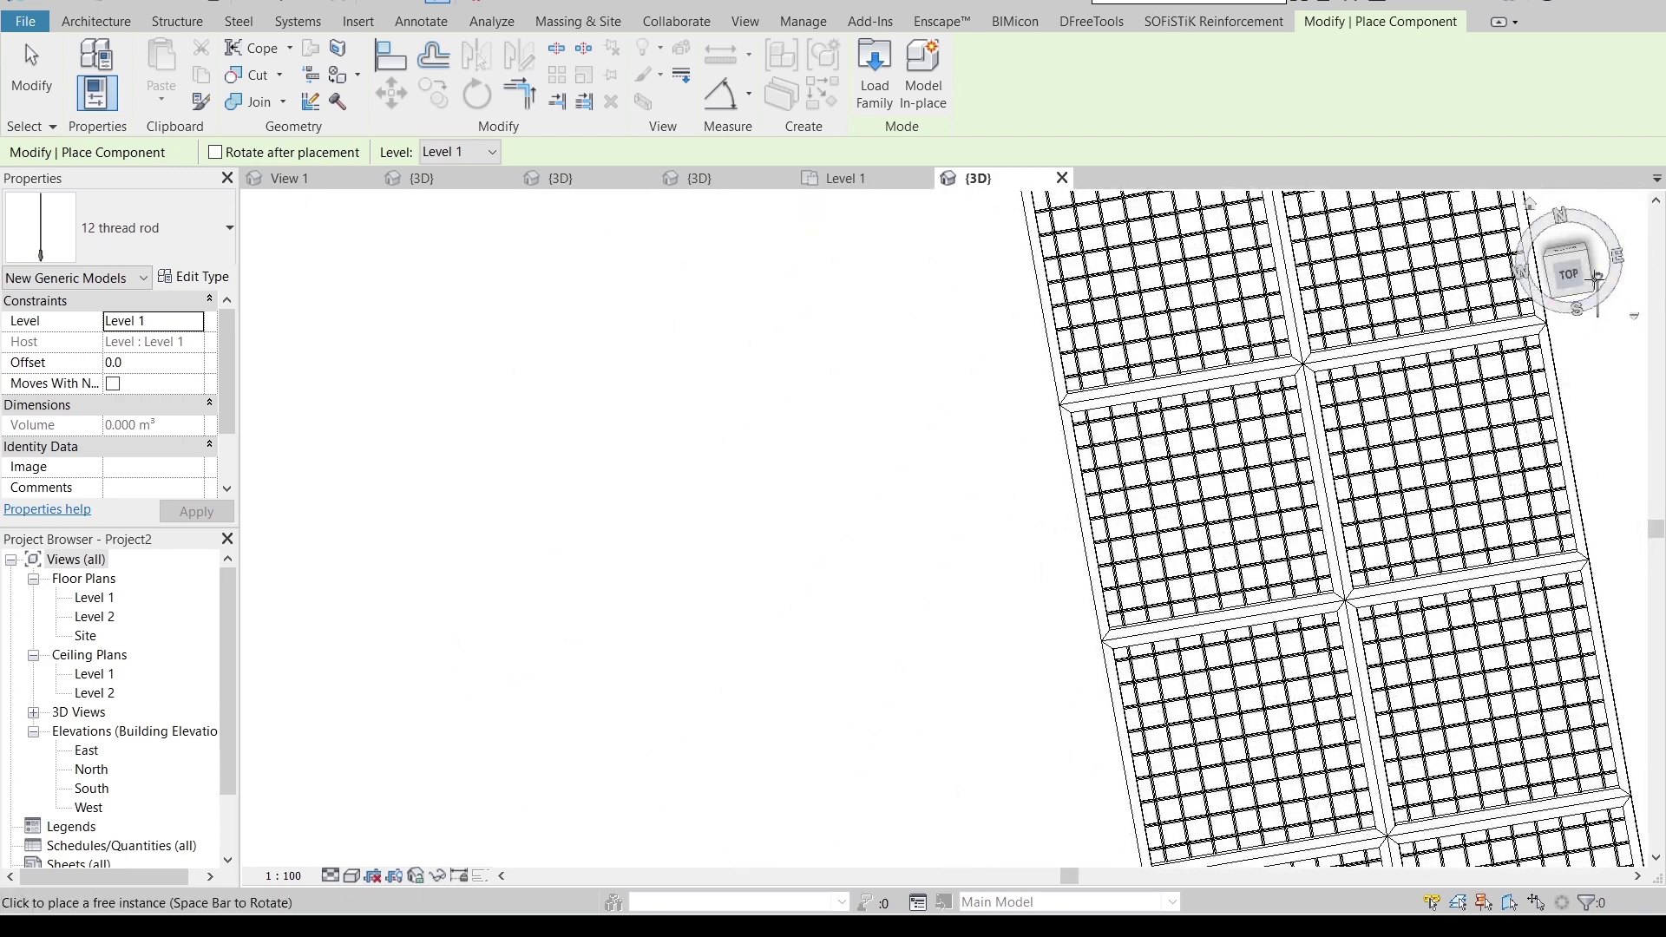
left_click(1569, 276)
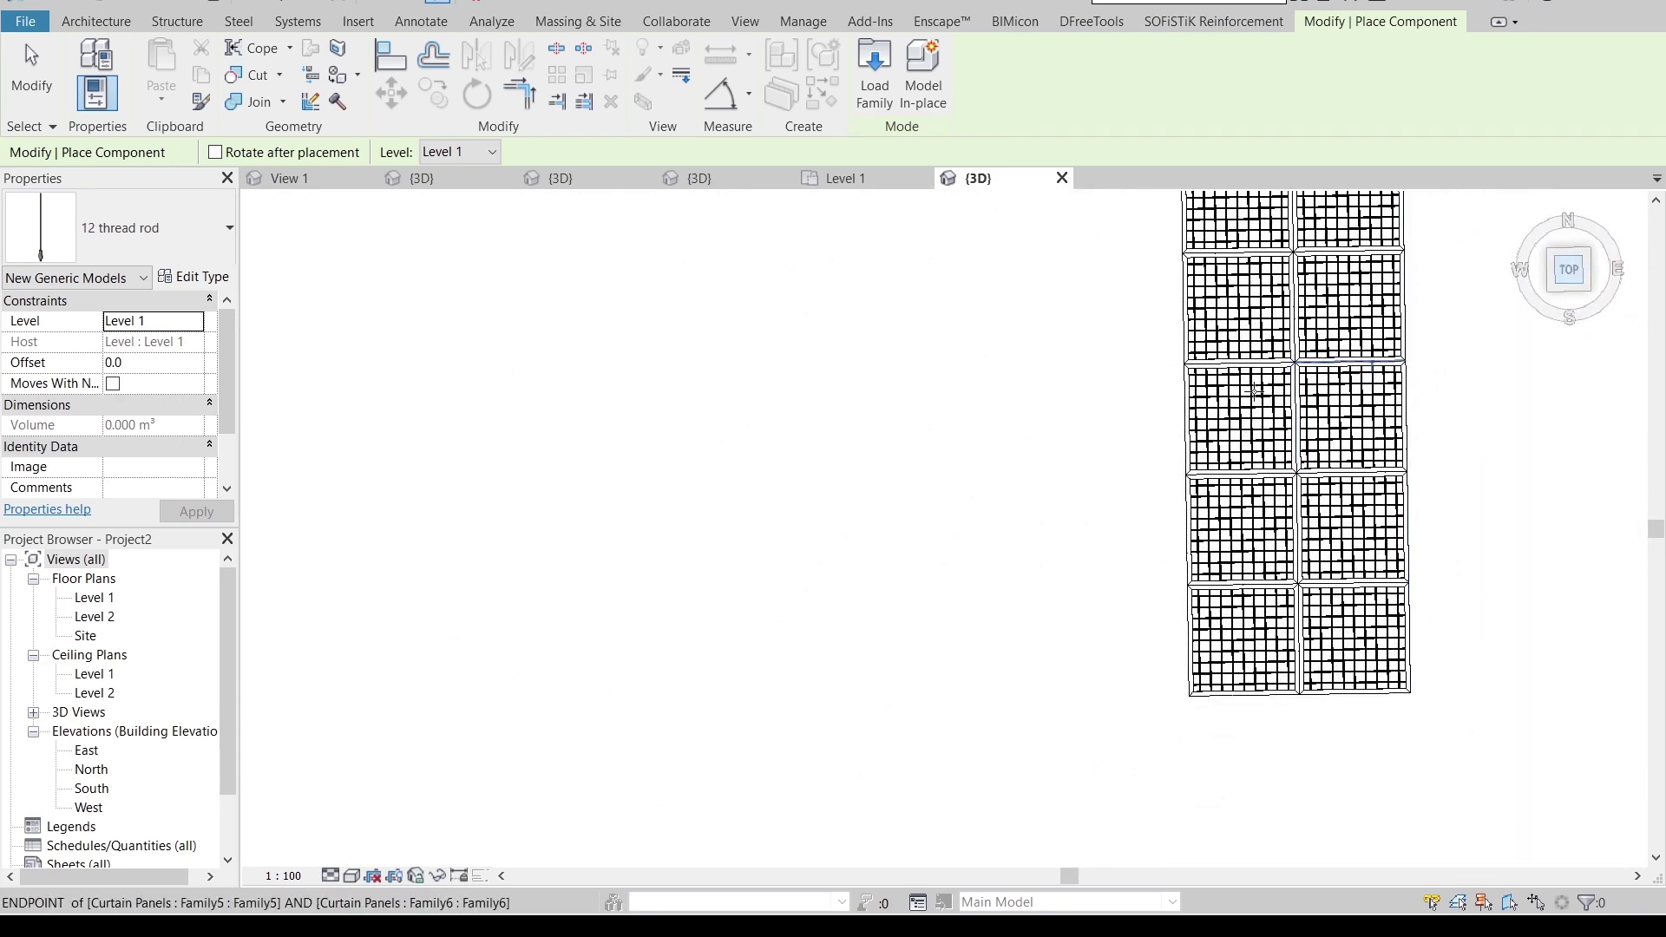
middle_click_drag(1090, 314, 1071, 518)
scroll(1071, 518, "up", 3)
middle_click_drag(980, 685, 1013, 287)
scroll(820, 523, "up", 4)
scroll(821, 558, "up", 3)
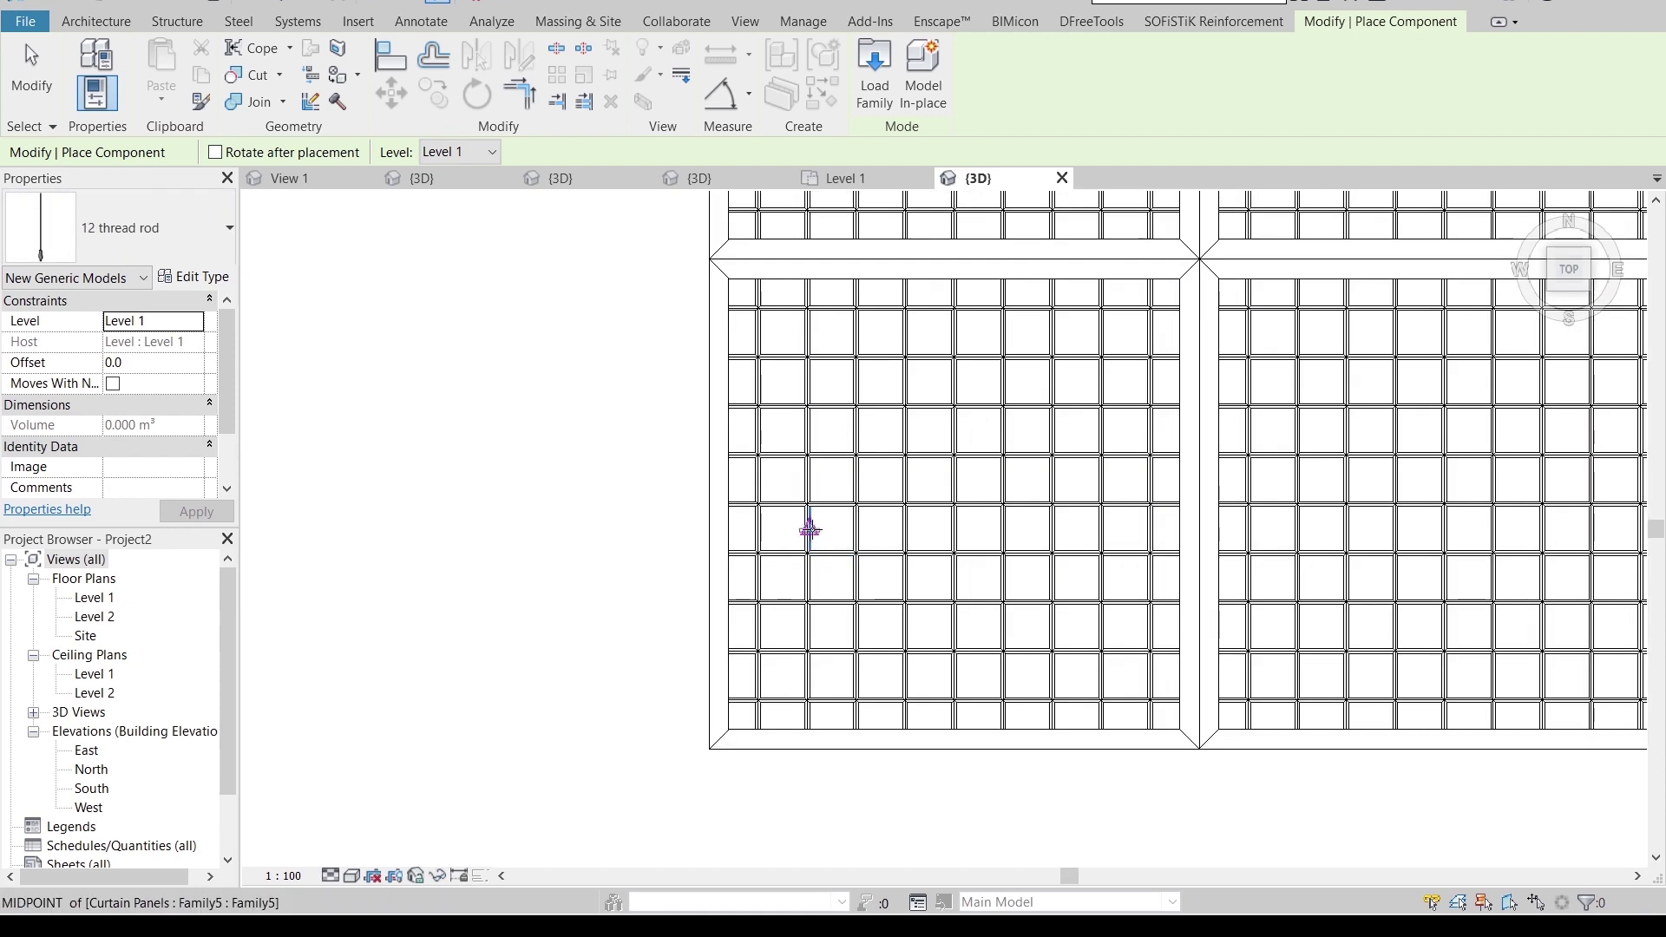
scroll(807, 529, "up", 5)
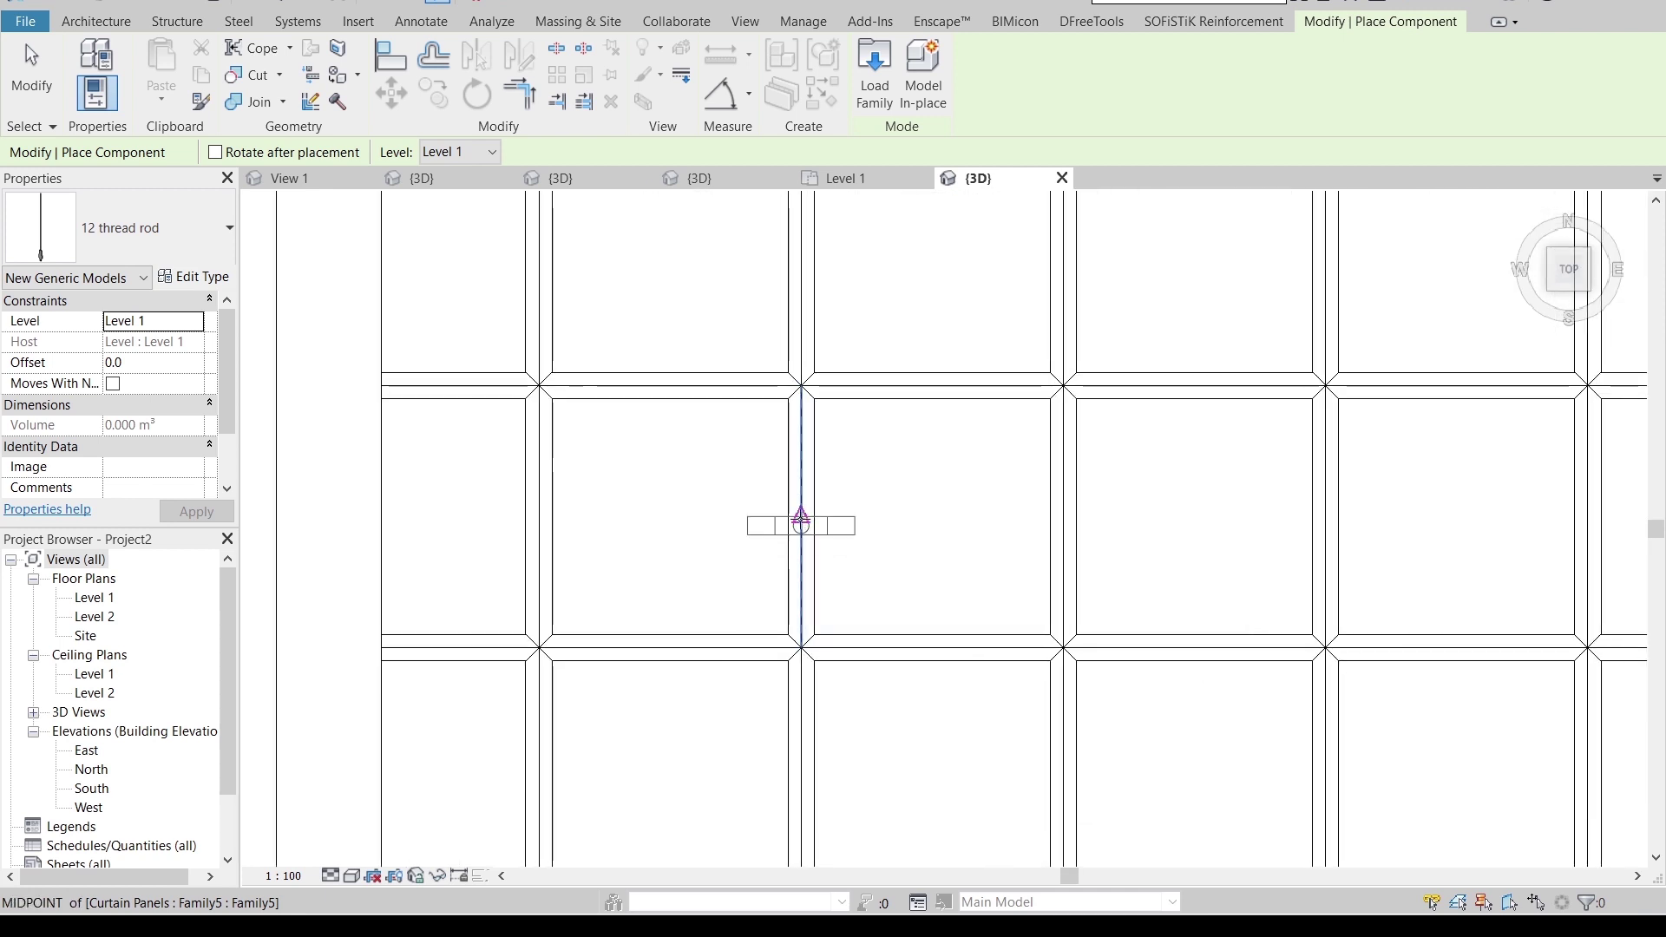
- Place thread rods at two panel mullion midpoints
left_click(801, 520)
scroll(894, 560, "down", 6)
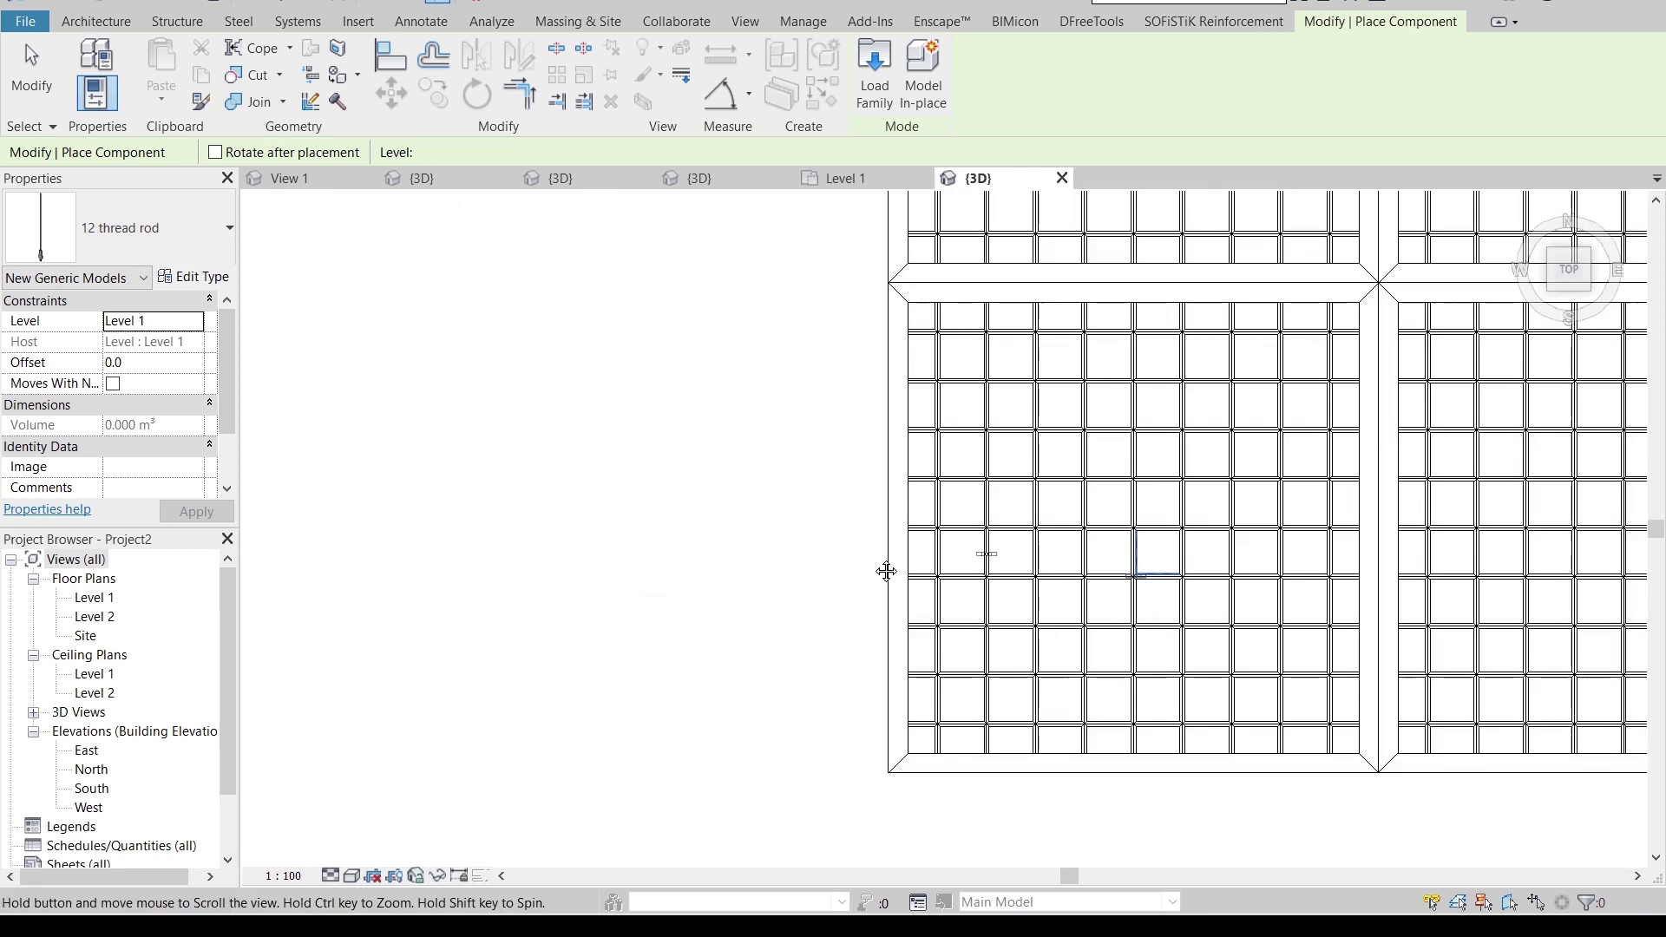
middle_click_drag(1227, 537, 1235, 535)
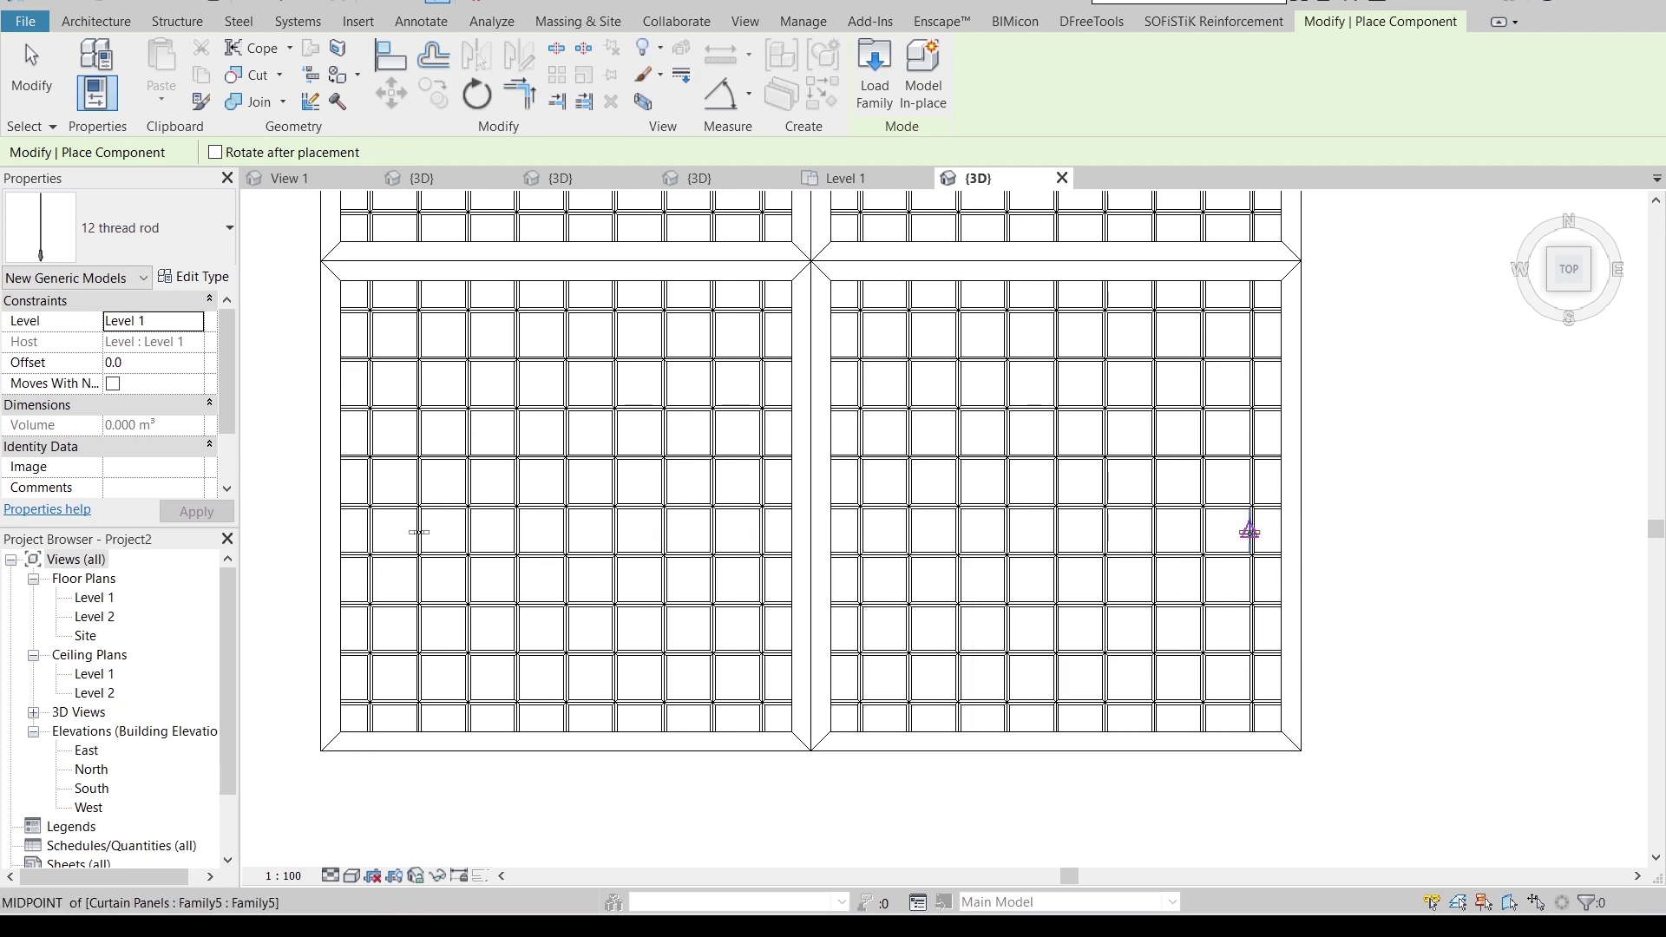
left_click(1243, 528)
- Pan along the panel grid and place another thread rod at a mullion midpoint
middle_click_drag(1106, 444, 1064, 802)
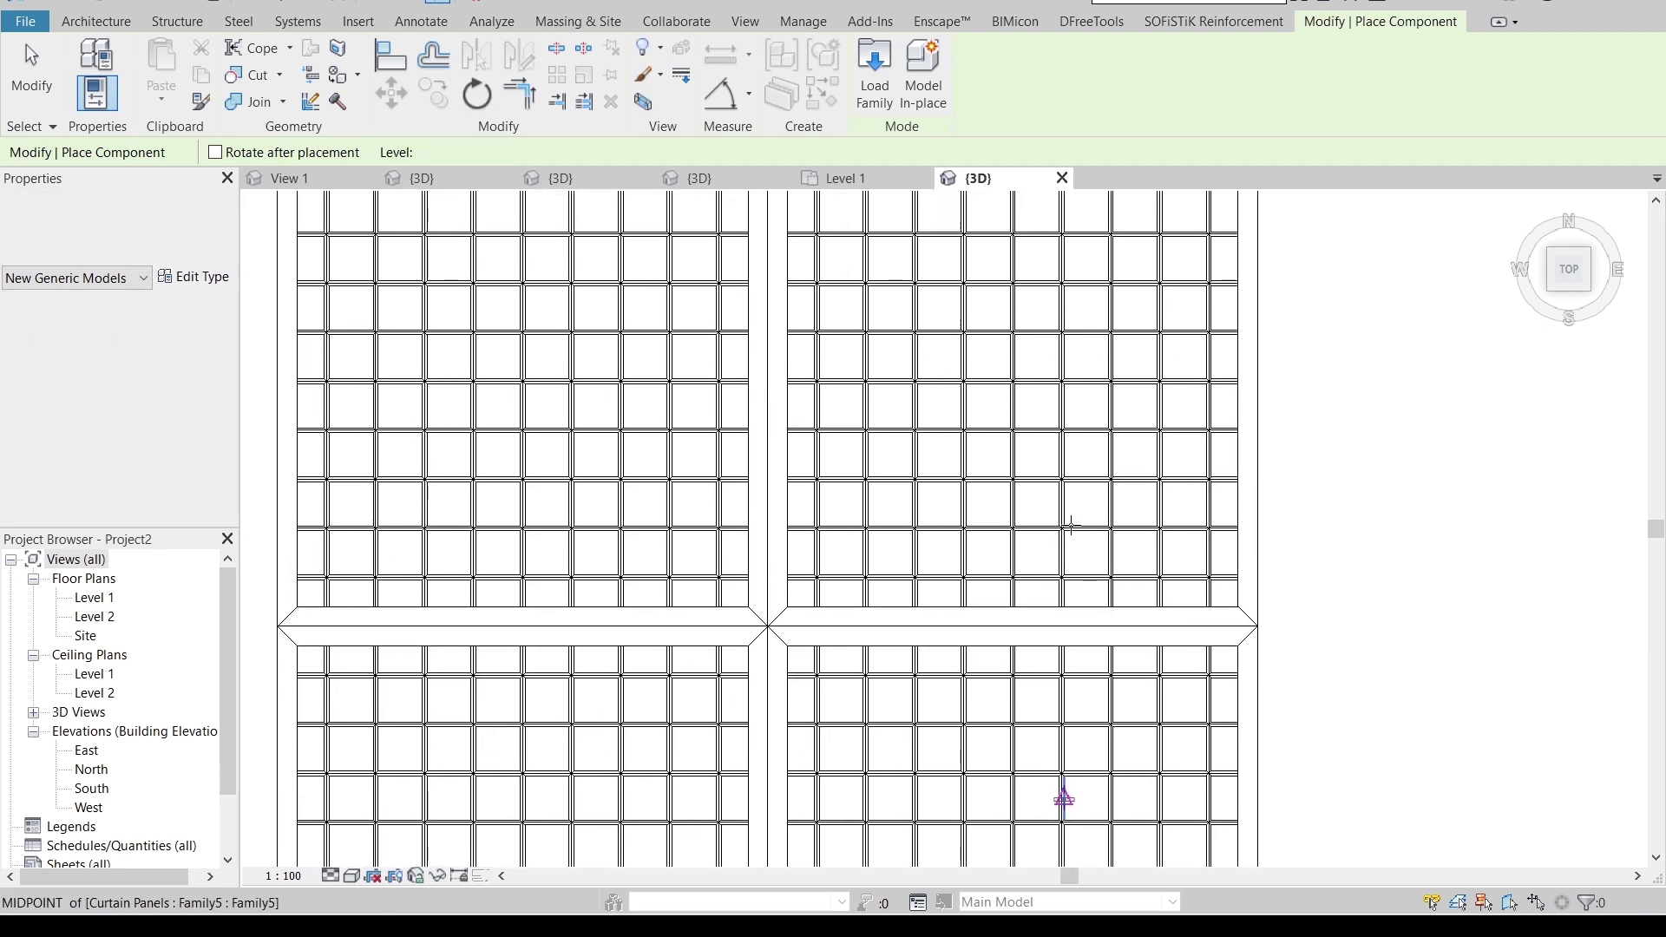
scroll(1070, 473, "down", 6)
middle_click_drag(1081, 452, 1082, 647)
scroll(1142, 361, "up", 4)
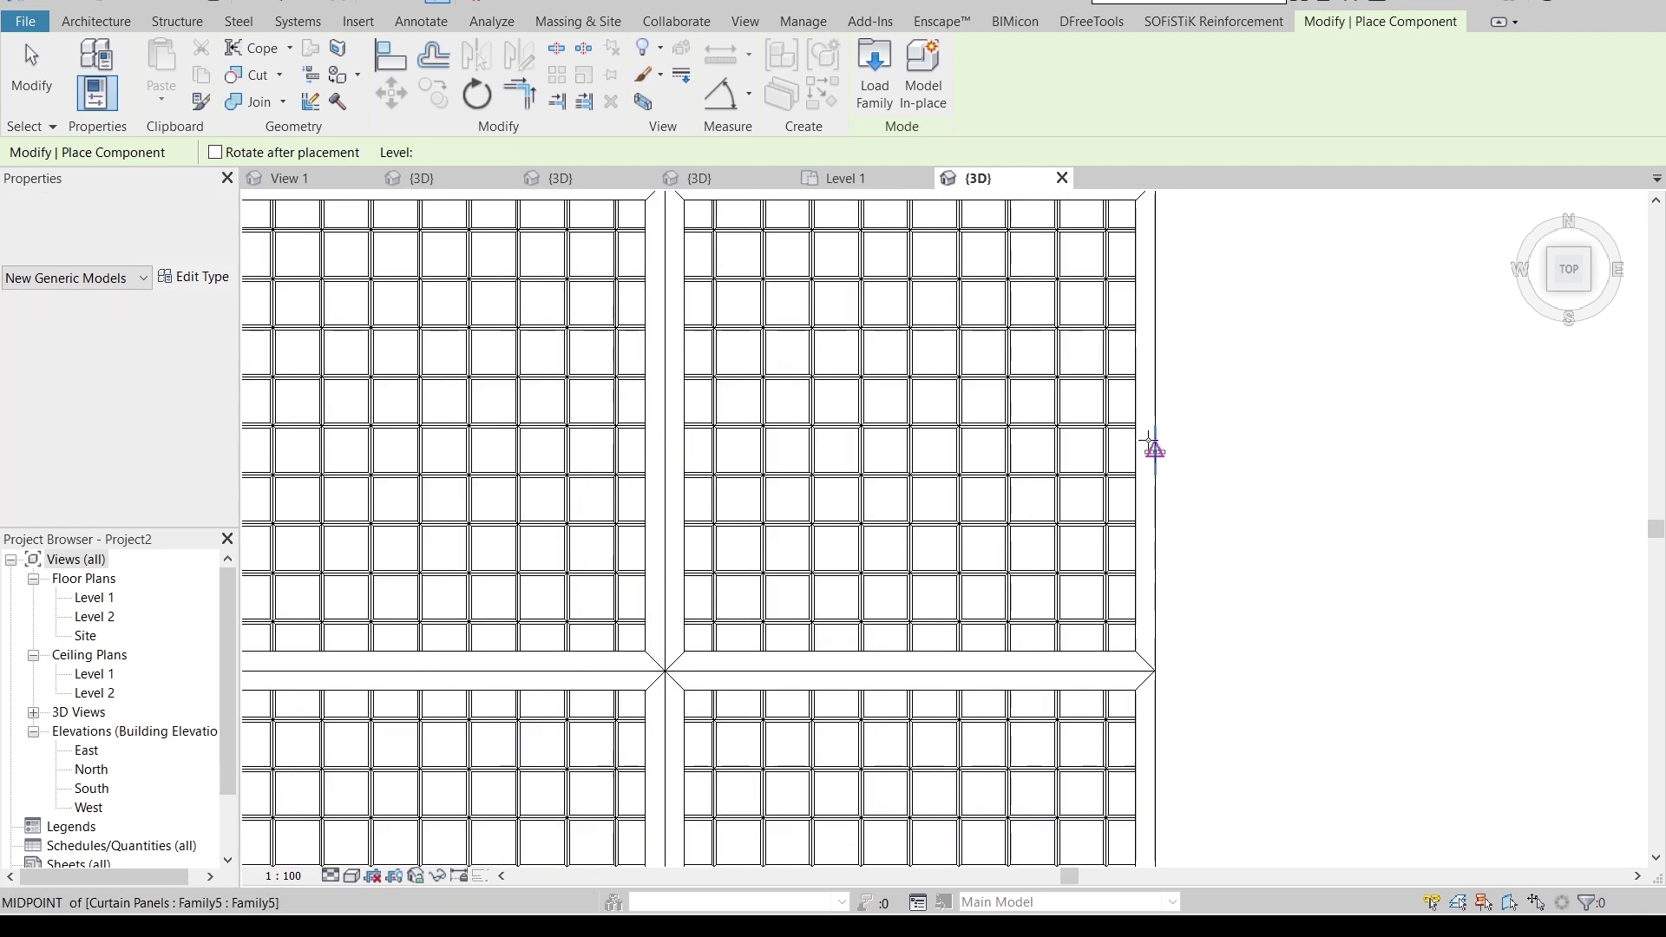
scroll(1106, 451, "up", 4)
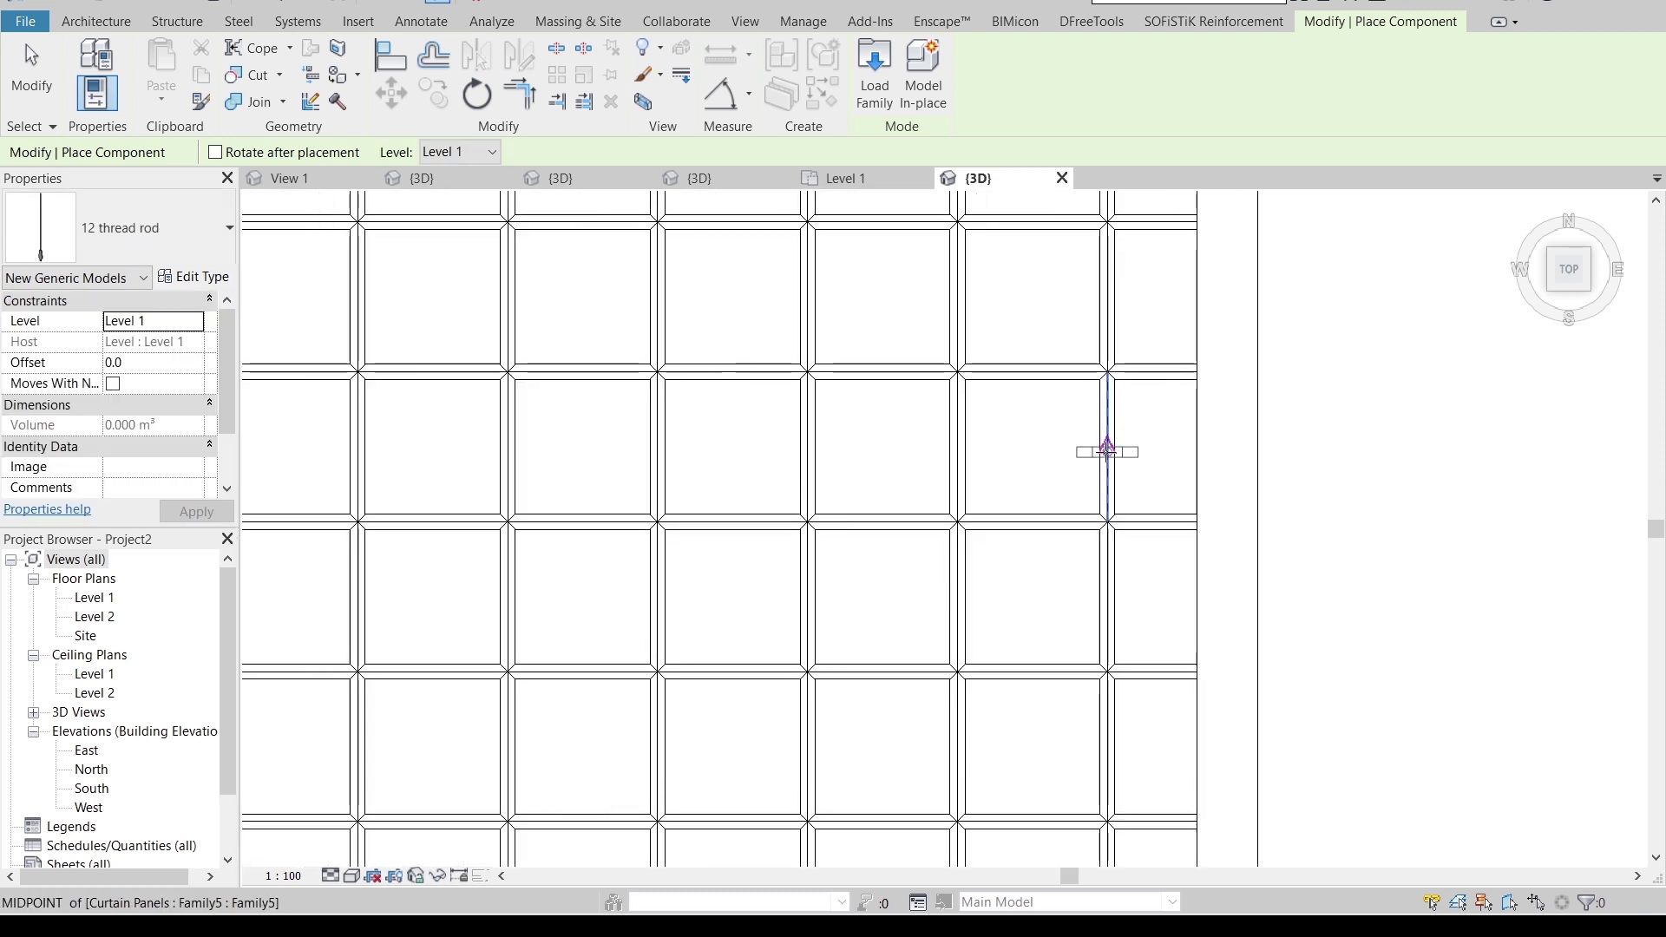
scroll(976, 470, "down", 2)
scroll(976, 471, "down", 3)
middle_click_drag(1077, 468, 1373, 440)
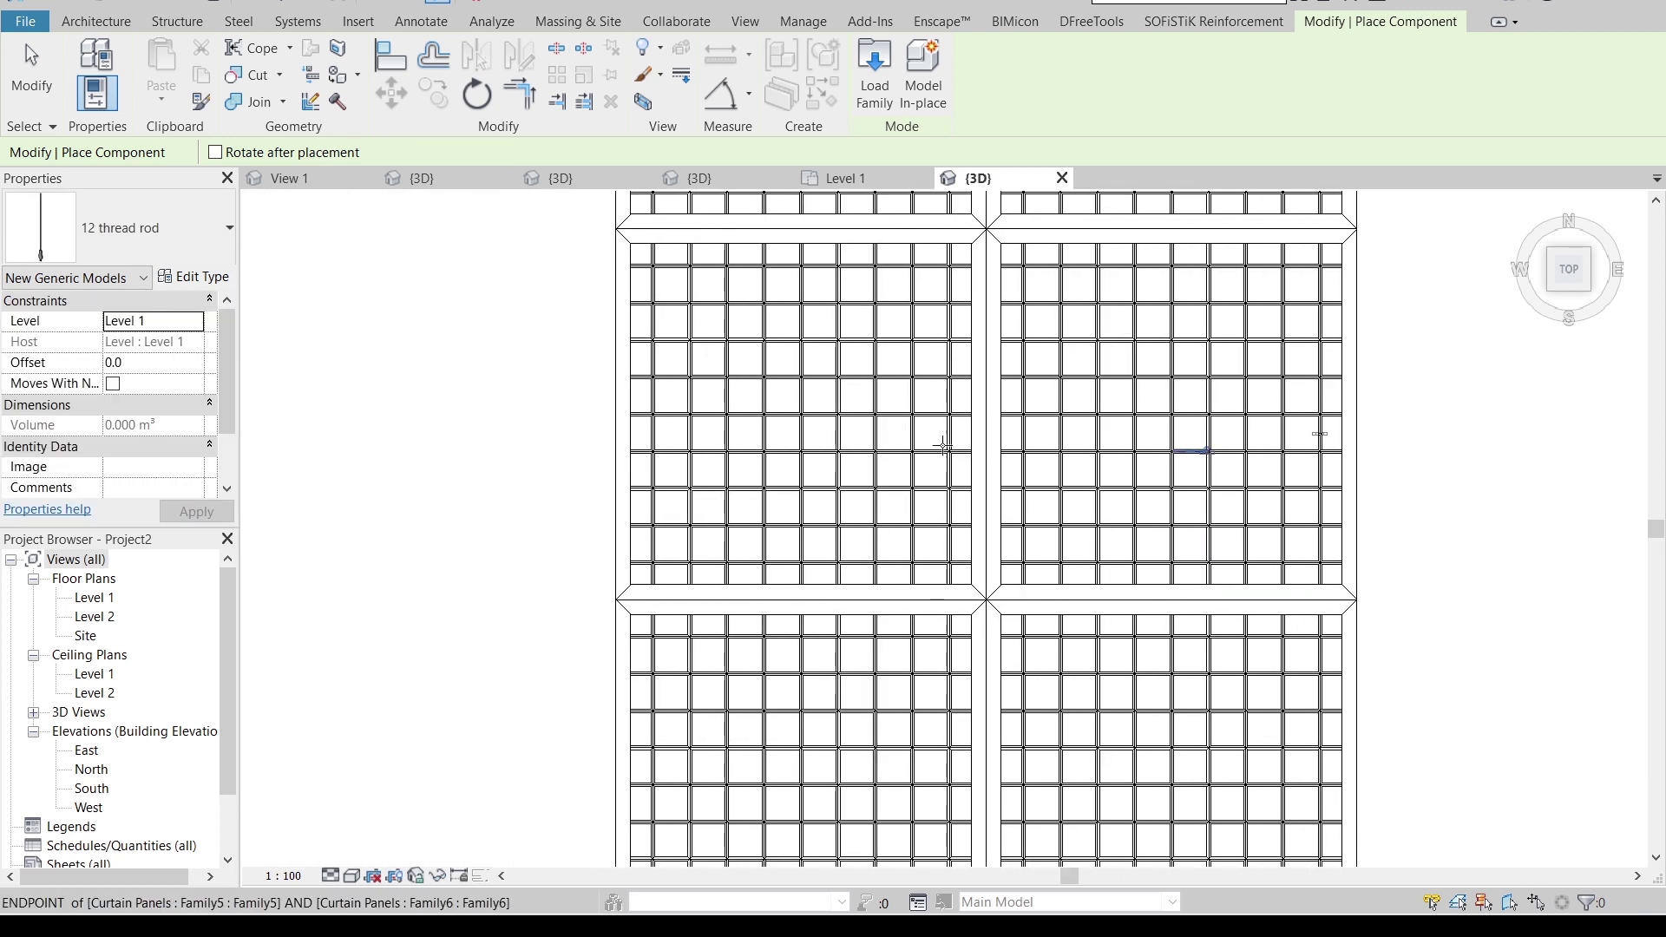
scroll(677, 438, "up", 2)
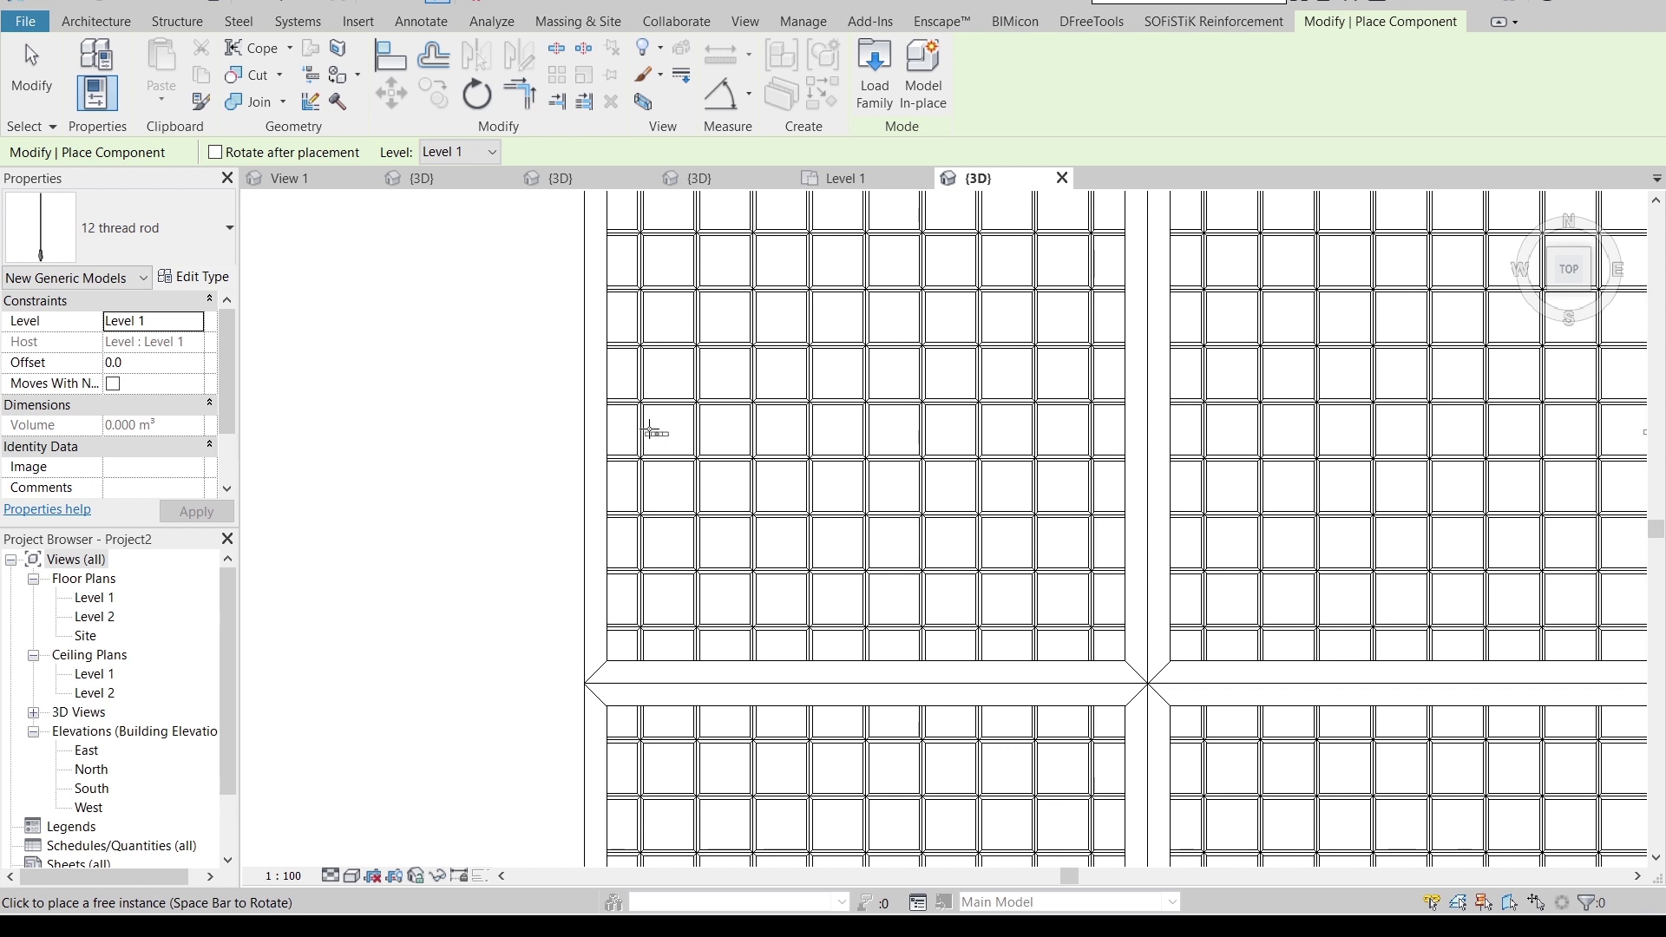
scroll(640, 431, "up", 6)
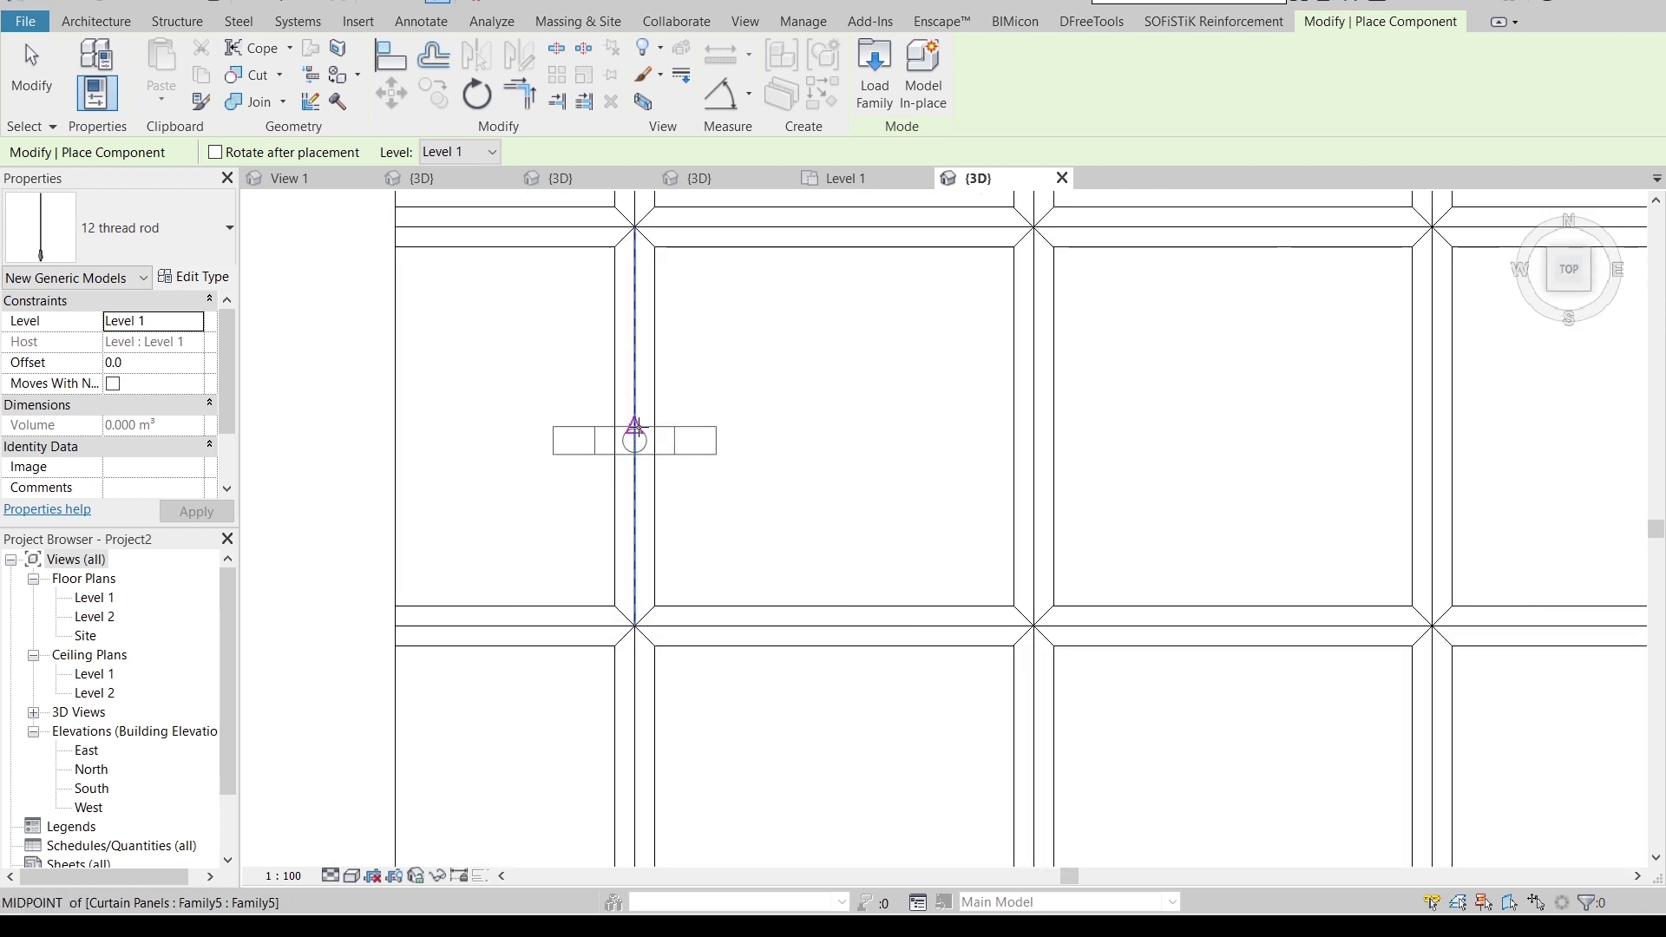
scroll(874, 420, "down", 6)
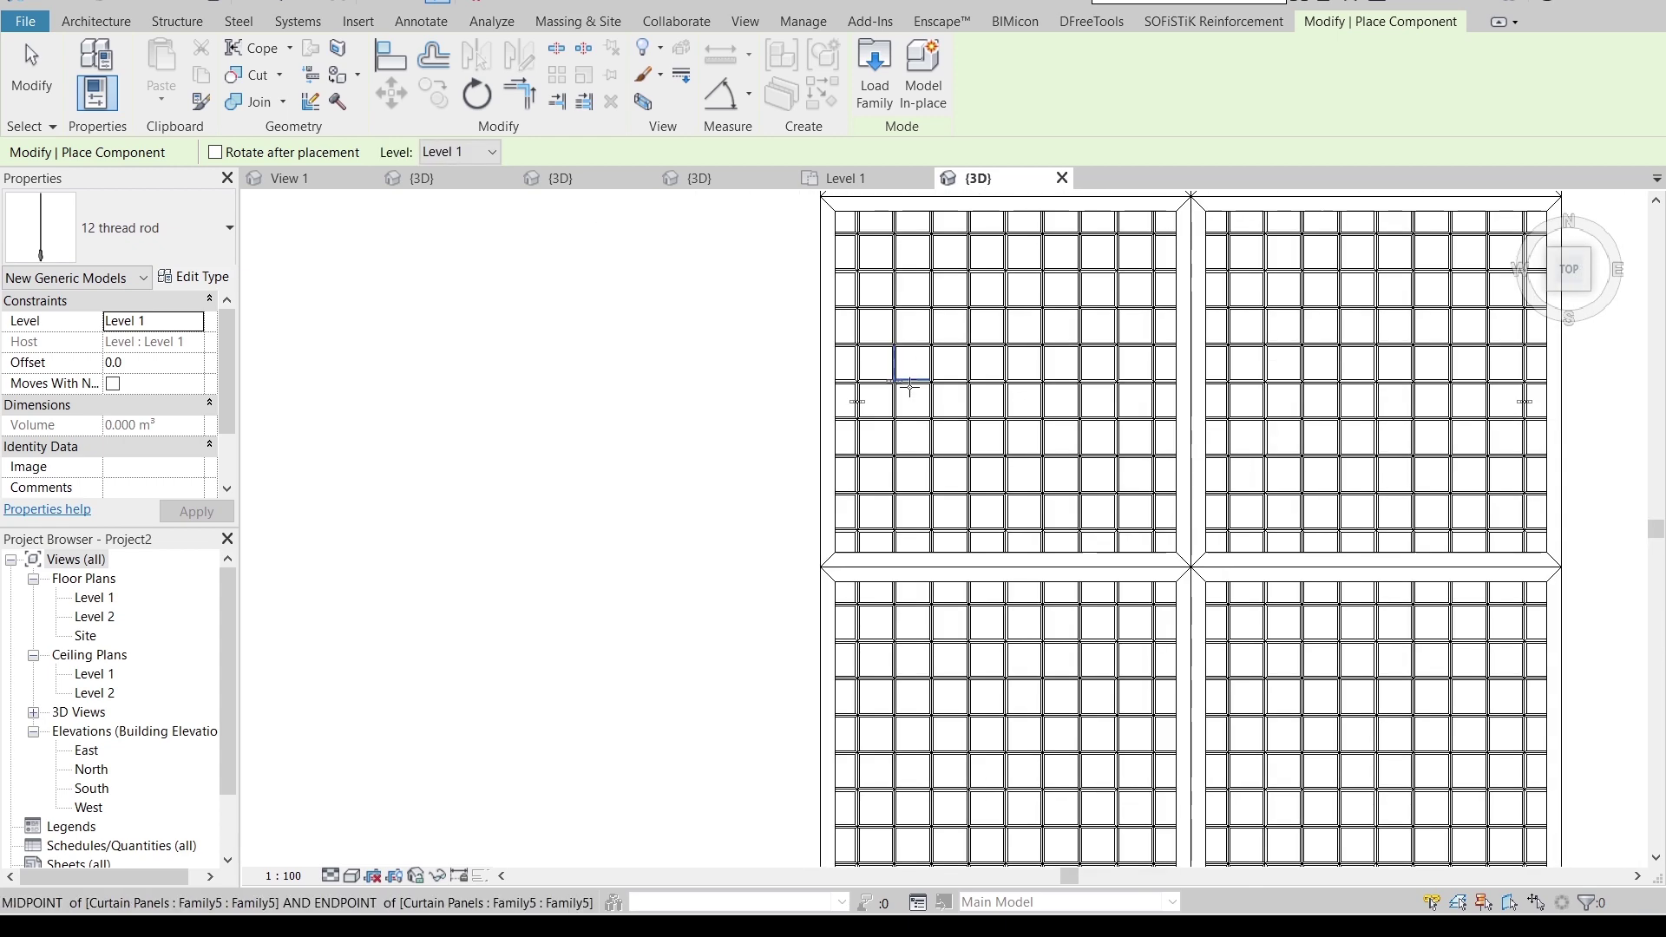
scroll(909, 388, "down", 1)
middle_click_drag(929, 272, 859, 565)
middle_click_drag(882, 368, 848, 588)
middle_click_drag(844, 325, 836, 565)
middle_click_drag(786, 326, 781, 482)
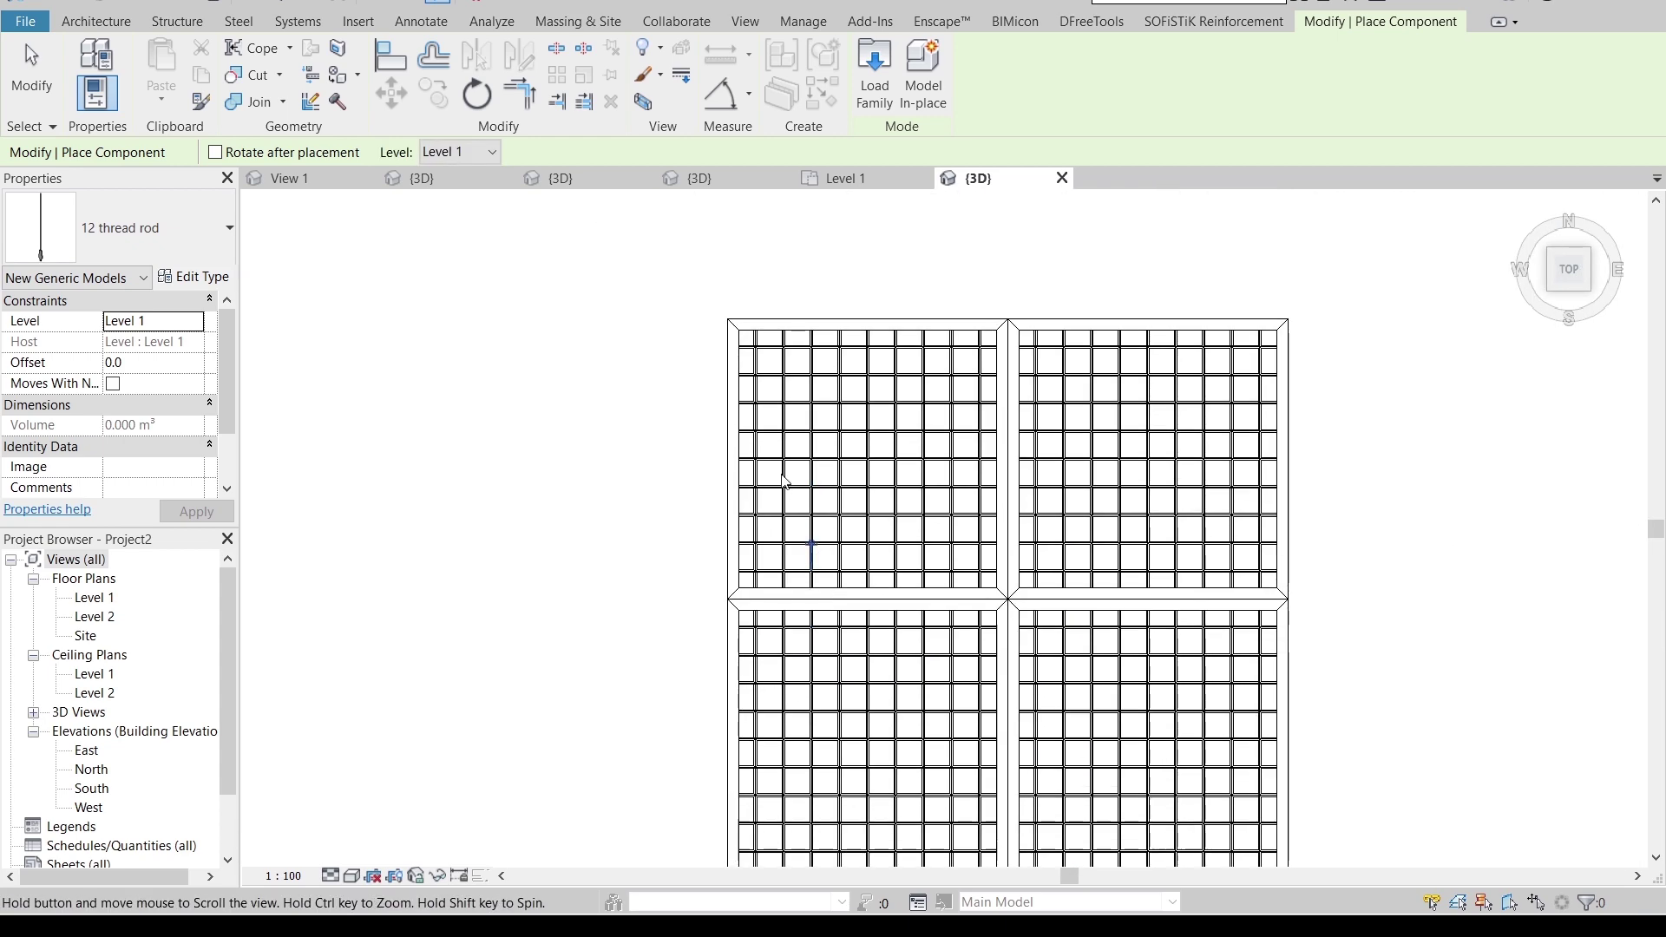
scroll(755, 245, "down", 1)
middle_click_drag(754, 243, 683, 538)
middle_click_drag(755, 282, 752, 389)
middle_click_drag(778, 644, 773, 271)
middle_click_drag(772, 418, 776, 701)
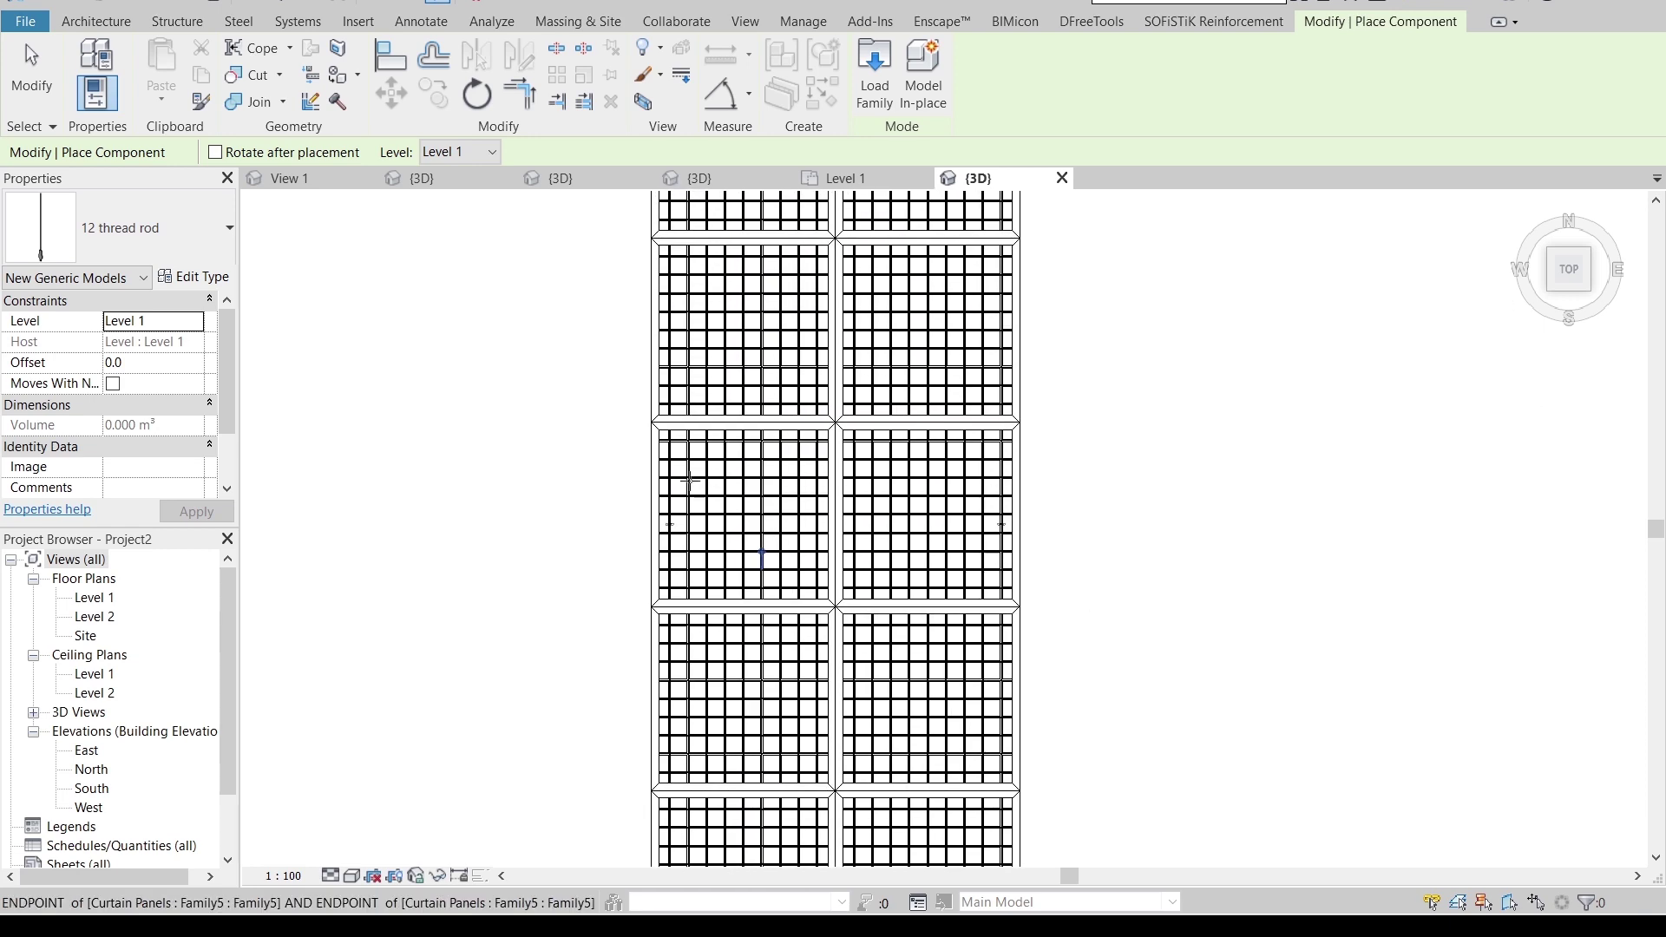
scroll(685, 487, "up", 3)
middle_click_drag(728, 332, 726, 553)
middle_click_drag(785, 421, 795, 687)
middle_click_drag(775, 493, 779, 693)
middle_click_drag(757, 425, 771, 675)
middle_click_drag(747, 461, 767, 544)
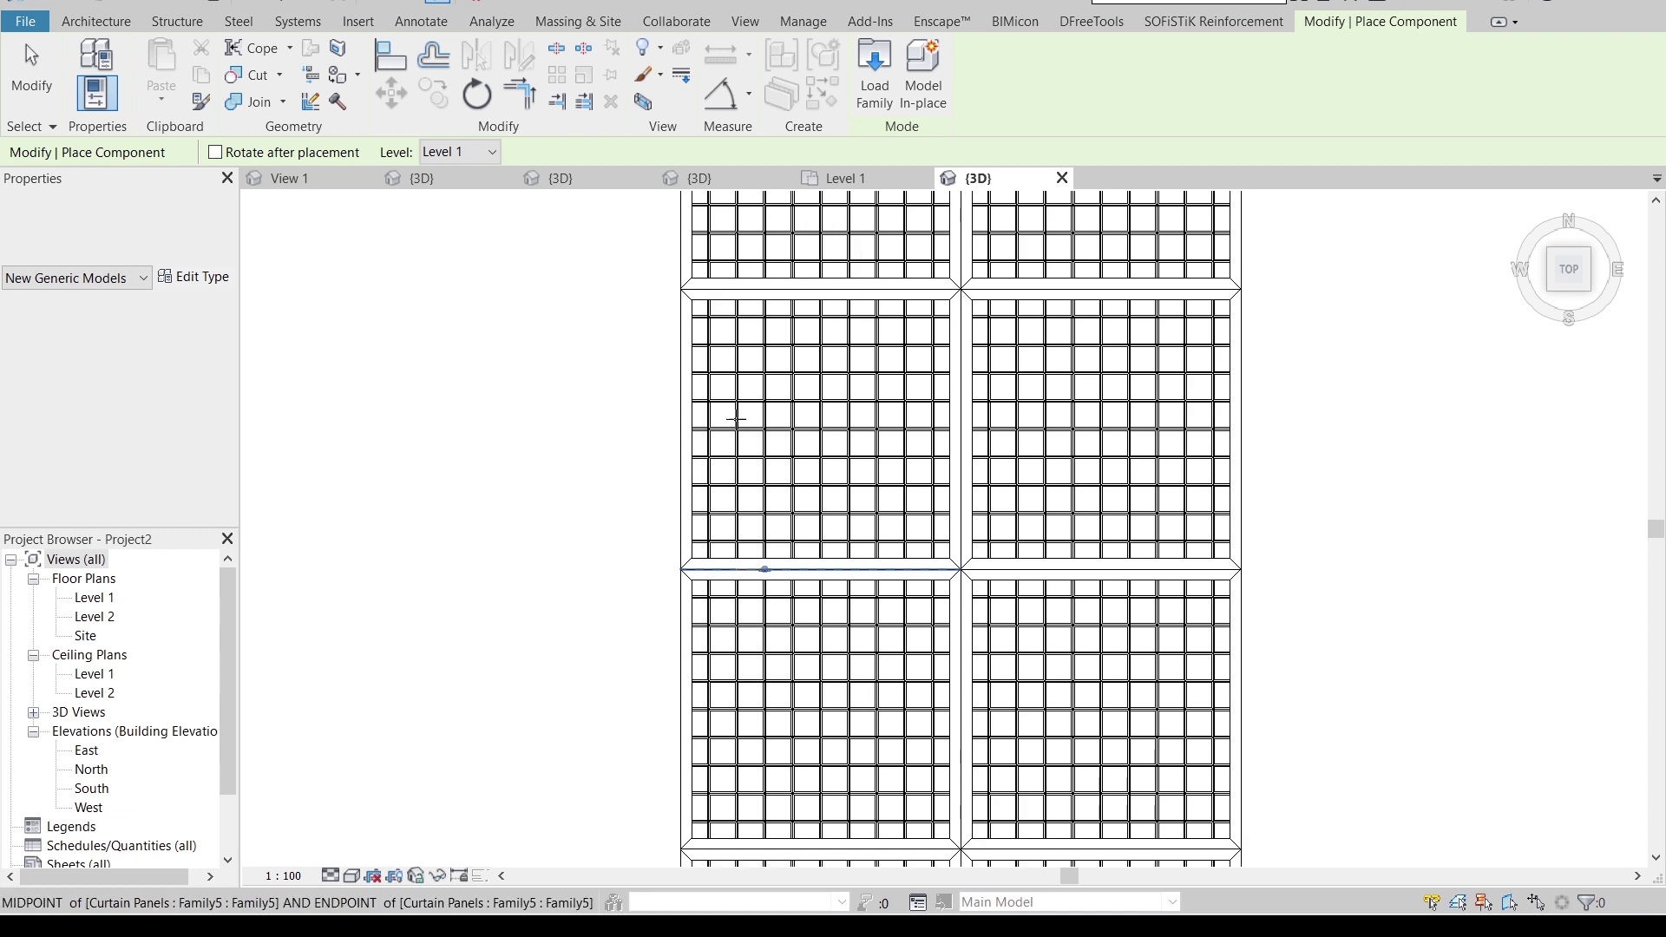
scroll(738, 434, "up", 3)
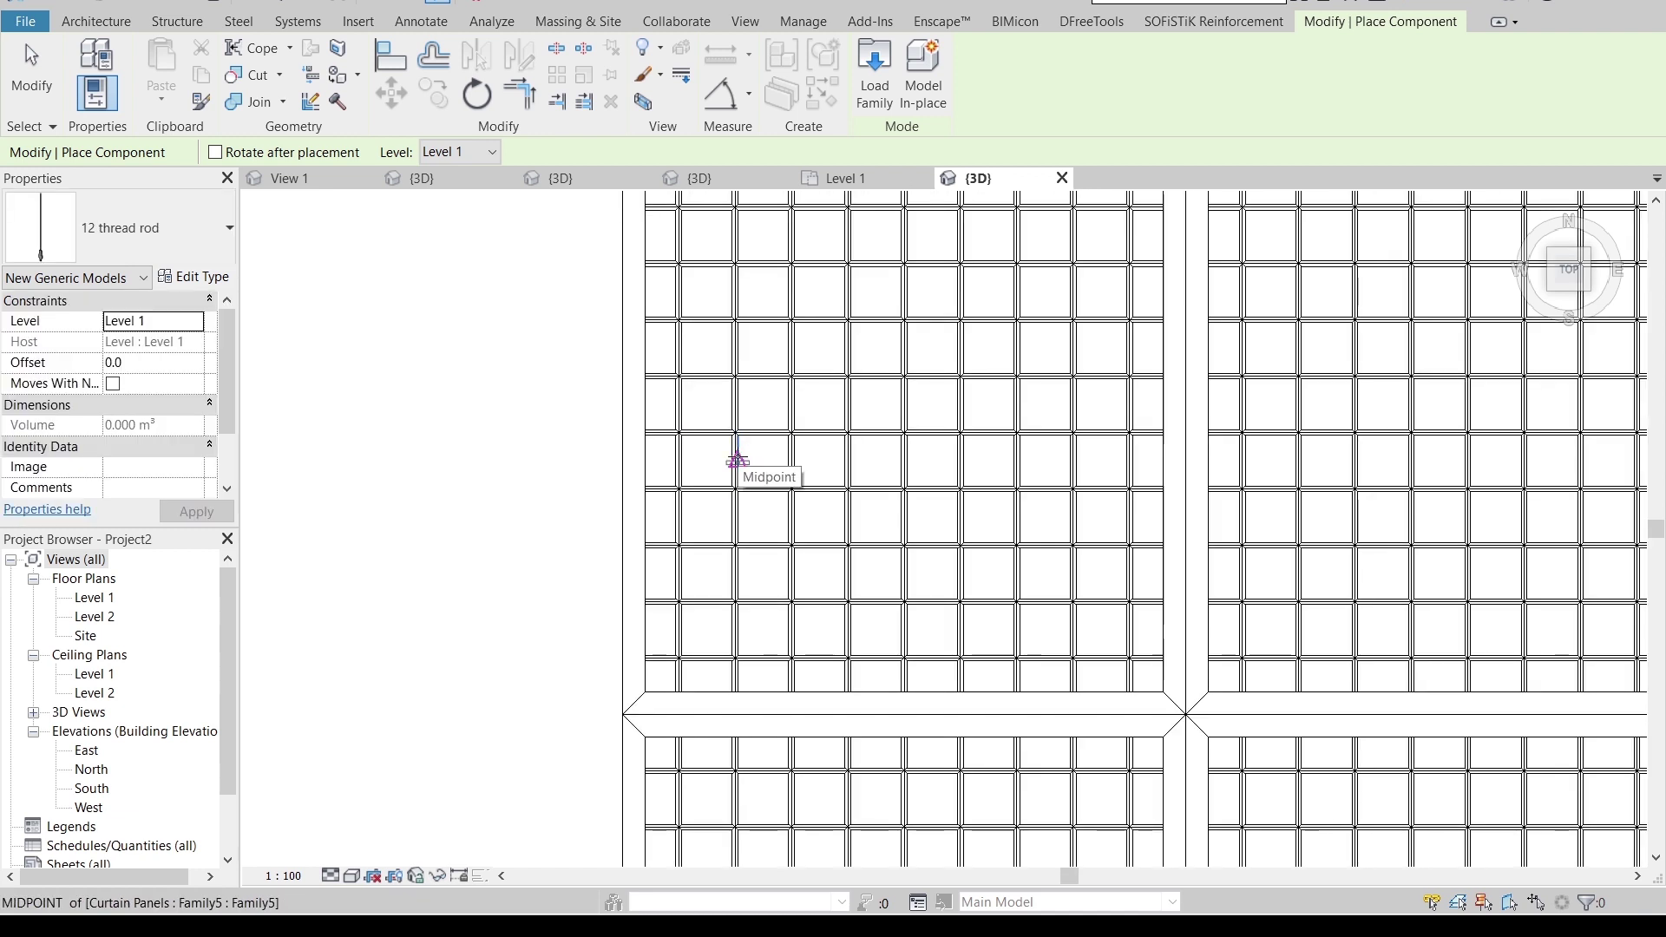
left_click(750, 399)
- Place a further thread rod at a mullion midpoint to the left
scroll(1059, 404, "down", 2)
middle_click_drag(1074, 406, 781, 409)
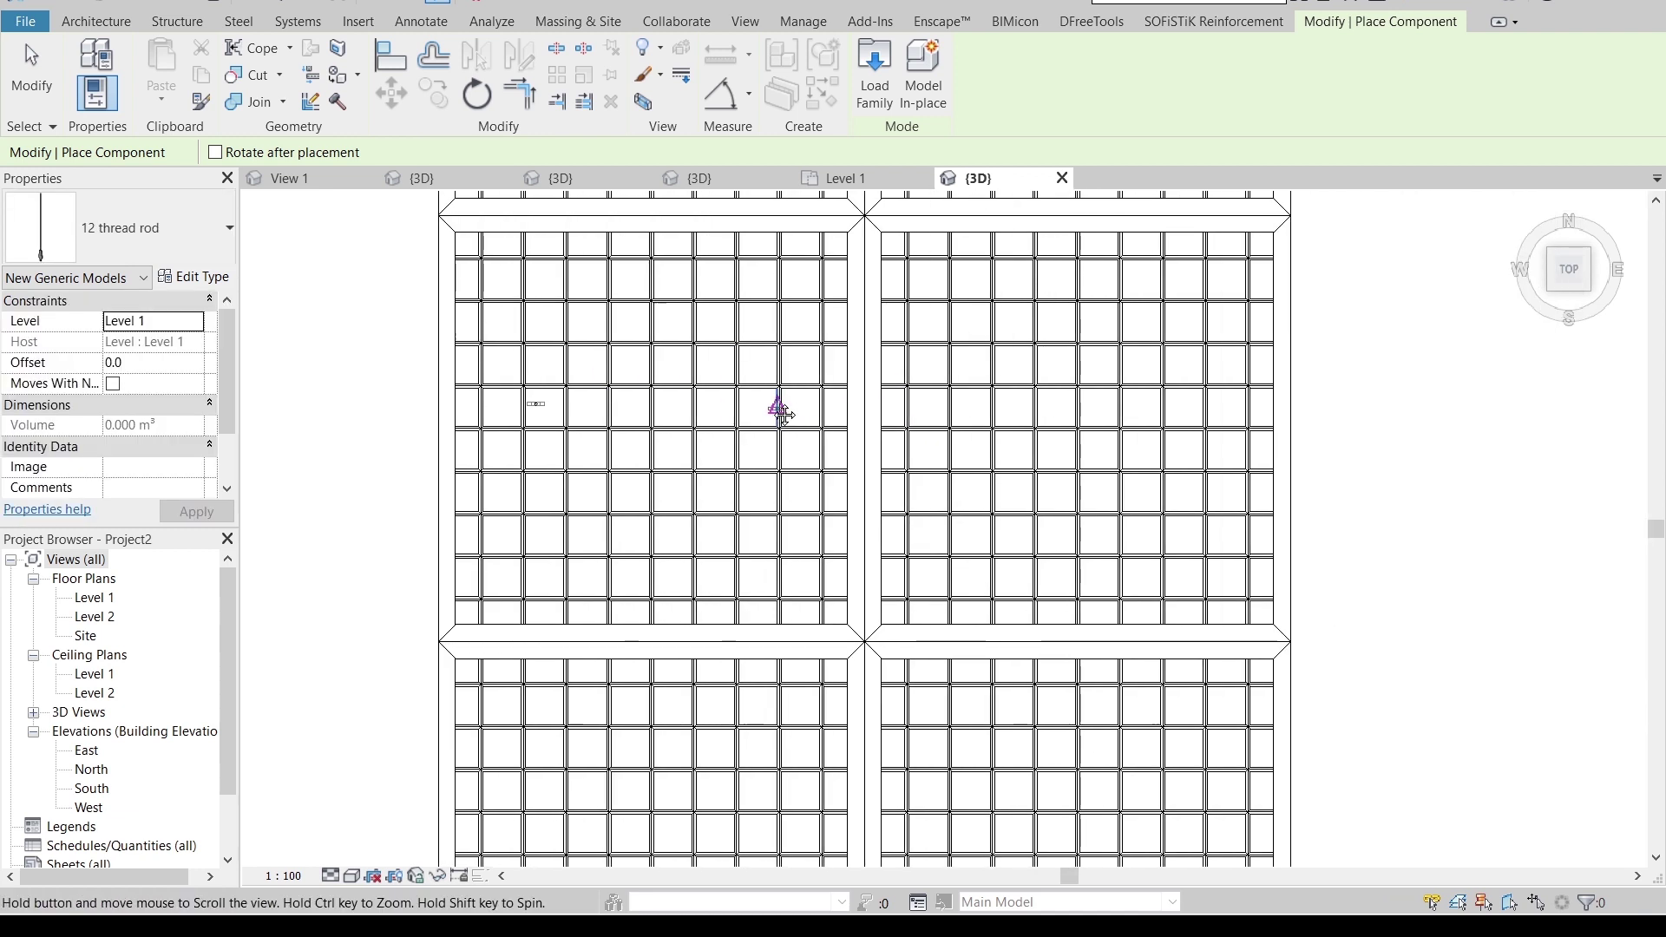
scroll(525, 420, "up", 7)
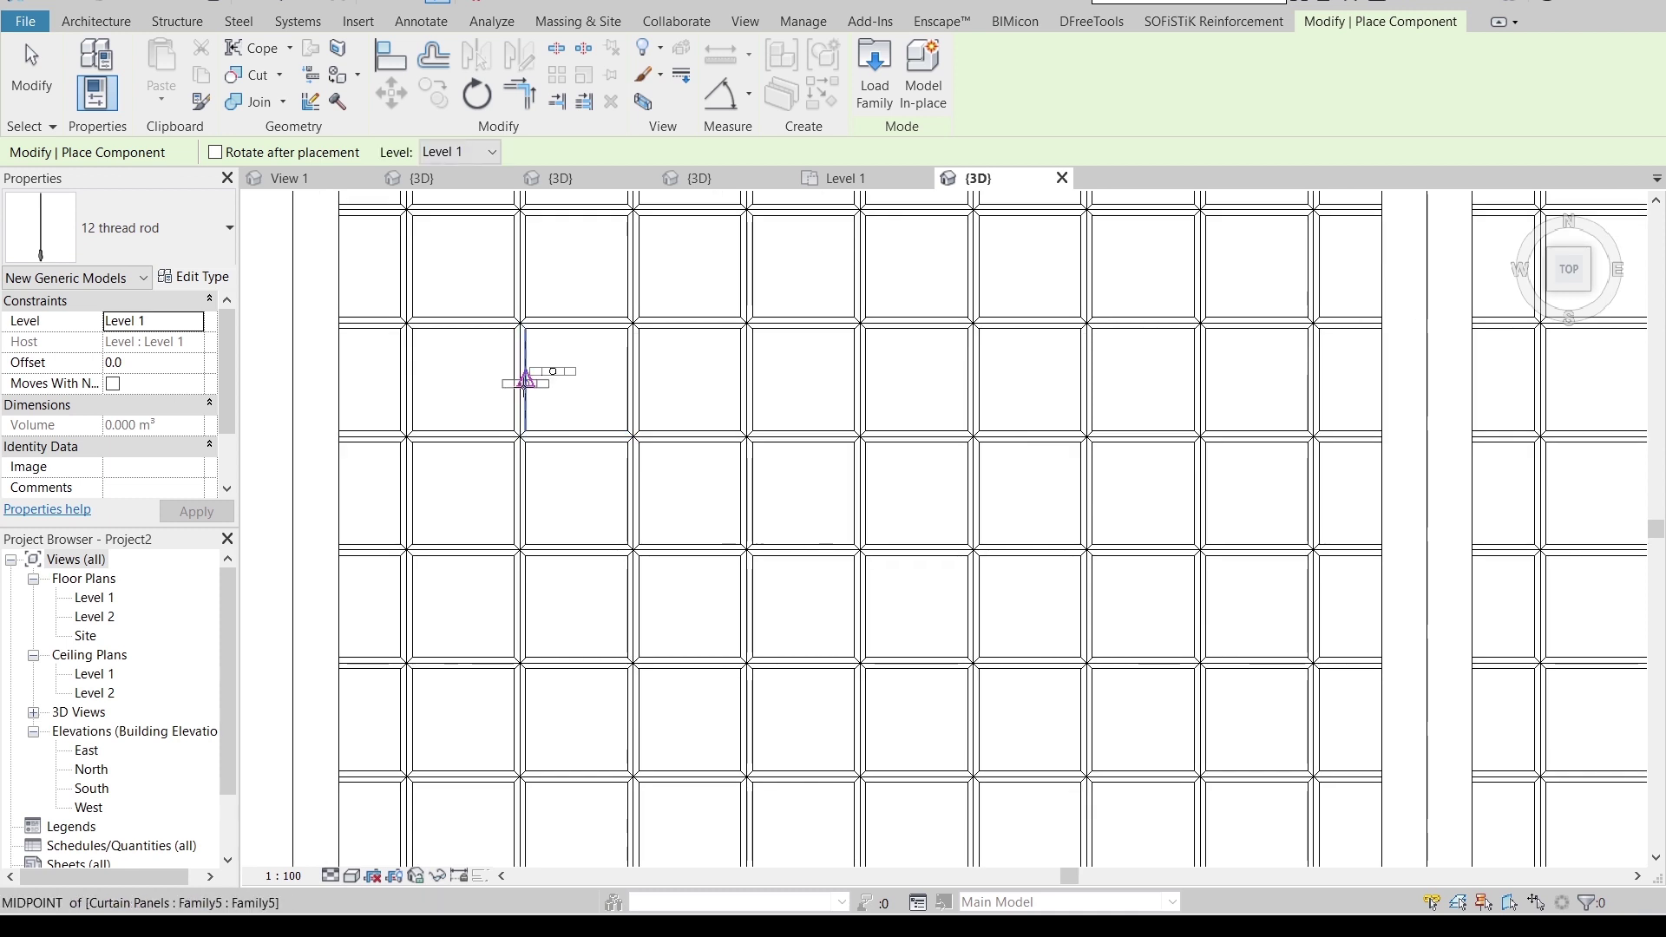
left_click(524, 386)
scroll(558, 421, "up", 5)
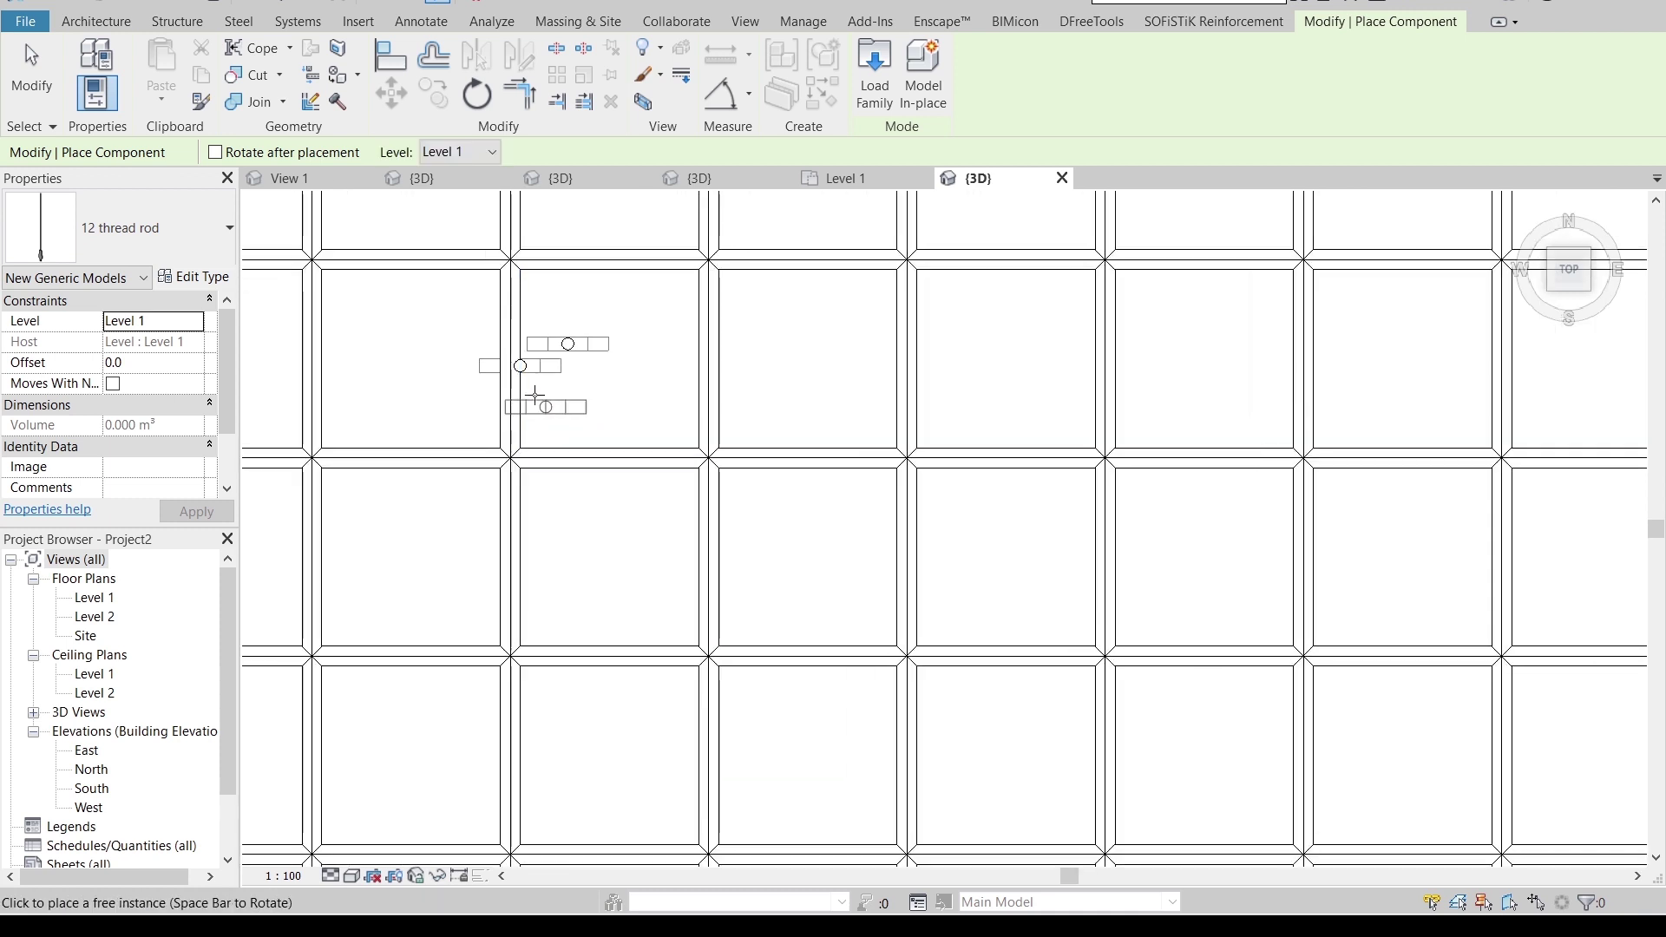
- Stop placing rods and delete the two earlier thread rods
key("Escape")
key("Escape")
left_click(655, 422)
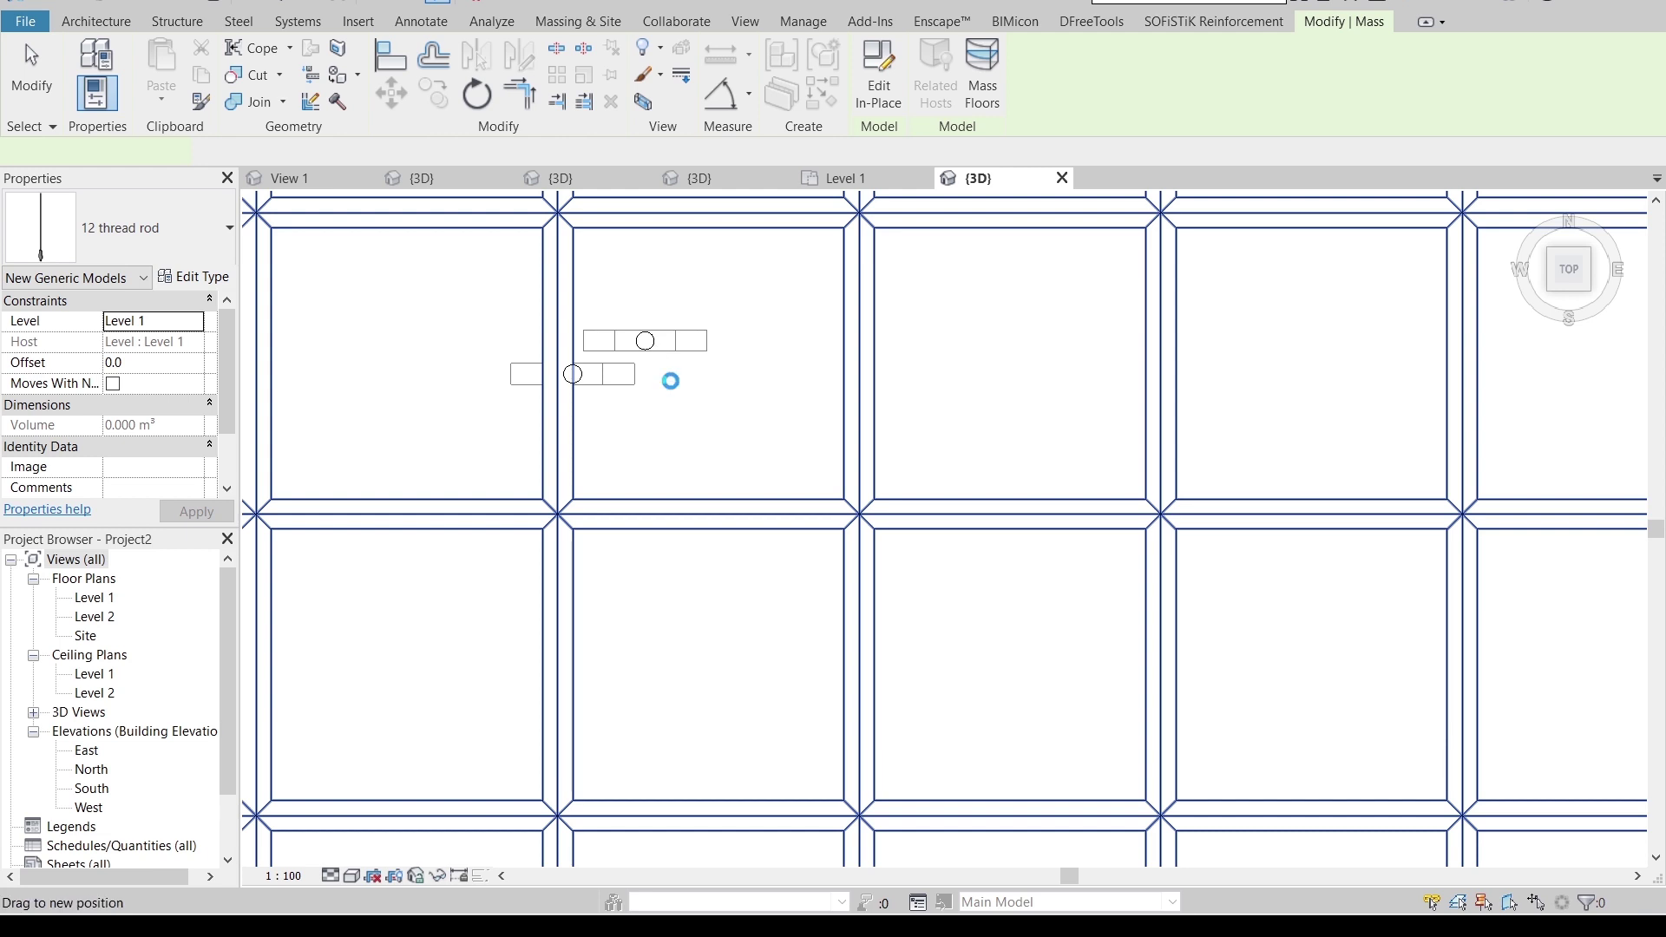
key("ctrl+z")
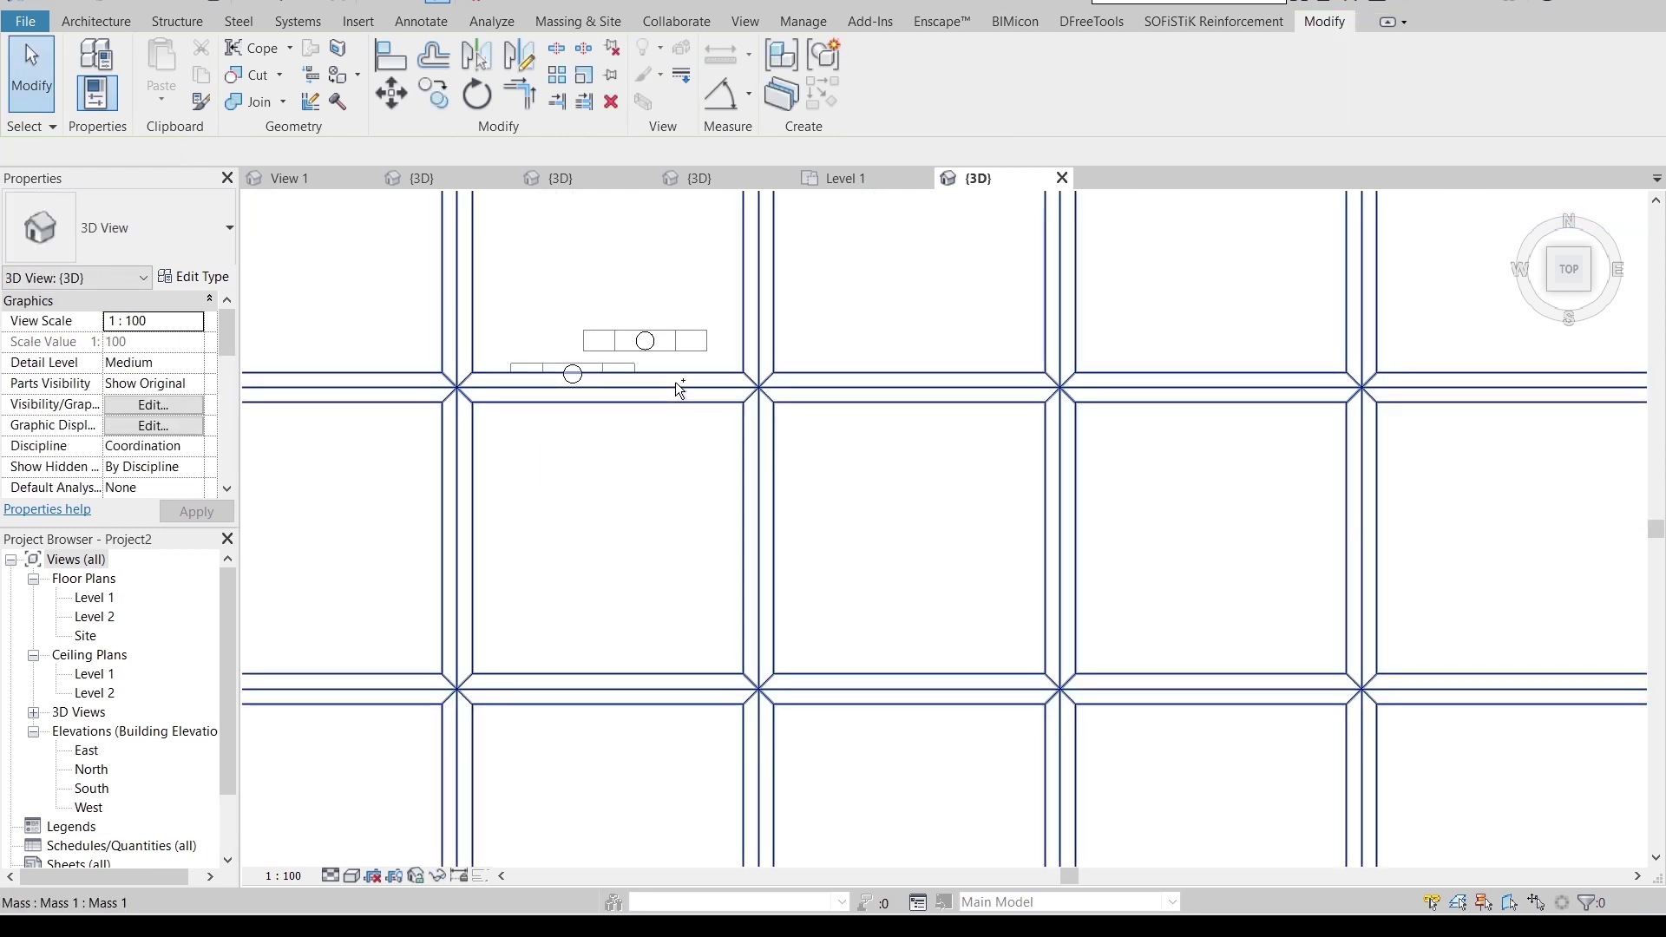
key("ctrl+y")
left_click(716, 335)
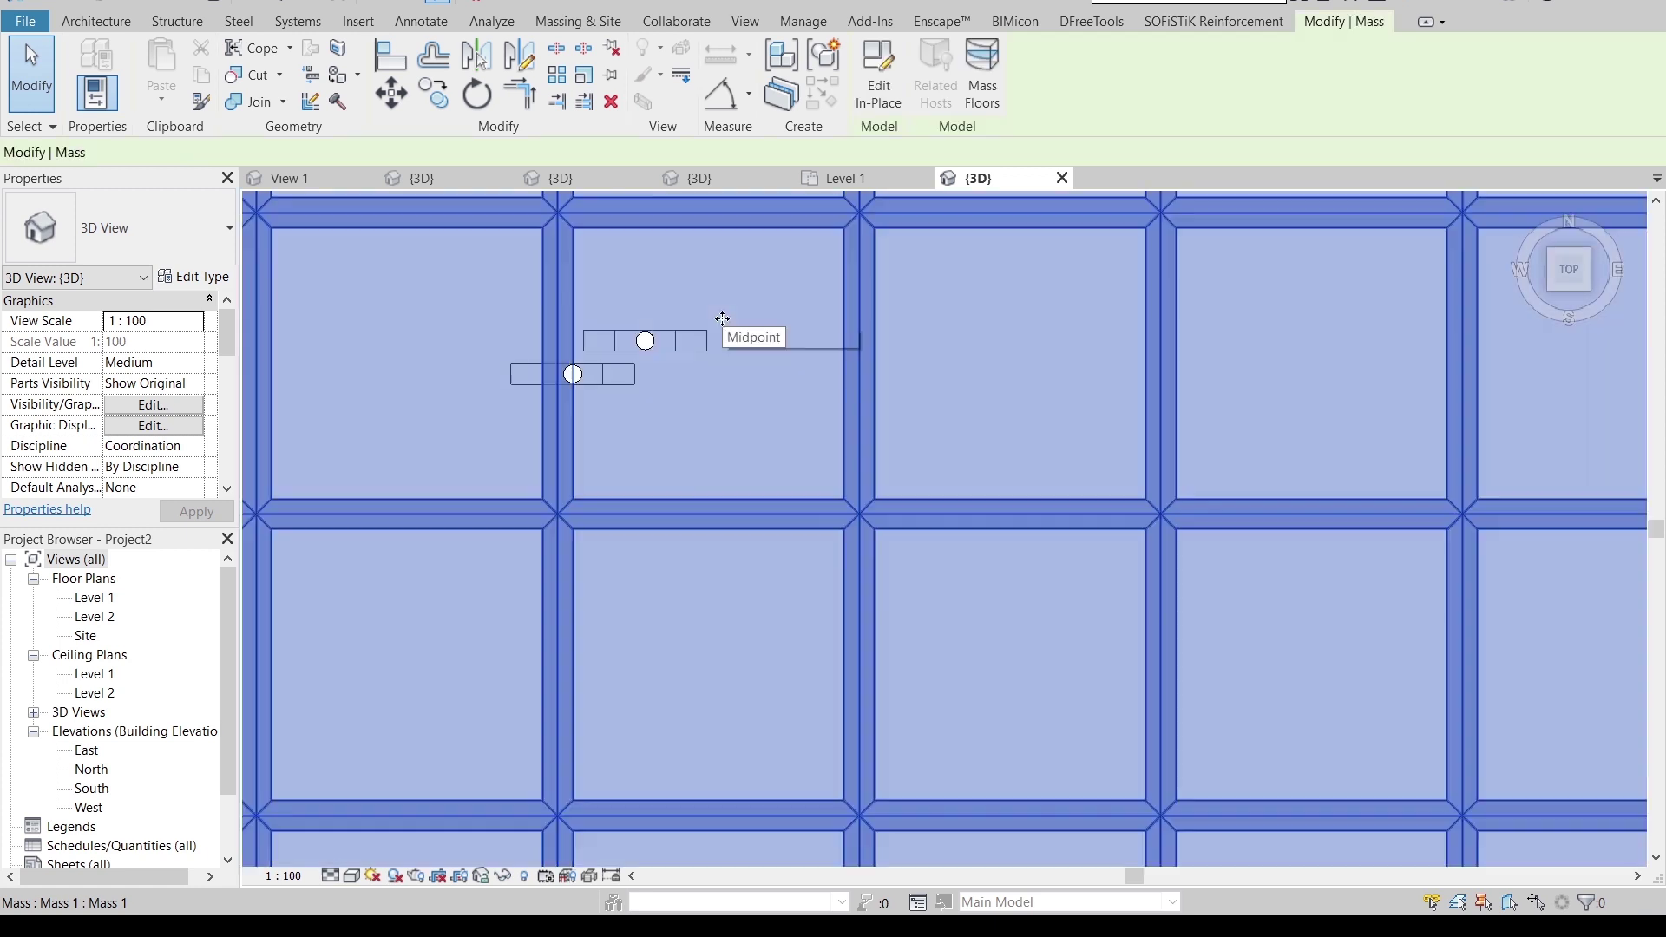
left_click(673, 351)
left_click(671, 349)
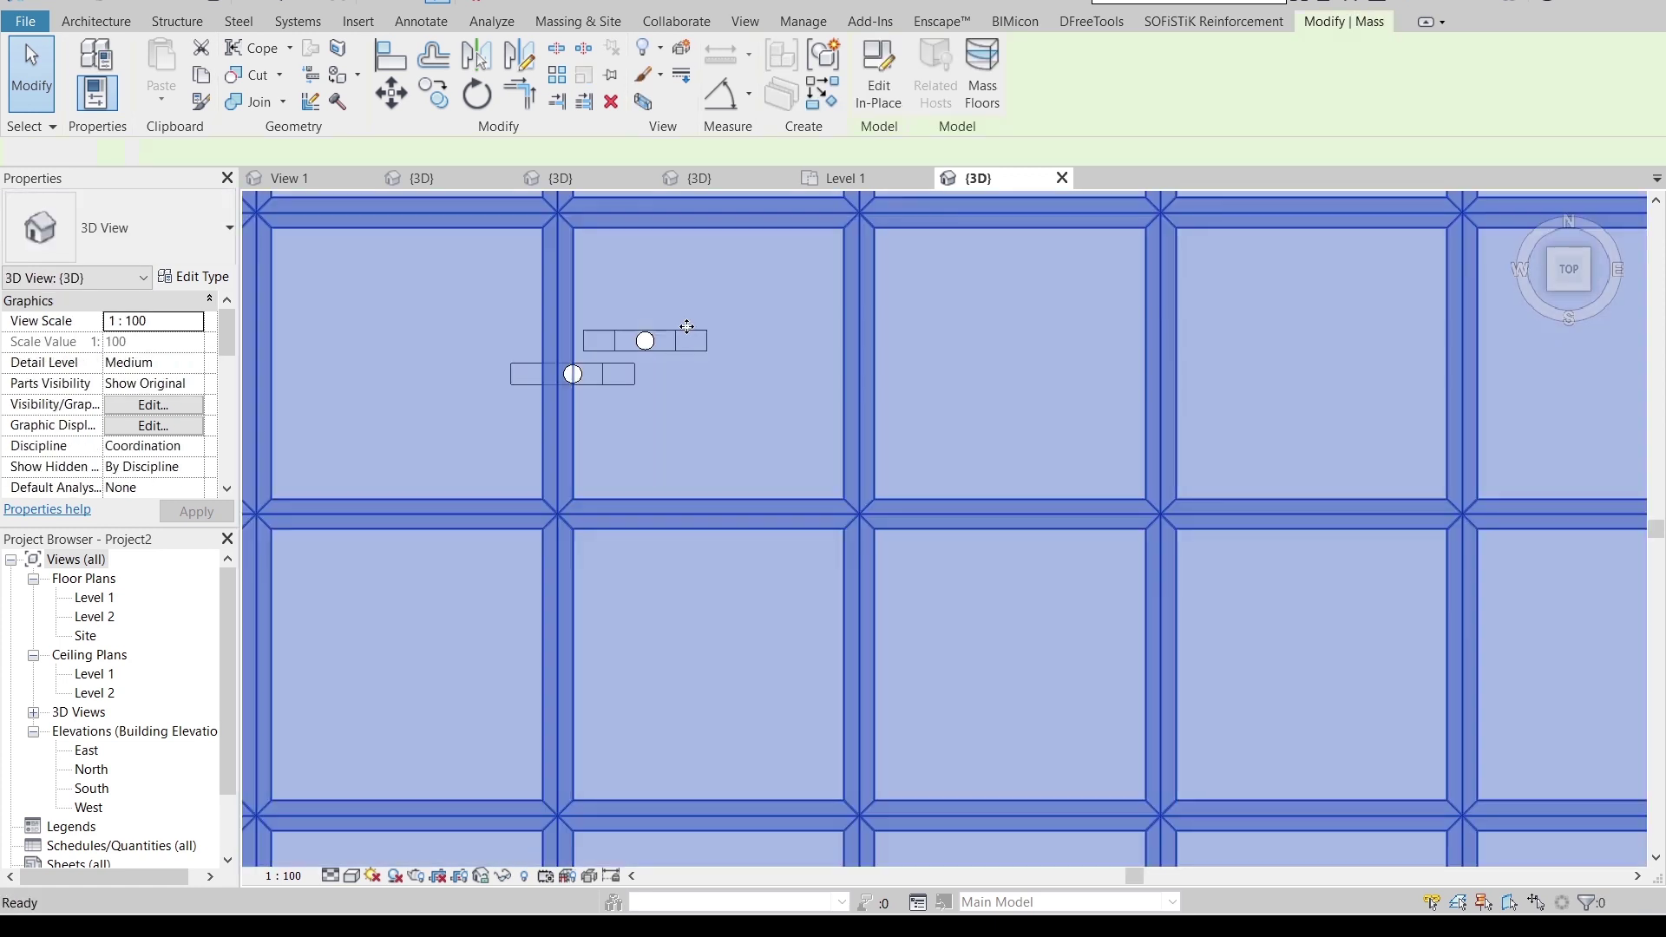
left_click(671, 350)
left_click(643, 342)
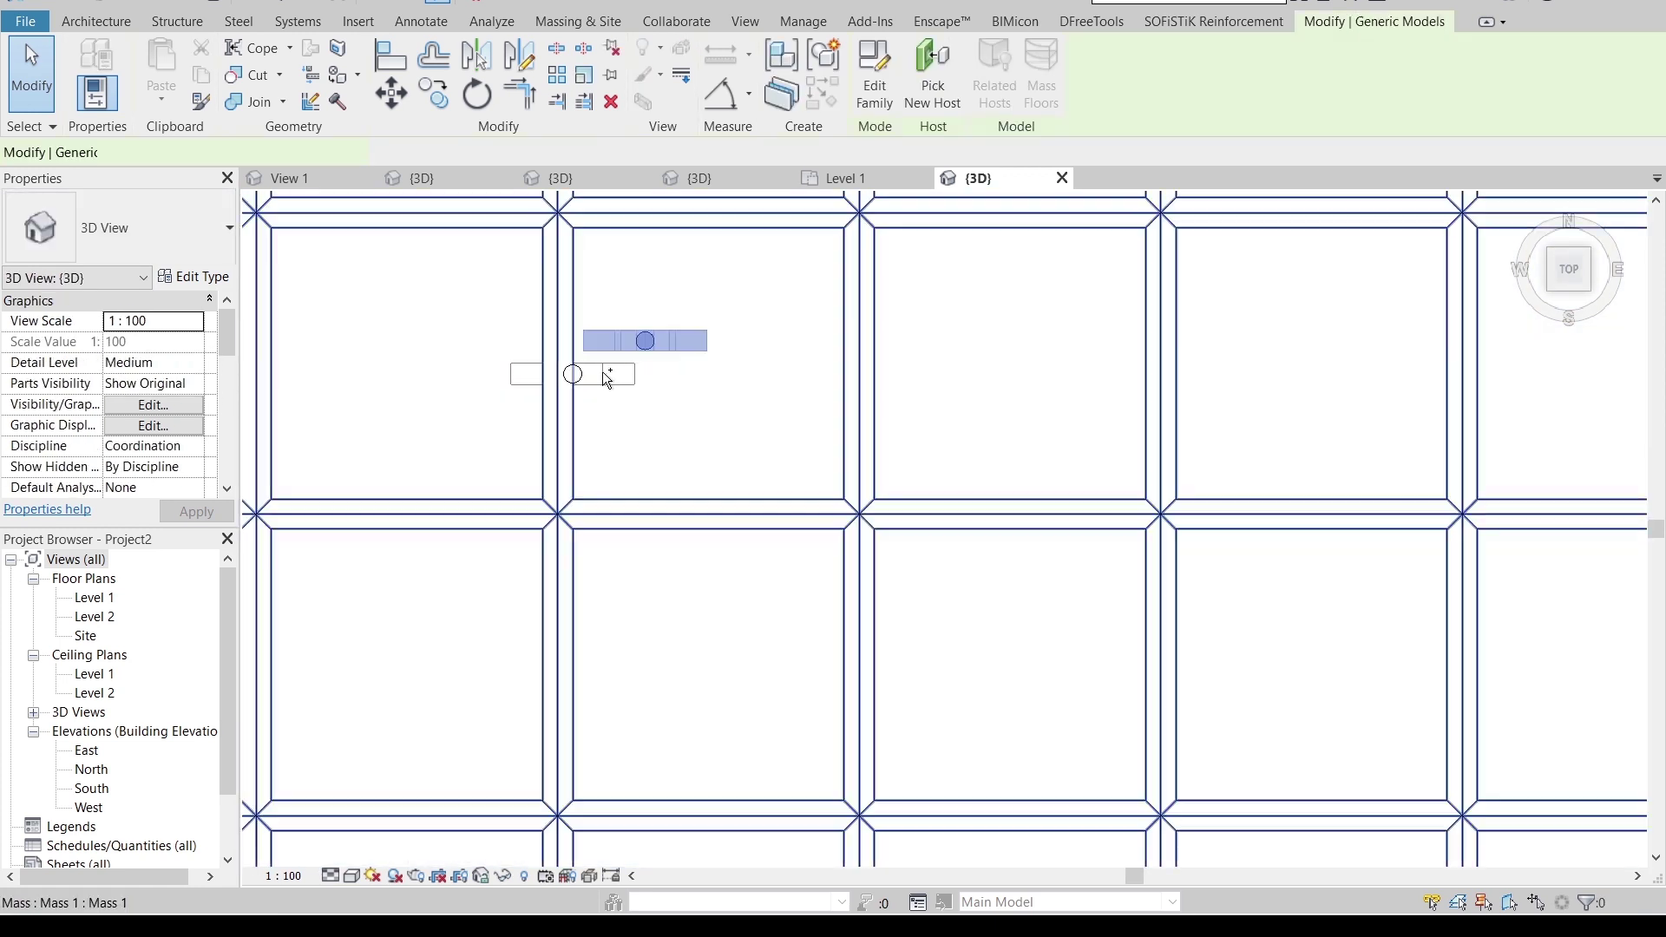
left_click(587, 378, "ctrl")
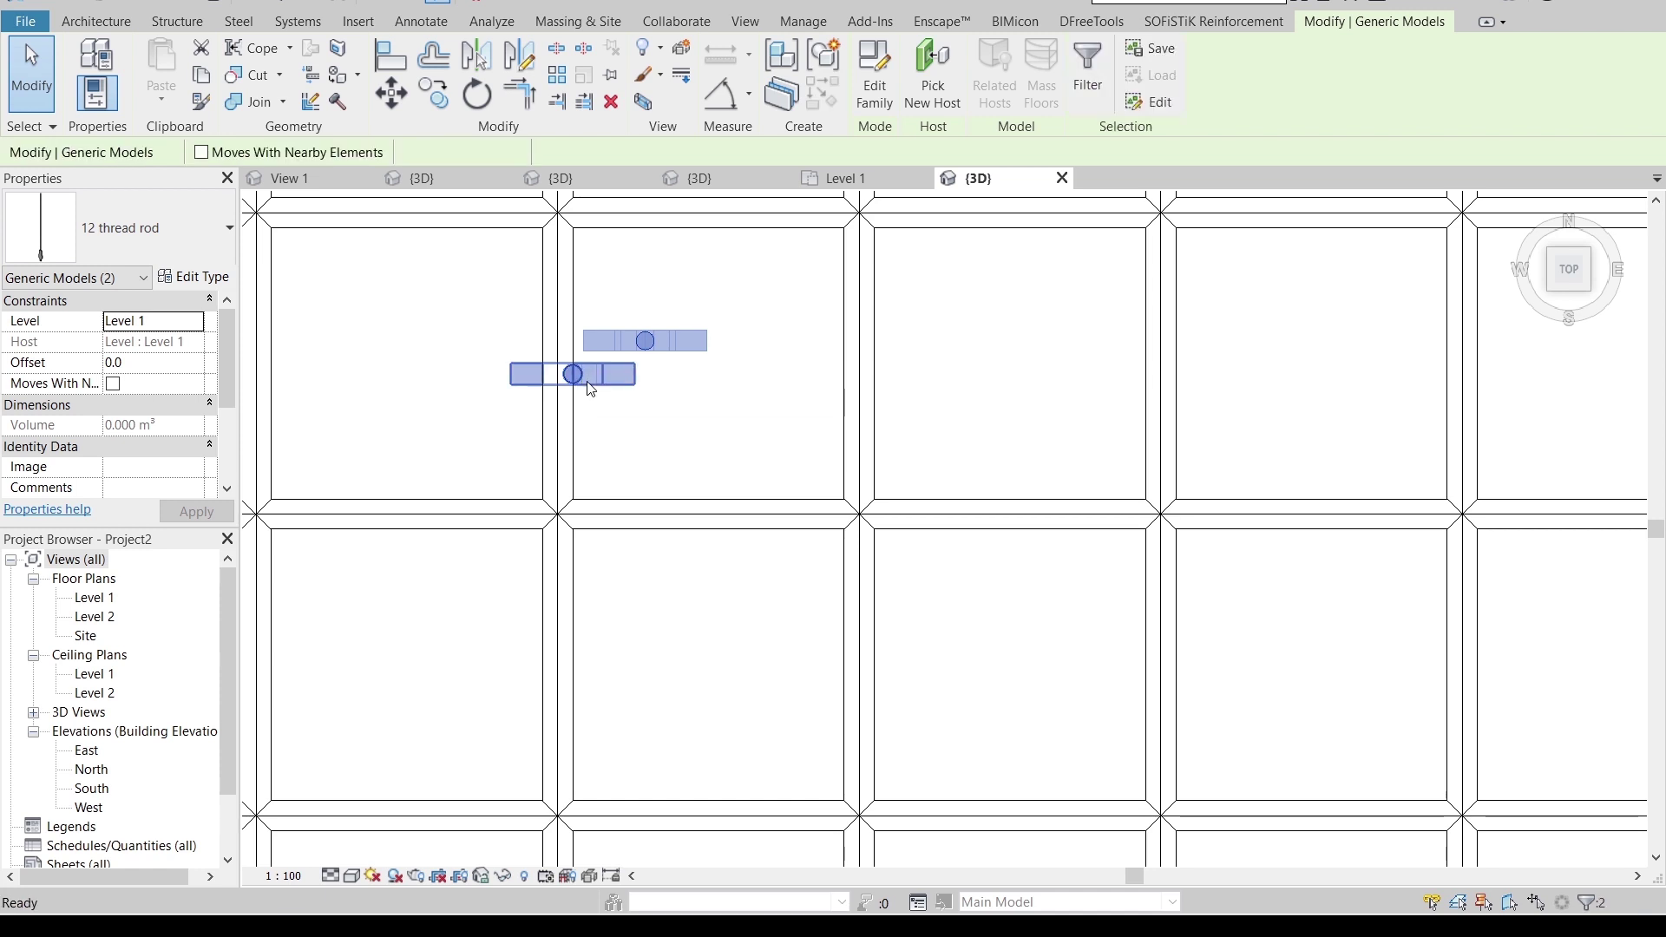
key("Delete")
- Place new thread rods at mullion midpoints across the panel grid, then finish
key("m")
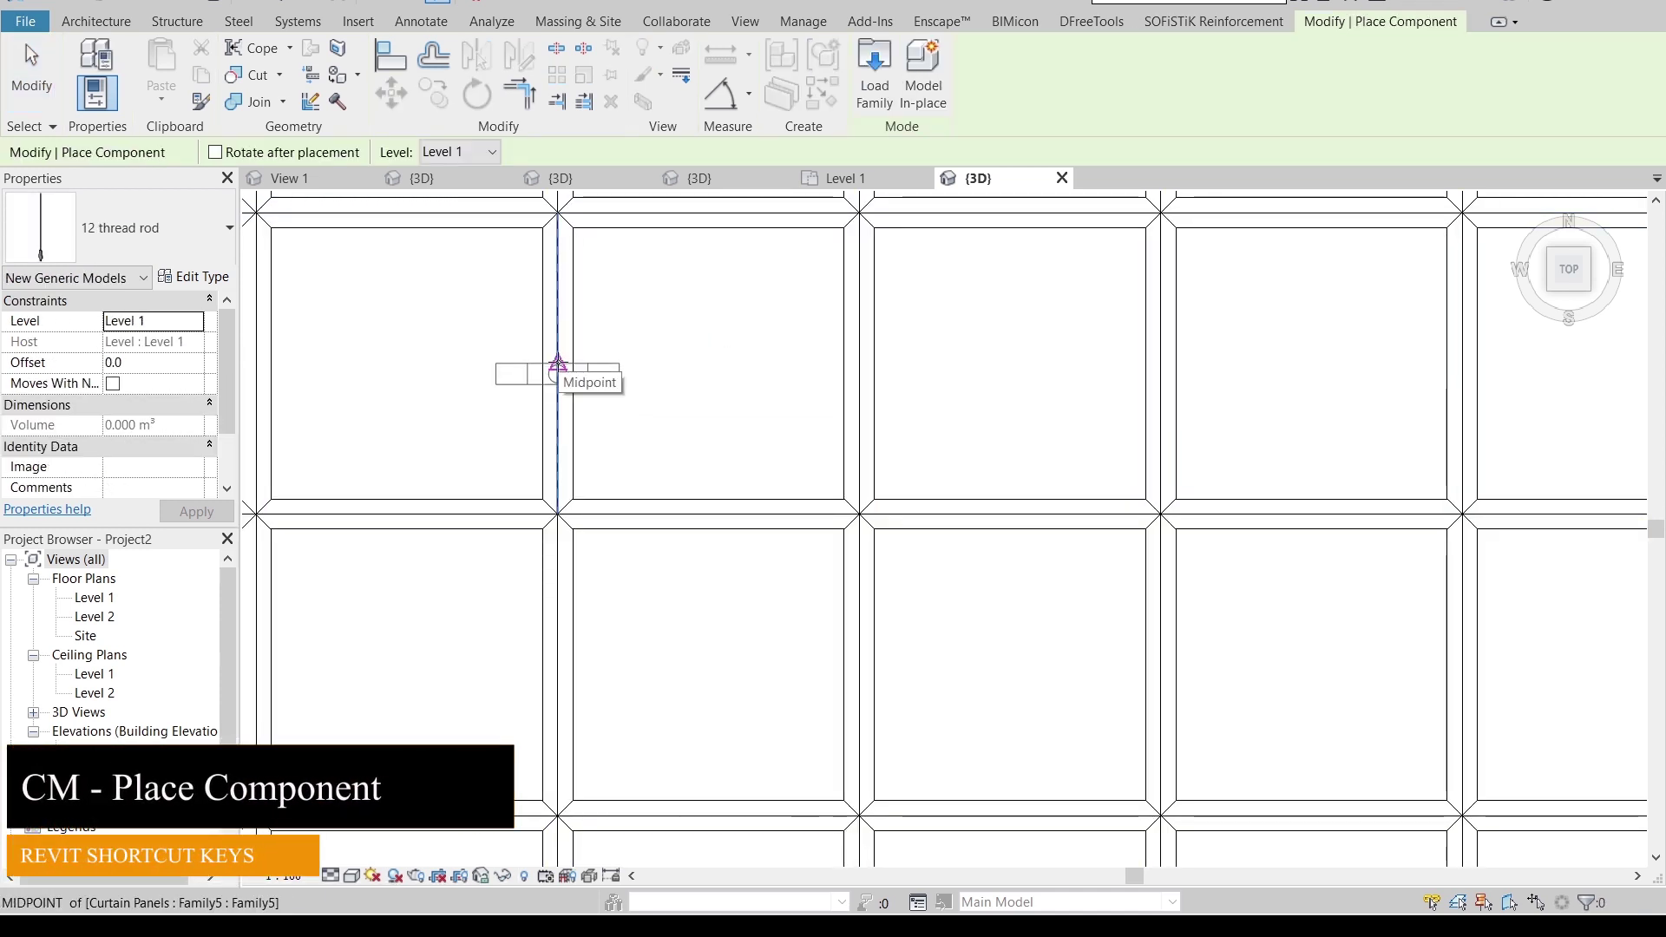
left_click(558, 365)
scroll(911, 473, "down", 5)
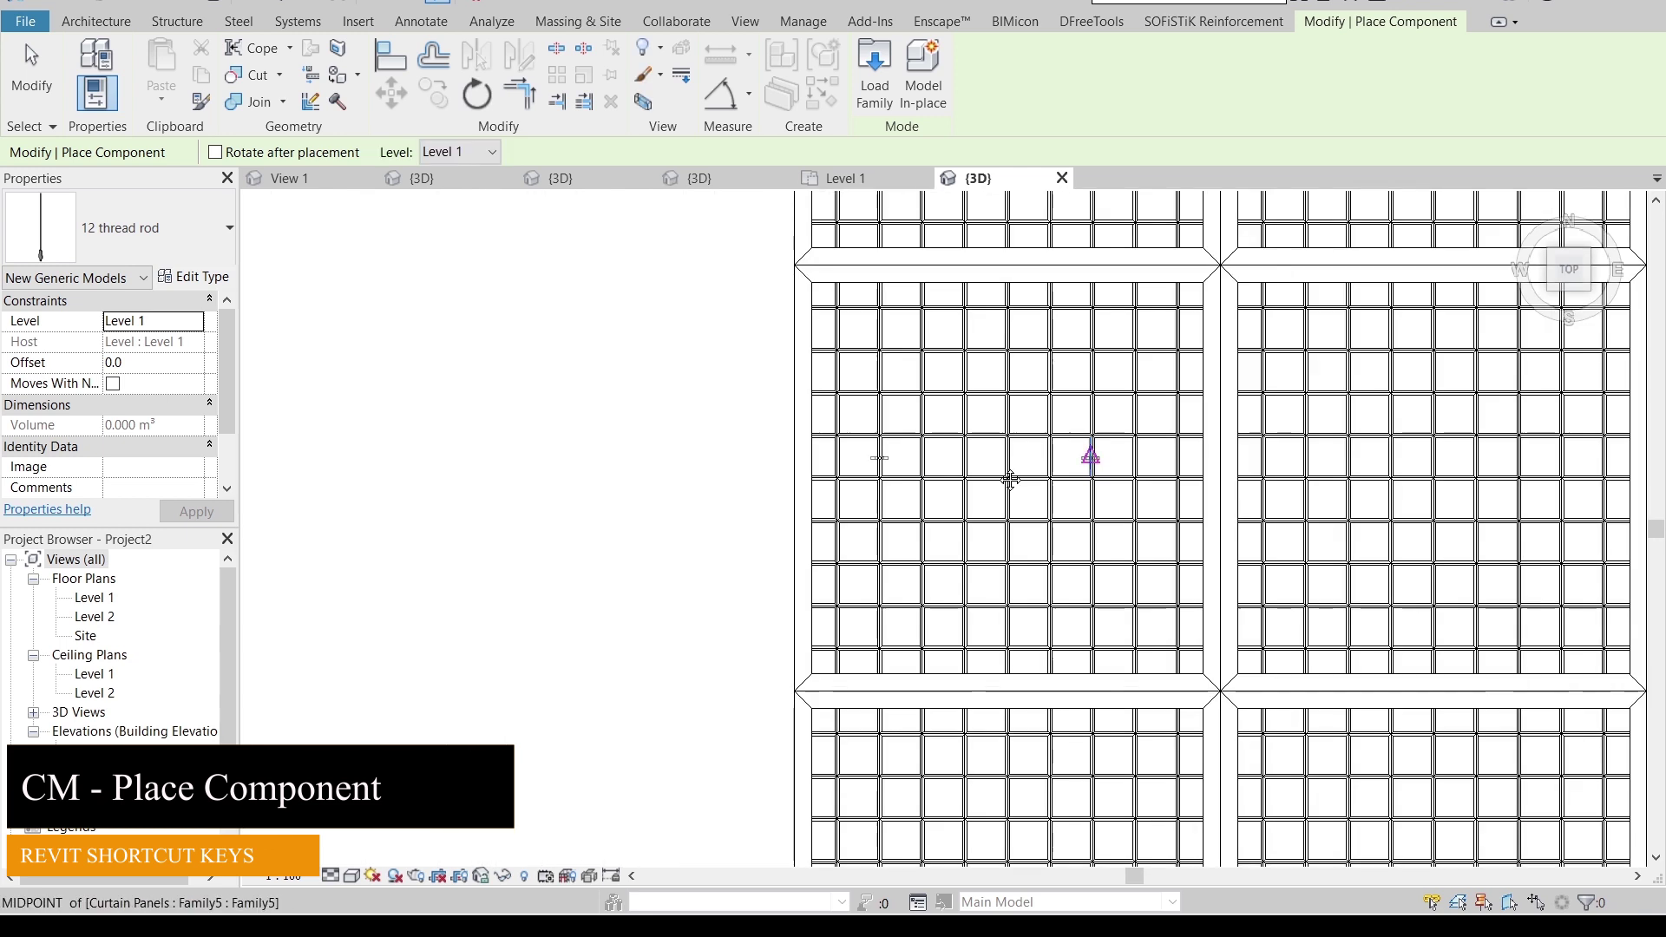
middle_click_drag(1010, 480, 486, 470)
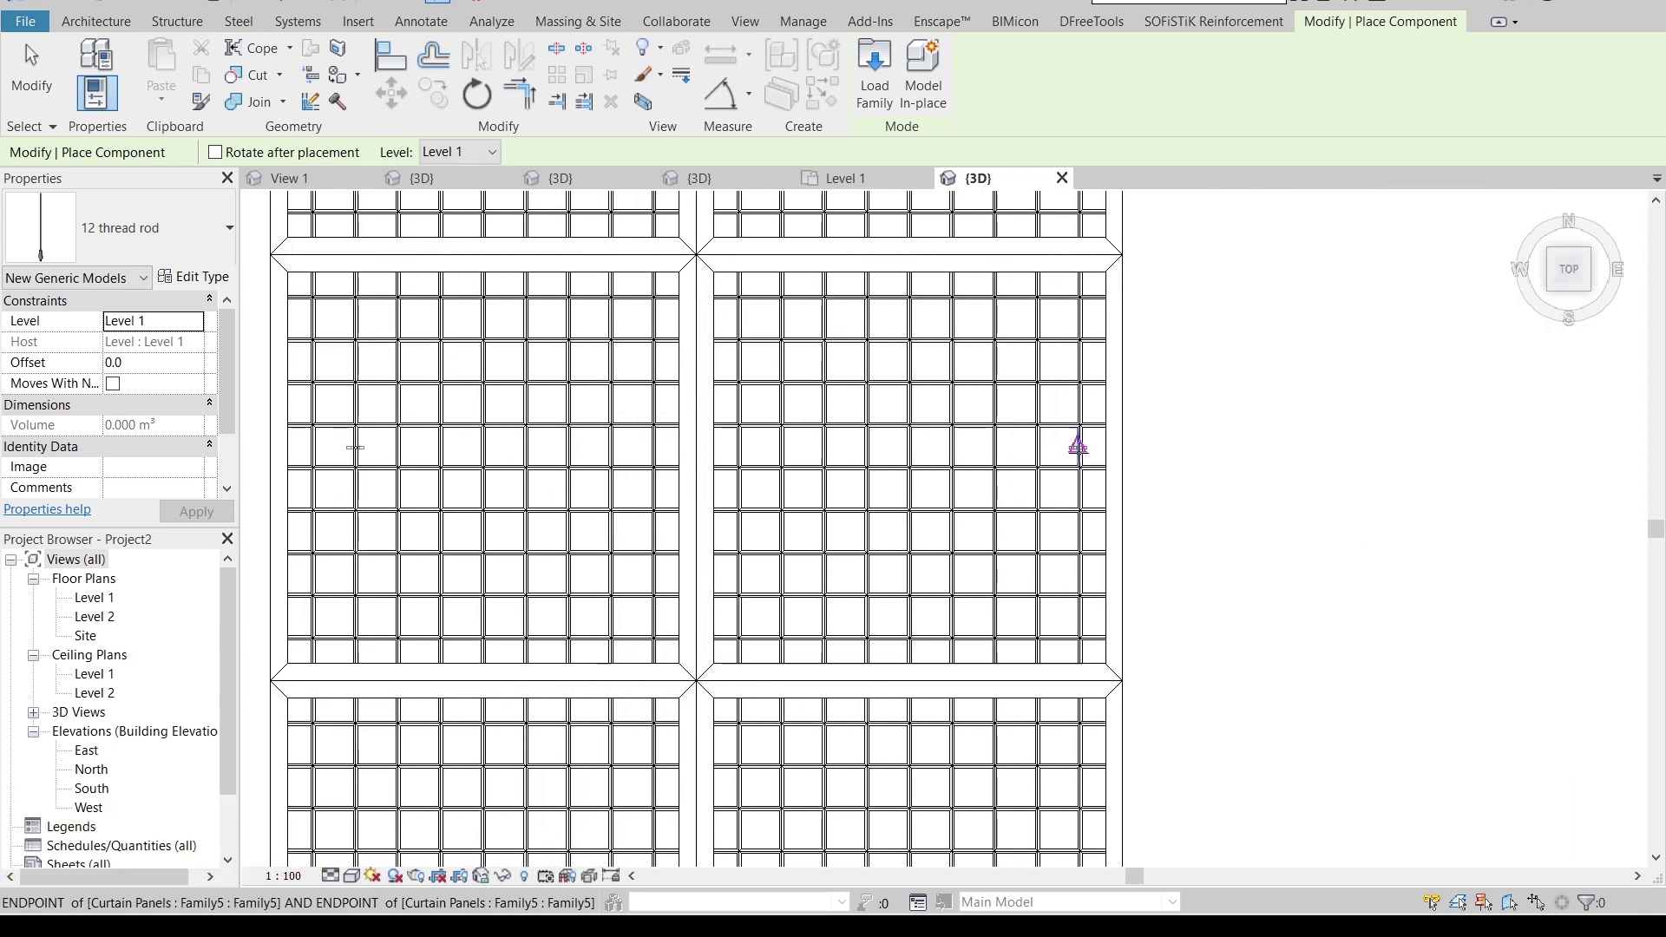
scroll(1079, 447, "up", 5)
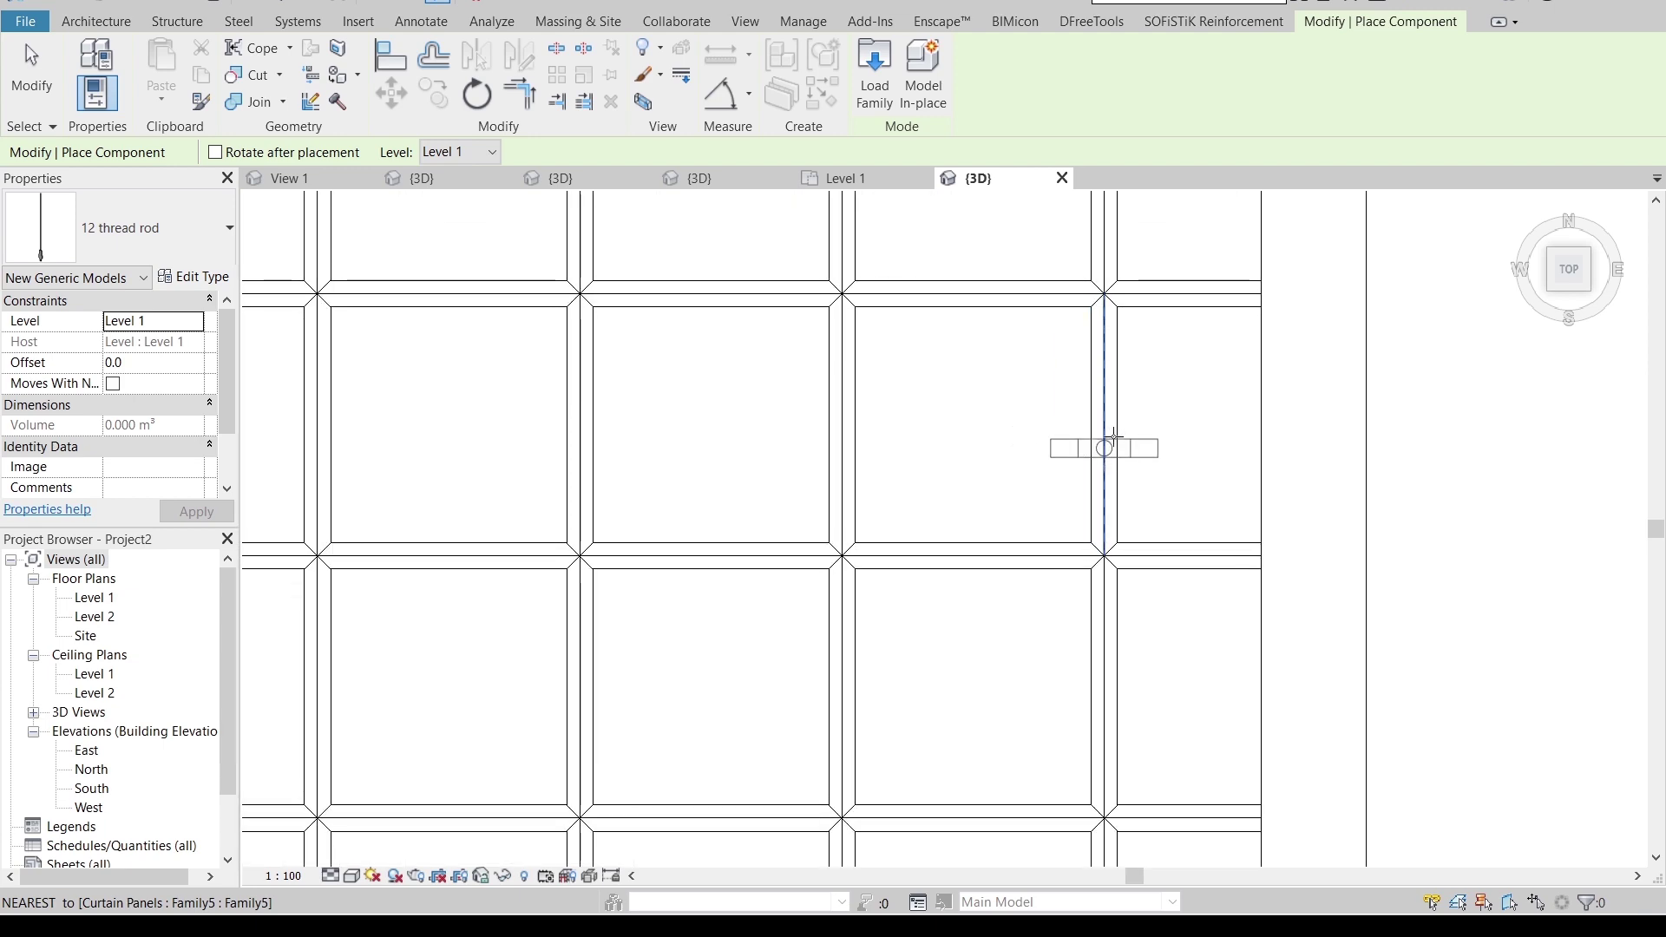
scroll(1104, 428, "down", 5)
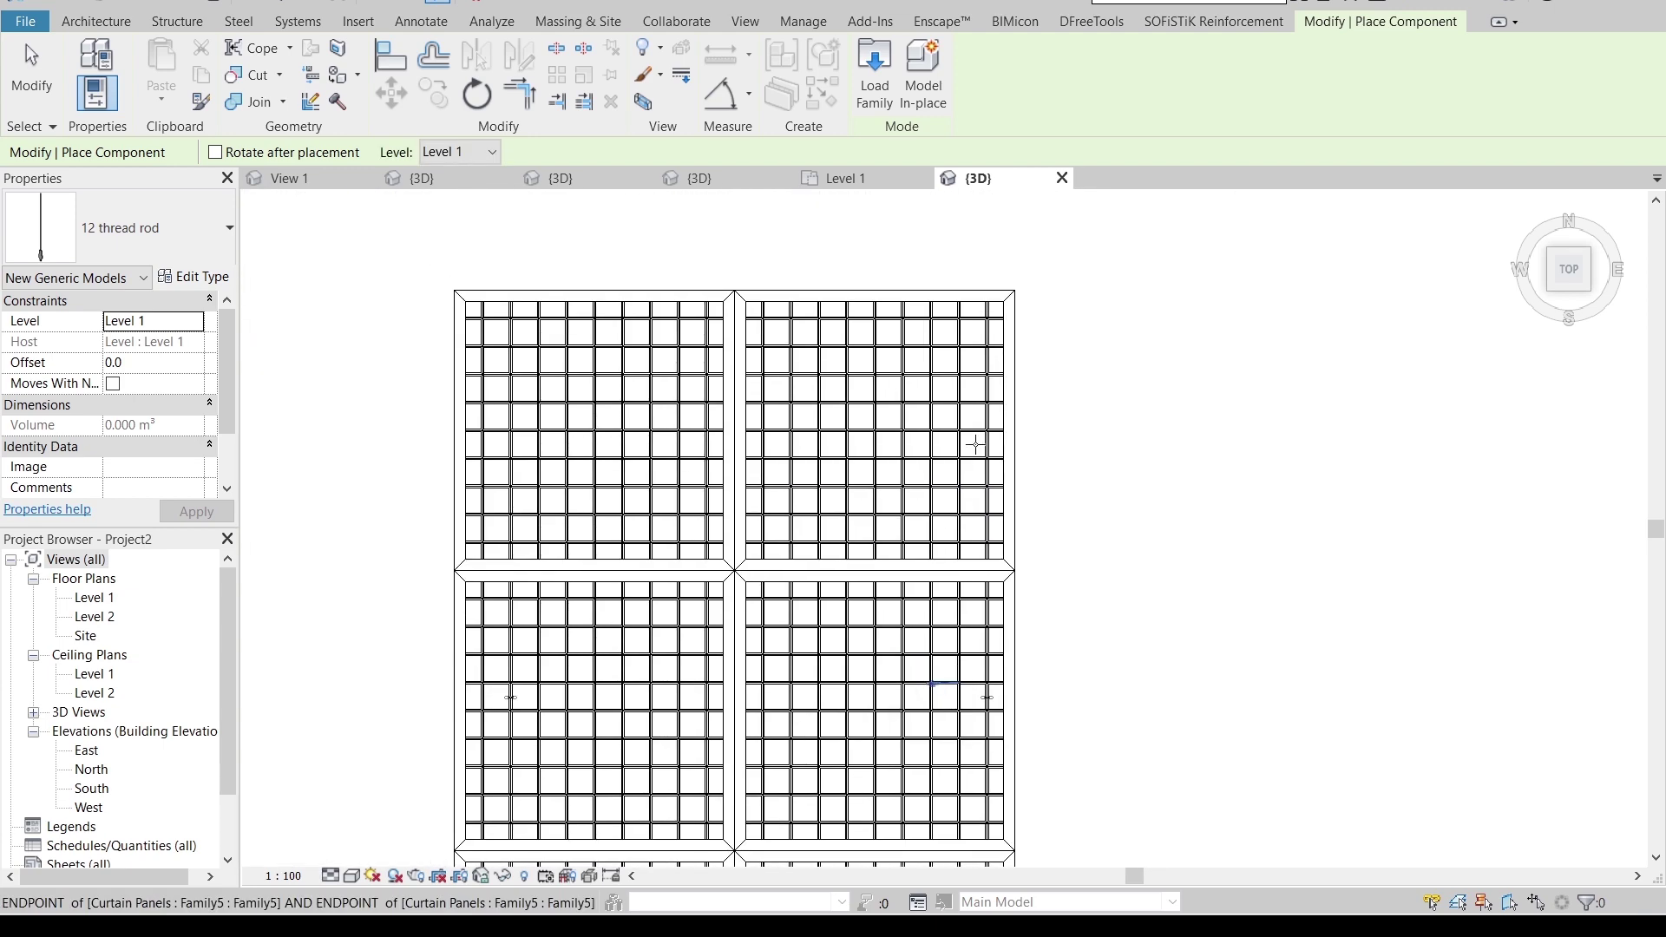
scroll(1005, 440, "up", 5)
scroll(1005, 443, "down", 4)
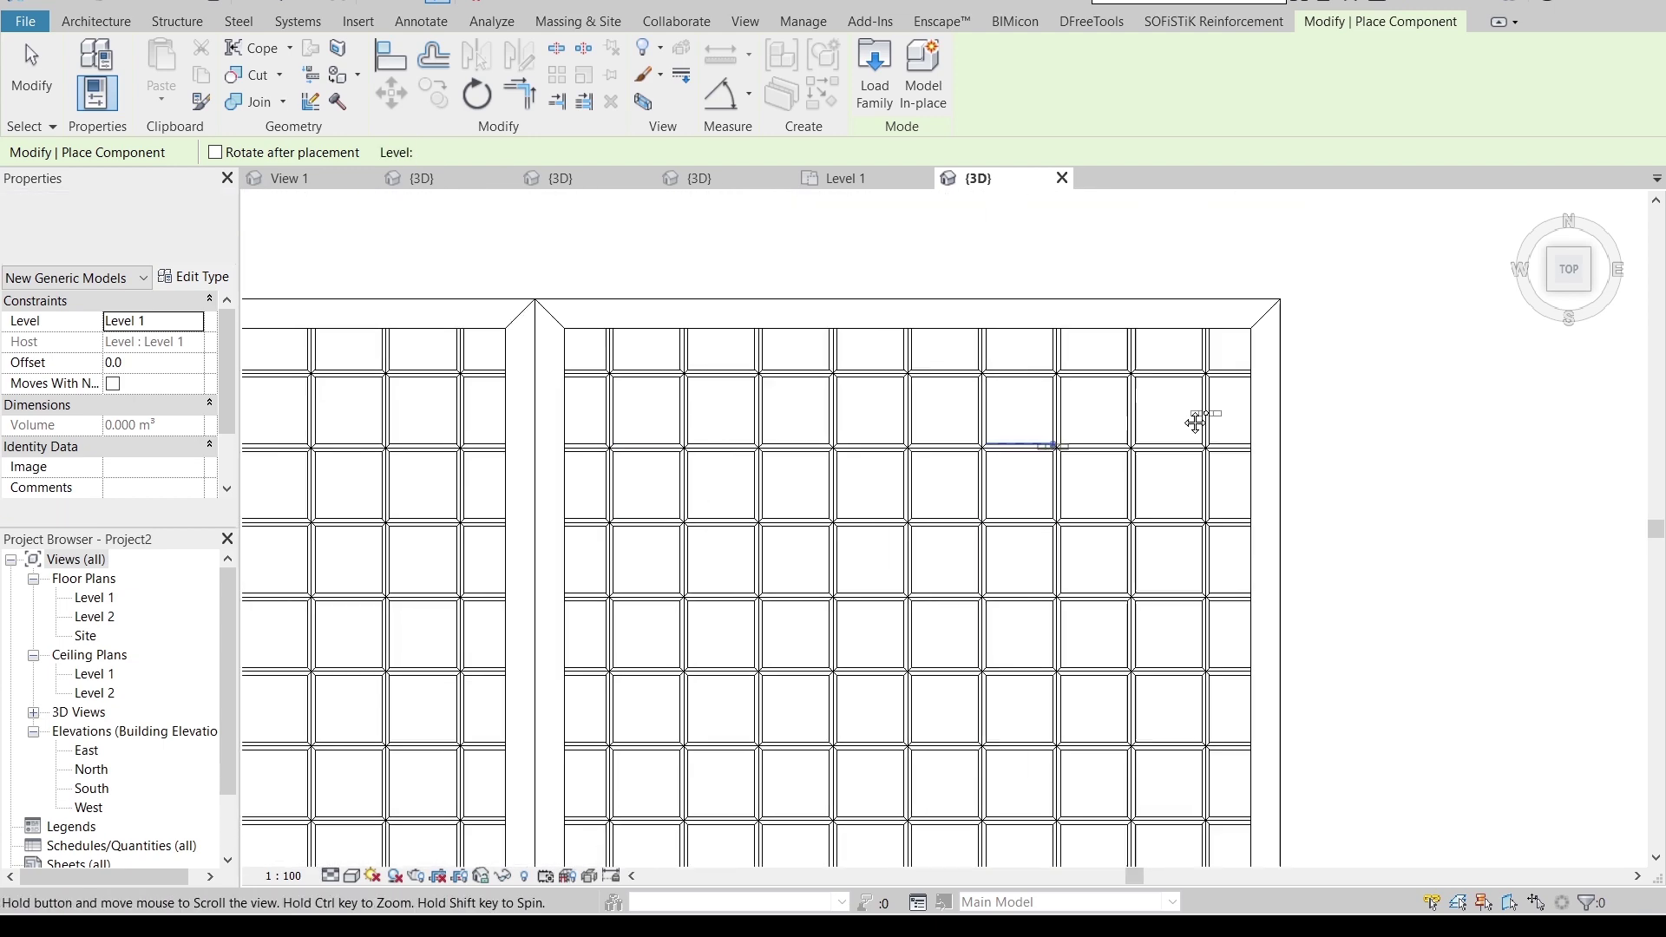
left_click(484, 392)
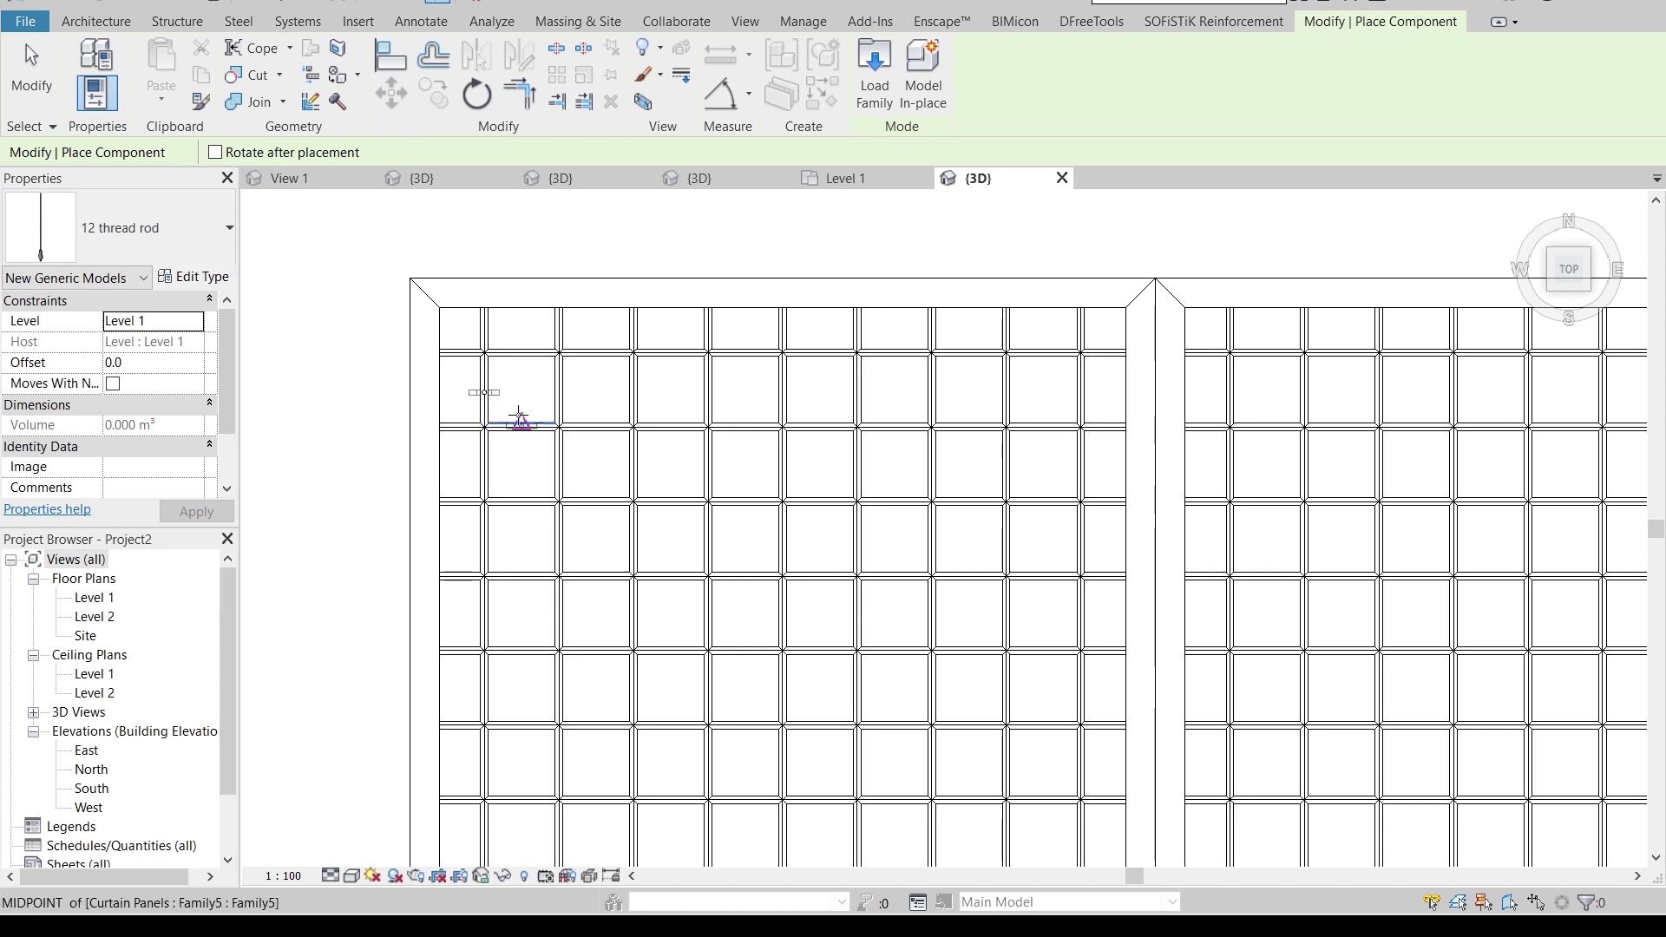
key("Escape")
key("Escape")
scroll(668, 434, "down", 4)
key("Escape")
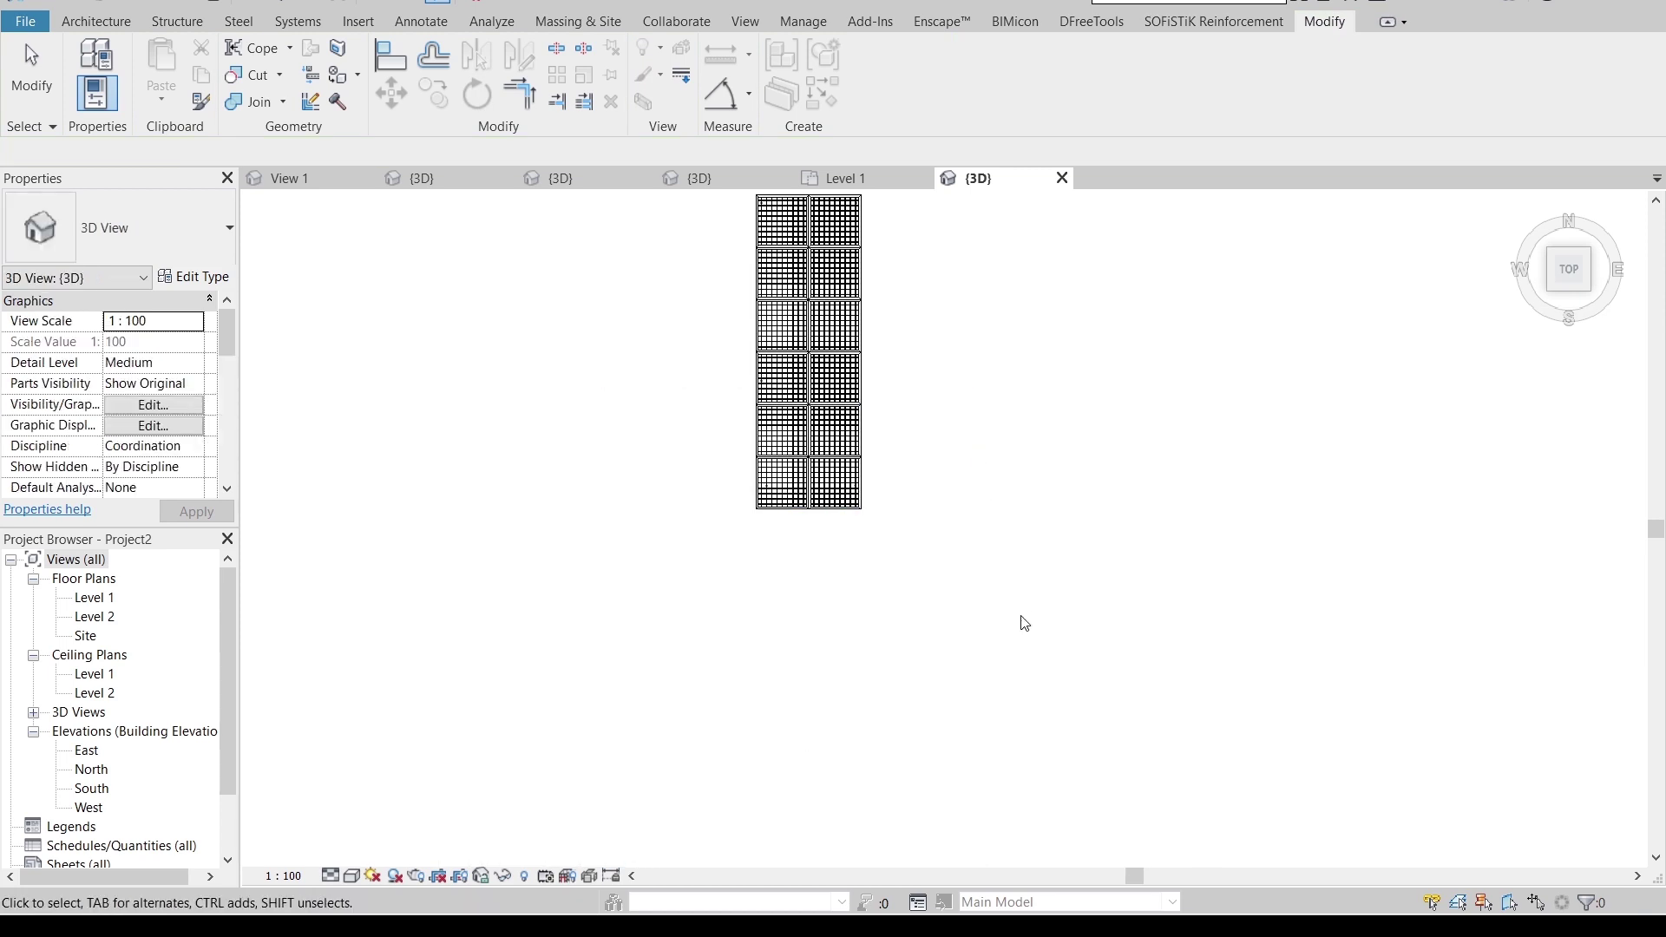
- View the ceiling from the Right side and crossing-select the thread rods
middle_click_drag(1019, 622, 669, 443, "shift")
scroll(678, 396, "up", 4)
scroll(666, 486, "down", 1)
middle_click_drag(661, 540, 444, 694)
middle_click_drag(1171, 569, 1085, 555, "shift")
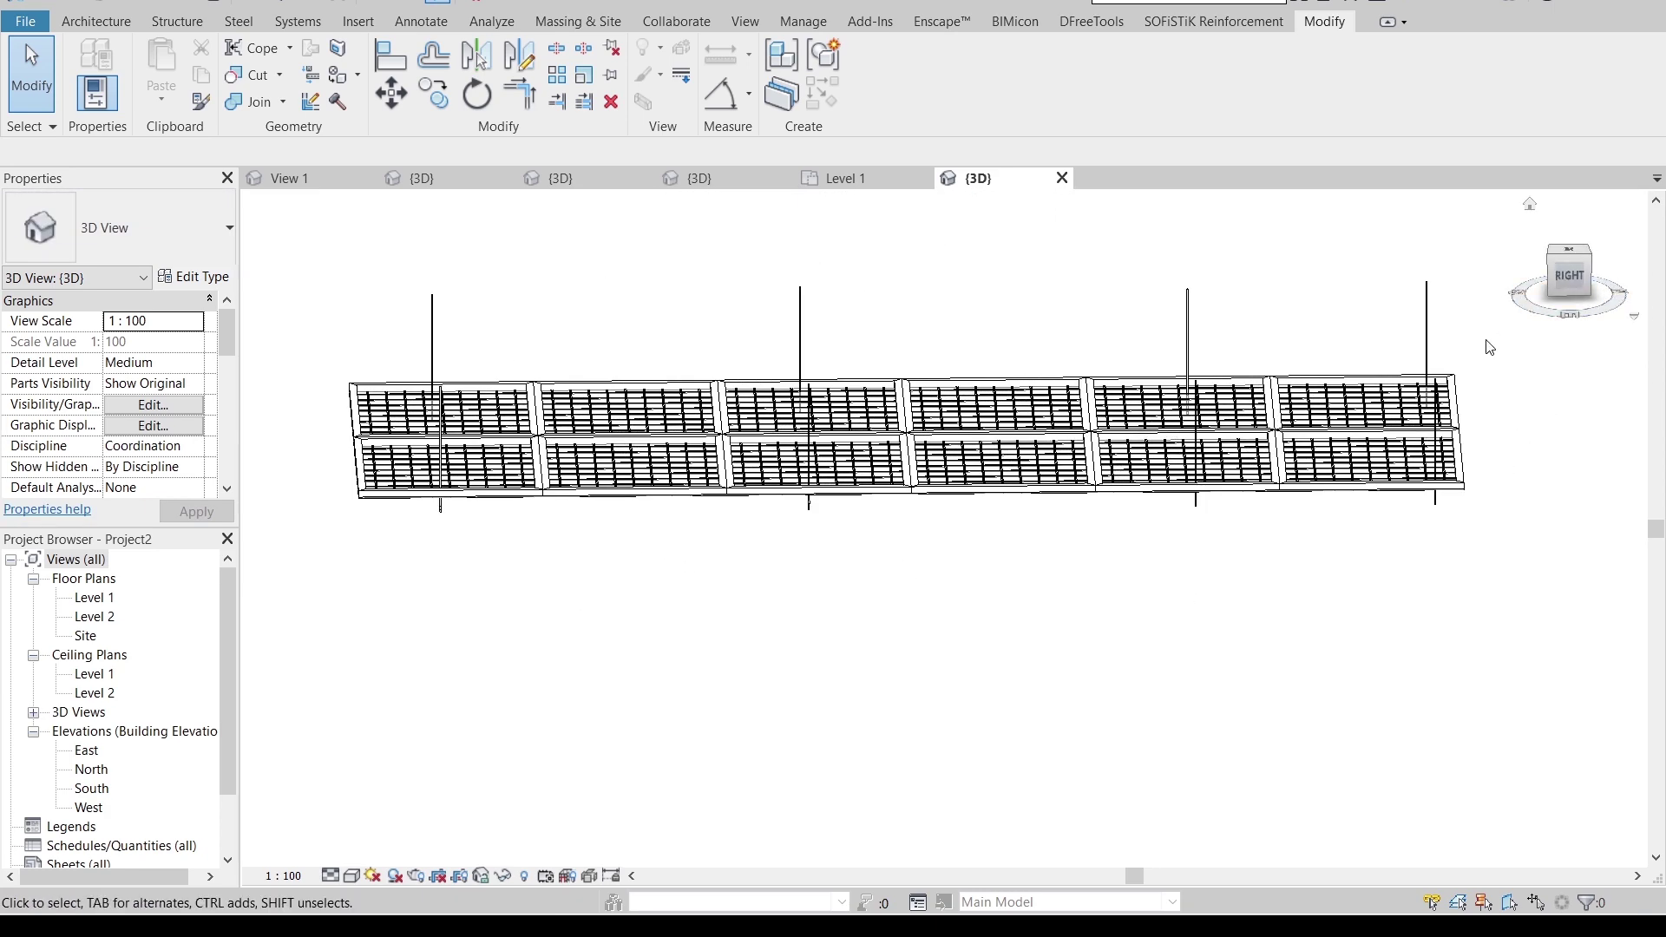
left_click(1569, 280)
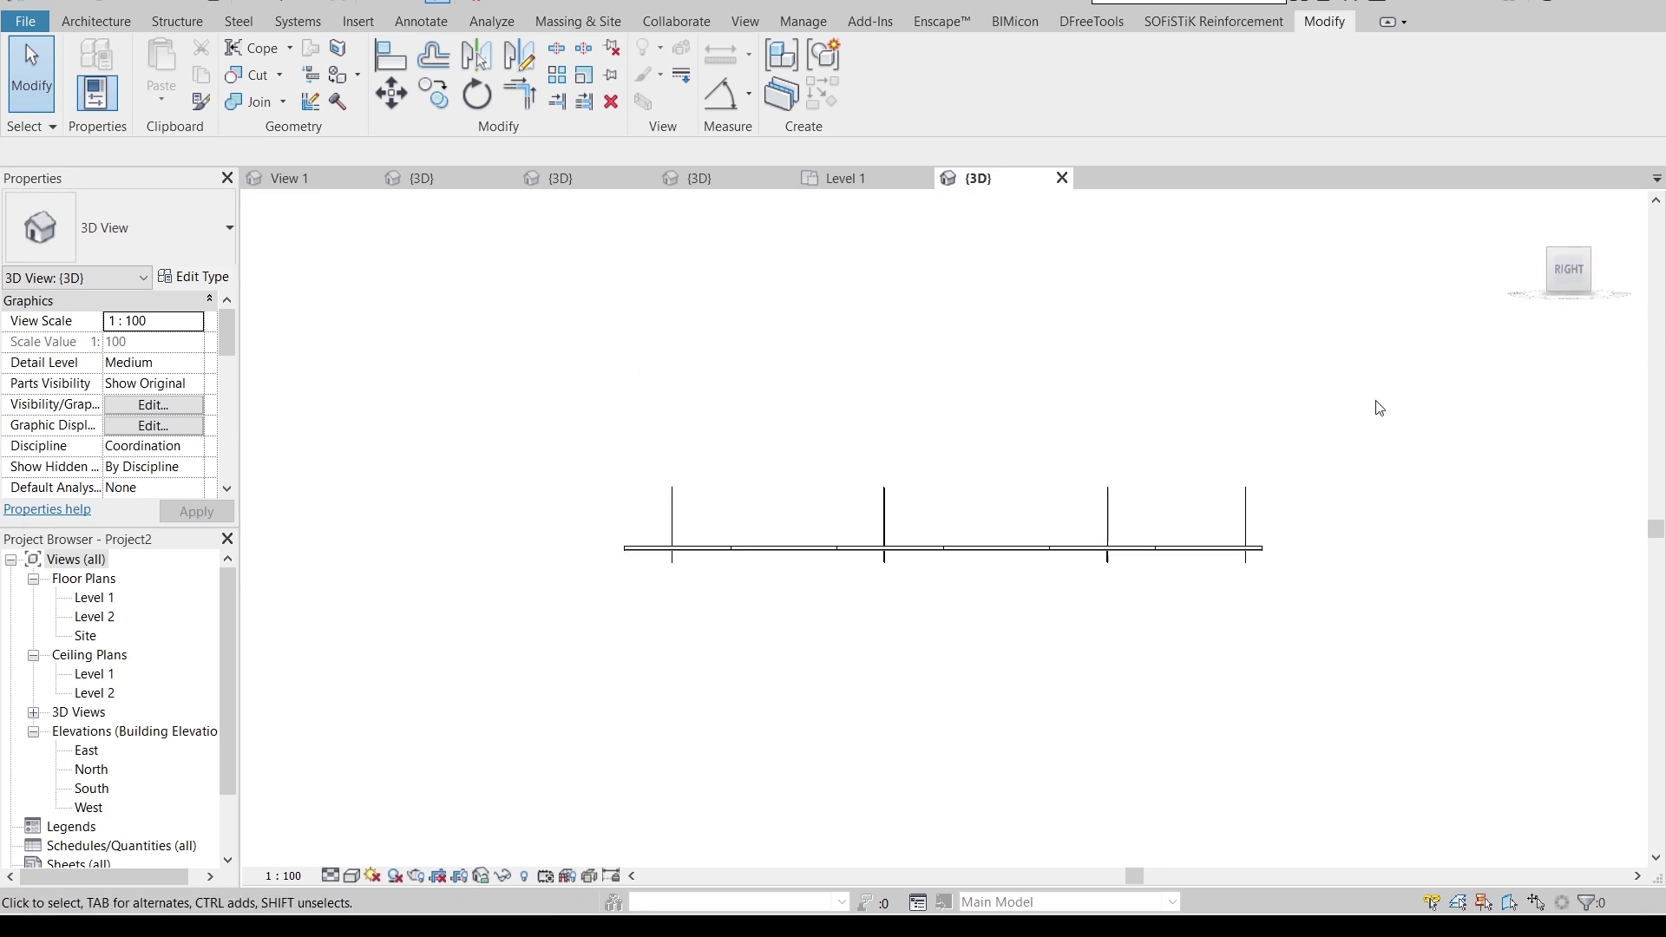
left_click_drag(1383, 397, 423, 514)
scroll(643, 547, "up", 4)
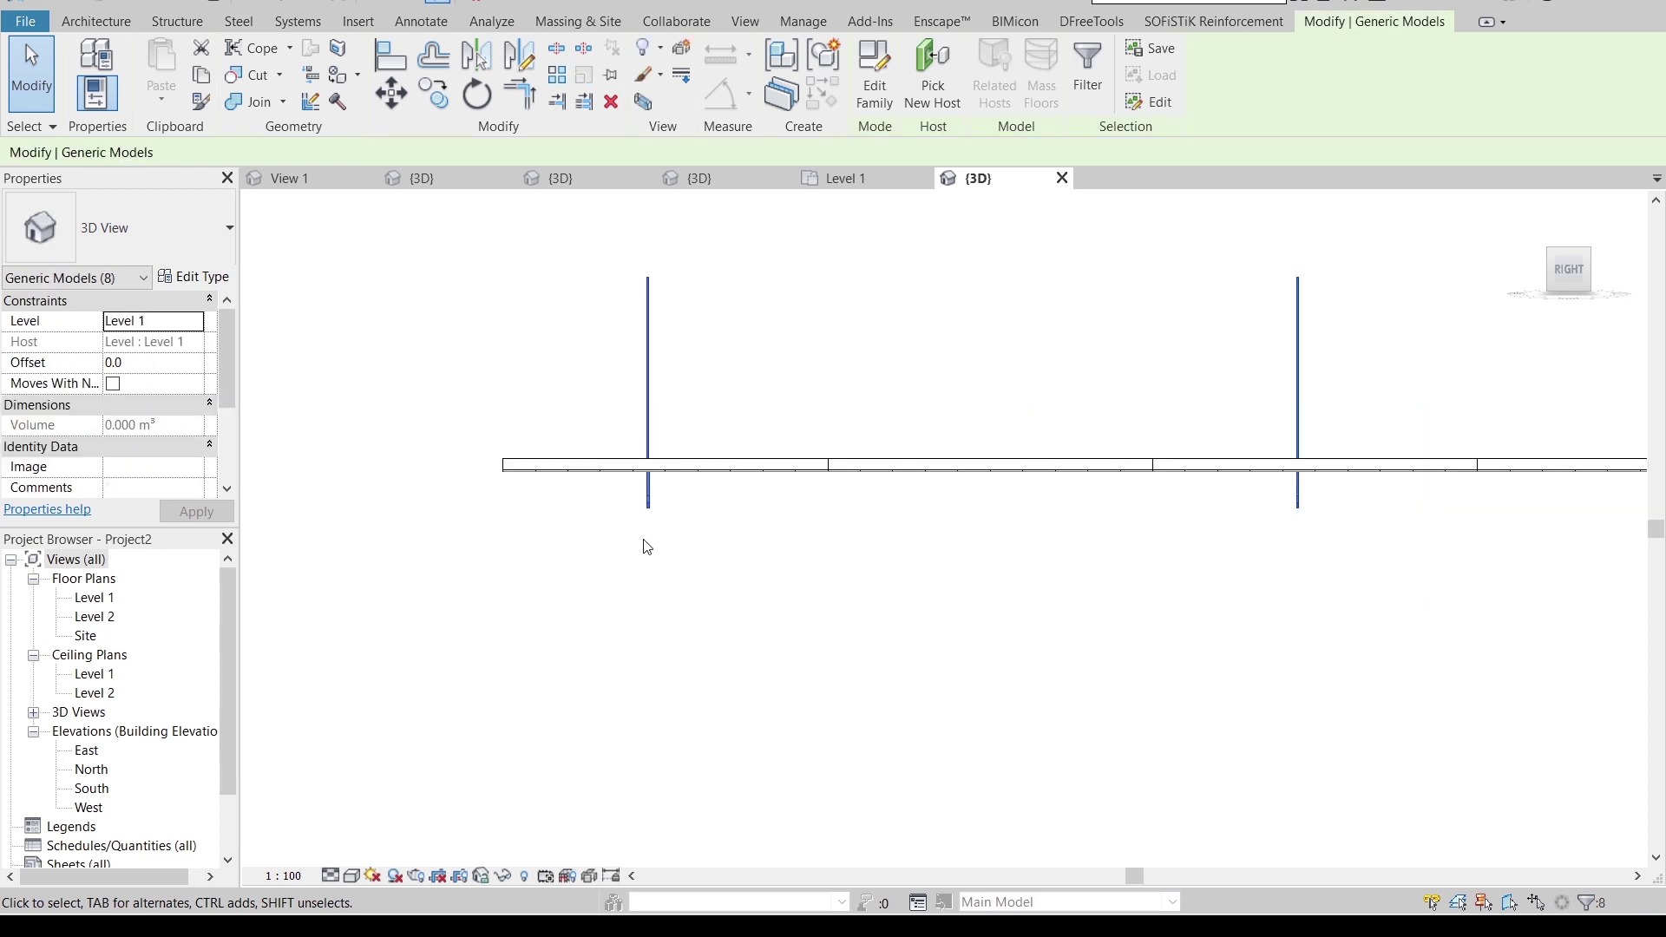
- Switch the model display to Wireframe and cancel the first move attempt
key("m")
key("v")
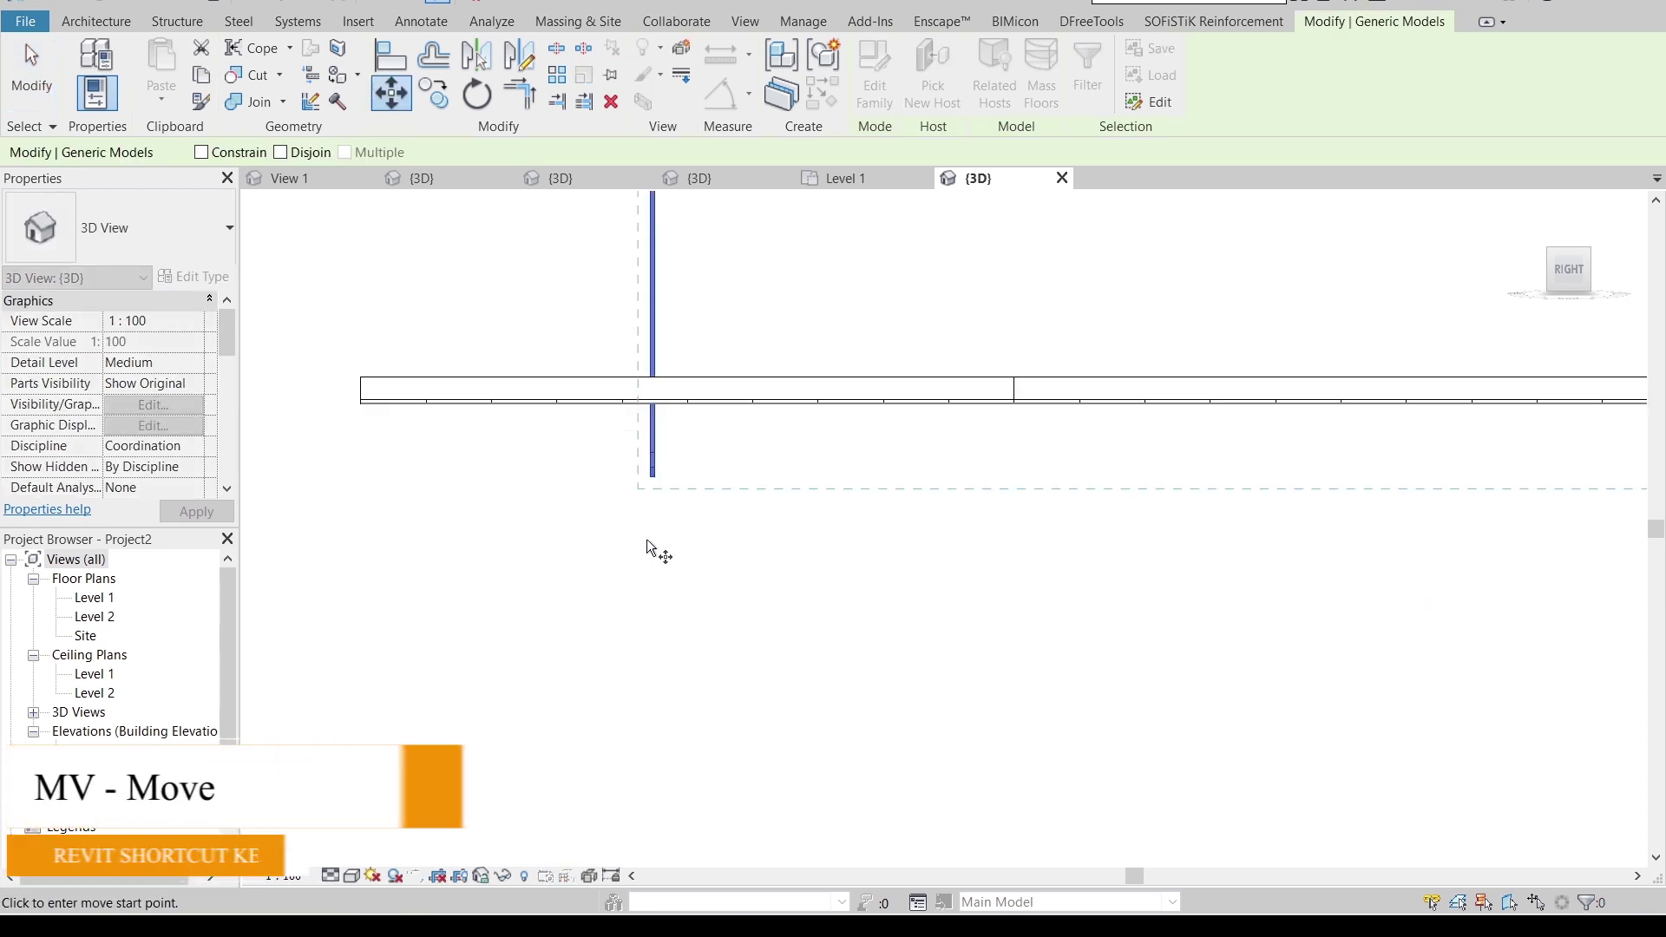
scroll(660, 503, "up", 3)
left_click(364, 878)
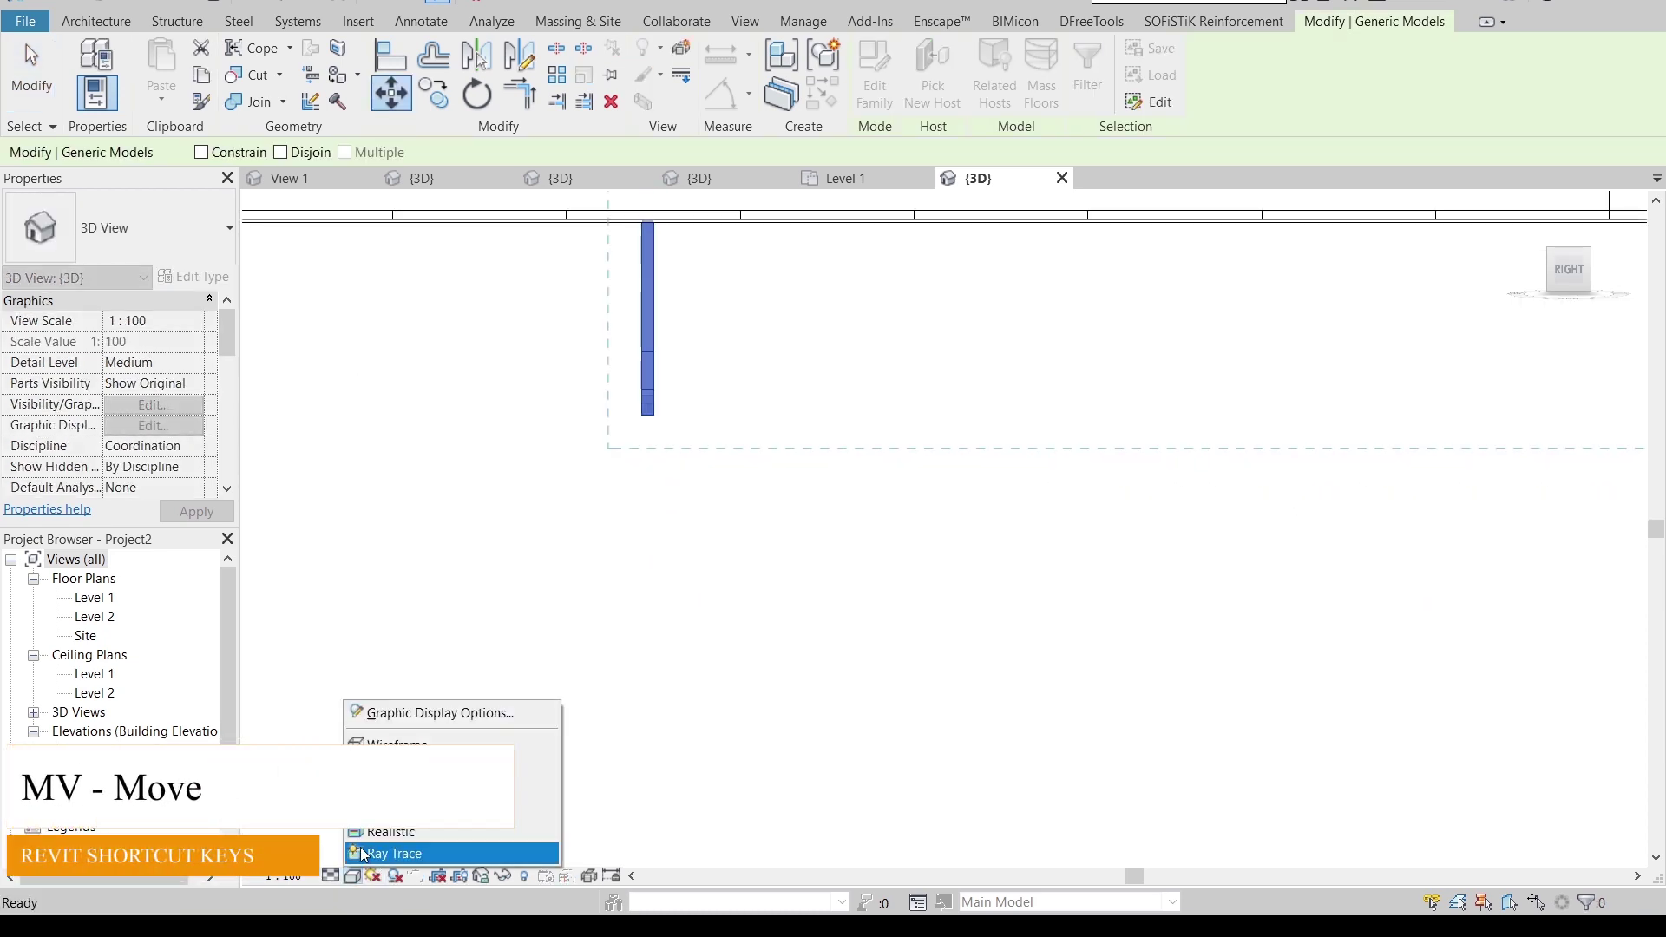
left_click(417, 746)
key("Escape")
key("Escape")
scroll(649, 411, "up", 2)
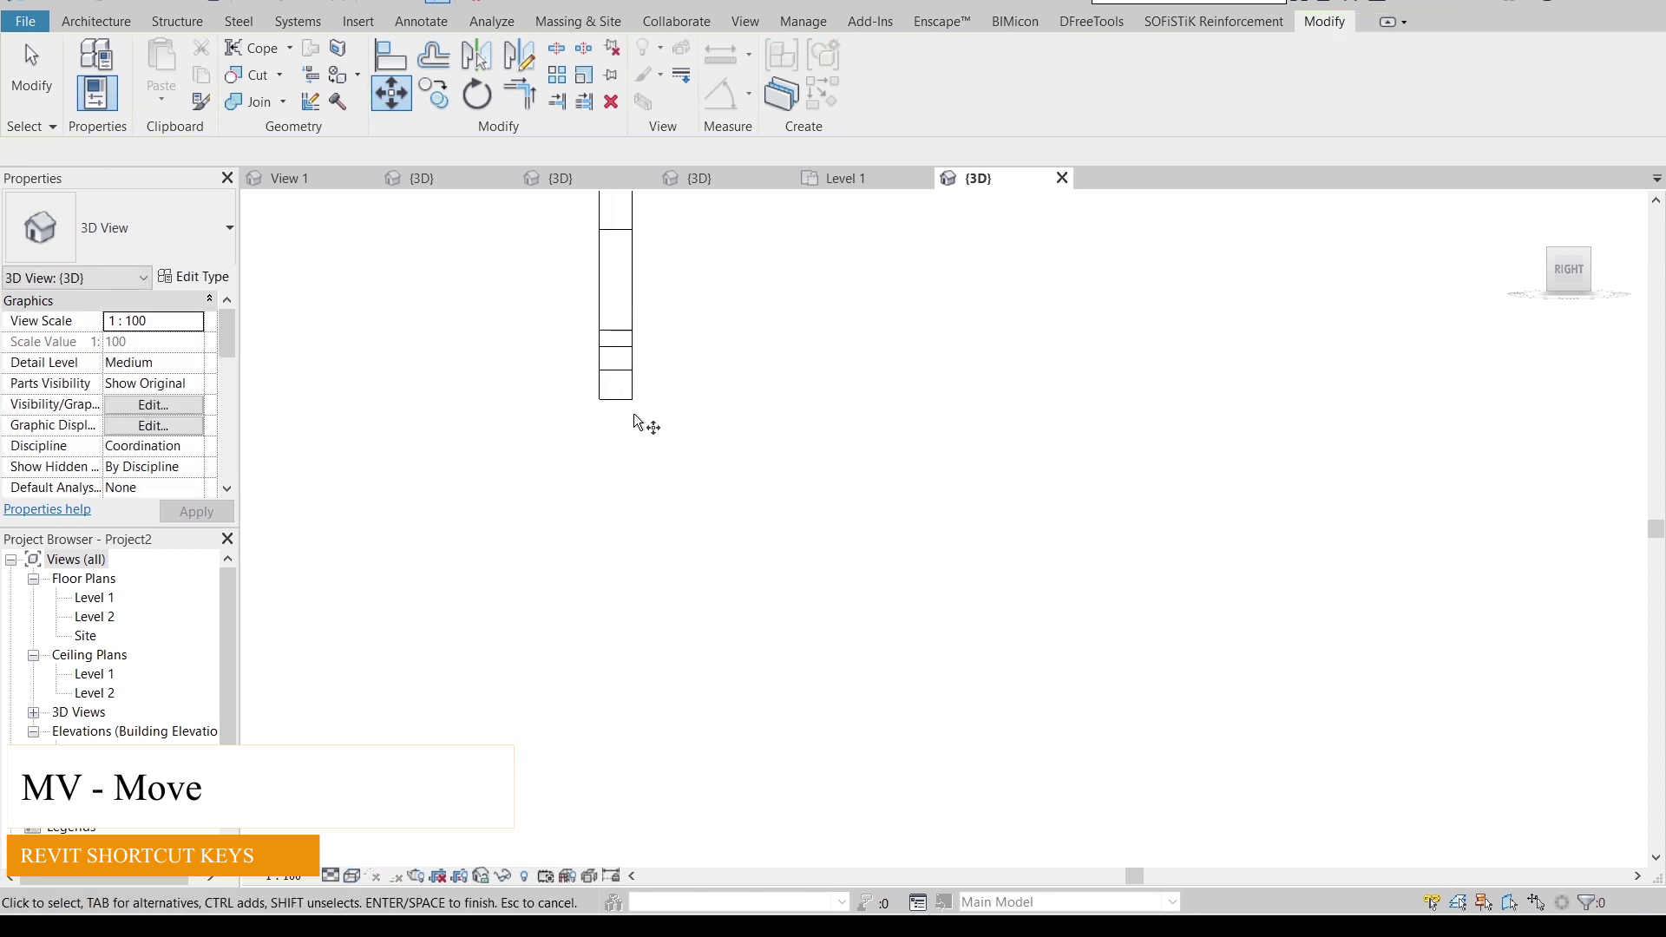
scroll(706, 468, "down", 5)
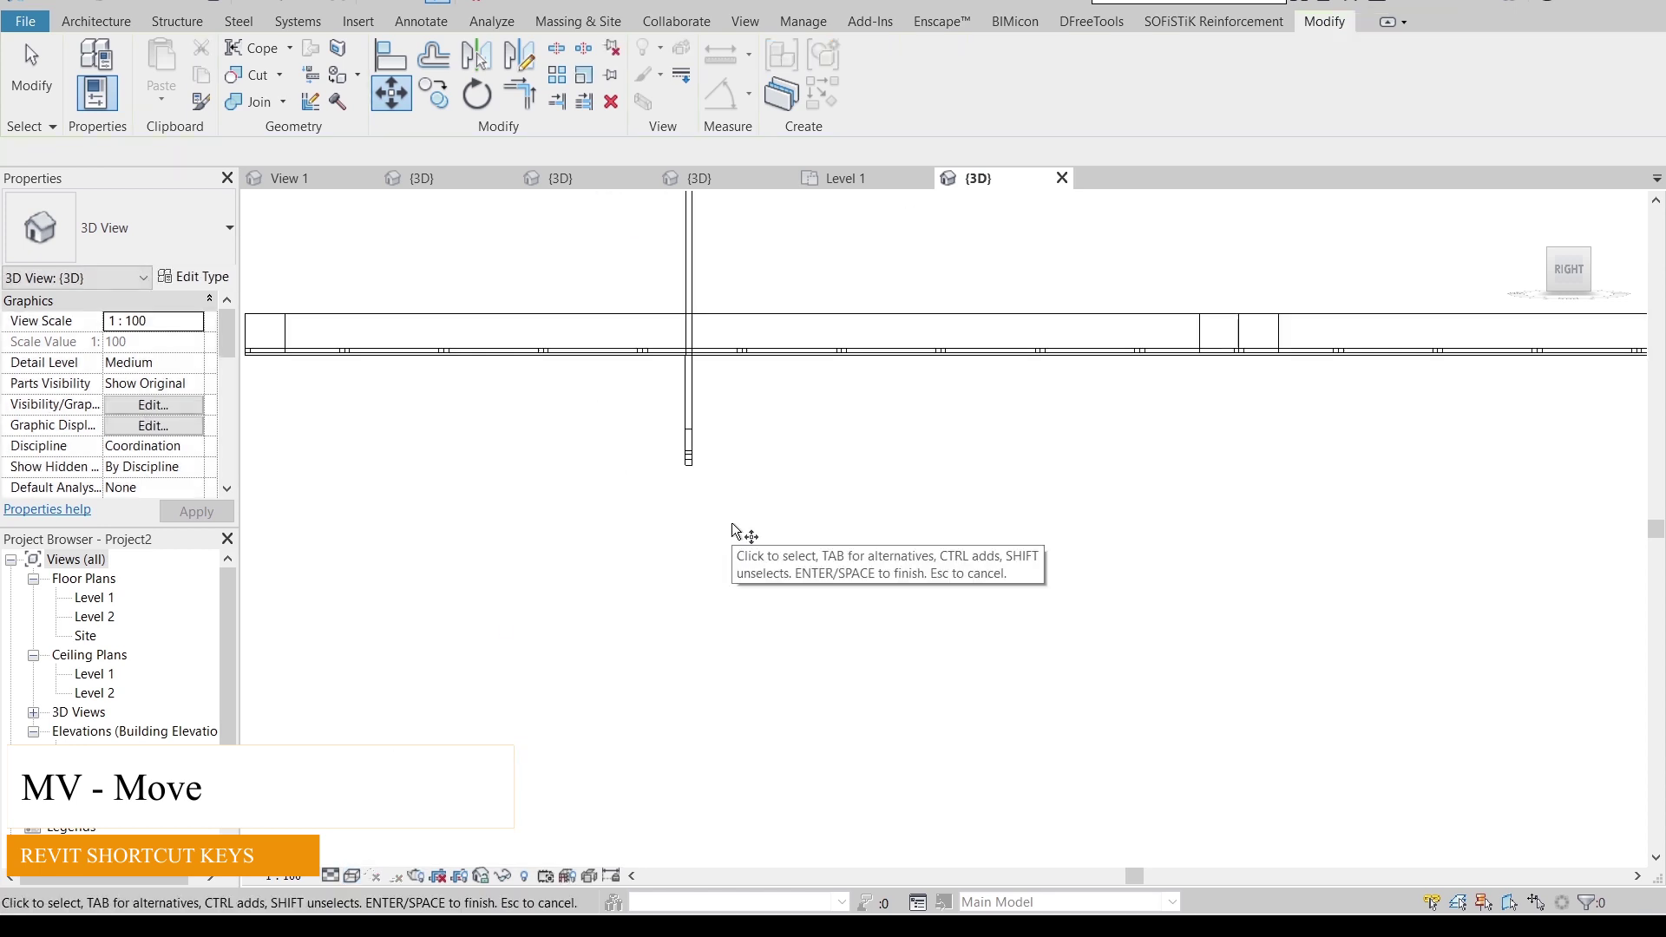
key("Escape")
scroll(760, 553, "down", 5)
- Move all eight thread rods with MV so their bases snap onto the ceiling panels
middle_click_drag(877, 581, 613, 597)
left_click_drag(1471, 364, 388, 464)
key("m")
key("v")
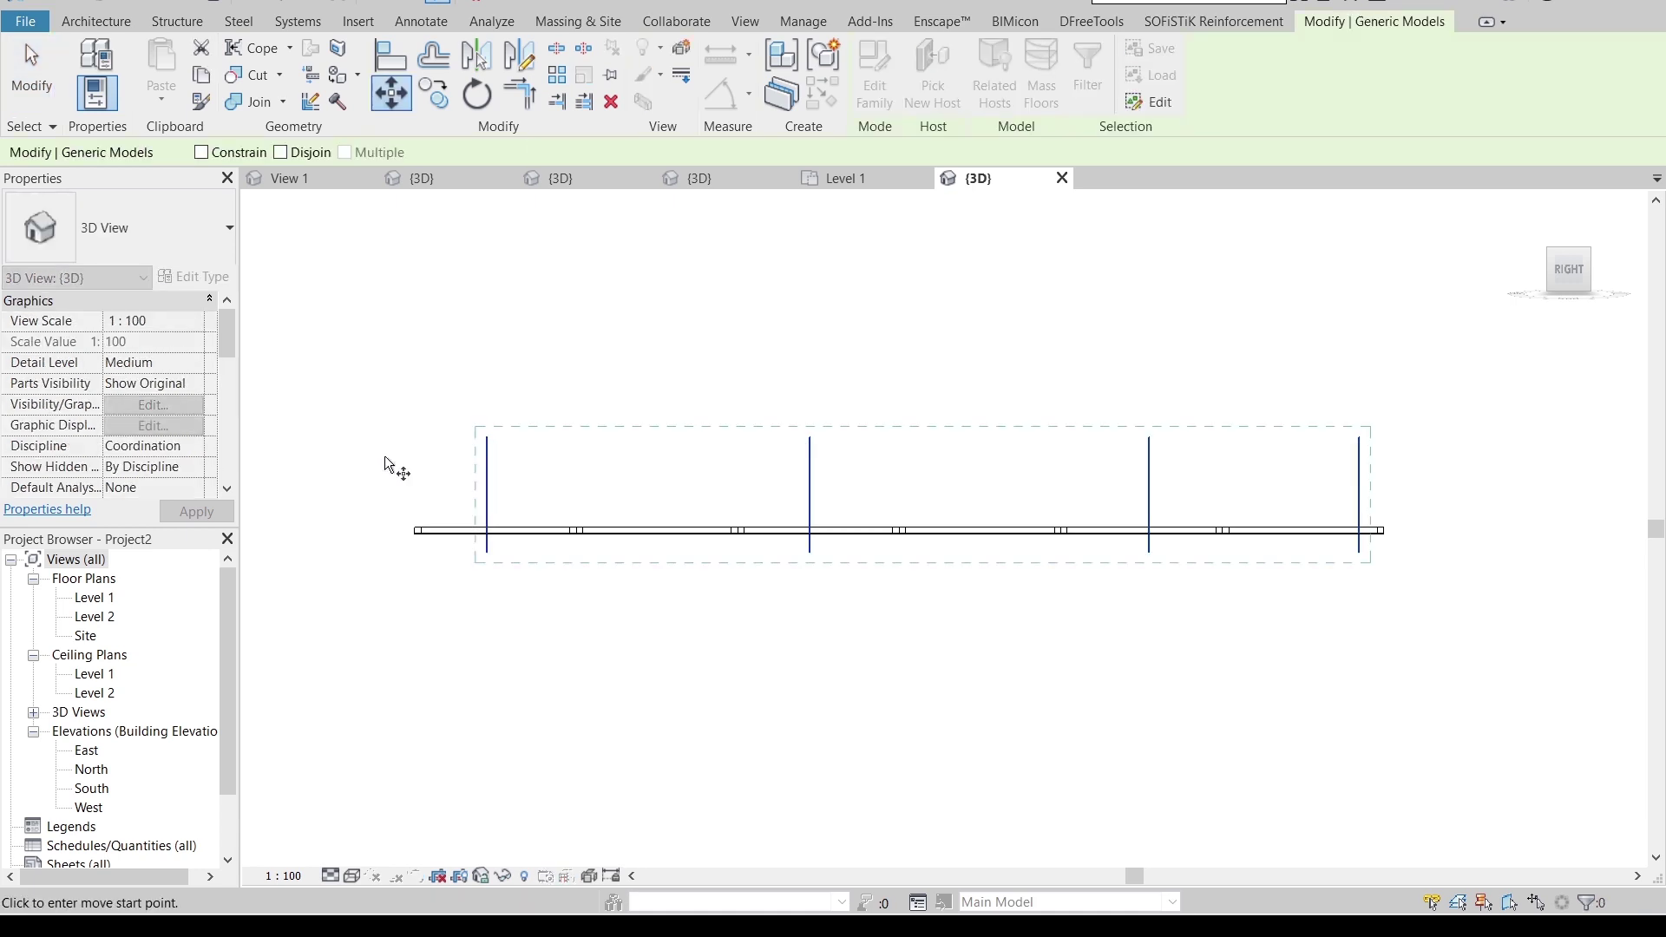
scroll(525, 559, "up", 3)
scroll(579, 582, "up", 3)
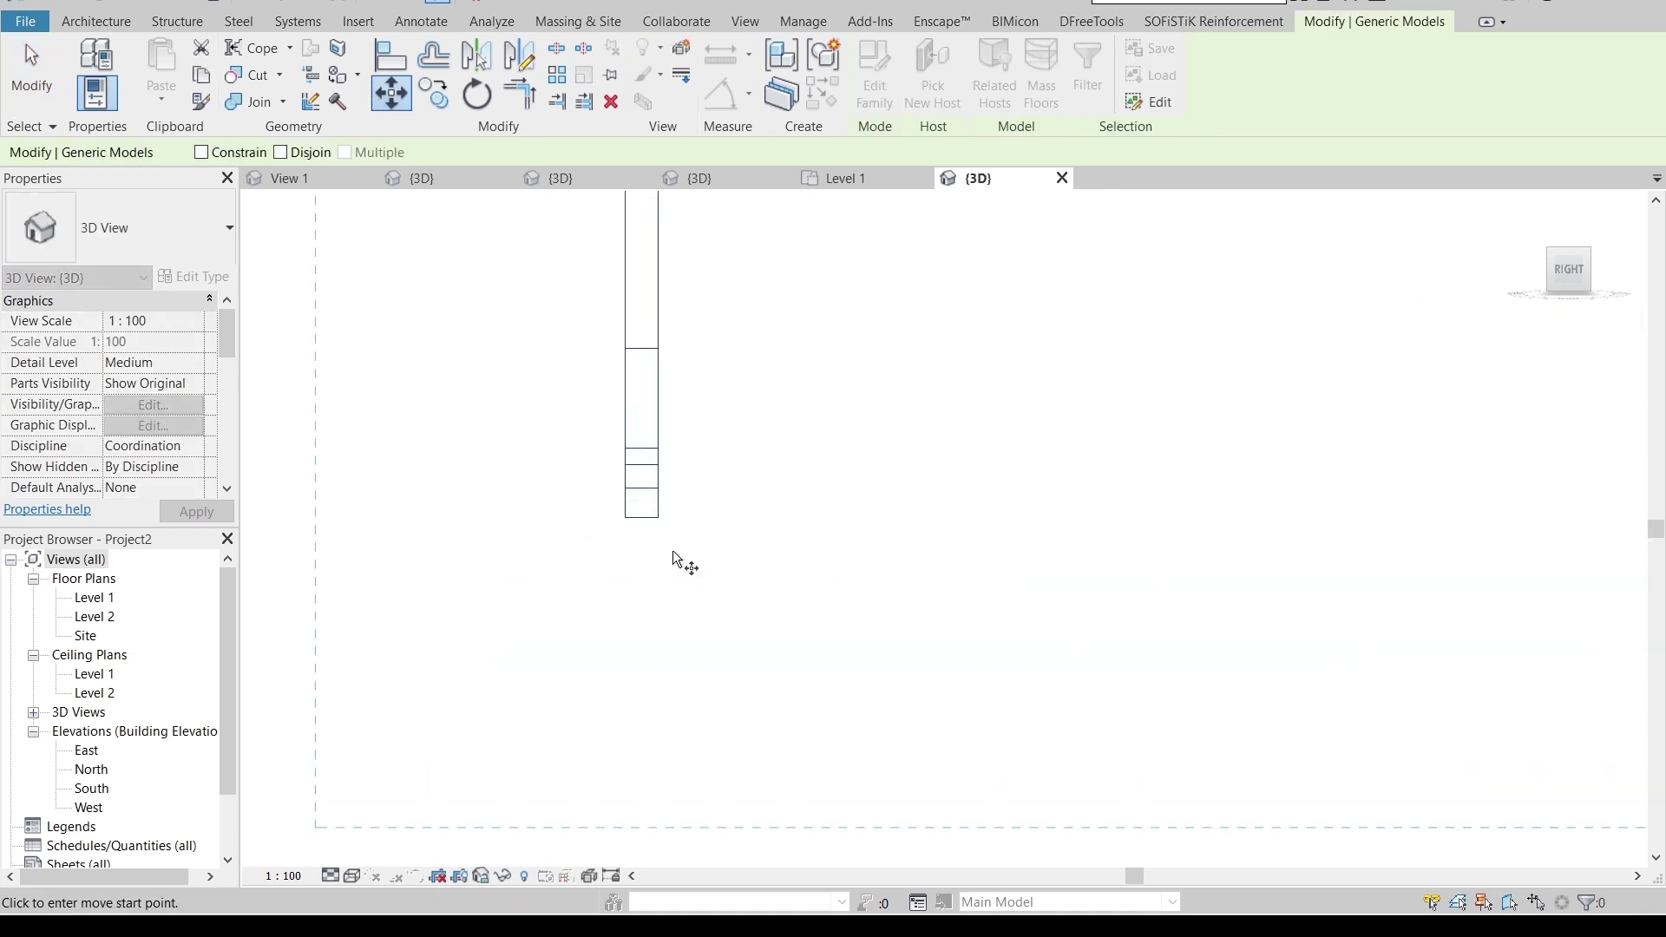
left_click(641, 517)
scroll(640, 473, "down", 1)
middle_click_drag(639, 401, 624, 867)
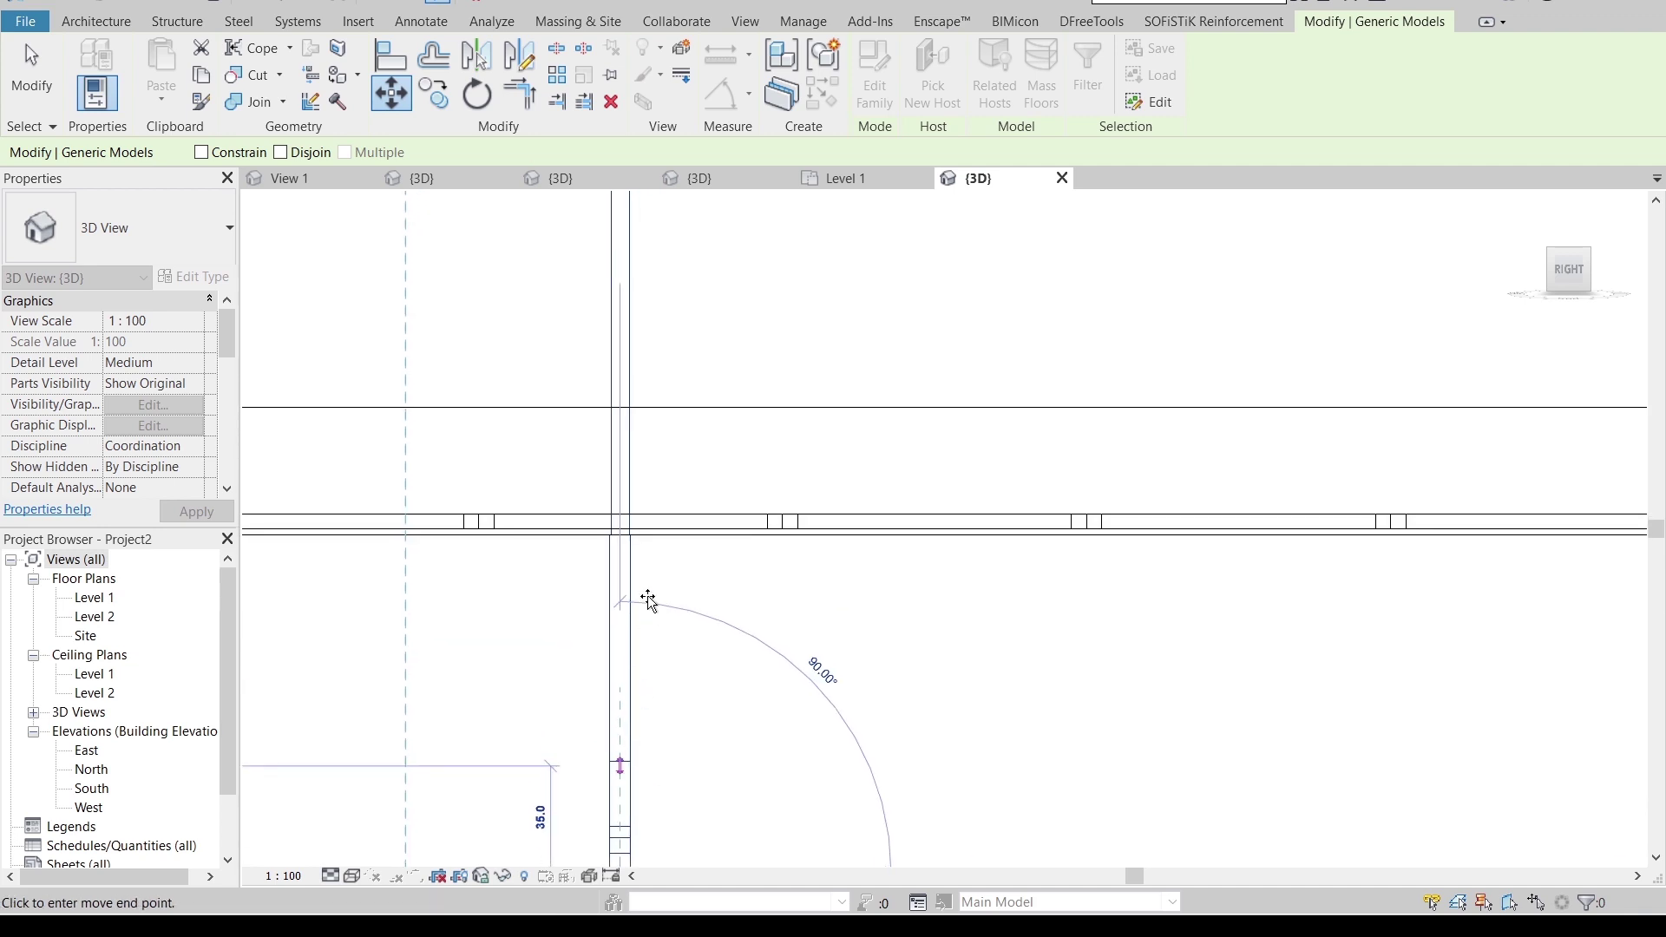
left_click(625, 516)
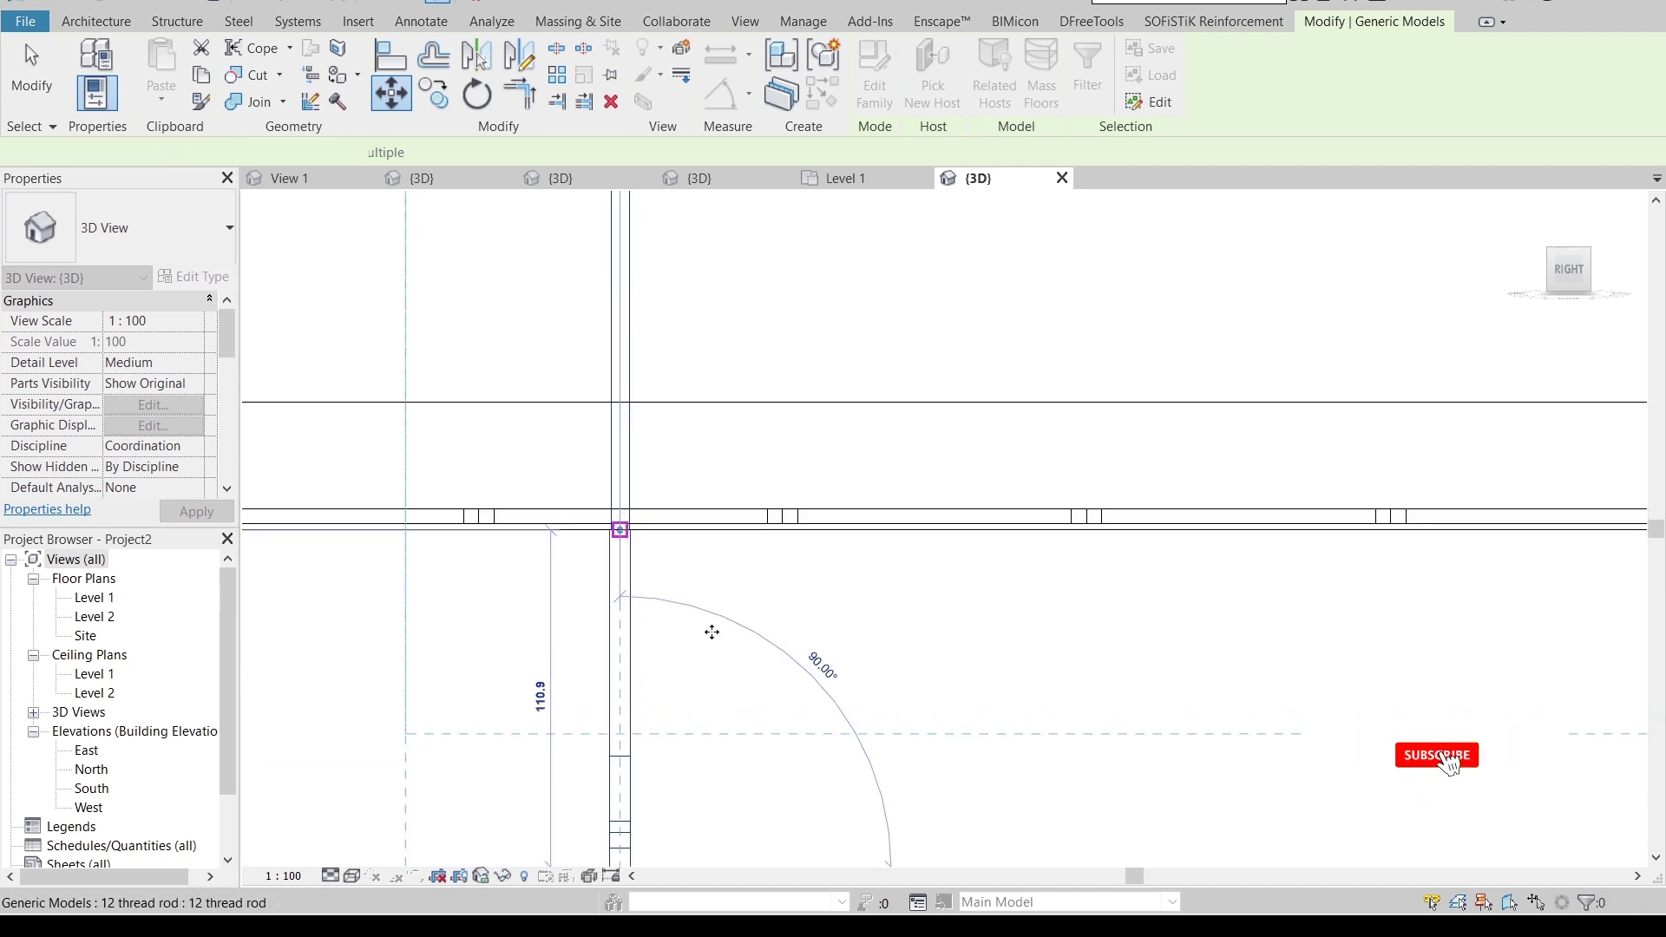
scroll(769, 692, "down", 4)
left_click(773, 691)
scroll(777, 692, "down", 5)
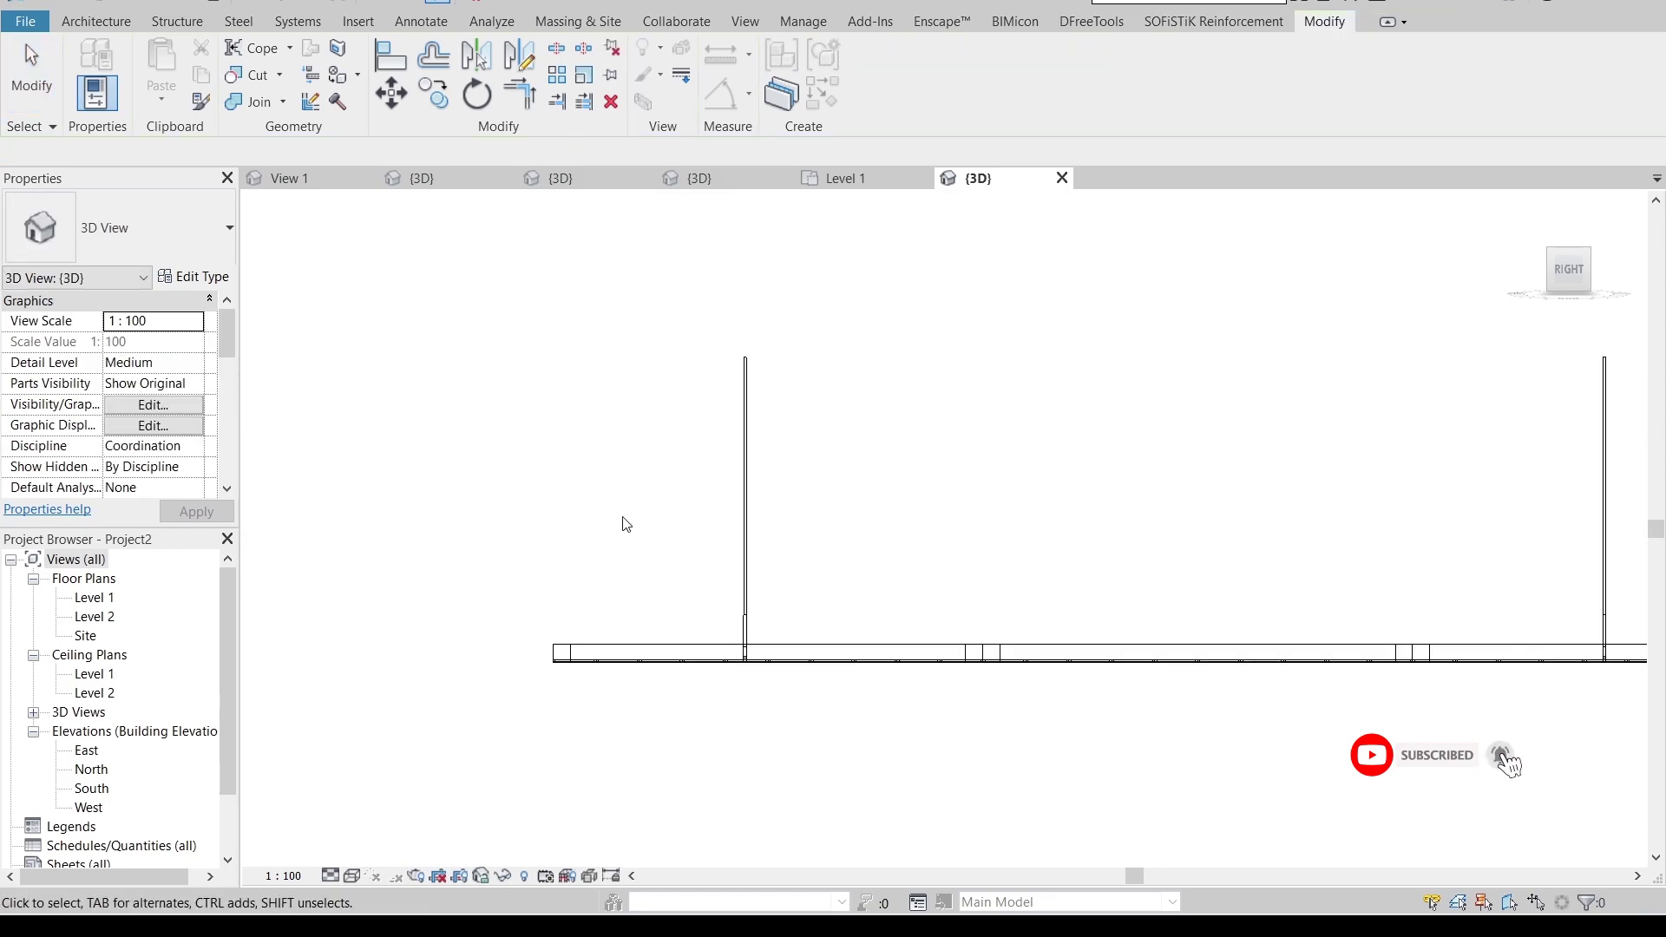
- Check the rod feet on the panels, then switch to the Top view
middle_click_drag(625, 524, 696, 680, "shift")
scroll(691, 682, "up", 5)
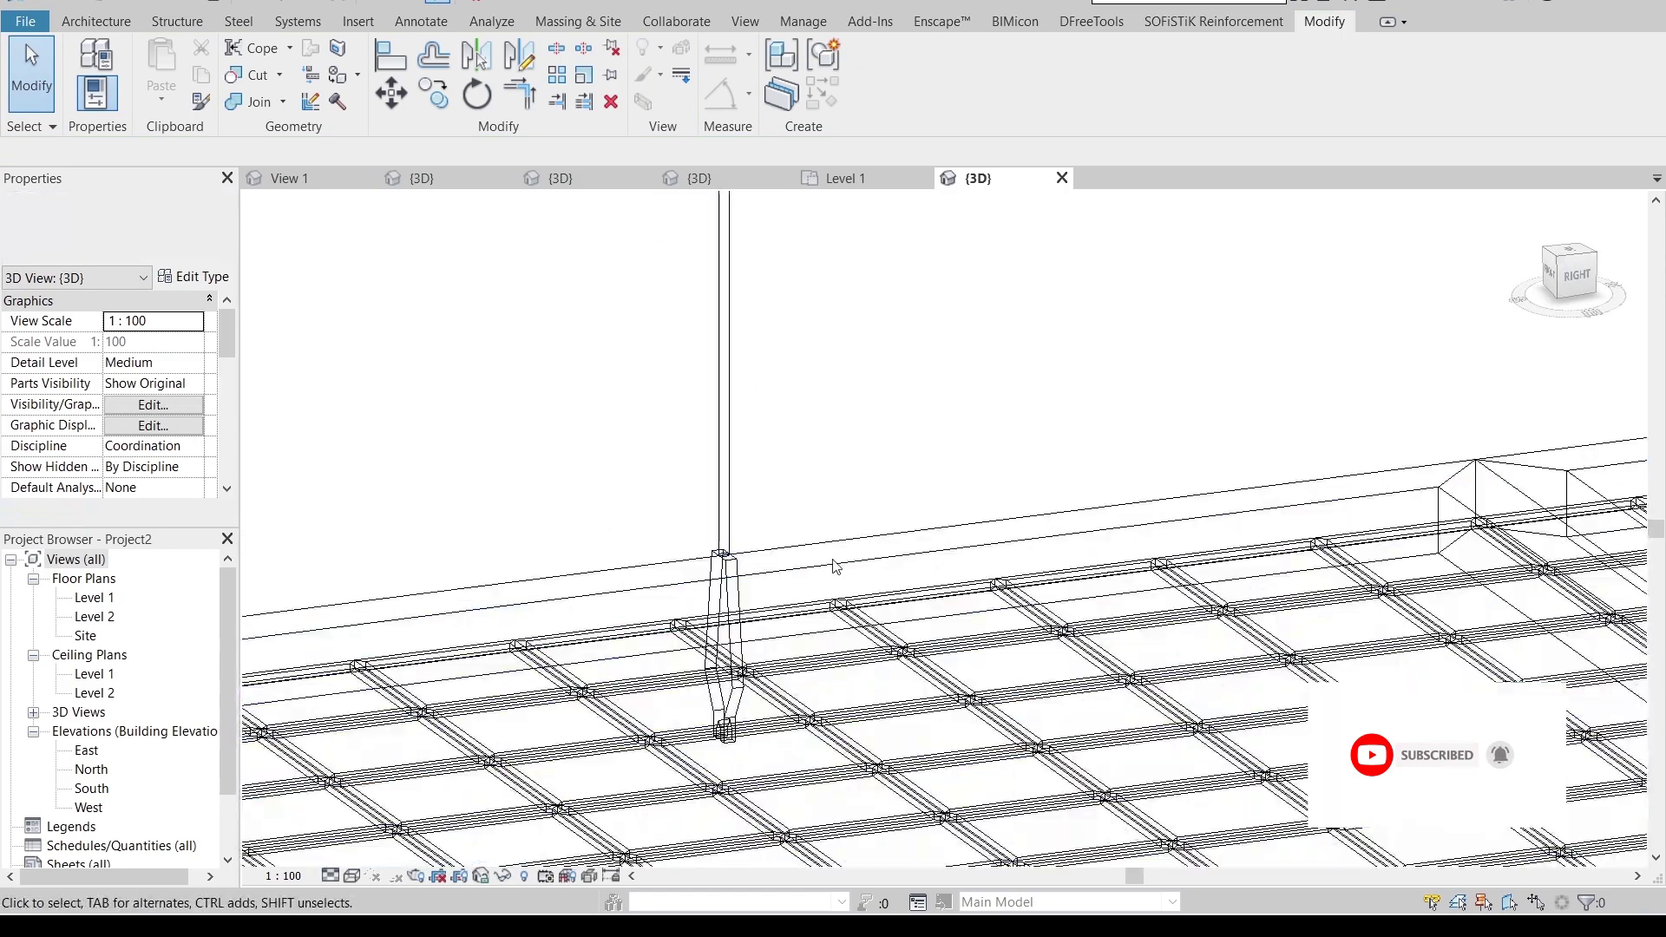
middle_click_drag(729, 753, 746, 373)
scroll(775, 346, "up", 4)
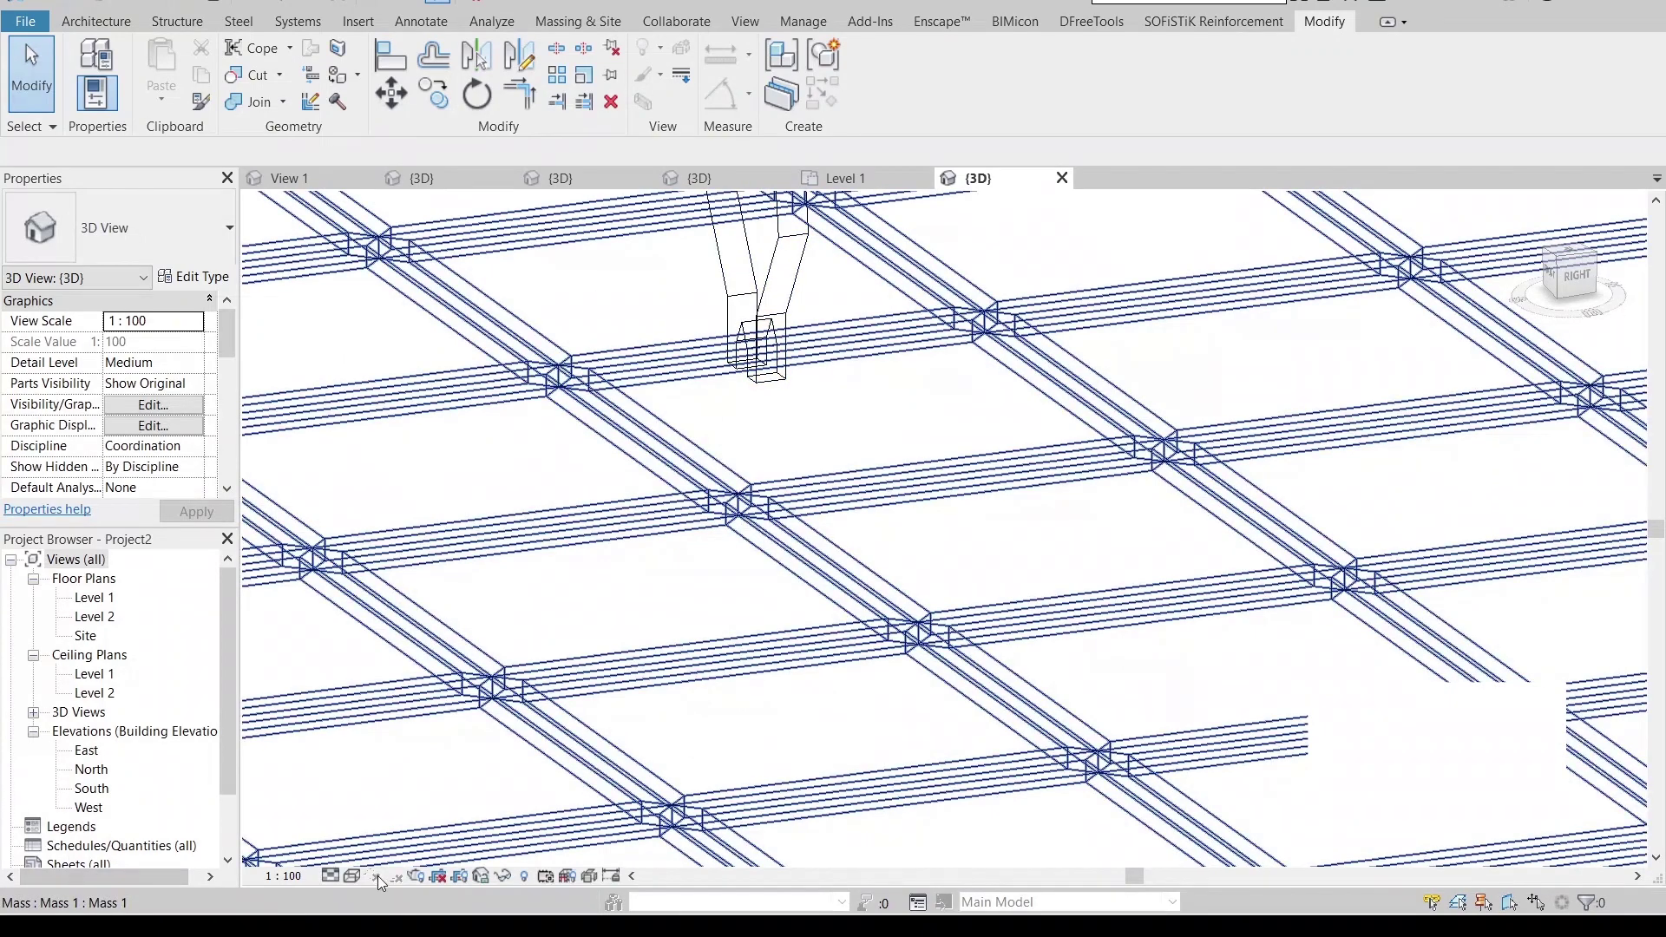
scroll(1246, 532, "down", 5)
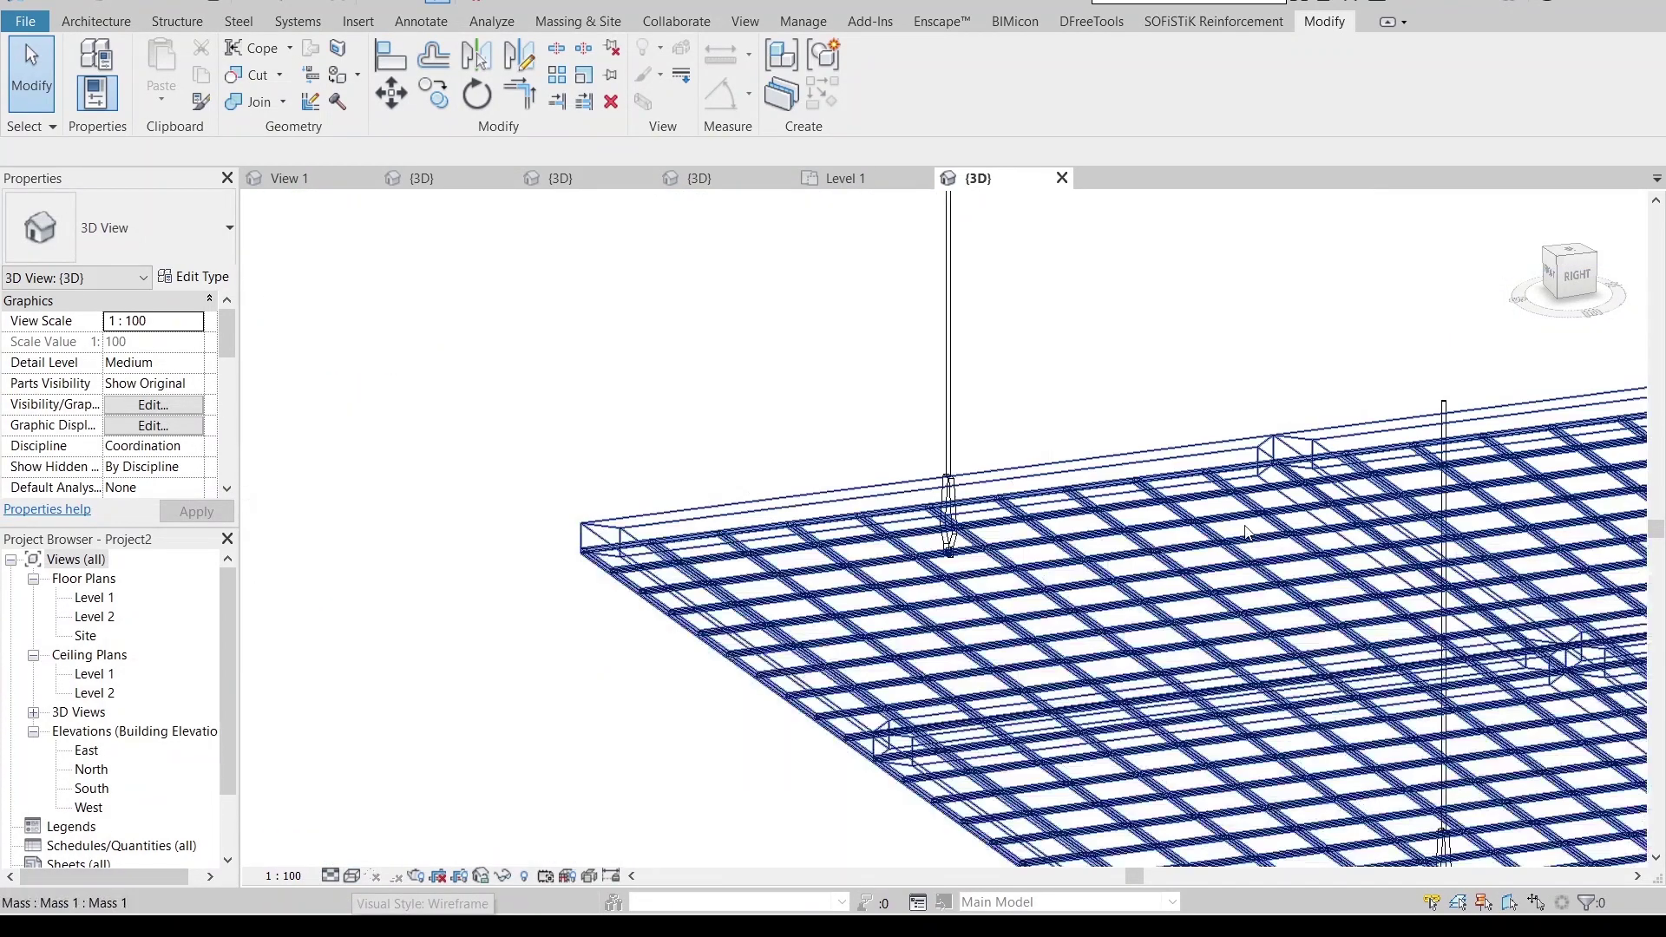
scroll(1360, 252, "down", 3)
left_click(1576, 262)
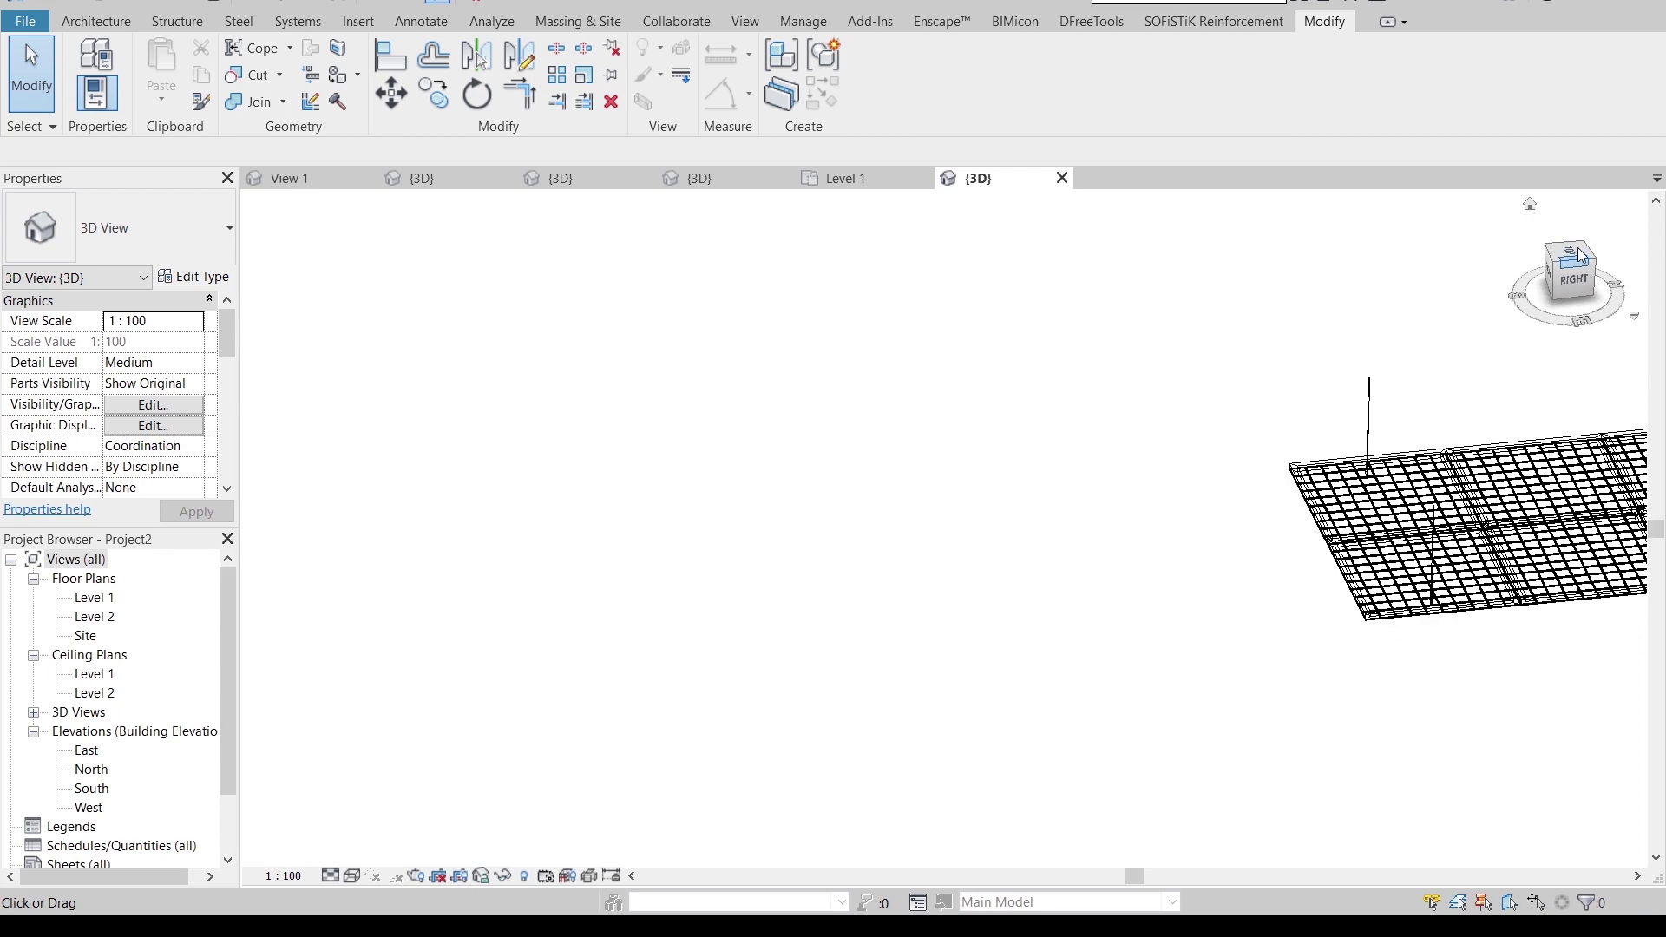
left_click(1569, 261)
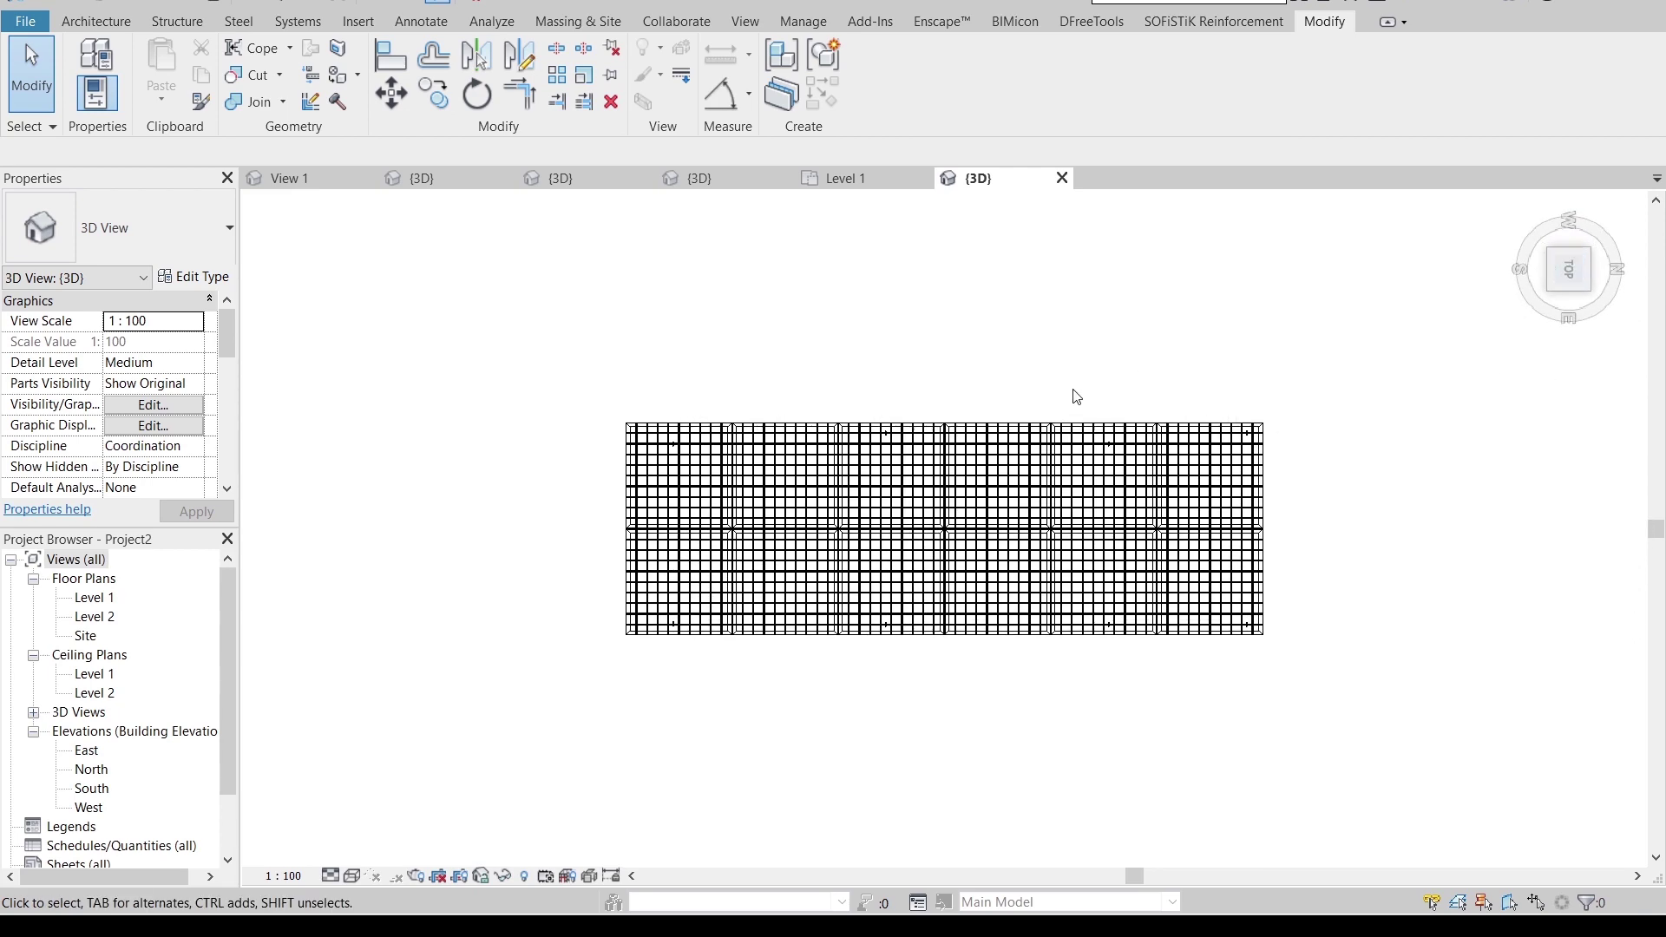
- Set the model display back to Hidden Line
left_click(351, 876)
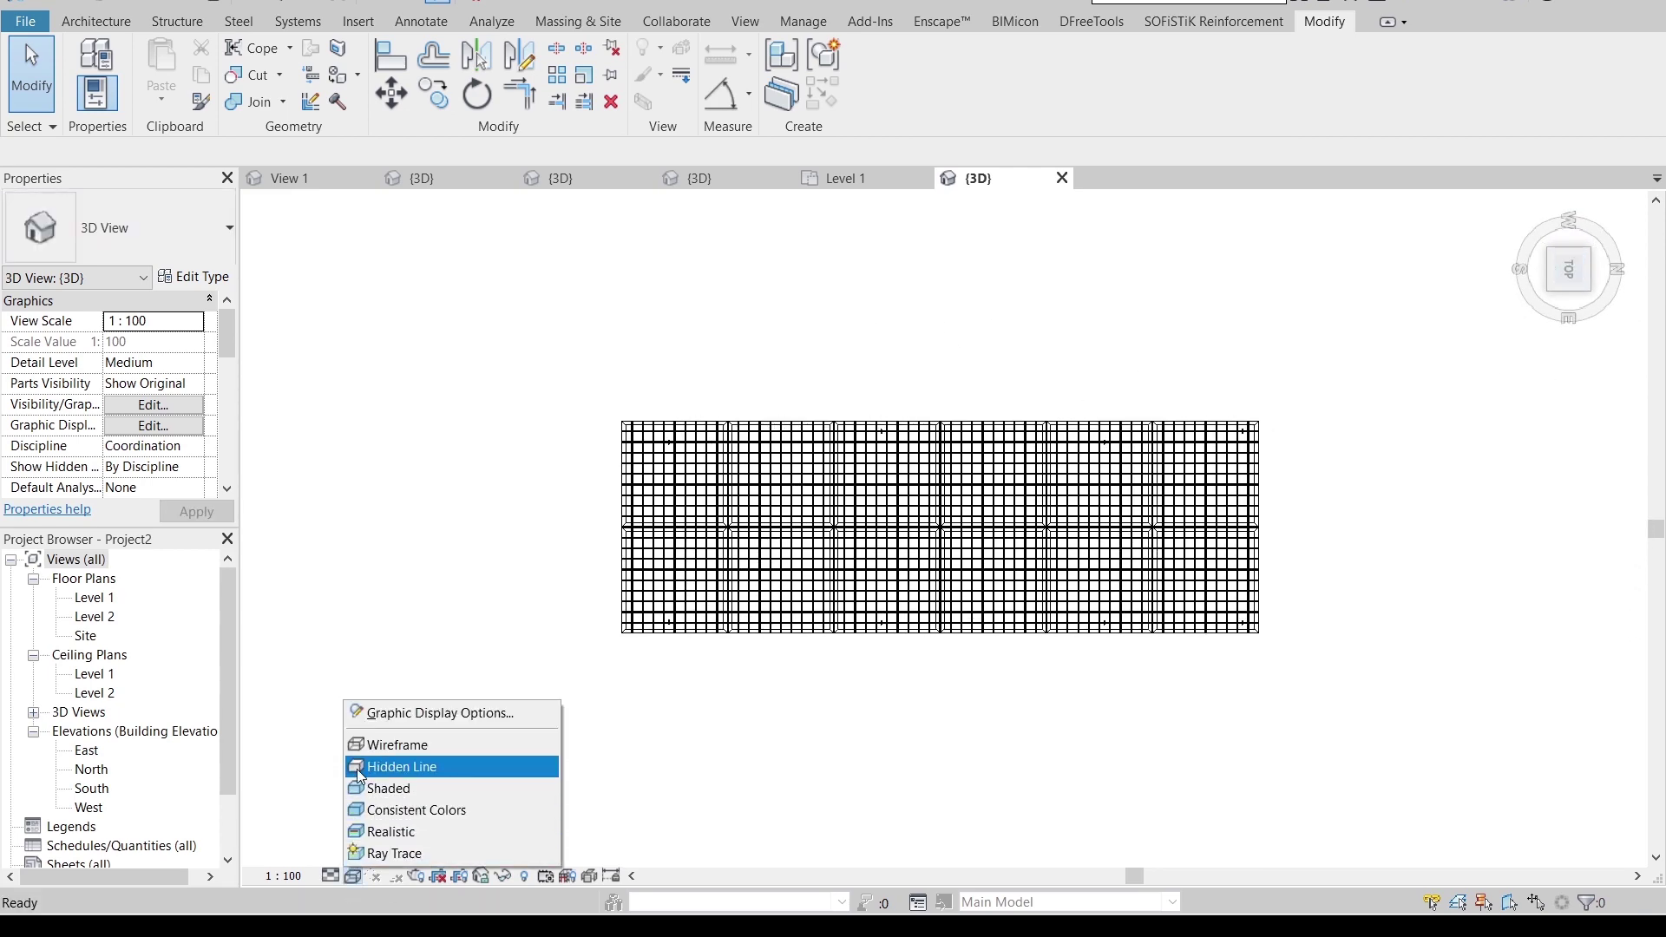
left_click(356, 768)
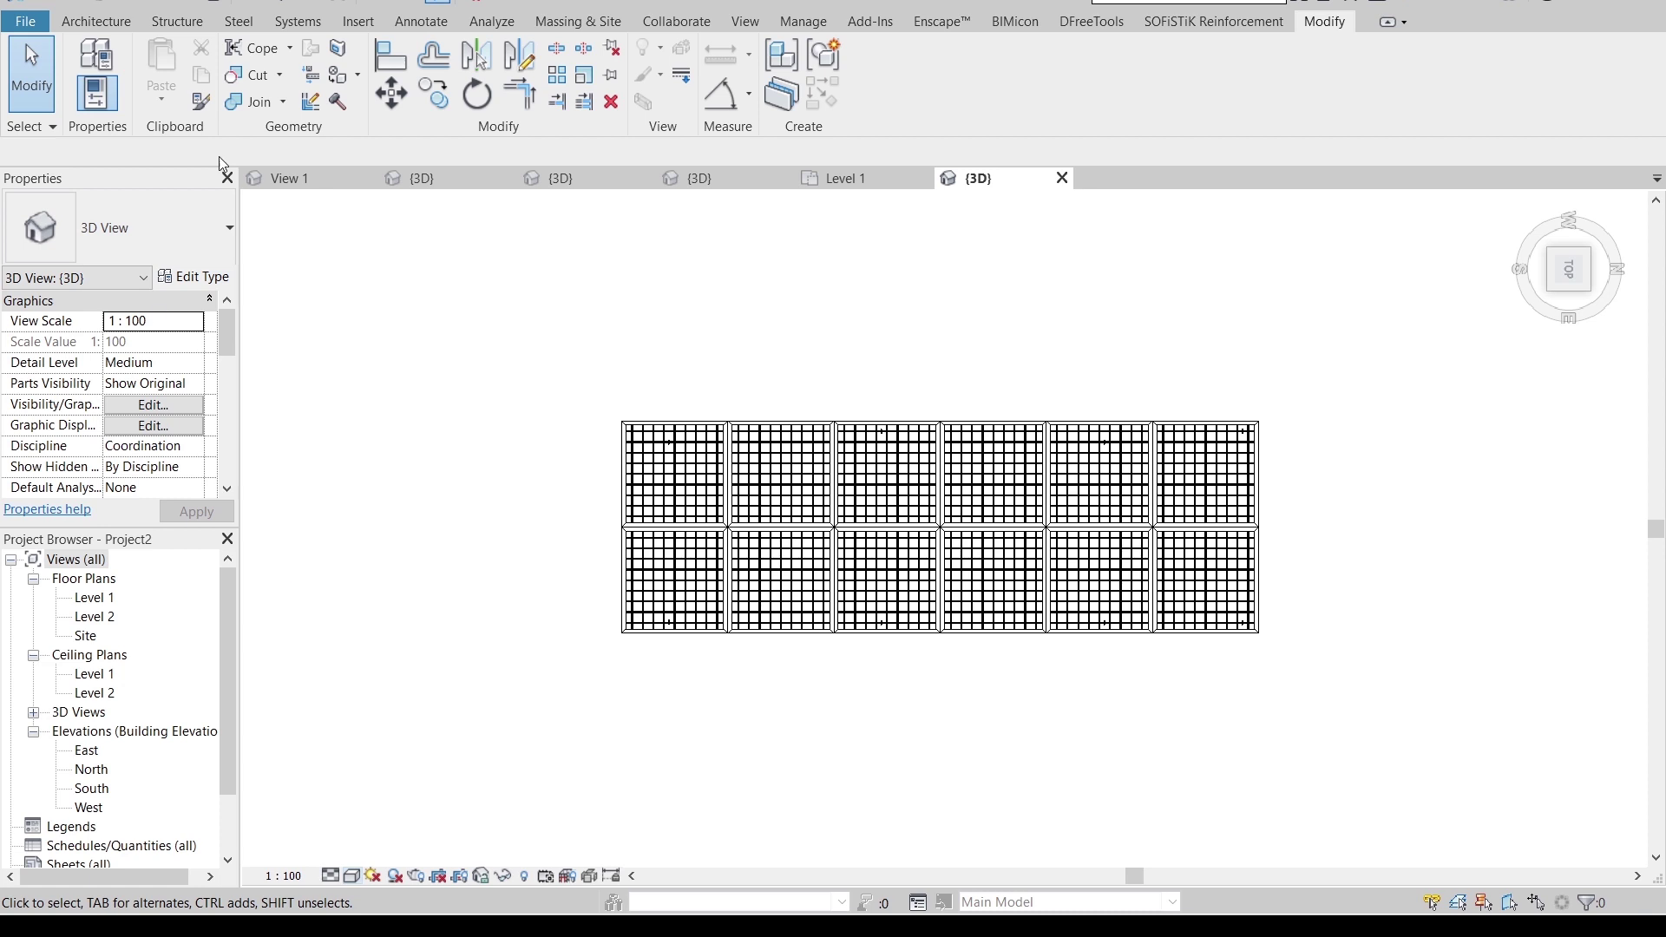
left_click(99, 24)
- Sketch a rectangular ceiling boundary from the grid's top-left to lower-right corner
left_click(453, 73)
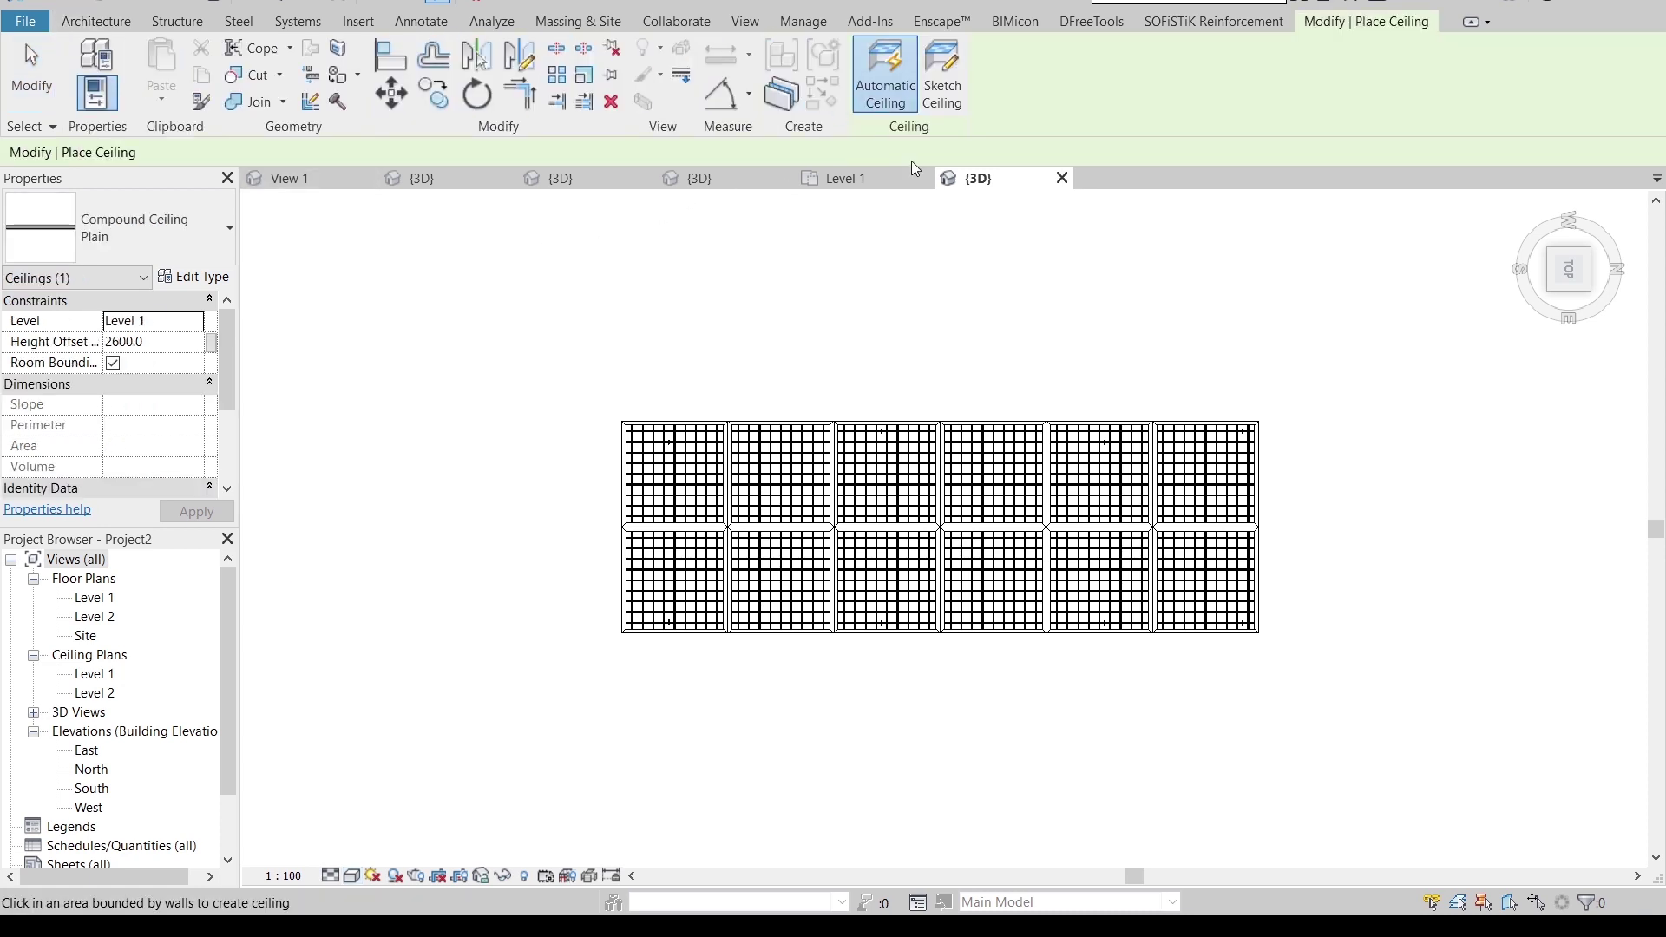
left_click(946, 86)
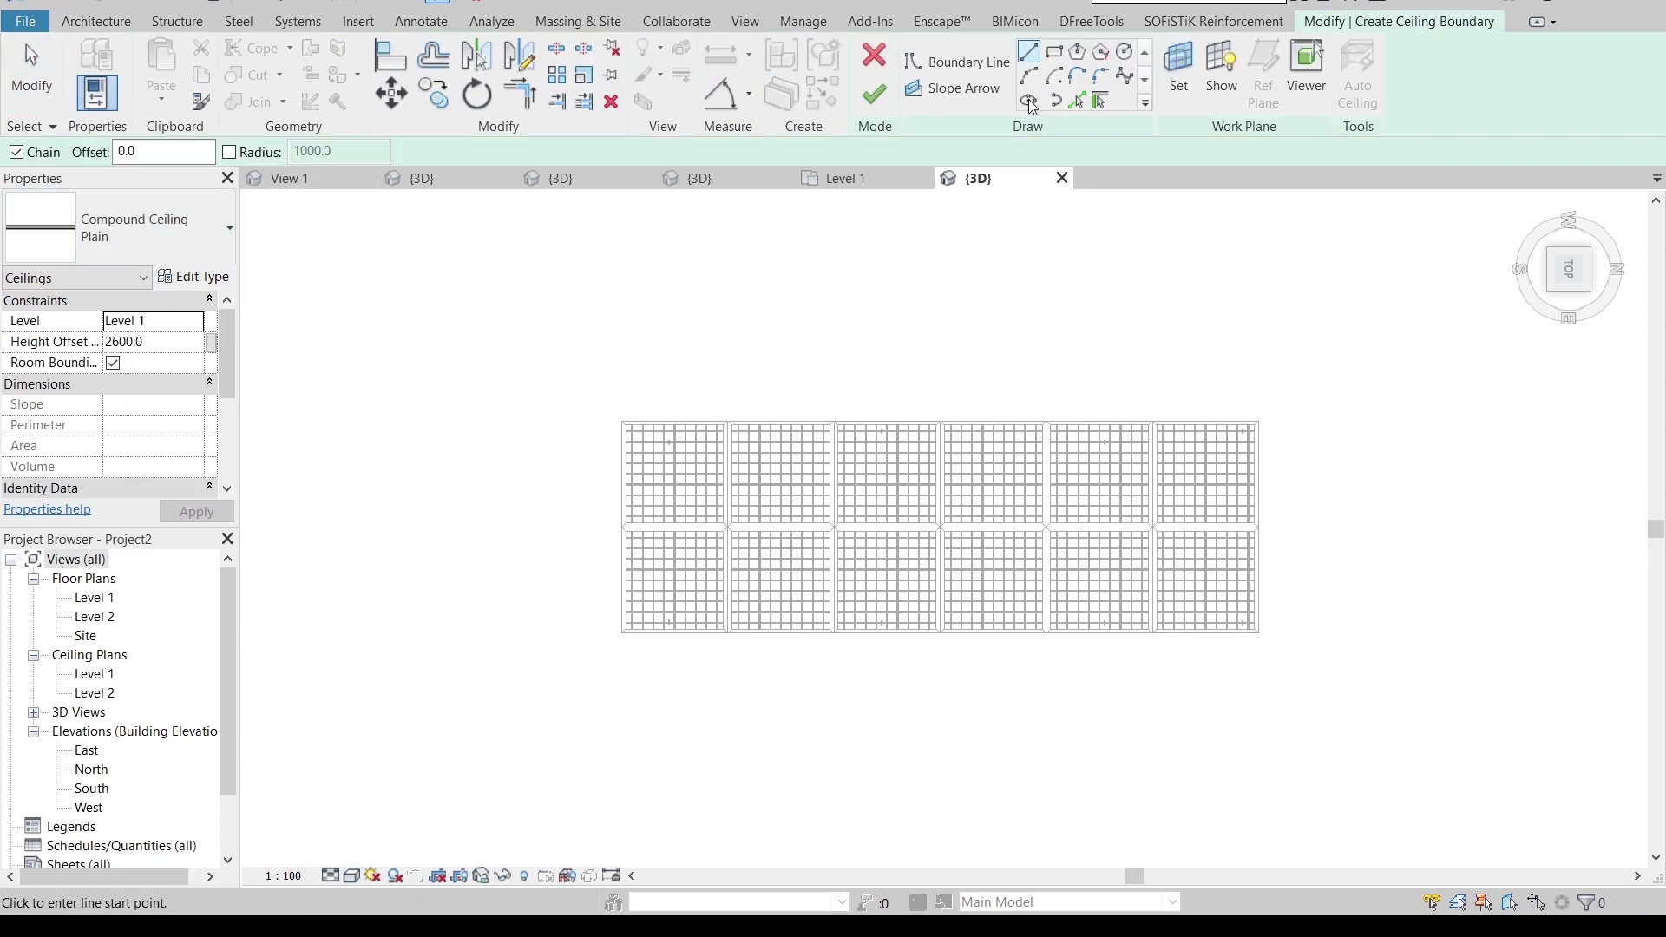
left_click(1053, 54)
scroll(593, 421, "up", 2)
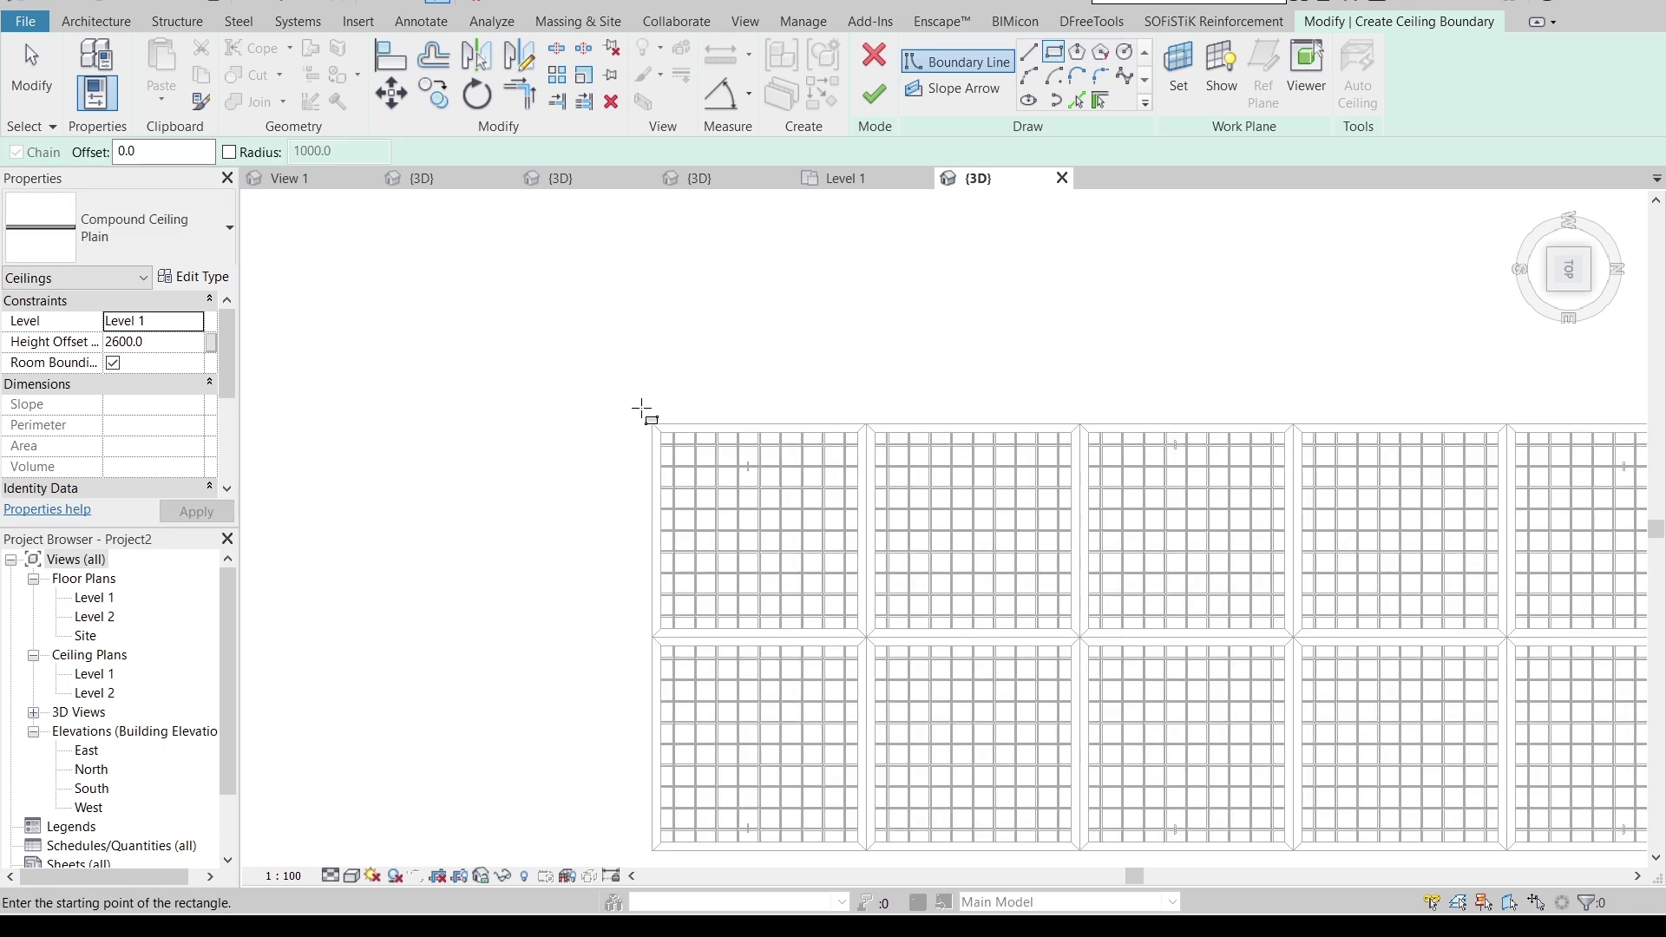
left_click(657, 426)
scroll(980, 733, "down", 4)
middle_click_drag(1278, 814, 941, 651)
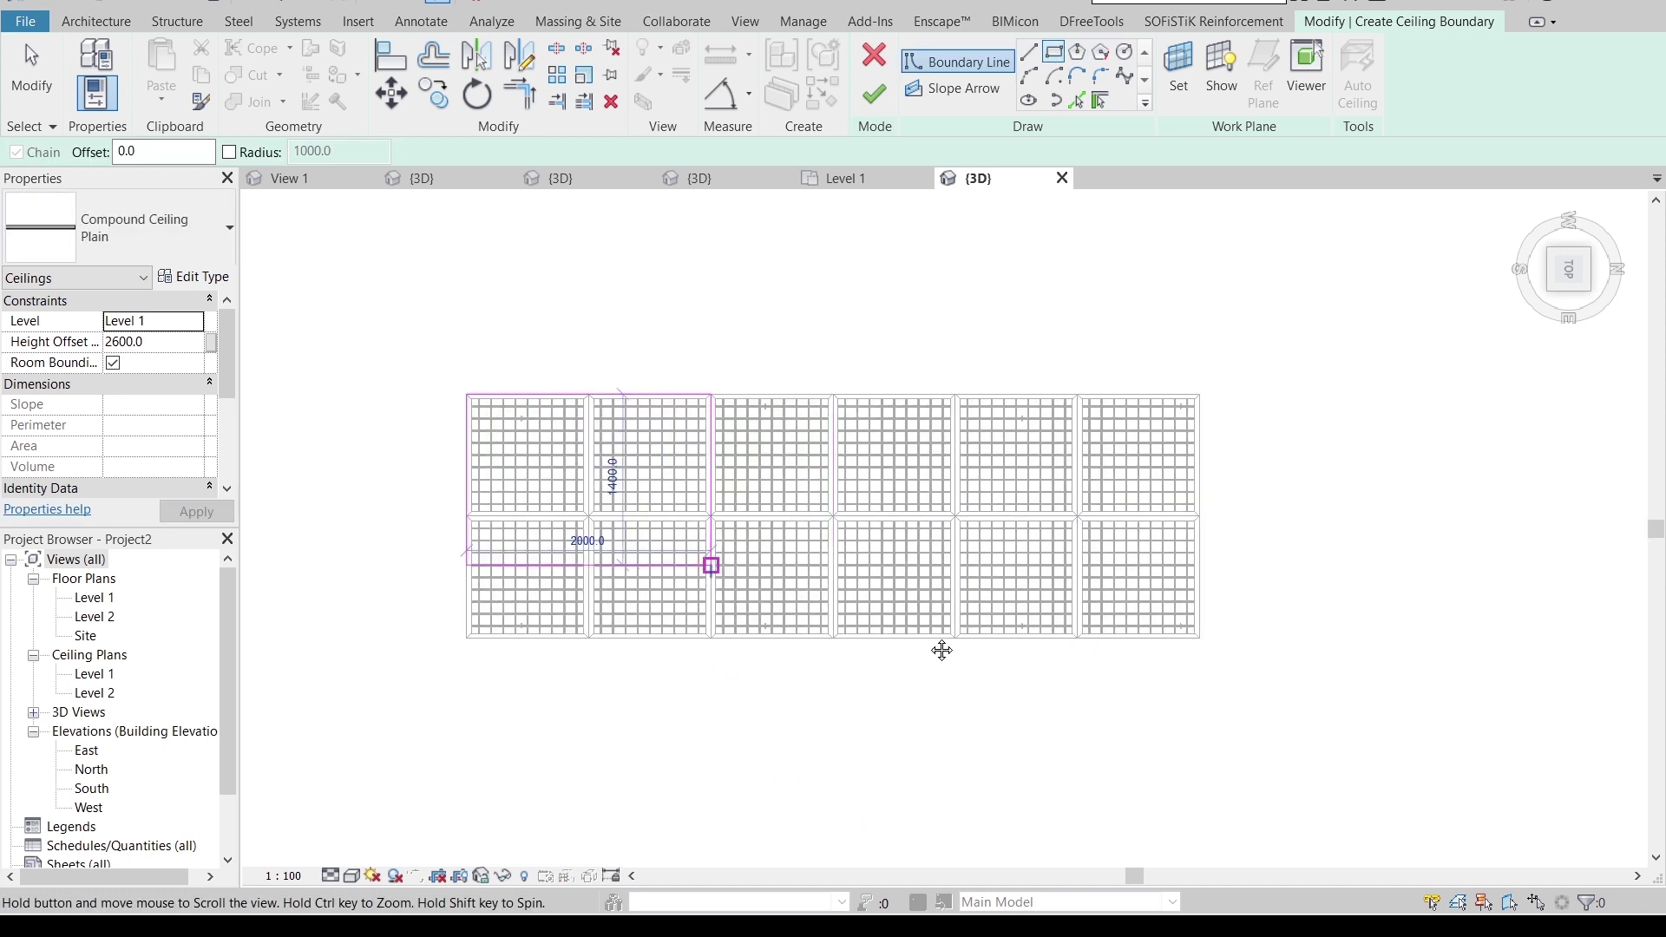
scroll(1208, 642, "up", 6)
left_click(1196, 633)
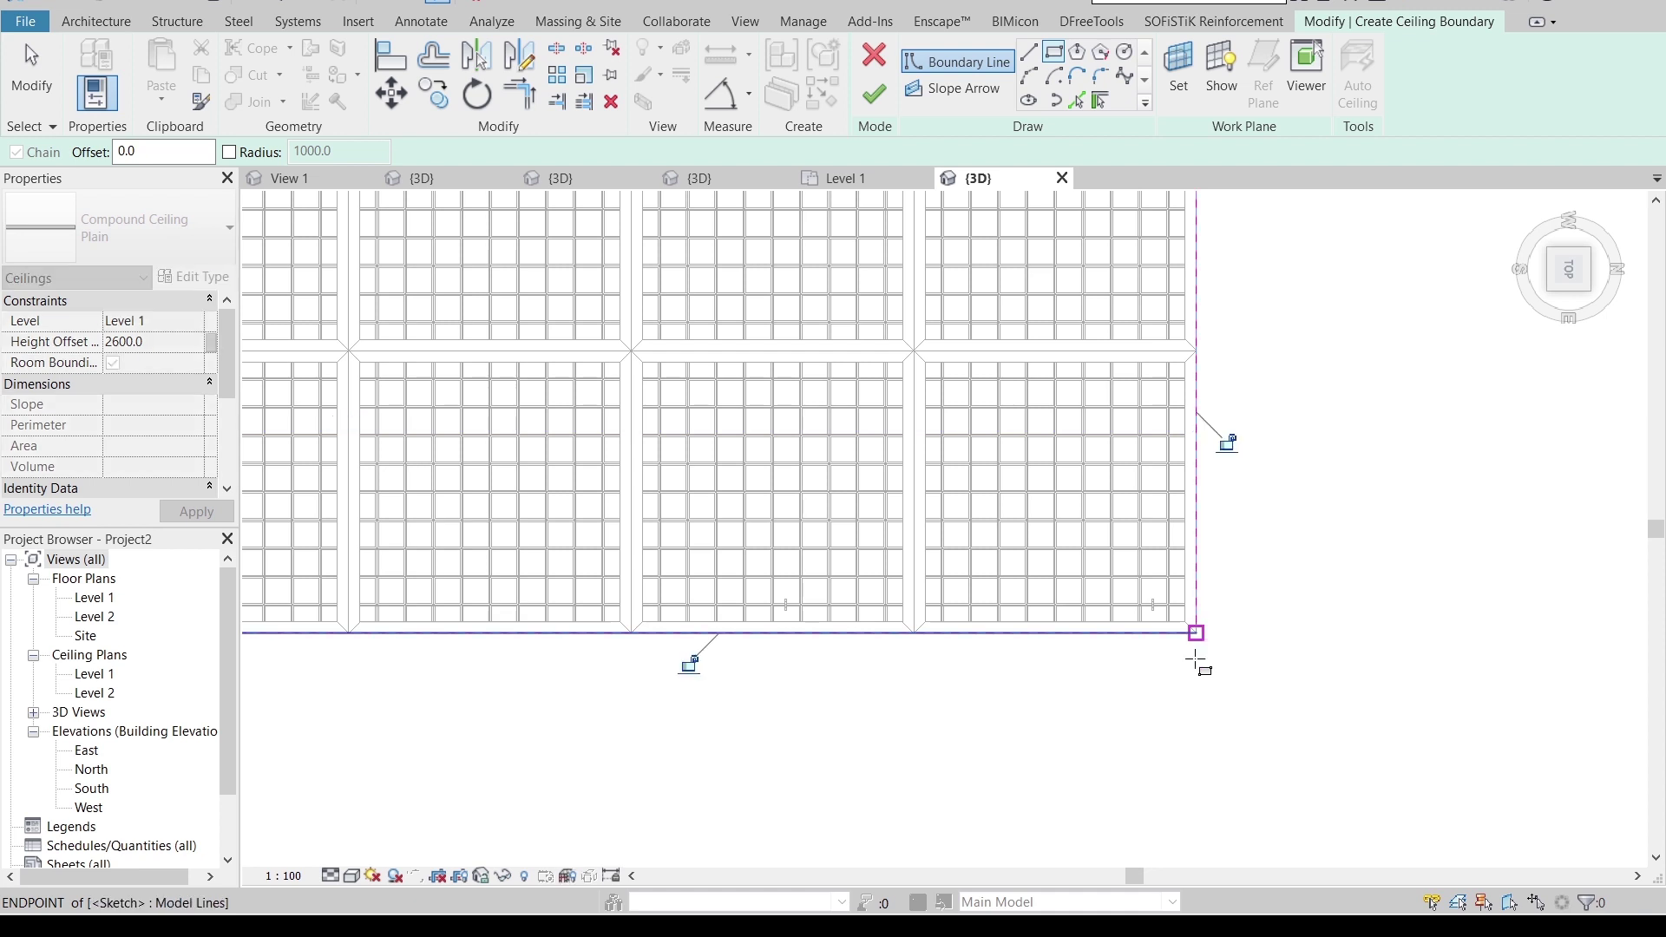
- Finish the sketch to create the Compound Ceiling Plain over the whole grid
key("Escape")
scroll(993, 712, "down", 4)
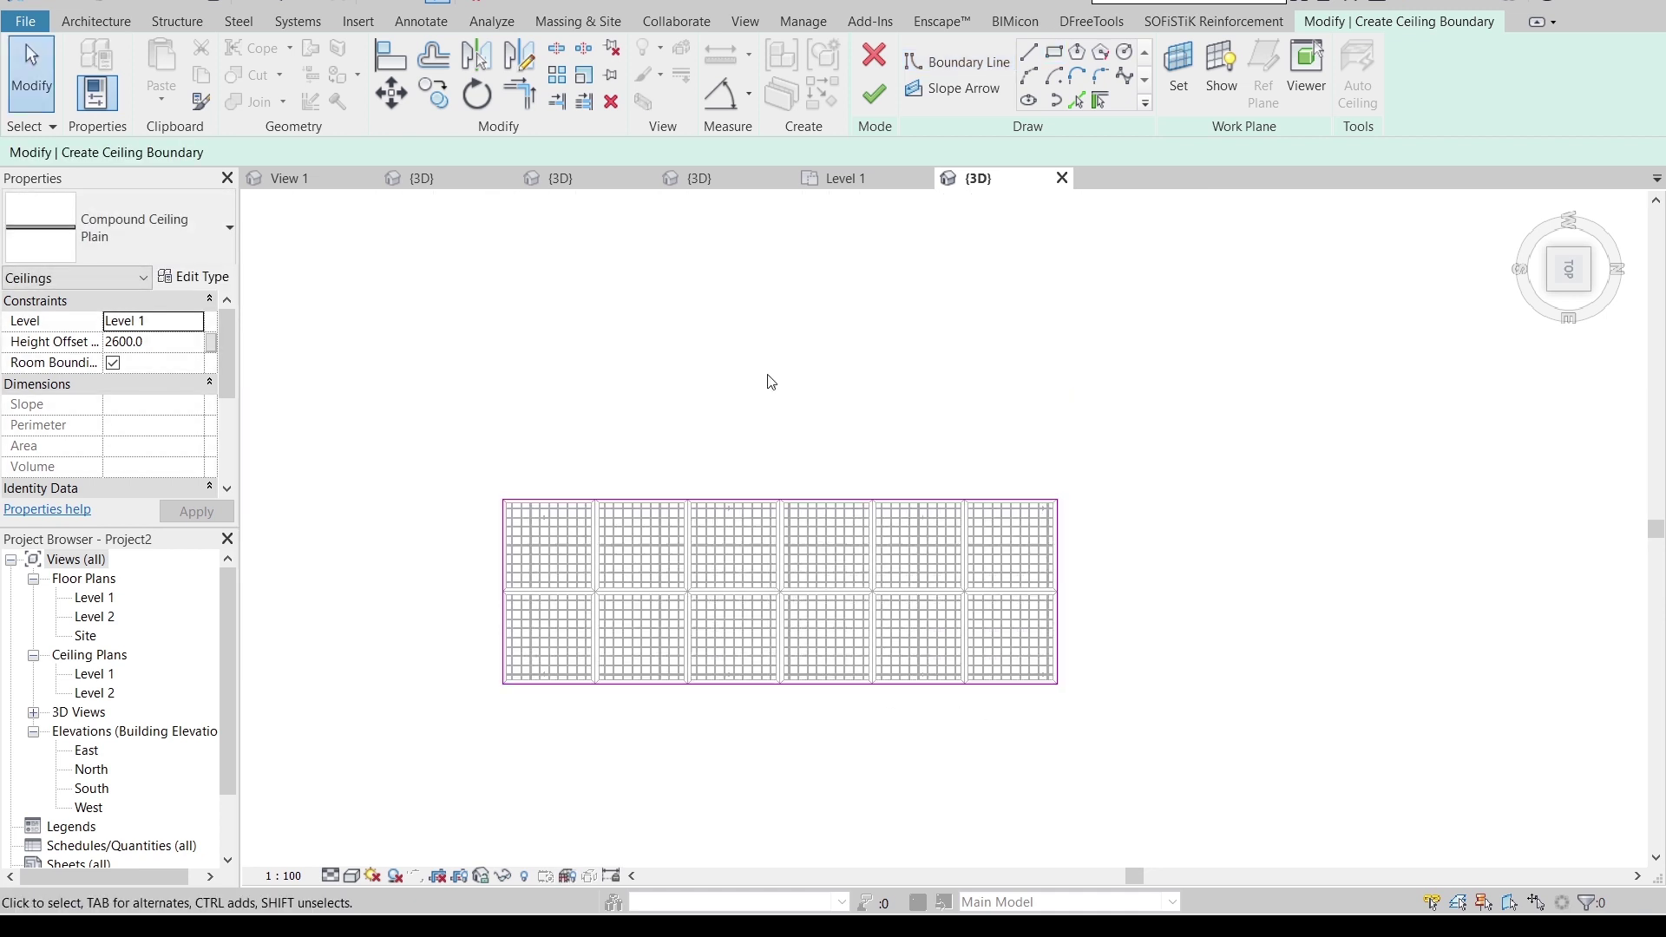
middle_click_drag(847, 611, 858, 456)
middle_click_drag(719, 732, 865, 174, "shift")
left_click(872, 99)
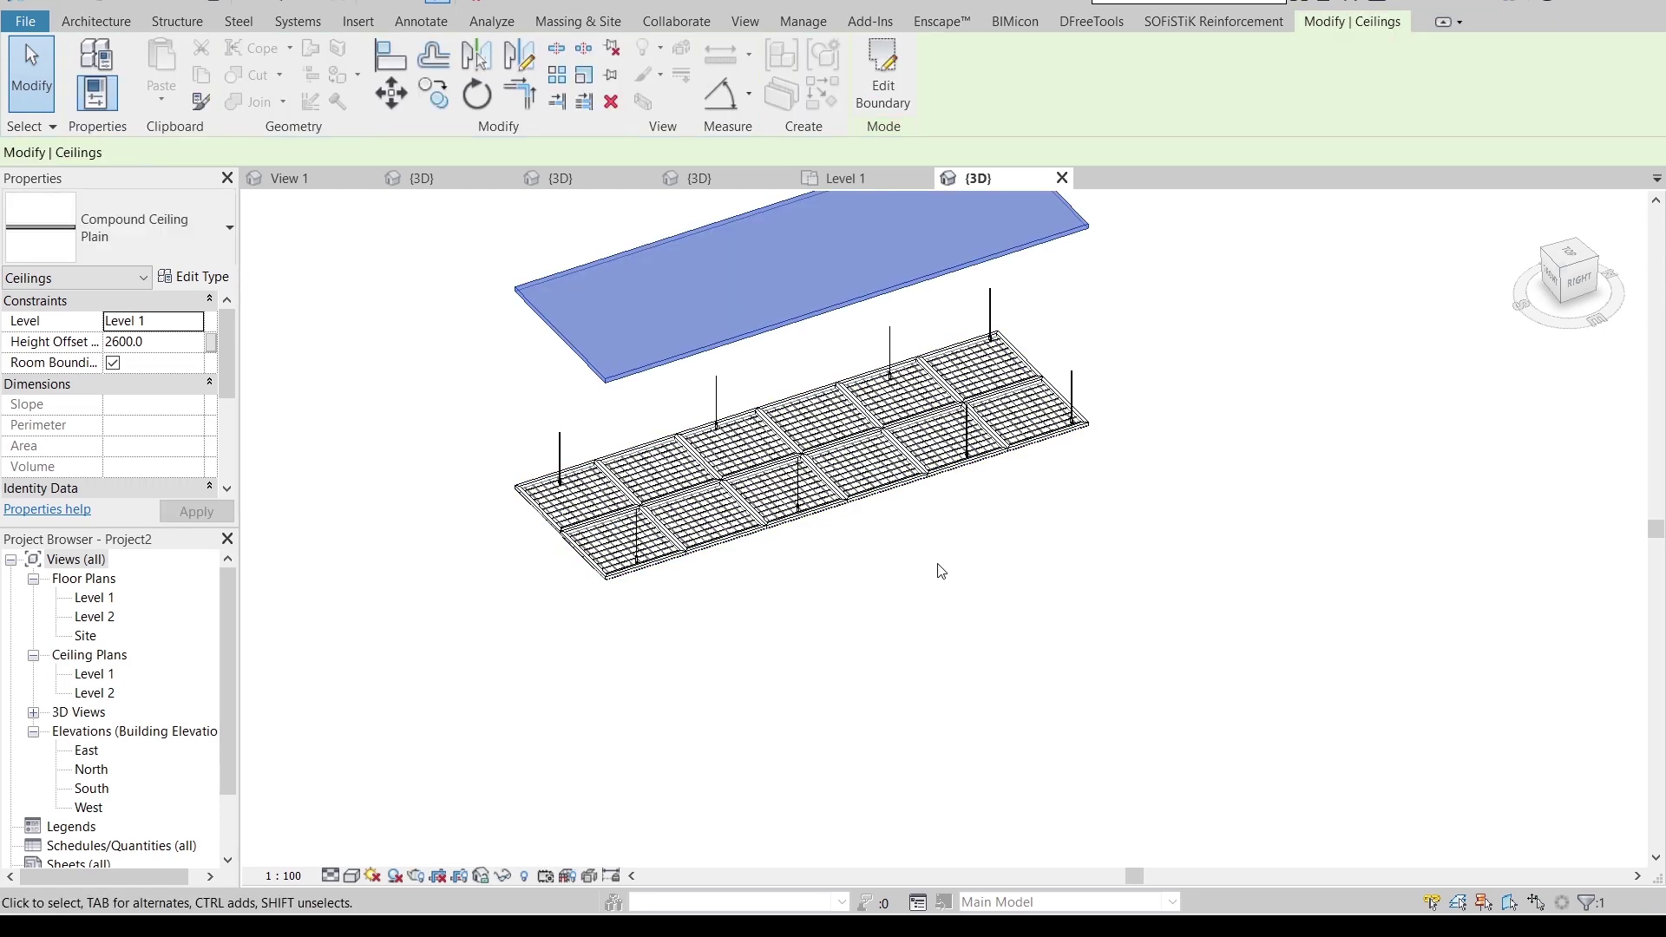
- Turn to the Front view showing the ceiling and the rods
left_click(1519, 305)
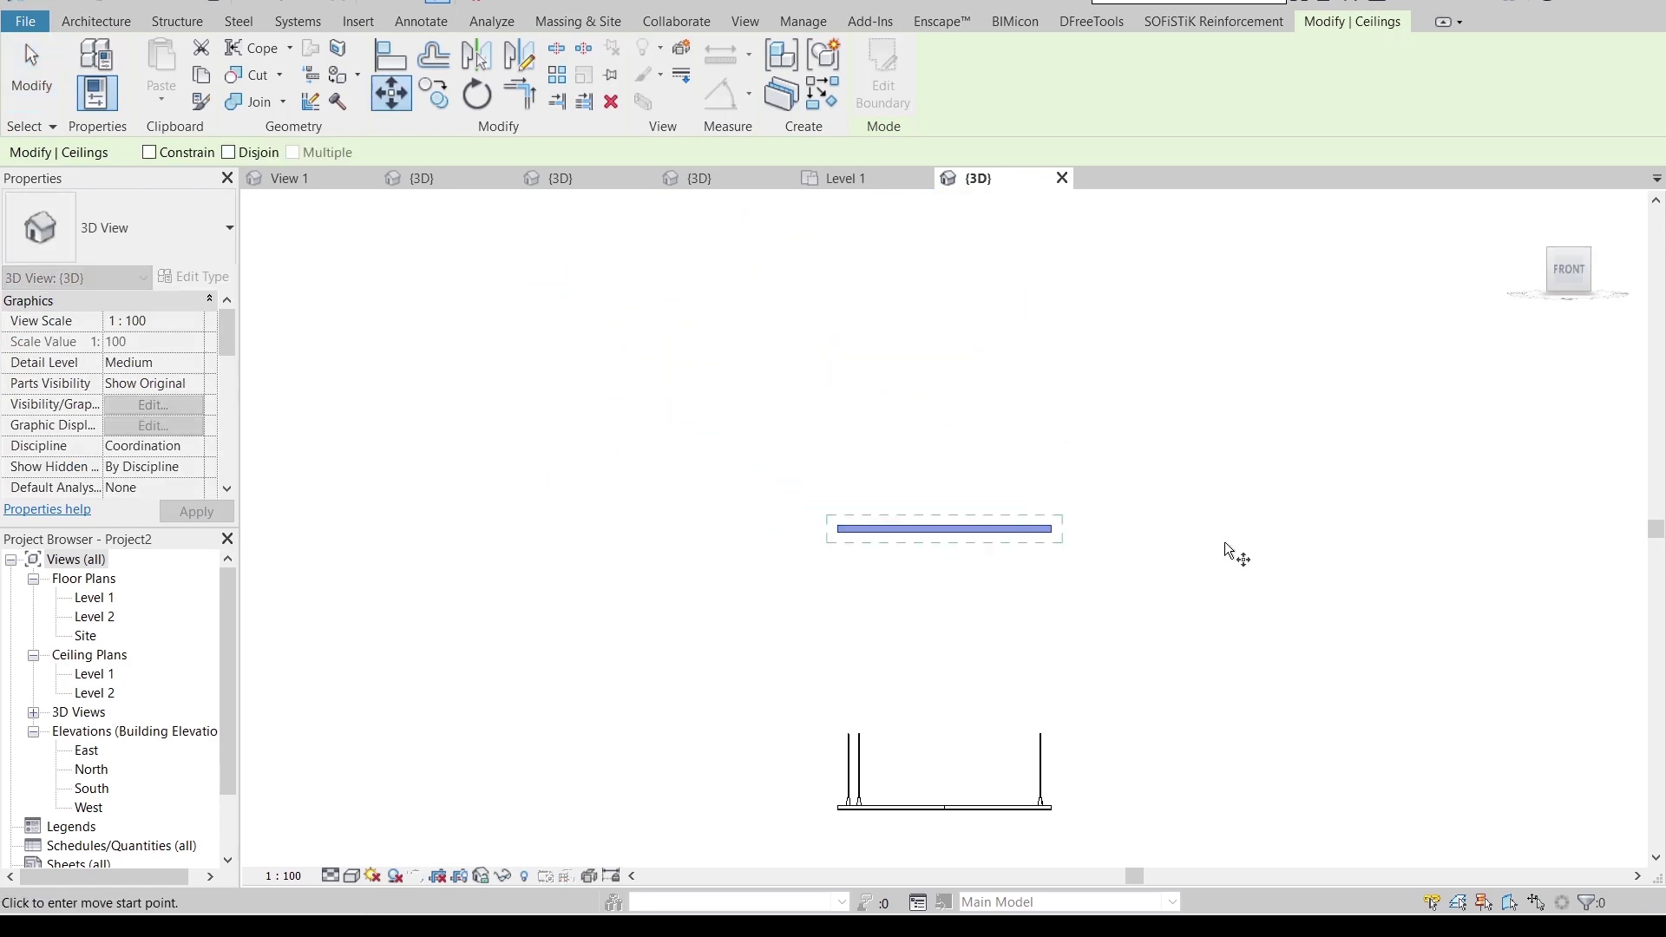
middle_click_drag(1225, 542, 1042, 478)
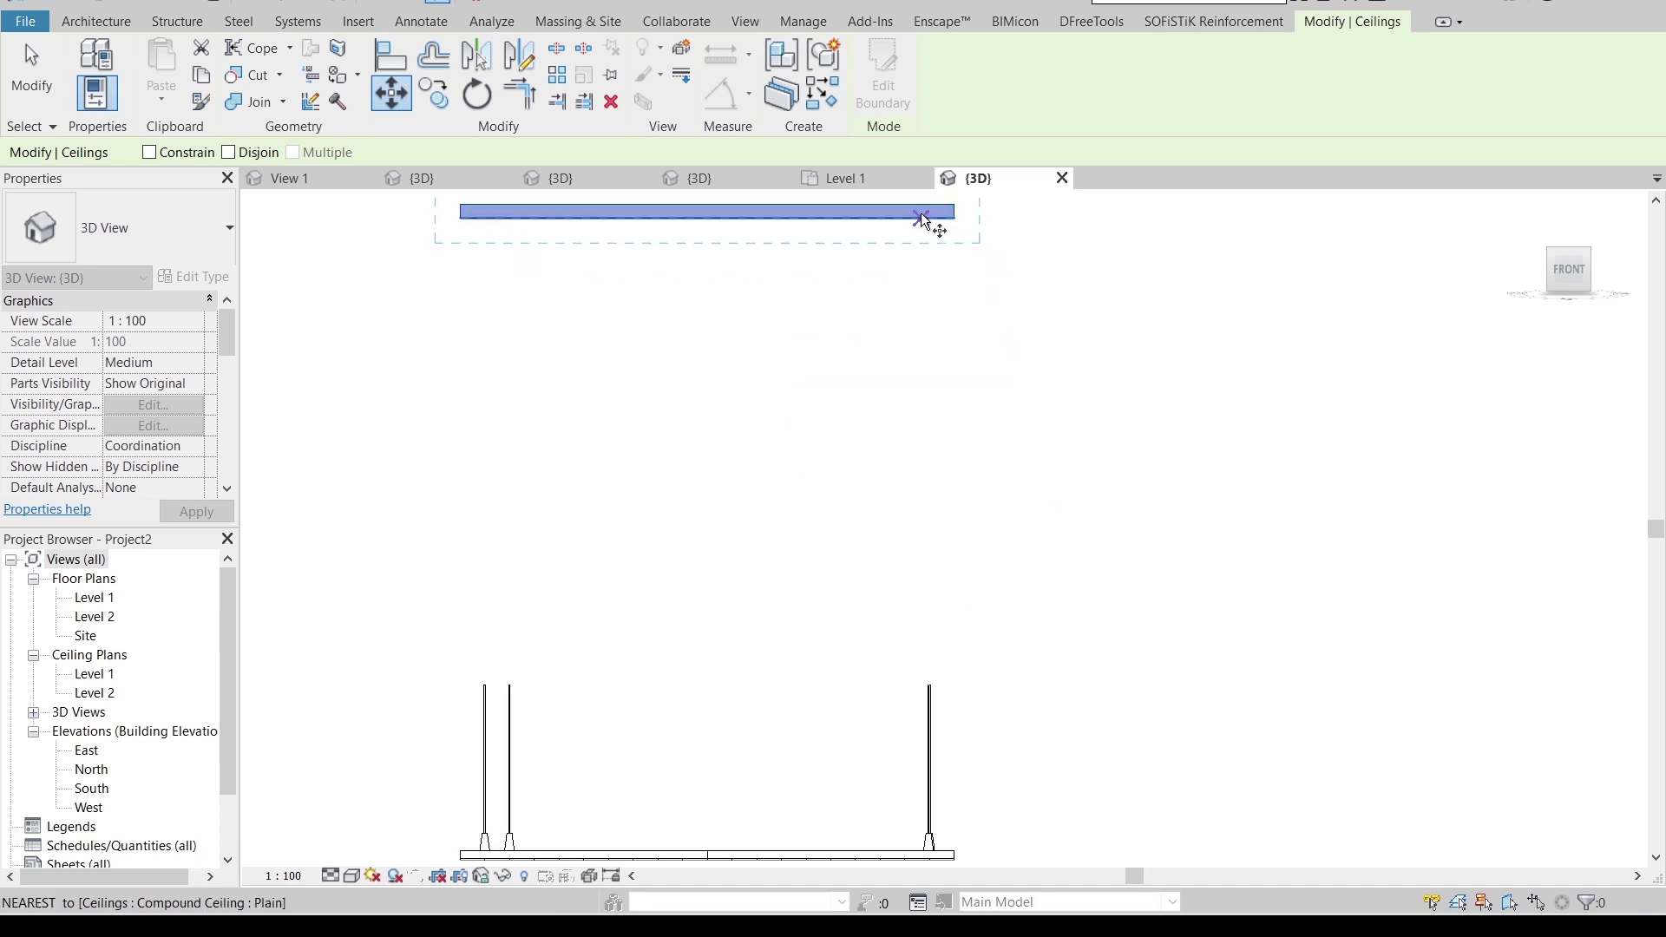
key("Escape")
key("Escape")
- Align the ceiling's underside to the thread rod tops using AL
key("a")
key("l")
scroll(989, 576, "up", 2)
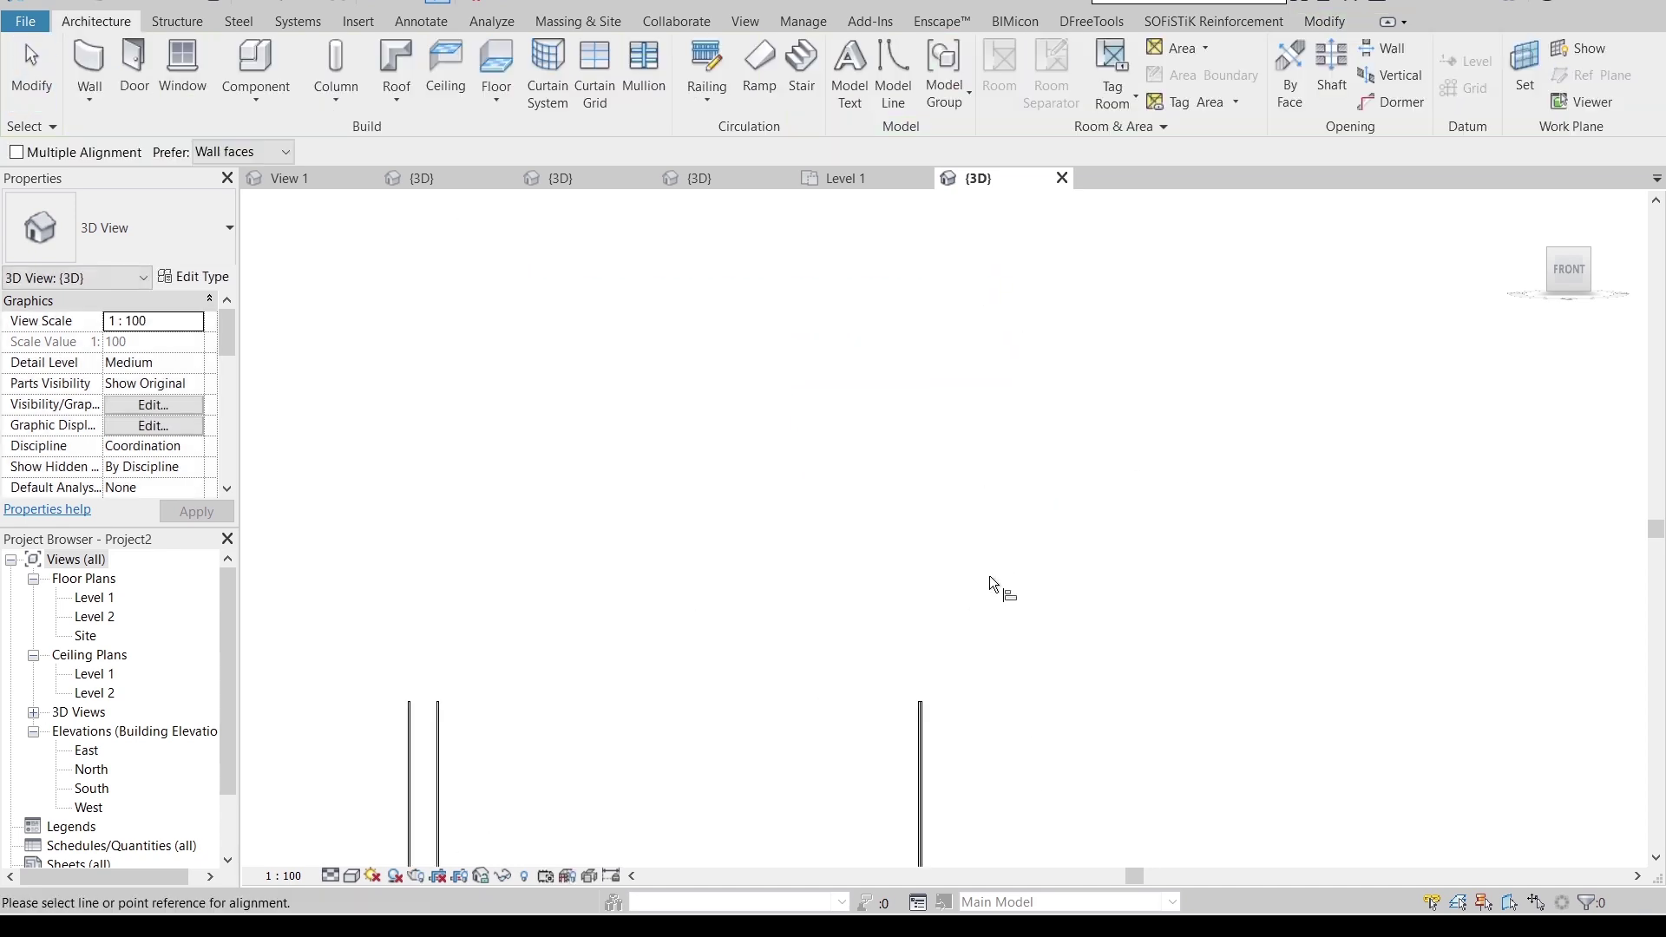
scroll(973, 688, "up", 2)
scroll(791, 575, "up", 2)
left_click(862, 560)
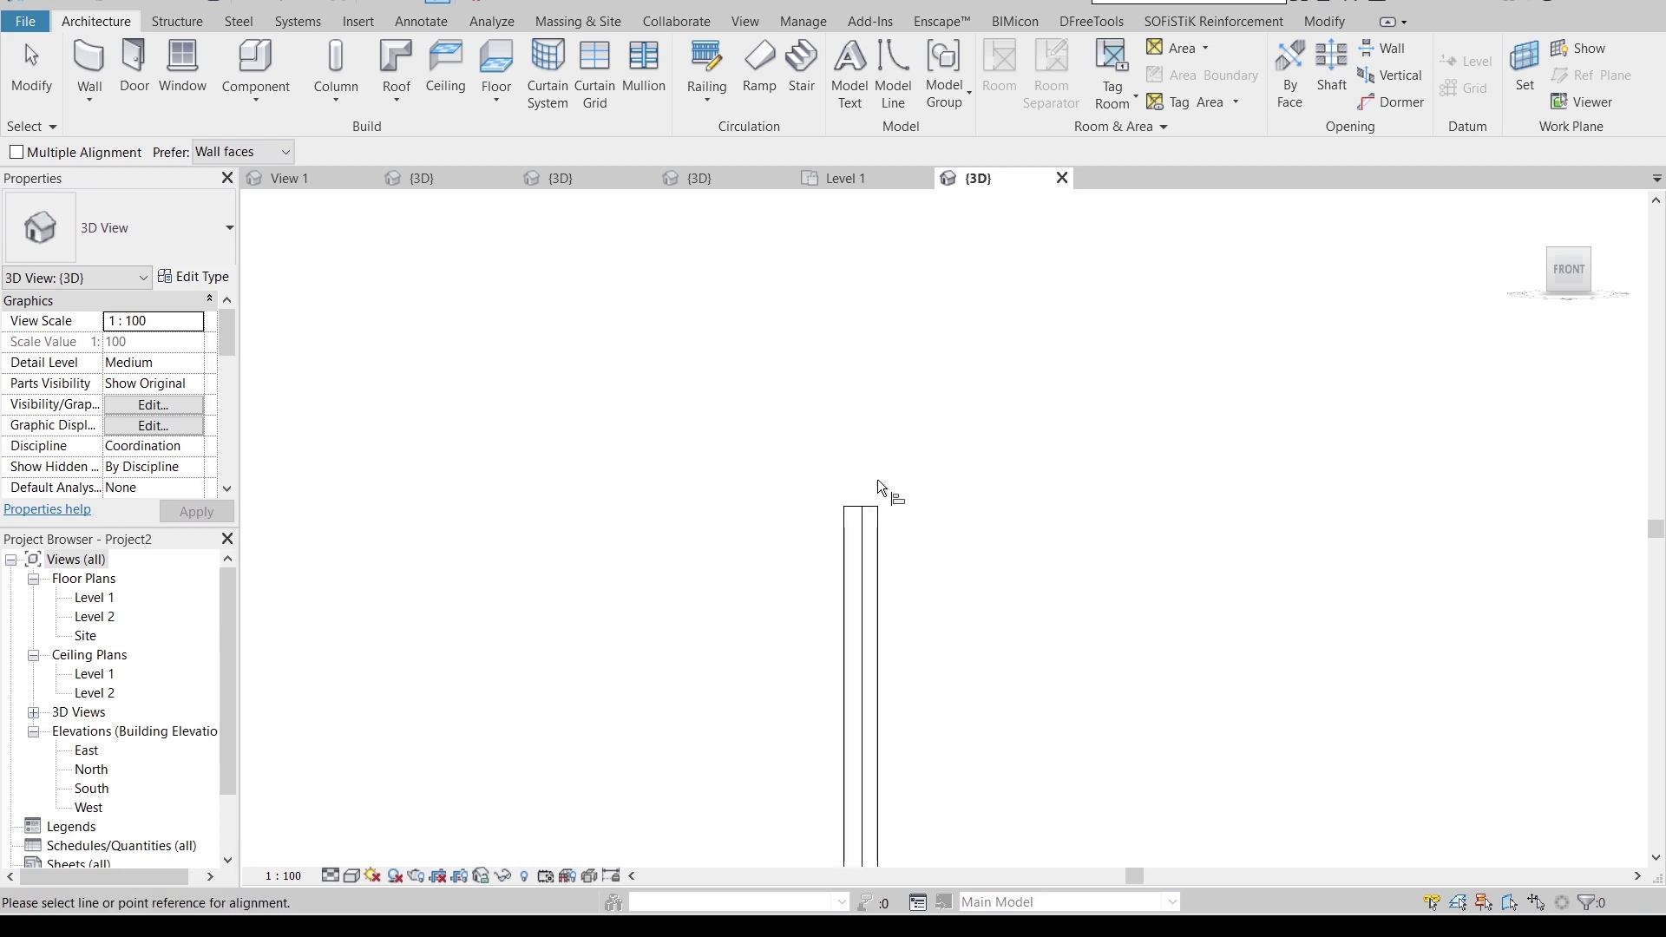
scroll(873, 411, "down", 5)
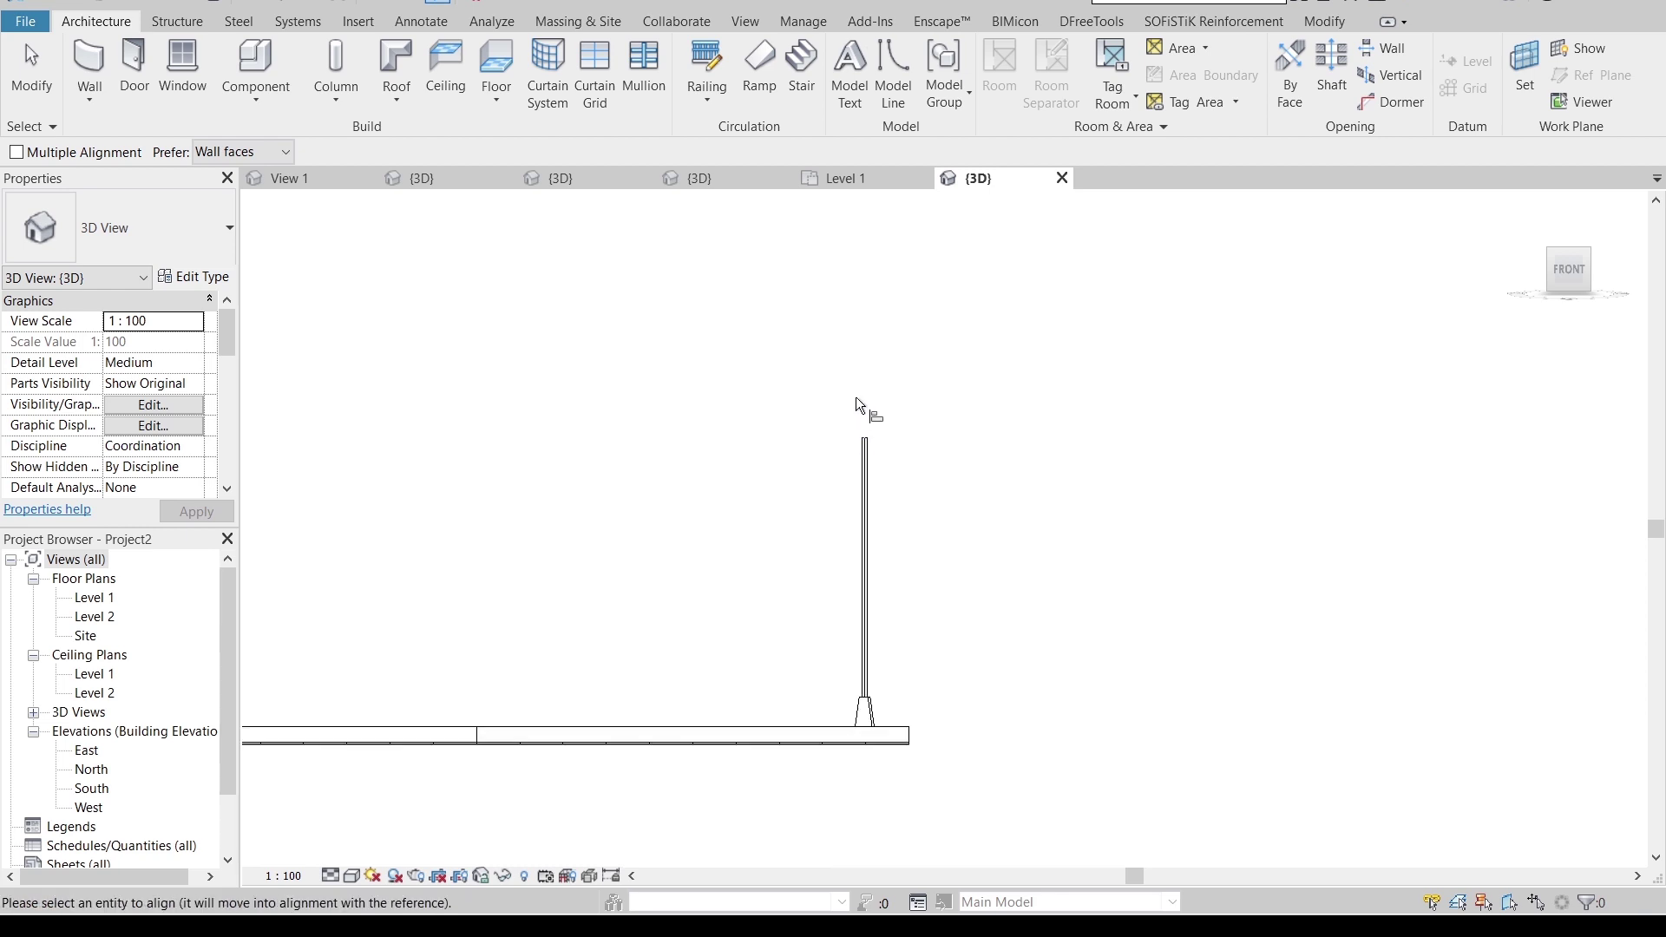
left_click(843, 470)
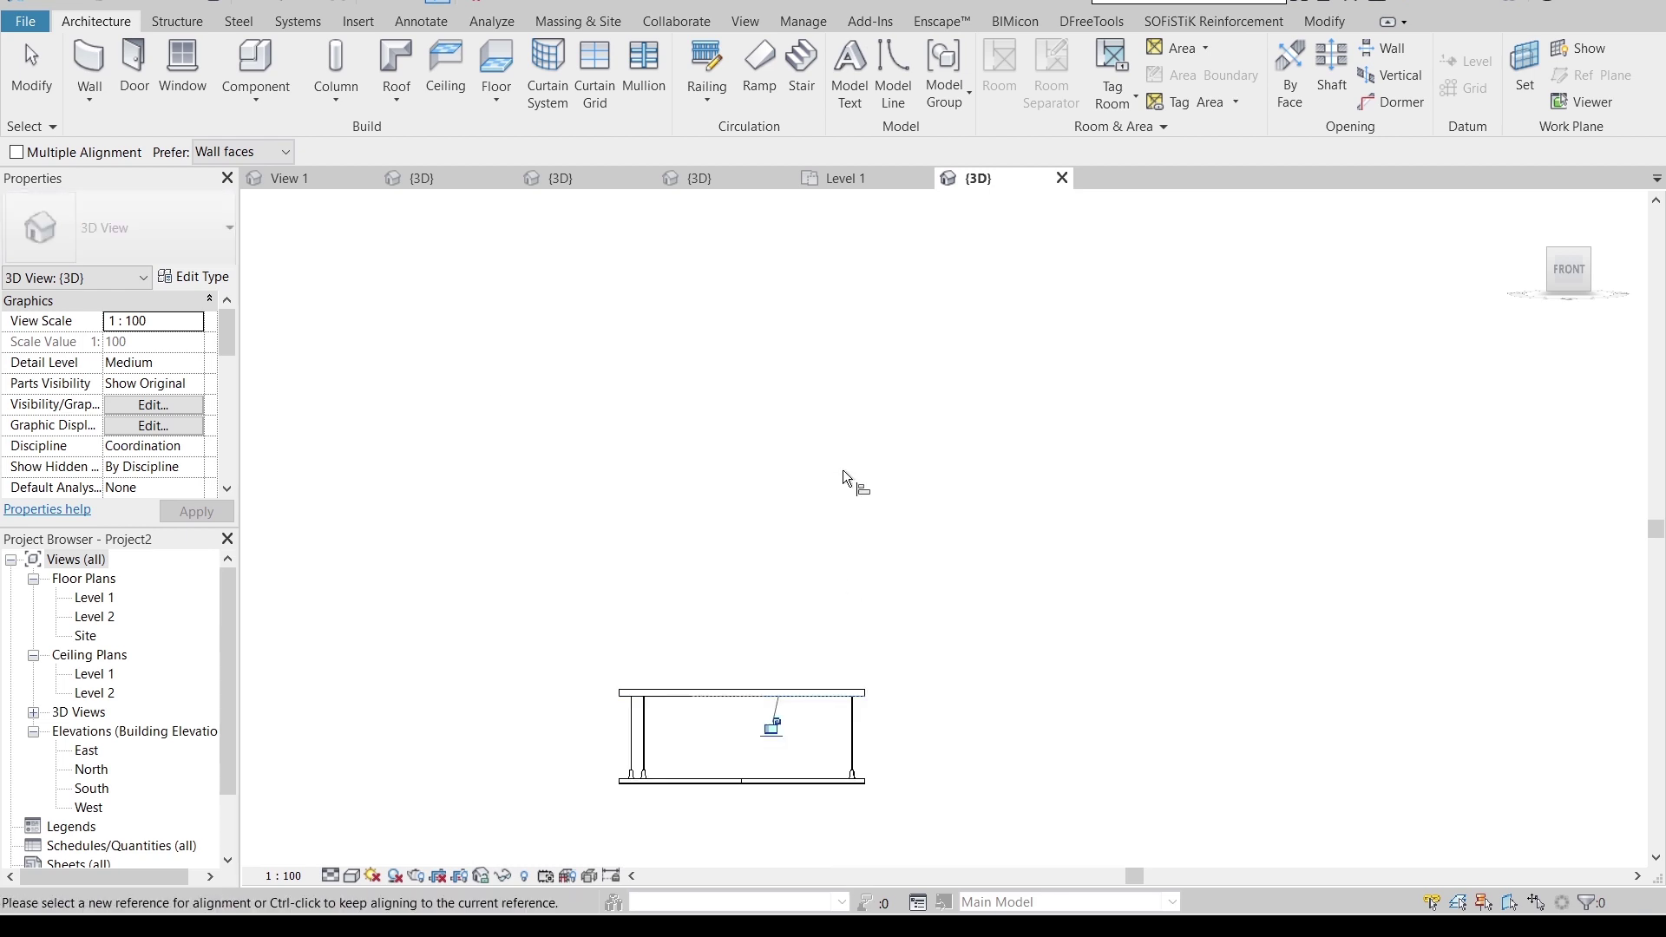
key("Escape")
scroll(964, 607, "down", 2)
mouse_move(986, 662)
middle_mouse_down("shift")
mouse_move(982, 587)
mouse_move(786, 678)
middle_mouse_up("shift")
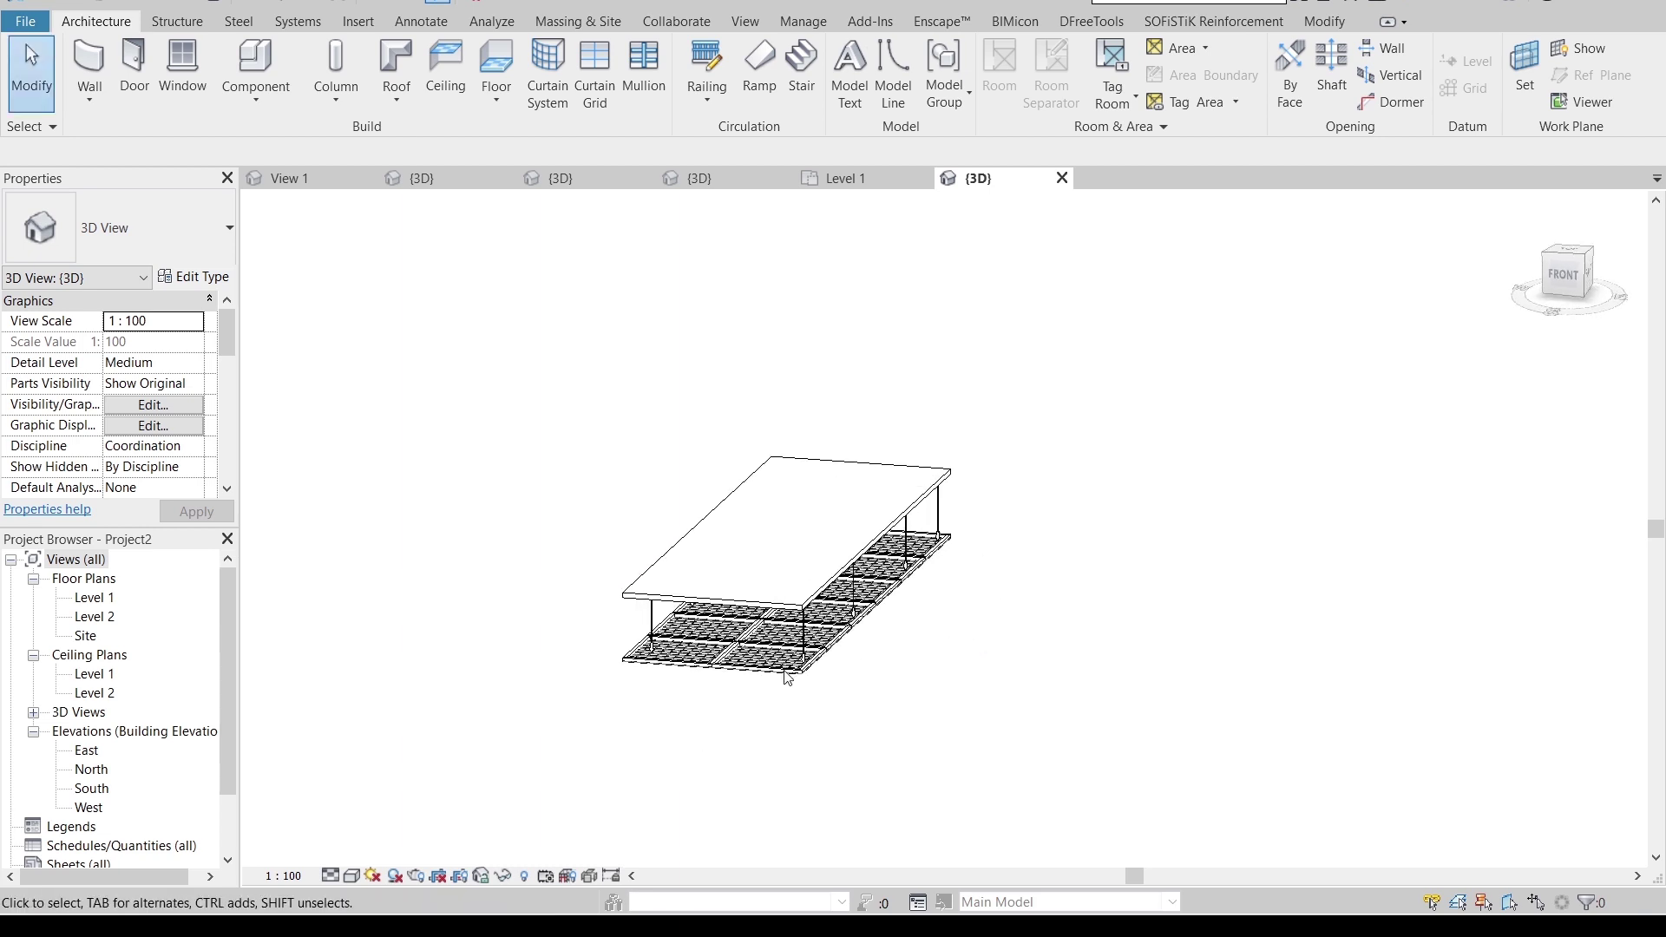
scroll(785, 677, "up", 3)
- Enable Cast and Ambient Shadows in Graphic Display Options
left_click(352, 876)
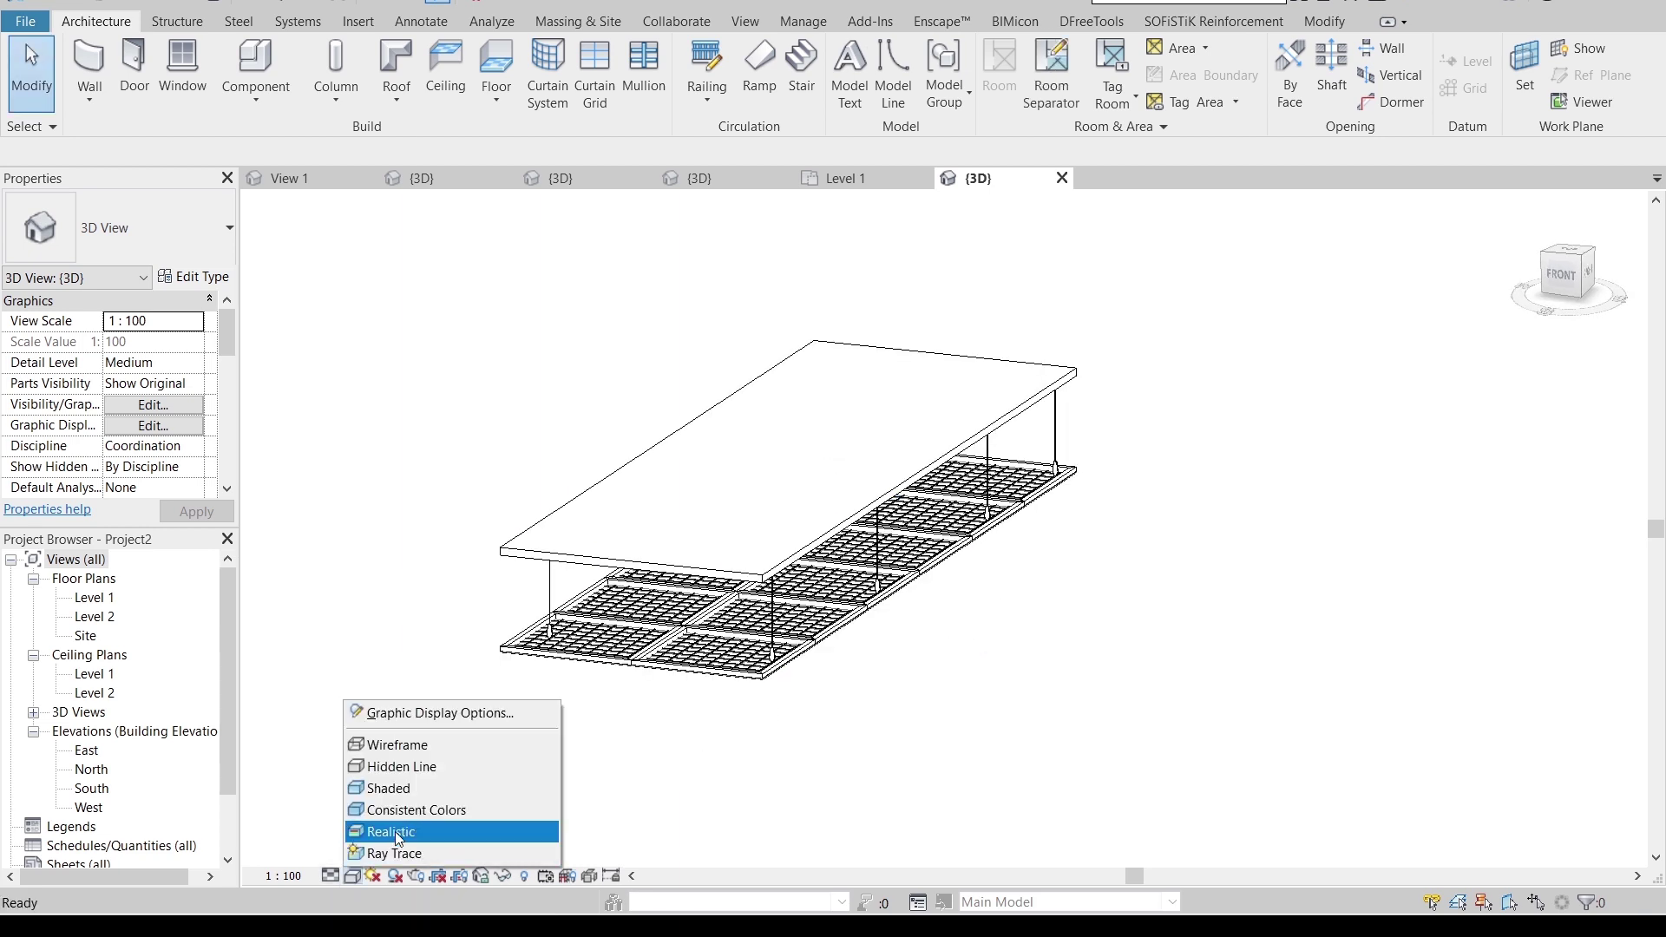
left_click(425, 715)
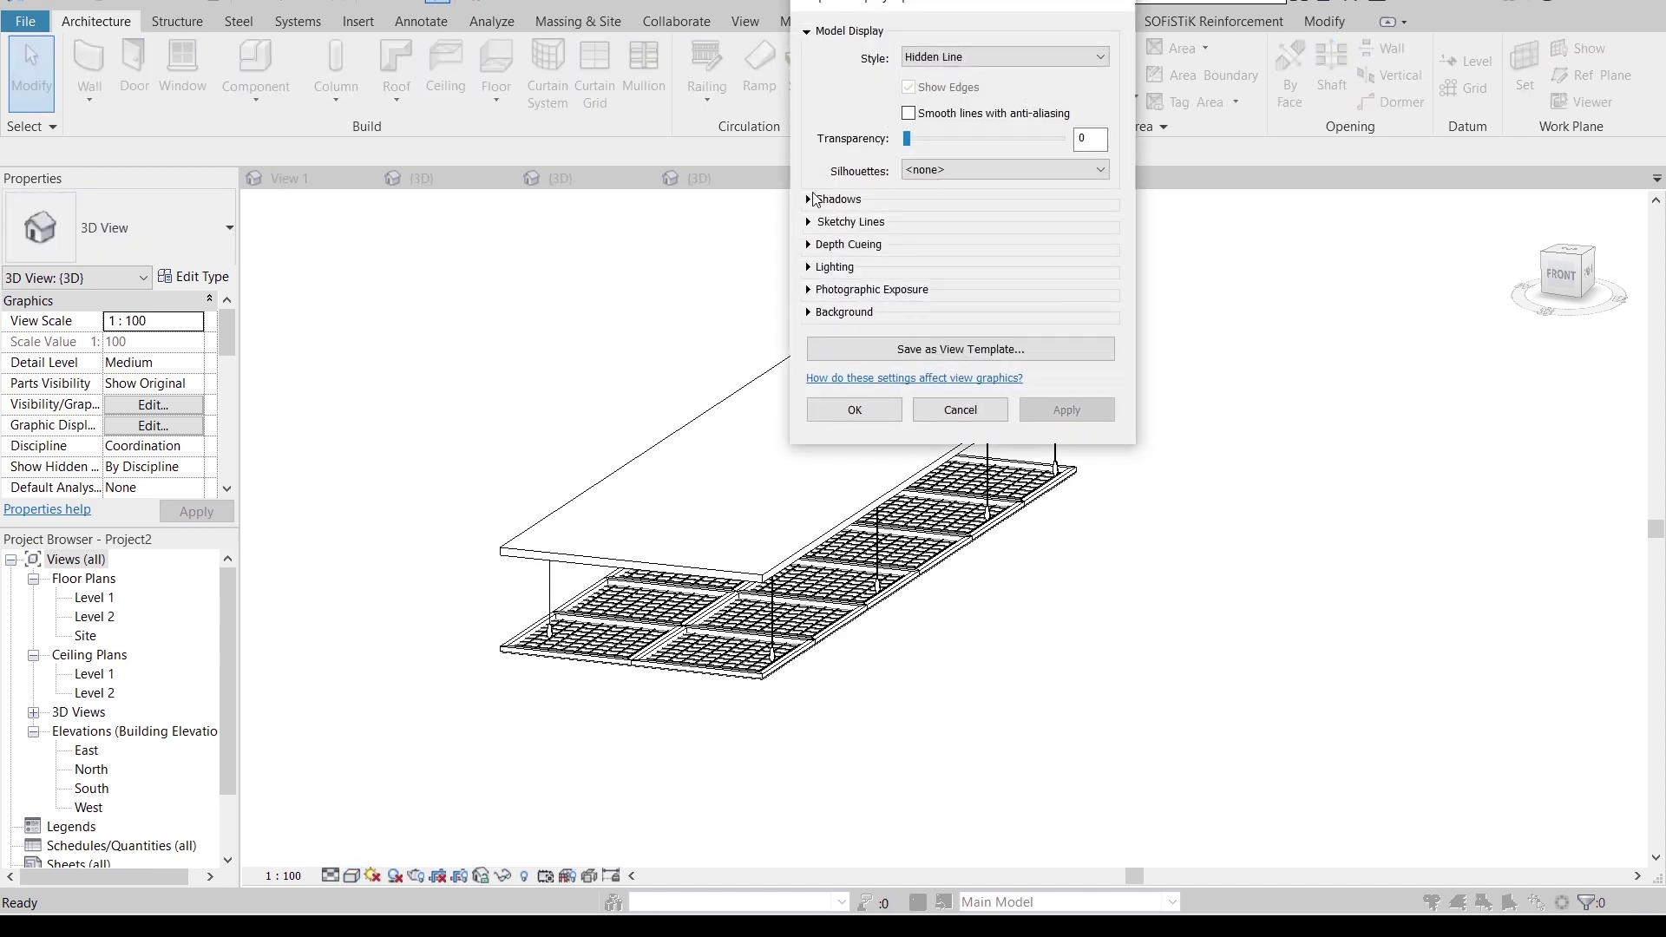
left_click(810, 200)
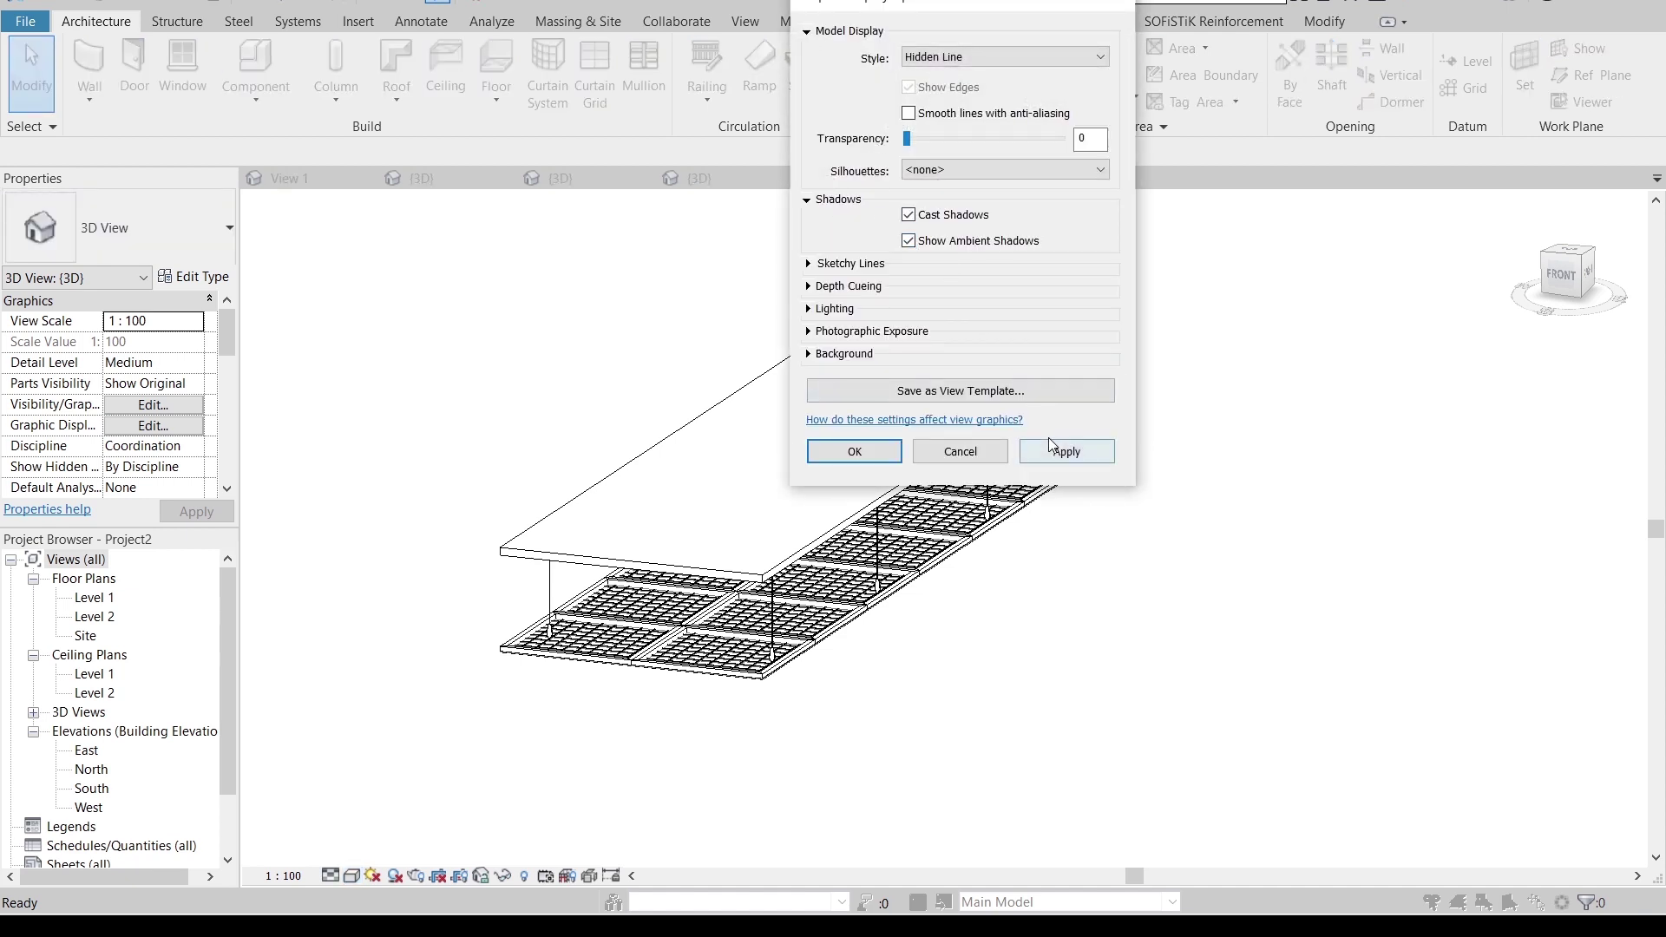
left_click(855, 453)
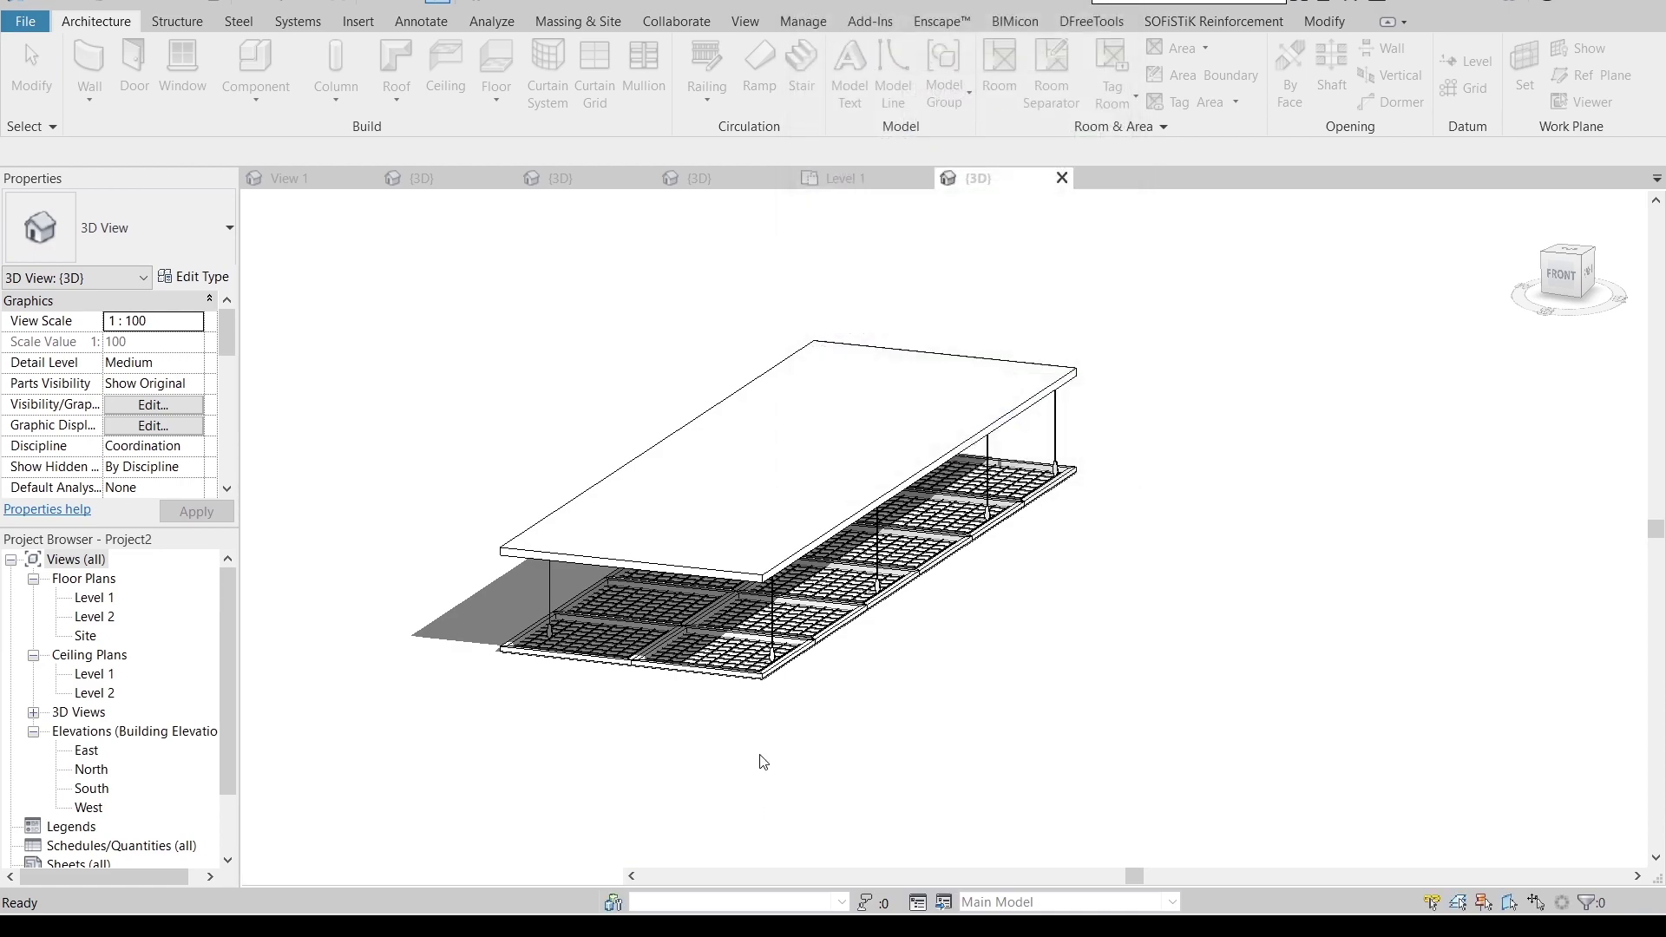
- Nudge the edge thread rod sideways and orbit to a front-right view
scroll(706, 632, "up", 6)
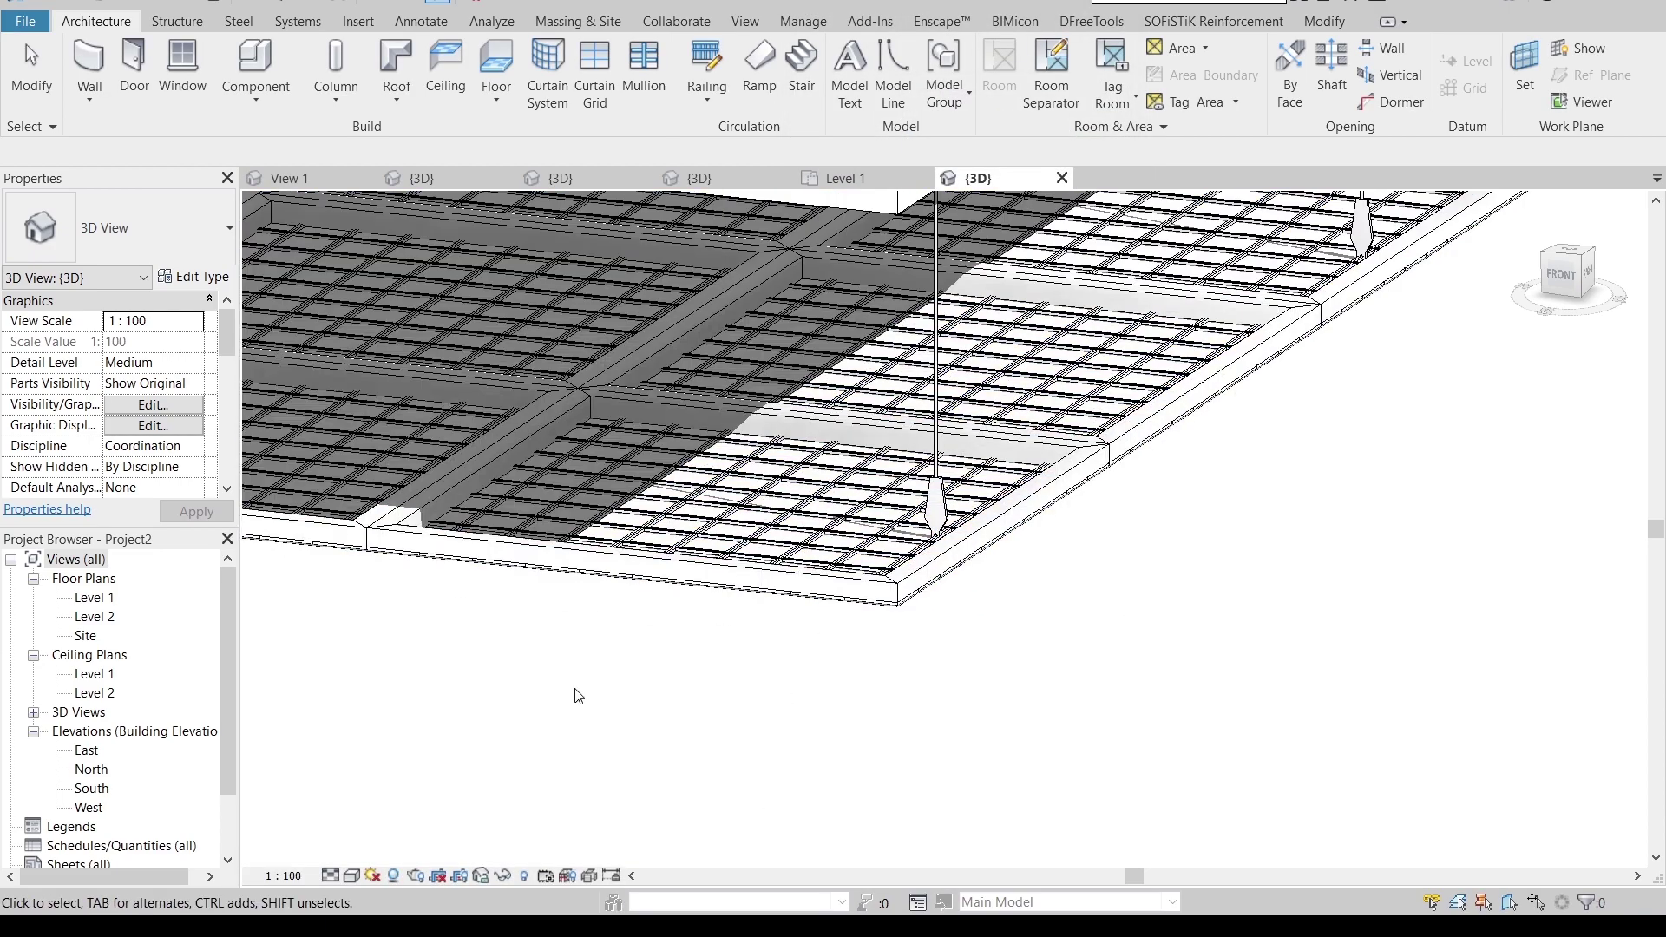
scroll(1095, 618, "up", 3)
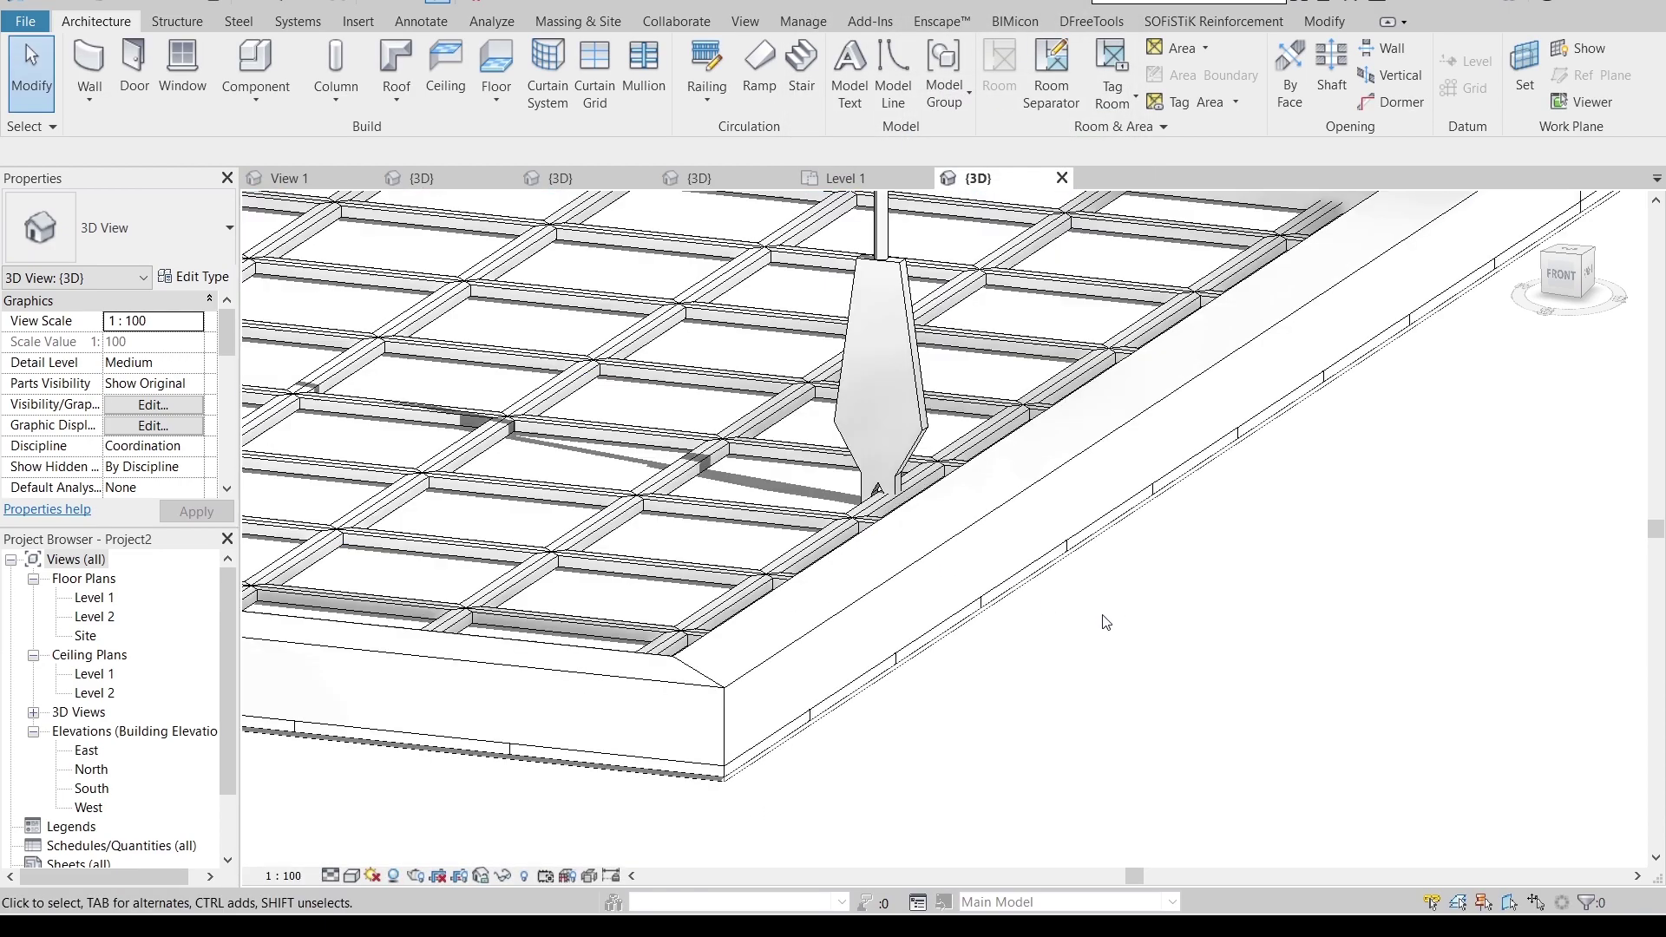
left_click(887, 460)
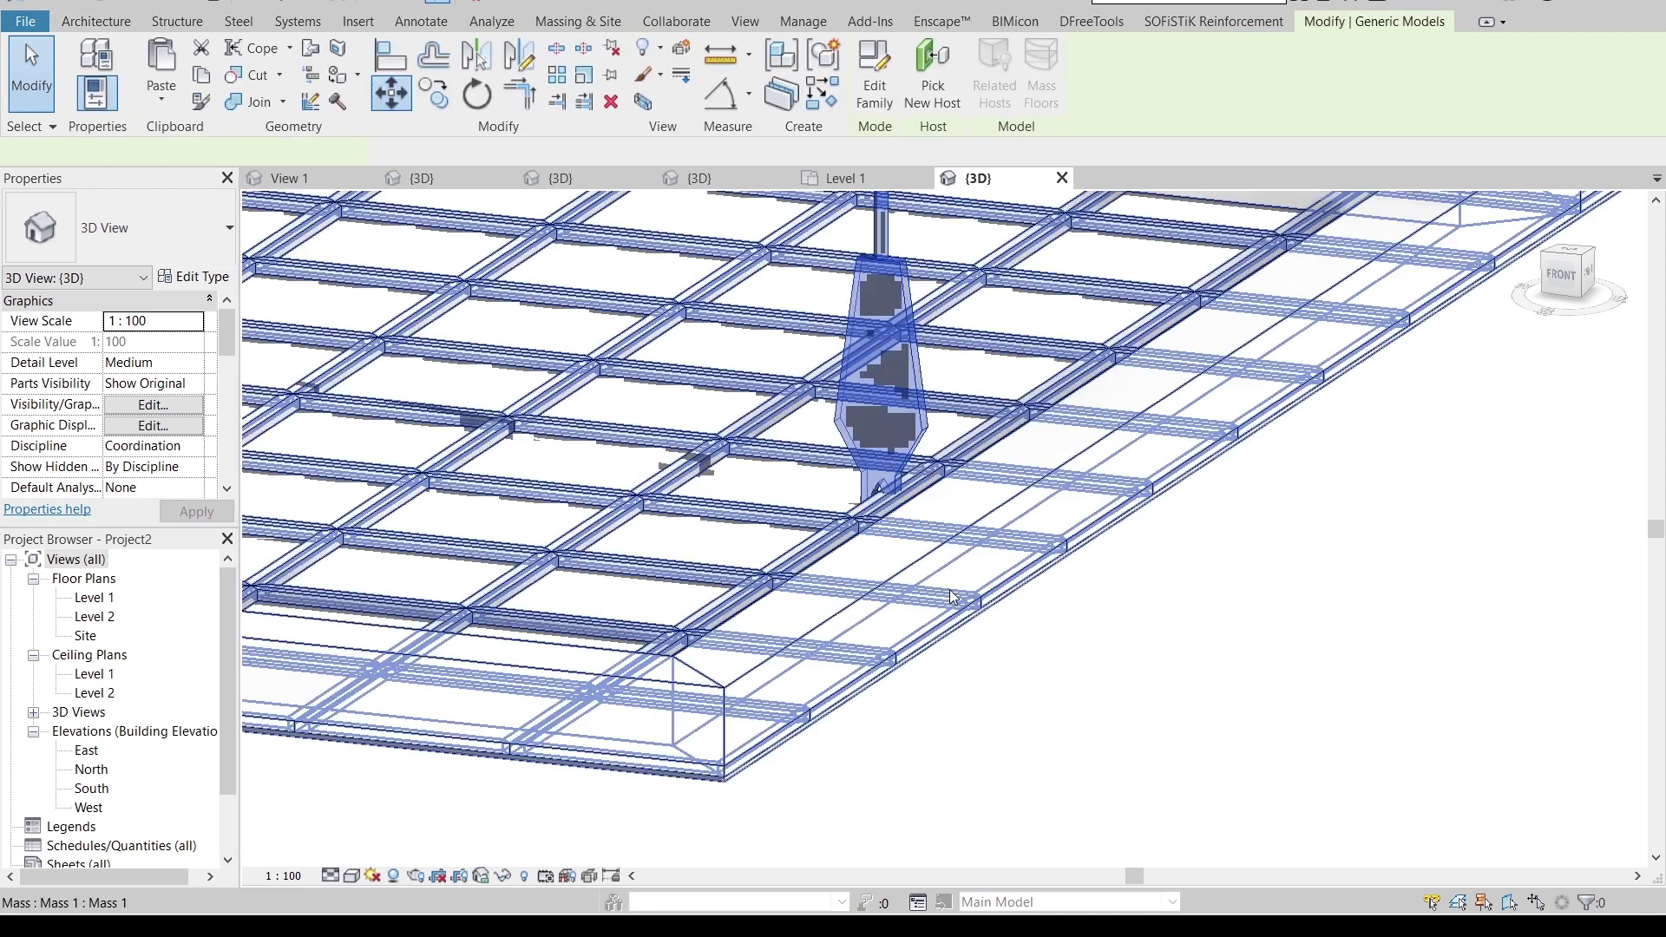
scroll(949, 590, "up", 2)
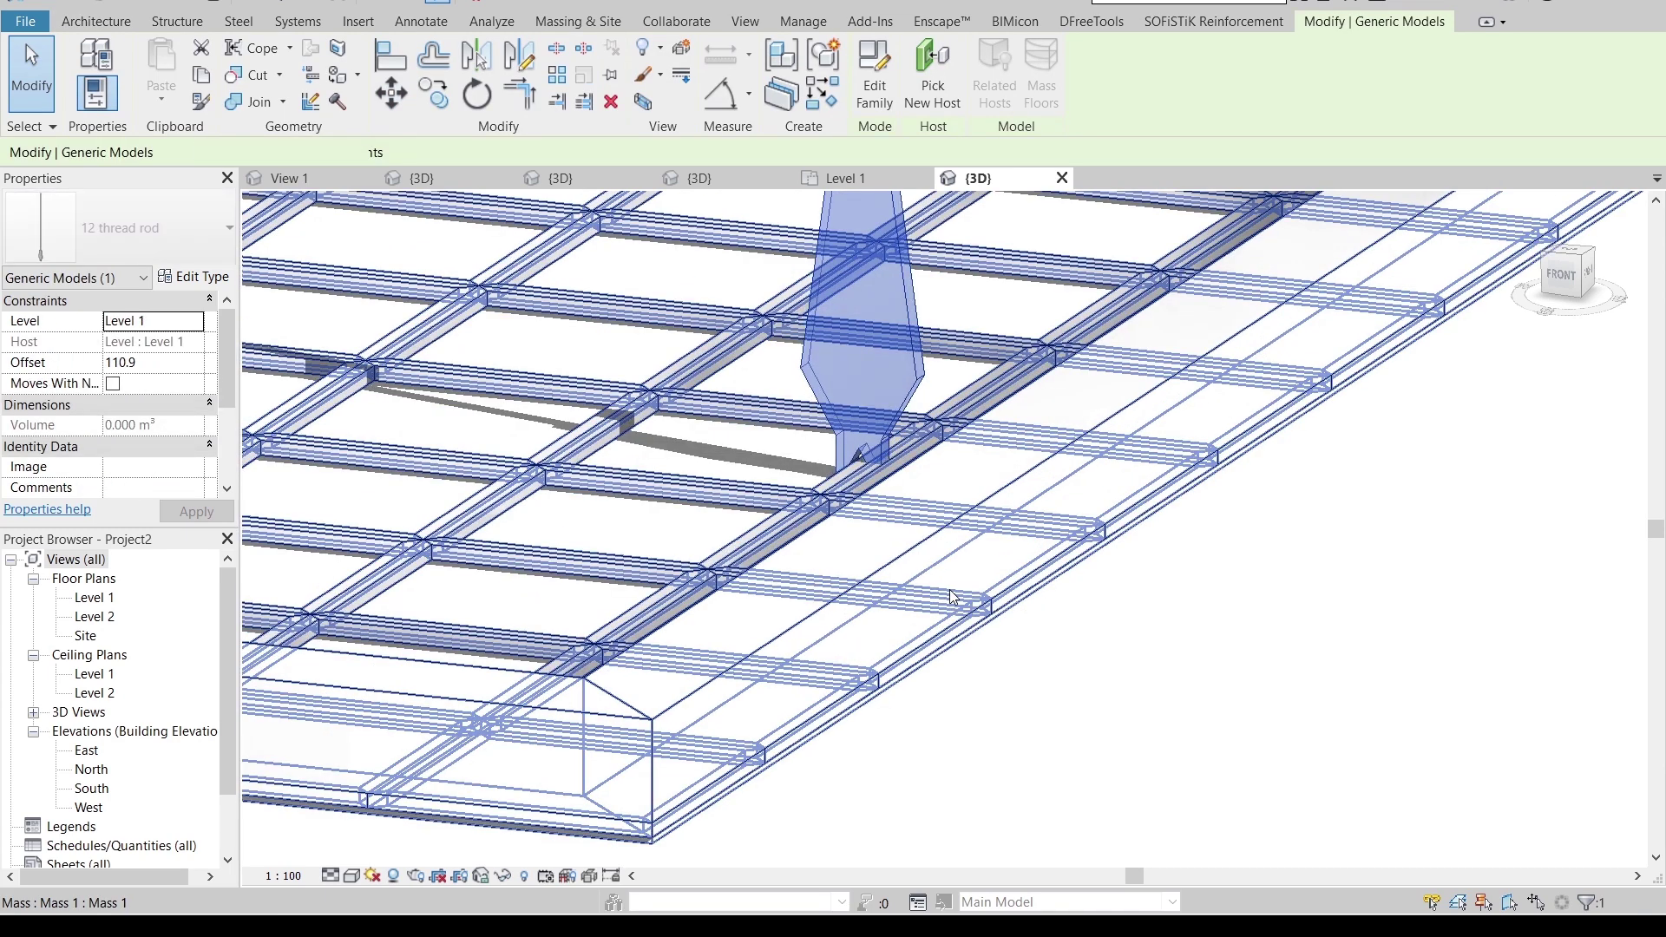
key("Right")
key("Right")
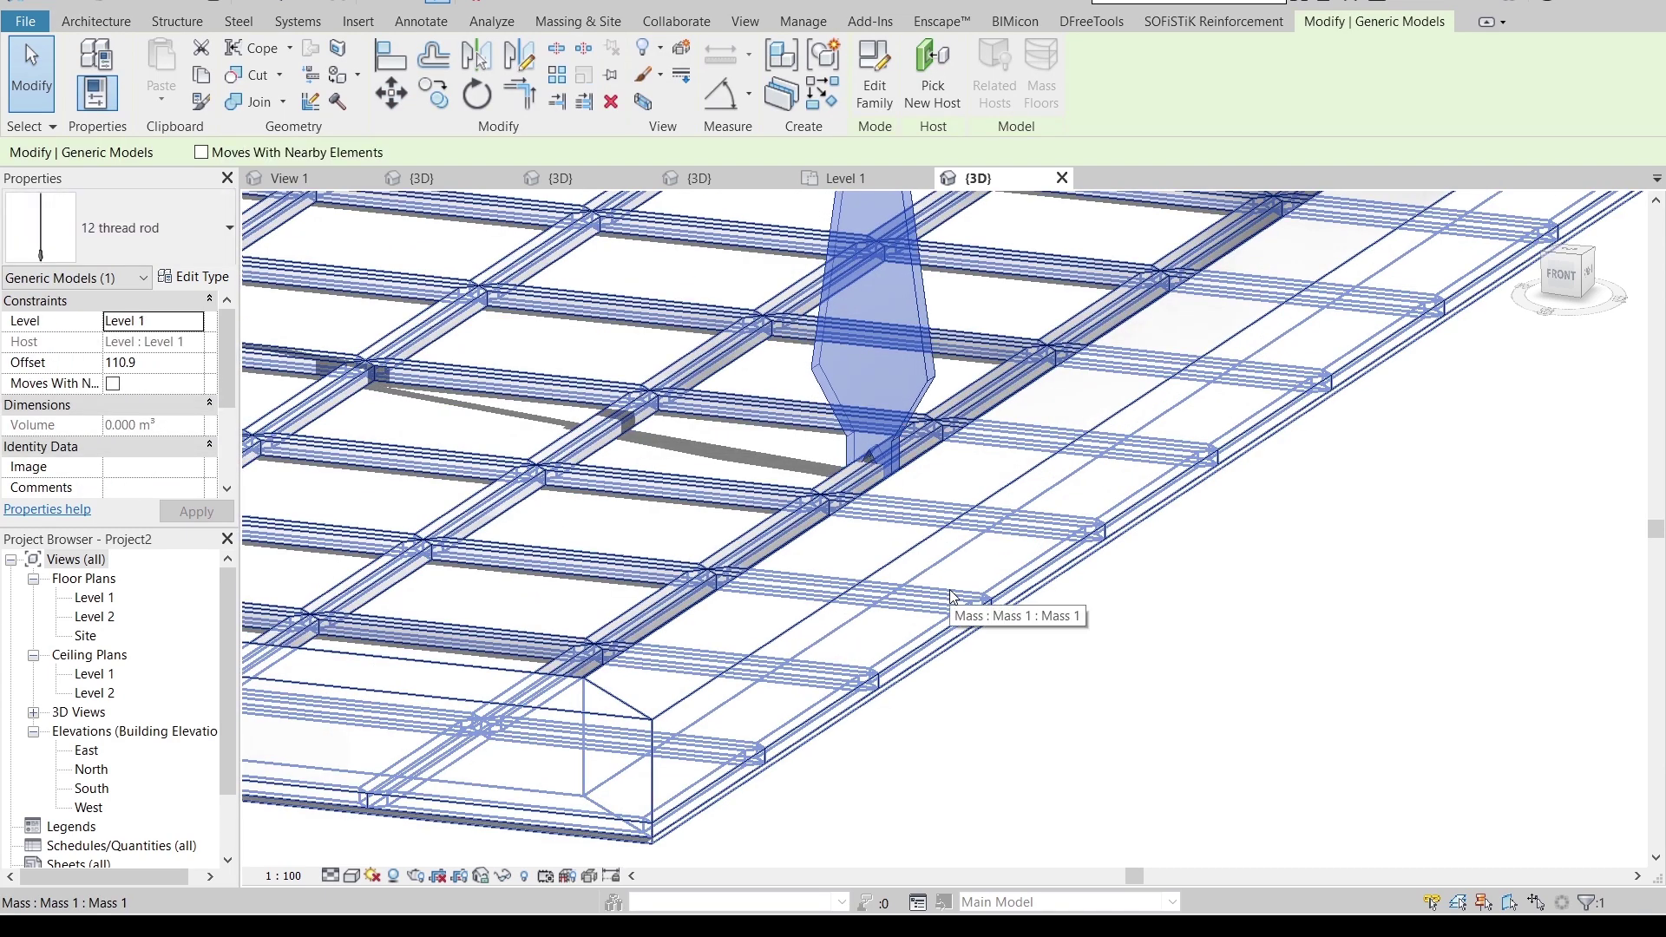
key("Escape")
scroll(949, 596, "down", 3)
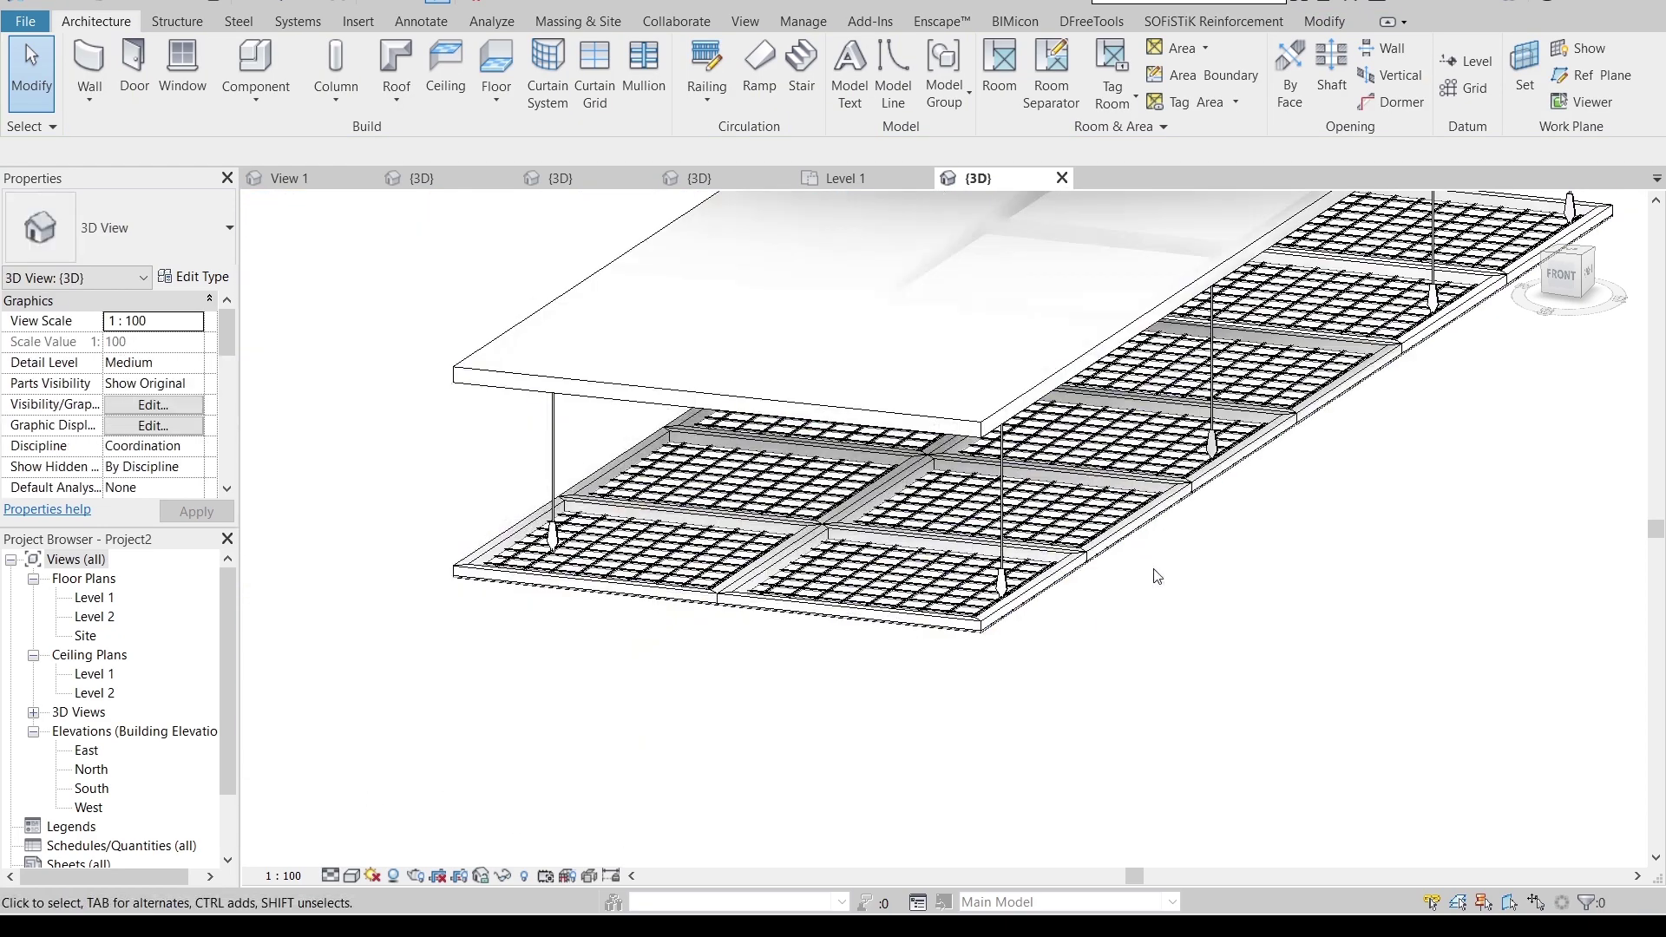
scroll(1052, 577, "up", 2)
scroll(1128, 618, "down", 5)
scroll(1198, 613, "up", 1)
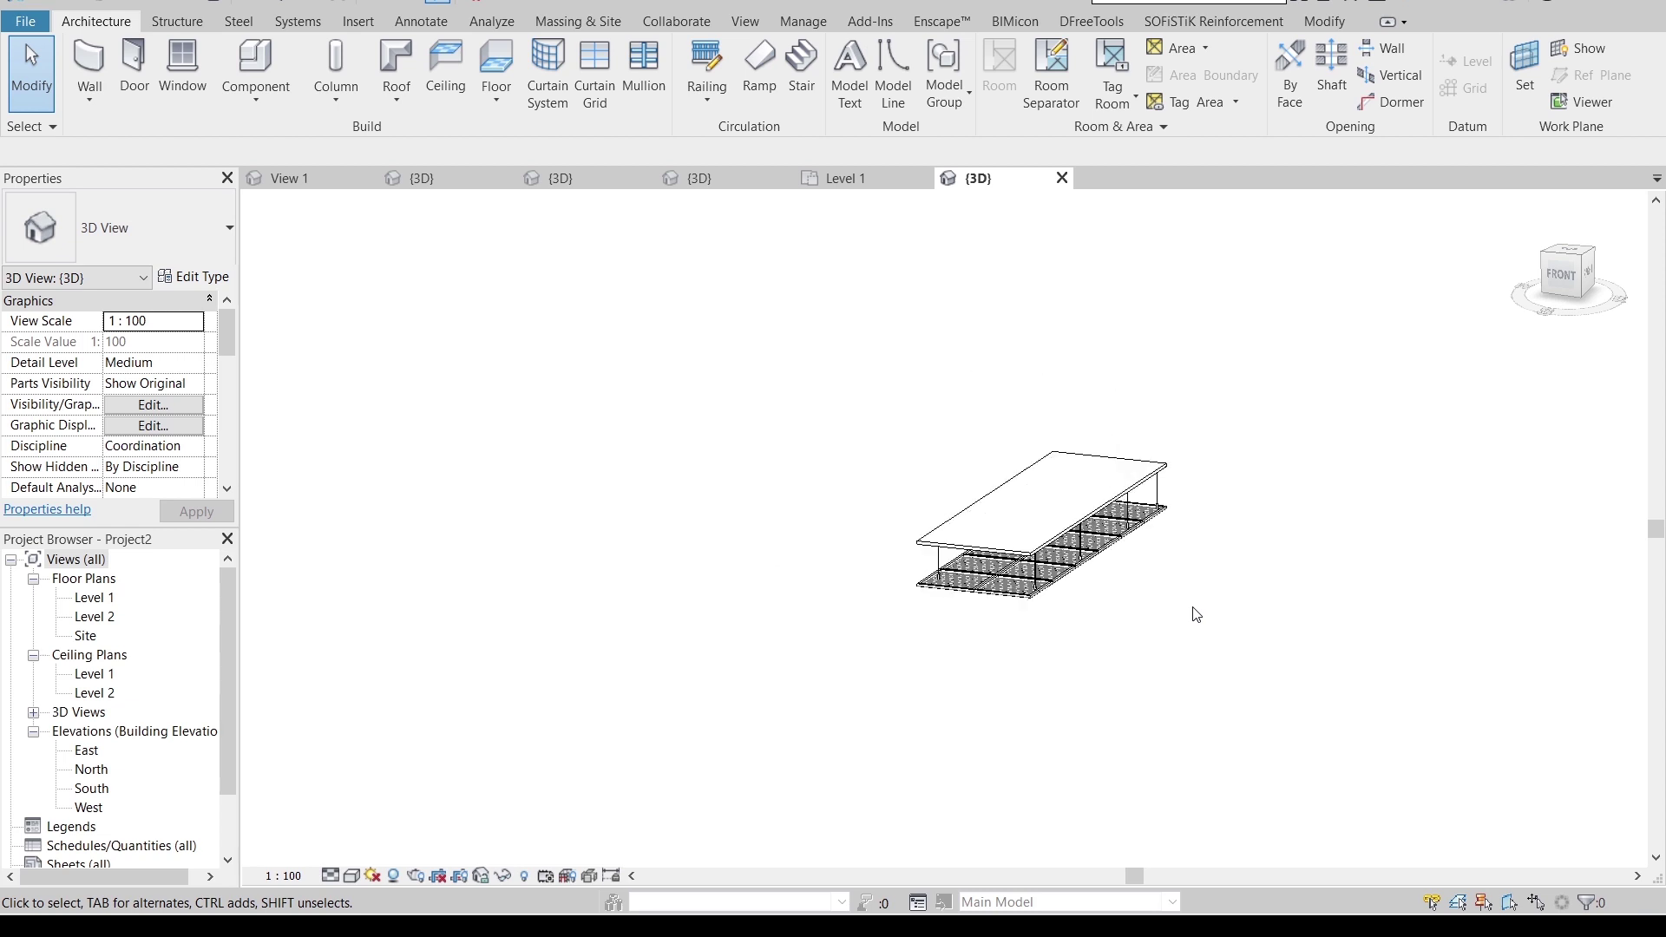
middle_click_drag(1190, 613, 876, 614, "shift")
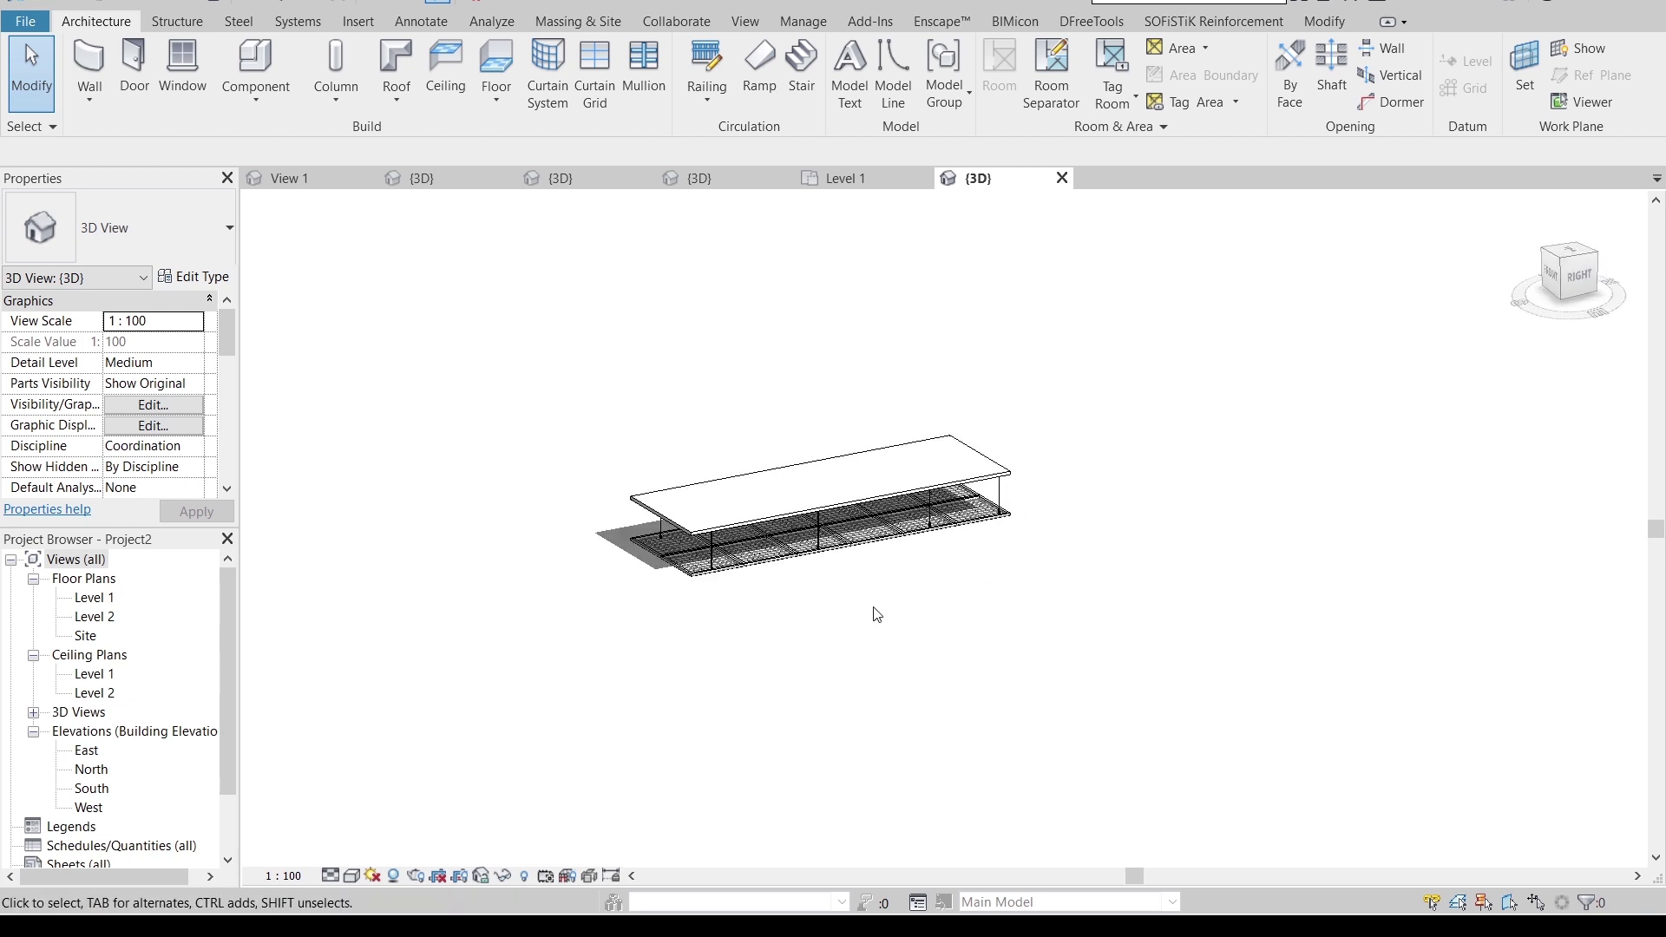